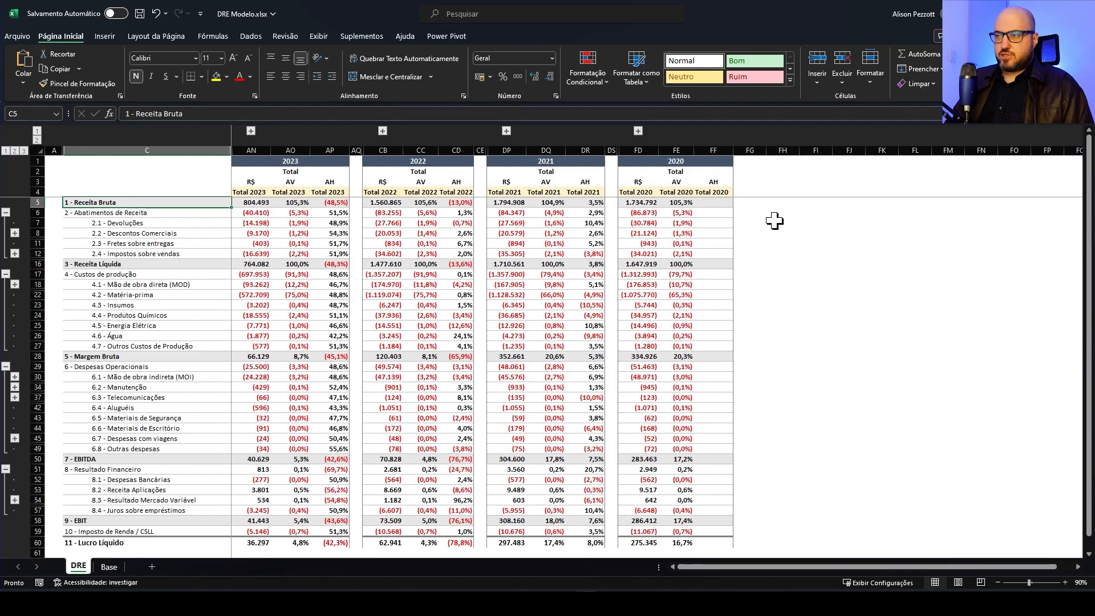
Expand and collapse the 2023 monthly columns and the subaccounts of 2.2 - Descontos Comerciais on the DRE sheet
{"action": "left_click", "coordinate": [251, 131]}
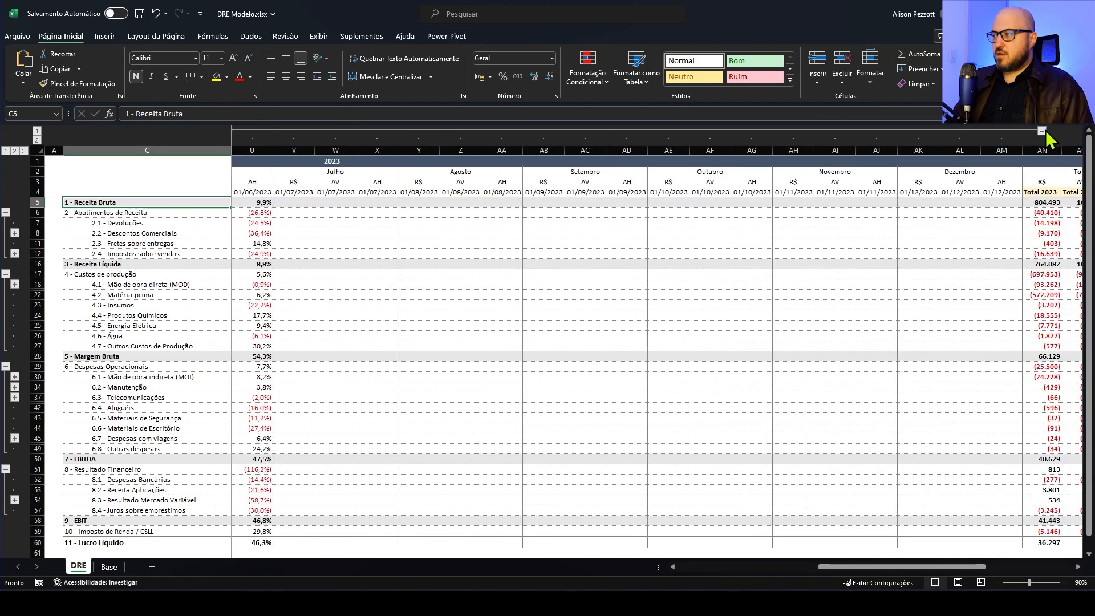
{"action": "left_click", "coordinate": [1048, 131]}
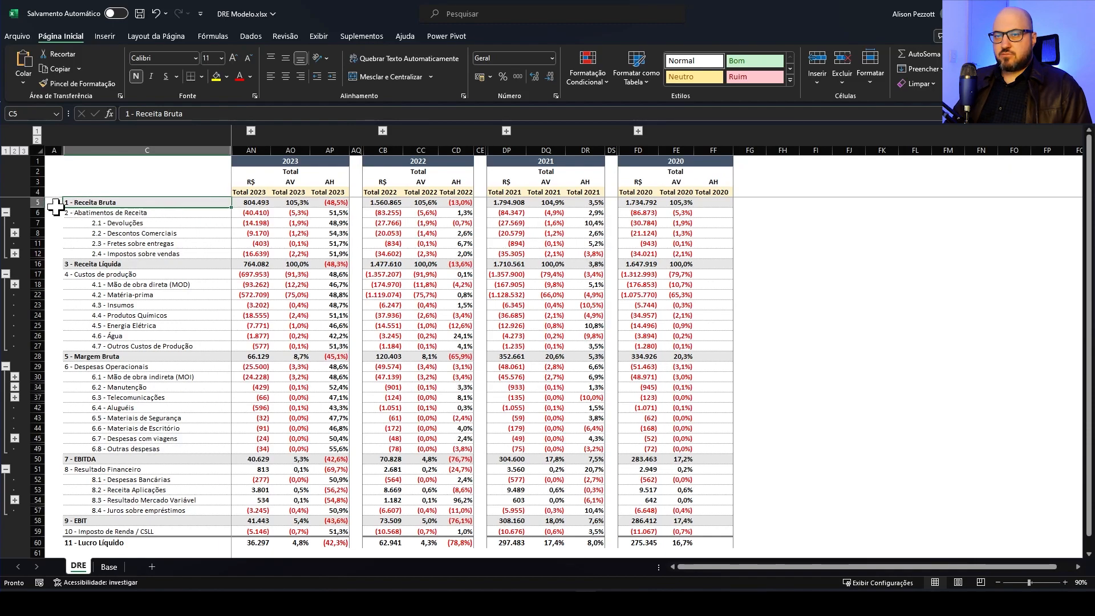
{"action": "left_click", "coordinate": [160, 213]}
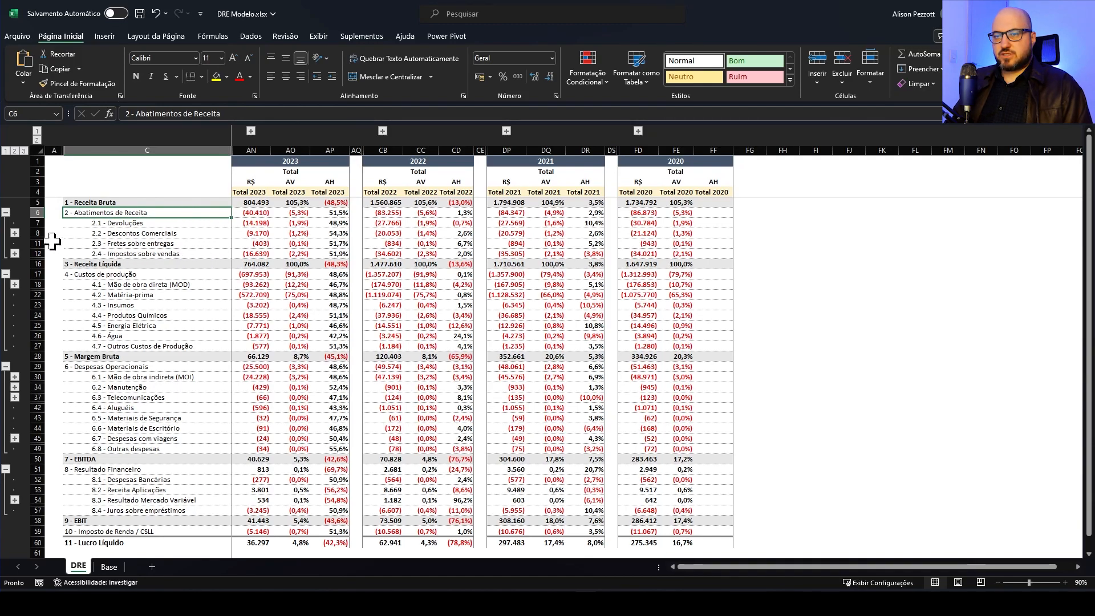
{"action": "left_click", "coordinate": [16, 234]}
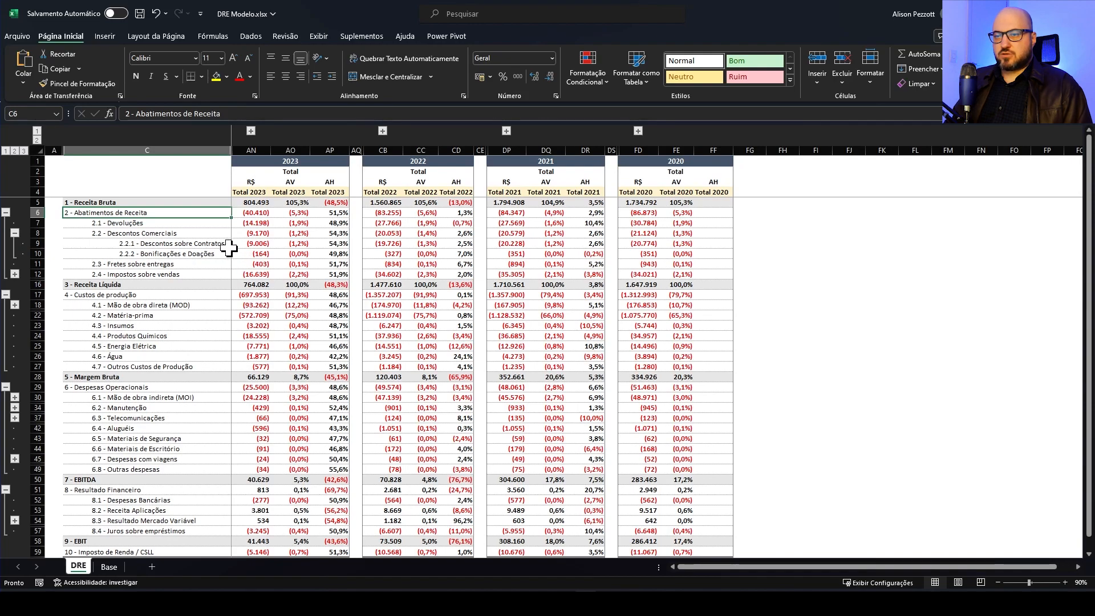
{"action": "left_click", "coordinate": [14, 233]}
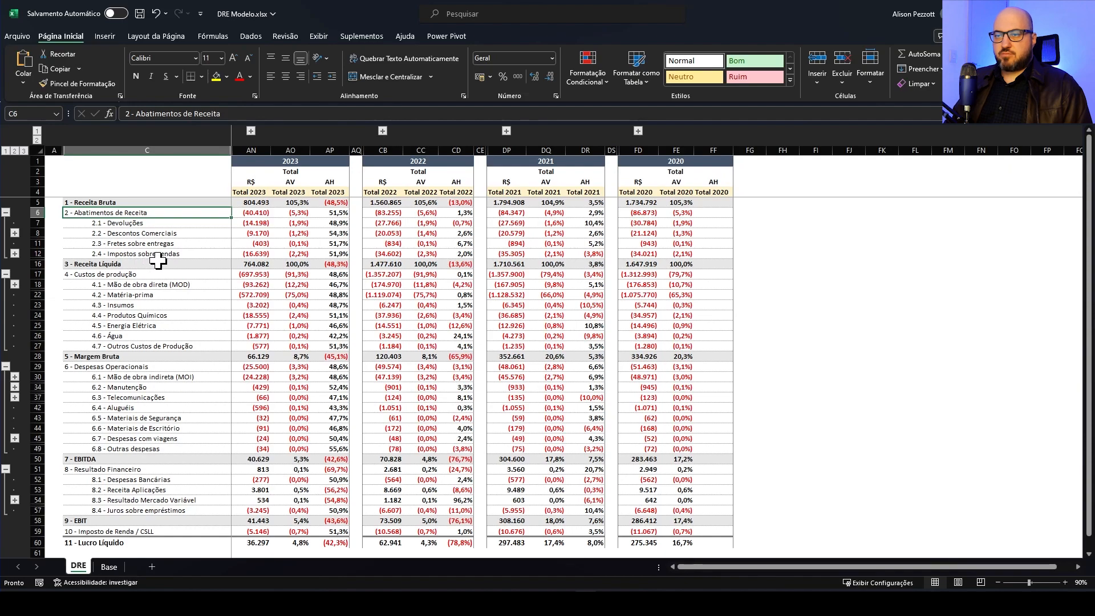
Inspect the 2023 total formulas for Receita Bruta and Abatimentos de Receita, and expand and collapse the 6.3 - Telecomunicações subaccounts
{"action": "left_click", "coordinate": [243, 203]}
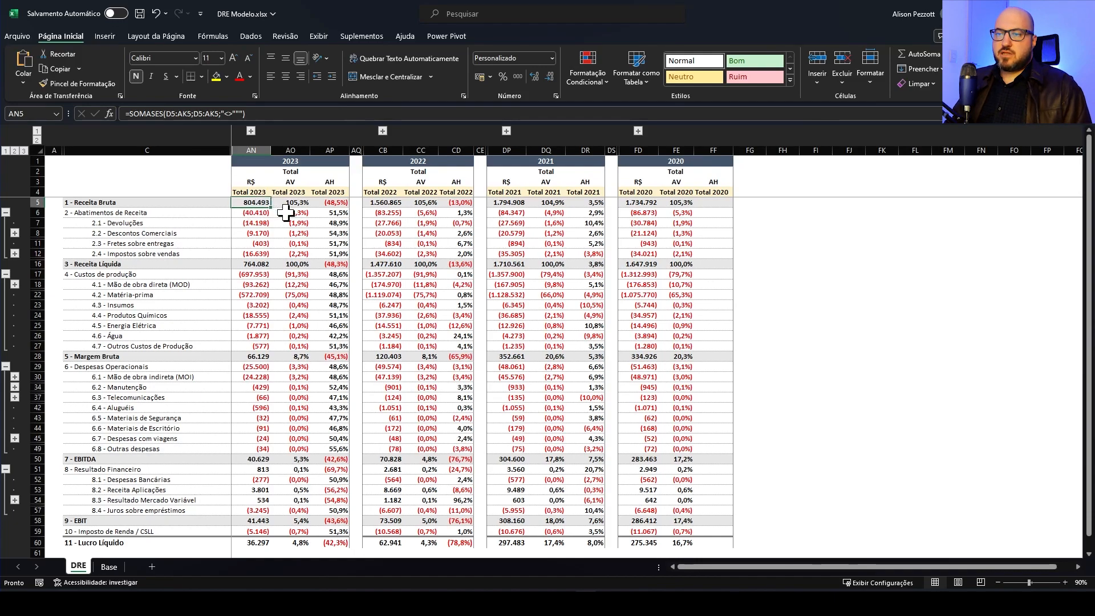
{"action": "left_click", "coordinate": [253, 215]}
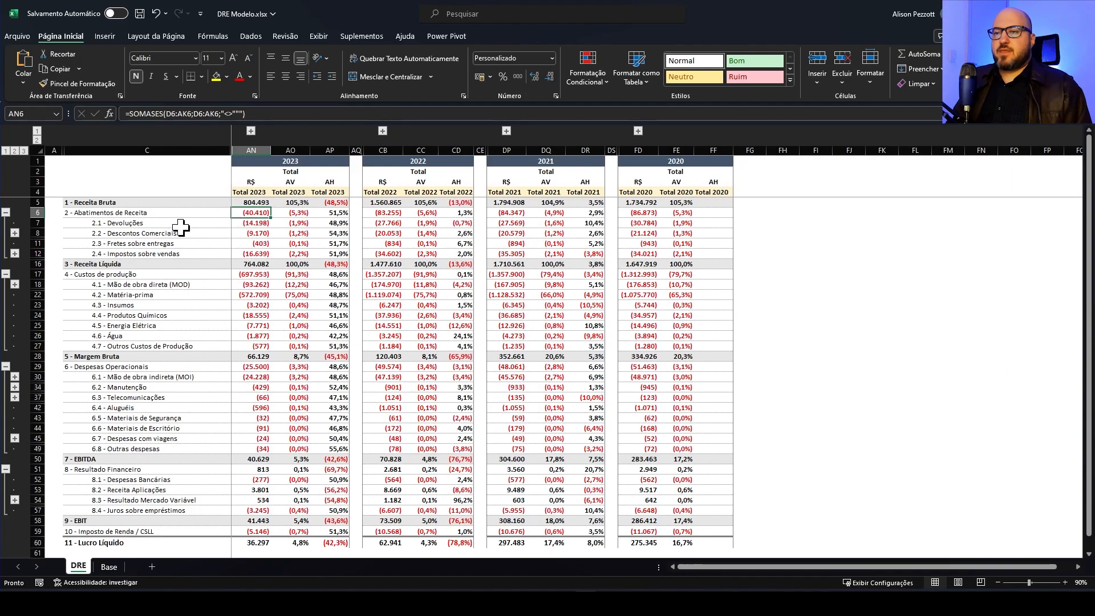
{"action": "scroll", "coordinate": [114, 286], "scroll_direction": "down", "scroll_amount": 1}
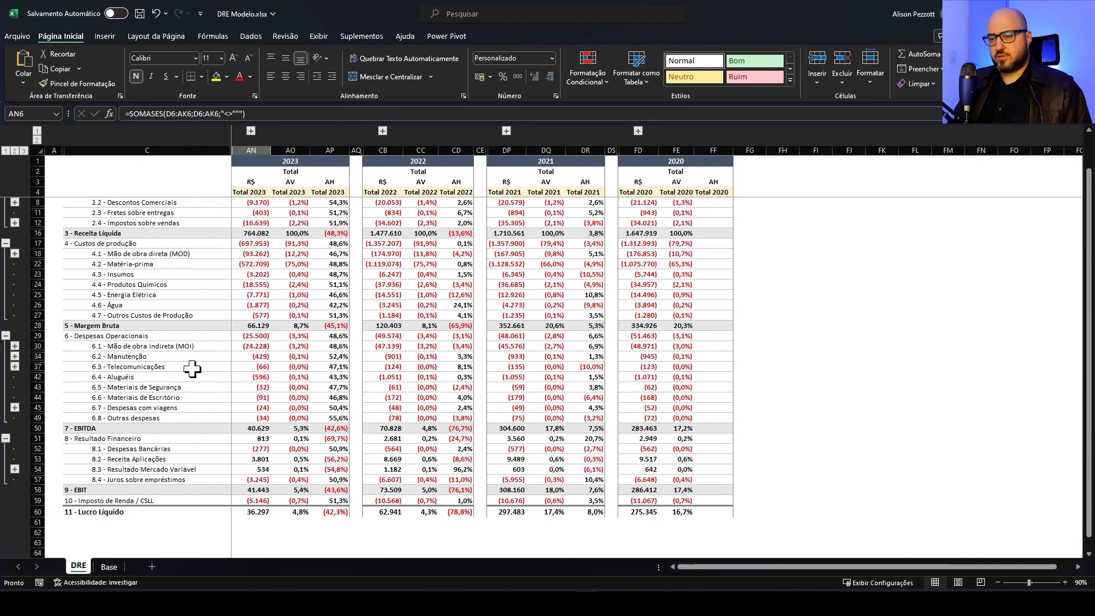
{"action": "scroll", "coordinate": [192, 369], "scroll_direction": "down", "scroll_amount": 1}
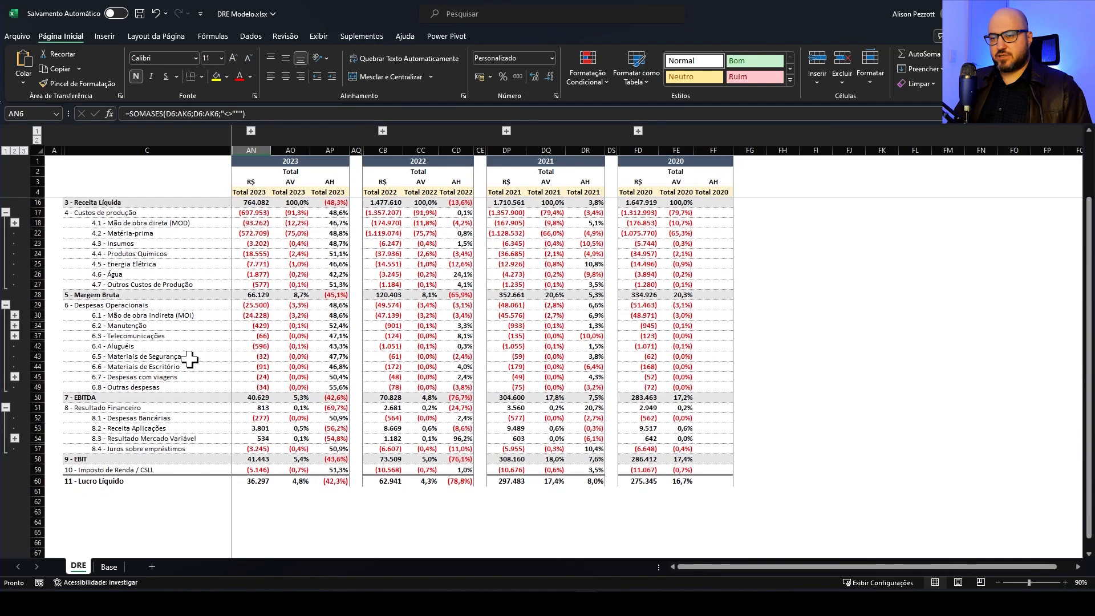
{"action": "left_click", "coordinate": [16, 336]}
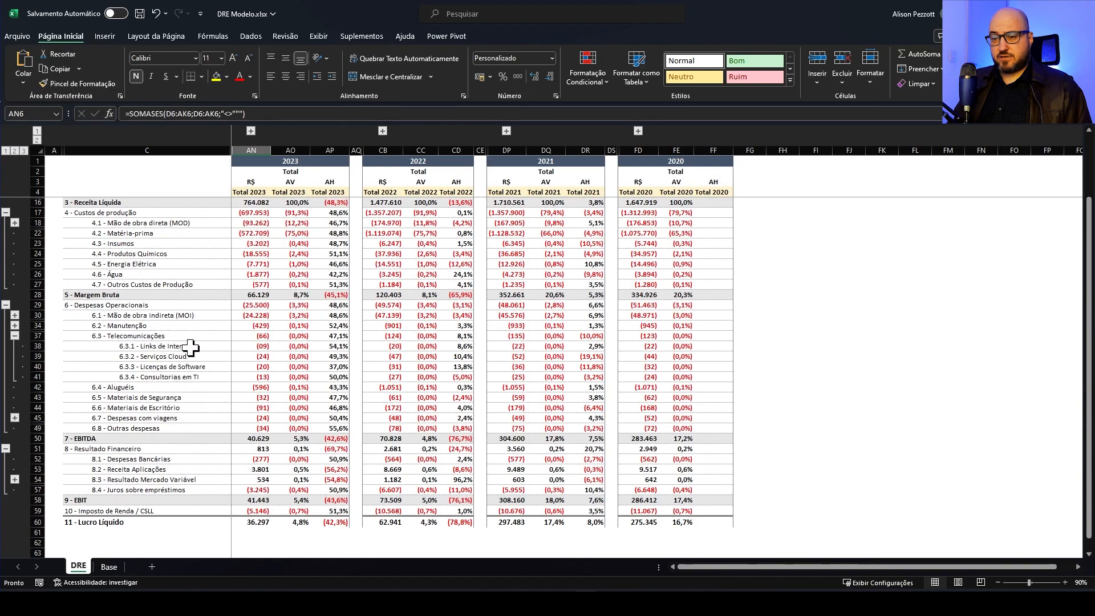
{"action": "left_click", "coordinate": [14, 336]}
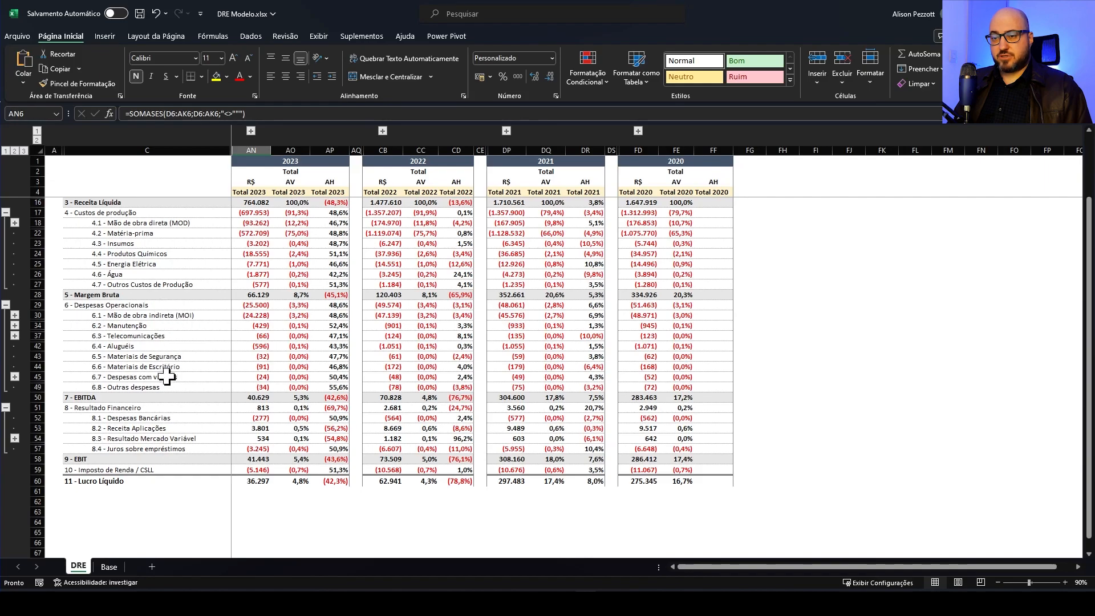
Examine the DRE result lines, including 8 - Resultado Financeiro and 7 - EBITDA, along with the accounts that feed them
{"action": "scroll", "coordinate": [151, 399], "scroll_direction": "down", "scroll_amount": 2}
{"action": "left_click", "coordinate": [180, 345]}
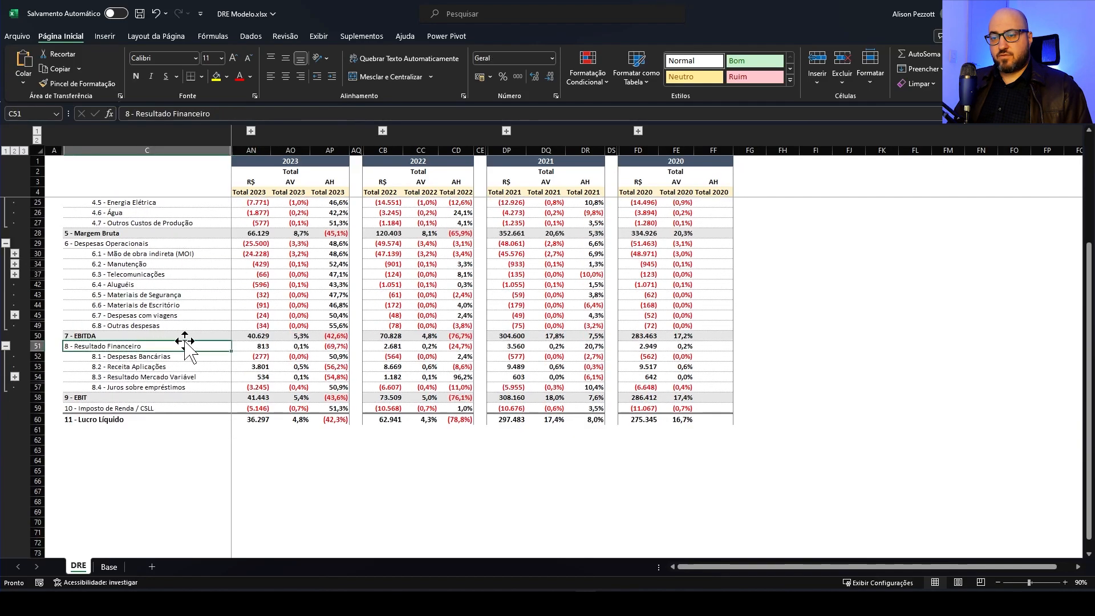
{"action": "left_click", "coordinate": [205, 336]}
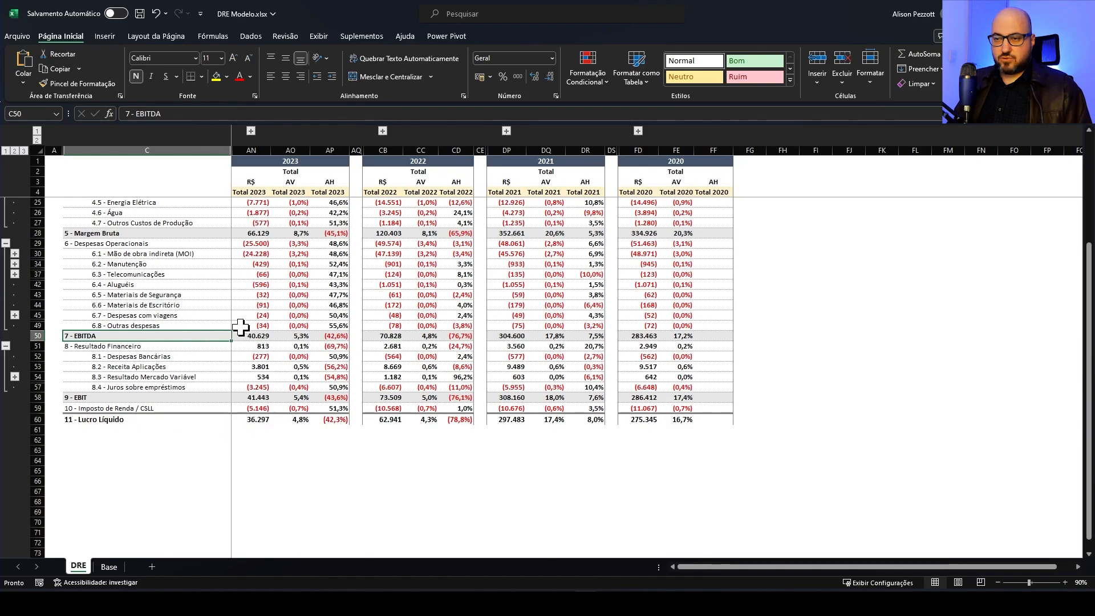
{"action": "scroll", "coordinate": [267, 368], "scroll_direction": "up", "scroll_amount": 1}
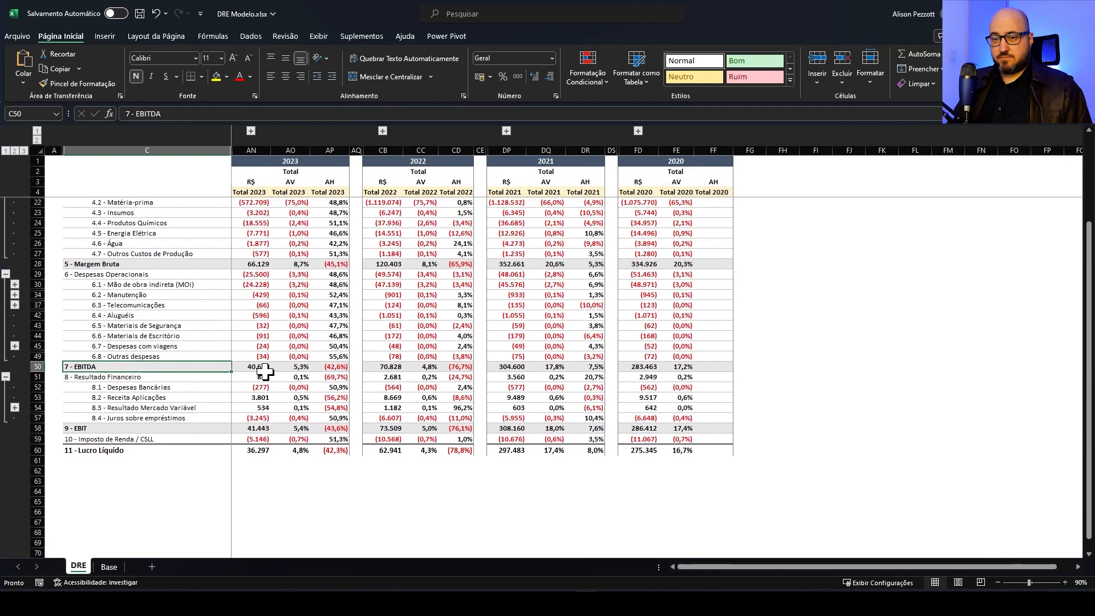
{"action": "scroll", "coordinate": [266, 371], "scroll_direction": "up", "scroll_amount": 1}
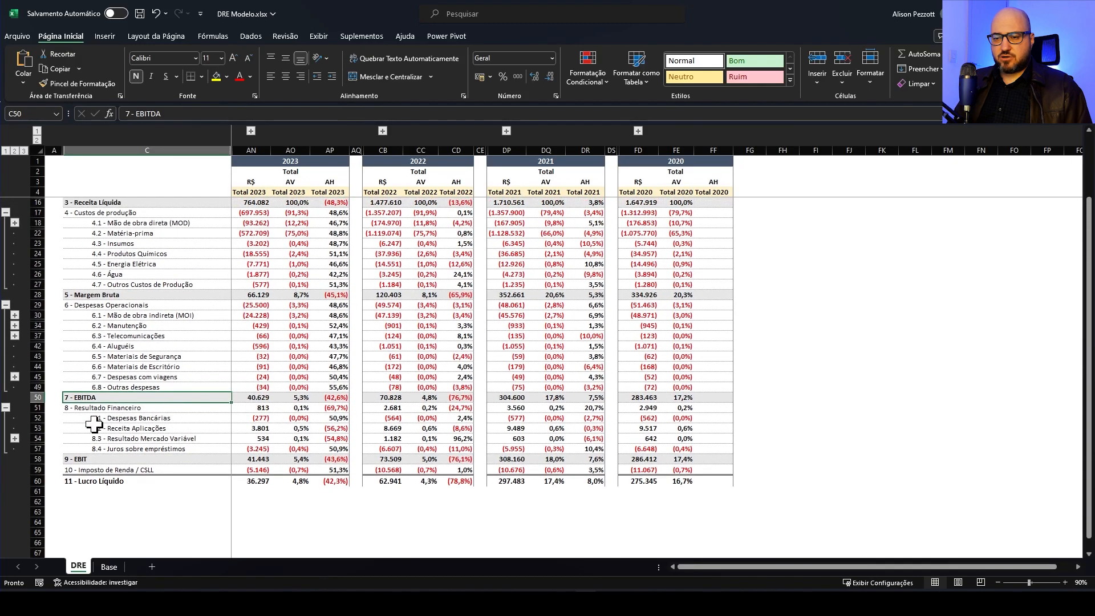
{"action": "scroll", "coordinate": [264, 407], "scroll_direction": "up", "scroll_amount": 1}
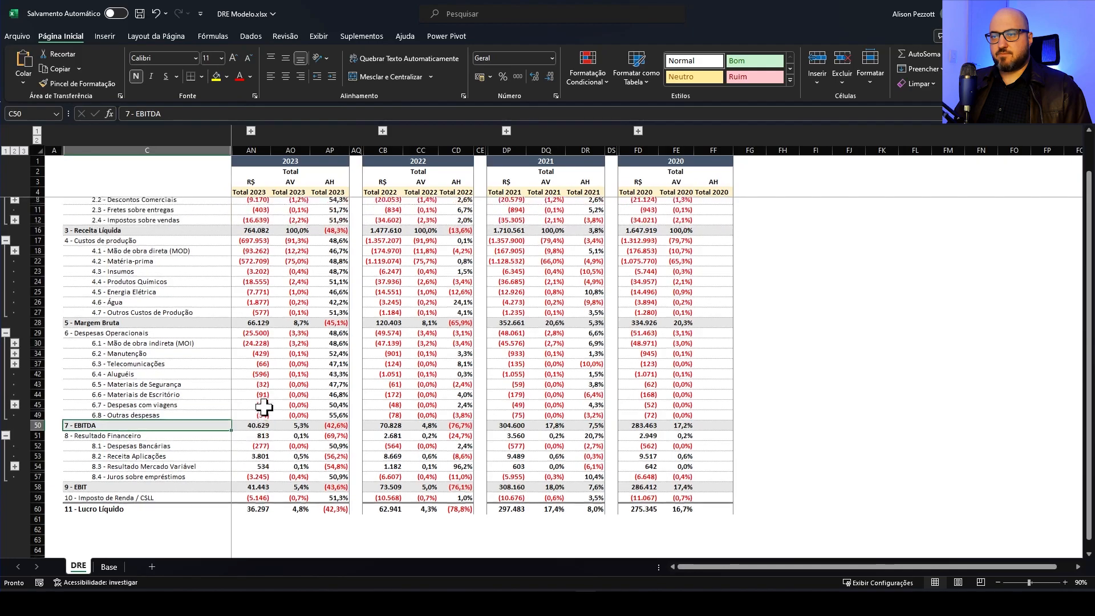
{"action": "scroll", "coordinate": [264, 407], "scroll_direction": "up", "scroll_amount": 1}
{"action": "scroll", "coordinate": [254, 403], "scroll_direction": "down", "scroll_amount": 1}
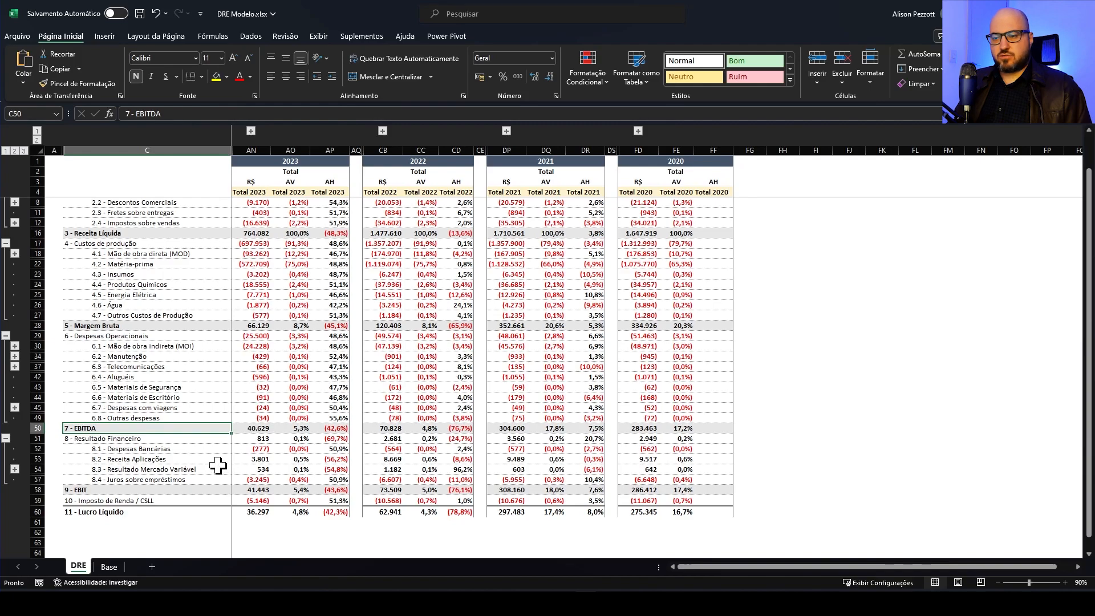
{"action": "scroll", "coordinate": [222, 469], "scroll_direction": "up", "scroll_amount": 1}
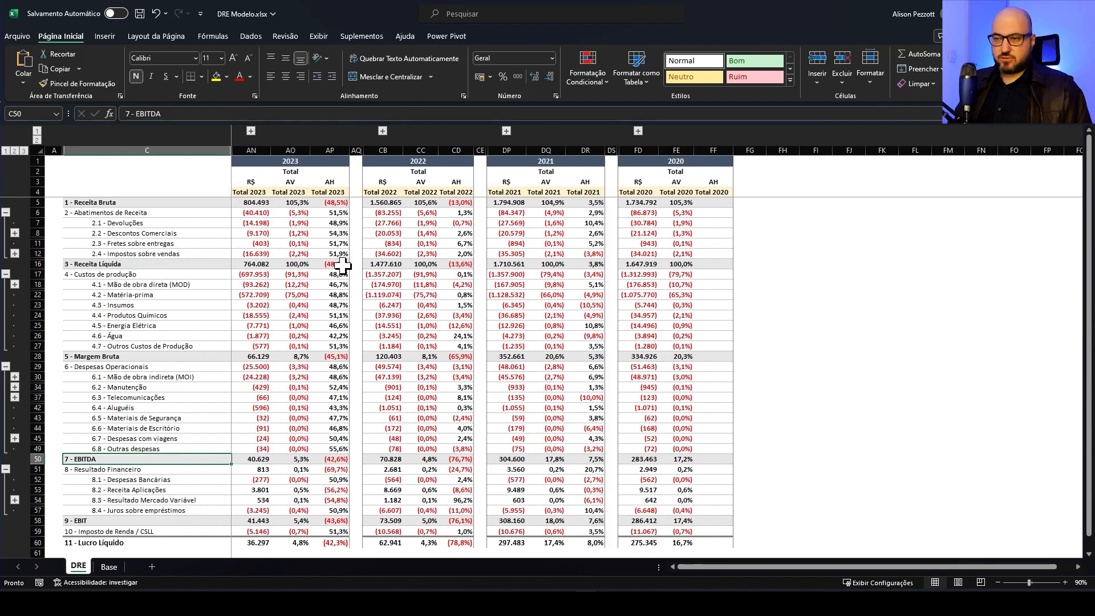
Review the account, date and amount columns on the Base sheet, including a 6.1.3 - Benefícios entry, and return to the DRE sheet
{"action": "left_click", "coordinate": [110, 567]}
{"action": "scroll", "coordinate": [112, 251], "scroll_direction": "up", "scroll_amount": 20}
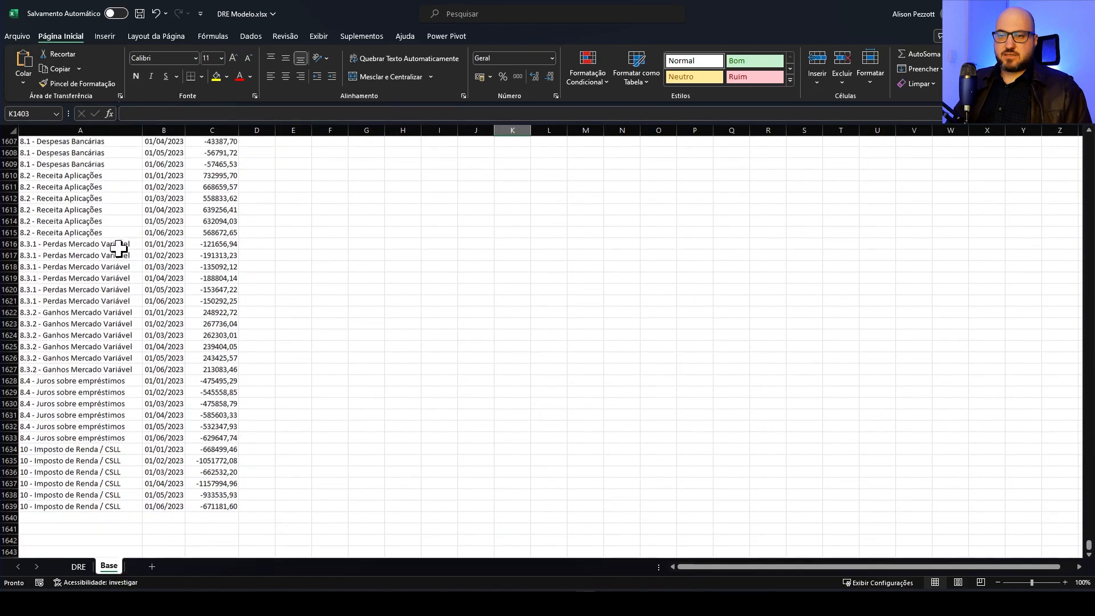
{"action": "scroll", "coordinate": [111, 249], "scroll_direction": "up", "scroll_amount": 7}
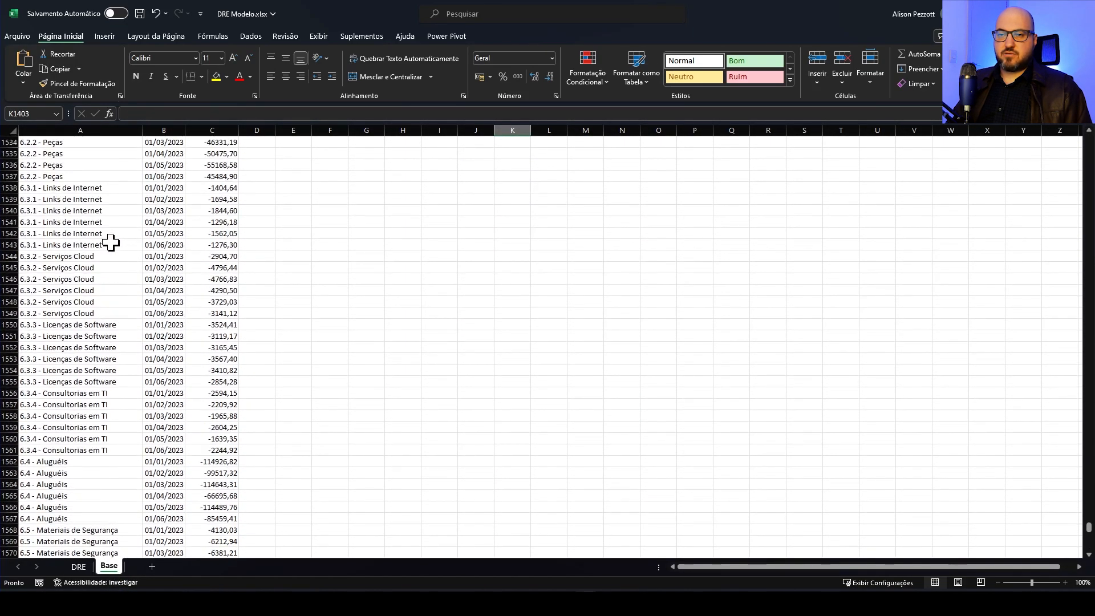
{"action": "left_click", "coordinate": [93, 199]}
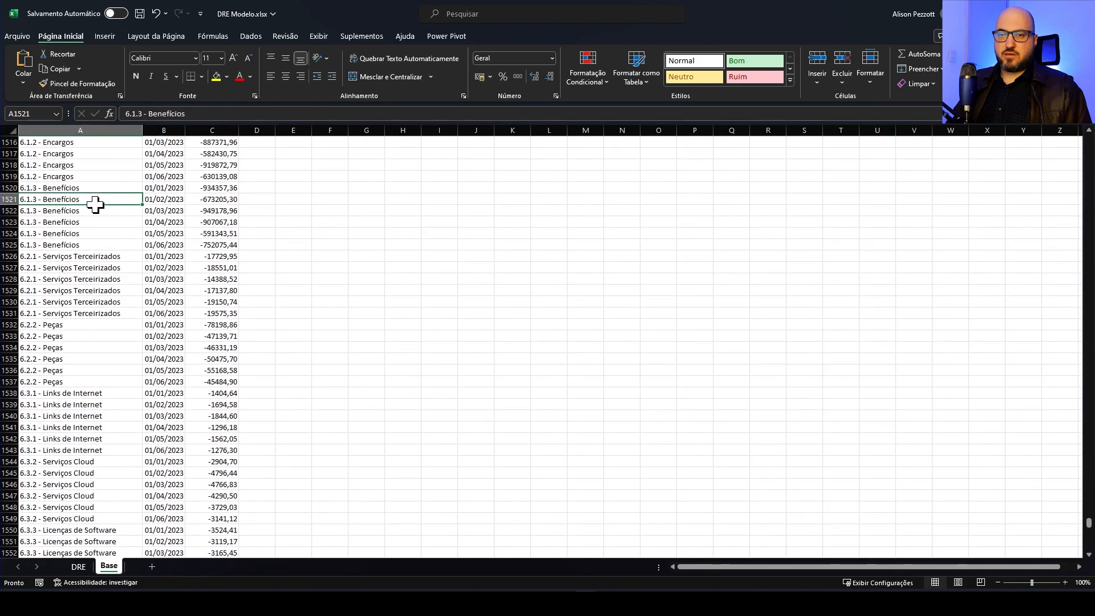
{"action": "left_click", "coordinate": [173, 201]}
{"action": "left_click", "coordinate": [224, 200]}
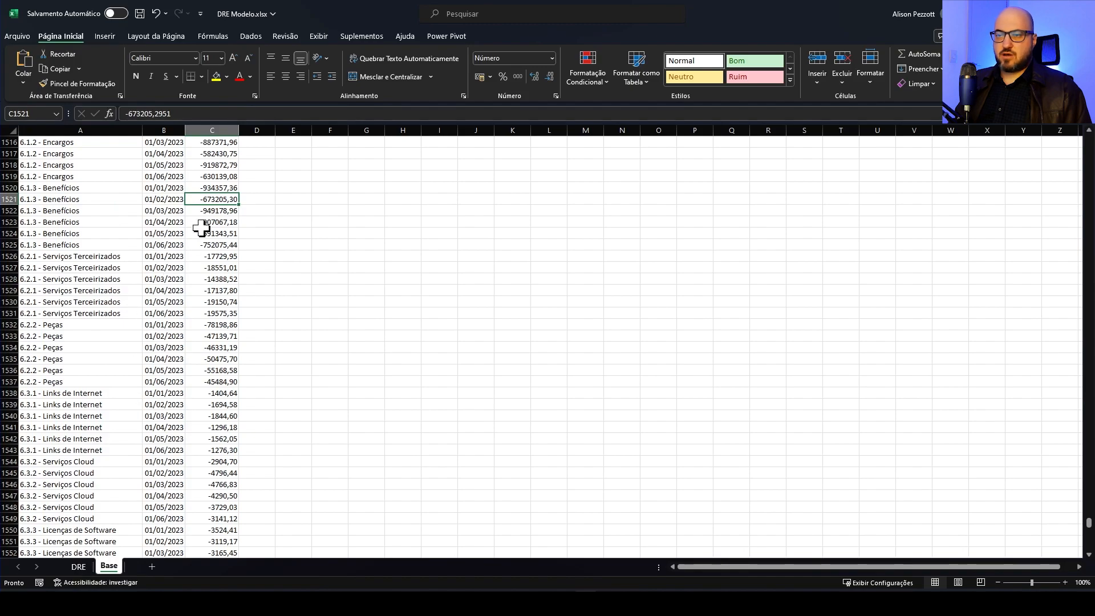
{"action": "left_click", "coordinate": [86, 564]}
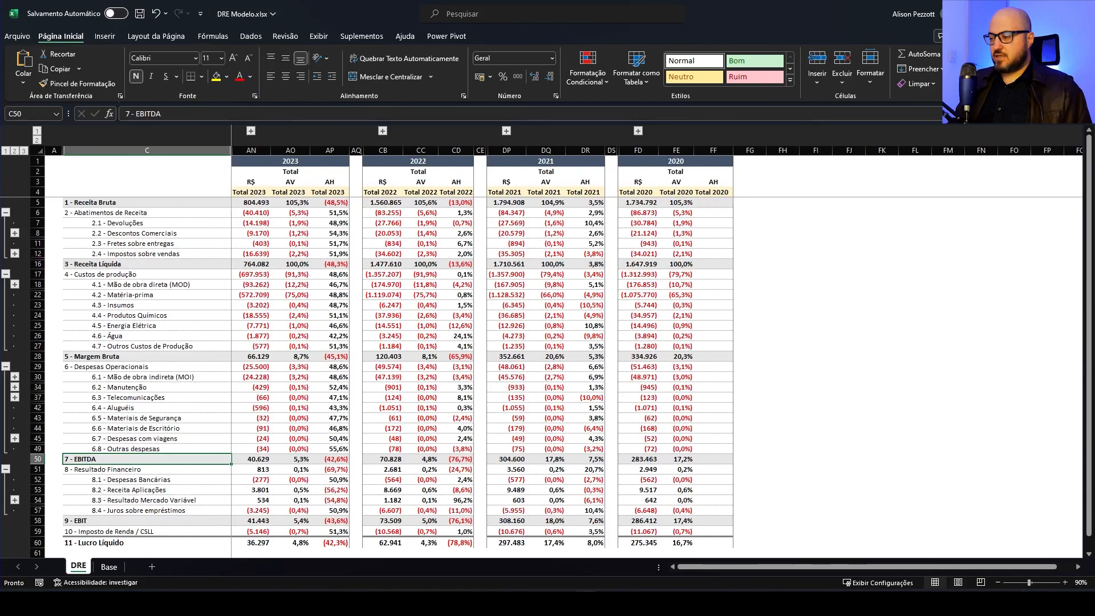
Switch to the desktop, browse the FatosDRE folder and open 2020.csv in Excel
{"action": "left_click", "coordinate": [649, 602]}
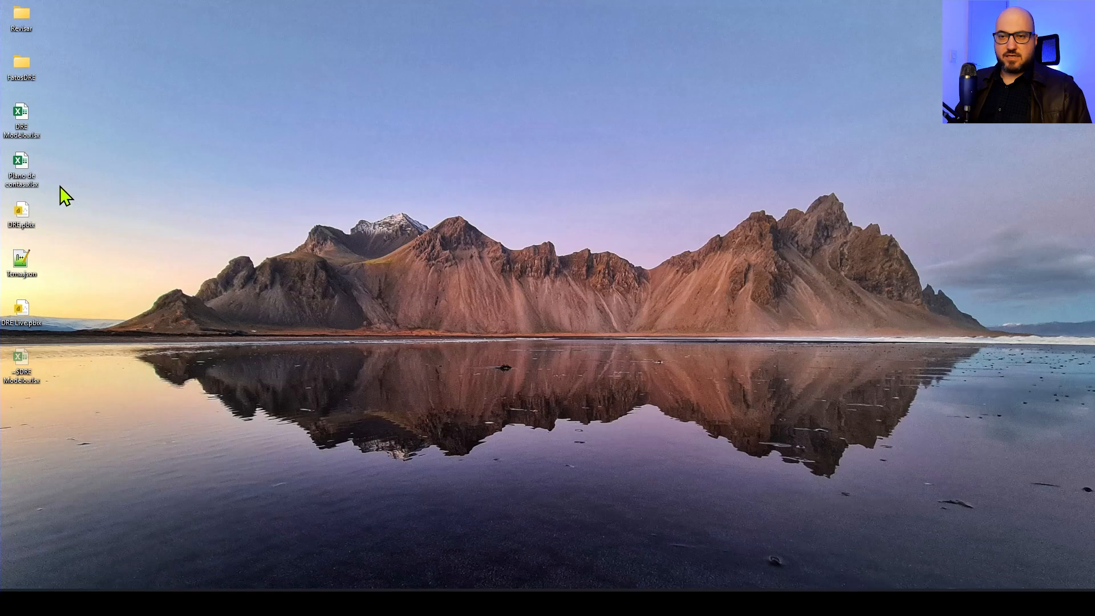
{"action": "double_click", "coordinate": [23, 65]}
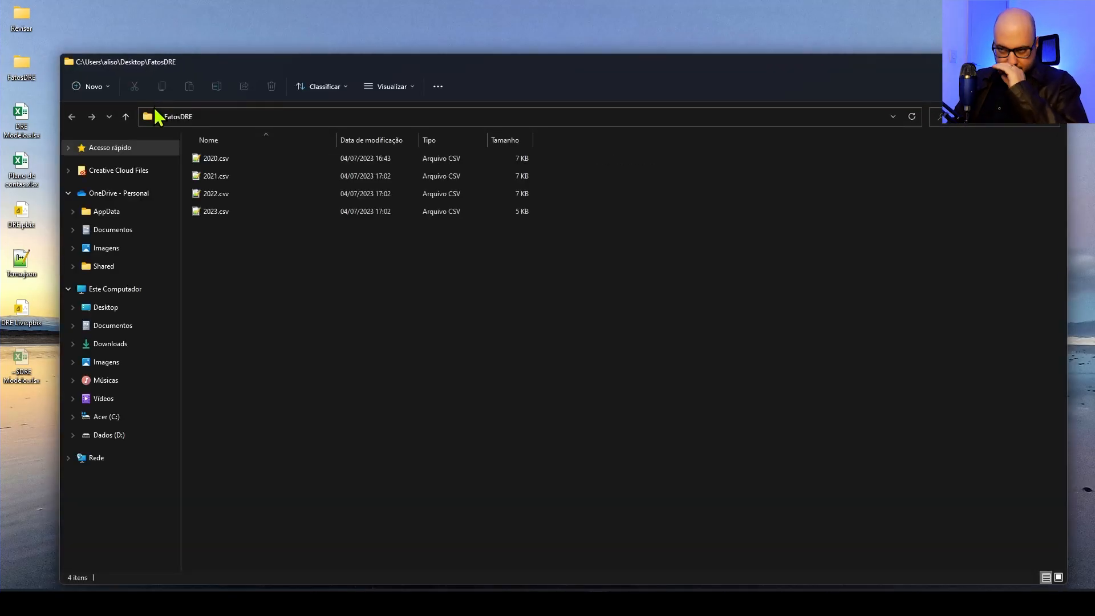
{"action": "left_click", "coordinate": [221, 159]}
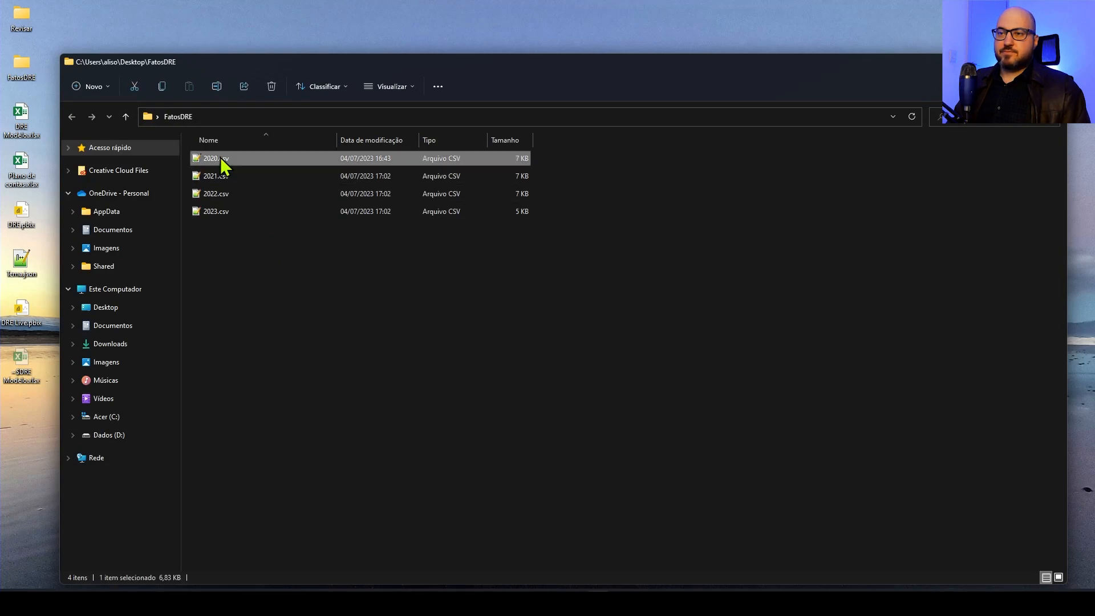
{"action": "right_click", "coordinate": [221, 159]}
{"action": "mouse_move", "coordinate": [351, 213]}
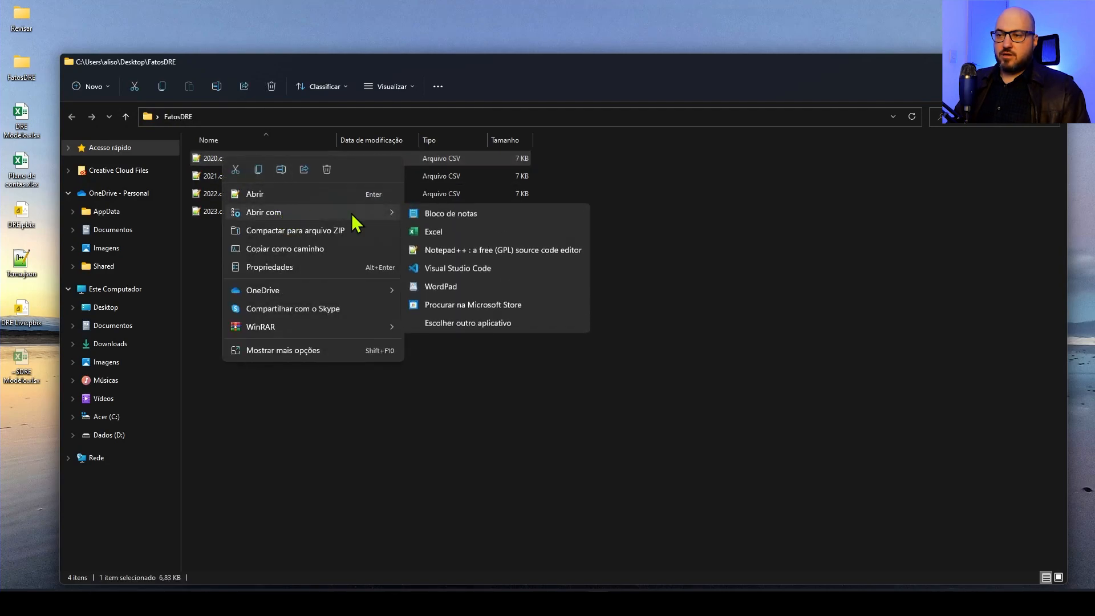
{"action": "left_click", "coordinate": [435, 232]}
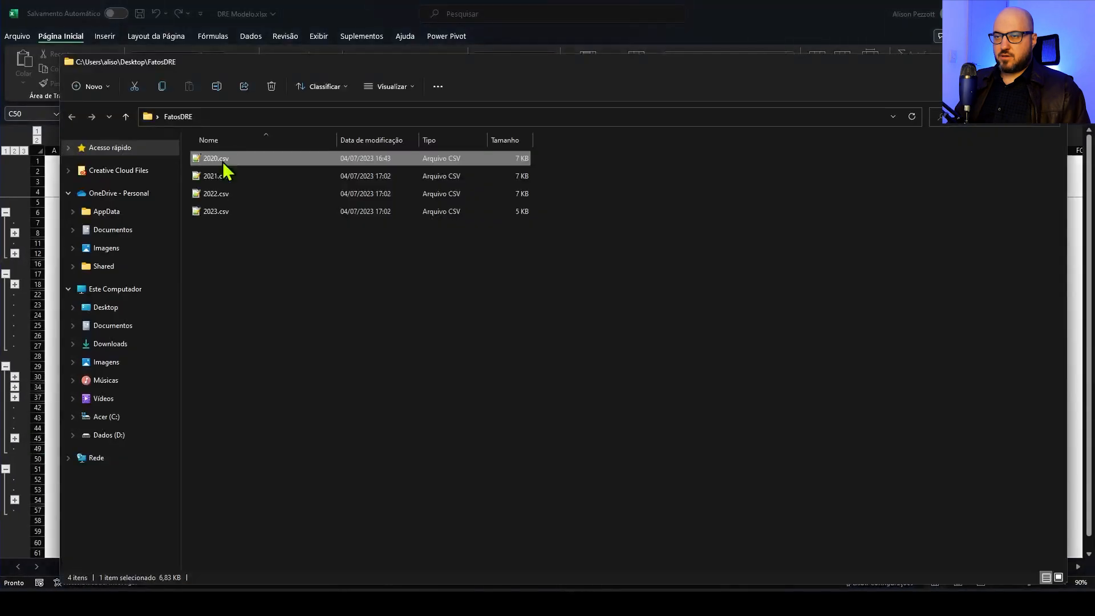
{"action": "right_click", "coordinate": [223, 165]}
{"action": "left_click", "coordinate": [1075, 274]}
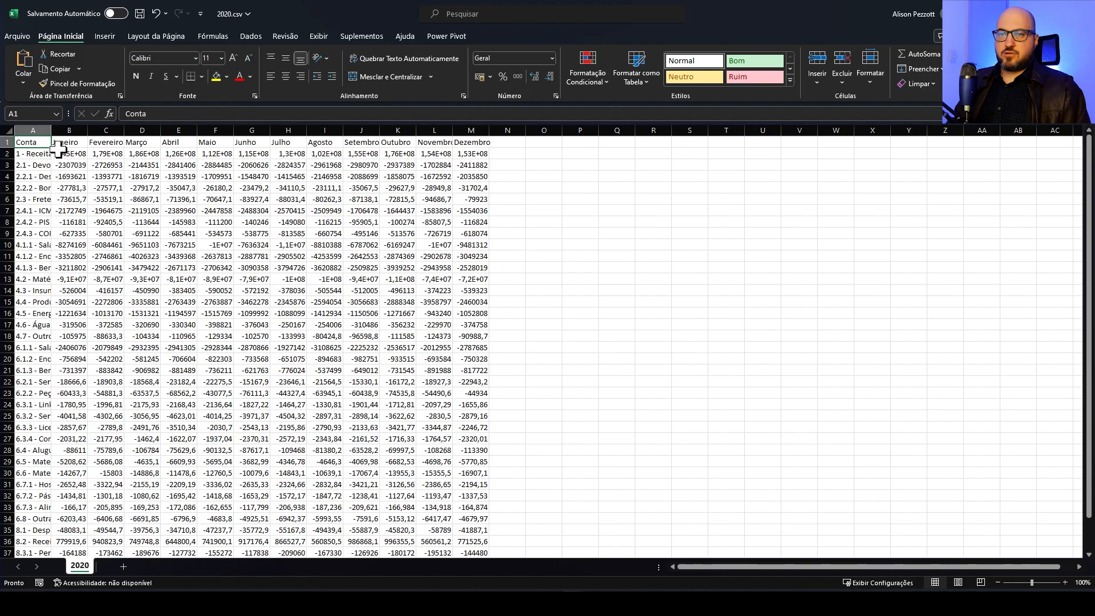
Widen the Conta column in 2020.csv until the full account names fit, checking the rows further down
{"action": "left_click_drag", "start_coordinate": [50, 131], "coordinate": [126, 131]}
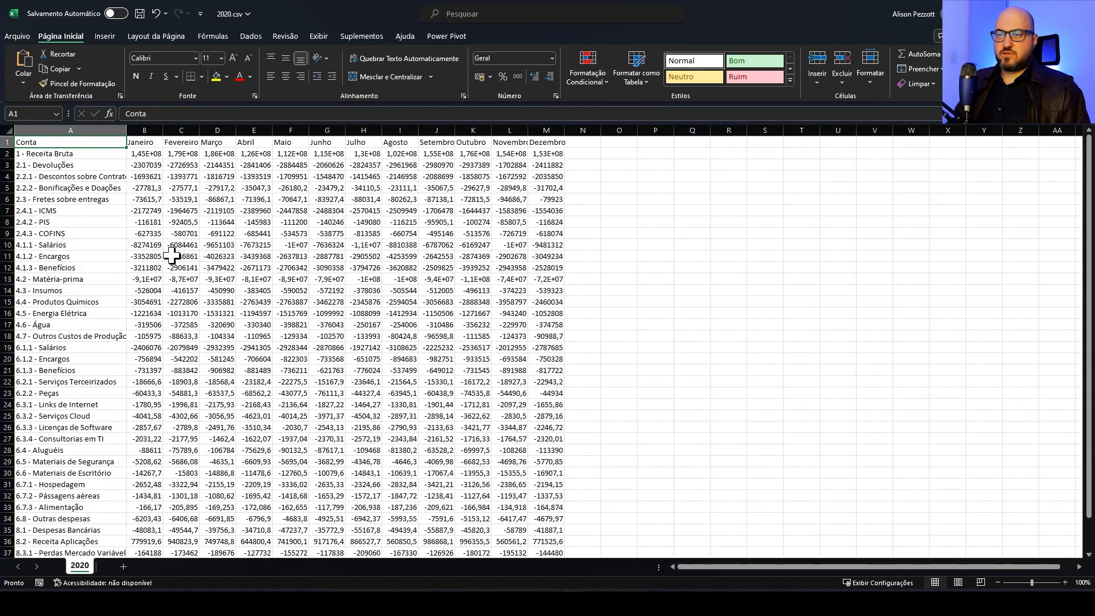
{"action": "scroll", "coordinate": [104, 302], "scroll_direction": "down", "scroll_amount": 3}
{"action": "scroll", "coordinate": [105, 297], "scroll_direction": "up", "scroll_amount": 3}
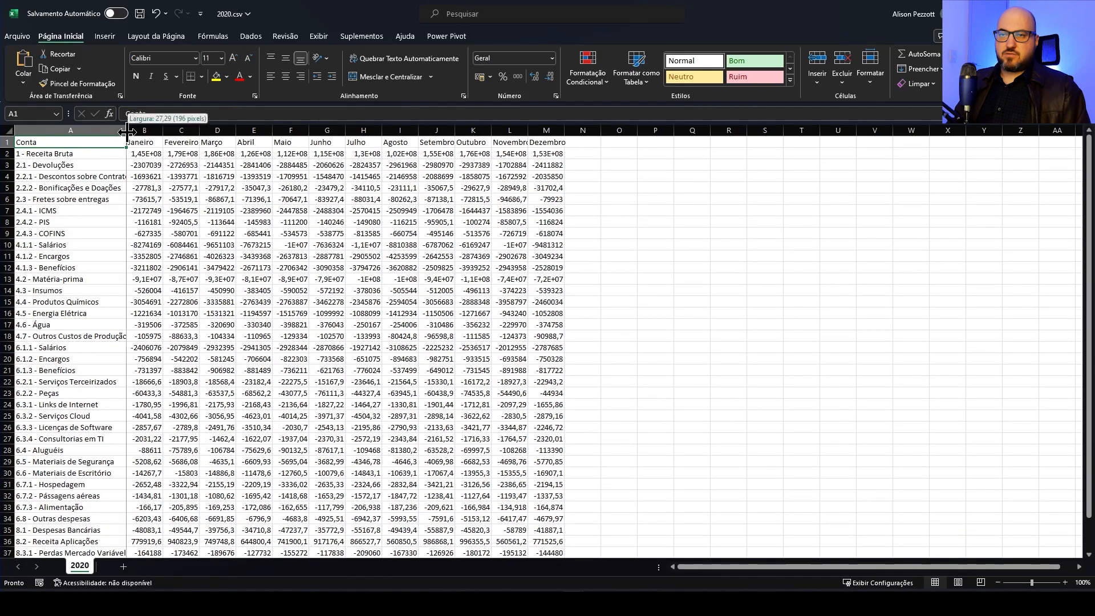
{"action": "left_click_drag", "start_coordinate": [126, 130], "coordinate": [152, 130]}
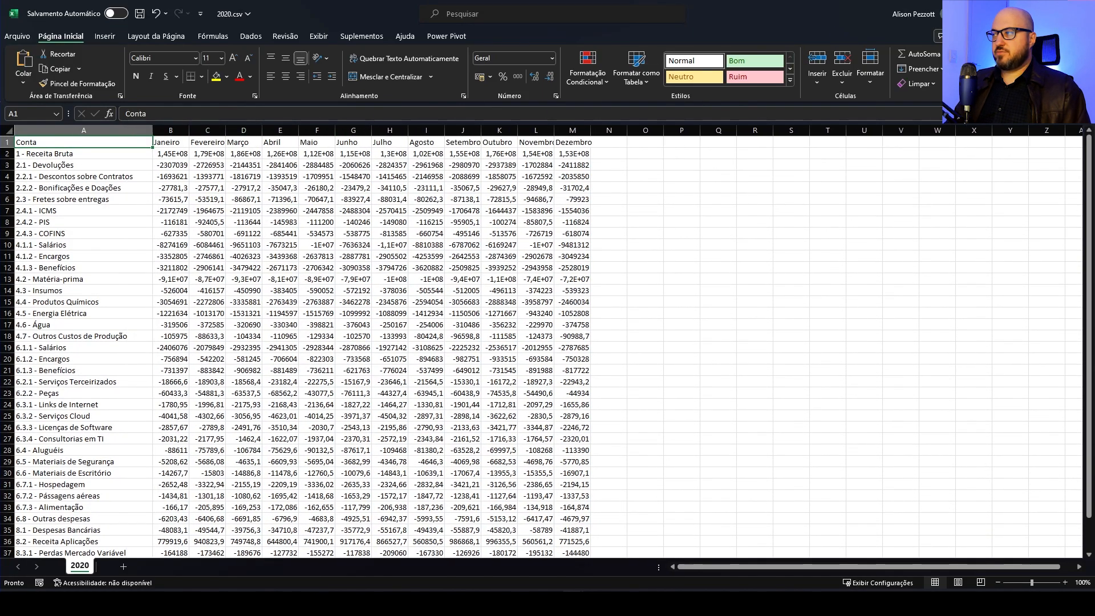
Close 2020.csv without saving and minimize the FatosDRE folder window to return to the DRE Modelo.xlsx workbook
{"action": "left_click", "coordinate": [1081, 14]}
{"action": "left_click", "coordinate": [555, 316]}
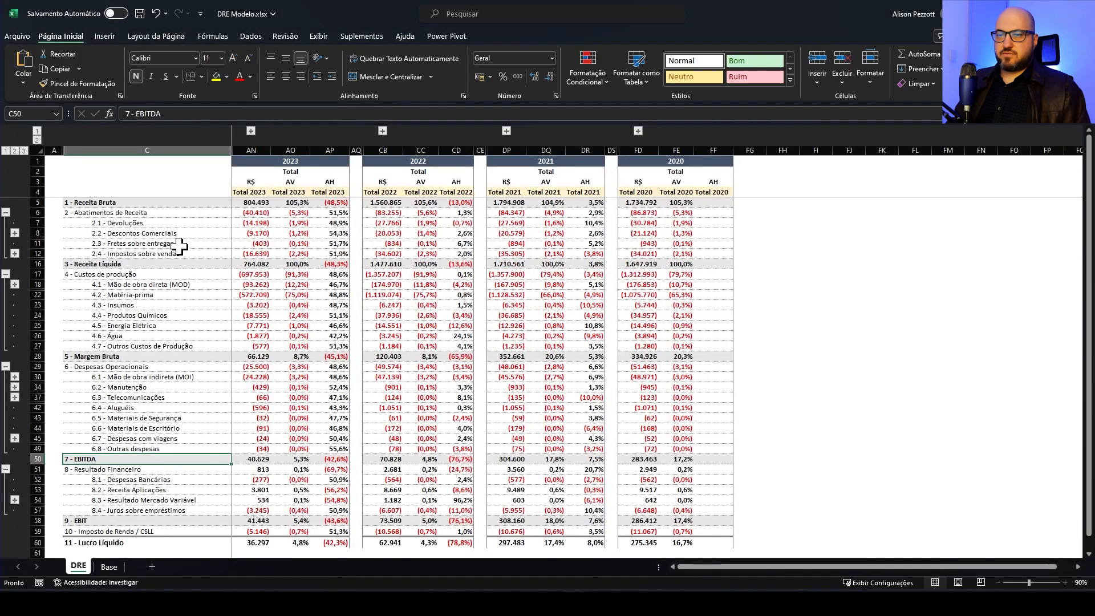
{"action": "key", "text": "alt+Tab"}
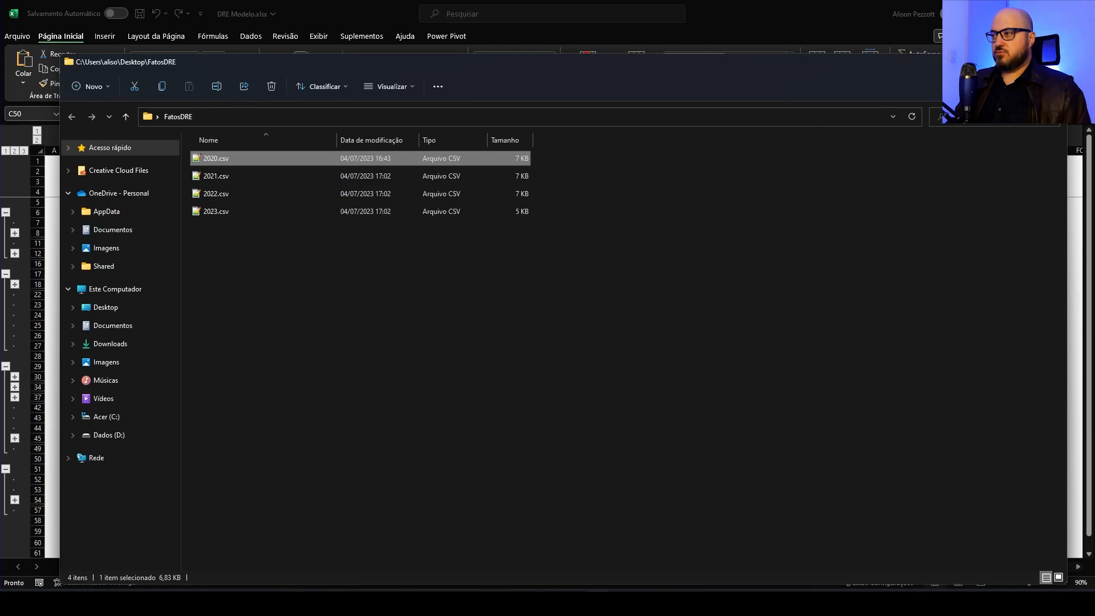
{"action": "left_click", "coordinate": [1001, 62]}
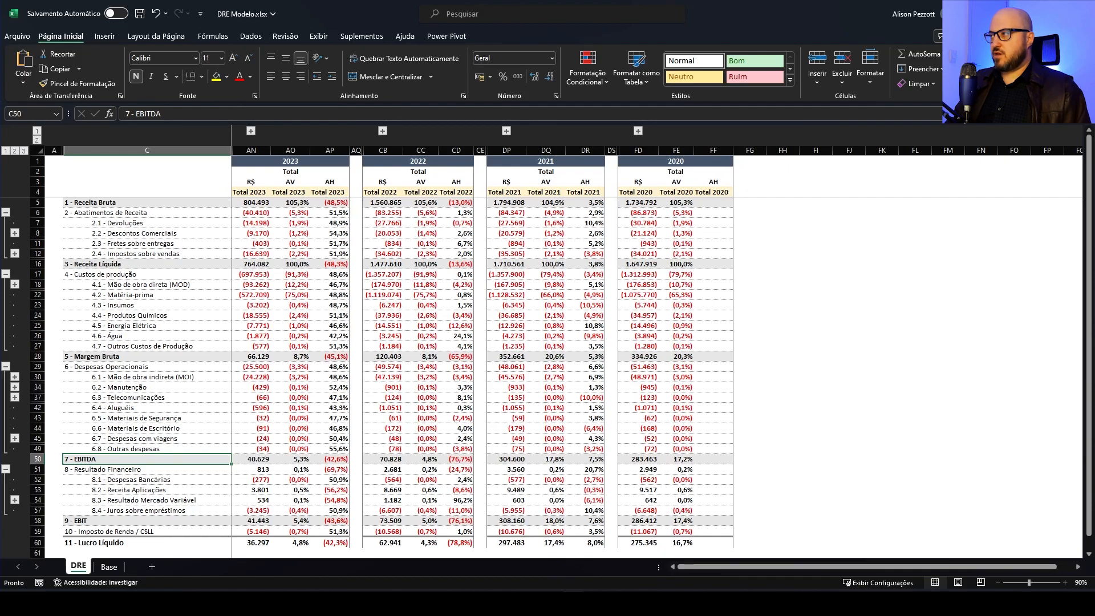
Switch to the DRE Live report in Power BI Desktop and open the Power Query editor
{"action": "left_click", "coordinate": [1025, 12]}
{"action": "mouse_move", "coordinate": [522, 604]}
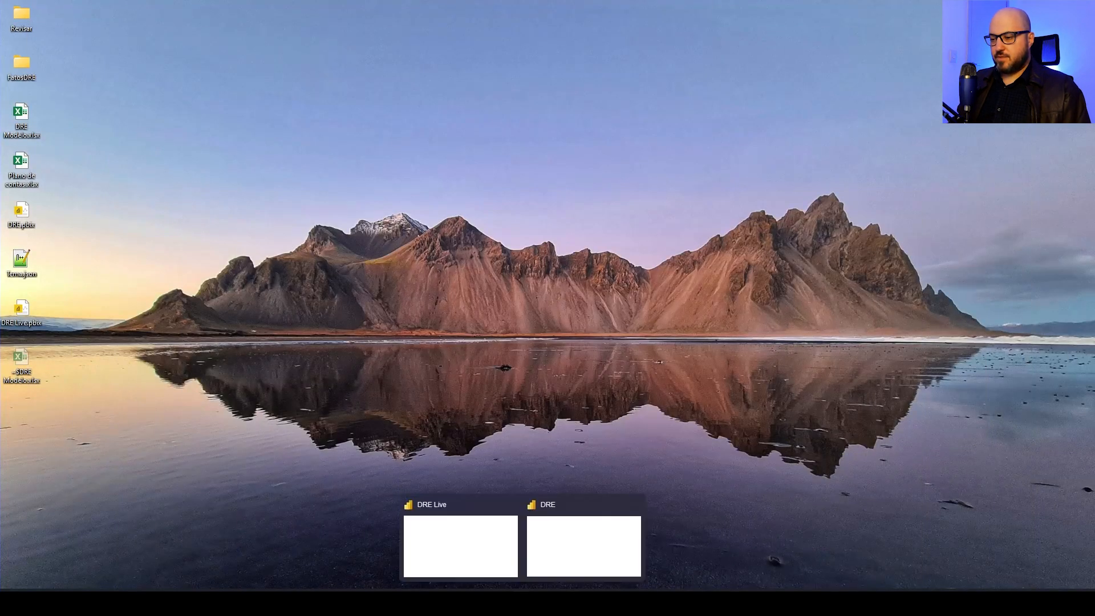
{"action": "left_click", "coordinate": [550, 535]}
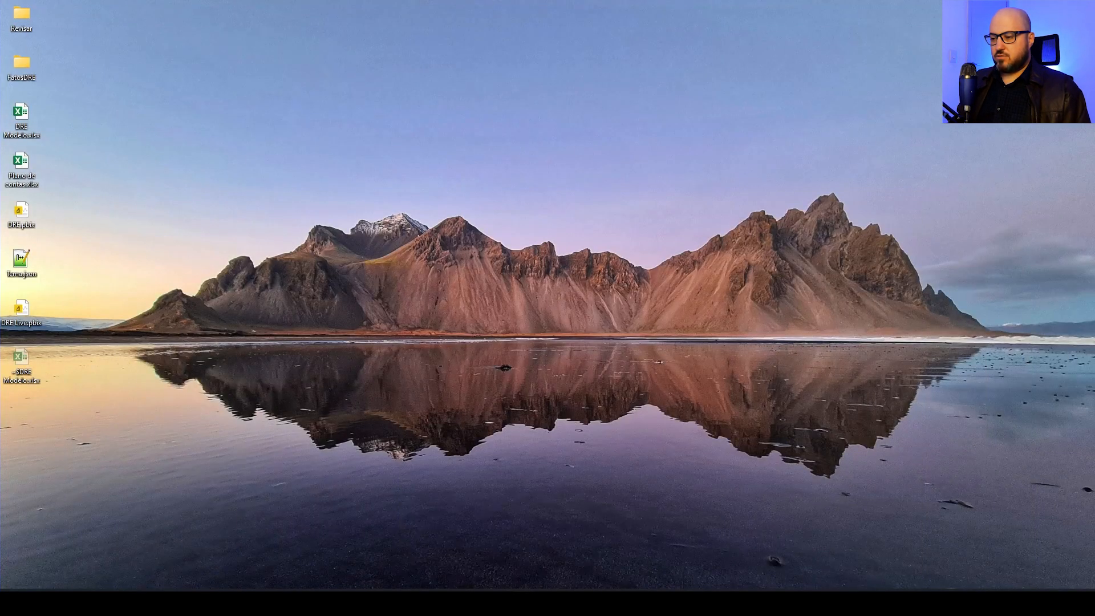
{"action": "left_click", "coordinate": [489, 557]}
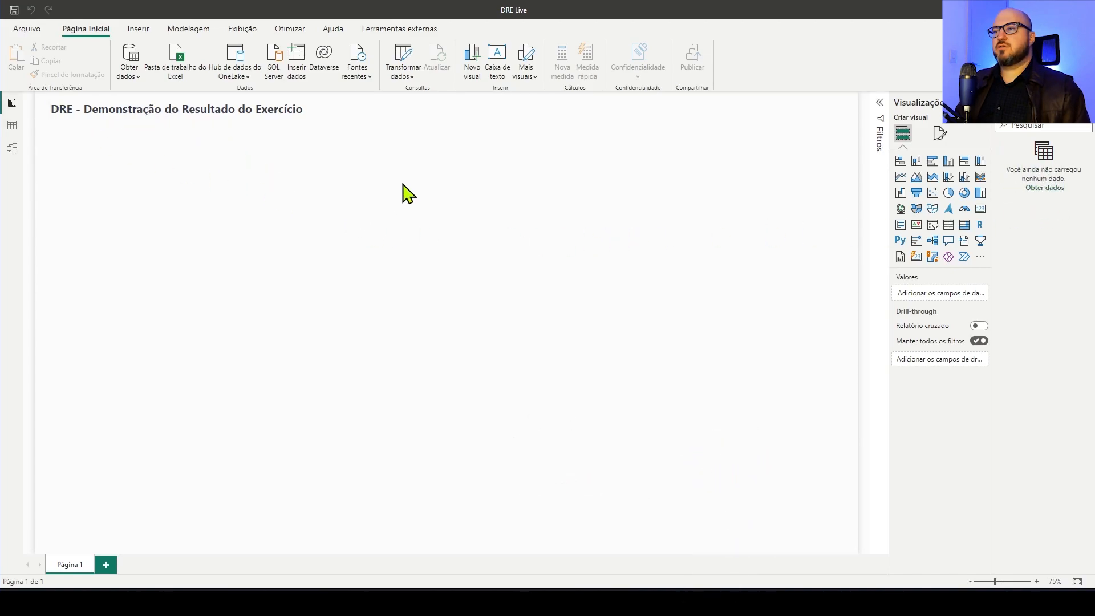
{"action": "left_click", "coordinate": [407, 57]}
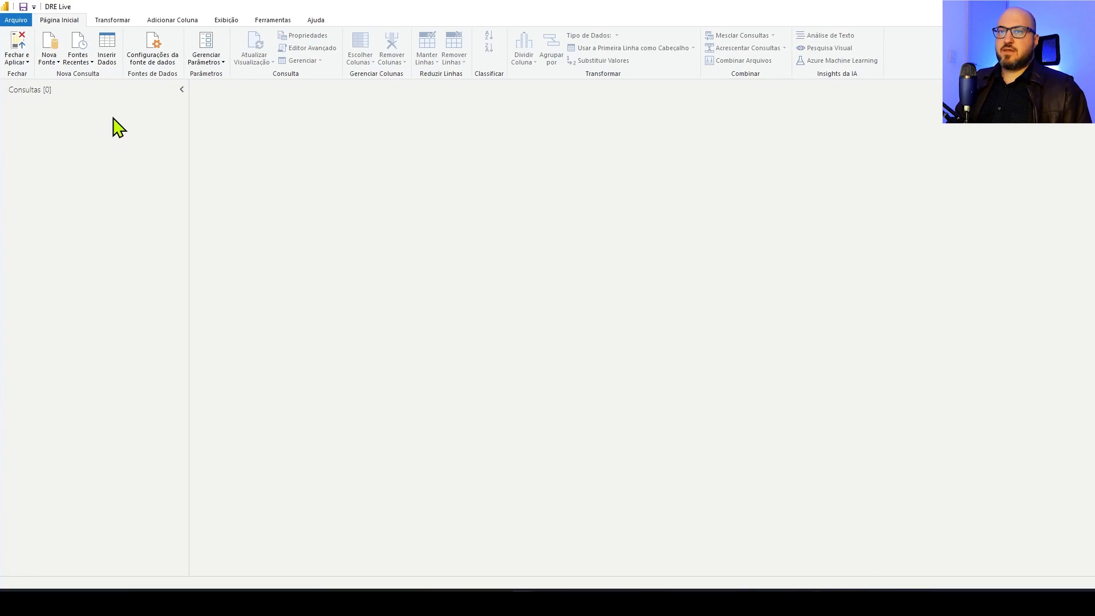
{"action": "left_click", "coordinate": [48, 63]}
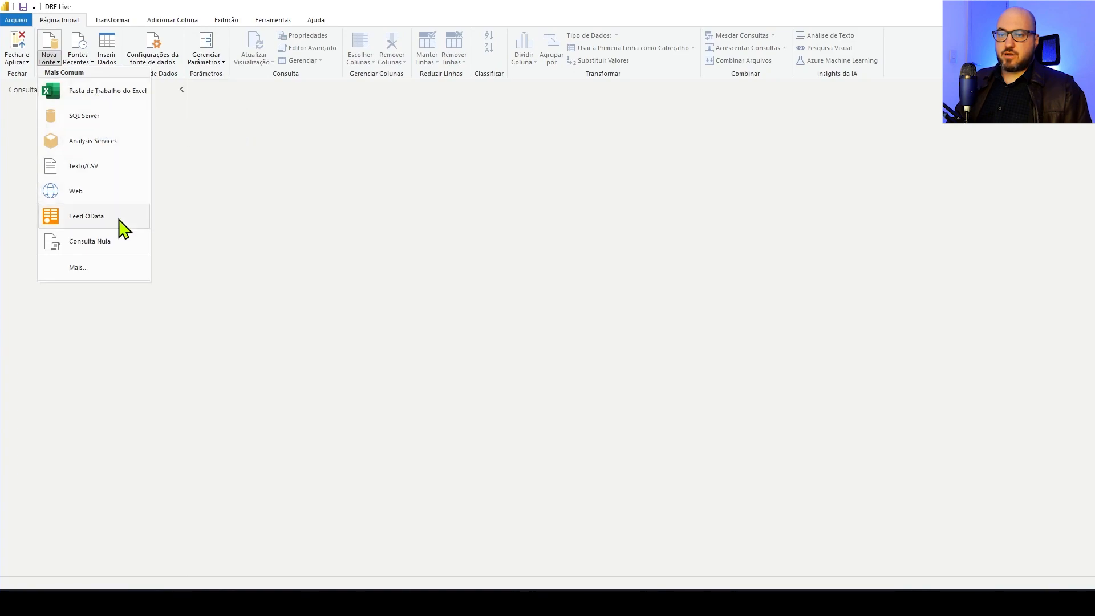
{"action": "left_click", "coordinate": [162, 211]}
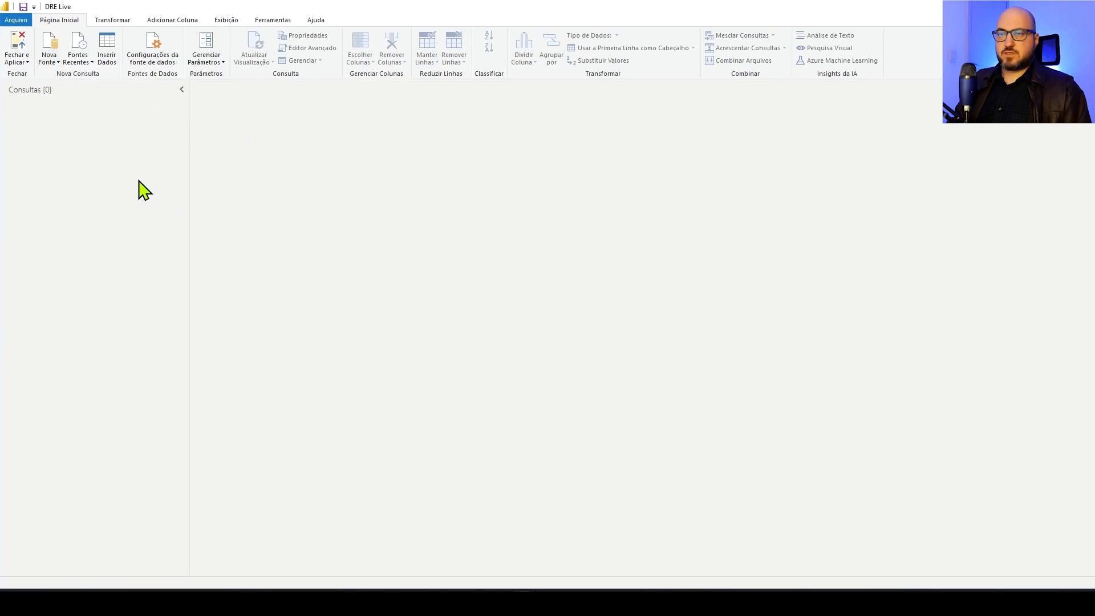
Create a parameter named CaminhoPasta, make it not required and set its type to Texto
{"action": "right_click", "coordinate": [89, 154]}
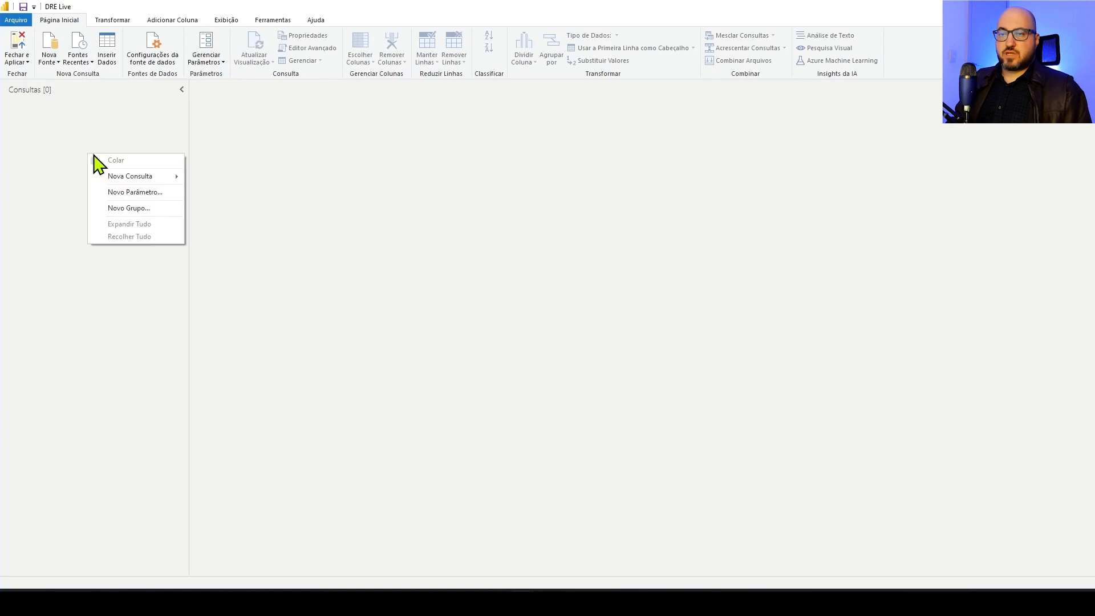
{"action": "left_click", "coordinate": [141, 193]}
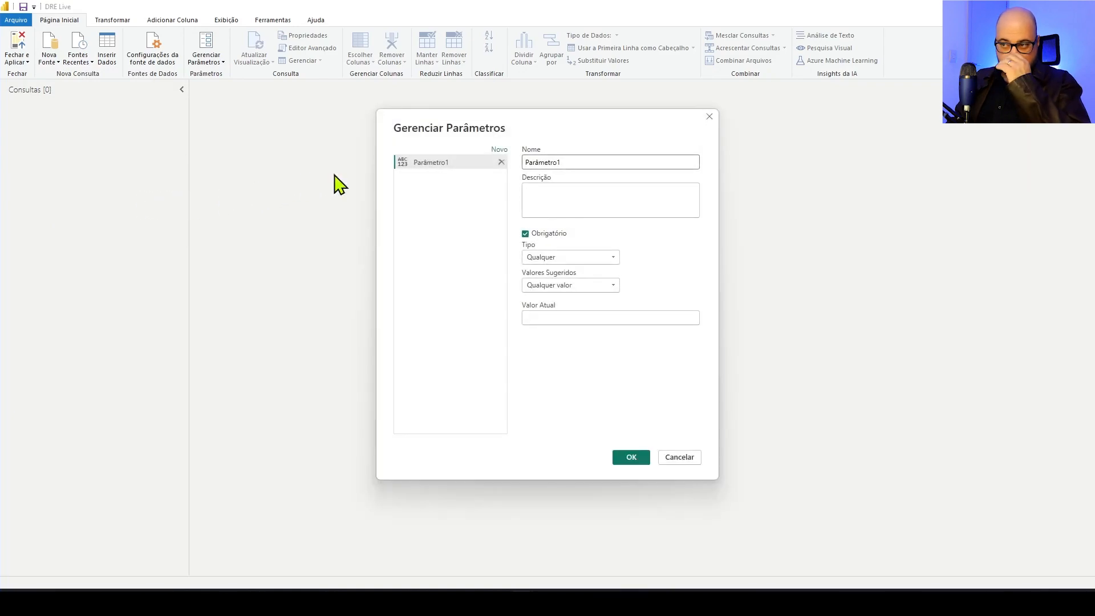
{"action": "left_click_drag", "start_coordinate": [561, 163], "coordinate": [520, 167]}
{"action": "type", "text": "Ca"}
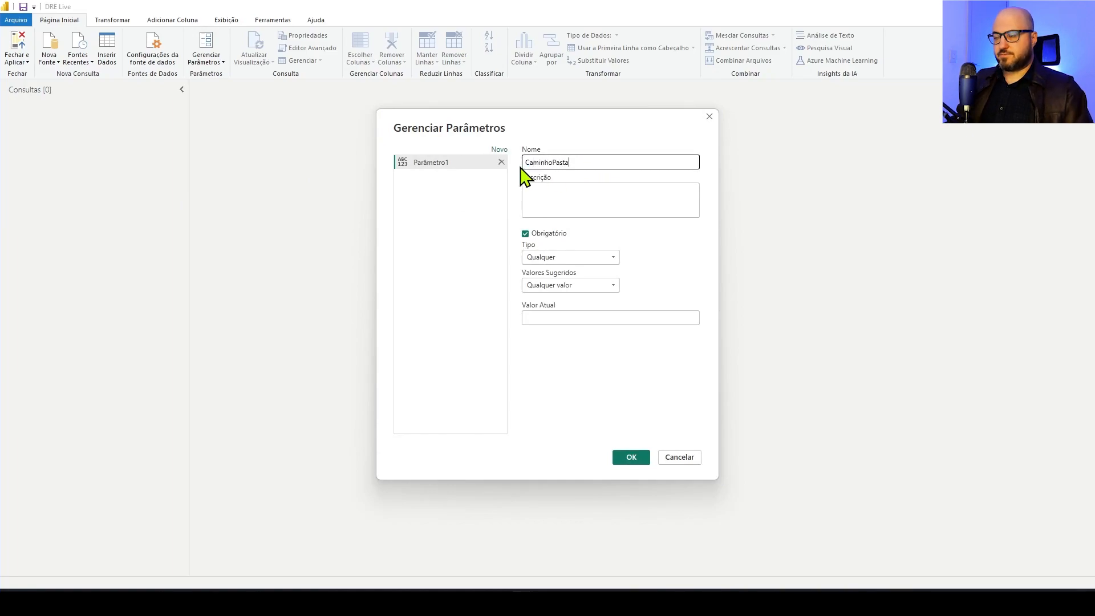
{"action": "type", "text": "minhoPasta"}
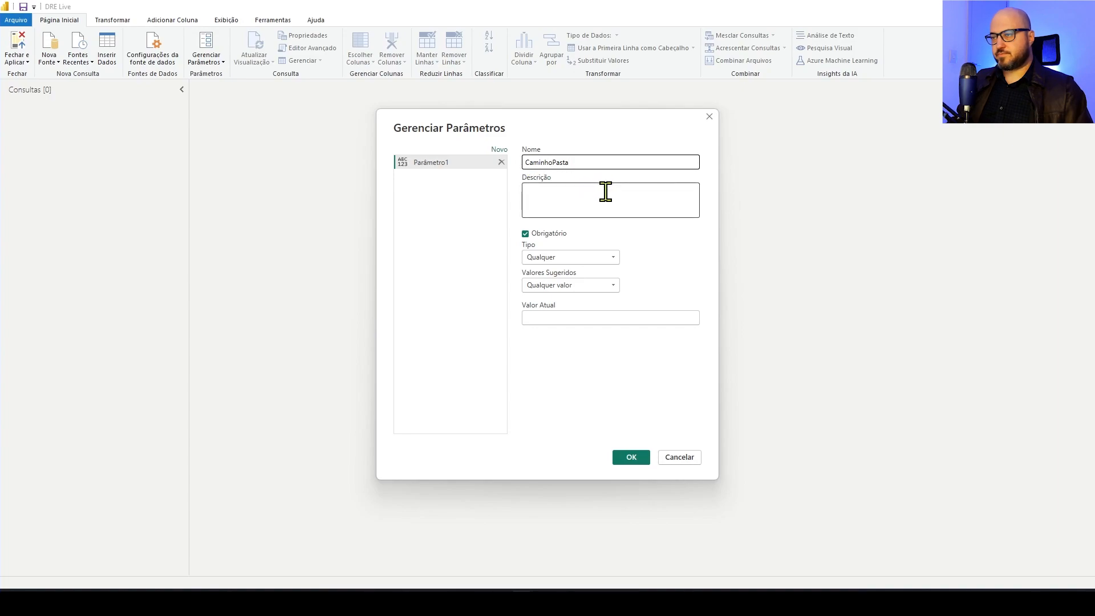
{"action": "left_click", "coordinate": [526, 234]}
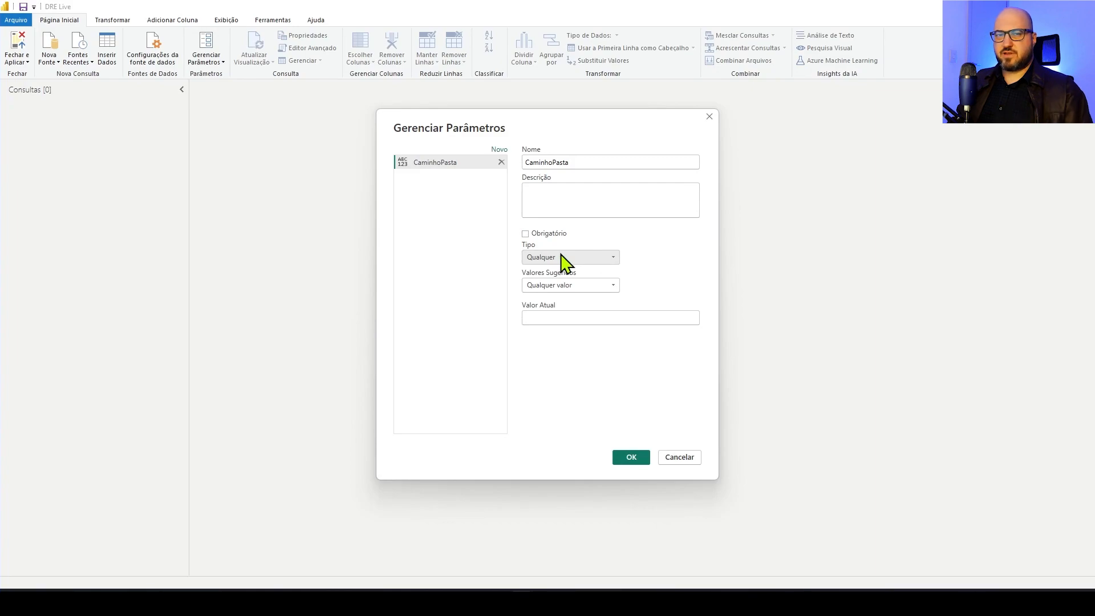
{"action": "left_click", "coordinate": [615, 257]}
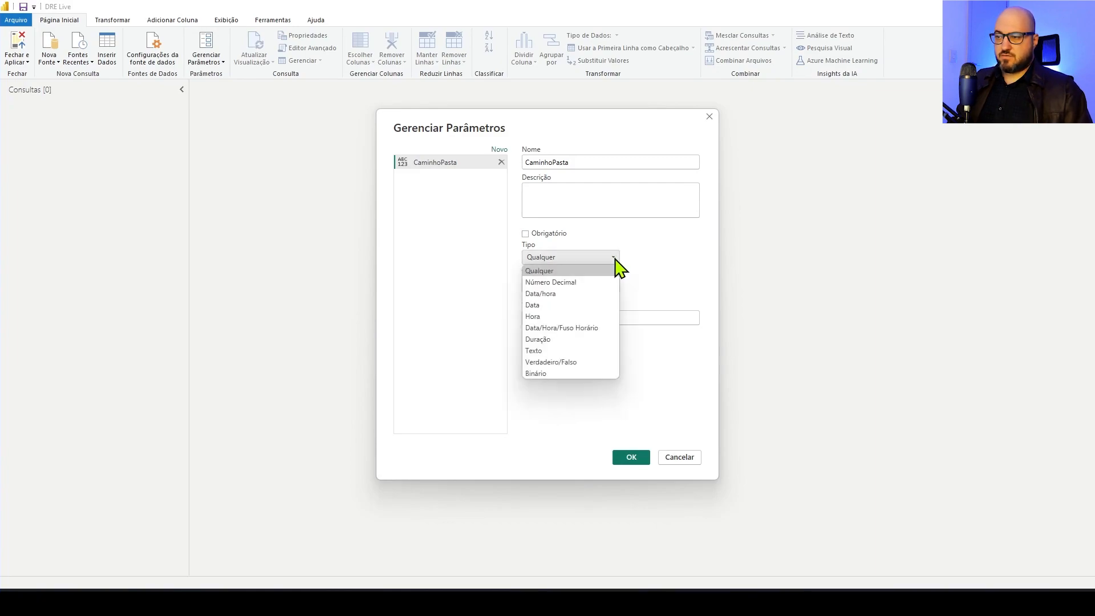
{"action": "left_click", "coordinate": [546, 351]}
Set CaminhoPasta's current value to the full path of the FatosDRE desktop folder, ending with a backslash, and save the parameter
{"action": "left_click", "coordinate": [580, 321]}
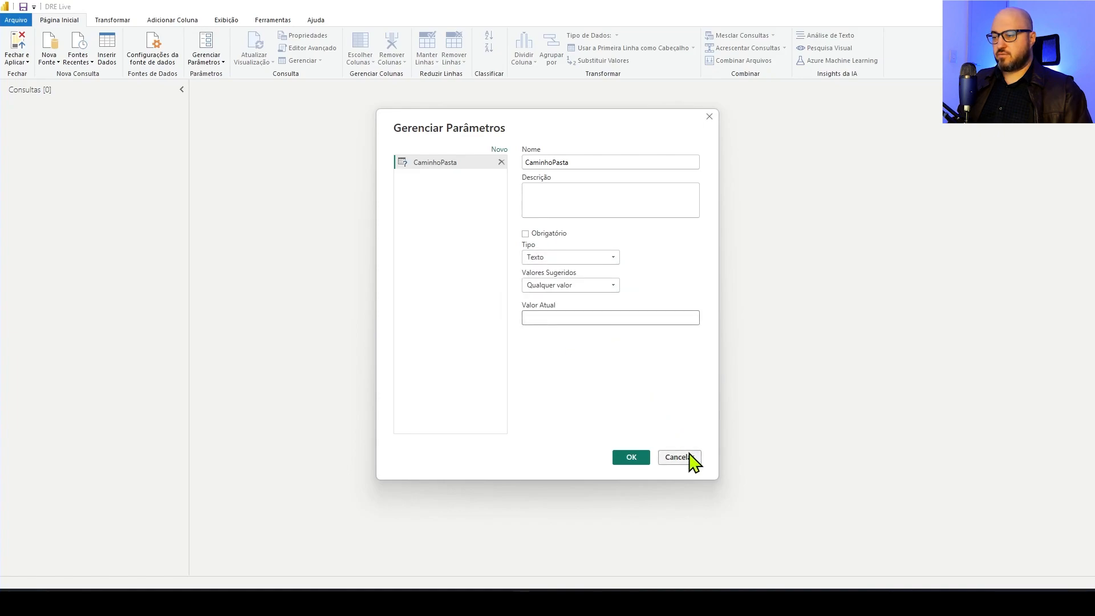
{"action": "left_click", "coordinate": [599, 603]}
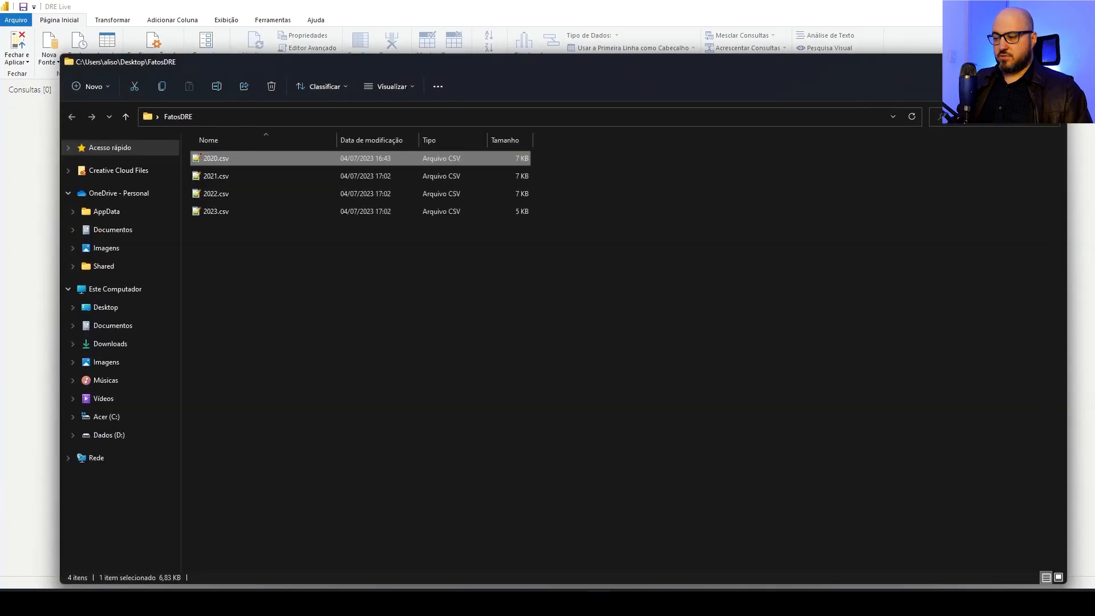
{"action": "left_click", "coordinate": [338, 117]}
{"action": "key", "text": "ctrl+c"}
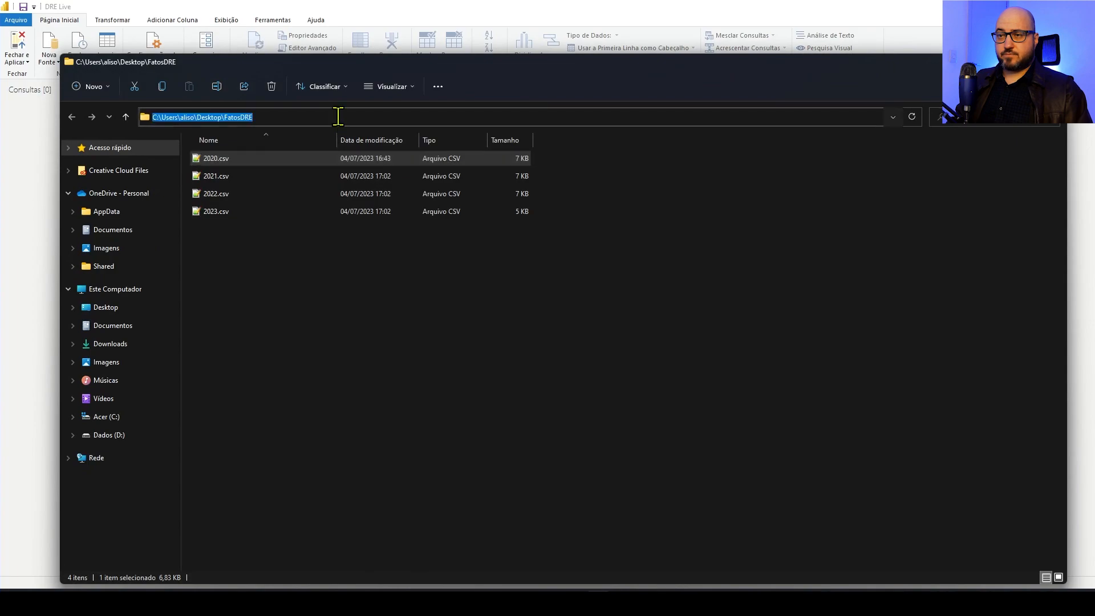
{"action": "key", "text": "alt+Tab"}
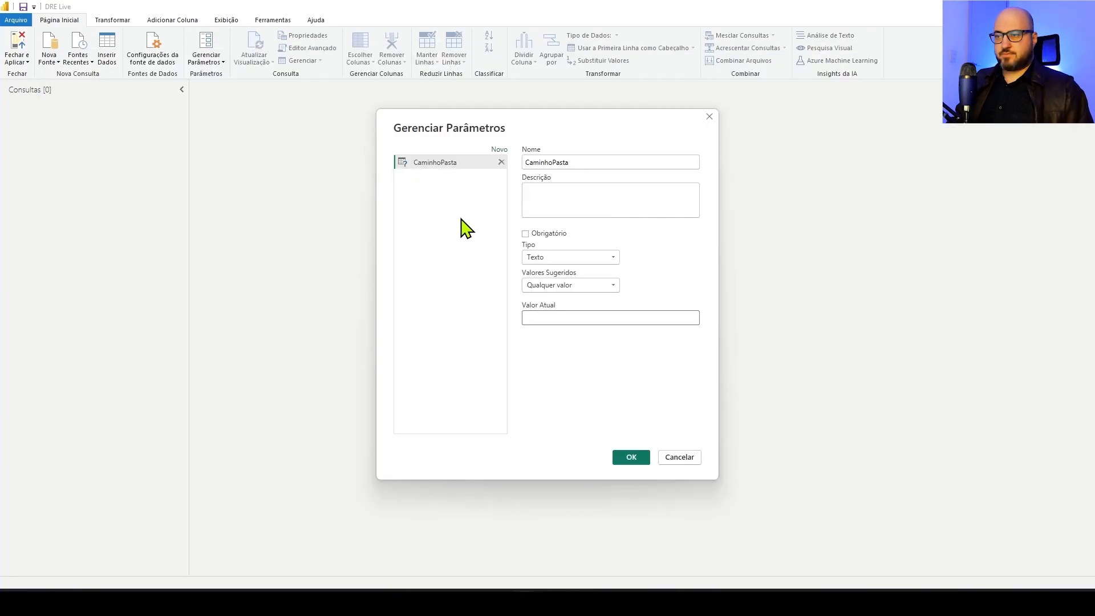
{"action": "left_click", "coordinate": [550, 323]}
{"action": "key", "text": "ctrl+v"}
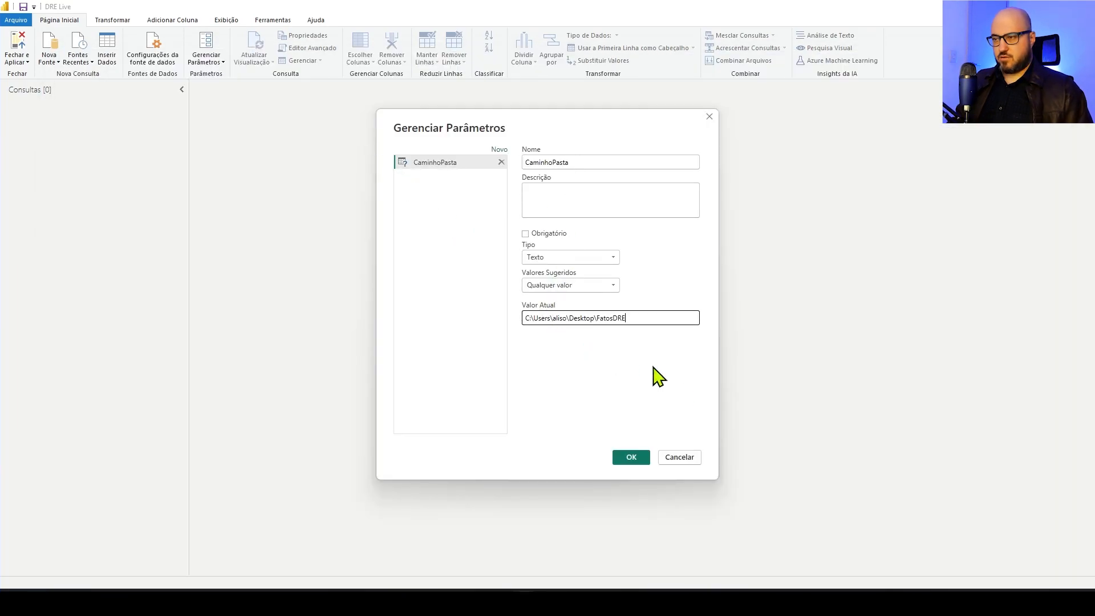
{"action": "left_click", "coordinate": [631, 458]}
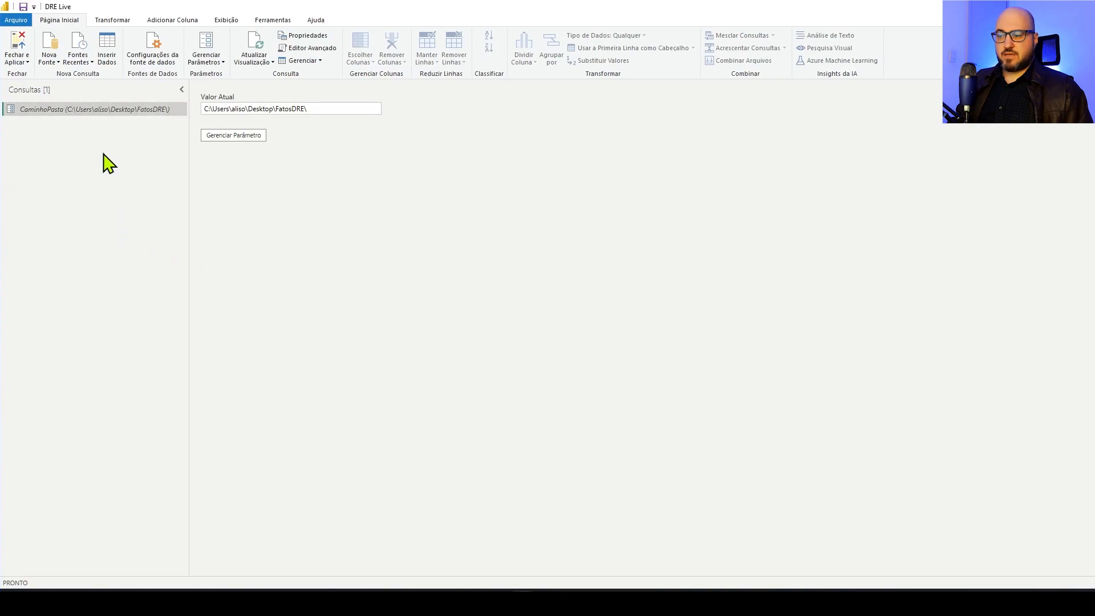
Check the full path of the FatosDRE folder in File Explorer and return to the Power Query editor
{"action": "key", "text": "alt+Tab"}
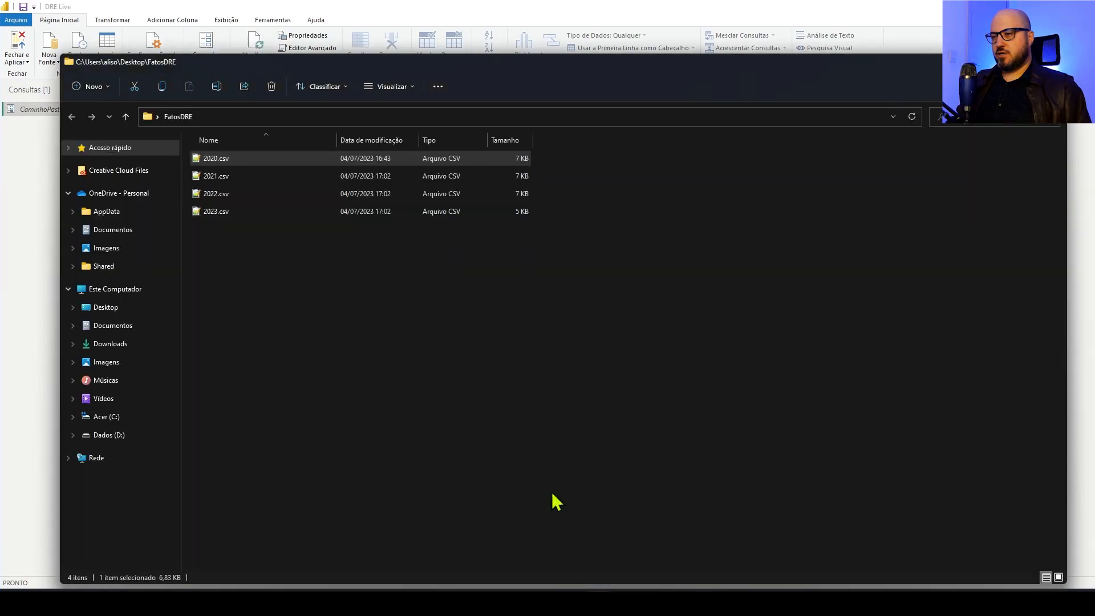
{"action": "left_click", "coordinate": [245, 117]}
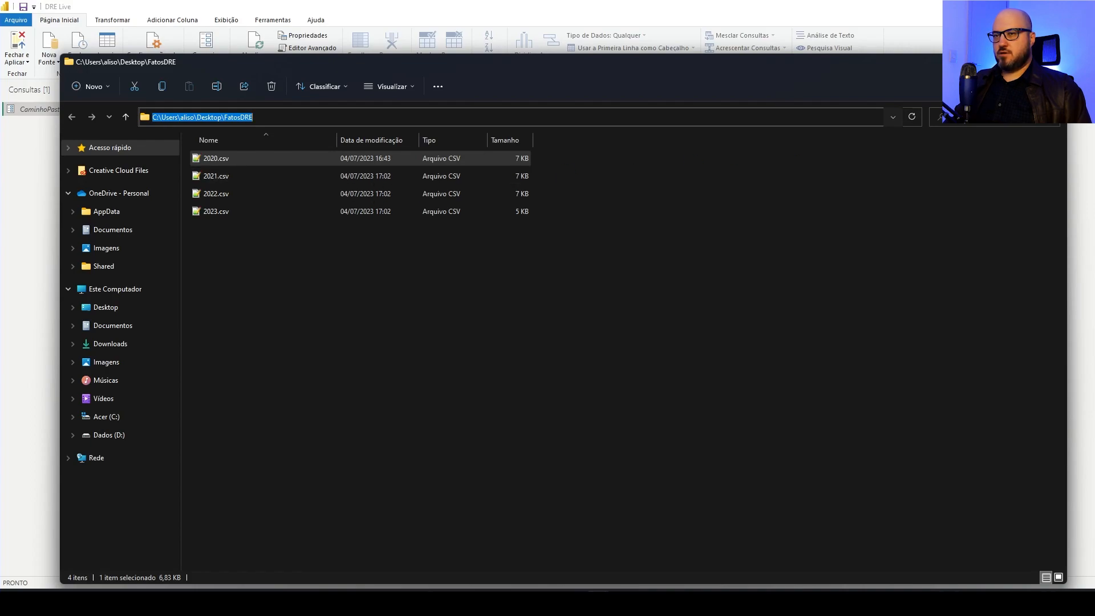
{"action": "key", "text": "alt+Tab"}
Import 2020.csv from the FatosDRE folder as a new Texto/CSV query, keeping the suggested import settings
{"action": "right_click", "coordinate": [114, 171]}
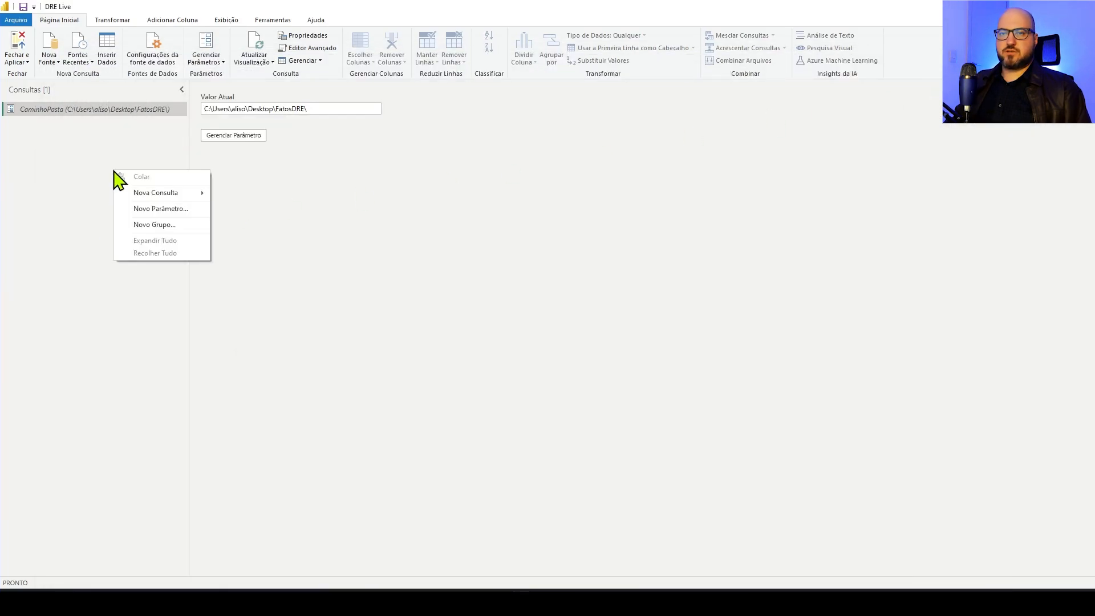
{"action": "mouse_move", "coordinate": [155, 194]}
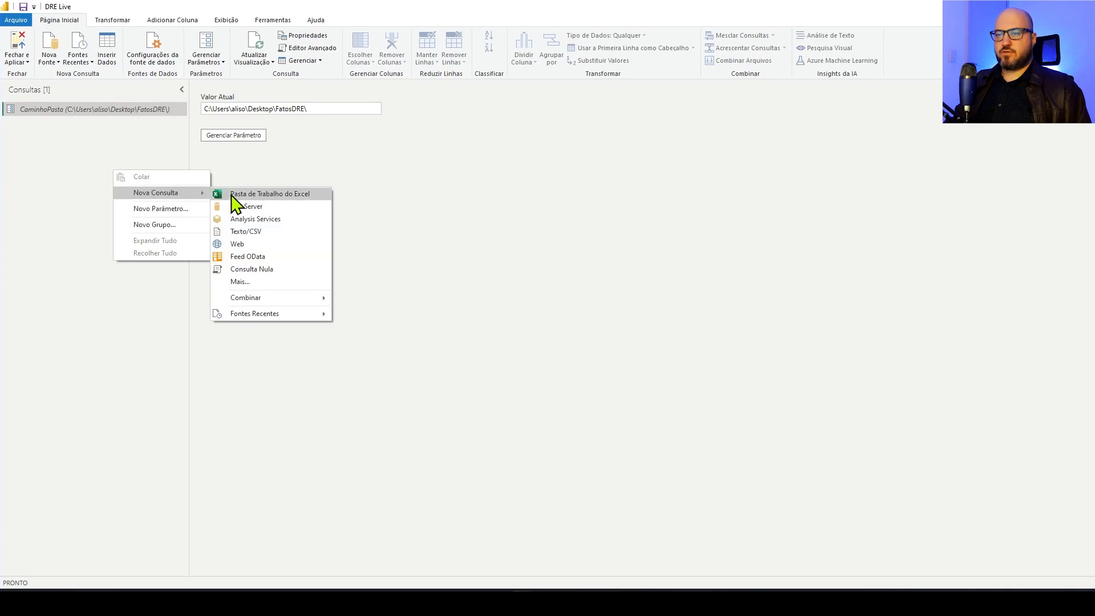
{"action": "left_click", "coordinate": [288, 233]}
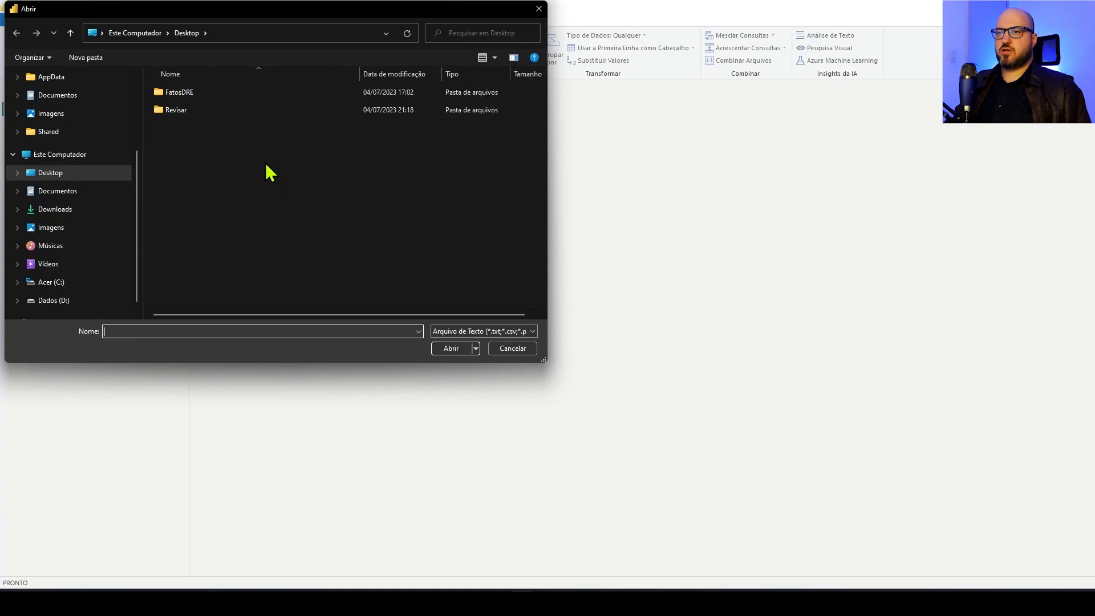
{"action": "double_click", "coordinate": [203, 93]}
{"action": "double_click", "coordinate": [221, 96]}
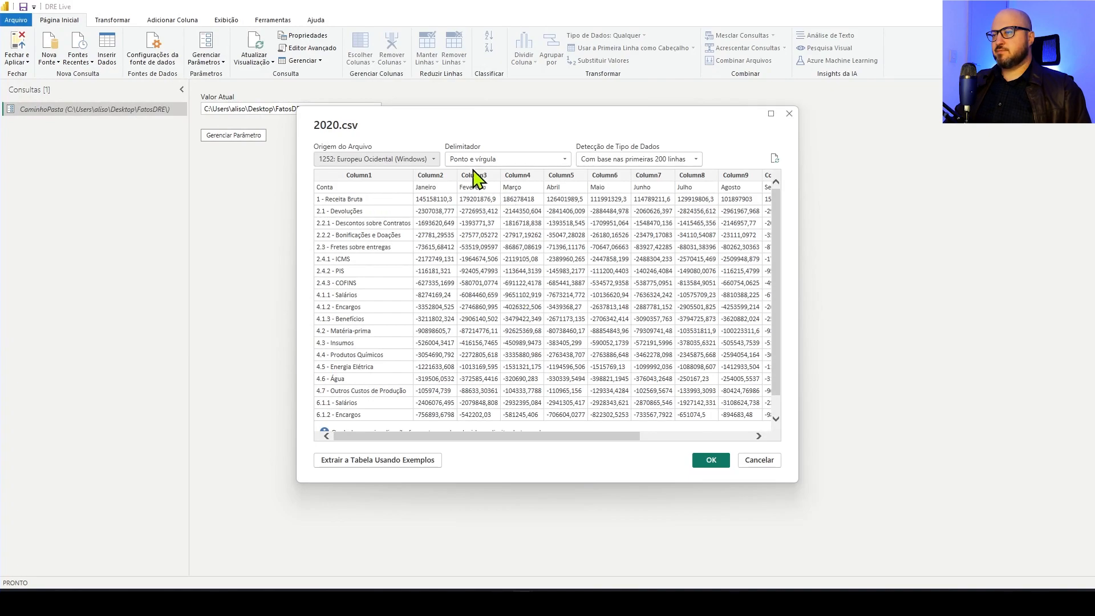
{"action": "left_click", "coordinate": [713, 460]}
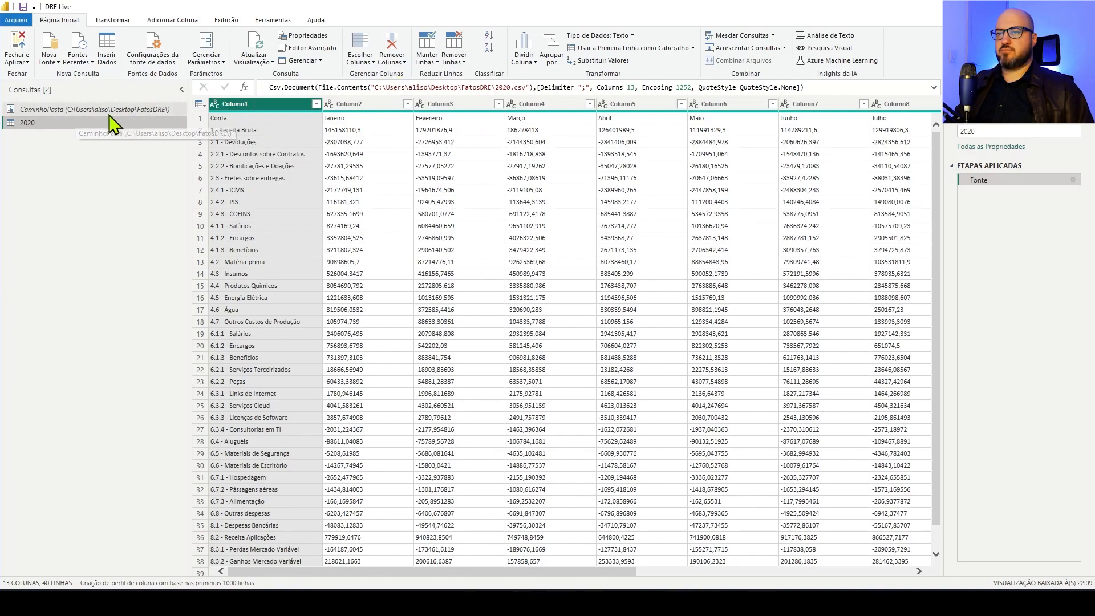
Examine the folder path in the 2020 query's Fonte formula and open the query's code in the Advanced Editor at a larger size
{"action": "left_click_drag", "start_coordinate": [374, 87], "coordinate": [494, 86]}
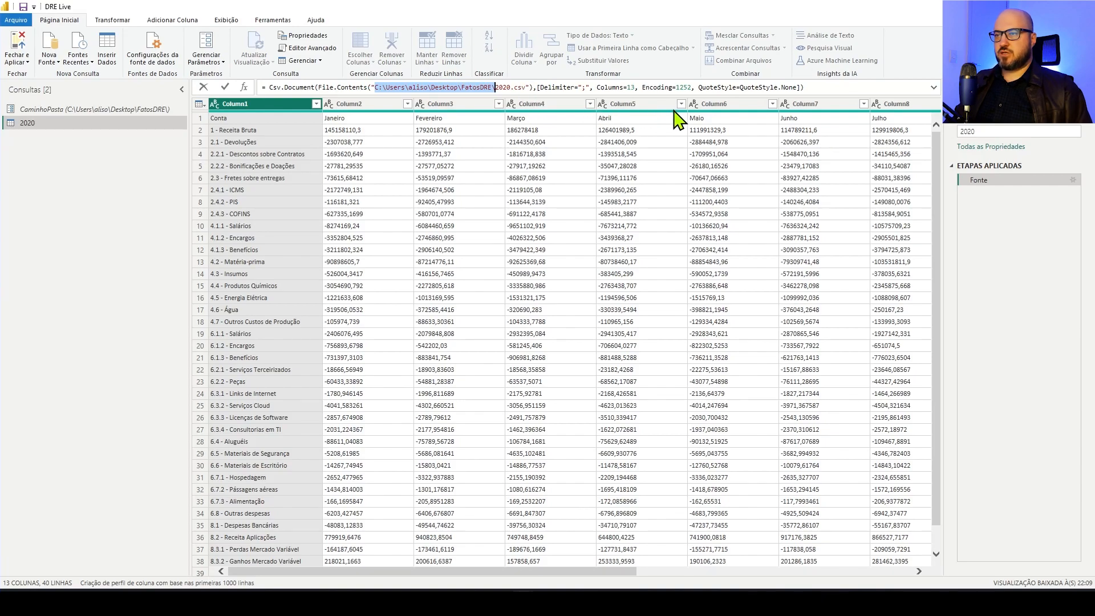
{"action": "left_click", "coordinate": [314, 47]}
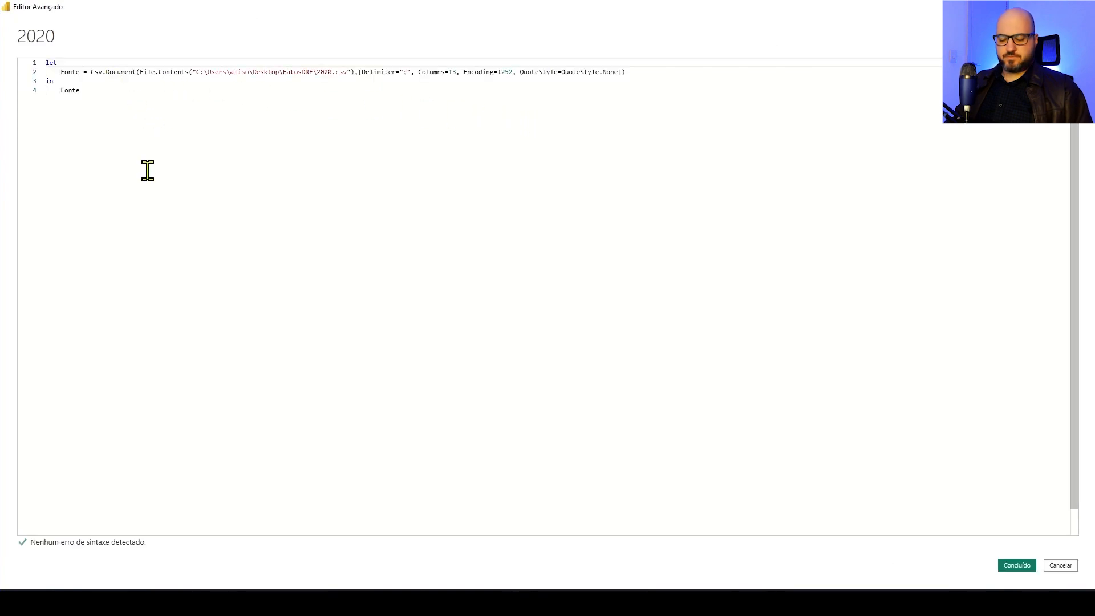
{"action": "scroll", "coordinate": [150, 174], "scroll_direction": "up", "scroll_amount": 2}
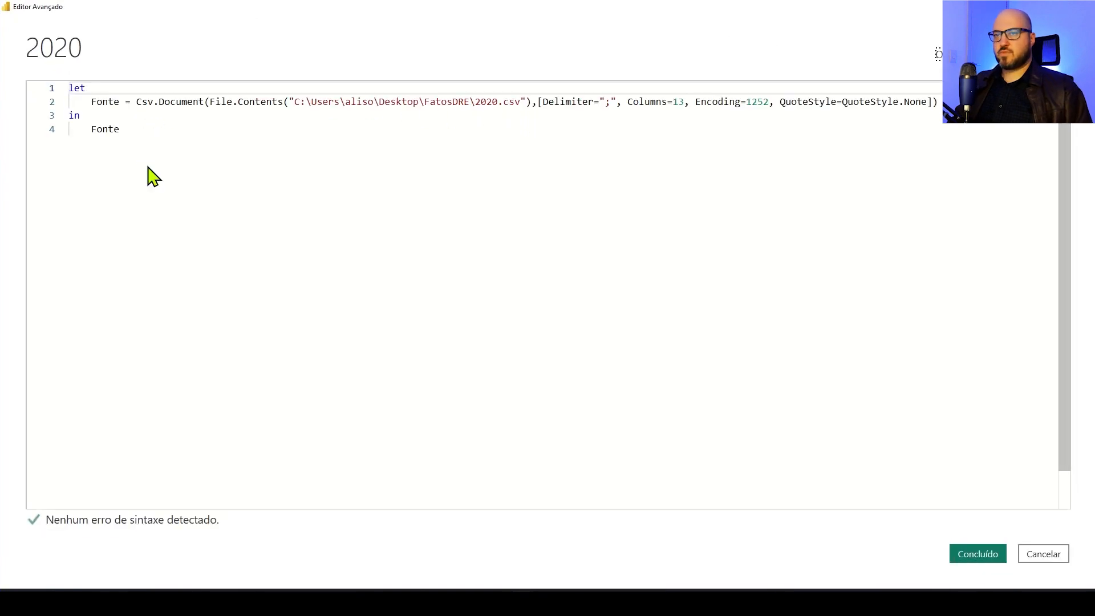
{"action": "left_click", "coordinate": [173, 148]}
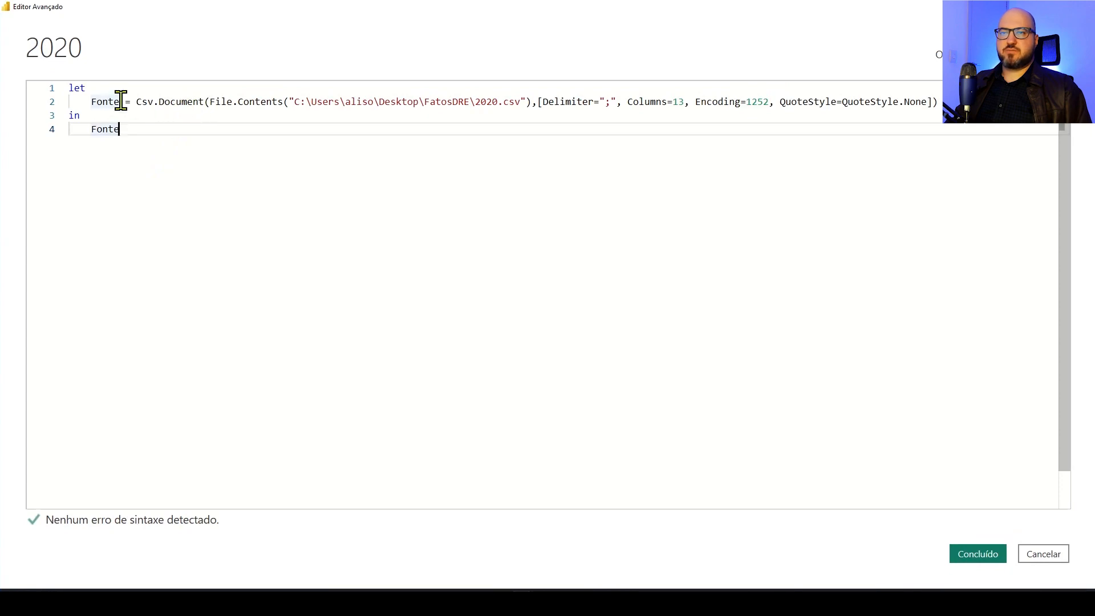
Add the line Ano = "2020", above the Fonte step in the 2020 query's code
{"action": "left_click", "coordinate": [96, 101]}
{"action": "key", "text": "Left"}
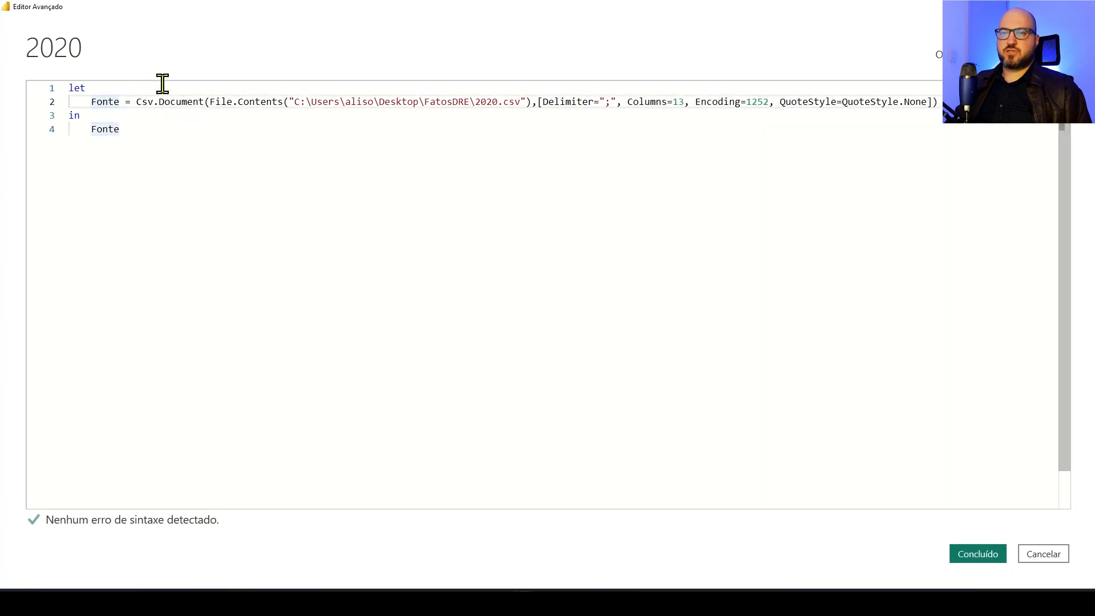
{"action": "key", "text": "Return"}
{"action": "key", "text": "Up"}
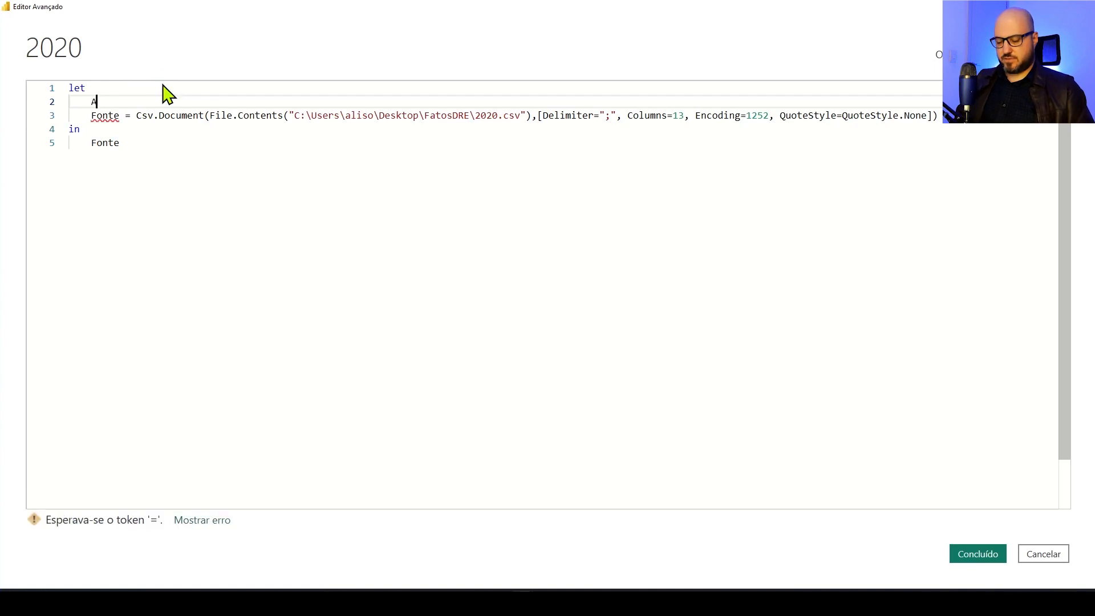
{"action": "type", "text": "Ano = "}
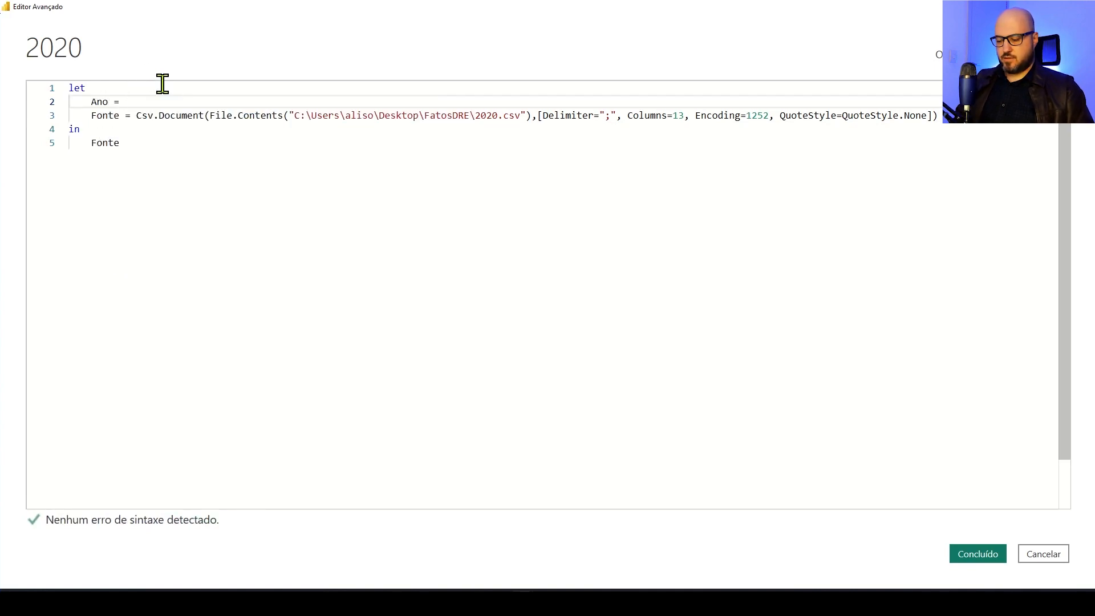
{"action": "type", "text": "2020"}
{"action": "key", "text": "BackSpace"}
{"action": "key", "text": "BackSpace"}
{"action": "type", "text": "\""}
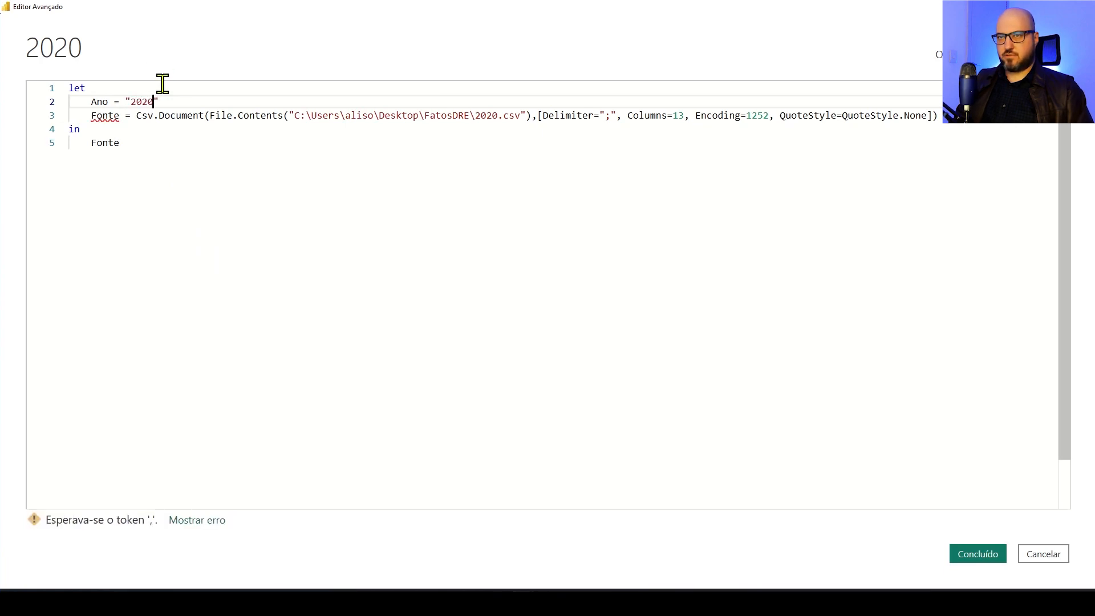
{"action": "type", "text": ","}
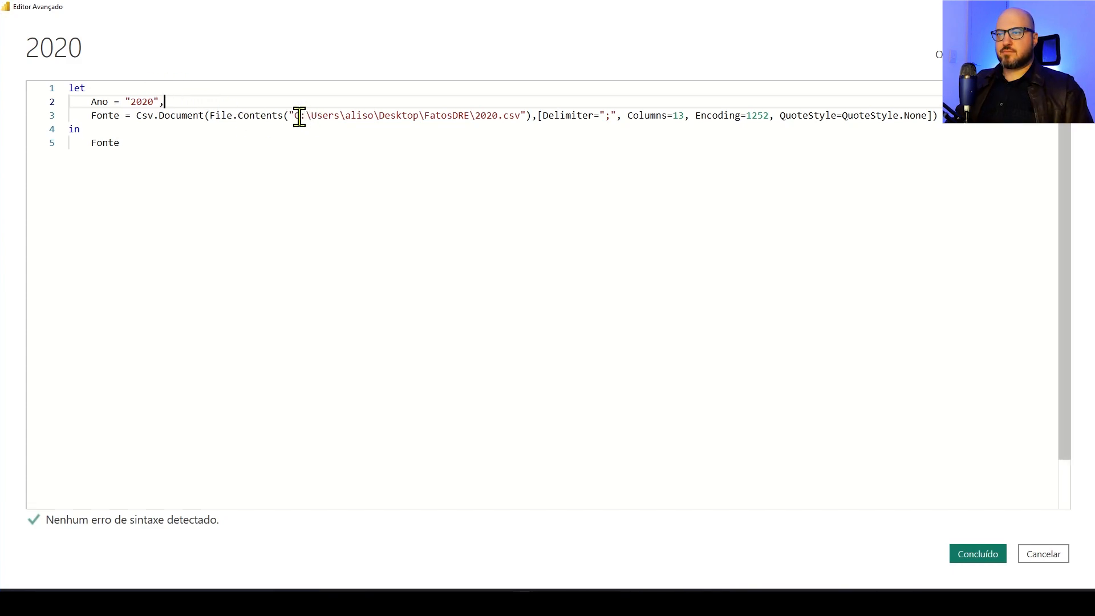
Replace the hard-coded folder path inside File.Contents in the Fonte step with the CaminhoPasta parameter
{"action": "left_click_drag", "start_coordinate": [292, 115], "coordinate": [475, 115]}
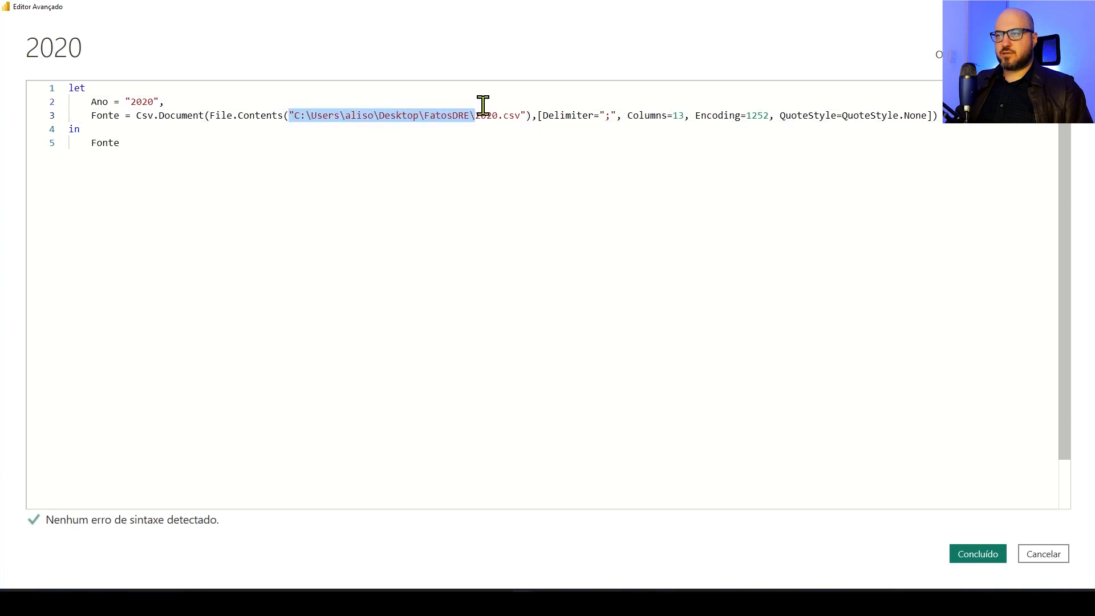
{"action": "type", "text": "Para"}
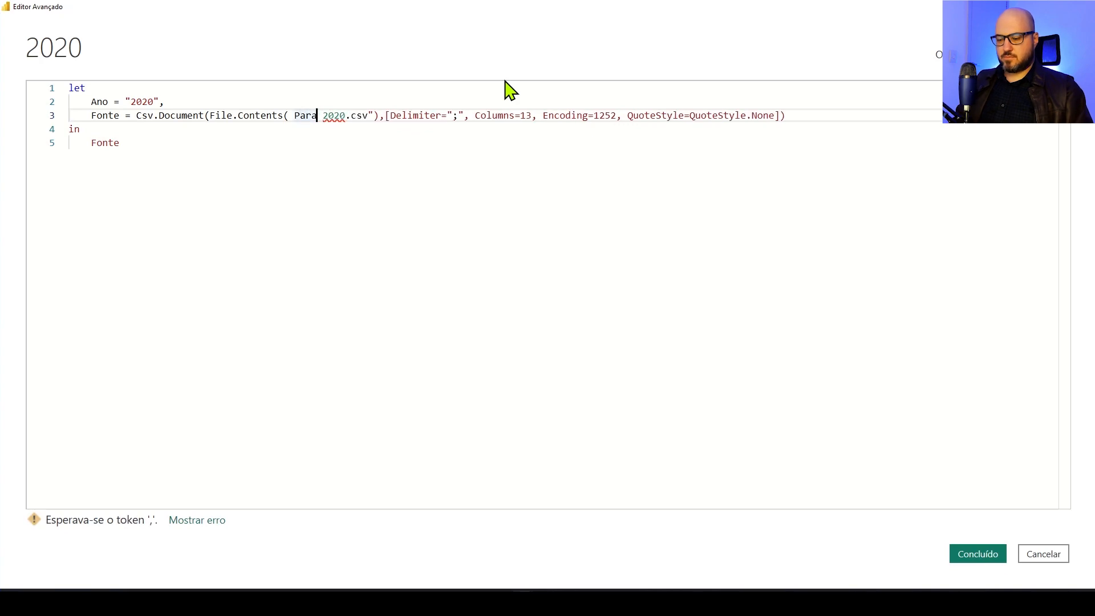
{"action": "key", "text": "BackSpace"}
{"action": "key", "text": "BackSpace"}
{"action": "key", "text": "BackSpace"}
{"action": "key", "text": "BackSpace"}
{"action": "type", "text": "Ca"}
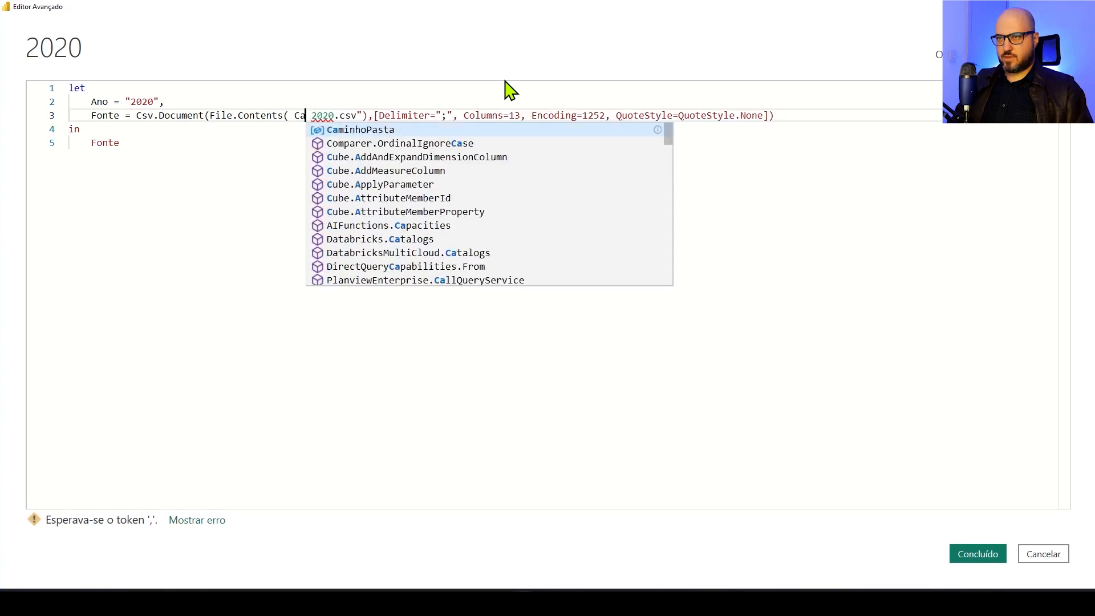
{"action": "key", "text": "Tab"}
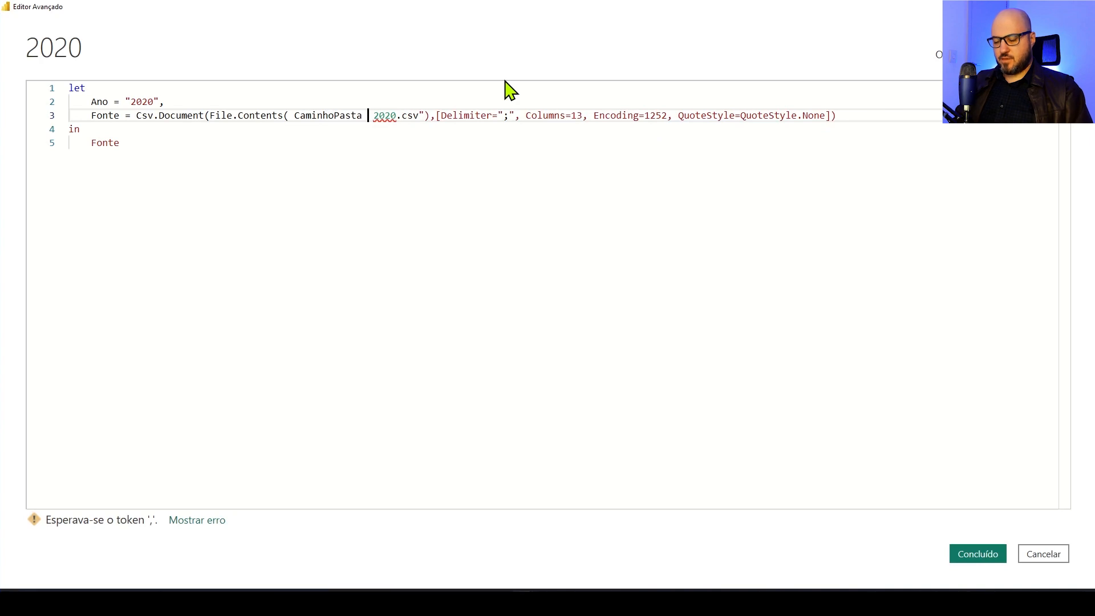
Complete the File.Contents argument as CaminhoPasta & Ano & ".csv", removing the fixed 2020 file name, and apply the edited code
{"action": "type", "text": "& "}
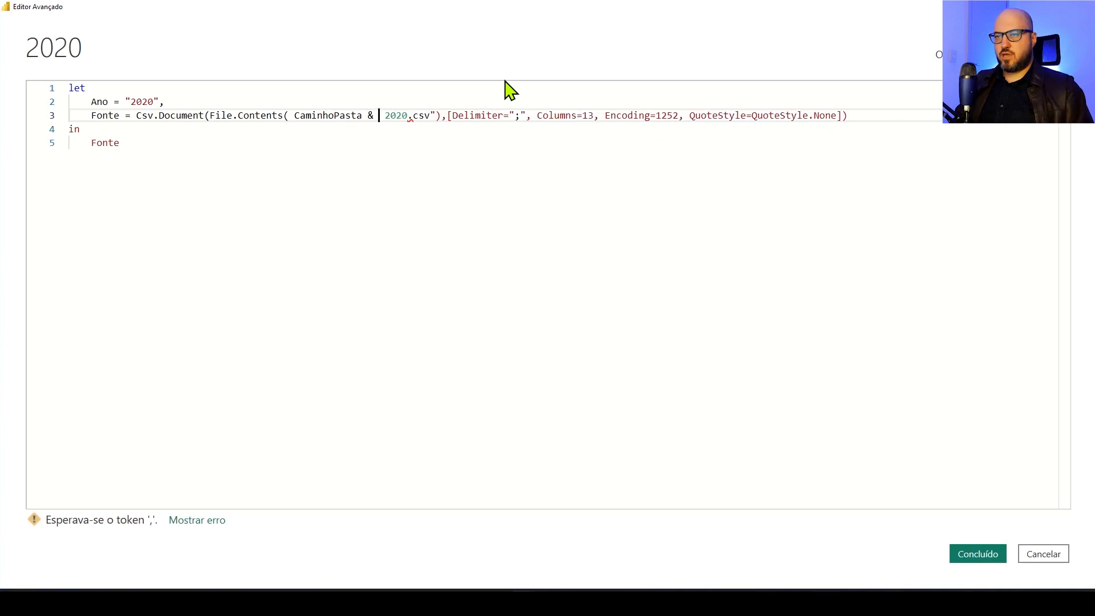
{"action": "type", "text": "Ano"}
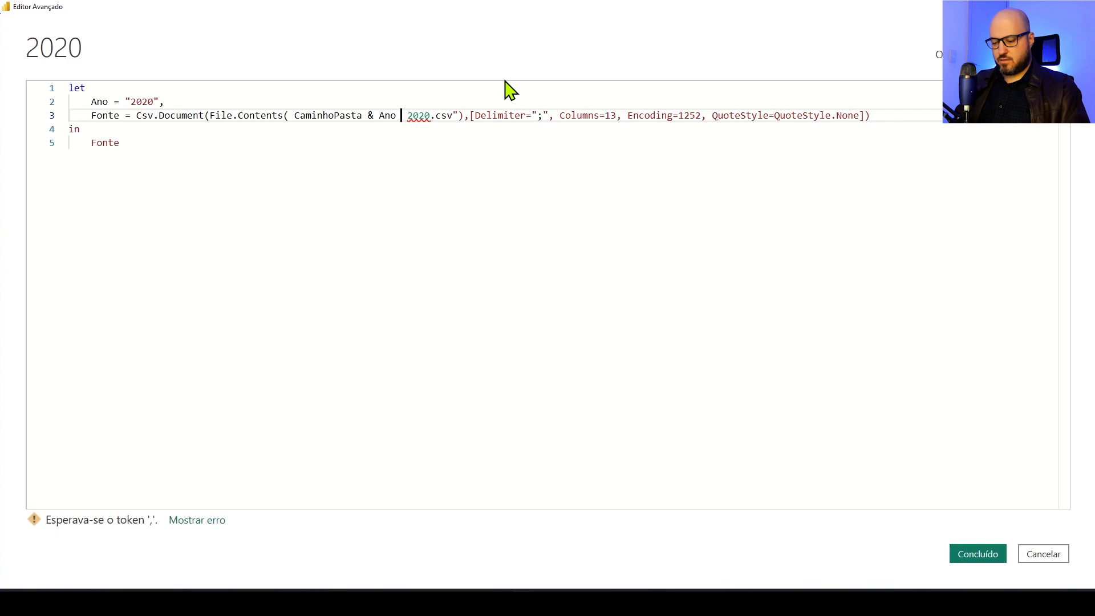
{"action": "type", "text": " & \""}
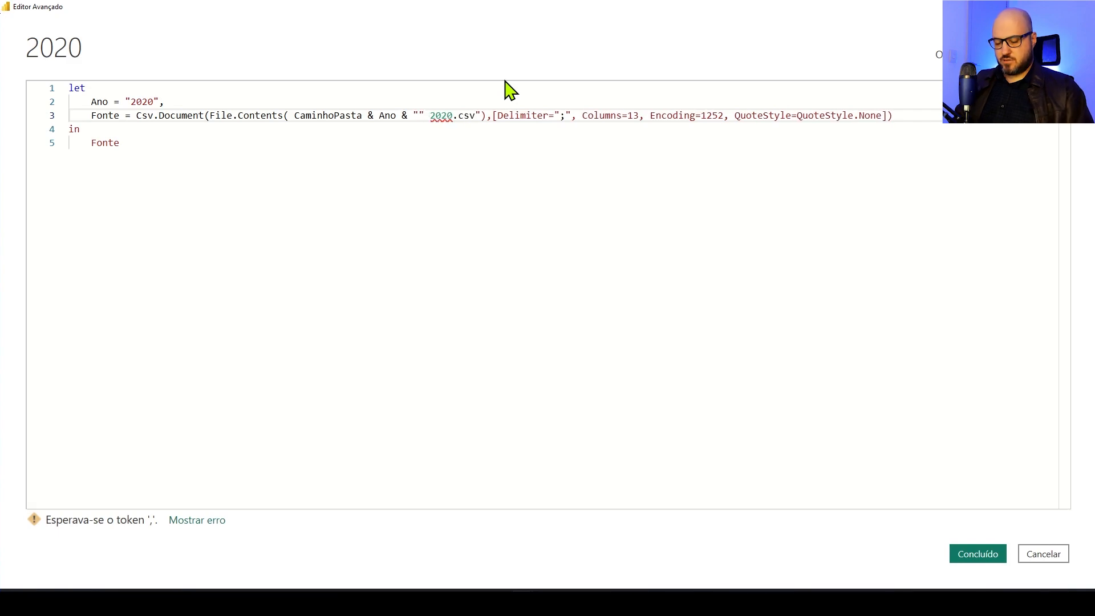
{"action": "type", "text": ".csv"}
{"action": "key", "text": "Delete"}
{"action": "key", "text": "Delete"}
{"action": "key", "text": "Delete"}
{"action": "key", "text": "Delete"}
{"action": "key", "text": "Delete"}
{"action": "key", "text": "Delete"}
{"action": "key", "text": "Delete"}
{"action": "key", "text": "Delete"}
{"action": "key", "text": "Delete"}
{"action": "key", "text": "Delete"}
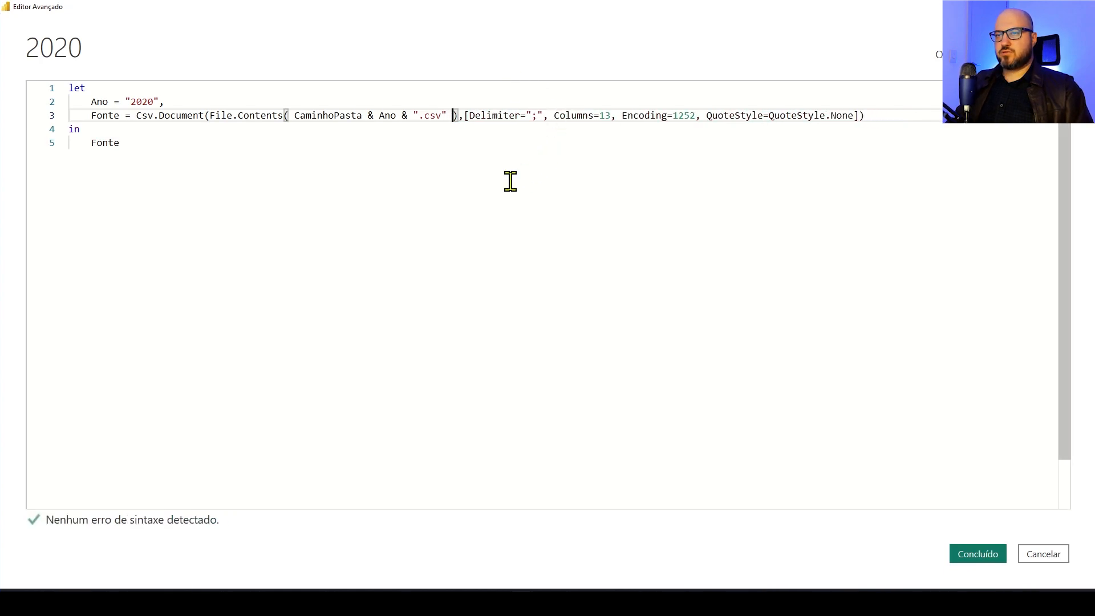
{"action": "left_click", "coordinate": [969, 551]}
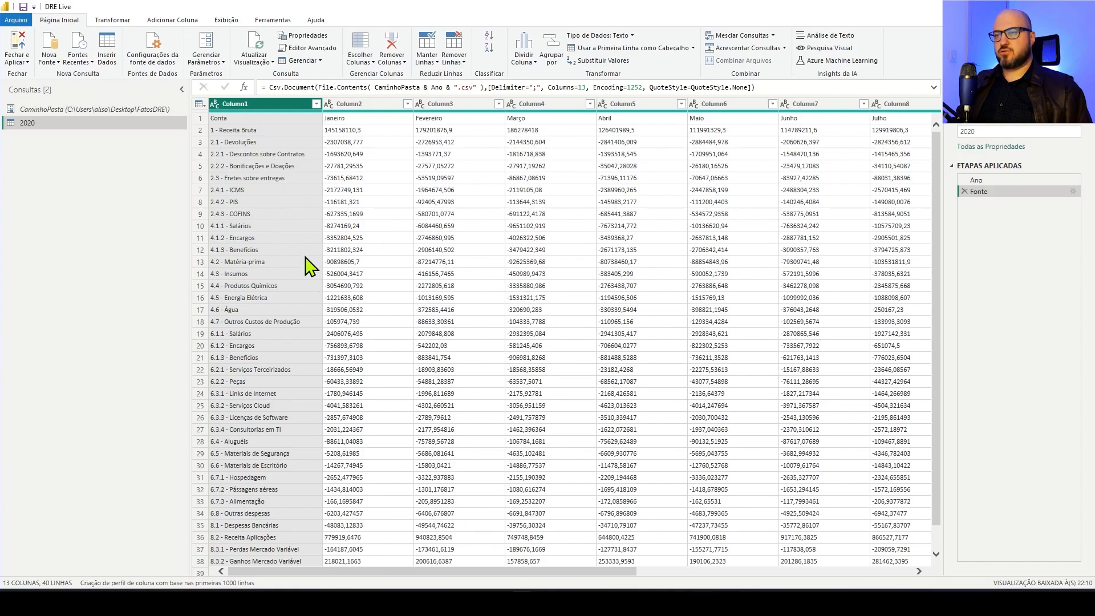
Promote the first row of the 2020 query to column headers
{"action": "mouse_move", "coordinate": [582, 571]}
{"action": "left_mouse_down"}
{"action": "mouse_move", "coordinate": [929, 573]}
{"action": "mouse_move", "coordinate": [564, 571]}
{"action": "left_mouse_up"}
{"action": "scroll", "coordinate": [547, 483], "scroll_direction": "down", "scroll_amount": 1}
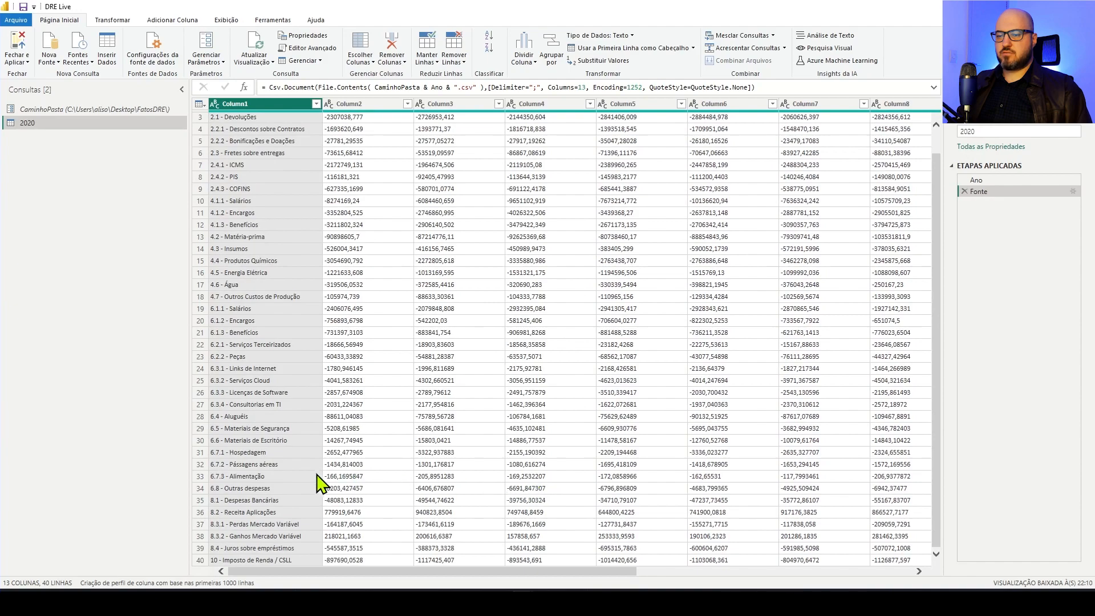
{"action": "scroll", "coordinate": [310, 482], "scroll_direction": "up", "scroll_amount": 1}
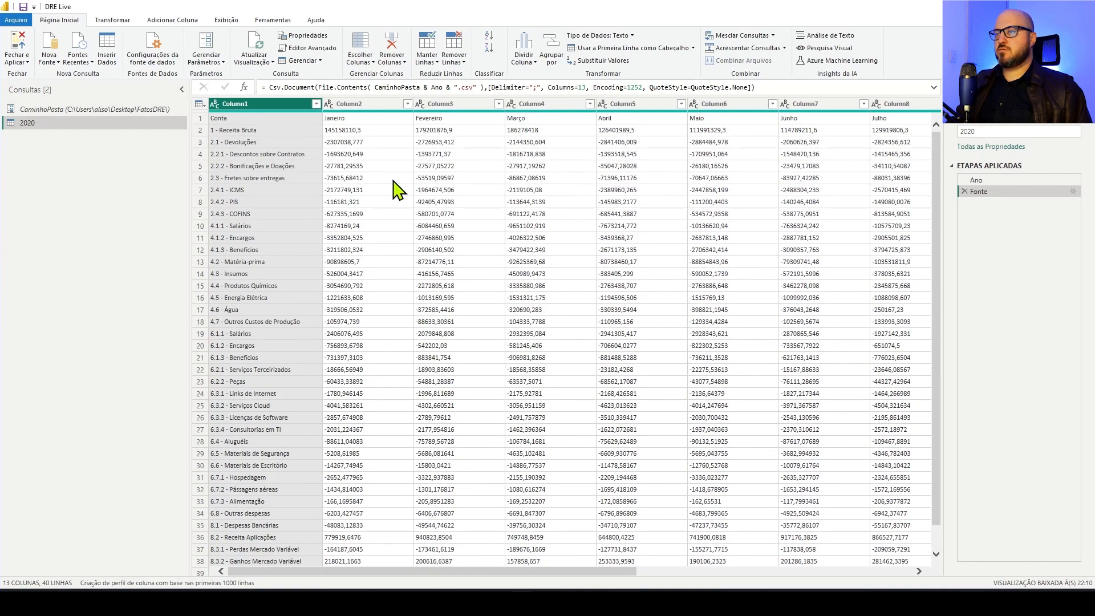
{"action": "left_click", "coordinate": [287, 104]}
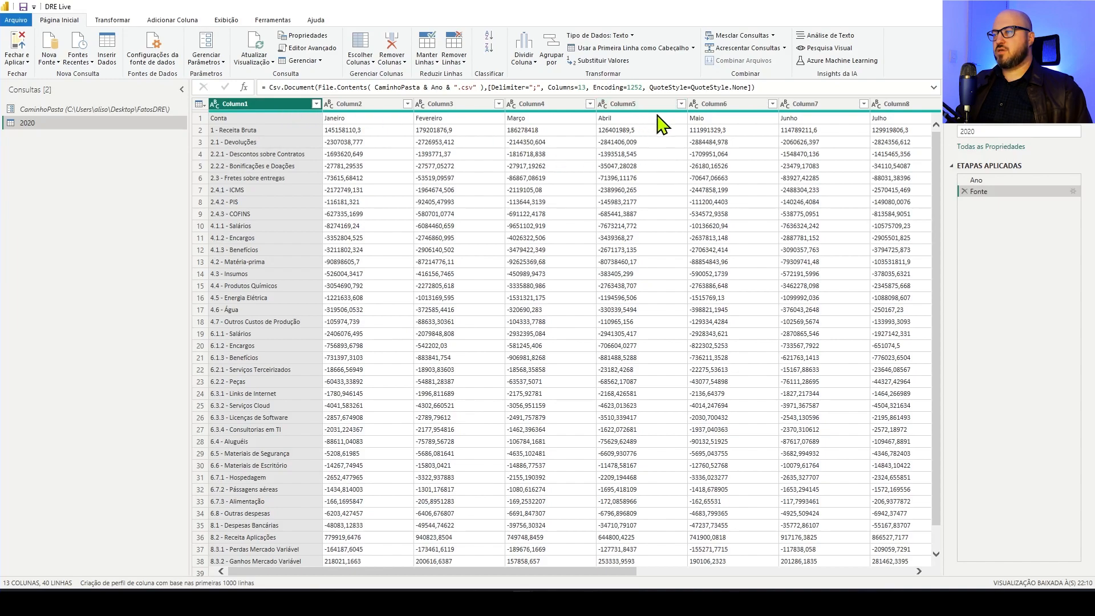
{"action": "left_click", "coordinate": [642, 48]}
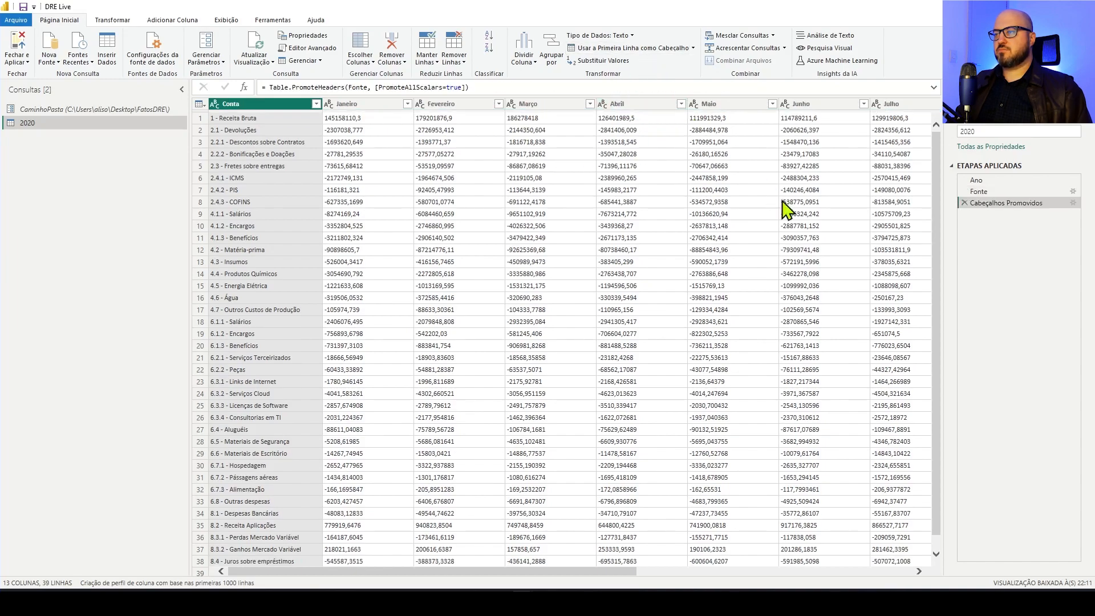
Rename the promoted-headers step of the 2020 query as CabecalhosPromovidos
{"action": "right_click", "coordinate": [985, 204]}
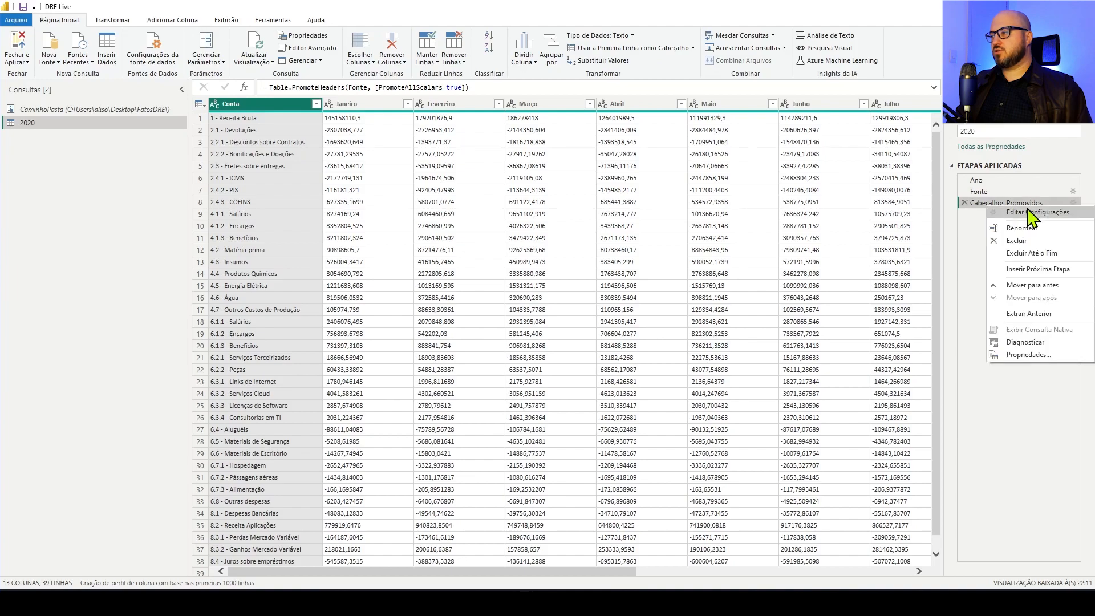
{"action": "left_click", "coordinate": [1023, 228]}
{"action": "key", "text": "ctrl+Left"}
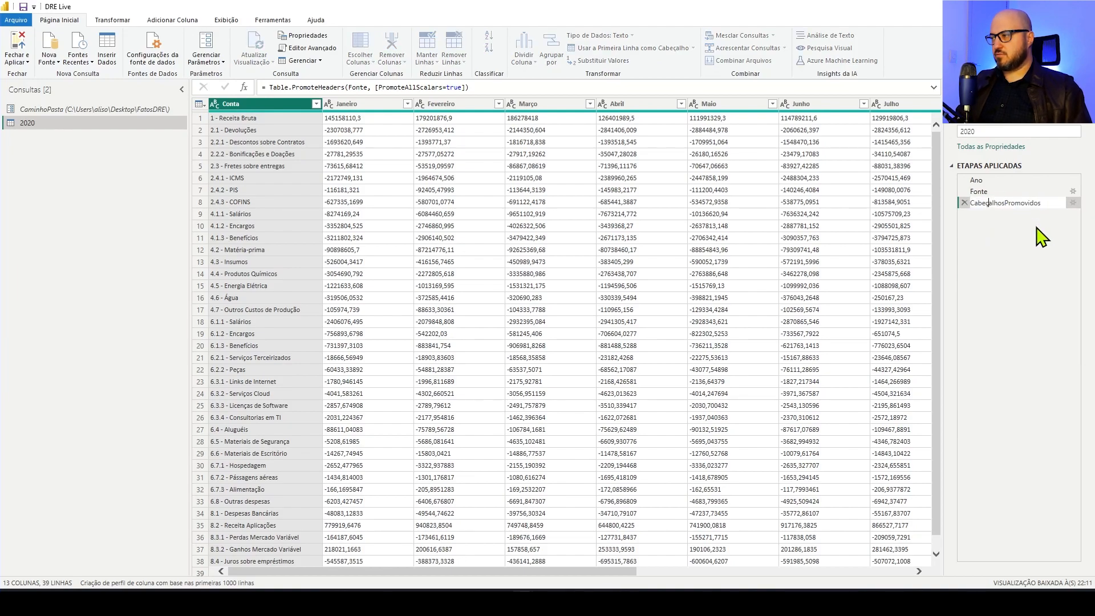
{"action": "key", "text": "Return"}
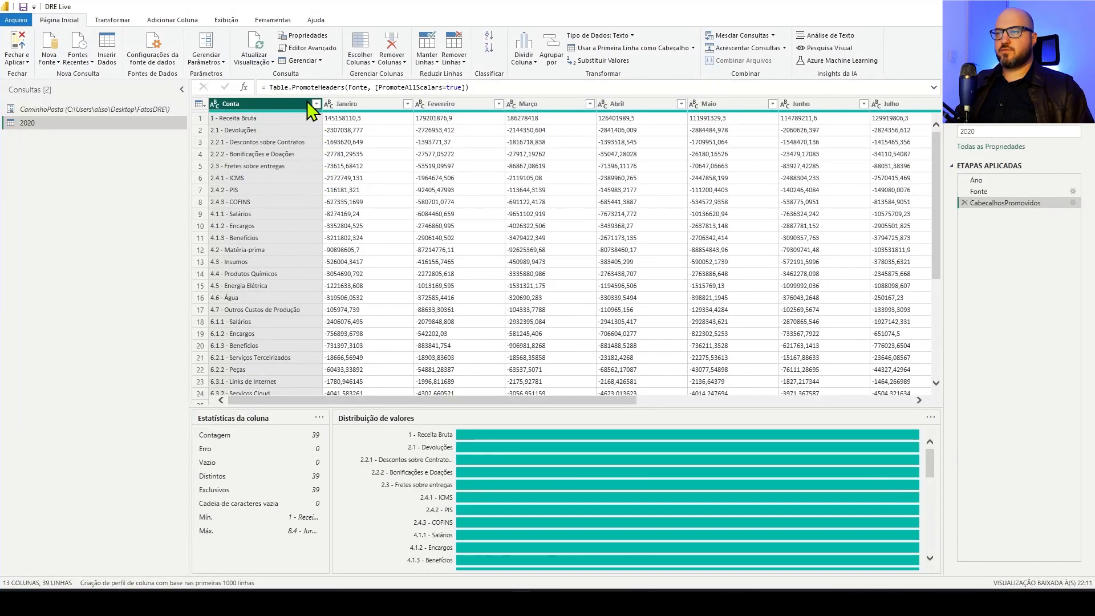
Unpivot all columns except Conta and change the attribute column's name to "Data" in the formula
{"action": "left_click", "coordinate": [114, 23]}
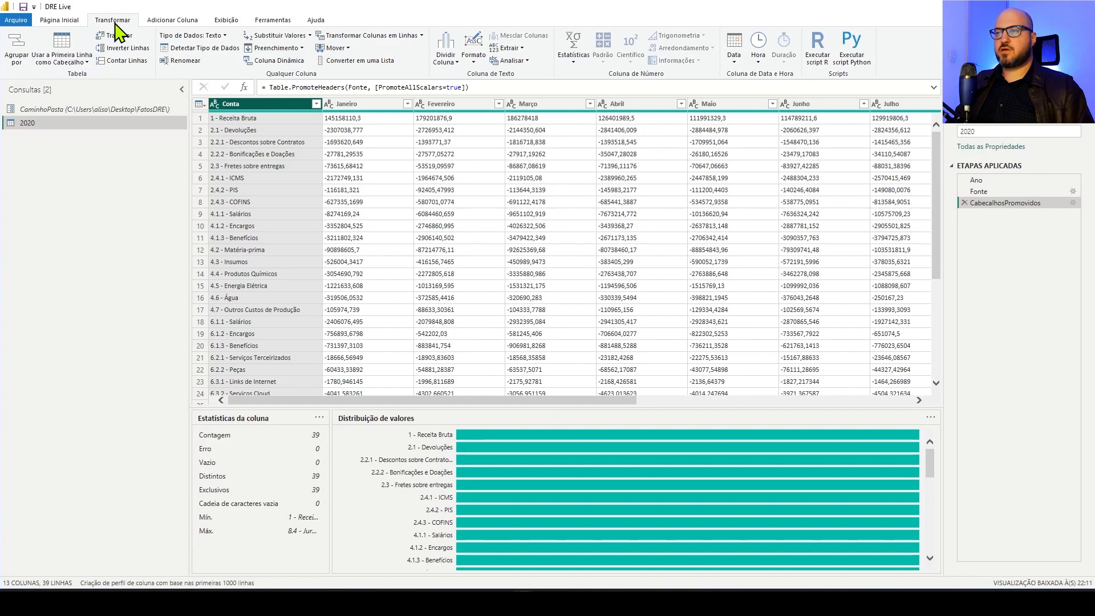
{"action": "left_click", "coordinate": [421, 36]}
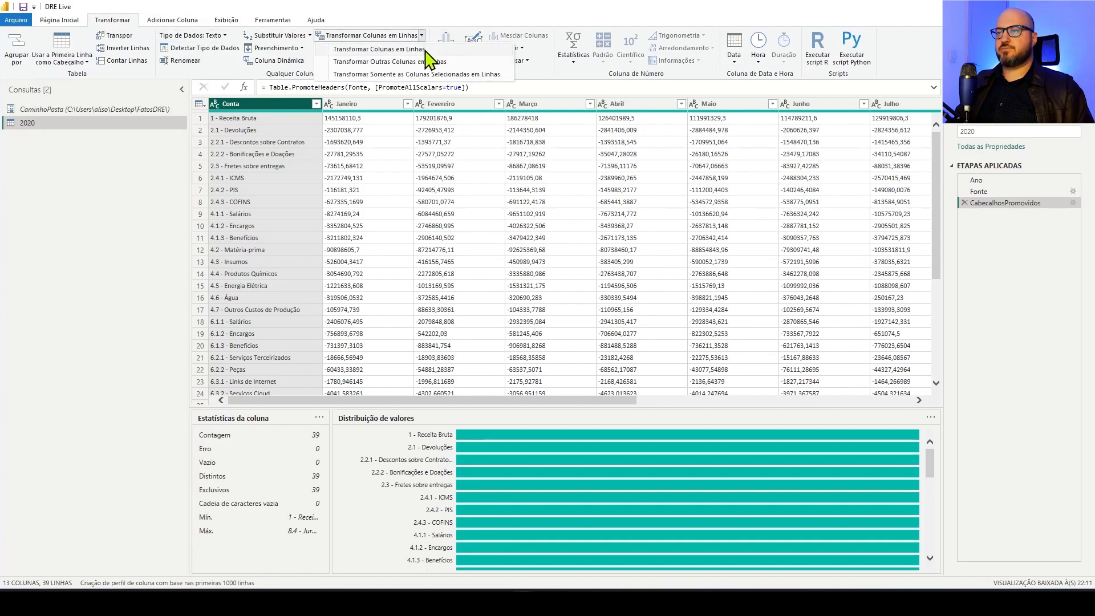
{"action": "left_click", "coordinate": [396, 62]}
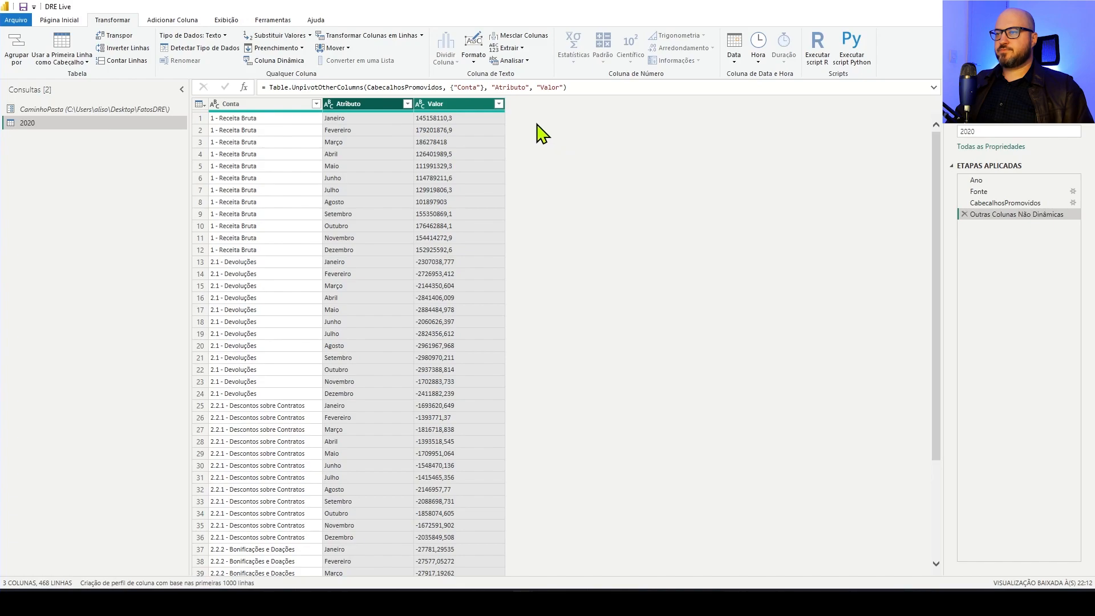
{"action": "double_click", "coordinate": [509, 87]}
{"action": "type", "text": "Data"}
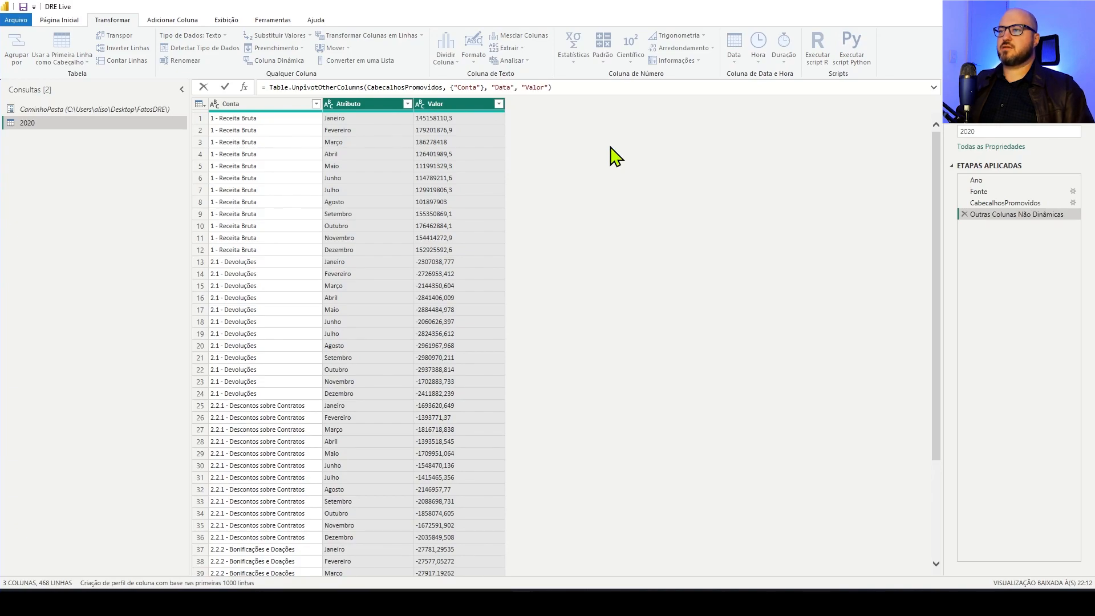
{"action": "key", "text": "Return"}
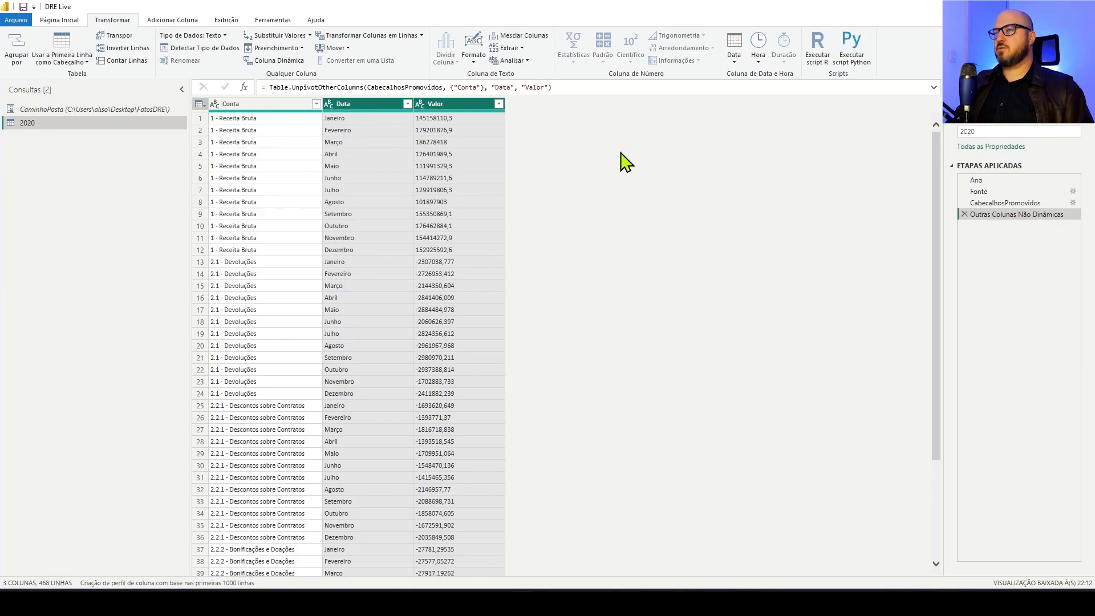
Rename the unpivoted-columns step of the 2020 query as Unpivot
{"action": "right_click", "coordinate": [1006, 217]}
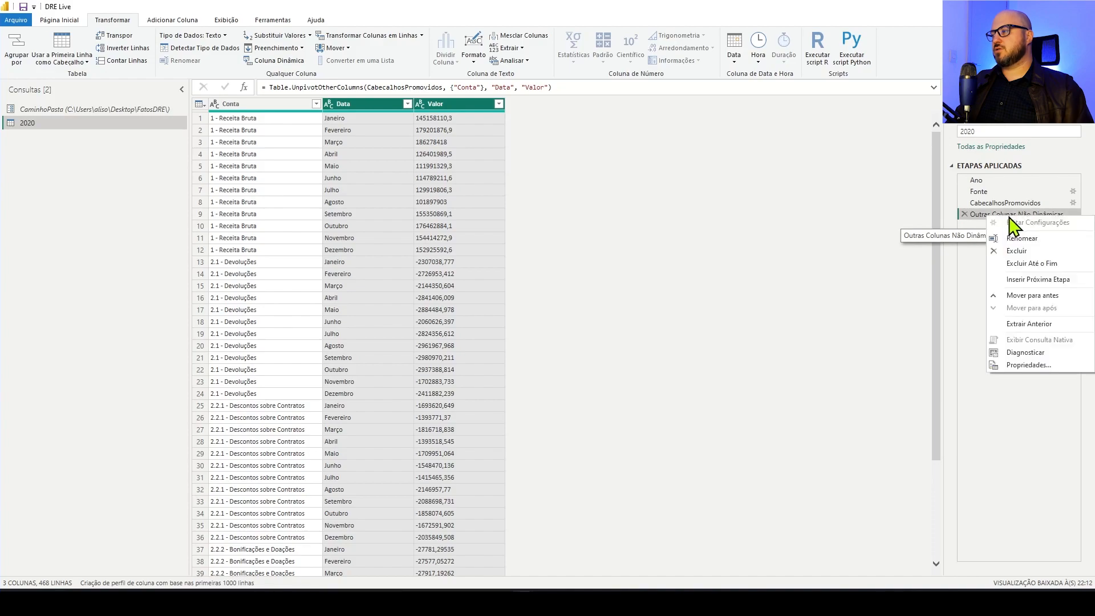
{"action": "left_click", "coordinate": [1027, 239]}
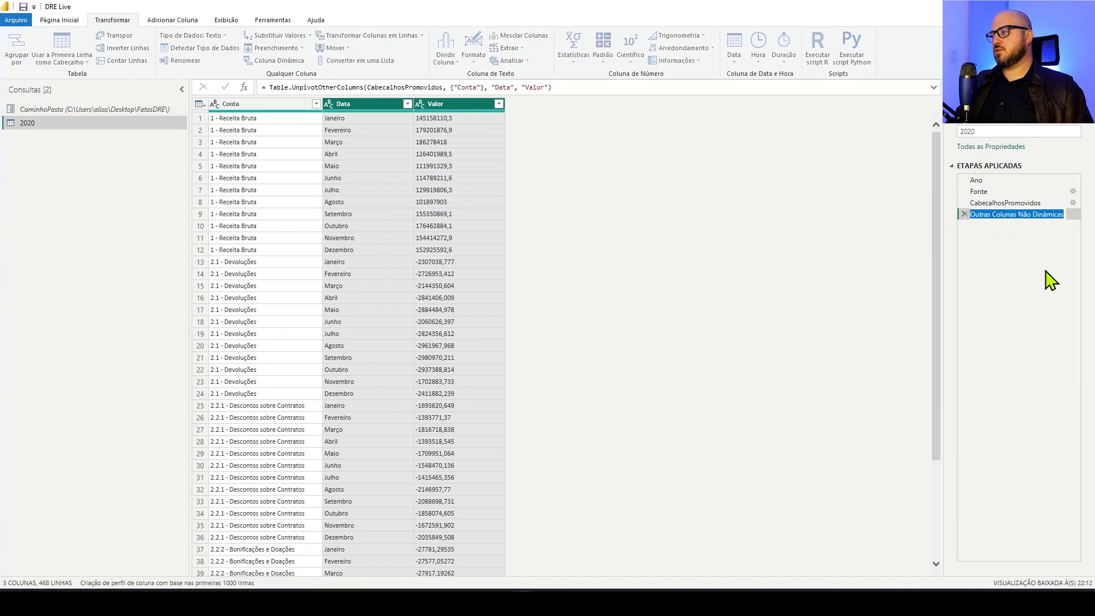
{"action": "type", "text": "Unpi"}
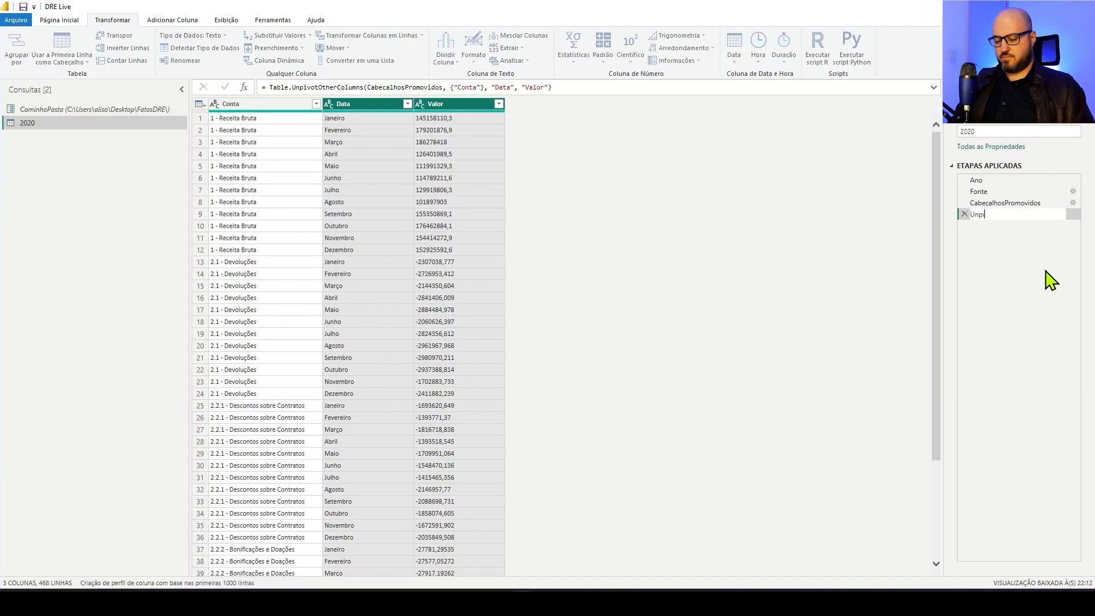
{"action": "type", "text": "vot"}
{"action": "key", "text": "Return"}
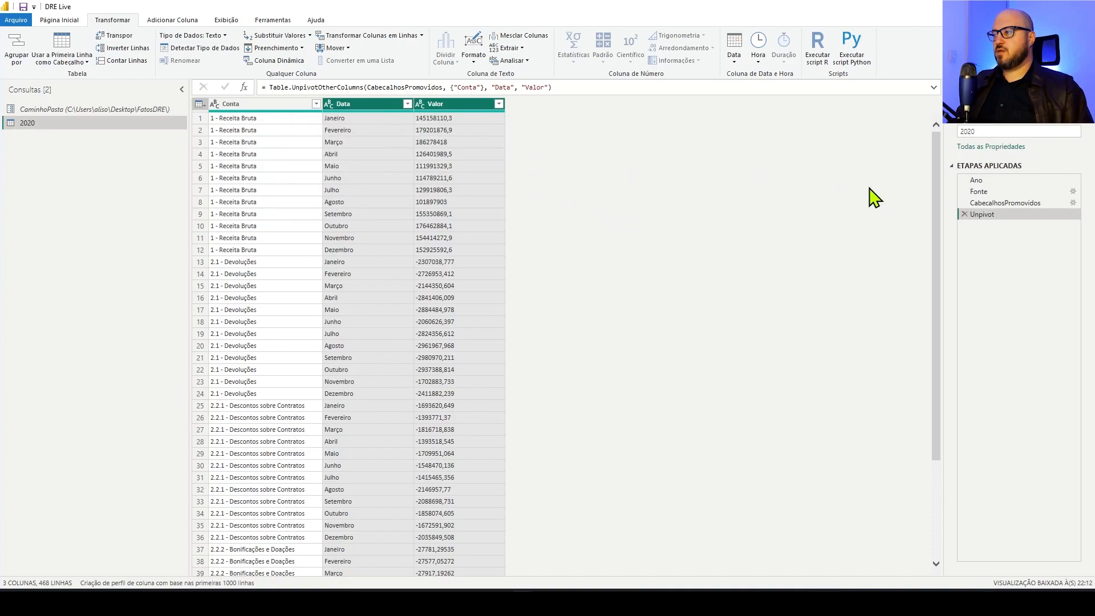
Check the value held by the Ano step and insert a new step after Unpivot
{"action": "left_click", "coordinate": [990, 181]}
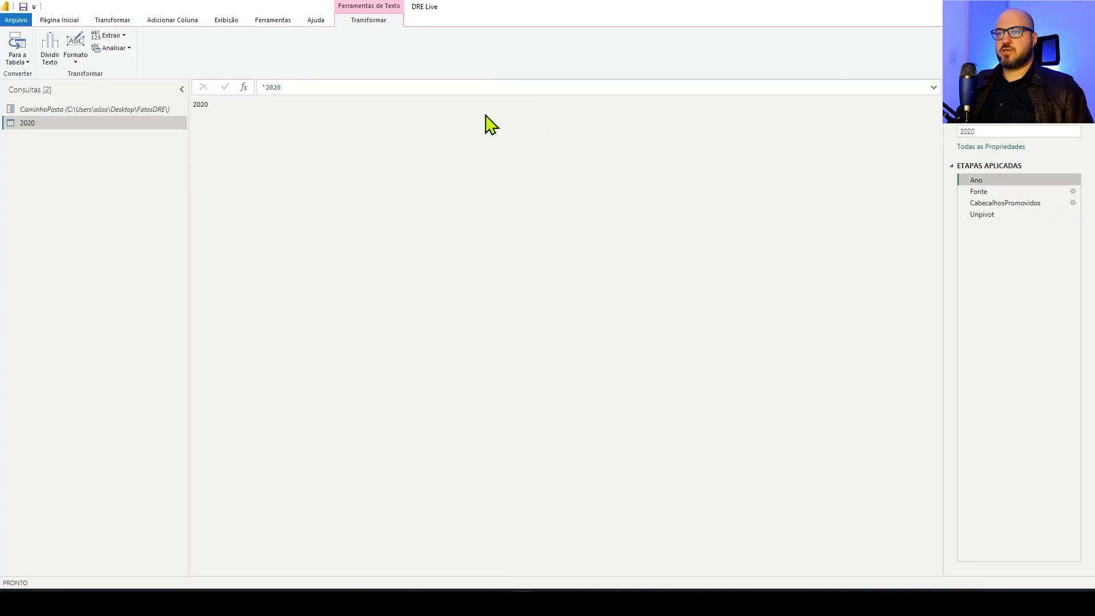
{"action": "left_click", "coordinate": [995, 214]}
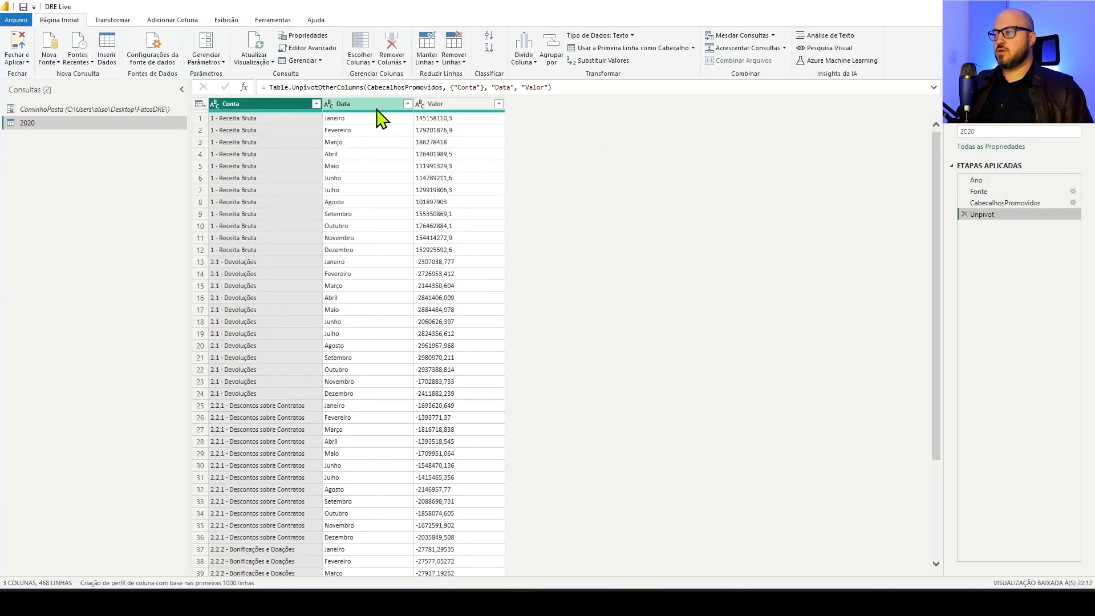
{"action": "right_click", "coordinate": [990, 216]}
{"action": "left_click", "coordinate": [1033, 279]}
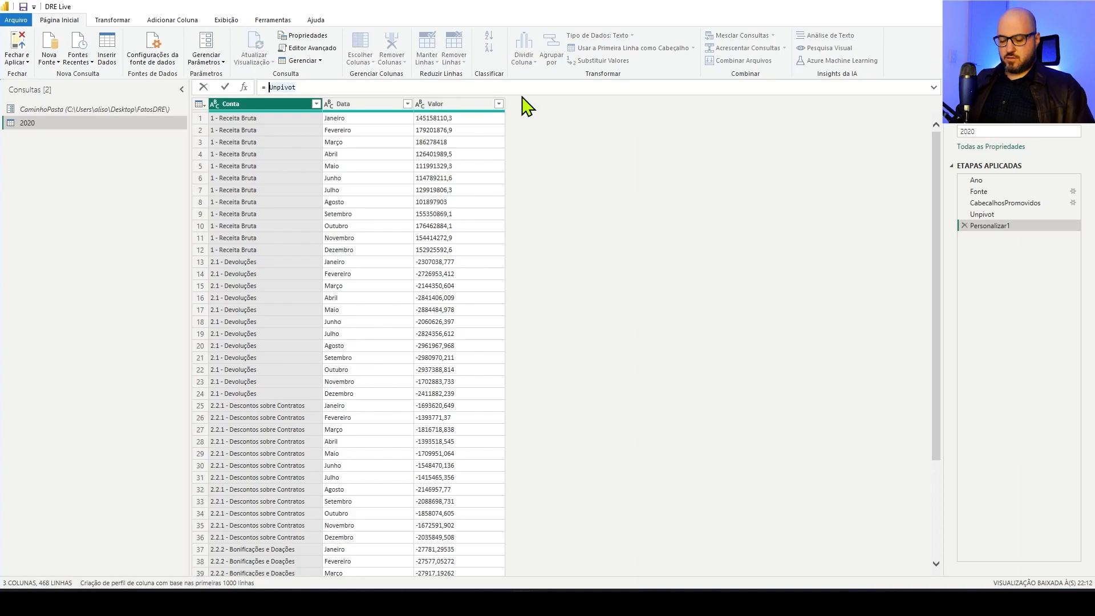
Start the new step's formula with Table.TransformColumns on Unpivot, opening a nested transformation list for the "Data" column
{"action": "type", "text": "Table"}
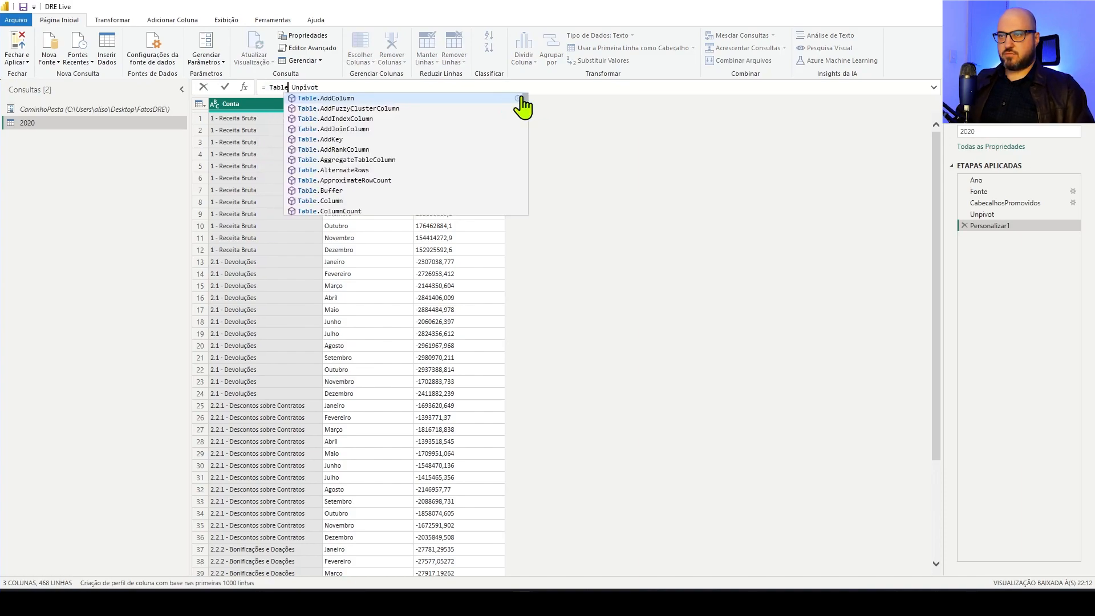
{"action": "type", "text": "trans"}
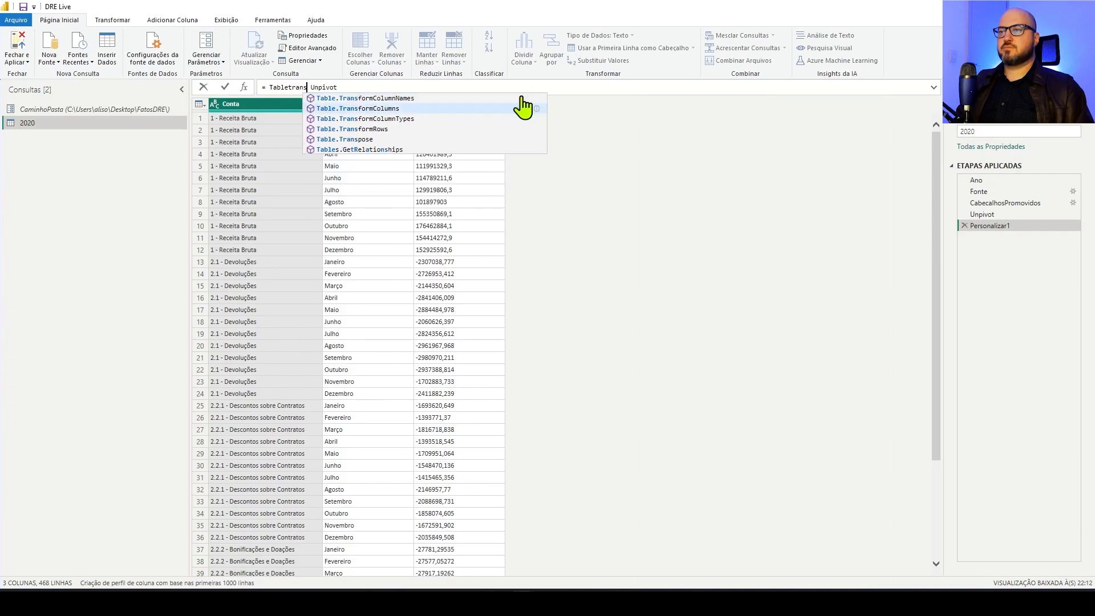
{"action": "key", "text": "Tab"}
{"action": "type", "text": "("}
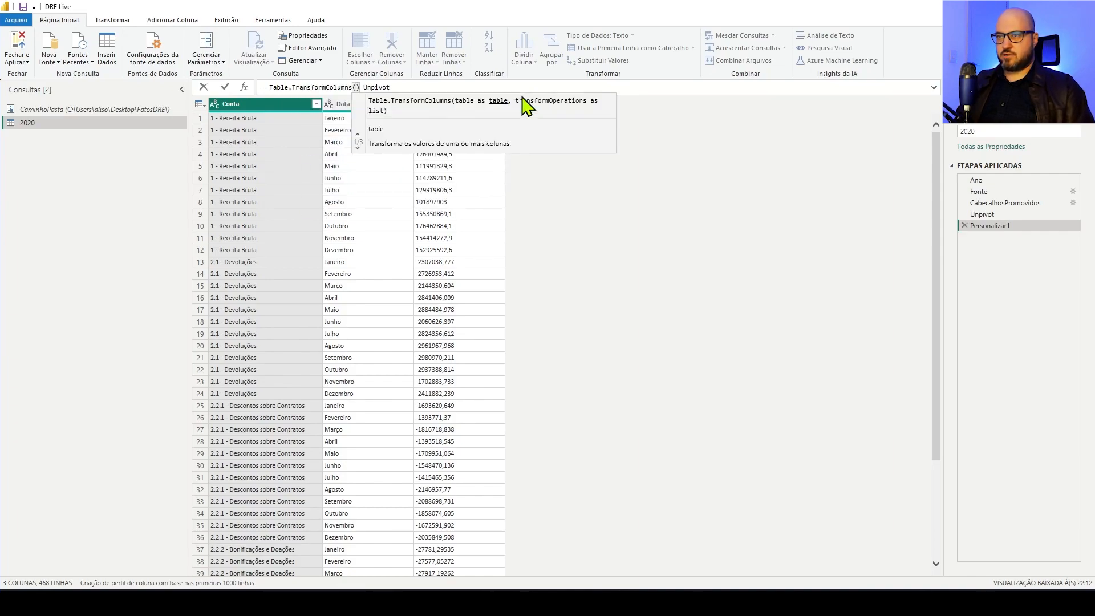
{"action": "type", "text": " Unpivot, "}
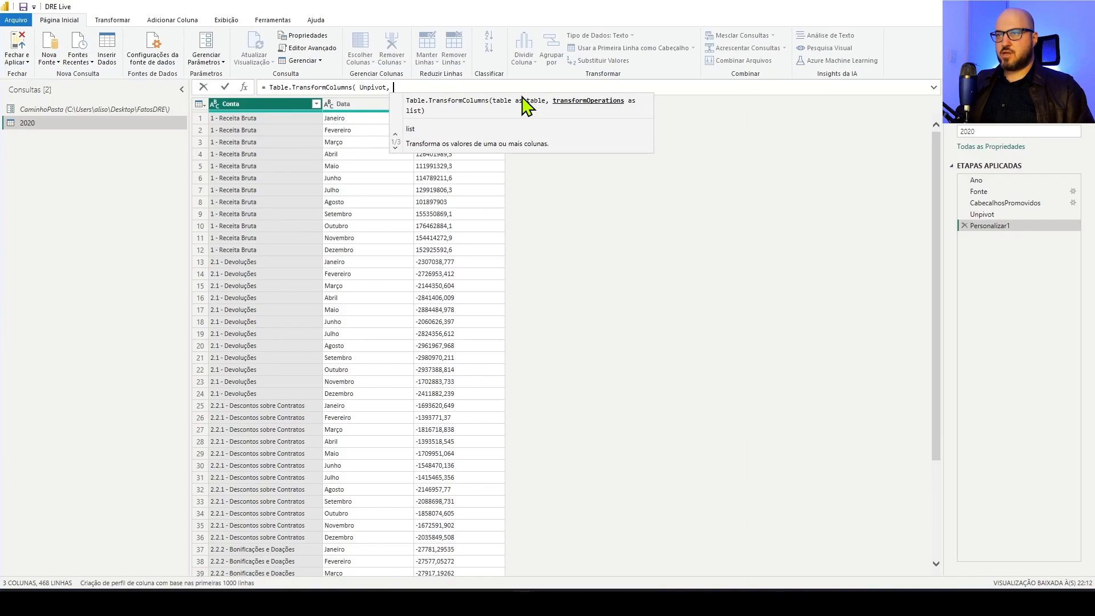
{"action": "type", "text": "{{ "}
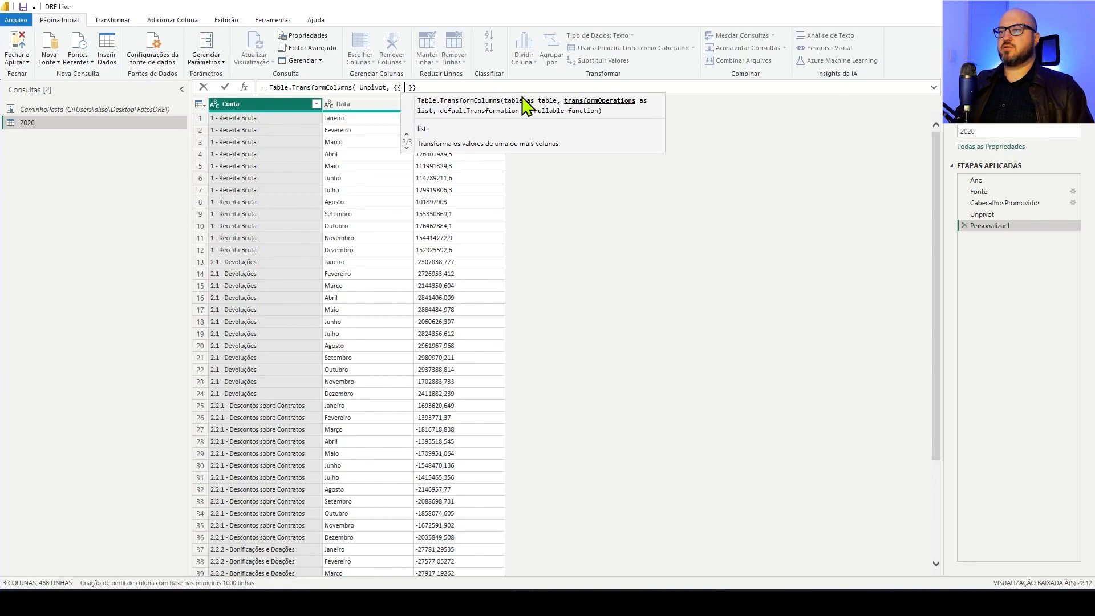
{"action": "type", "text": "\""}
{"action": "type", "text": "Data\""}
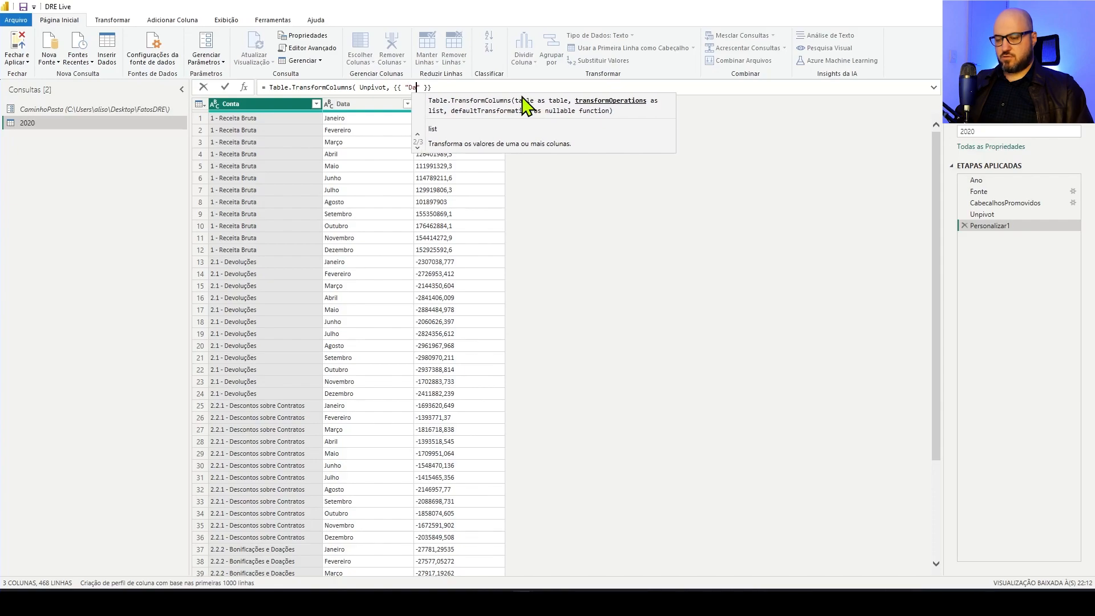
{"action": "type", "text": ", "}
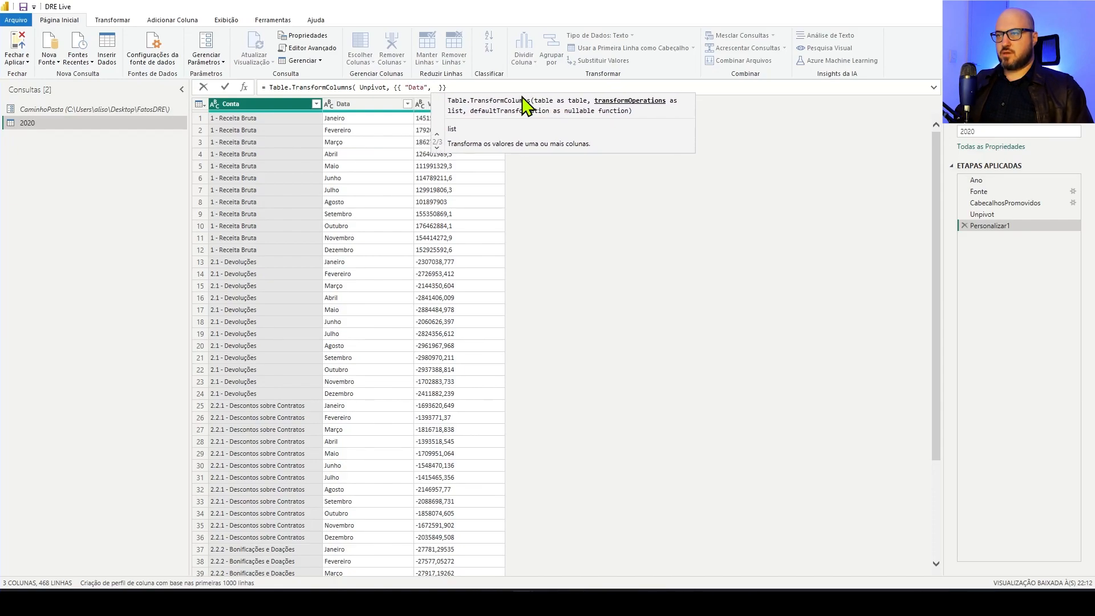
{"action": "type", "text": "each "}
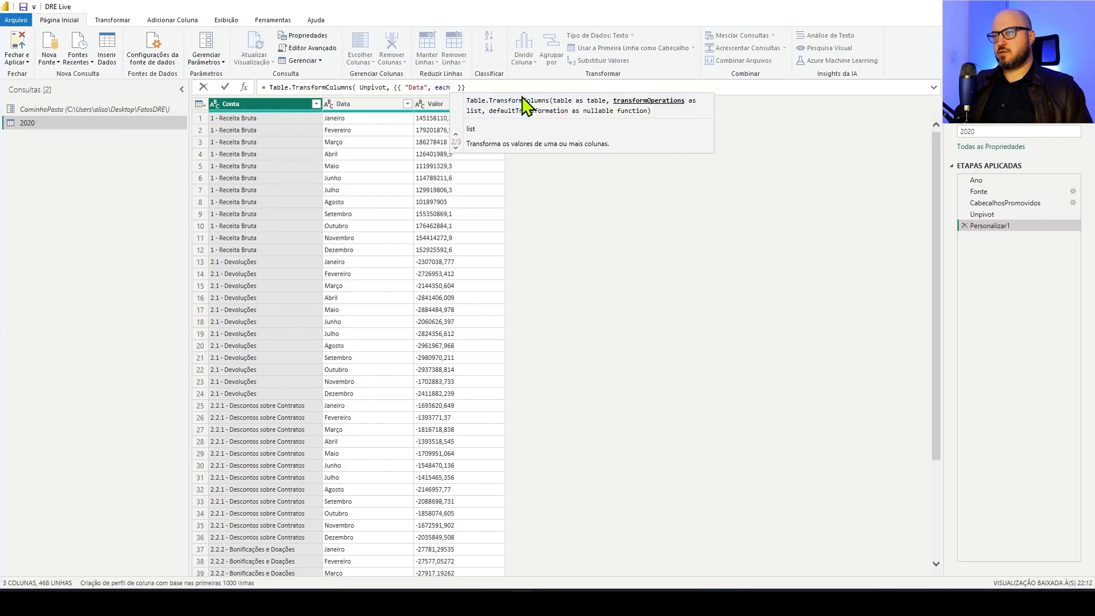
{"action": "type", "text": "_"}
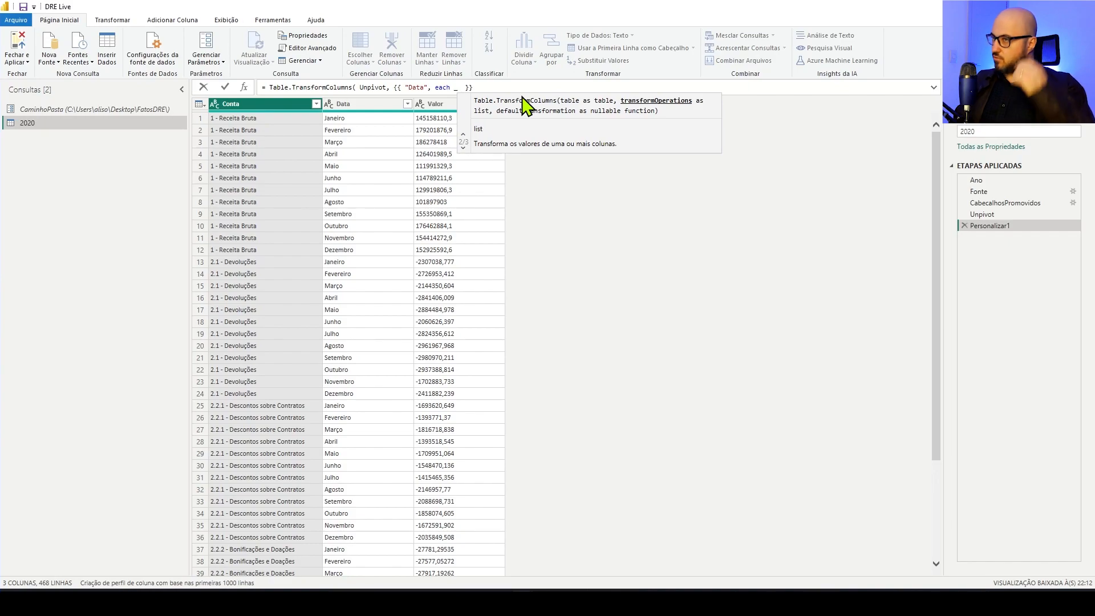
Add the "Data" transformation each _ & "/" & Ano, joining every month name to the year with a slash
{"action": "type", "text": "& "}
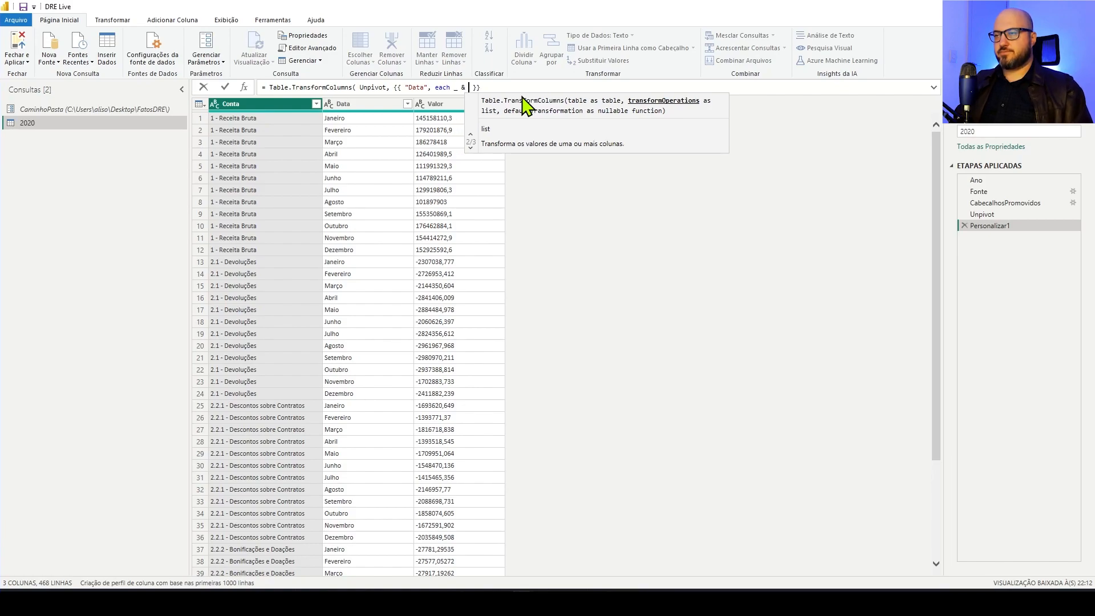
{"action": "type", "text": "\""}
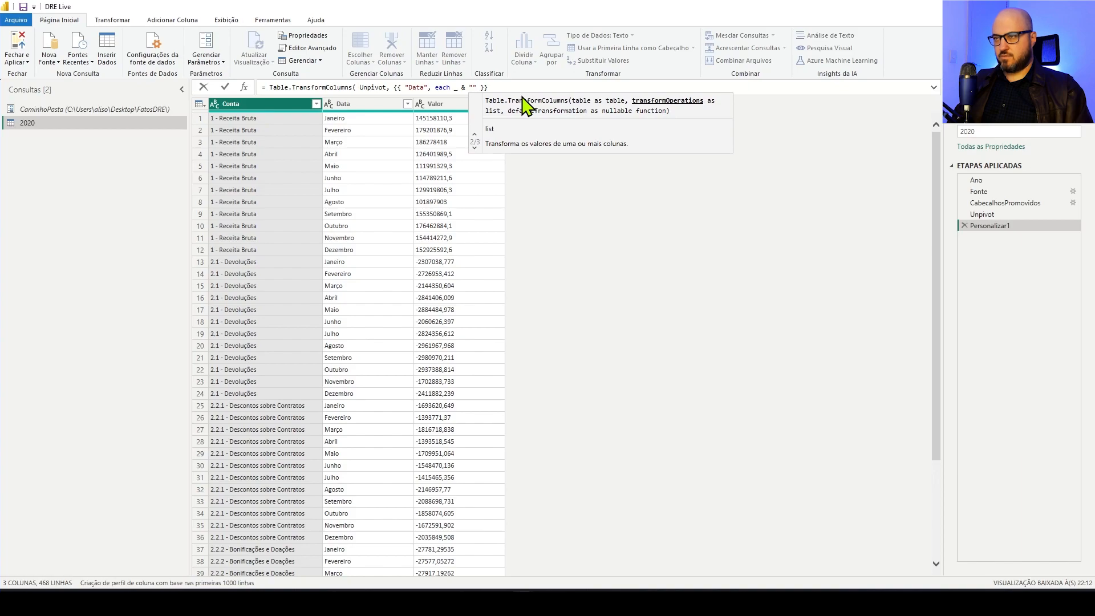
{"action": "type", "text": "/"}
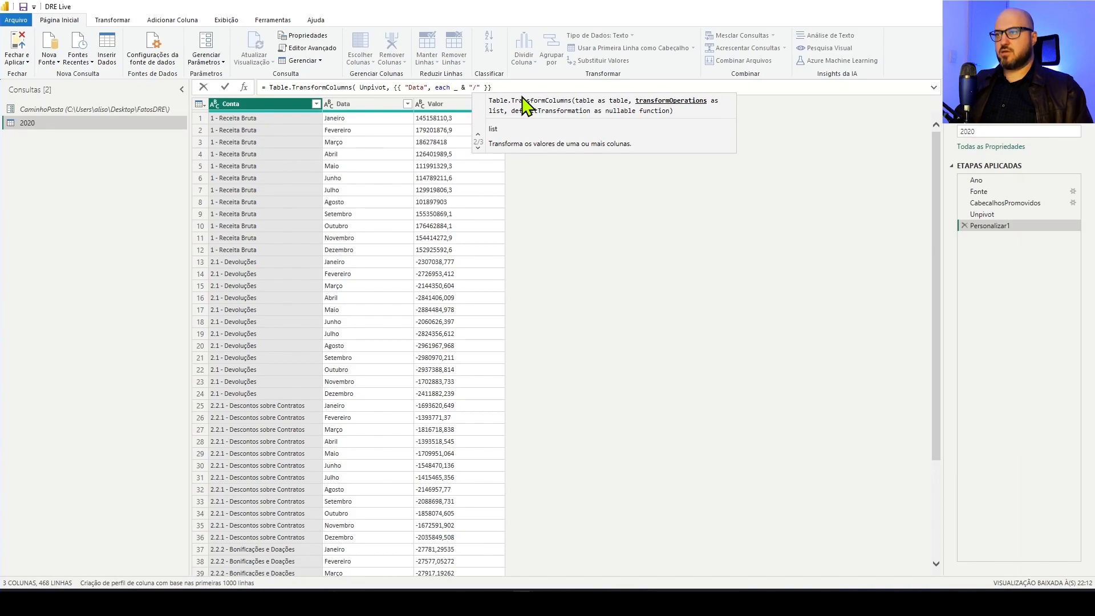
{"action": "type", "text": "\" "}
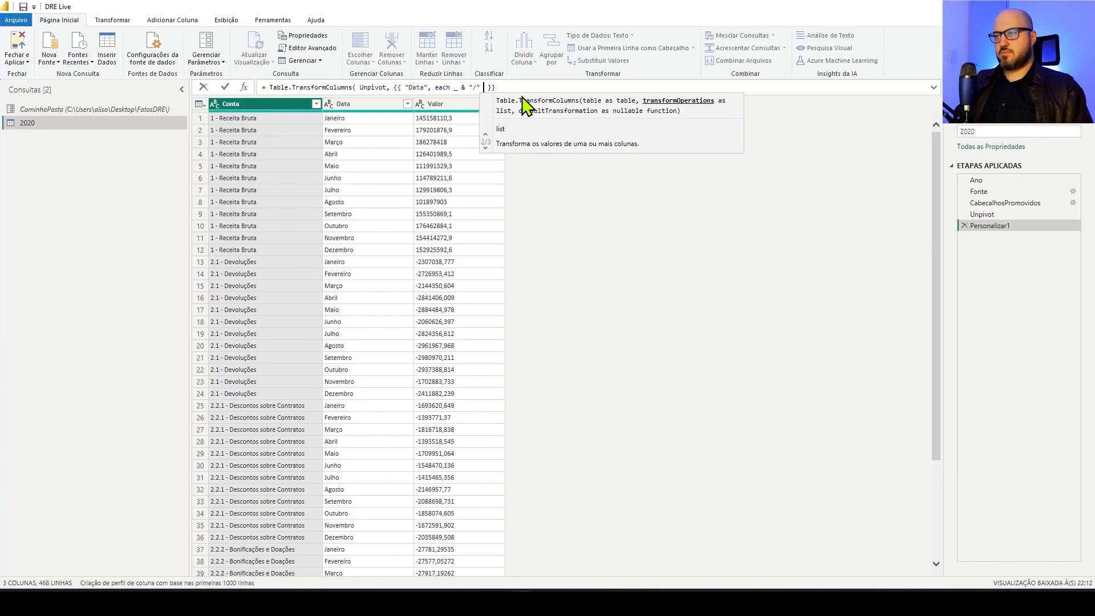
{"action": "type", "text": "& An"}
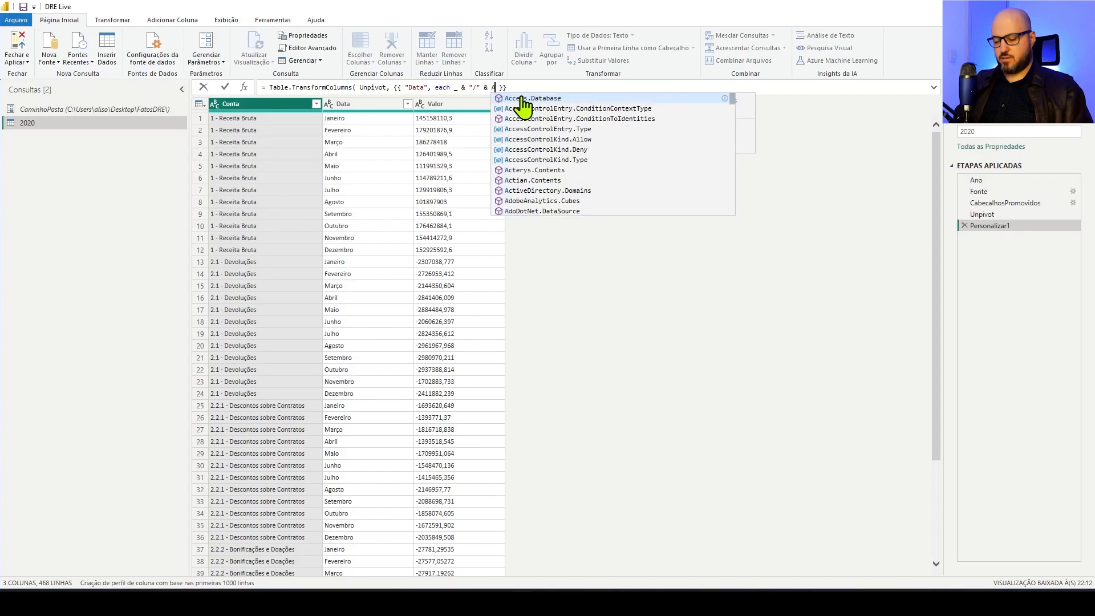
{"action": "type", "text": "o"}
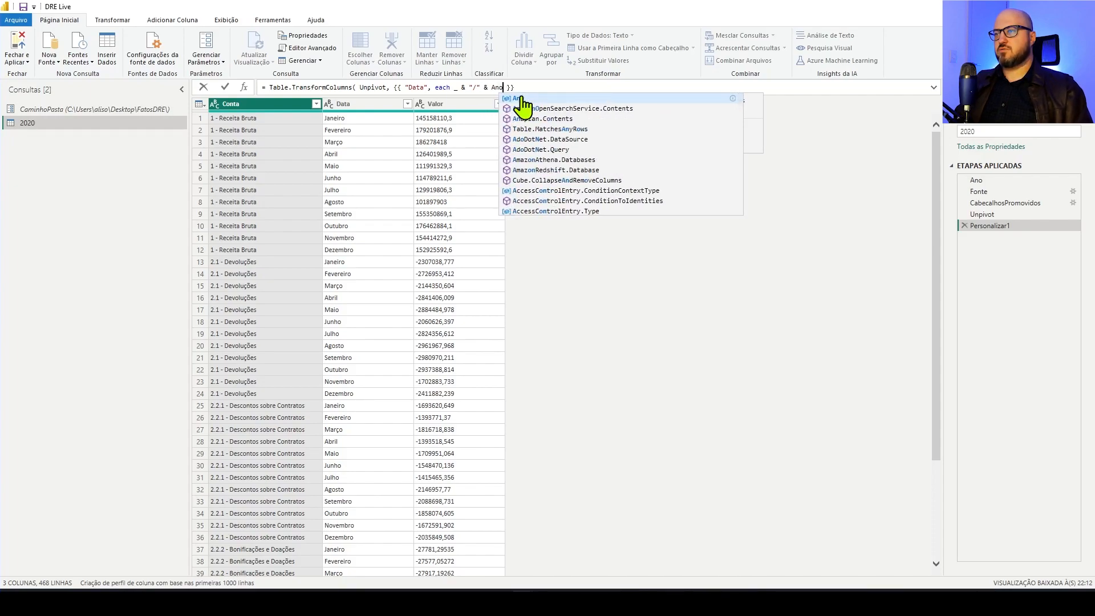
{"action": "type", "text": " ,"}
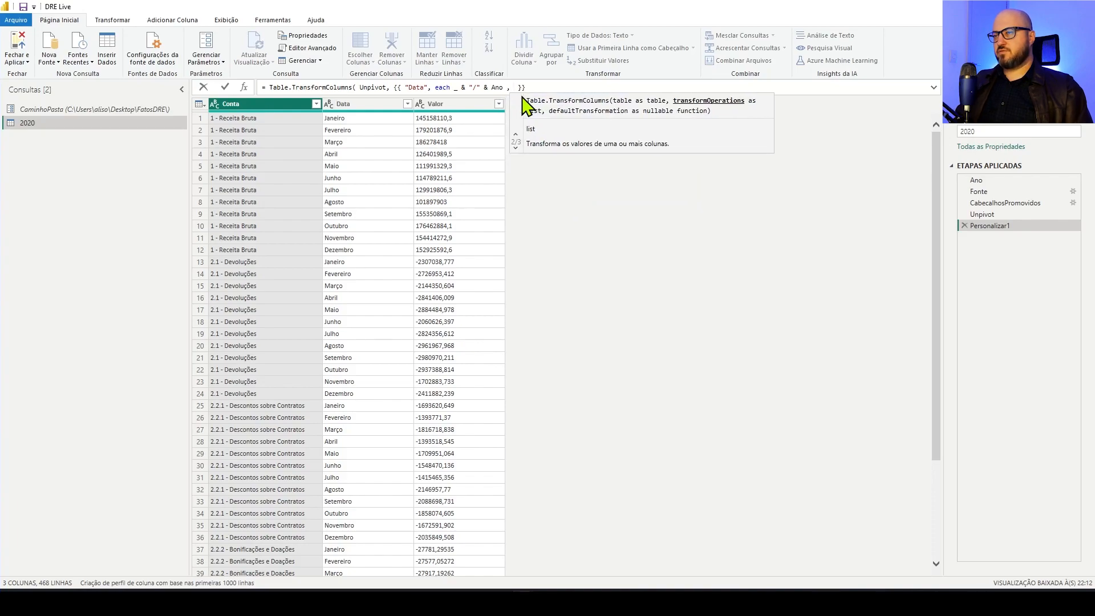
Wrap the month and year expression _ & "/" & Ano in Date.From( )
{"action": "key", "text": "Left"}
{"action": "key", "text": "Left"}
{"action": "key", "text": "Left"}
{"action": "key", "text": "Left"}
{"action": "key", "text": "Left"}
{"action": "key", "text": "Left"}
{"action": "key", "text": "Left"}
{"action": "key", "text": "Left"}
{"action": "key", "text": "Left"}
{"action": "key", "text": "Left"}
{"action": "key", "text": "Left"}
{"action": "key", "text": "Left"}
{"action": "key", "text": "Left"}
{"action": "key", "text": "Left"}
{"action": "key", "text": "Left"}
{"action": "key", "text": "Left"}
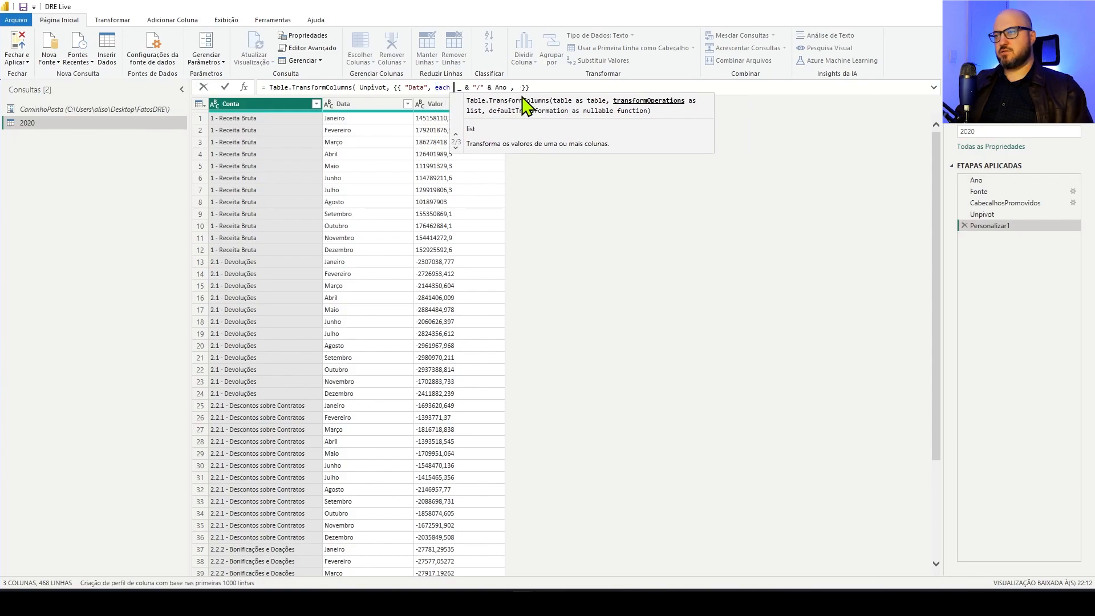
{"action": "type", "text": "DAte"}
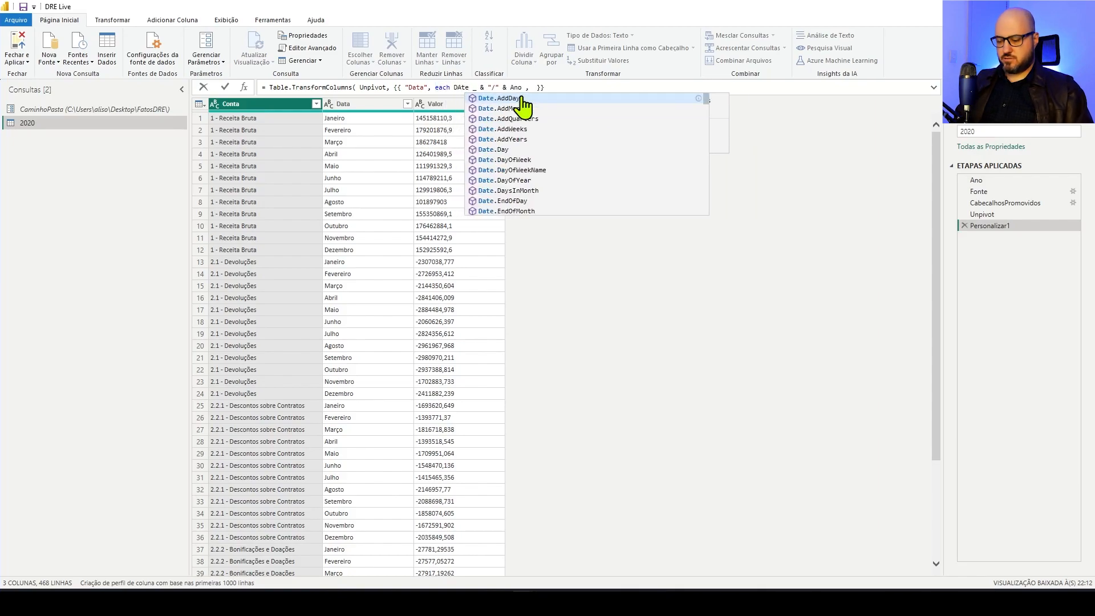
{"action": "type", "text": ".From"}
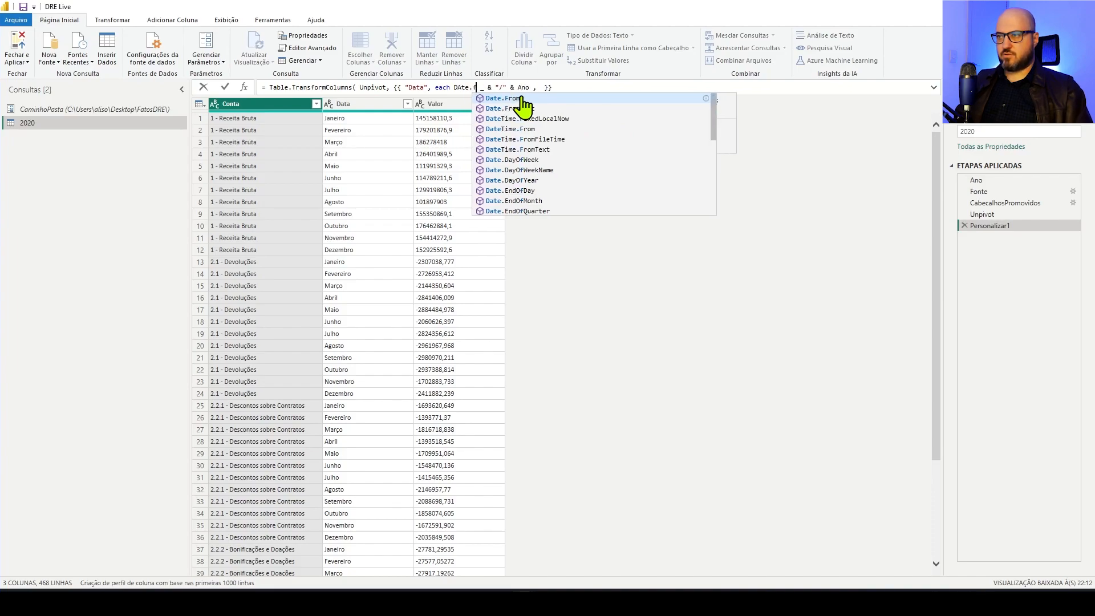
{"action": "type", "text": "("}
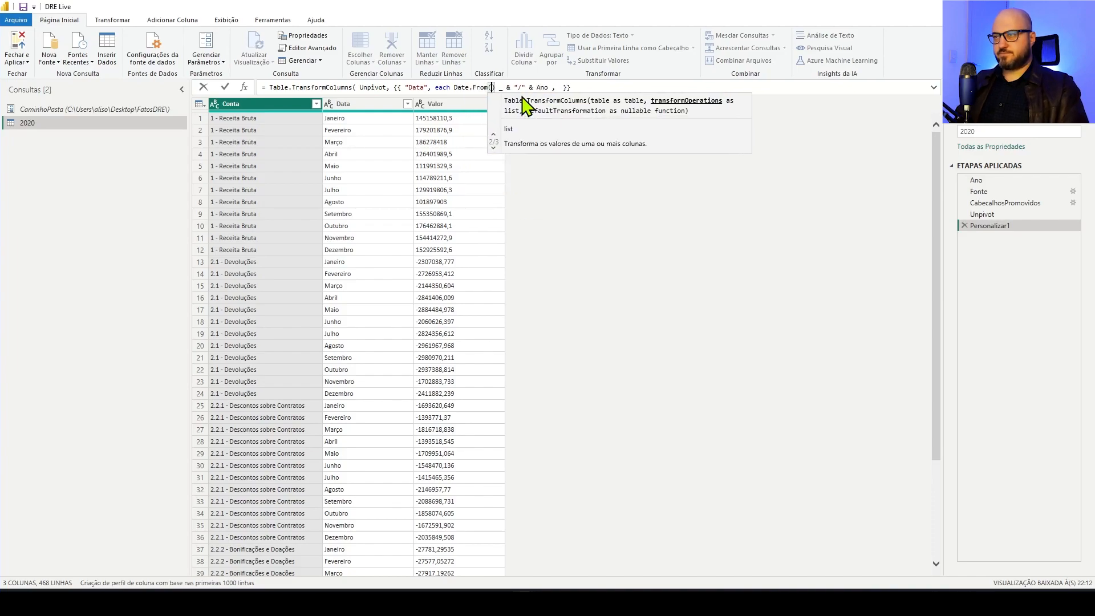
{"action": "key", "text": "Right"}
{"action": "key", "text": "Right"}
{"action": "key", "text": "Right"}
{"action": "key", "text": "Right"}
{"action": "key", "text": "Right"}
{"action": "key", "text": "Right"}
{"action": "key", "text": "Right"}
{"action": "key", "text": "Right"}
{"action": "key", "text": "Right"}
{"action": "key", "text": "Right"}
{"action": "key", "text": "Right"}
{"action": "key", "text": "Right"}
{"action": "key", "text": "Right"}
{"action": "key", "text": "Right"}
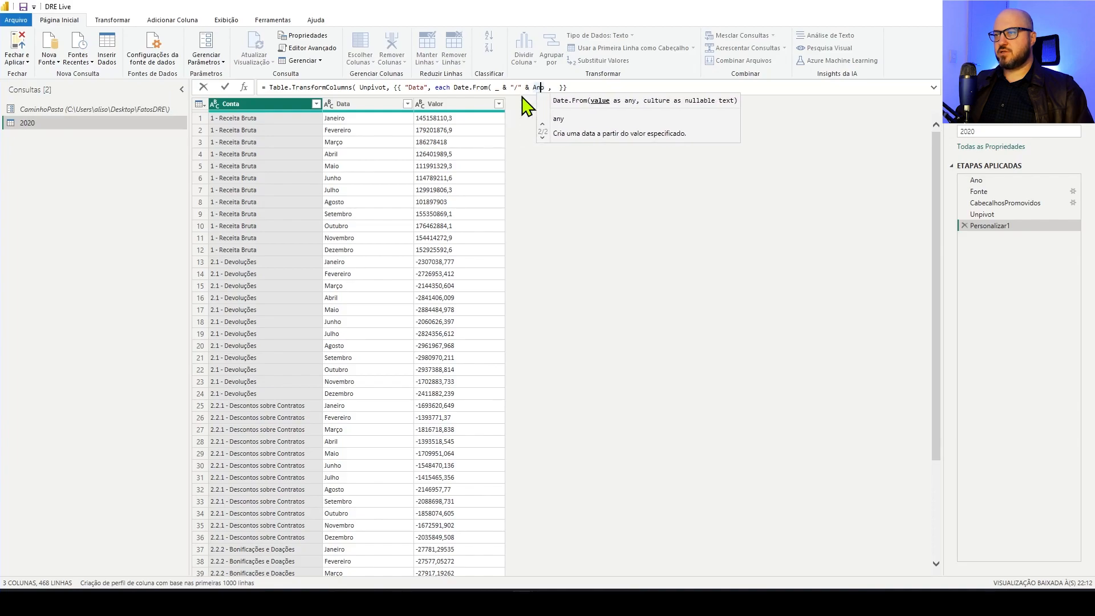
{"action": "type", "text": ")"}
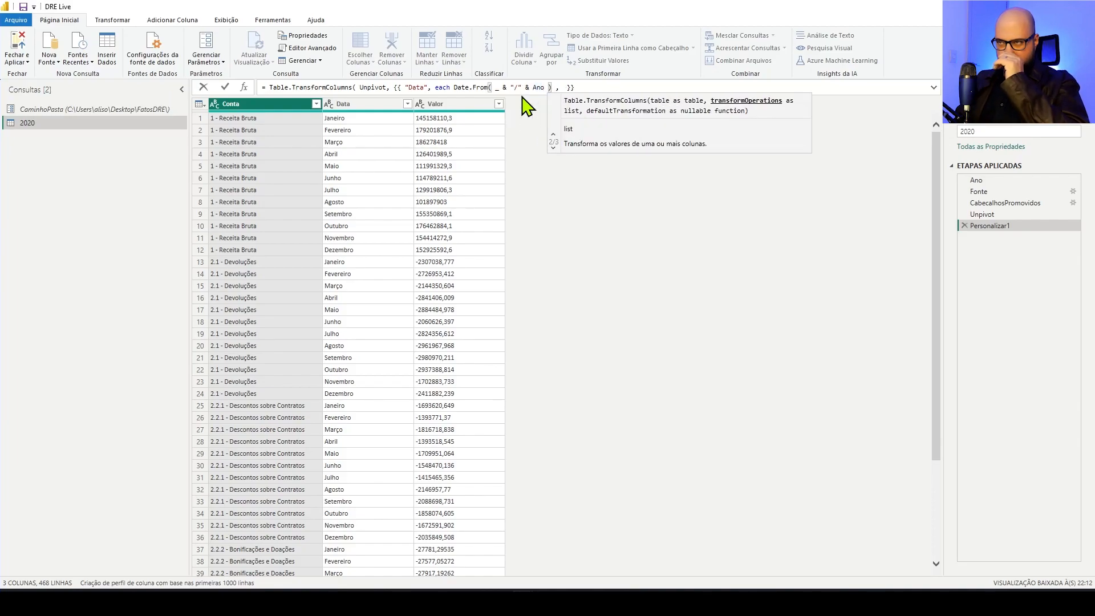
Give the "Data" transformation the result type date, then close and apply the Table.TransformColumns formula
{"action": "key", "text": "Right"}
{"action": "key", "text": "Right"}
{"action": "key", "text": "Right"}
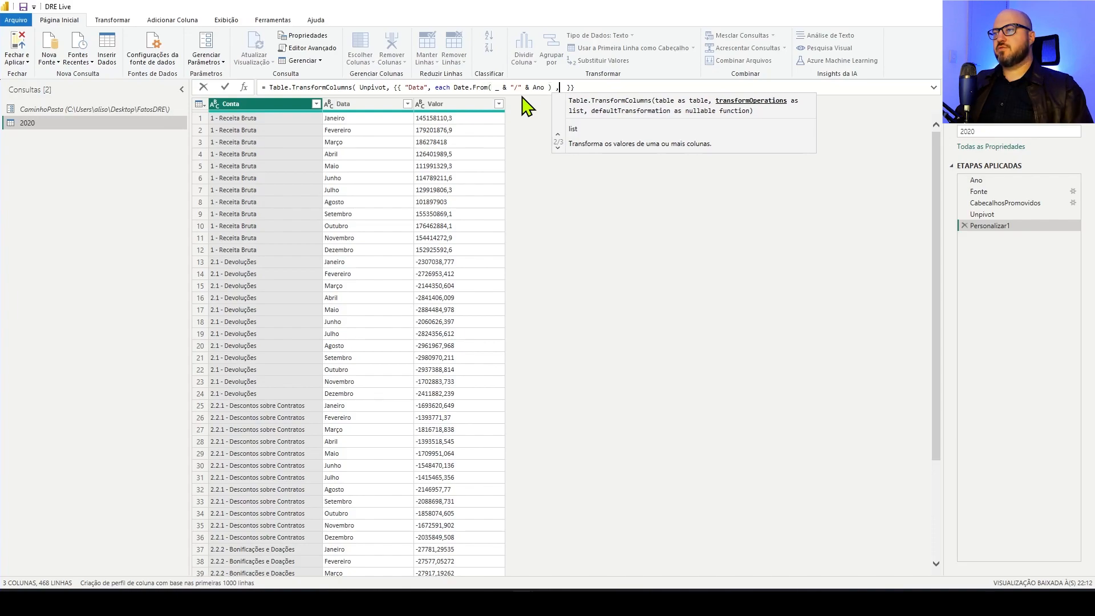
{"action": "type", "text": "type da"}
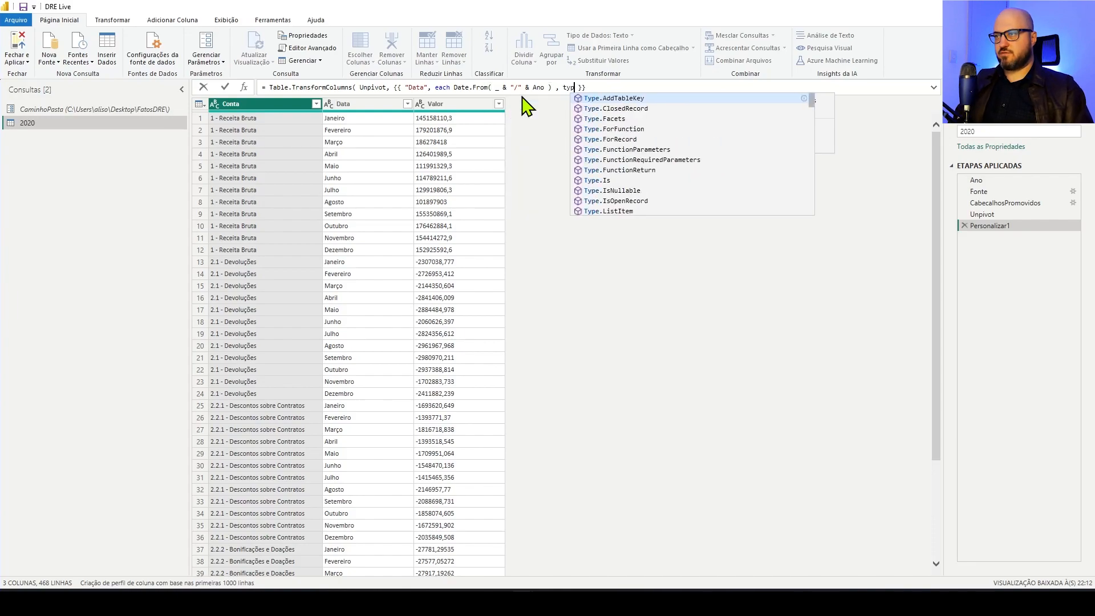
{"action": "type", "text": "te"}
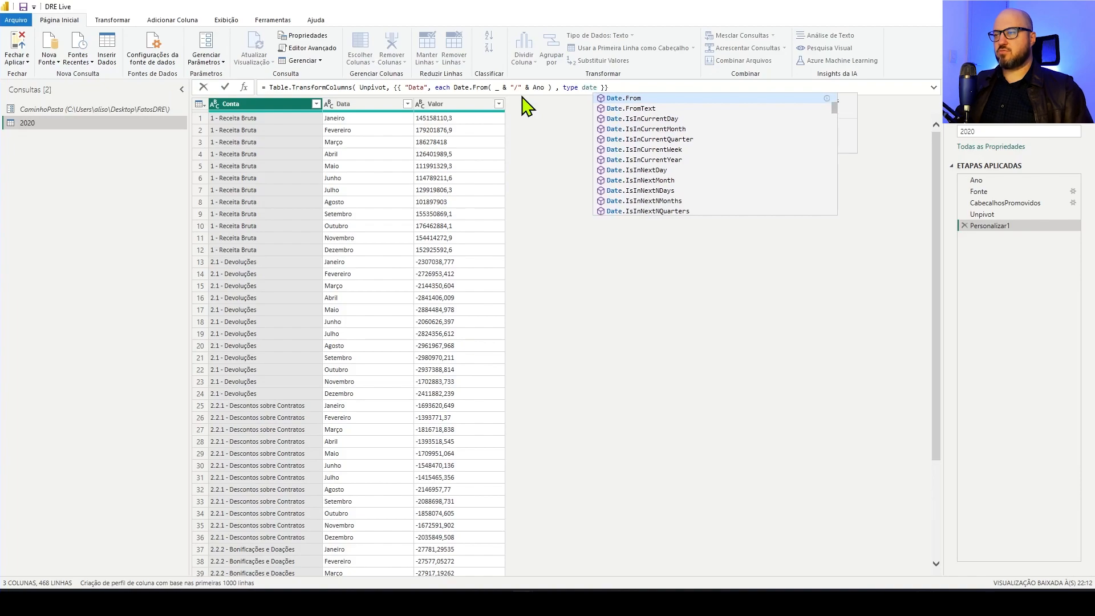
{"action": "type", "text": " }} )"}
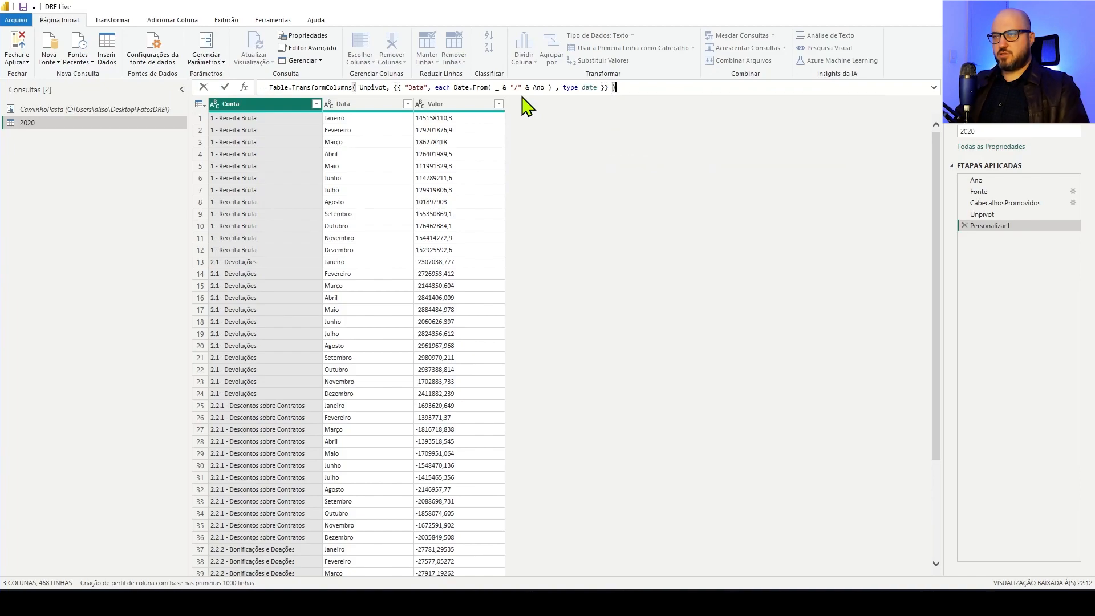
{"action": "key", "text": "Return"}
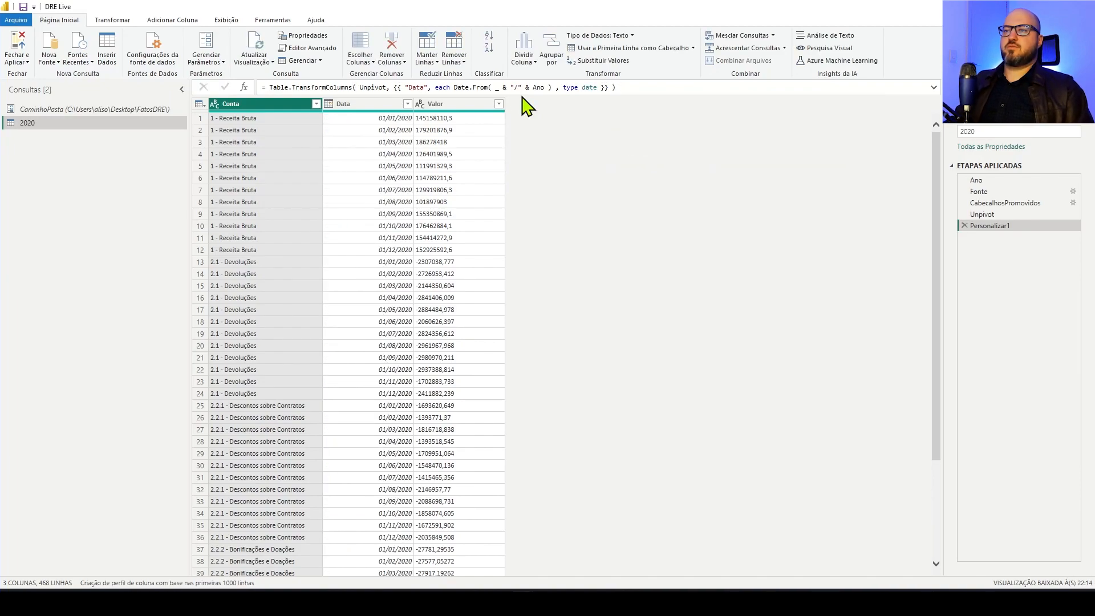
Rename the date transformation step of the 2020 query as DataFormatada
{"action": "right_click", "coordinate": [1014, 227]}
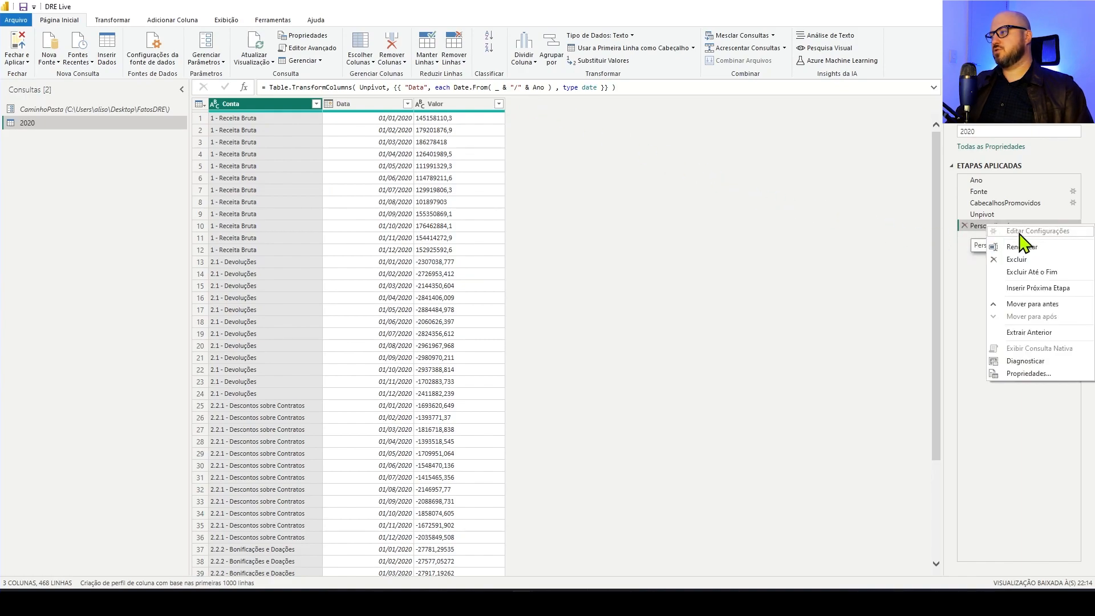
{"action": "left_click", "coordinate": [1030, 248]}
{"action": "type", "text": "DataFormatada"}
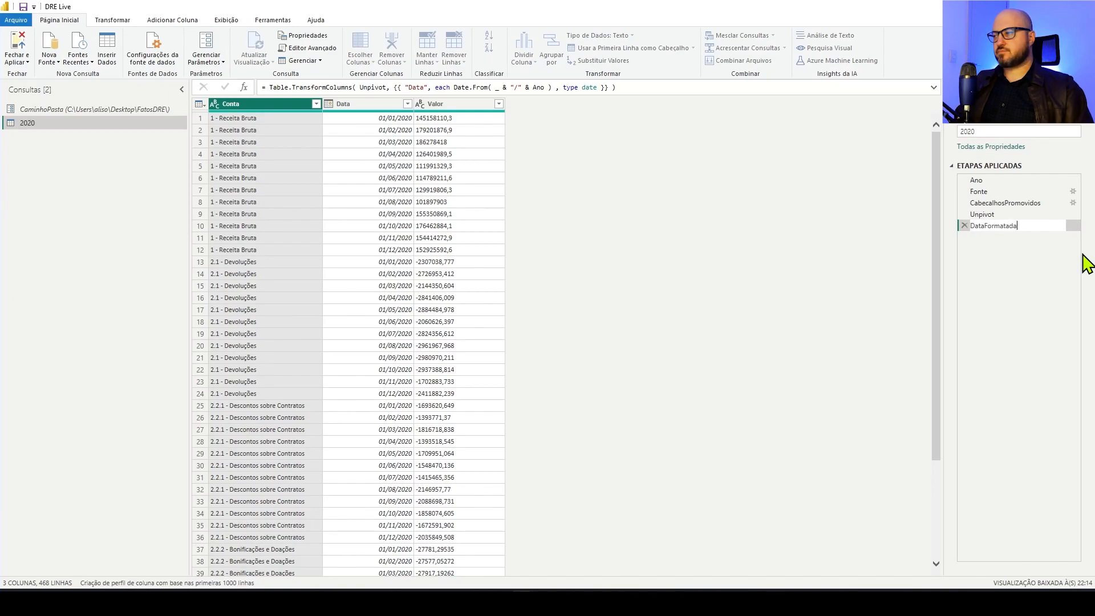
{"action": "key", "text": "Return"}
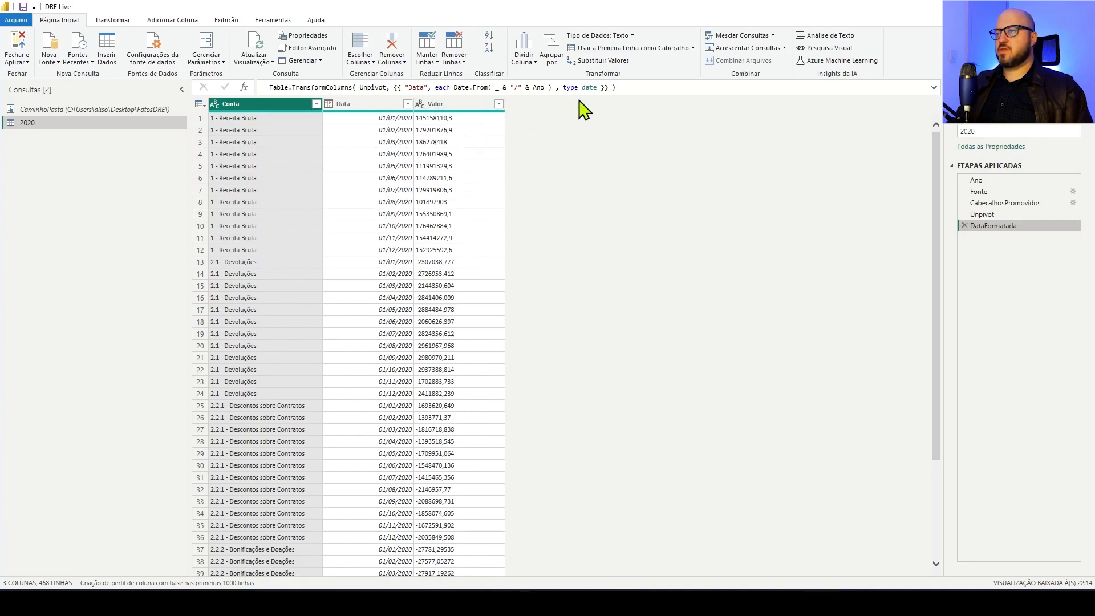
Extend the Table.TransformColumns formula with a second transformation for "Valor" that applies each Number.From(_)
{"action": "left_click", "coordinate": [604, 88]}
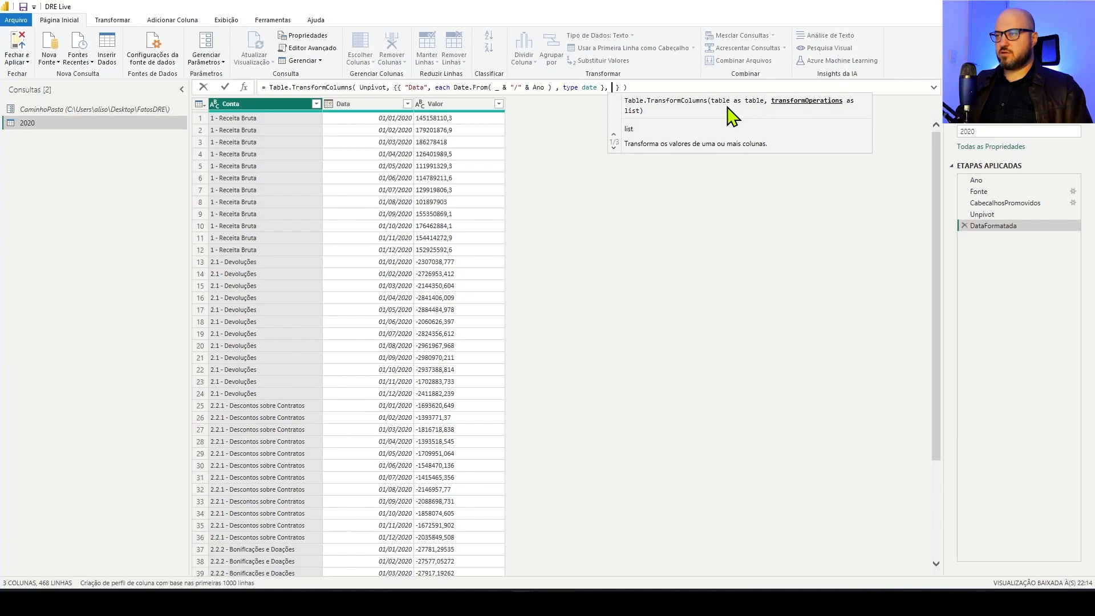
{"action": "type", "text": "{"}
{"action": "type", "text": "\""}
{"action": "type", "text": "Valor\""}
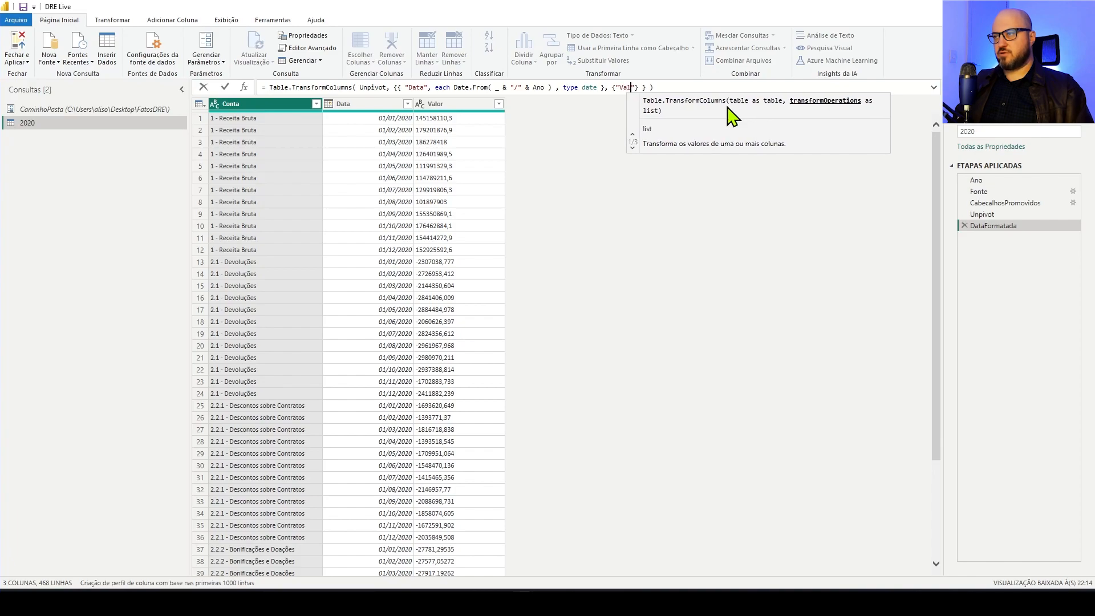
{"action": "type", "text": ", each Number"}
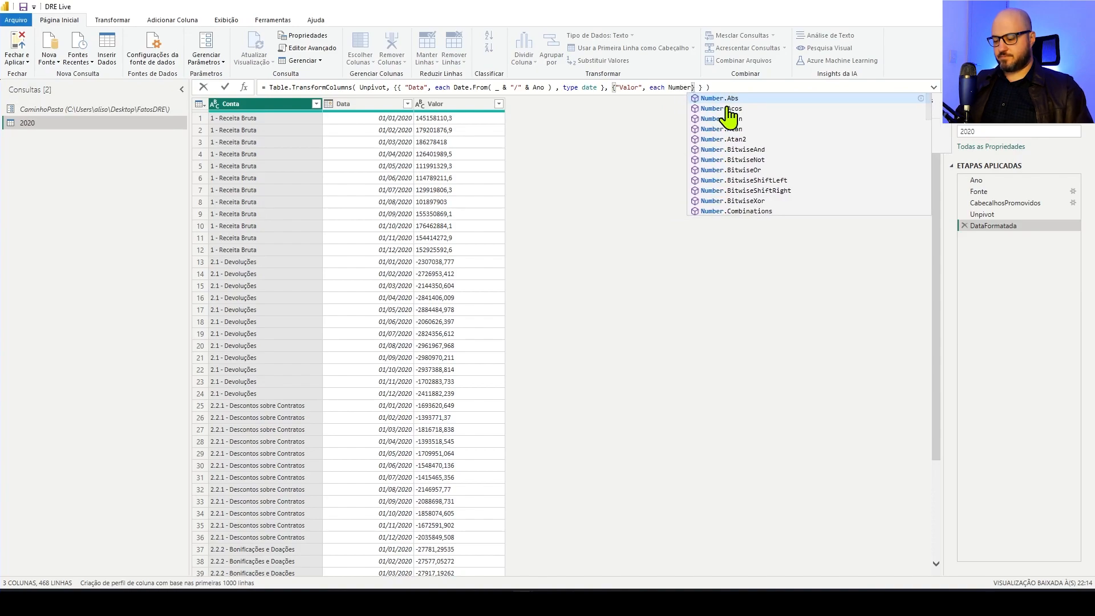
{"action": "type", "text": ".From"}
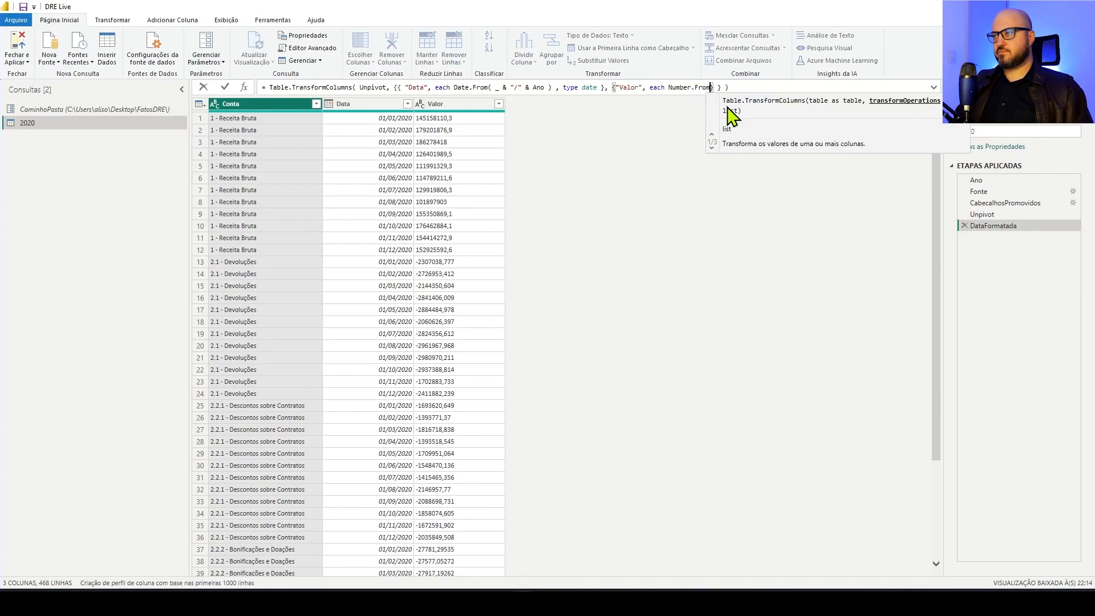
{"action": "type", "text": "("}
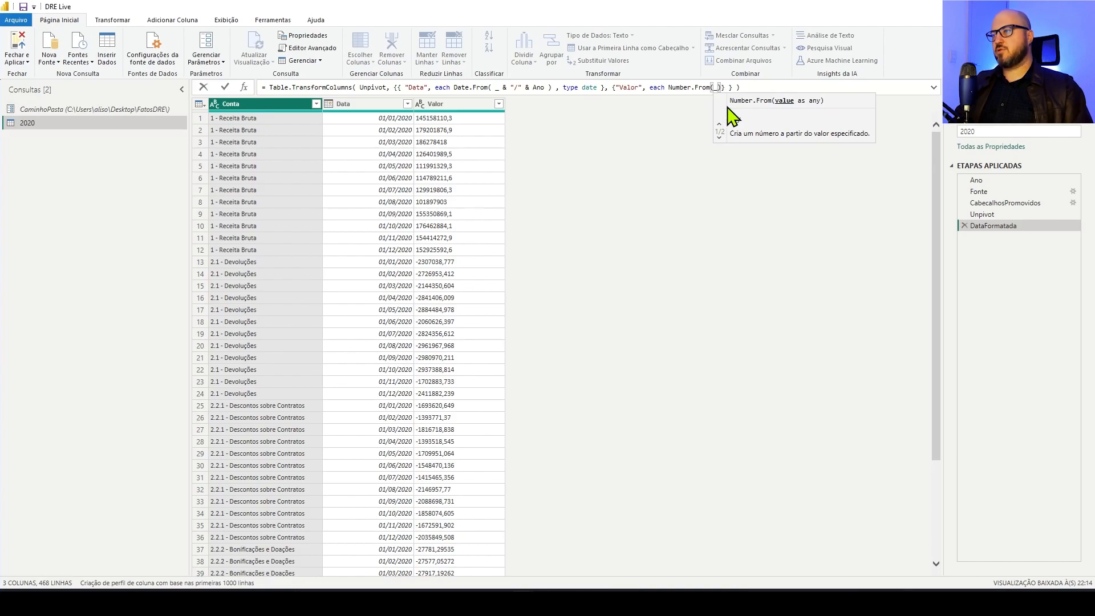
{"action": "type", "text": " _)"}
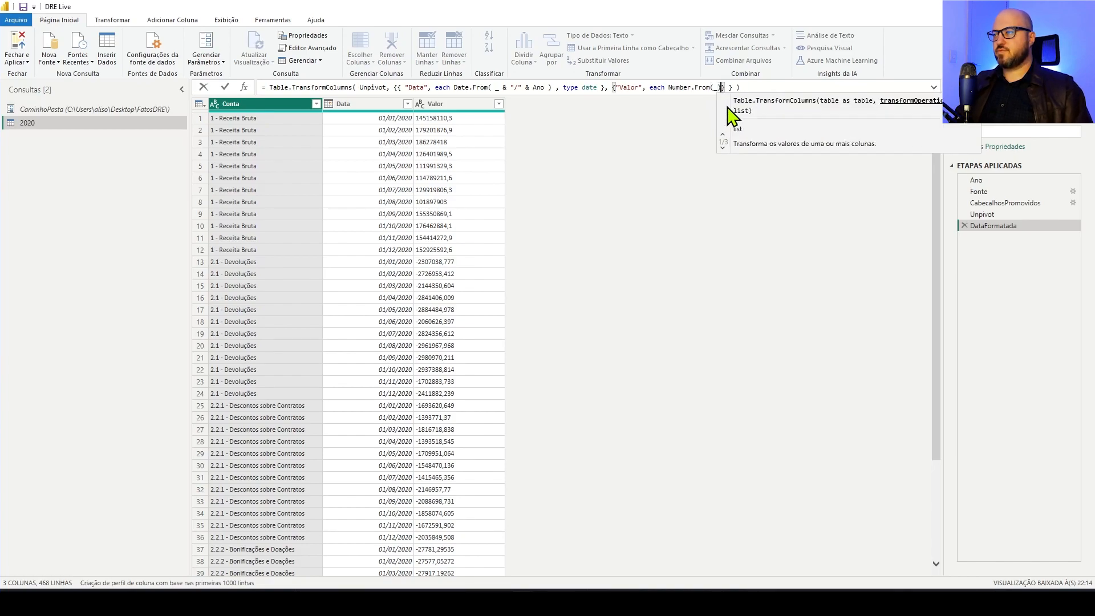
{"action": "type", "text": ", type n"}
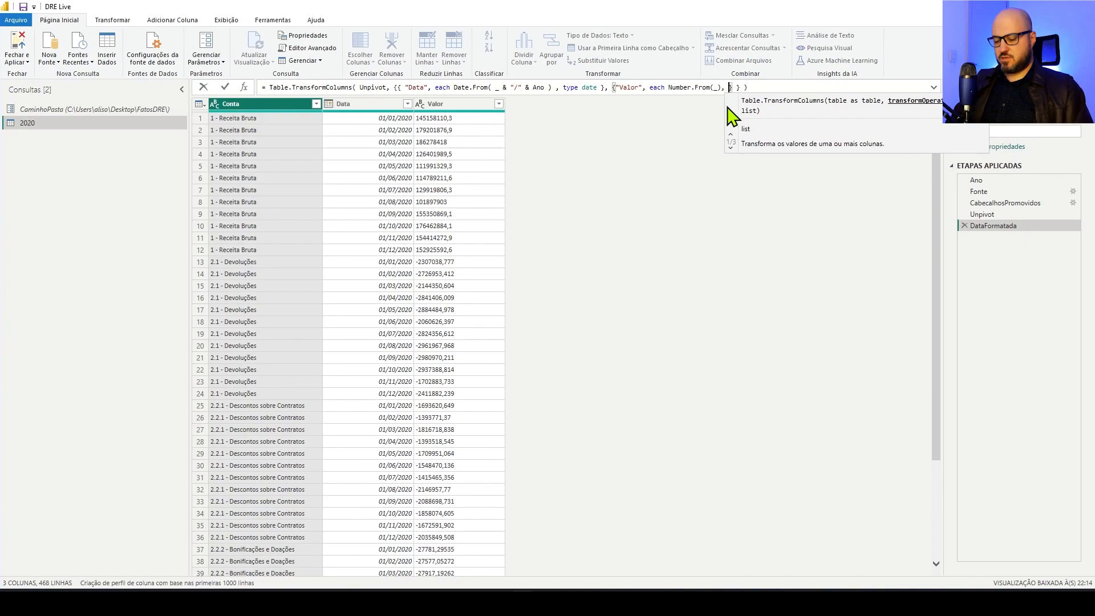
Give the "Valor" transformation the result type number and apply the formula
{"action": "key", "text": "BackSpace"}
{"action": "type", "text": "nu,ber"}
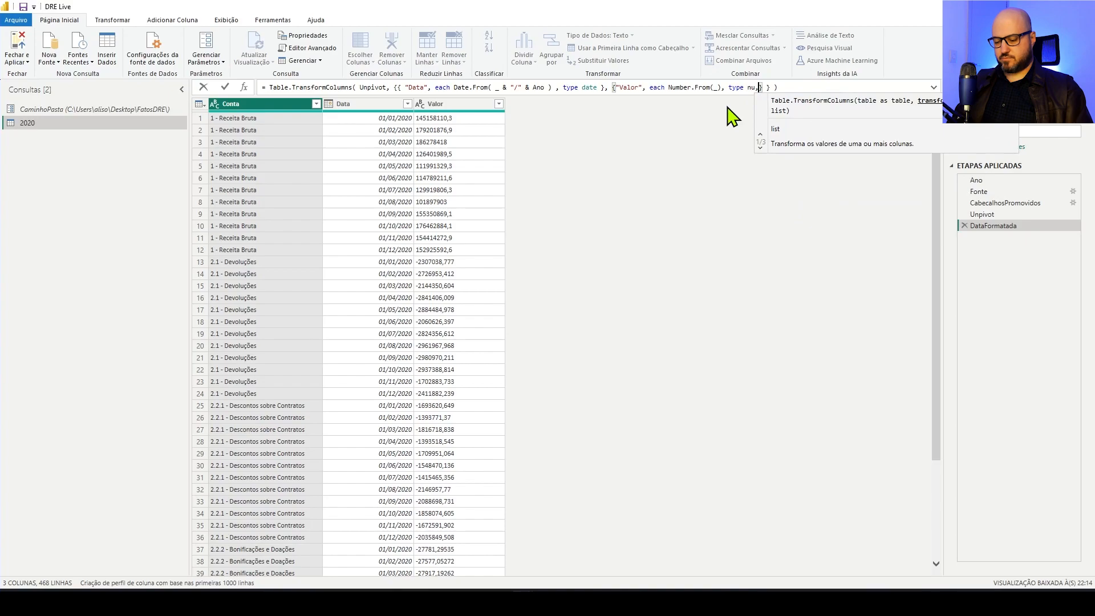
{"action": "key", "text": "Left"}
{"action": "key", "text": "Left"}
{"action": "key", "text": "Left"}
{"action": "key", "text": "Left"}
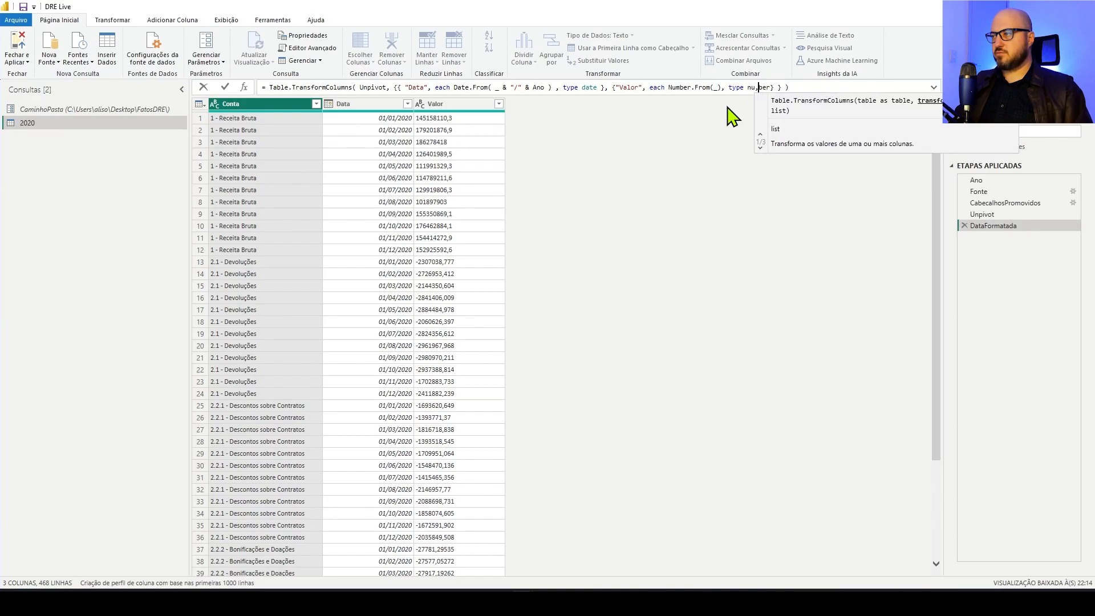
{"action": "key", "text": "Delete"}
{"action": "type", "text": "m"}
{"action": "key", "text": "Right"}
{"action": "key", "text": "Right"}
{"action": "key", "text": "Right"}
{"action": "key", "text": "Right"}
{"action": "key", "text": "Right"}
{"action": "key", "text": "Right"}
{"action": "key", "text": "Right"}
{"action": "key", "text": "Right"}
{"action": "key", "text": "Left"}
{"action": "key", "text": "BackSpace"}
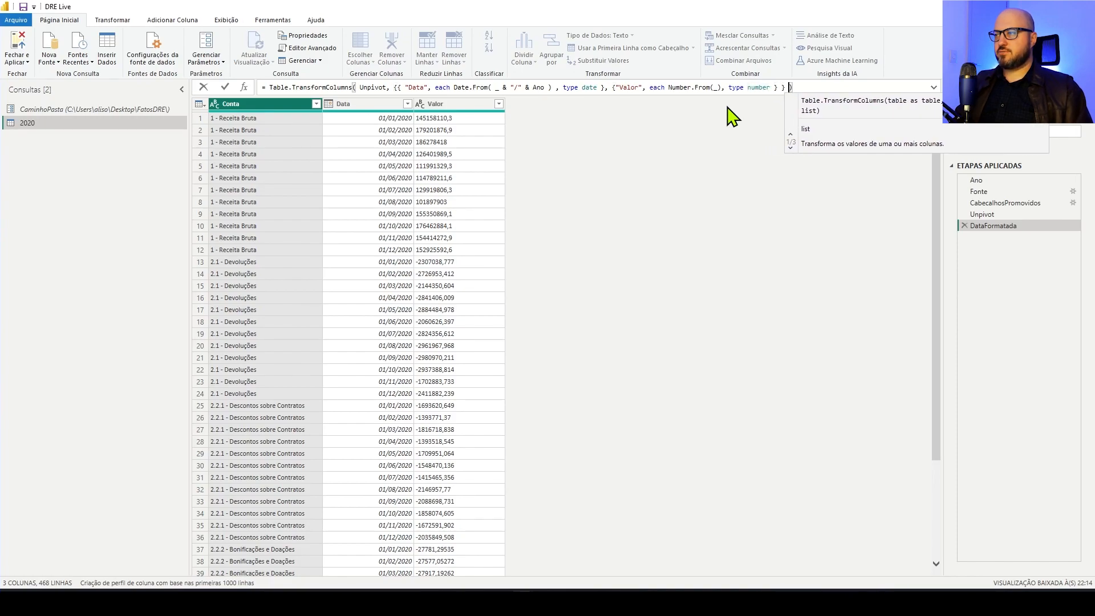
{"action": "key", "text": "shift+Return"}
{"action": "key", "text": "BackSpace"}
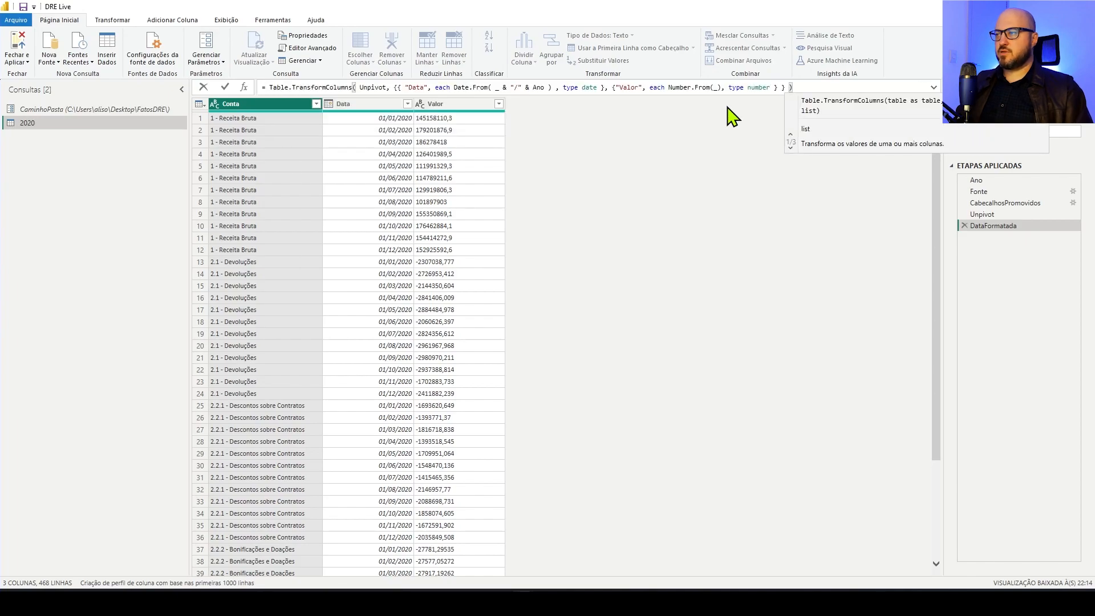
{"action": "key", "text": "Return"}
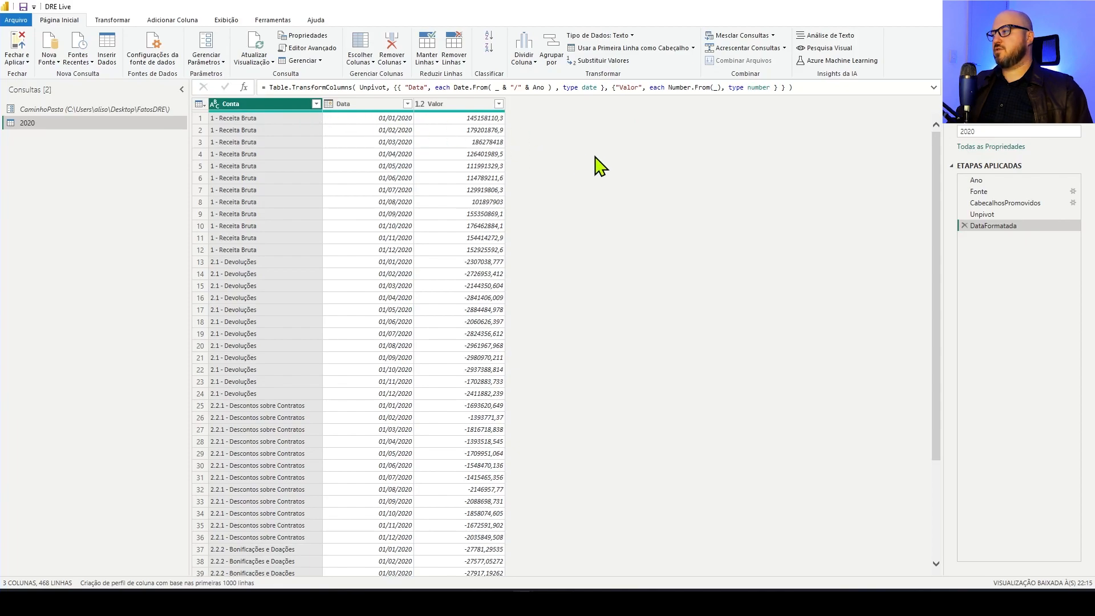
Rename the DataFormatada step as ColunasFormatadas
{"action": "right_click", "coordinate": [985, 231]}
{"action": "left_click", "coordinate": [1018, 250]}
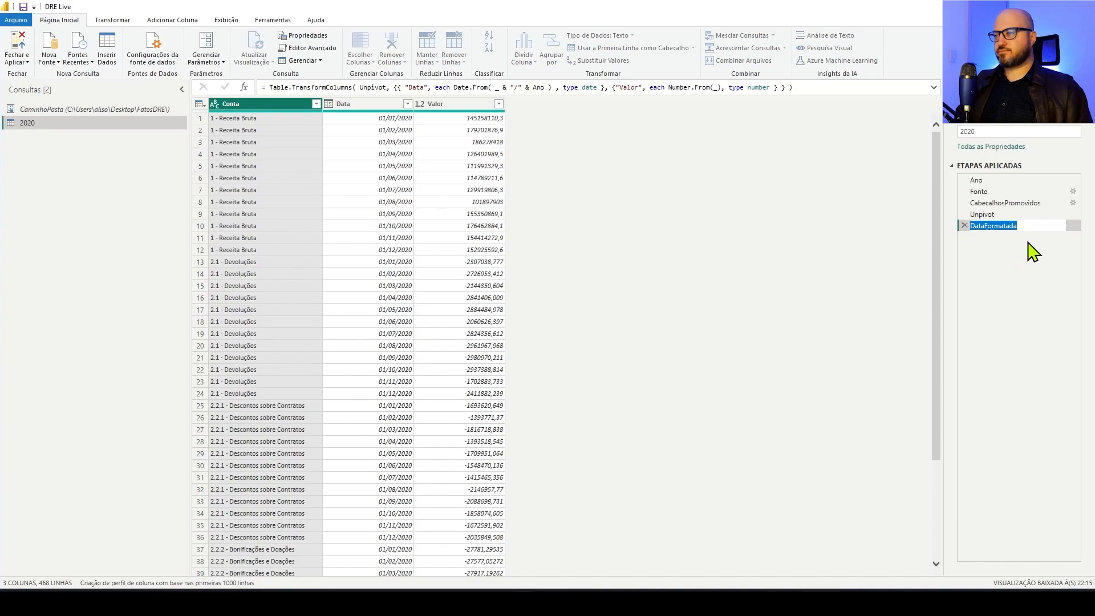
{"action": "type", "text": "Colunas"}
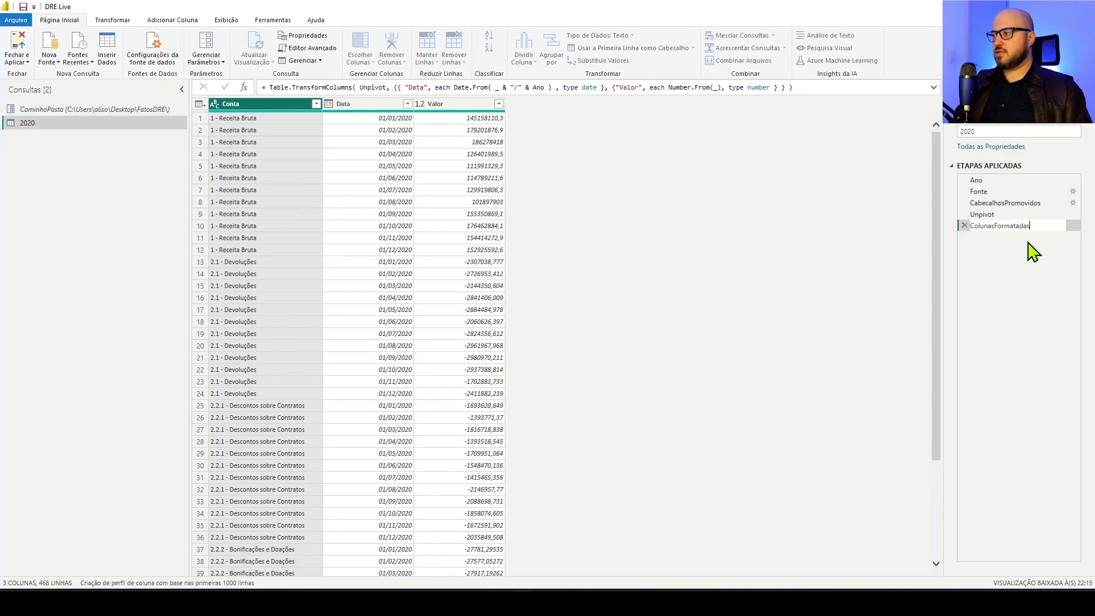
{"action": "type", "text": "Formatadas"}
{"action": "key", "text": "Return"}
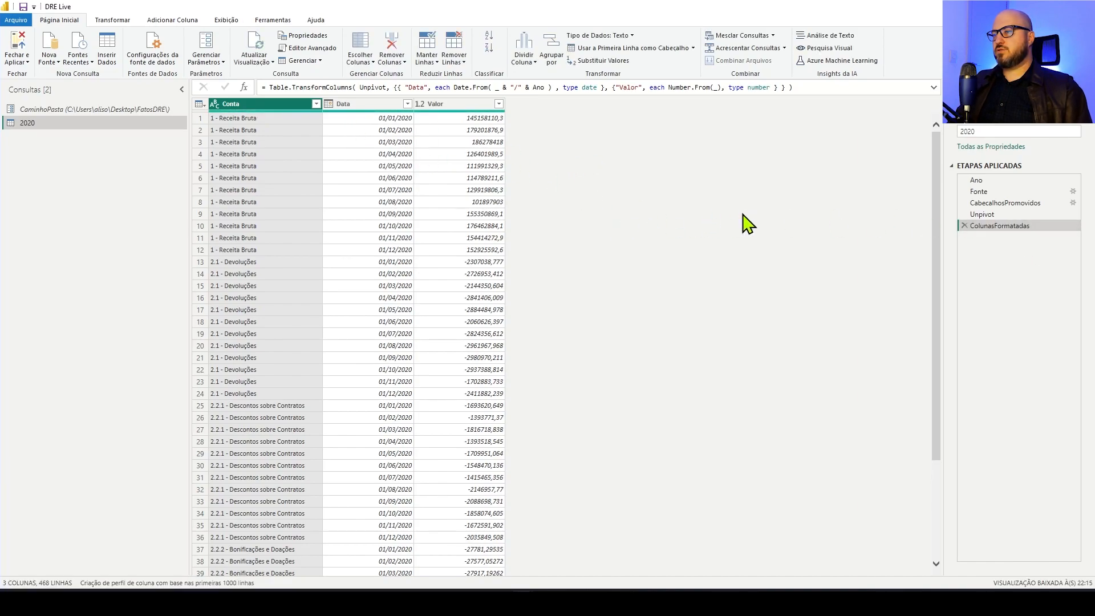
Look through the formatted rows and rename the 2020 query as fxTrataCsvs
{"action": "scroll", "coordinate": [453, 257], "scroll_direction": "down", "scroll_amount": 20}
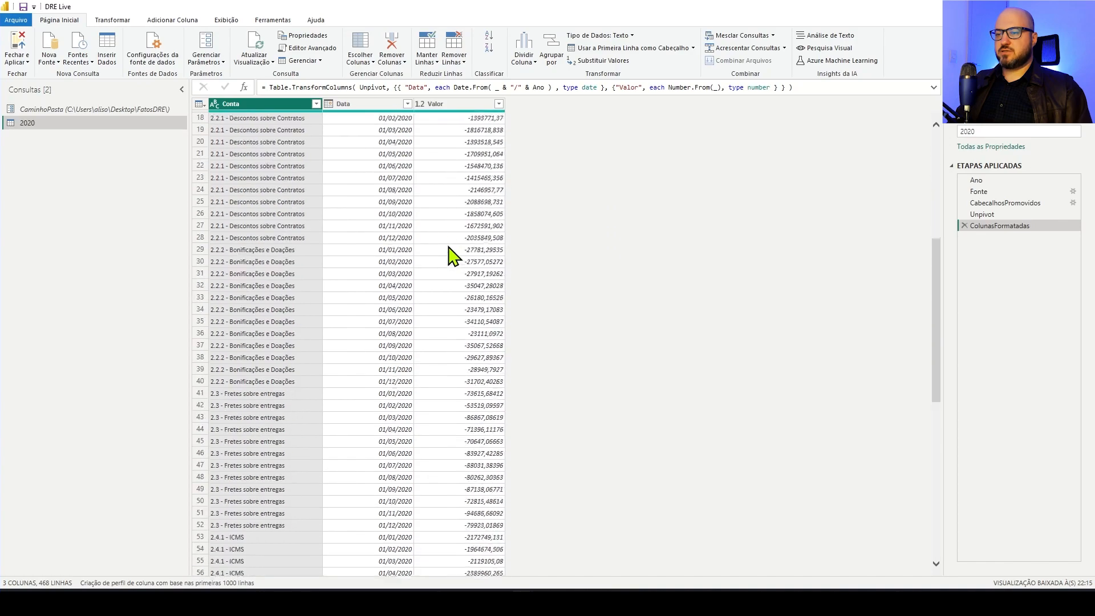
{"action": "scroll", "coordinate": [453, 257], "scroll_direction": "up", "scroll_amount": 15}
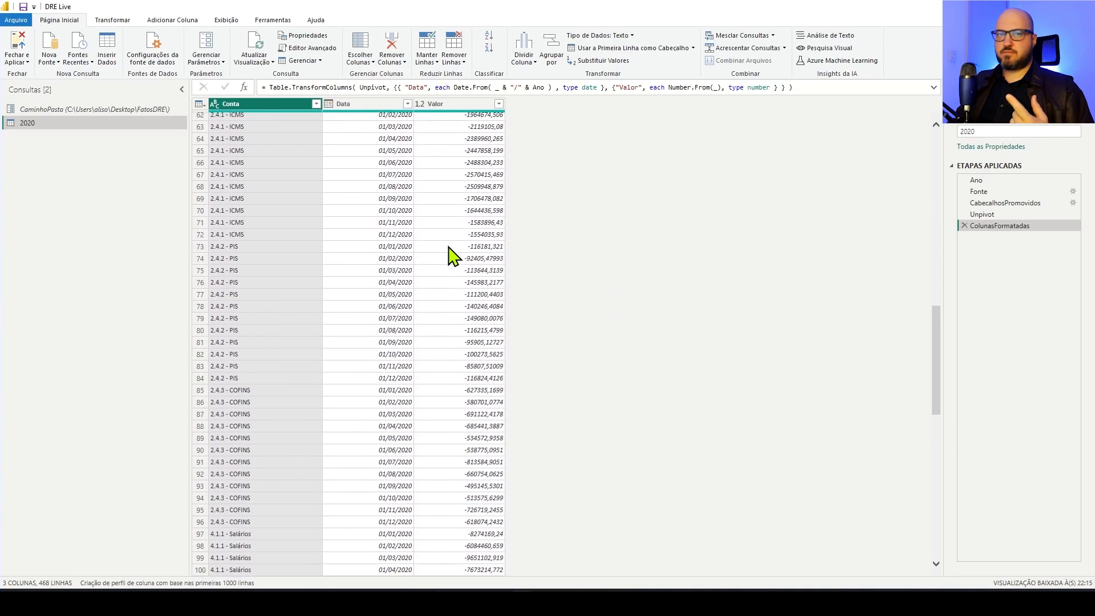
{"action": "scroll", "coordinate": [453, 257], "scroll_direction": "up", "scroll_amount": 15}
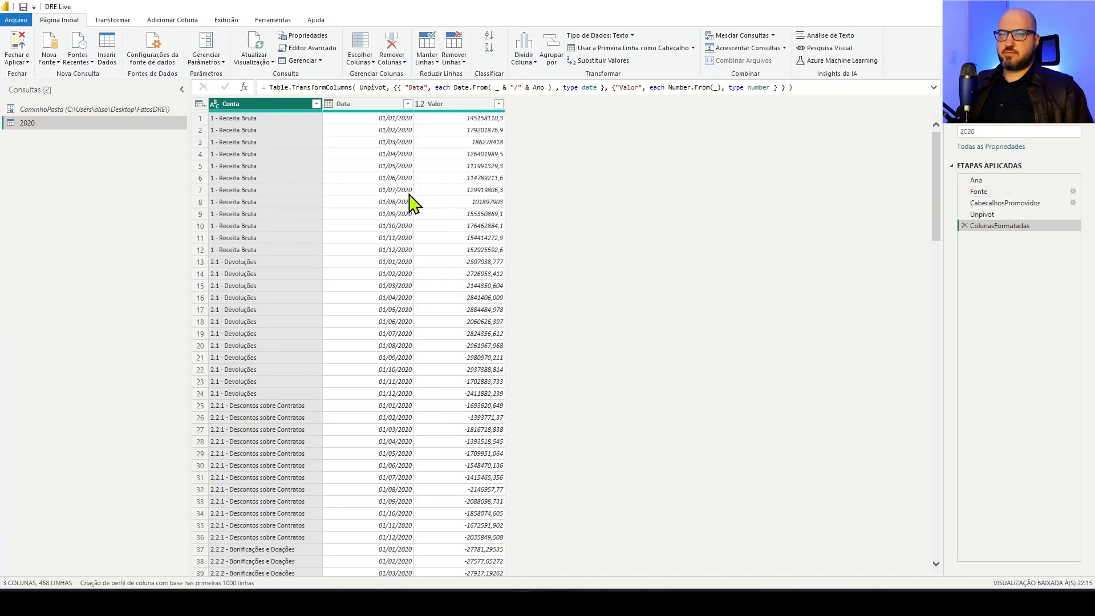
{"action": "left_click", "coordinate": [970, 132]}
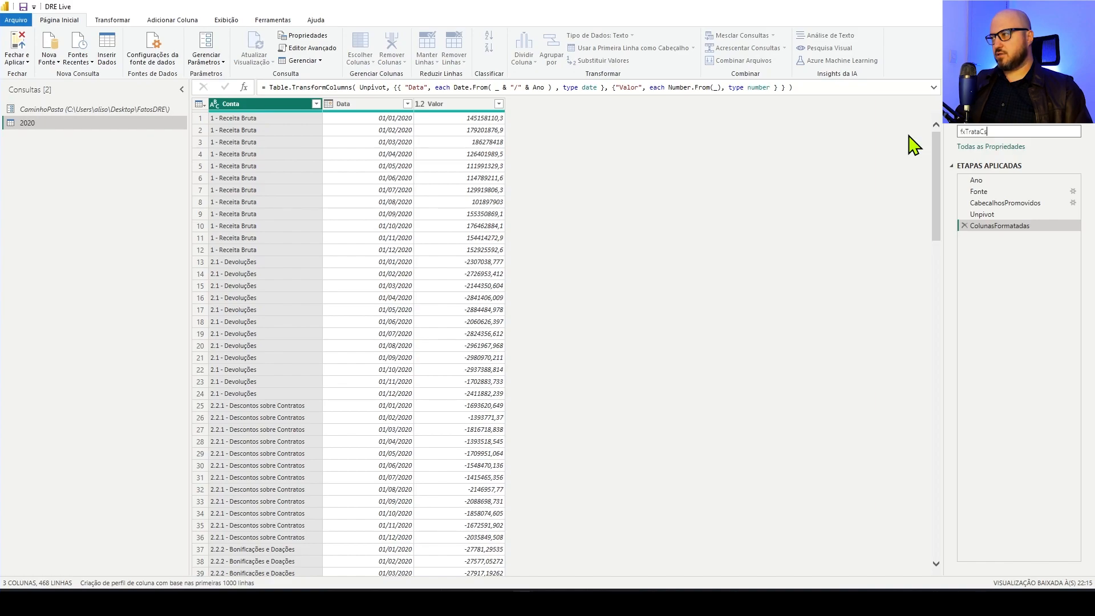
{"action": "key", "text": "Return"}
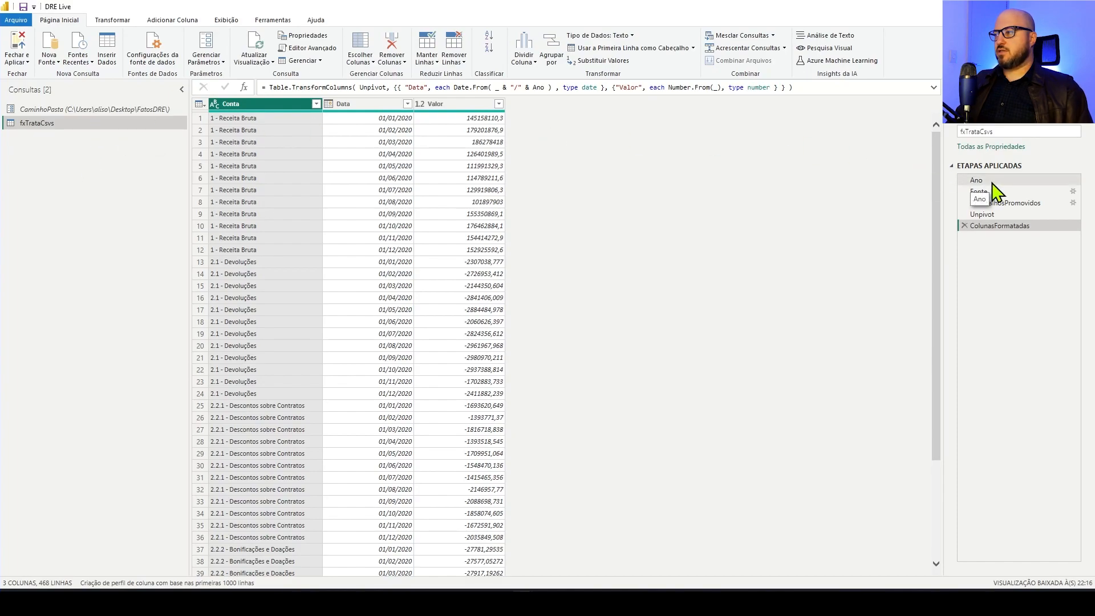
Turn the query's M code into a function by adding the line ( Ano as text )=> above let
{"action": "left_click", "coordinate": [330, 61]}
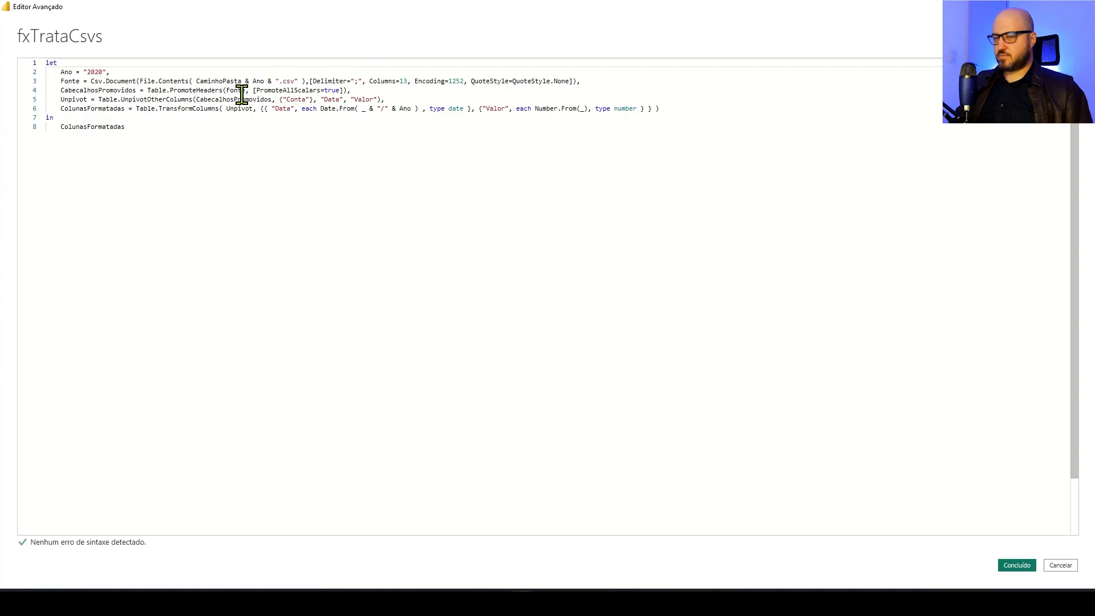
{"action": "key", "text": "ctrl+shift+plus"}
{"action": "key", "text": "ctrl+shift+plus"}
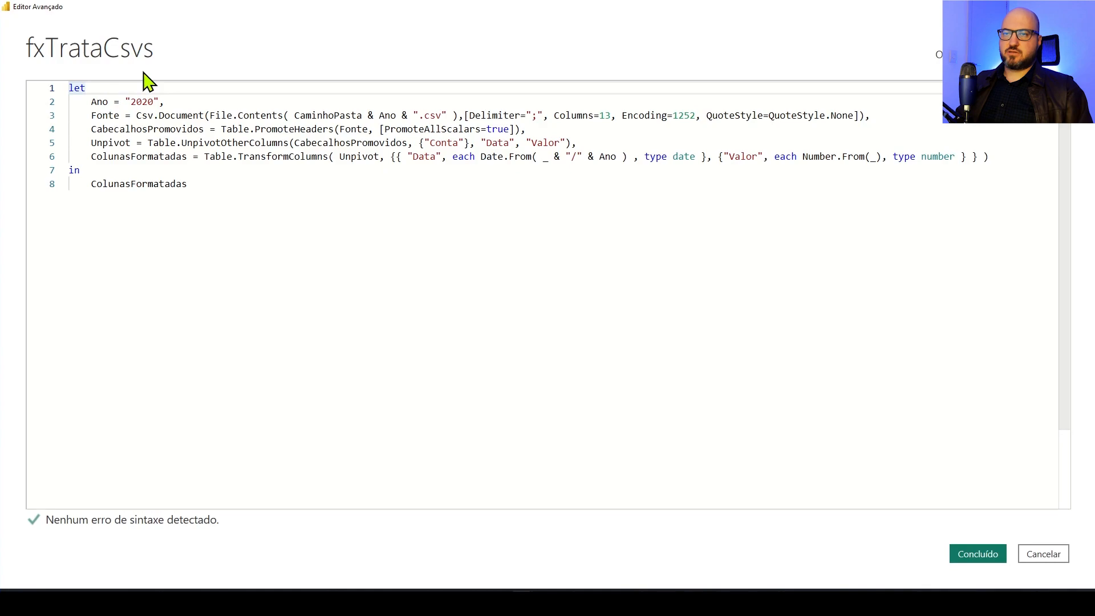
{"action": "key", "text": "Return"}
{"action": "key", "text": "Up"}
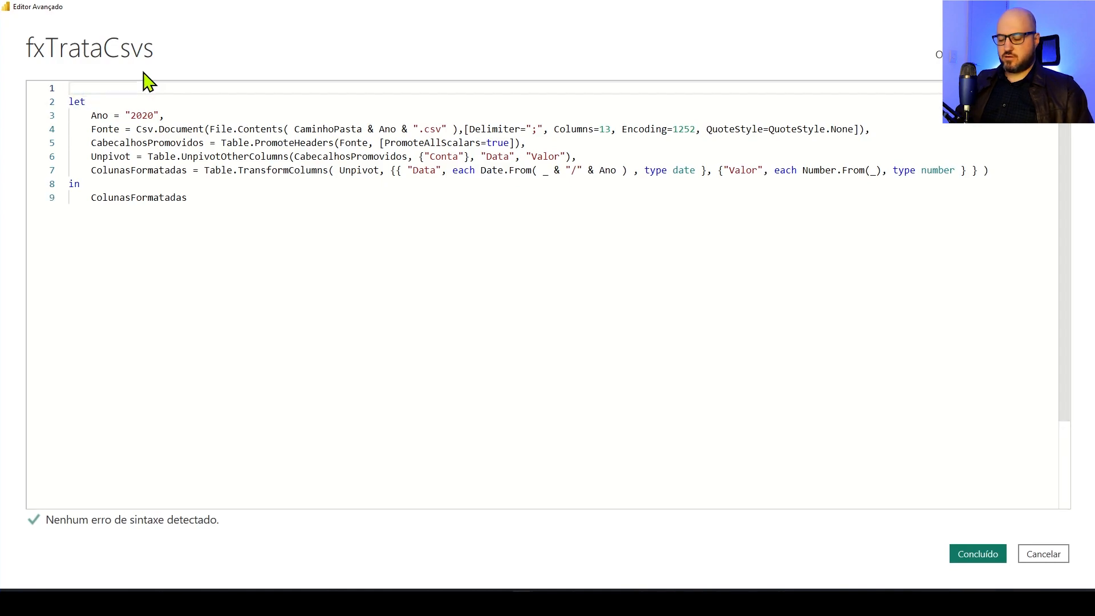
{"action": "type", "text": "("}
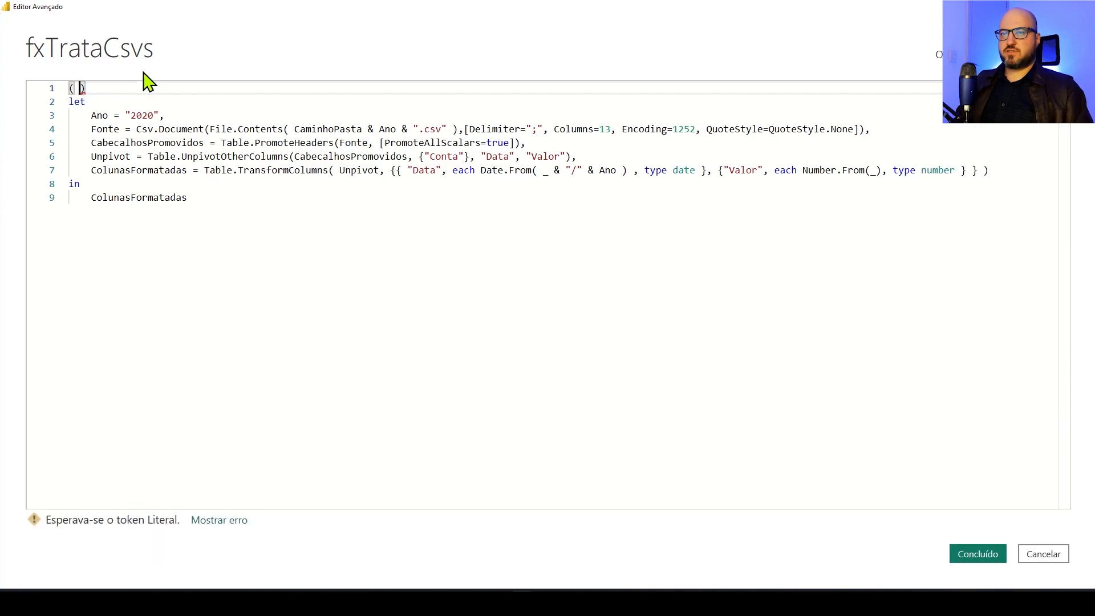
{"action": "type", "text": " Ano as "}
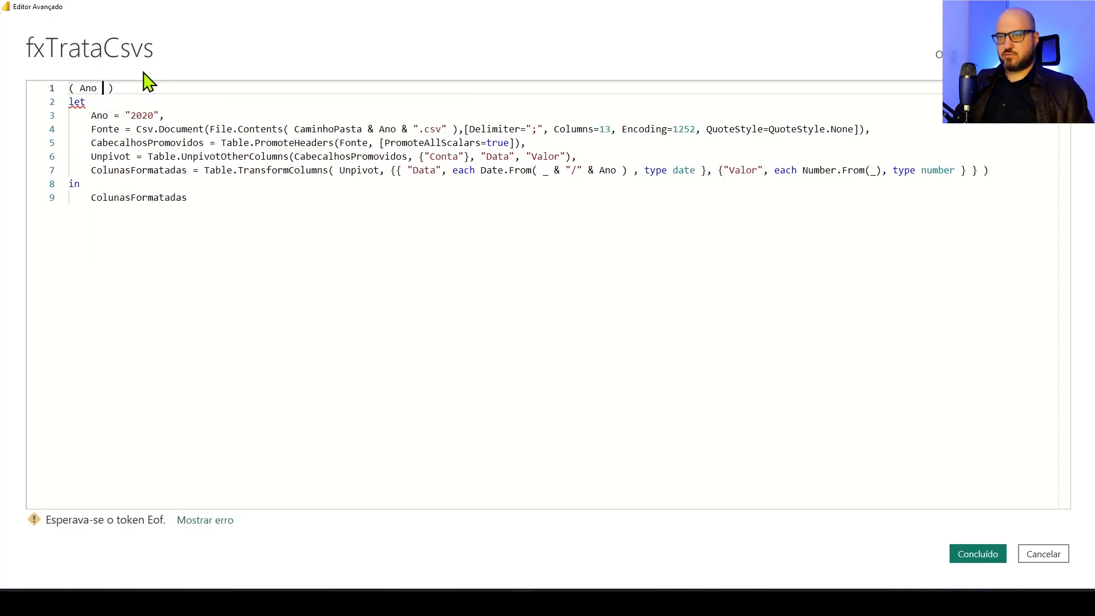
{"action": "type", "text": "text"}
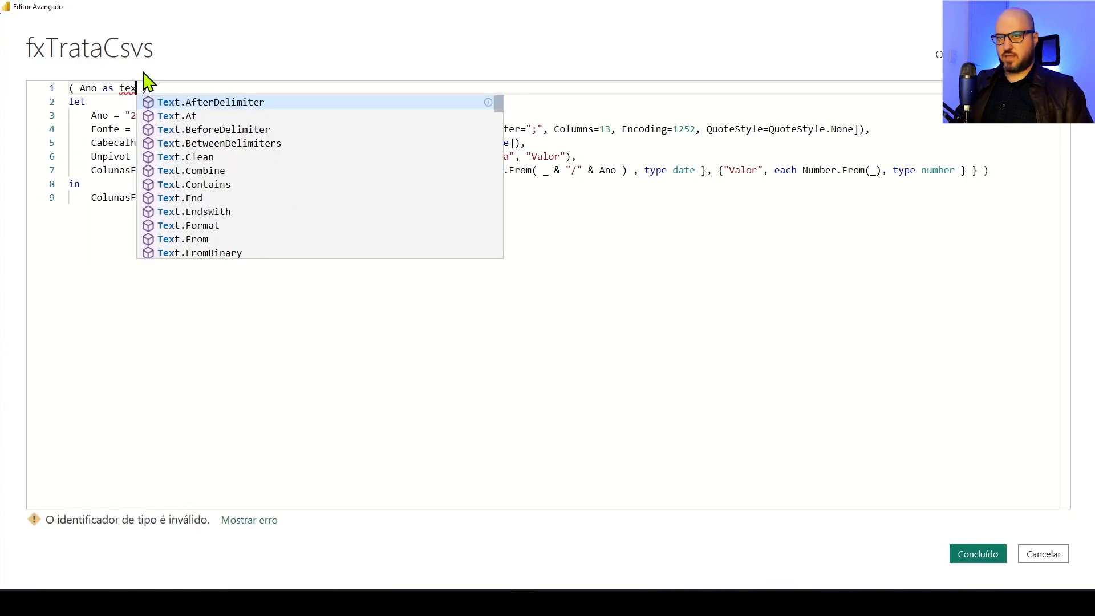
{"action": "type", "text": " )"}
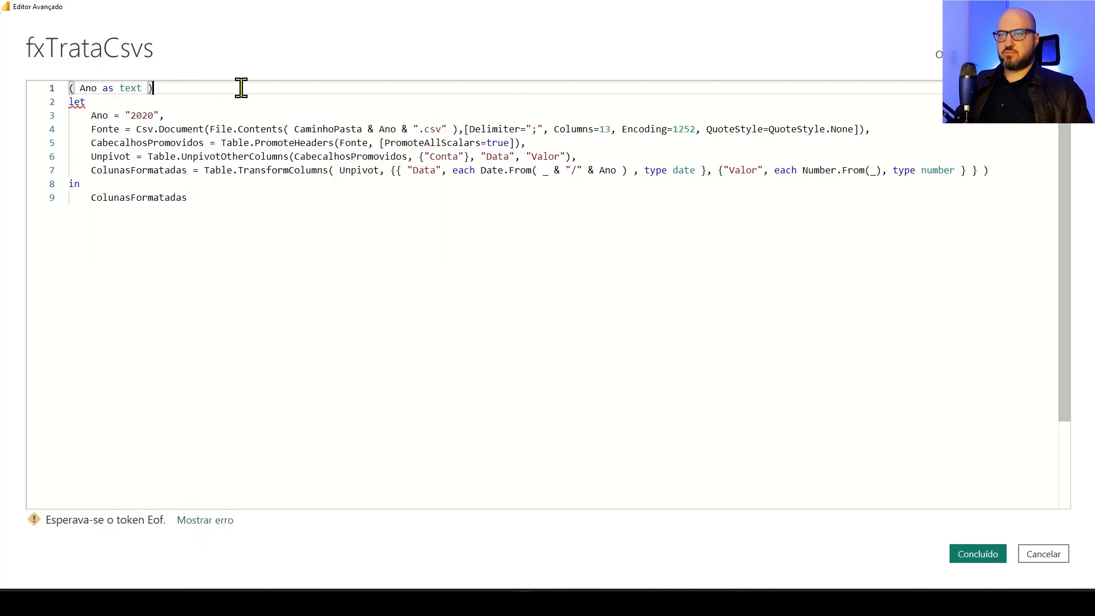
{"action": "type", "text": "=>"}
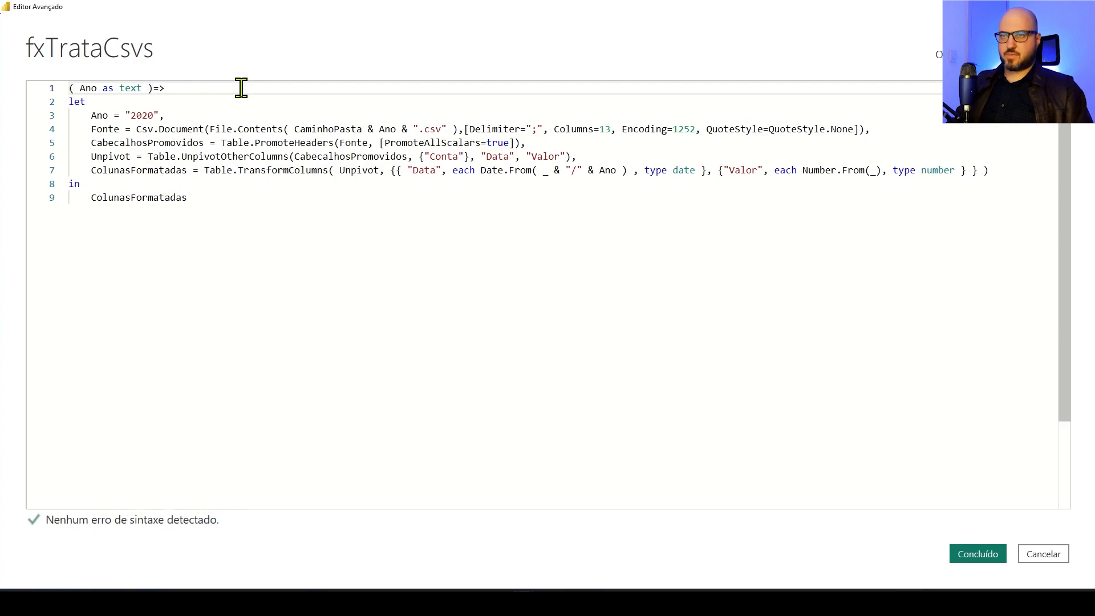
Comment out the fixed Ano = "2020" line with // and save the function code
{"action": "left_click", "coordinate": [91, 114]}
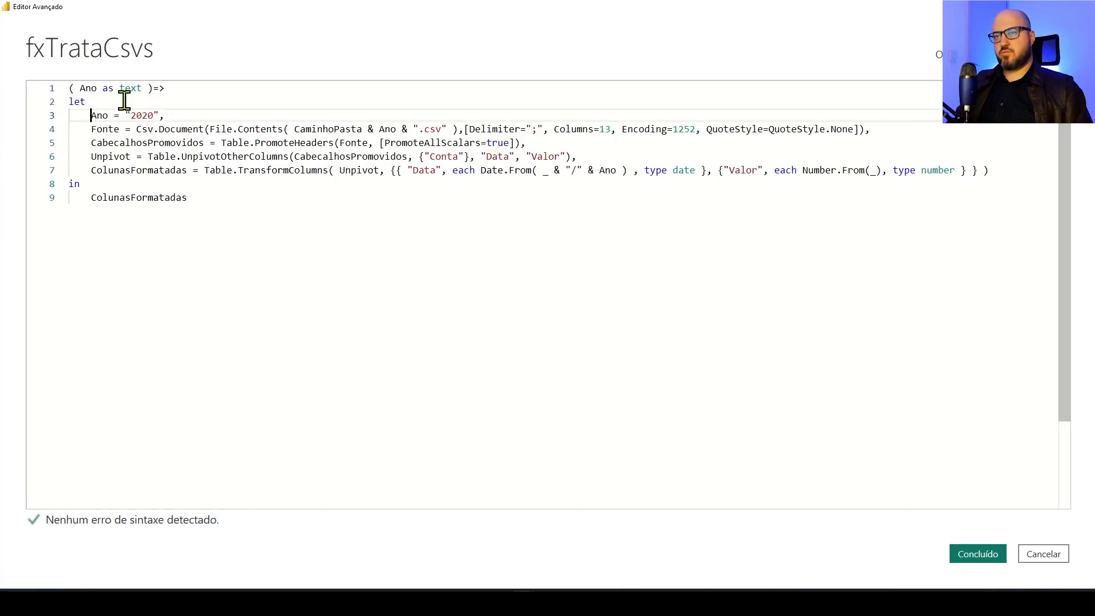
{"action": "type", "text": "//"}
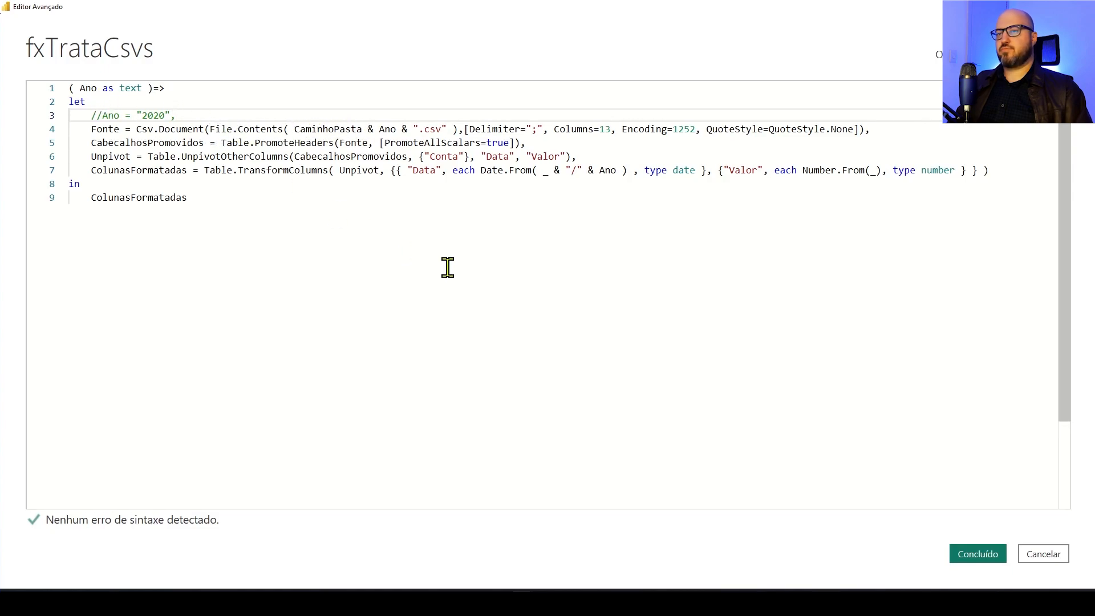
{"action": "left_click", "coordinate": [976, 556]}
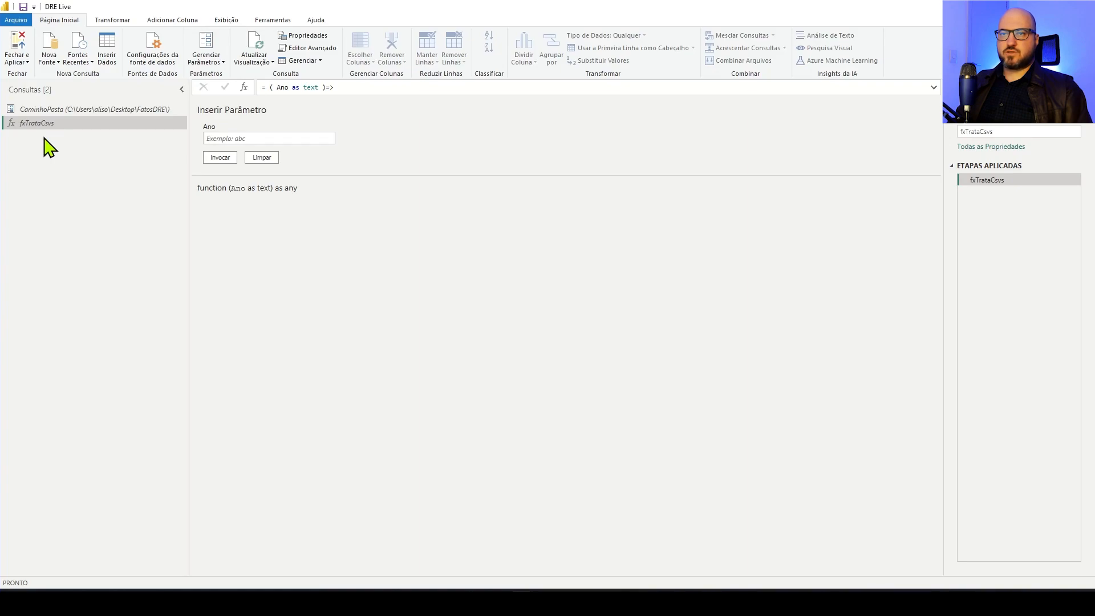
Create a new query from a folder source using the CaminhoPasta parameter as the path, and load its file list for transformation
{"action": "left_click", "coordinate": [51, 64]}
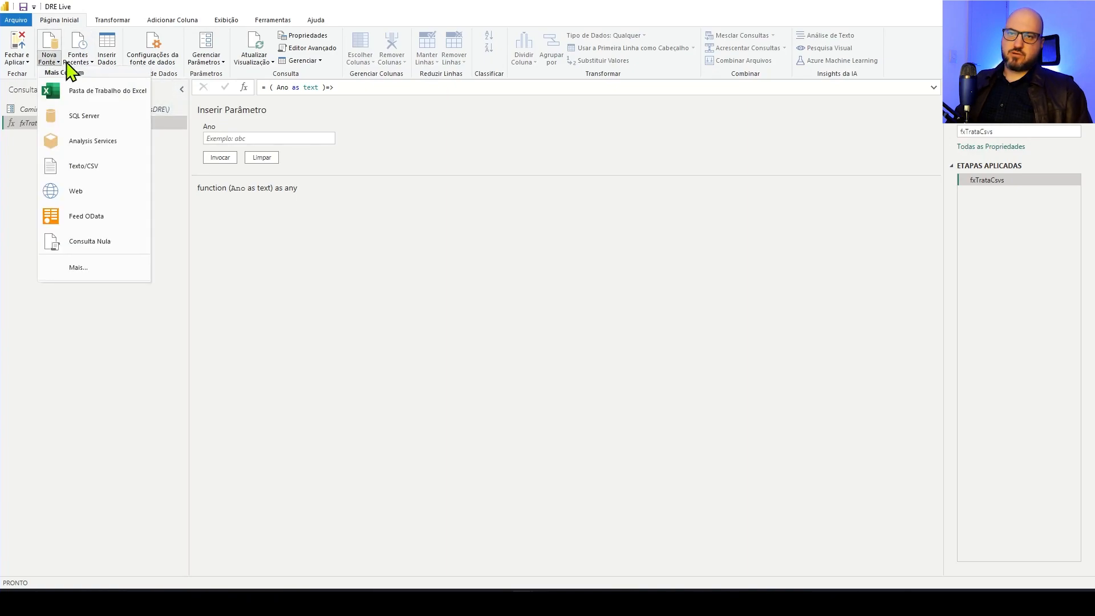
{"action": "left_click", "coordinate": [94, 269]}
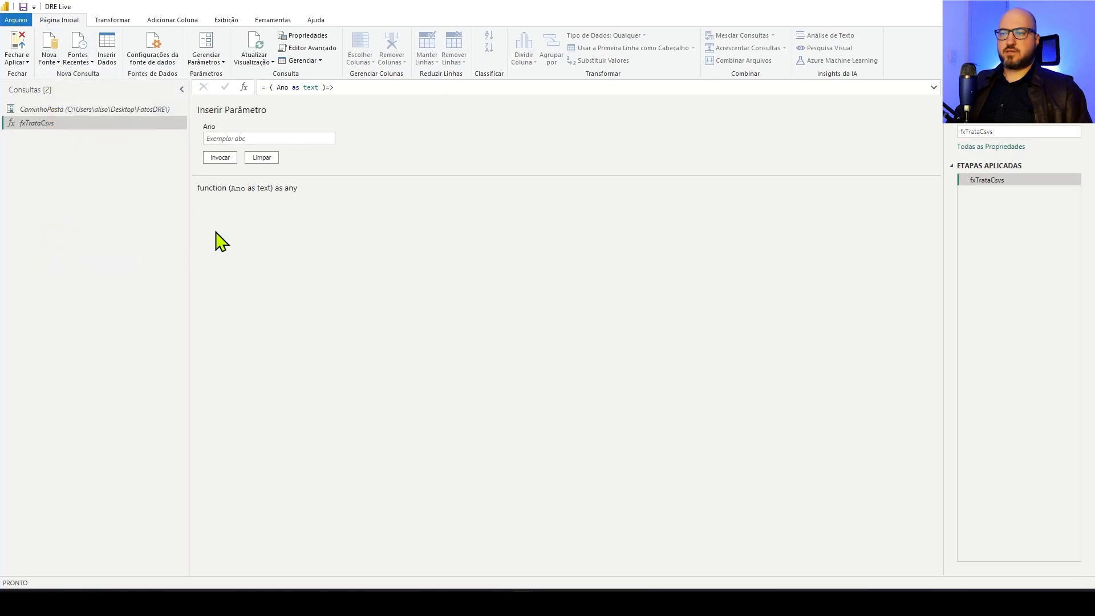
{"action": "left_click", "coordinate": [506, 239]}
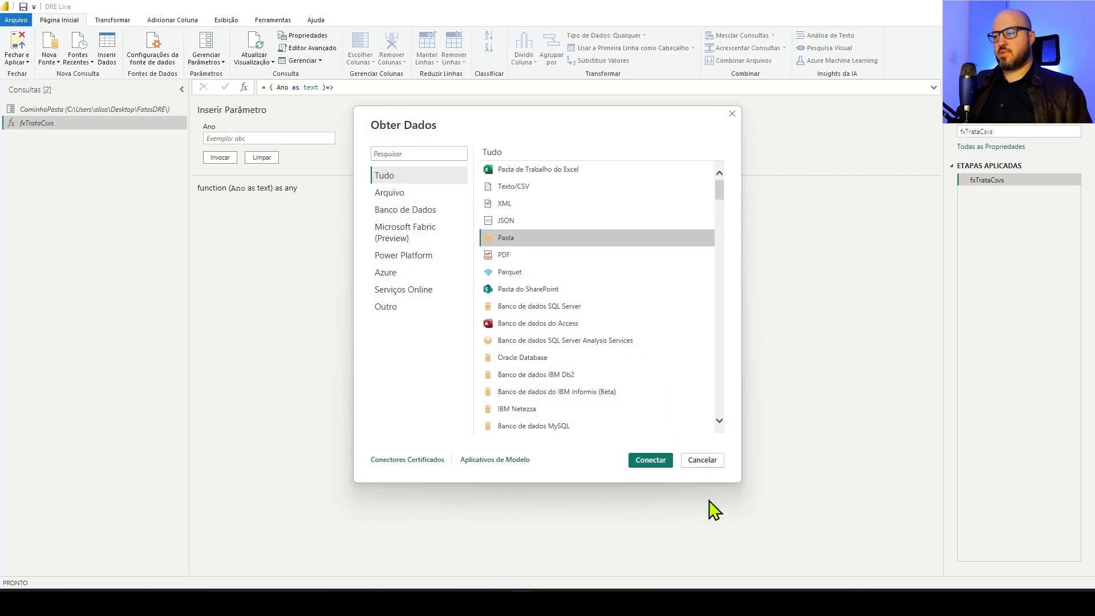
{"action": "left_click", "coordinate": [659, 461]}
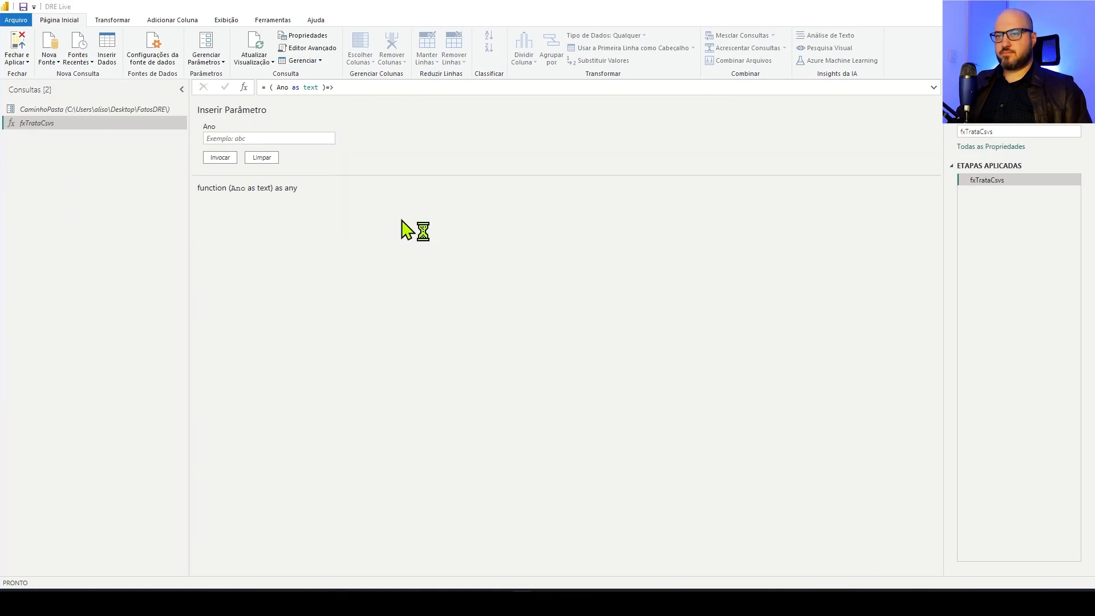
{"action": "left_click", "coordinate": [376, 283]}
{"action": "left_click", "coordinate": [401, 309]}
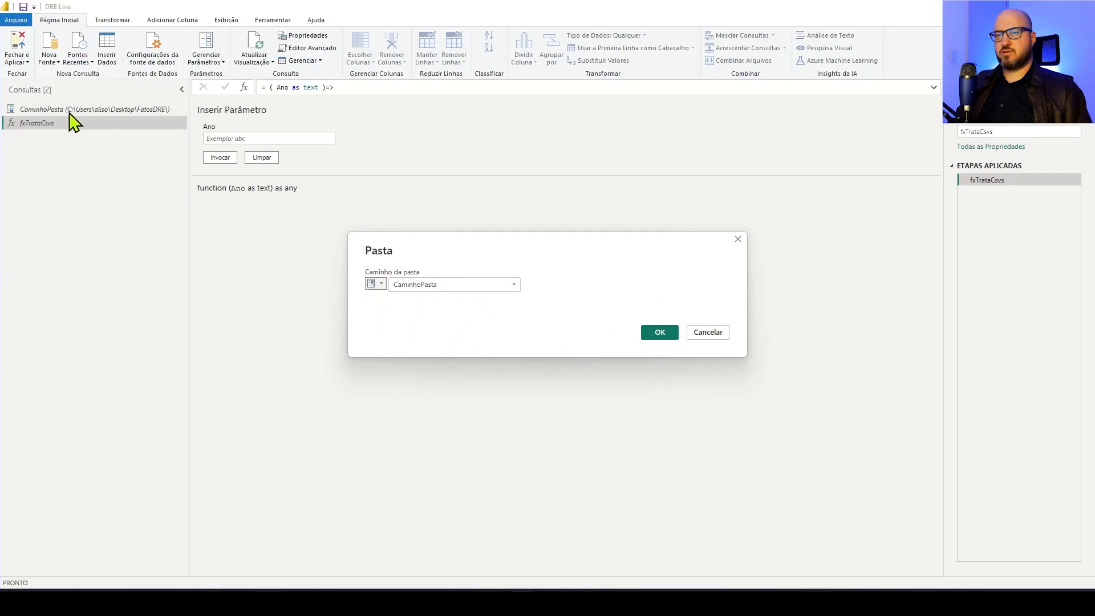
{"action": "left_click", "coordinate": [668, 333]}
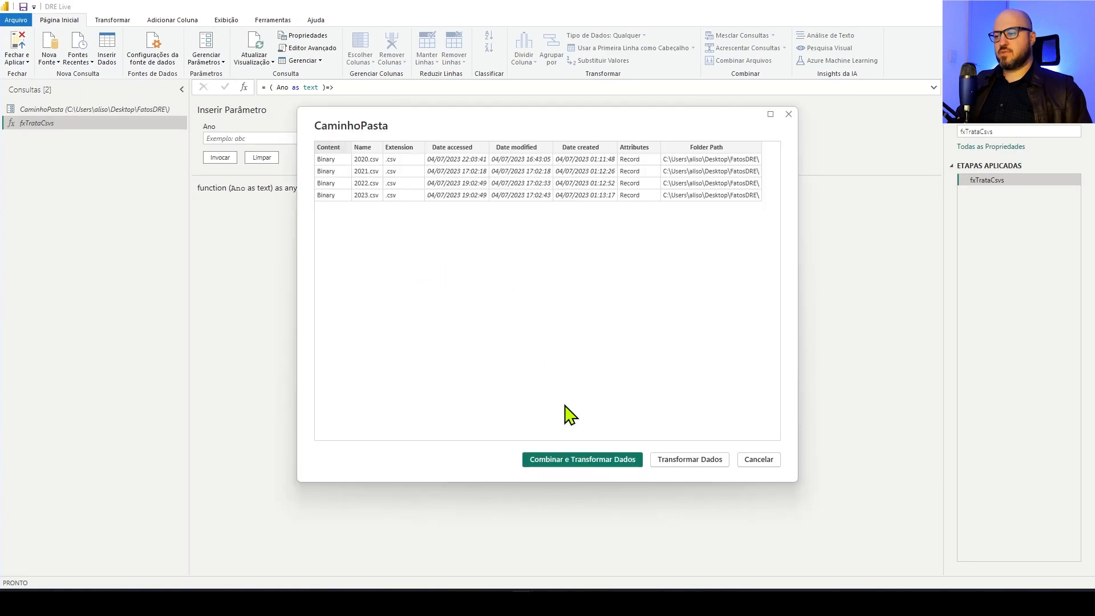
{"action": "left_click", "coordinate": [691, 458]}
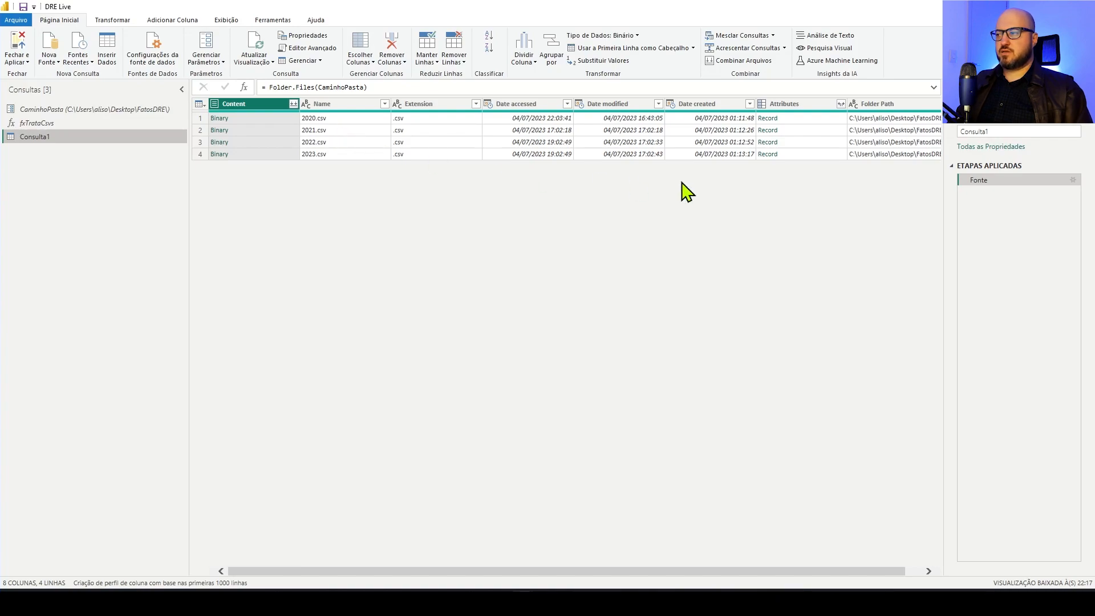
Insert a step after Fonte and begin its formula with Table.AddColumn( Fonte, "Dados", each fxTrataCsvs( )
{"action": "right_click", "coordinate": [1001, 181]}
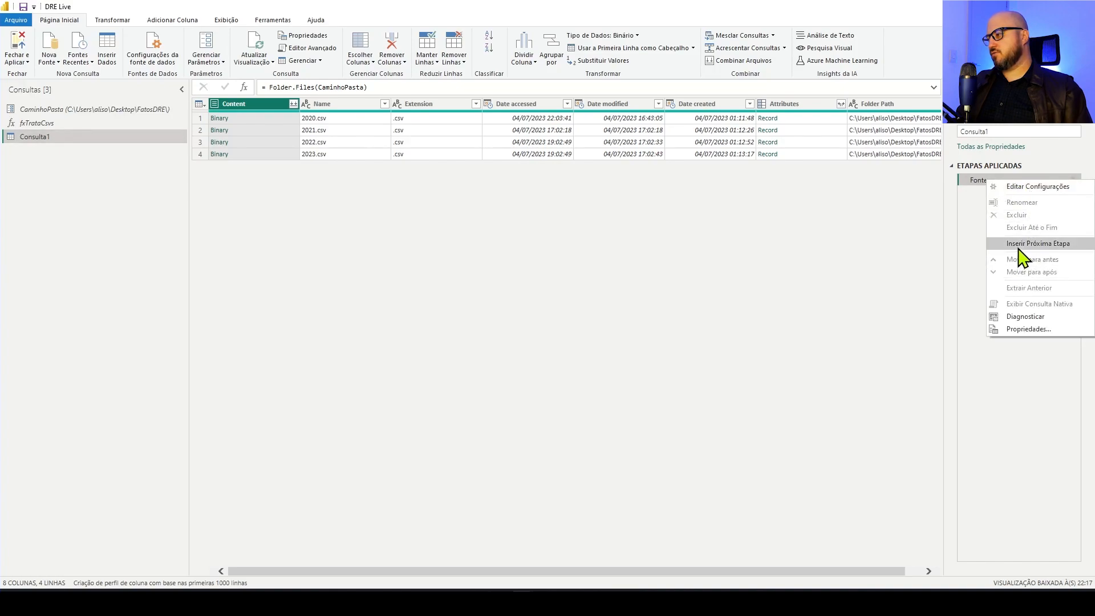
{"action": "left_click", "coordinate": [1014, 246]}
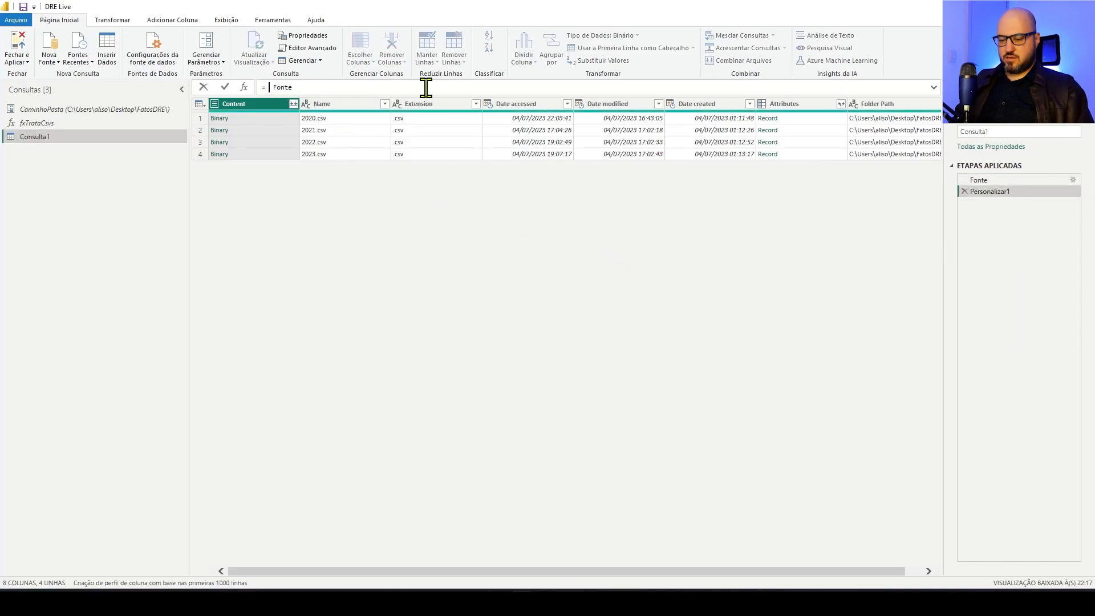
{"action": "type", "text": "Table.AddColumn"}
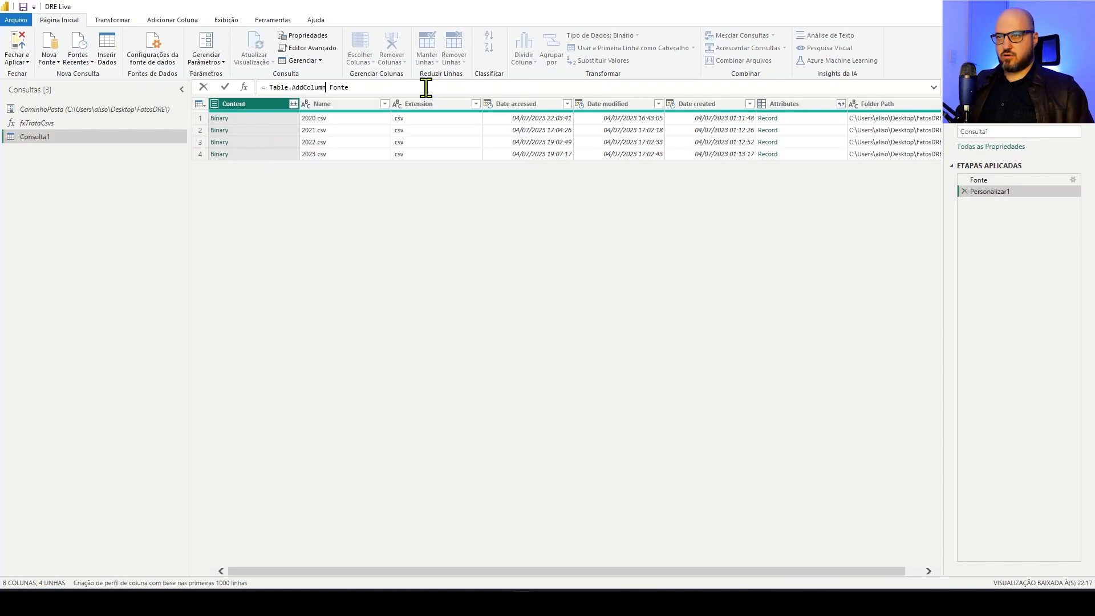
{"action": "type", "text": "("}
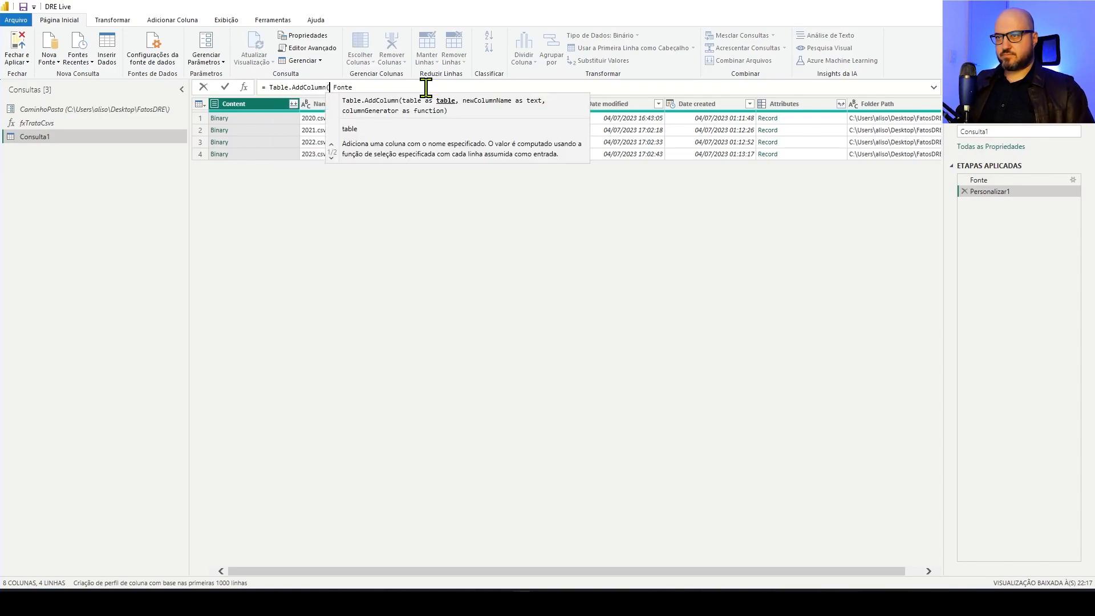
{"action": "key", "text": "End"}
{"action": "type", "text": ", "}
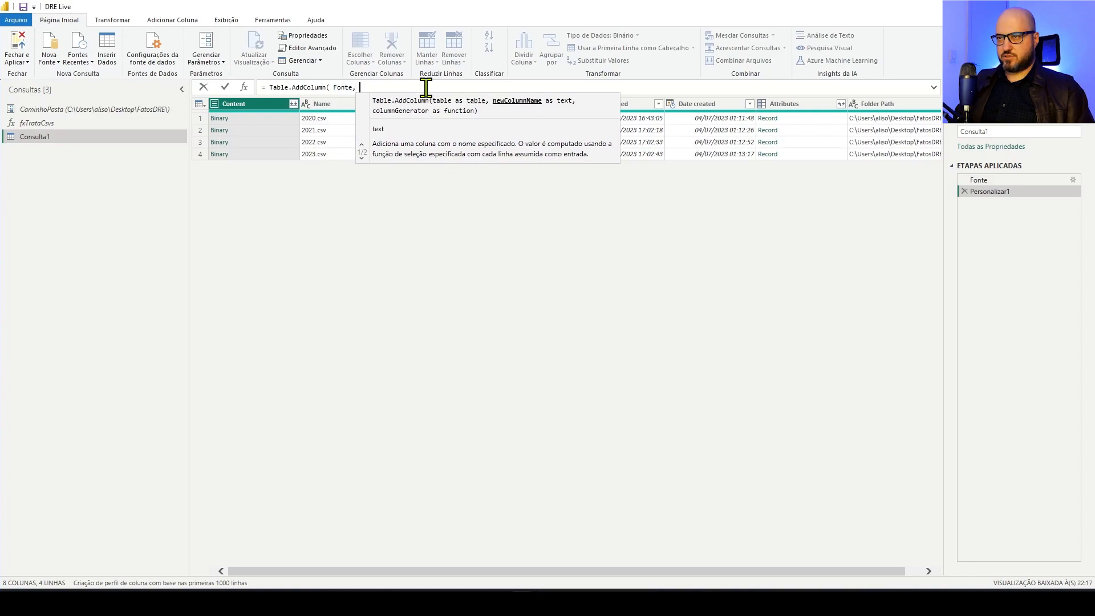
{"action": "type", "text": "\"\""}
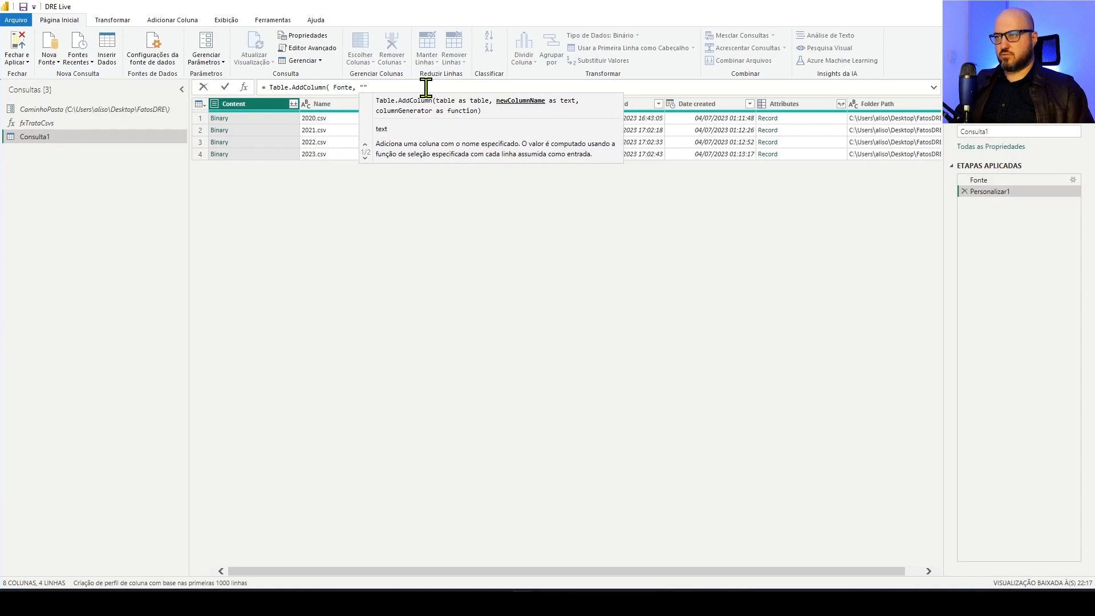
{"action": "type", "text": "Dados\""}
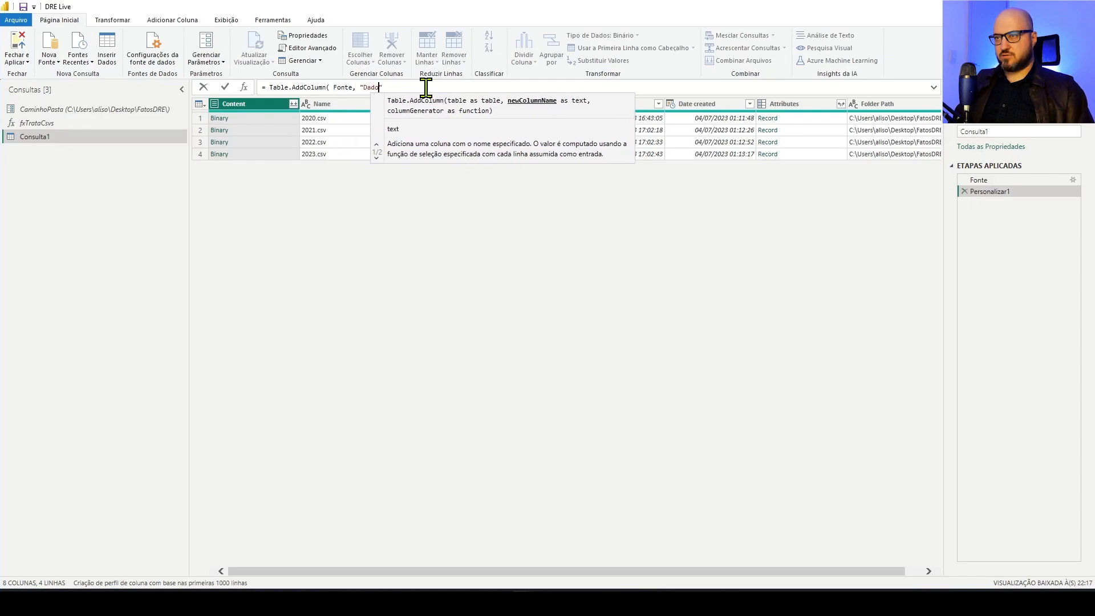
{"action": "type", "text": ", "}
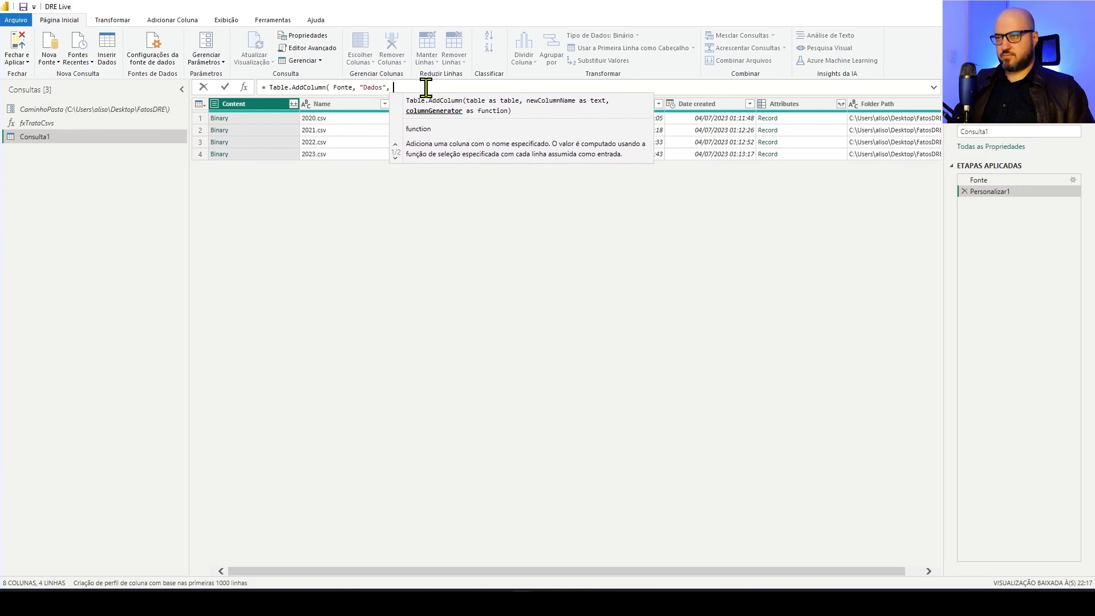
{"action": "type", "text": "each "}
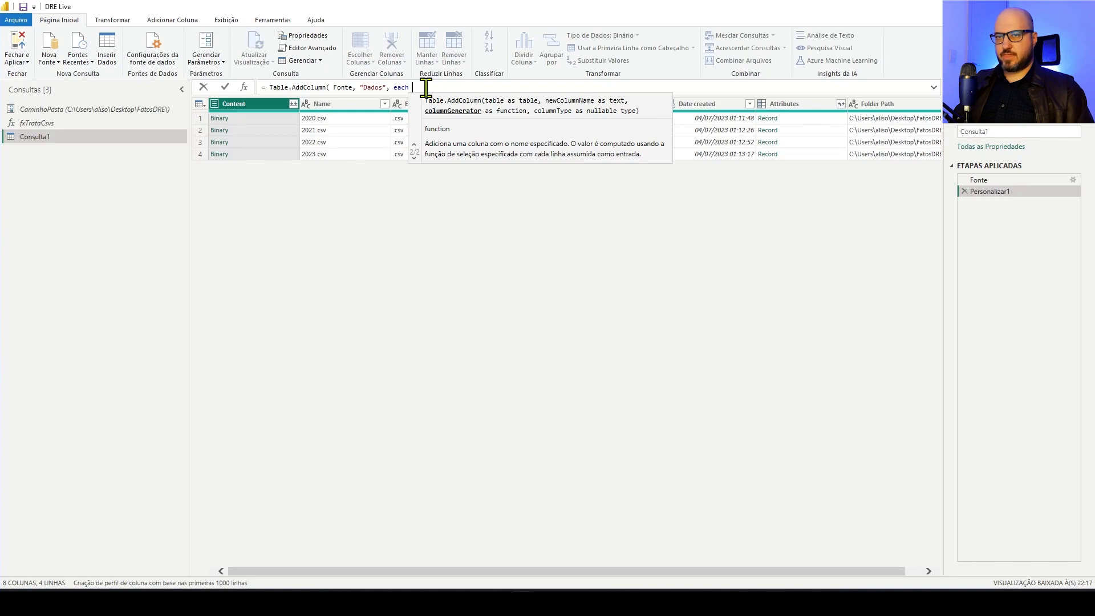
{"action": "type", "text": "fxTrataCsvs"}
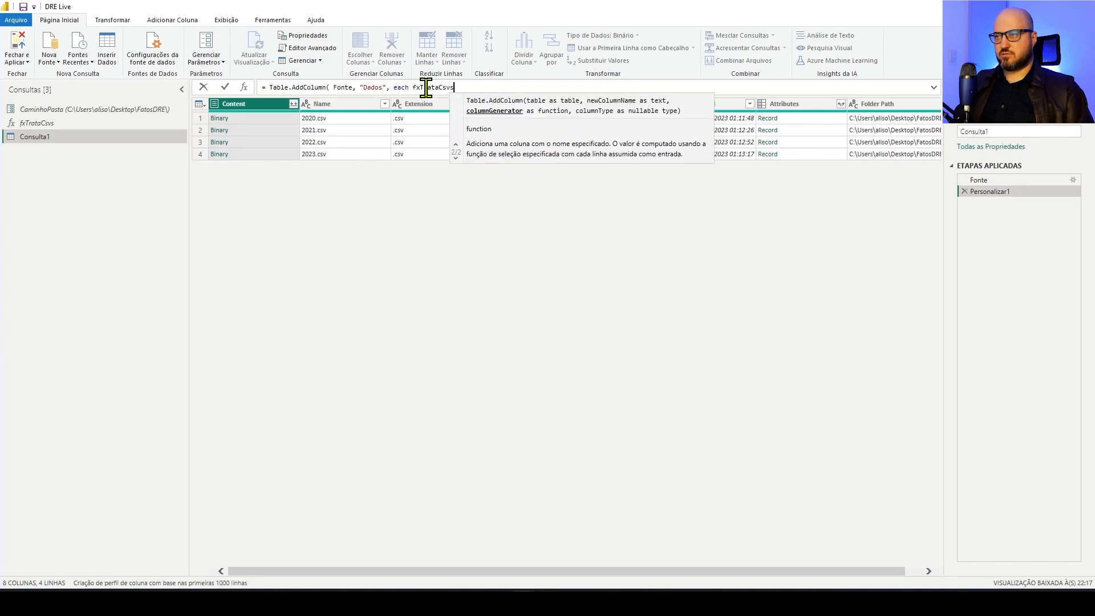
{"action": "type", "text": "("}
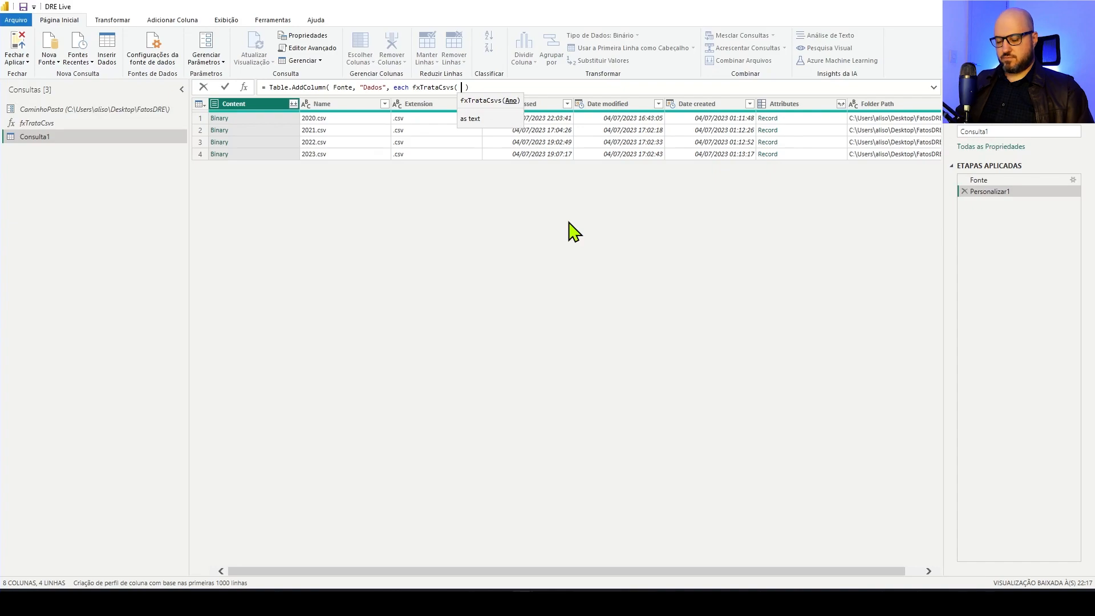
Pass Text.BeforeDelimiter([Name],".") as the fxTrataCsvs argument, then close and commit the Dados column formula
{"action": "type", "text": "Text."}
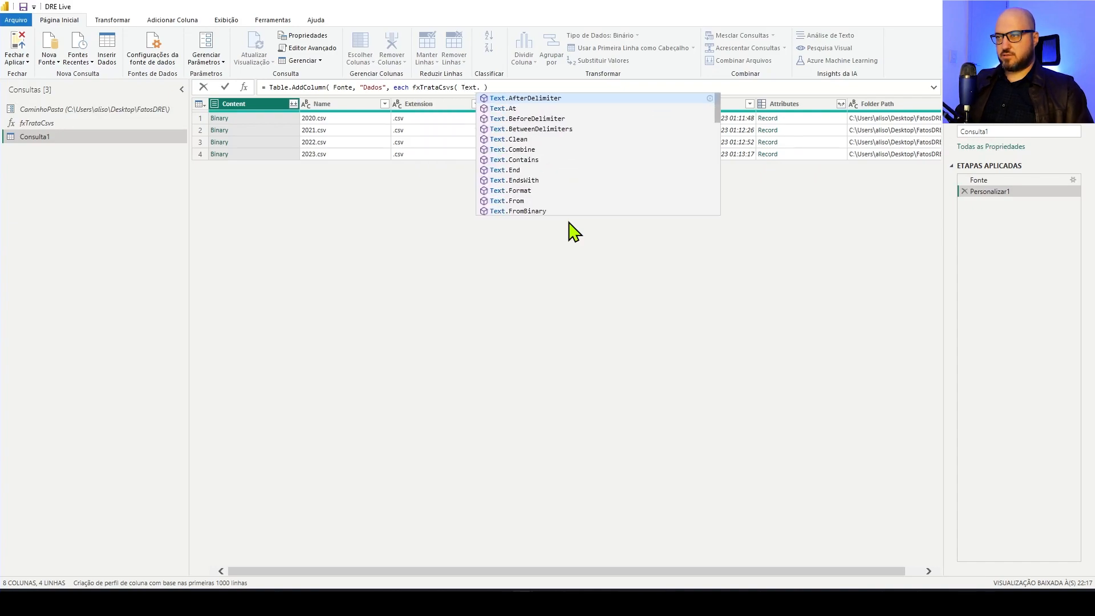
{"action": "type", "text": "Be"}
{"action": "key", "text": "Tab"}
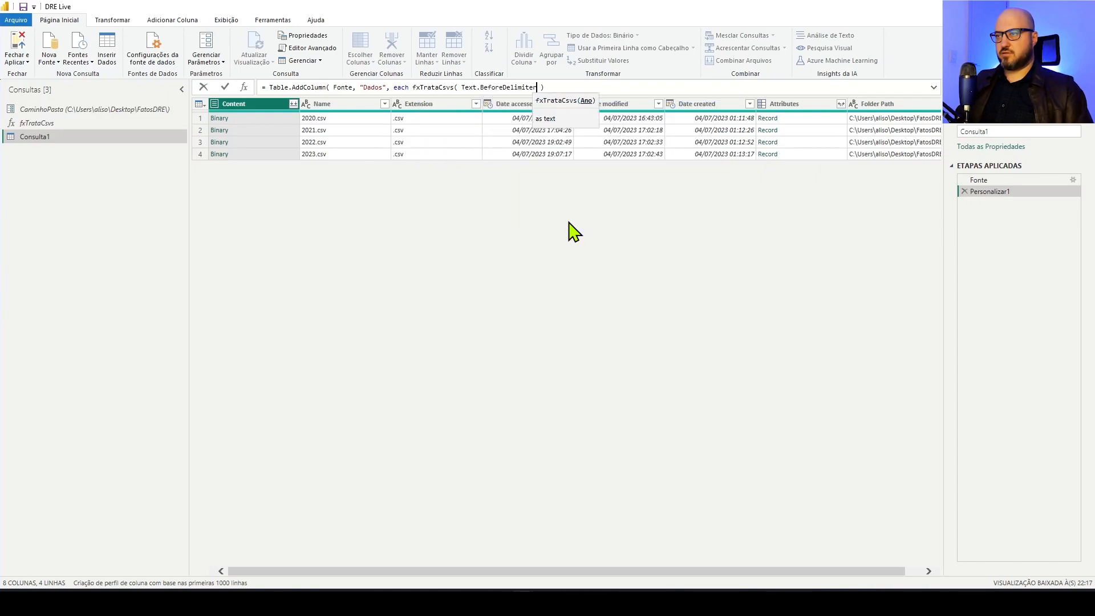
{"action": "type", "text": "("}
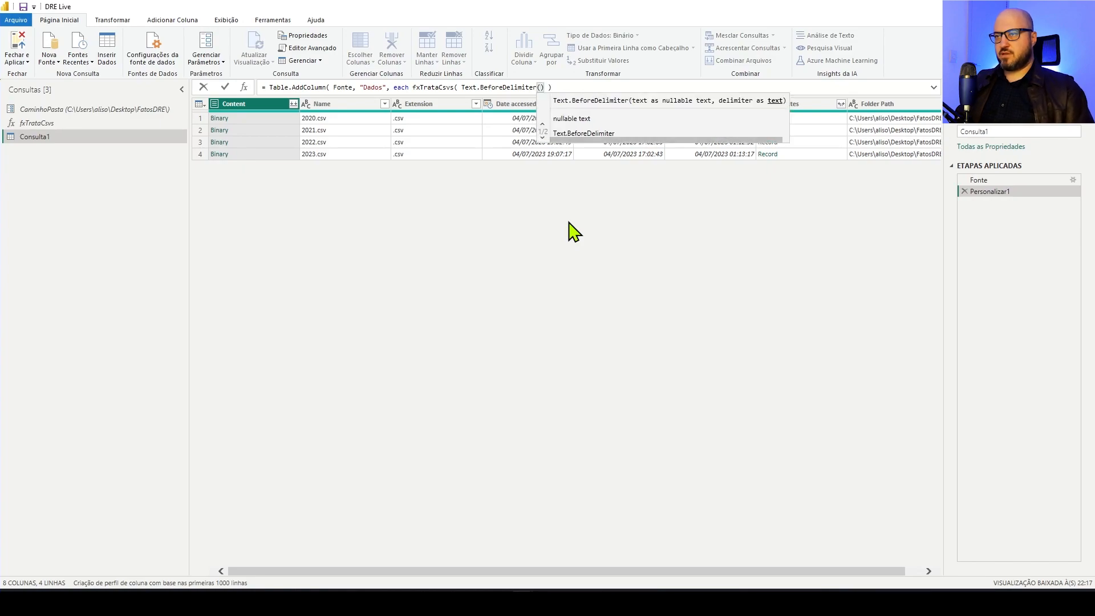
{"action": "type", "text": "[Name"}
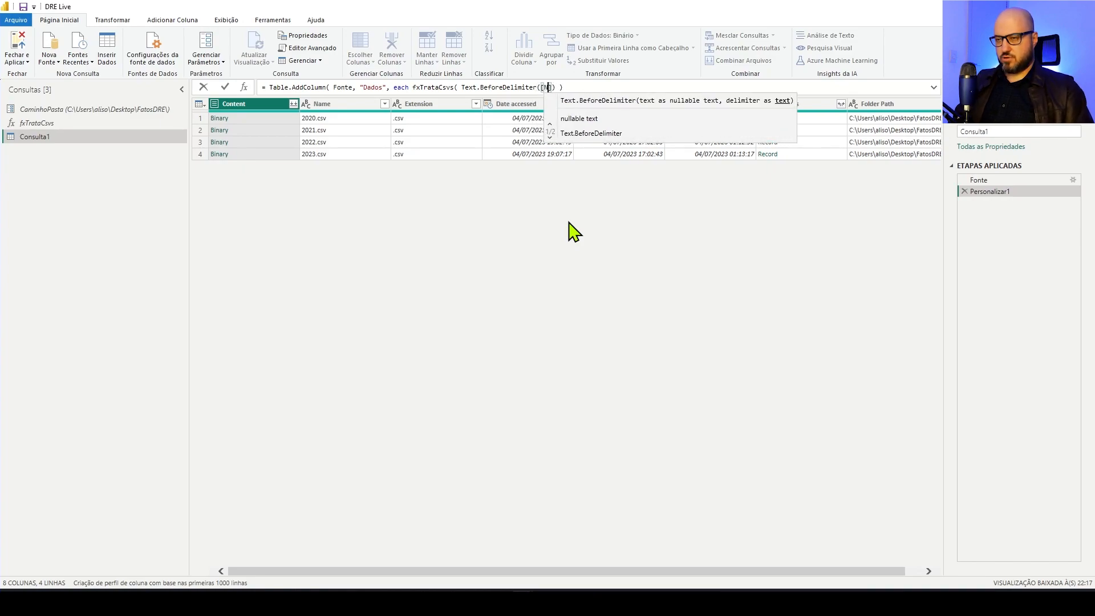
{"action": "type", "text": "]"}
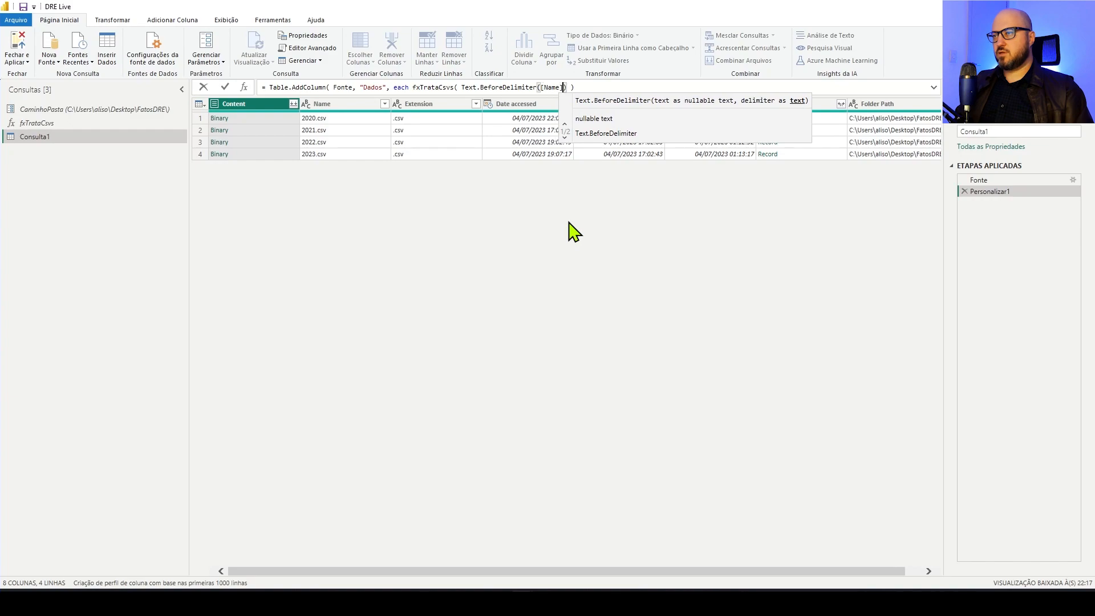
{"action": "type", "text": ","}
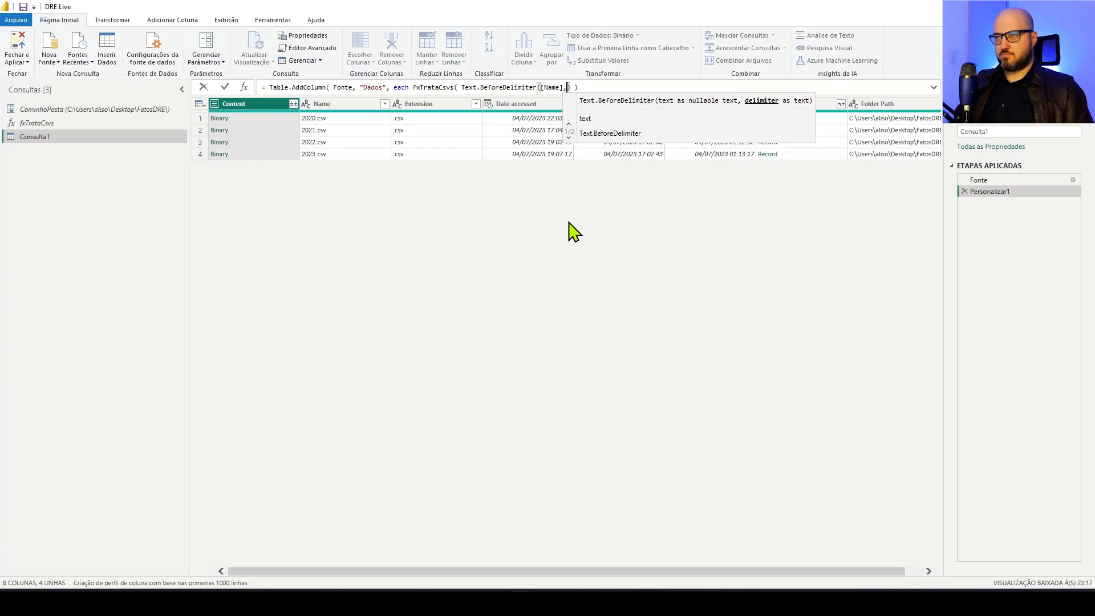
{"action": "type", "text": "\".\""}
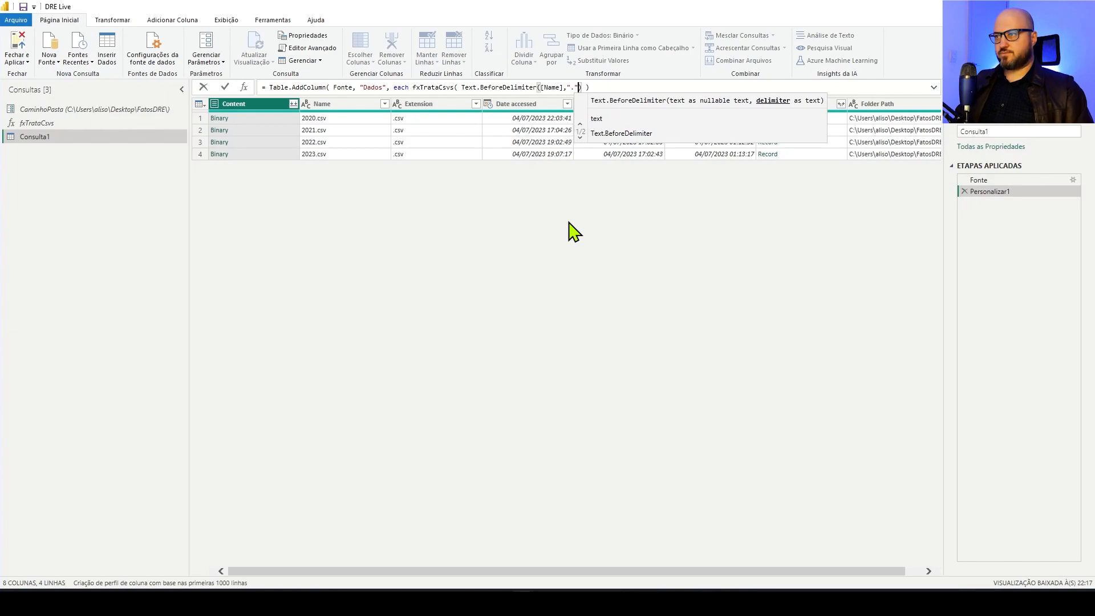
{"action": "key", "text": "Right"}
{"action": "key", "text": "Right"}
{"action": "key", "text": "Right"}
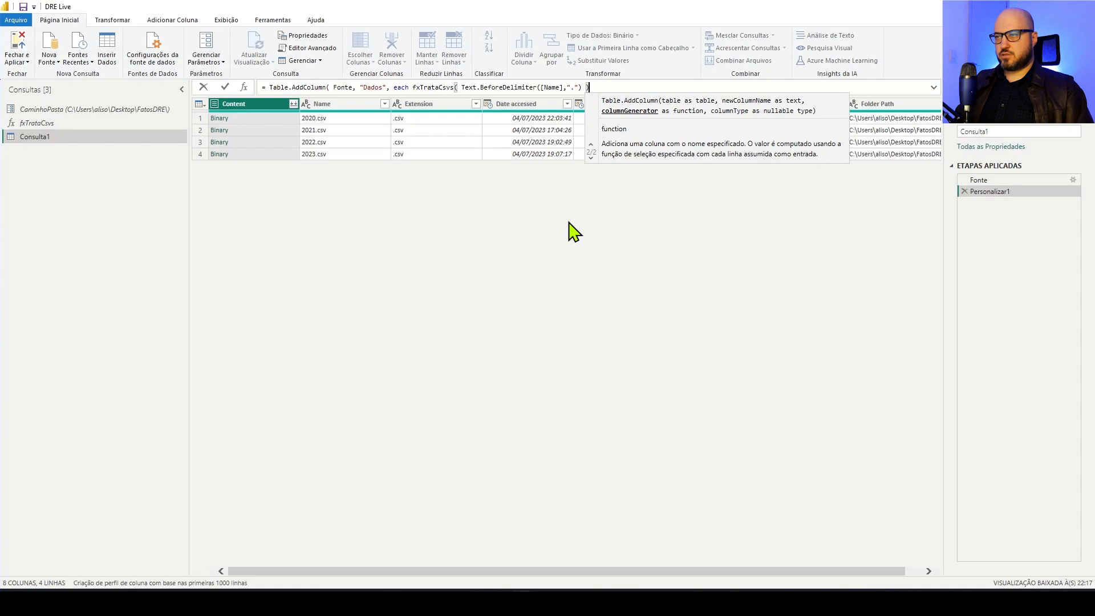
{"action": "type", "text": ",\".\")"}
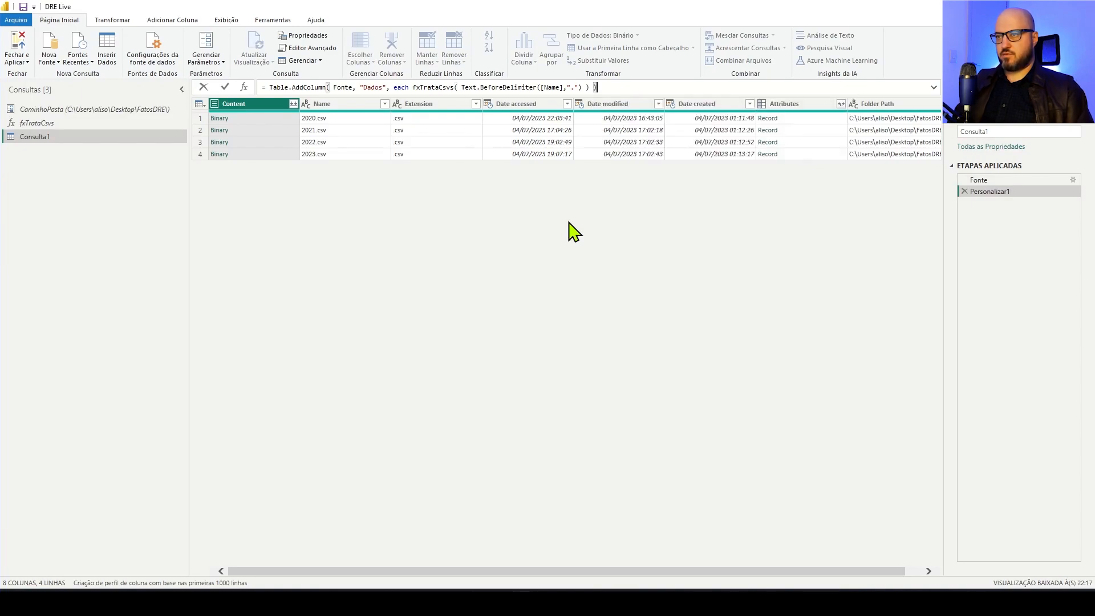
{"action": "key", "text": "Return"}
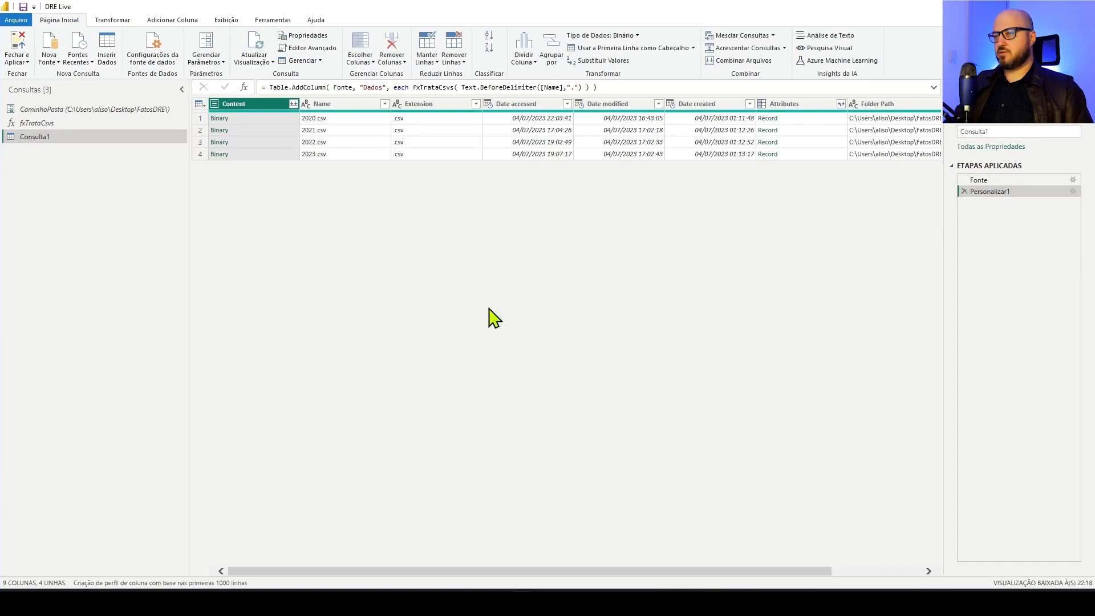
Preview the nested table of each of the four CSV files in the Dados column, enlarging the preview area
{"action": "left_click_drag", "start_coordinate": [679, 572], "coordinate": [873, 574]}
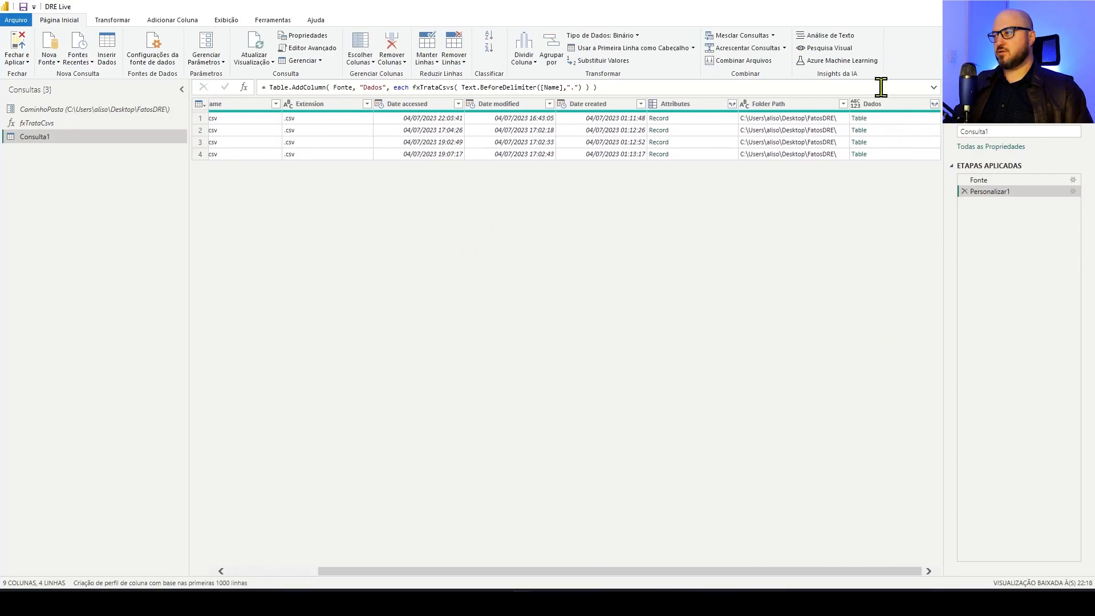
{"action": "left_click", "coordinate": [909, 120]}
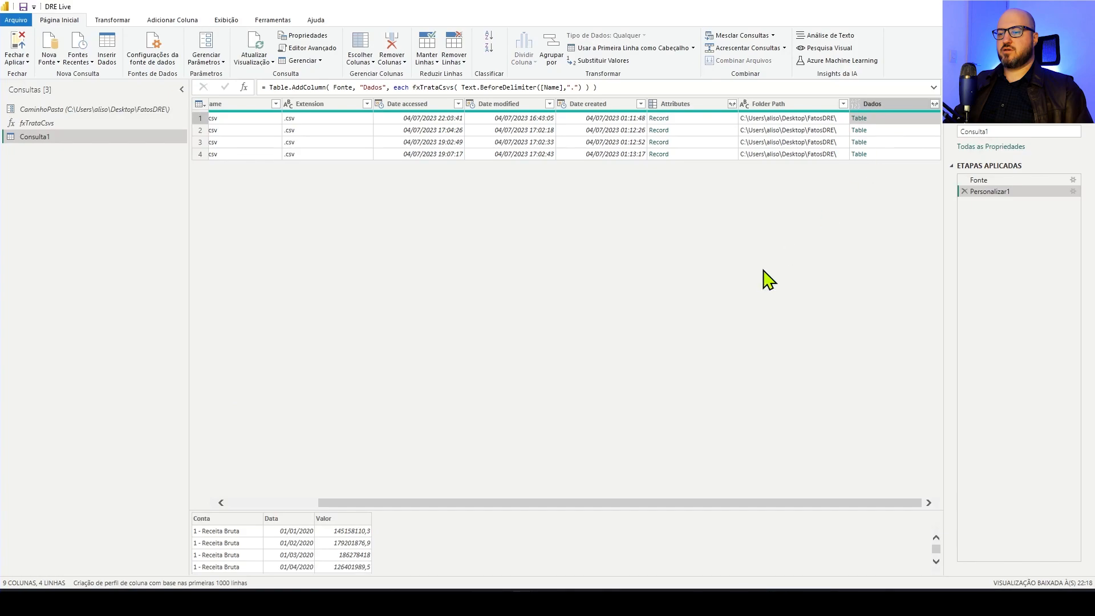
{"action": "left_click_drag", "start_coordinate": [520, 507], "coordinate": [525, 348]}
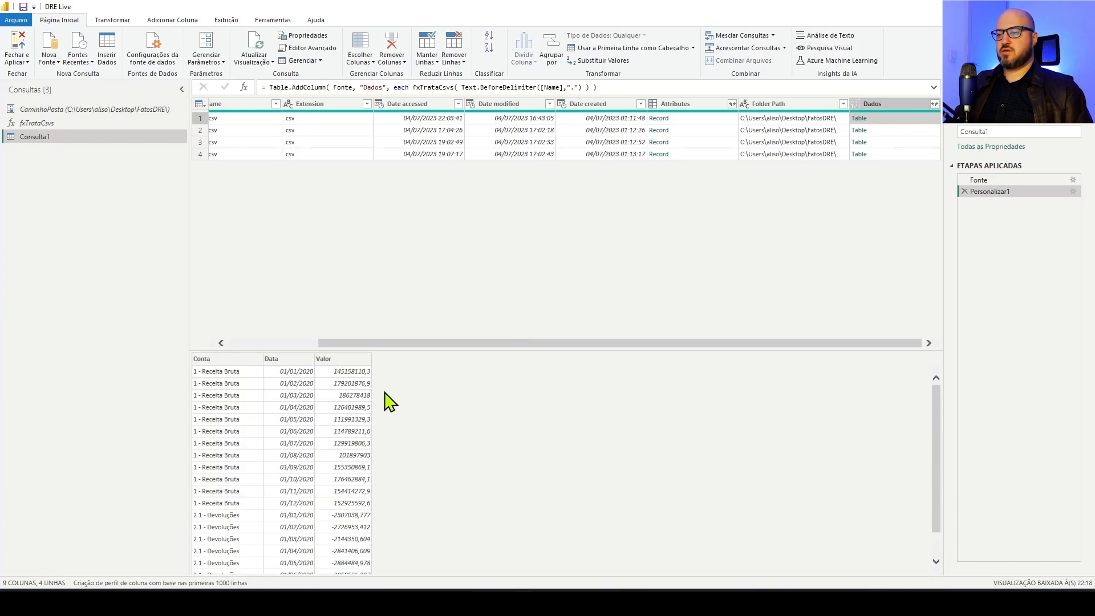
{"action": "left_click", "coordinate": [907, 129]}
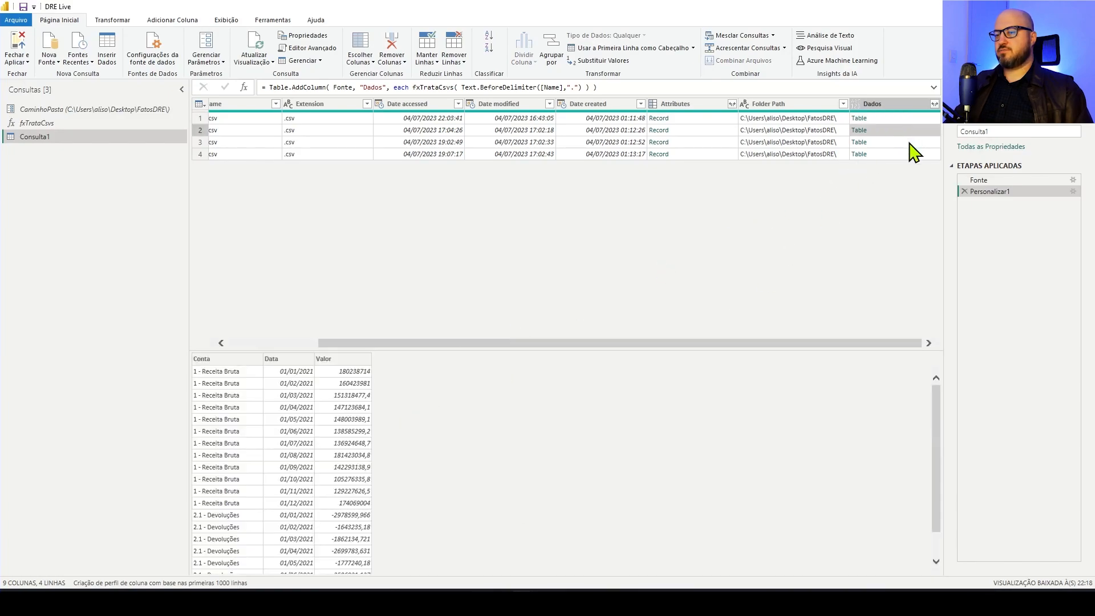
{"action": "left_click", "coordinate": [913, 142]}
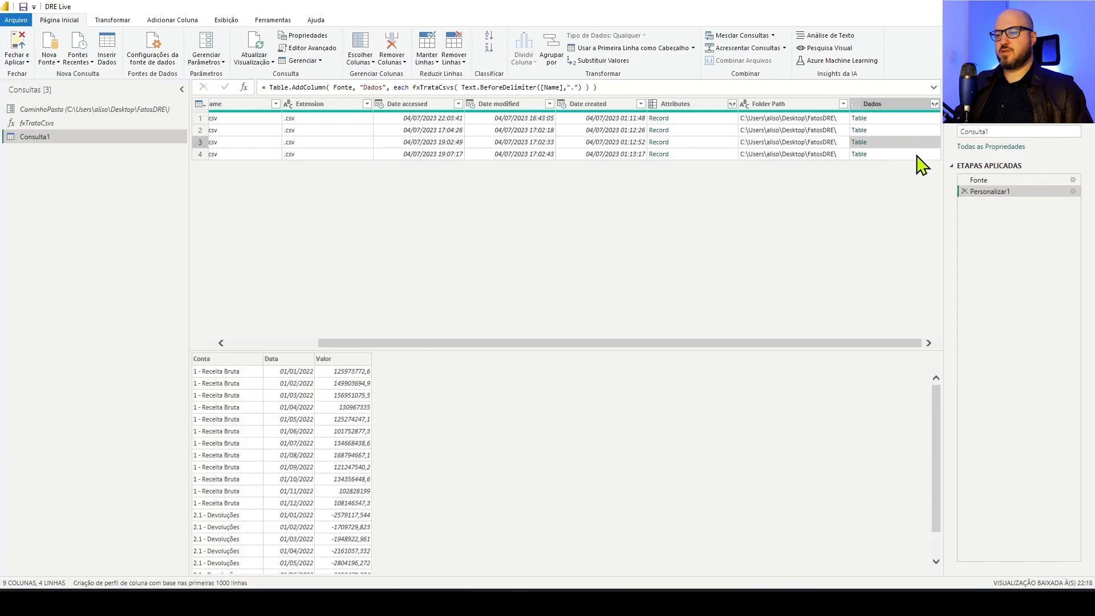
{"action": "left_click", "coordinate": [916, 155]}
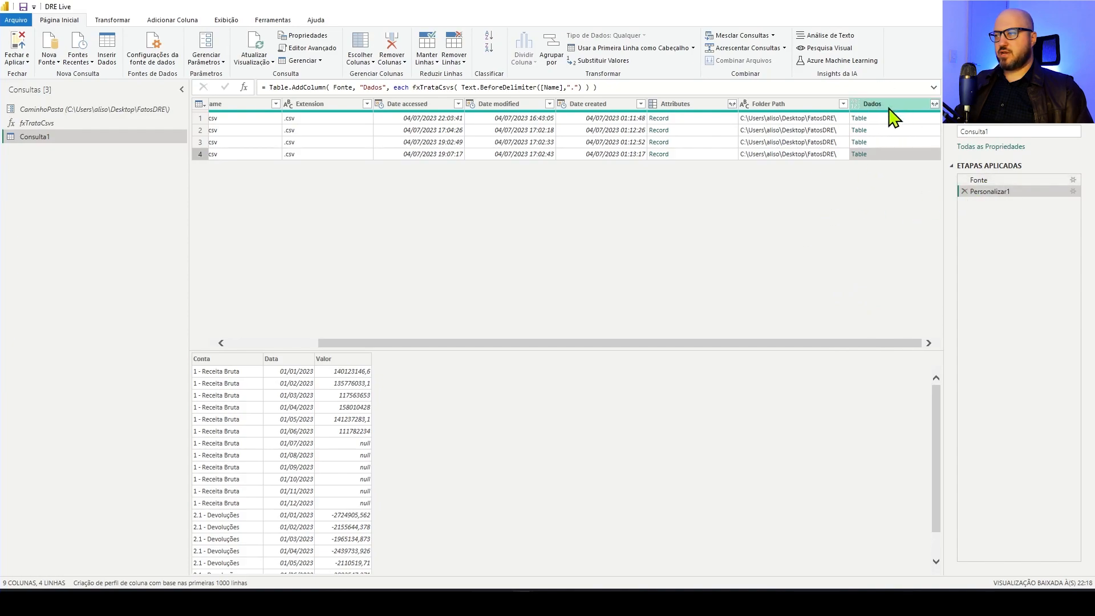
Wrap the existing Table.AddColumn formula in a Table.SelectColumns( call, inserting it right after the equals sign
{"action": "left_click", "coordinate": [270, 87]}
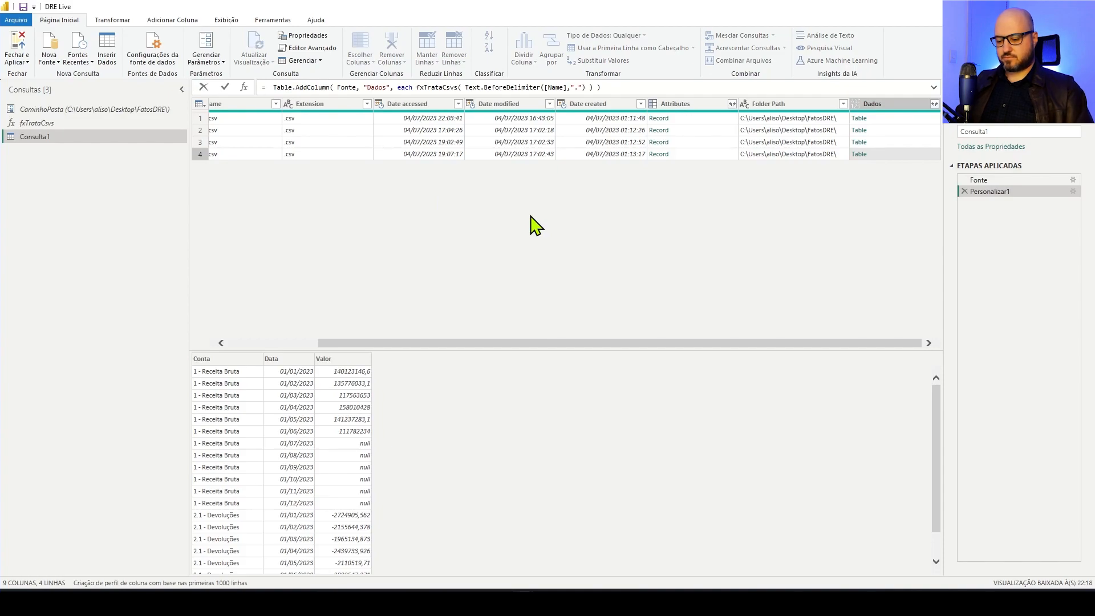
{"action": "type", "text": "table"}
{"action": "key", "text": "BackSpace"}
{"action": "key", "text": "BackSpace"}
{"action": "key", "text": "BackSpace"}
{"action": "key", "text": "BackSpace"}
{"action": "key", "text": "BackSpace"}
{"action": "type", "text": "Table"}
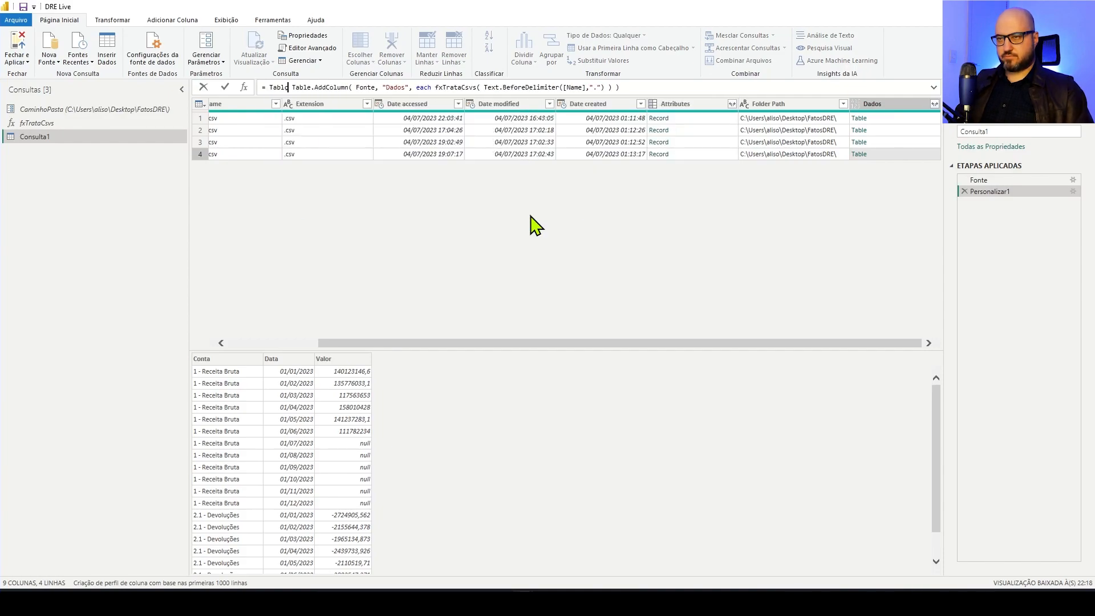
{"action": "type", "text": ".SelectColumns"}
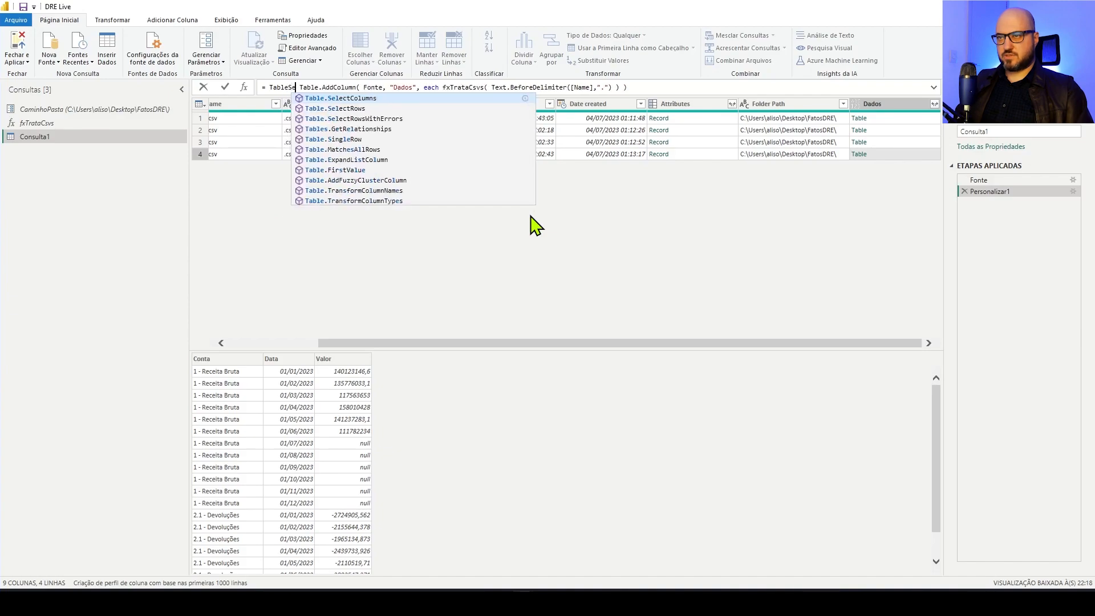
{"action": "type", "text": "("}
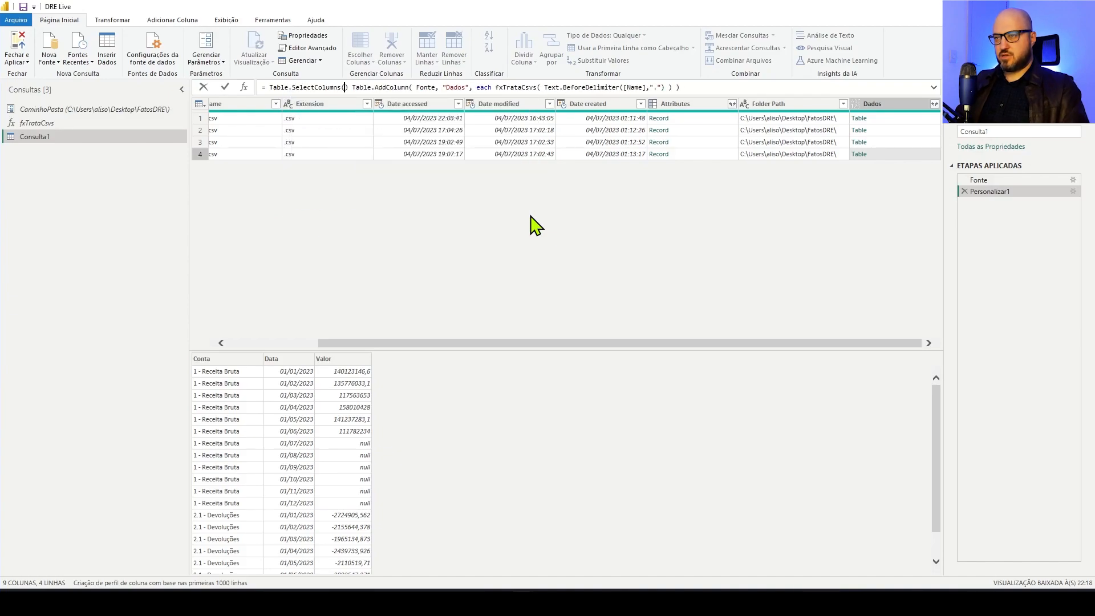
Finish the Table.SelectColumns formula with "Dados" as the only column to keep, and commit it
{"action": "left_click", "coordinate": [723, 85]}
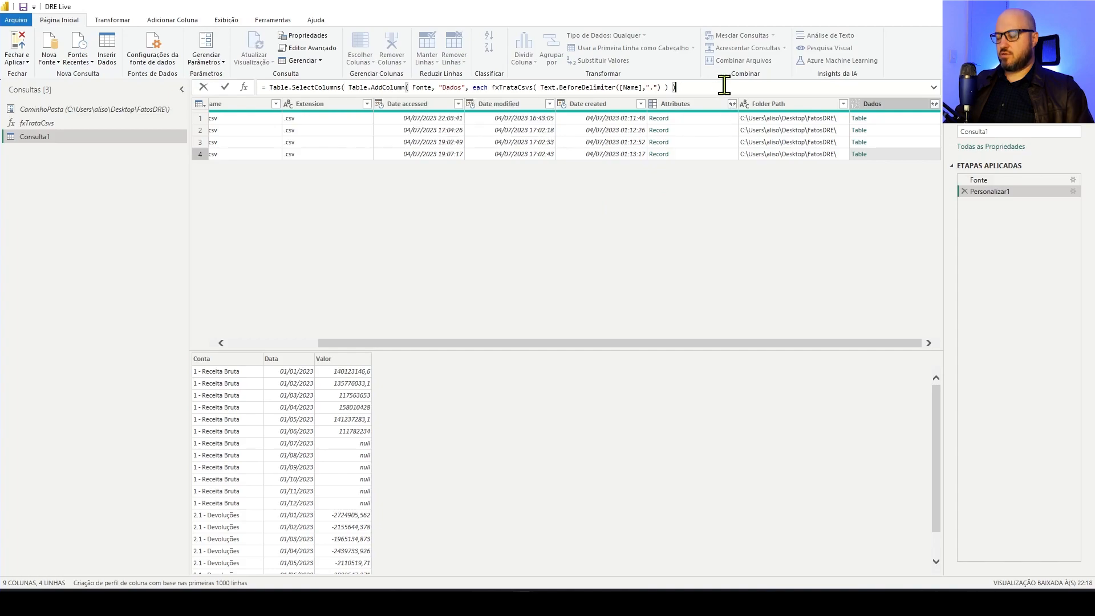
{"action": "type", "text": ", \""}
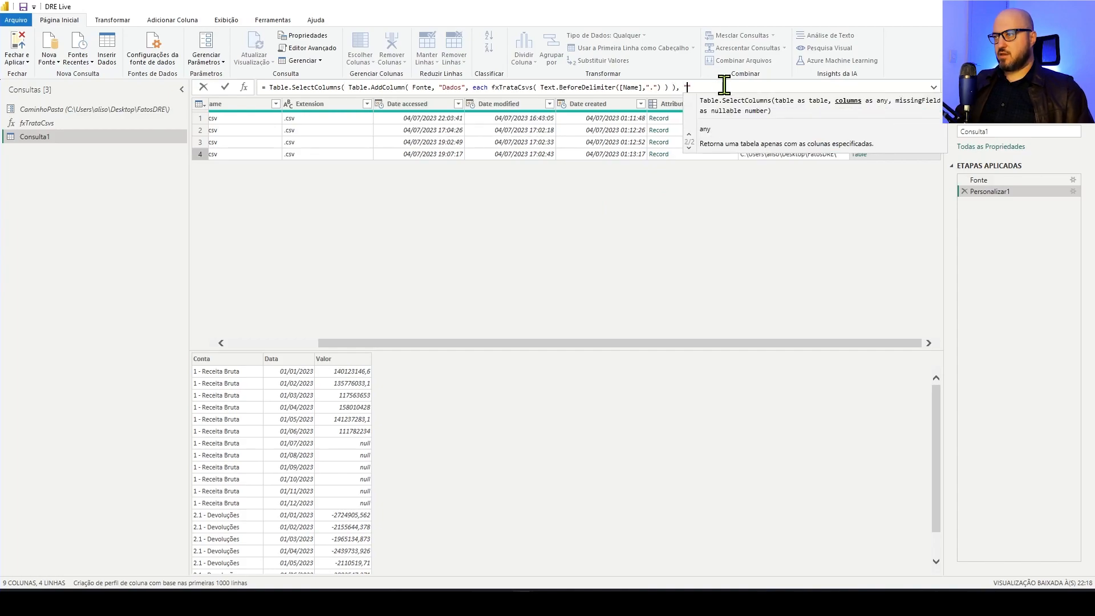
{"action": "type", "text": "Dados\""}
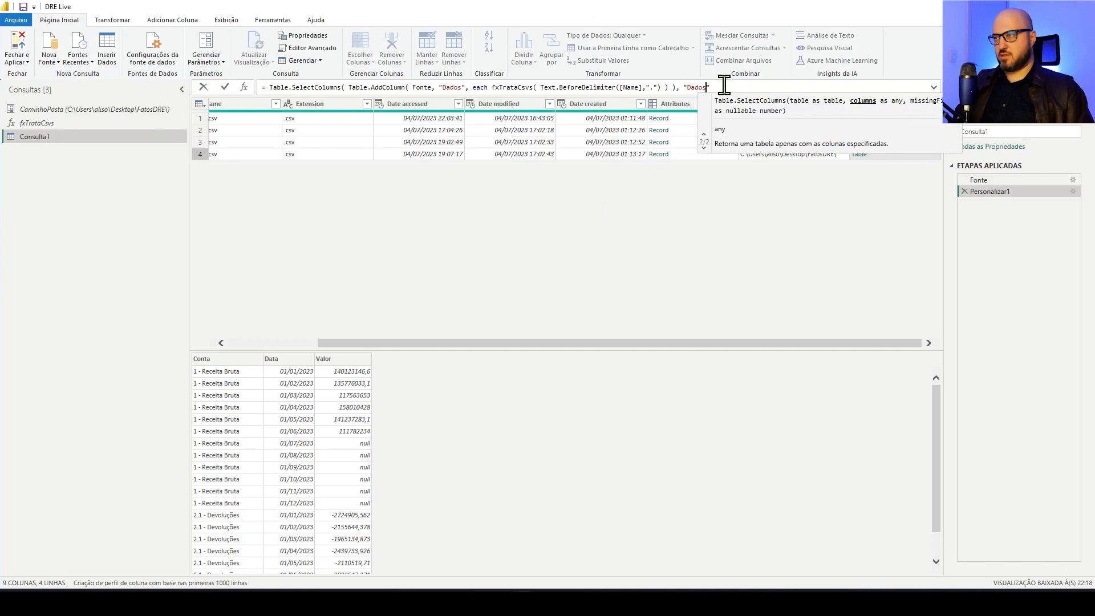
{"action": "type", "text": " )"}
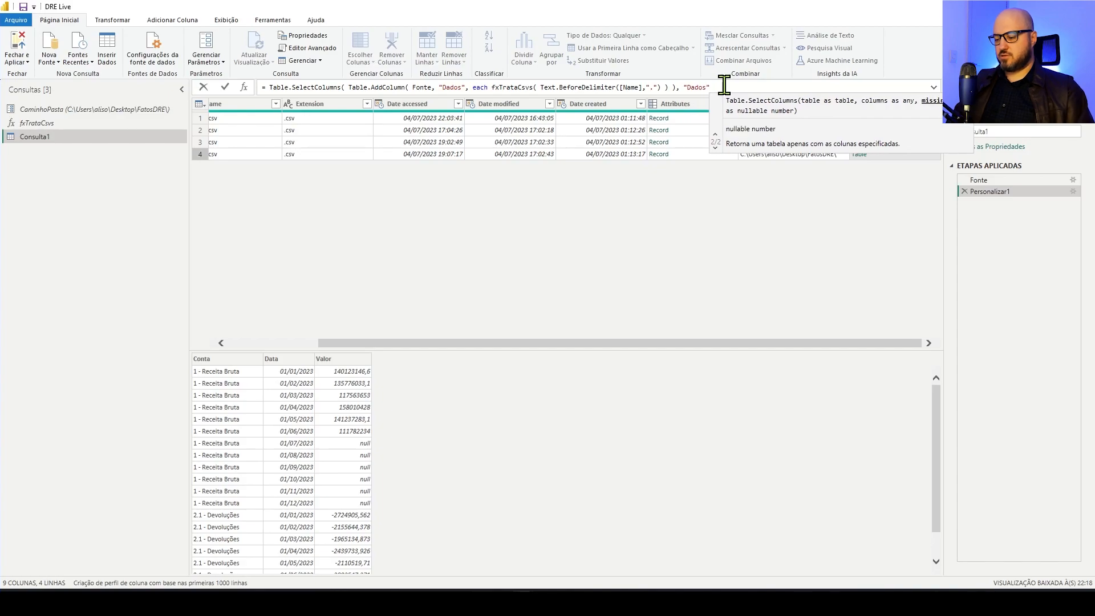
{"action": "key", "text": "Return"}
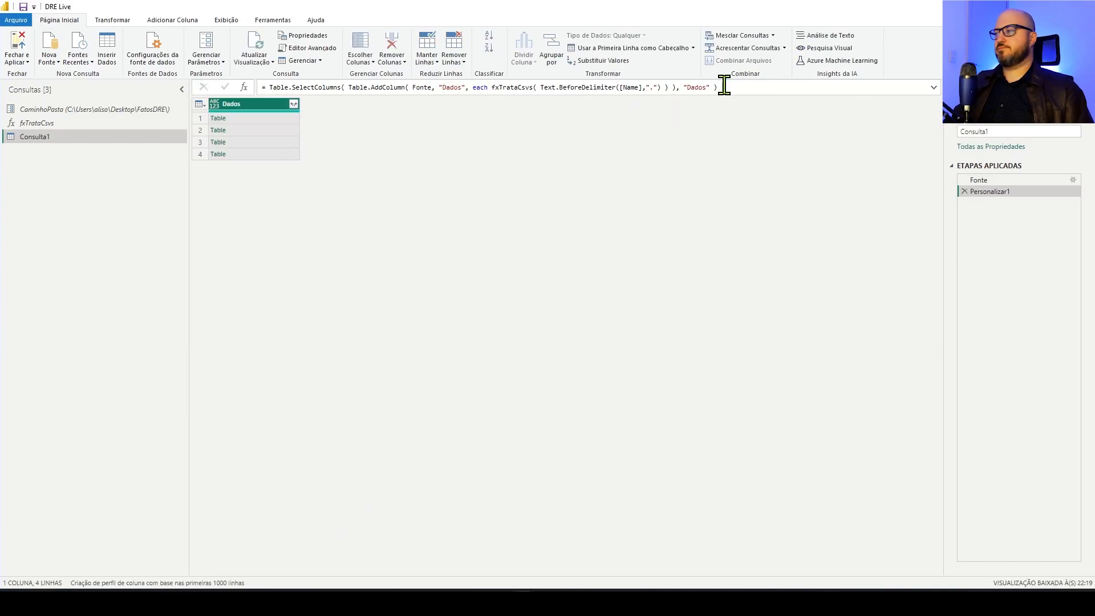
Expand the Dados column into Conta, Data and Valor without the original column name as prefix
{"action": "left_click", "coordinate": [293, 104]}
{"action": "left_click", "coordinate": [121, 212]}
{"action": "left_click", "coordinate": [228, 251]}
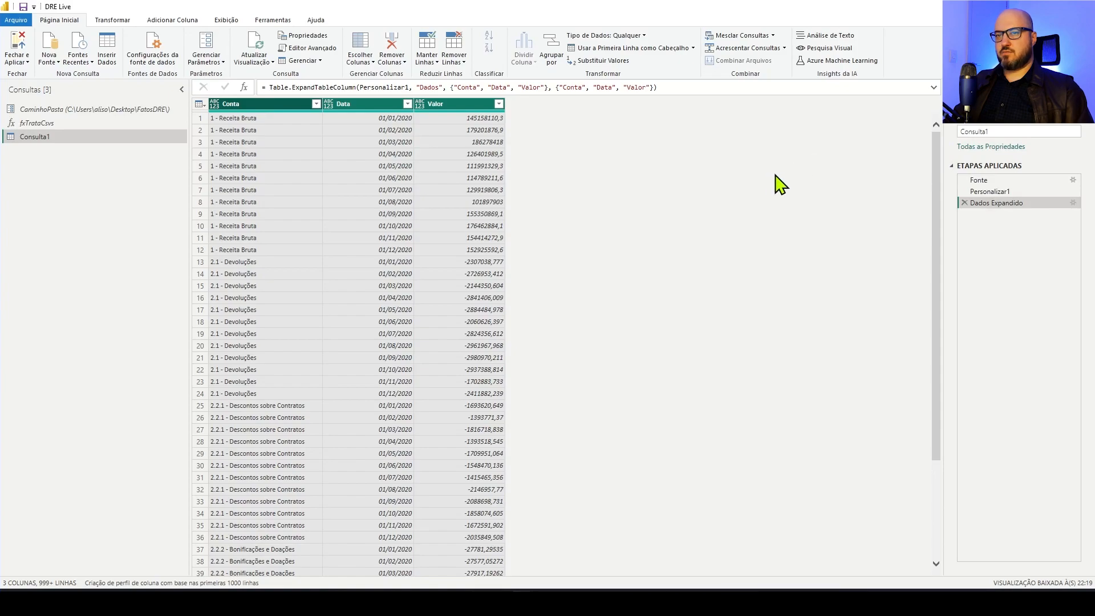
Rename the query Consulta1 as fDados
{"action": "double_click", "coordinate": [993, 132]}
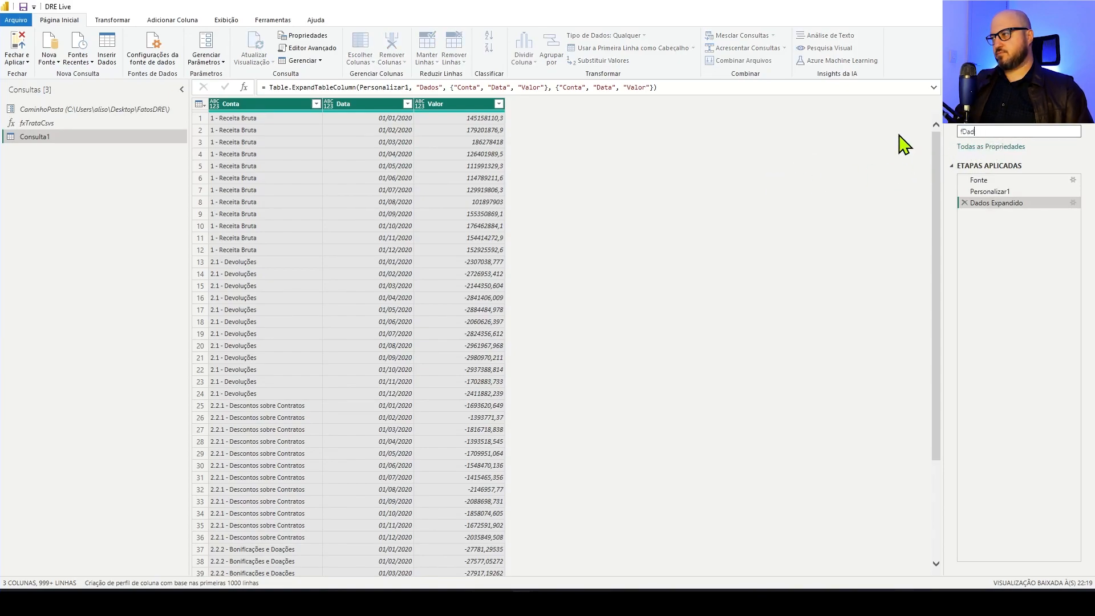
{"action": "type", "text": "fDados"}
{"action": "key", "text": "Return"}
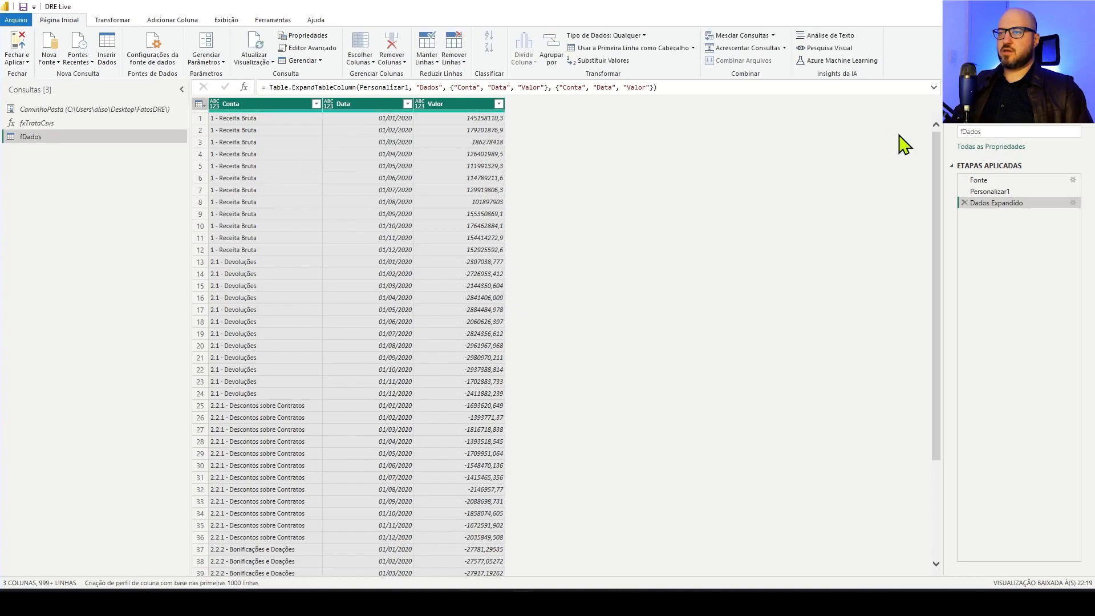
Set the column data types: Conta to Texto, Data to Data and Valor to Número Decimal
{"action": "left_click", "coordinate": [215, 105]}
{"action": "left_click", "coordinate": [243, 236]}
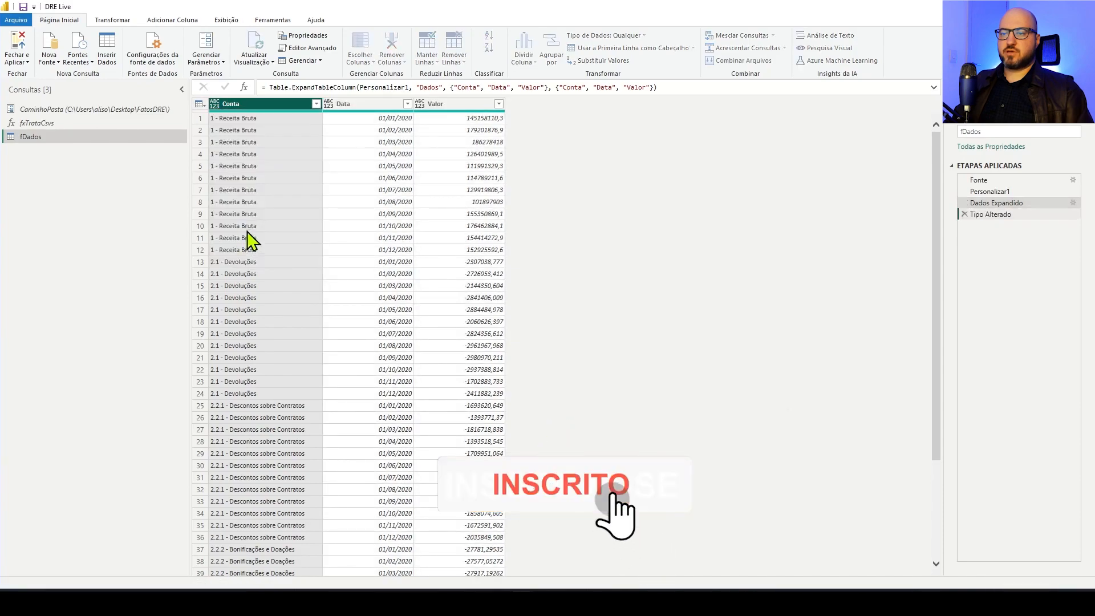
{"action": "left_click", "coordinate": [330, 106]}
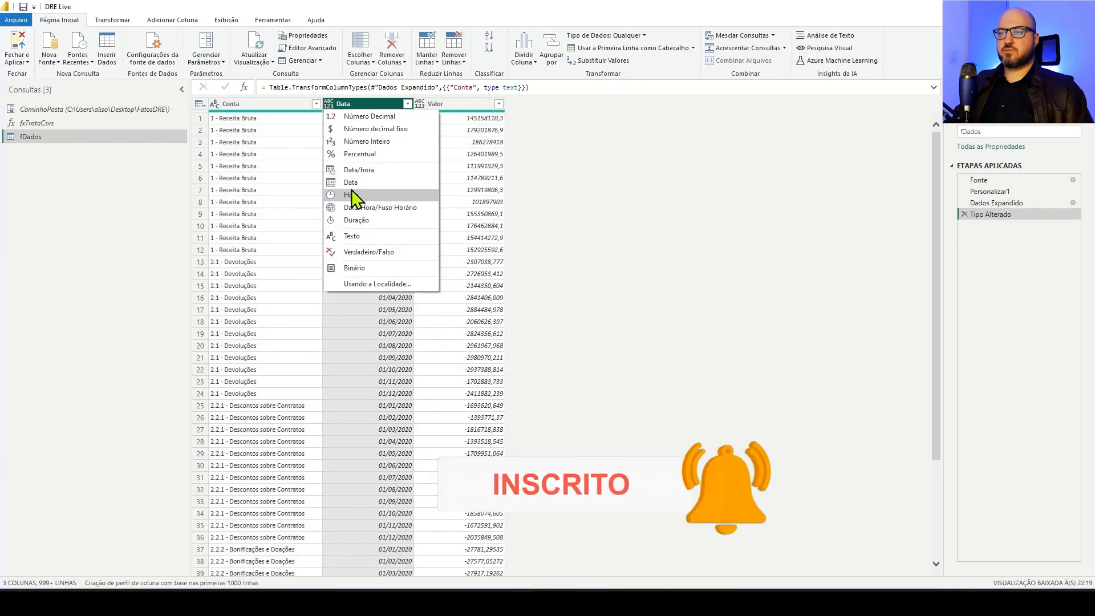
{"action": "left_click", "coordinate": [365, 188]}
{"action": "left_click", "coordinate": [426, 107]}
{"action": "left_click", "coordinate": [424, 107]}
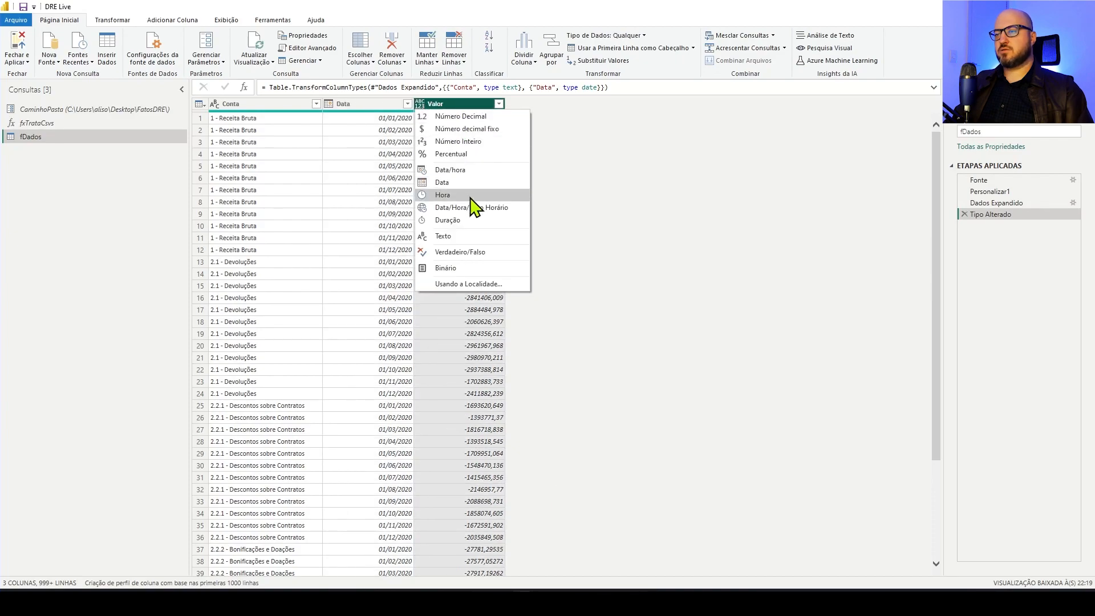
{"action": "left_click", "coordinate": [459, 118]}
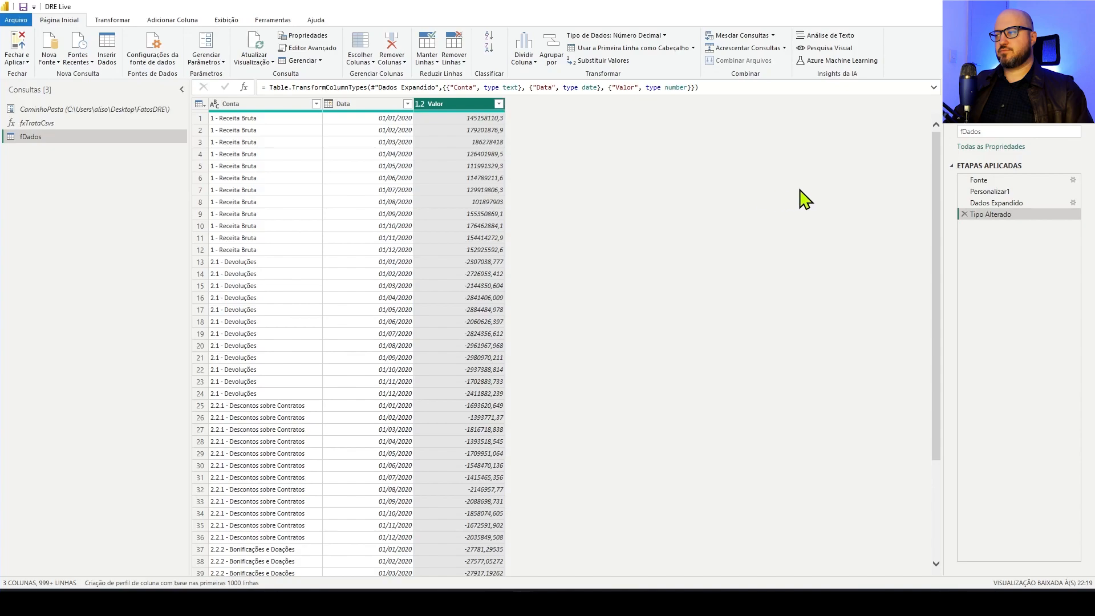
Rename the applied step Personalizar1 as DadosExtraidos
{"action": "right_click", "coordinate": [997, 204]}
{"action": "right_click", "coordinate": [989, 193]}
{"action": "right_click", "coordinate": [989, 193]}
{"action": "left_click", "coordinate": [1012, 214]}
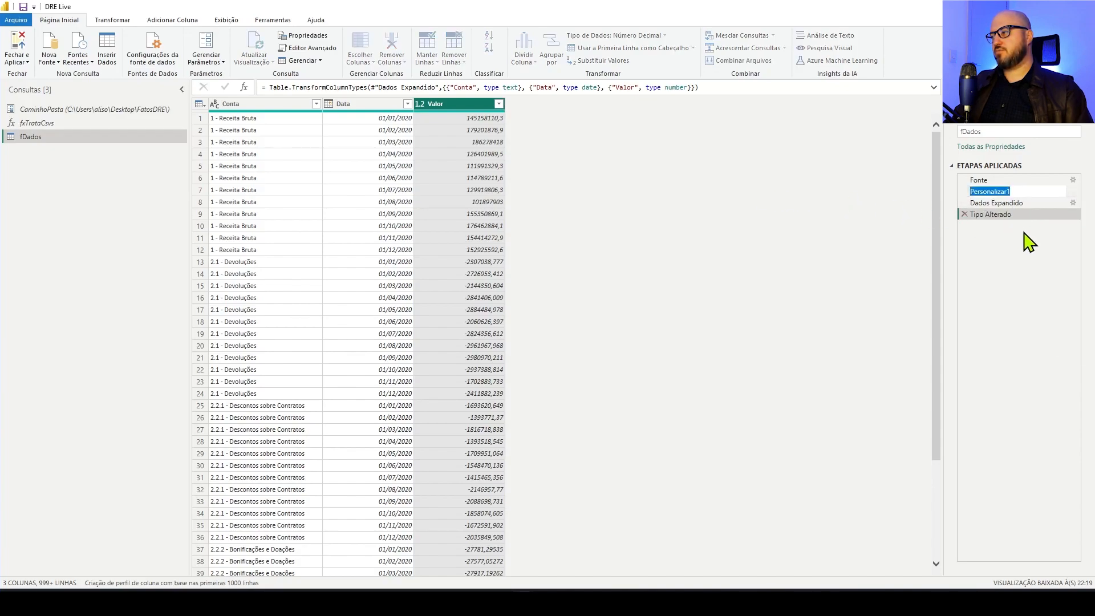
{"action": "type", "text": "Da"}
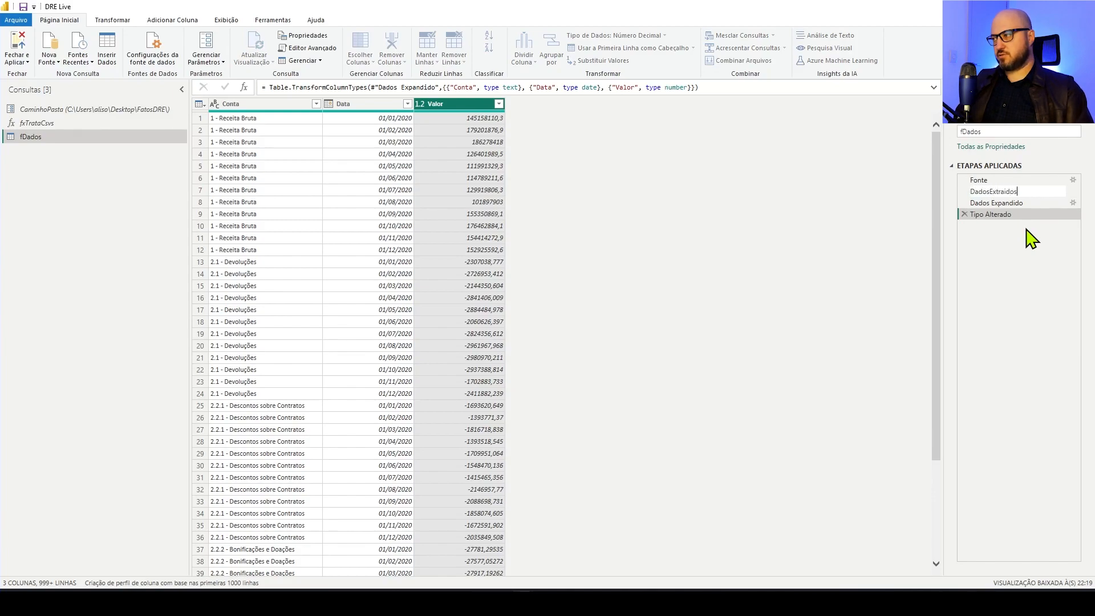
{"action": "type", "text": "dosExtraidos"}
{"action": "key", "text": "Return"}
Rename the applied steps Dados Expandido and Tipo Alterado as DadosExpandidos and TipoAlterado
{"action": "right_click", "coordinate": [1013, 204]}
{"action": "left_click", "coordinate": [1028, 219]}
{"action": "left_click", "coordinate": [990, 204]}
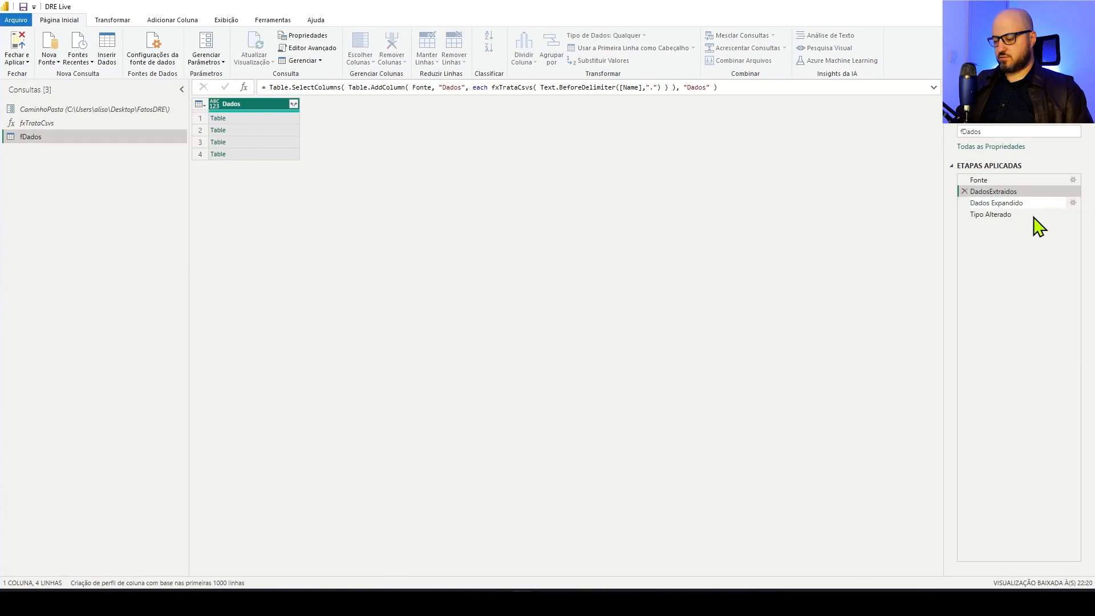
{"action": "key", "text": "Return"}
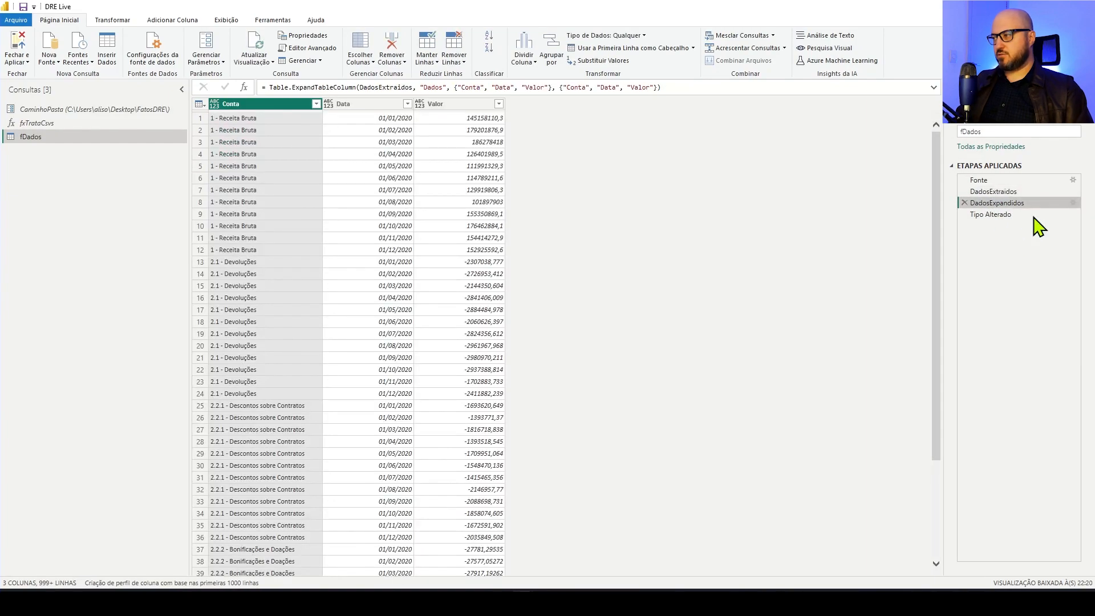
{"action": "right_click", "coordinate": [993, 215]}
{"action": "left_click", "coordinate": [994, 237]}
{"action": "left_click", "coordinate": [985, 214]}
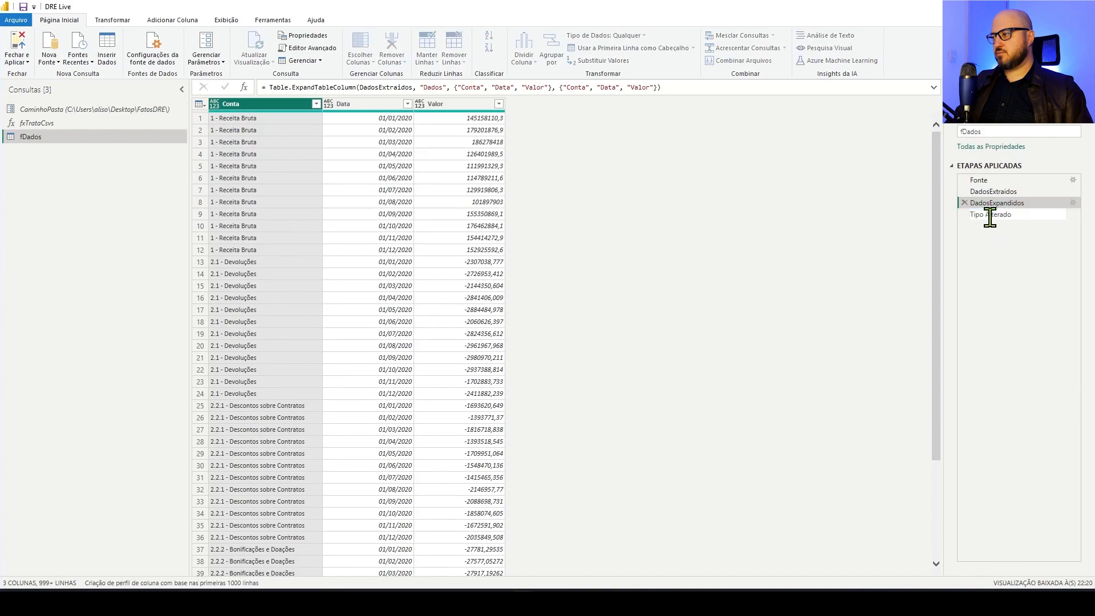
{"action": "key", "text": "Return"}
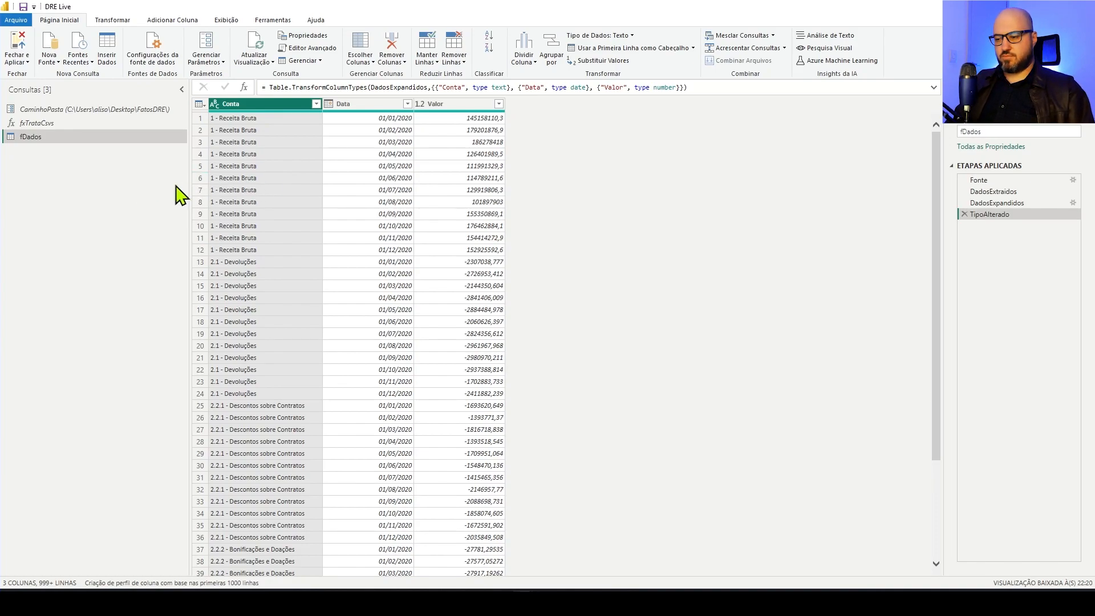
Switch to File Explorer, go up from the FatosDRE folder and open the workbook Plano de contas.xlsx in Excel
{"action": "left_click", "coordinate": [599, 602]}
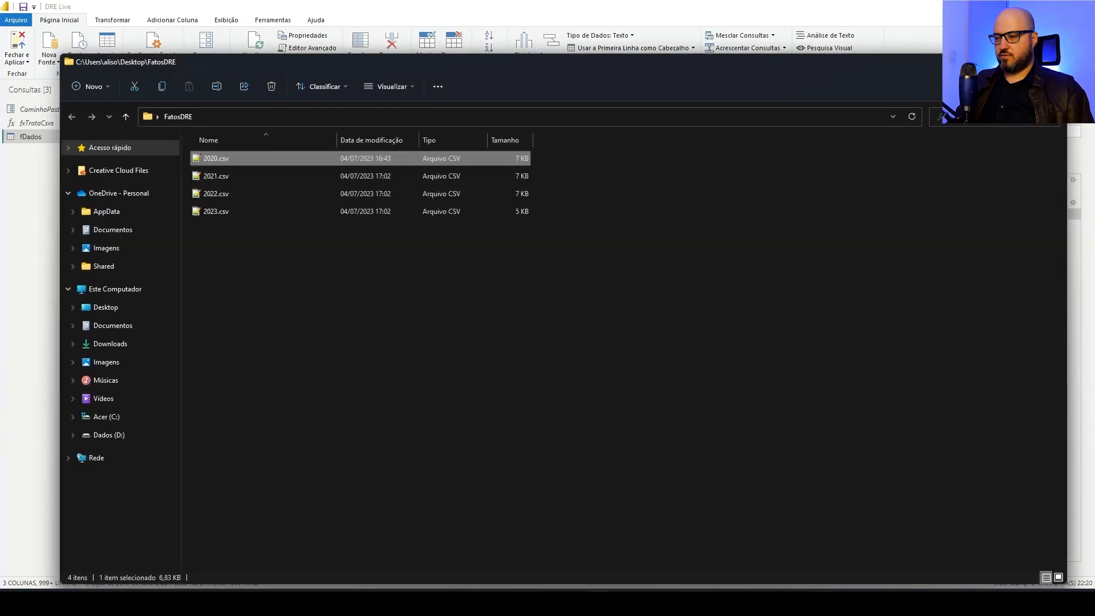
{"action": "left_click", "coordinate": [382, 399]}
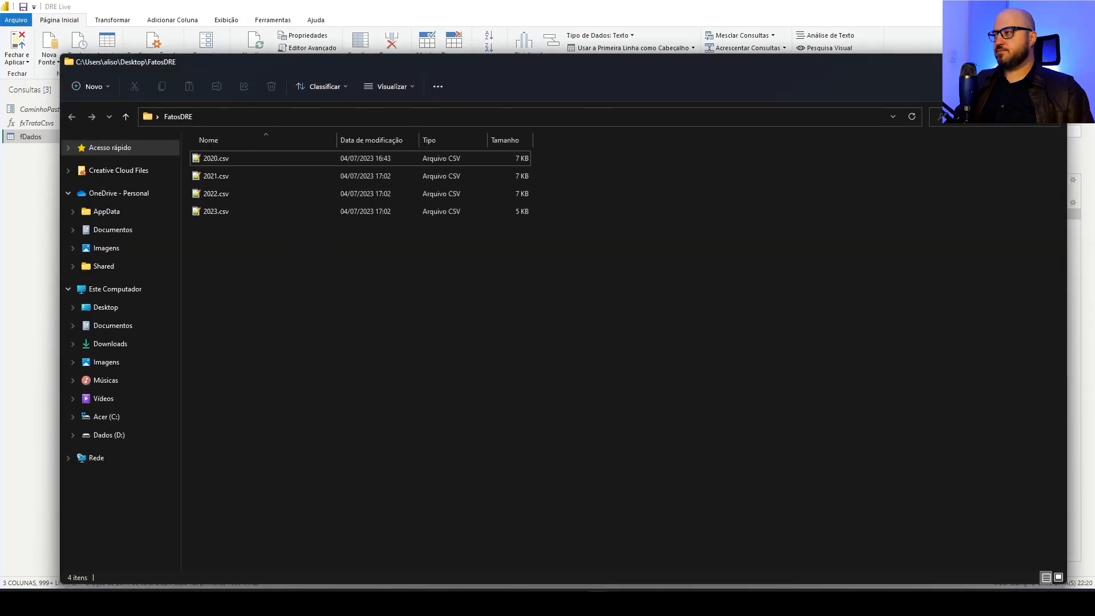
{"action": "left_click", "coordinate": [126, 118]}
{"action": "left_click", "coordinate": [385, 297]}
{"action": "left_click", "coordinate": [552, 228]}
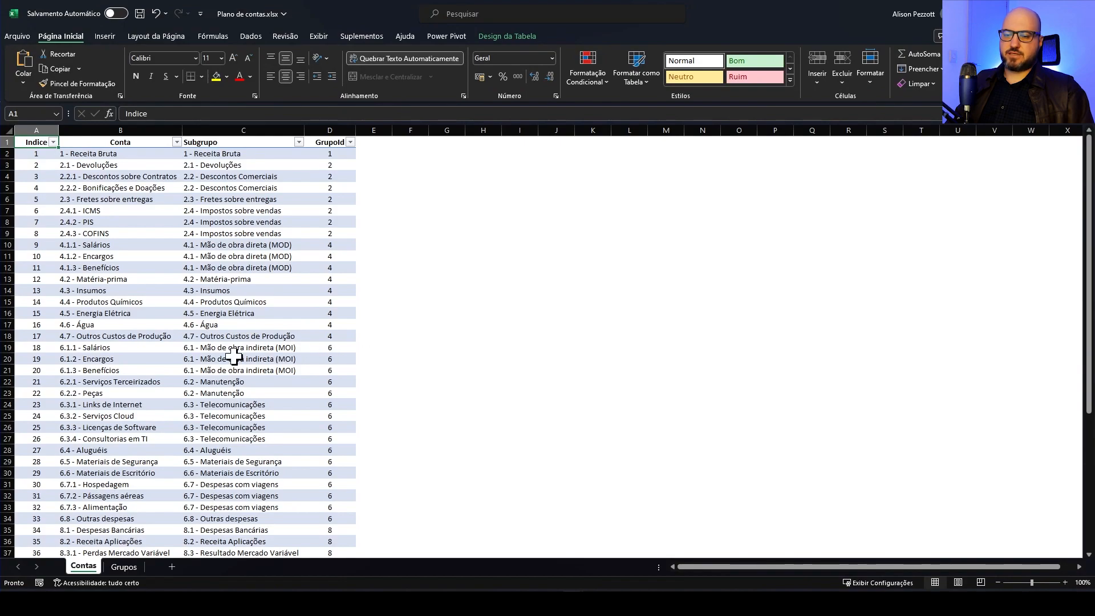
Examine the Contas sheet, comparing accounts 4.1.1 to 4.1.3 with their Subgrupo and GrupoId values and checking the Indice column
{"action": "scroll", "coordinate": [118, 297], "scroll_direction": "down", "scroll_amount": 2}
{"action": "scroll", "coordinate": [117, 300], "scroll_direction": "up", "scroll_amount": 2}
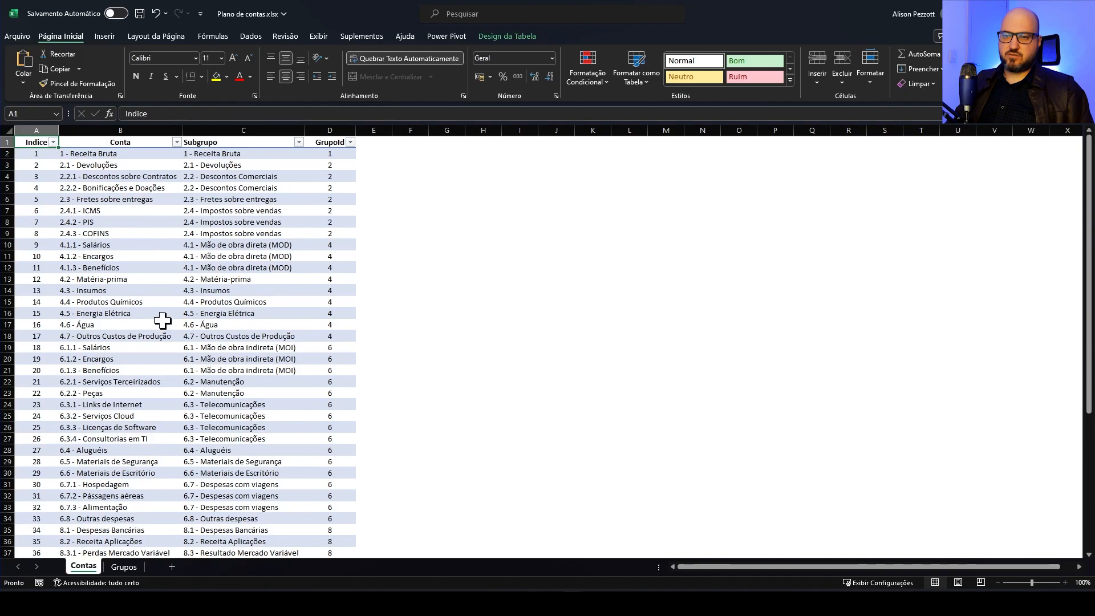
{"action": "scroll", "coordinate": [123, 345], "scroll_direction": "down", "scroll_amount": 2}
{"action": "scroll", "coordinate": [122, 345], "scroll_direction": "up", "scroll_amount": 2}
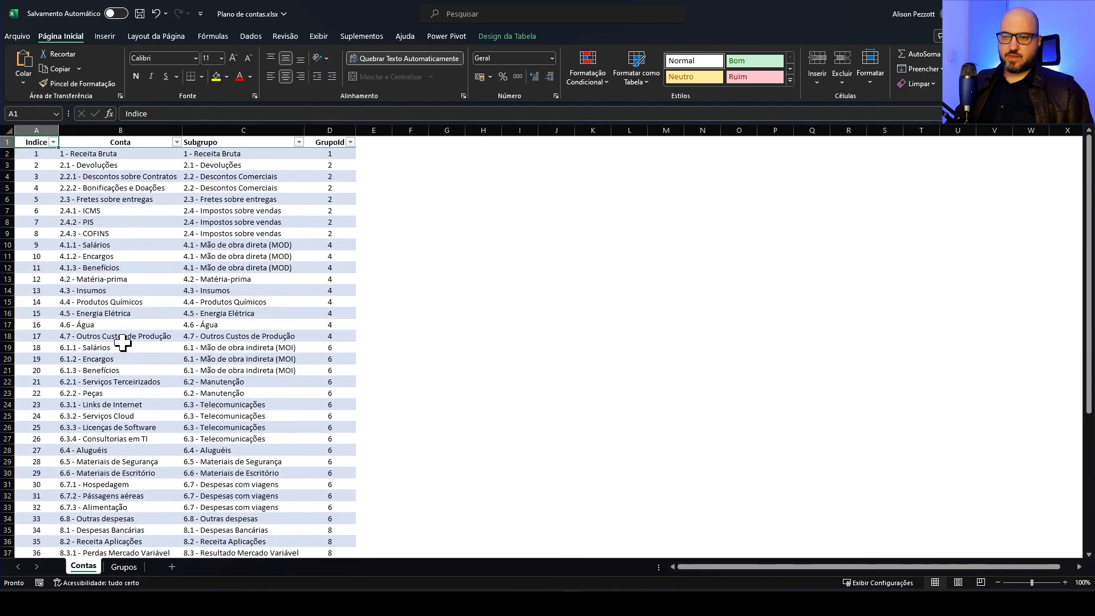
{"action": "left_click", "coordinate": [122, 246]}
{"action": "left_click", "coordinate": [138, 256]}
{"action": "left_click", "coordinate": [134, 269]}
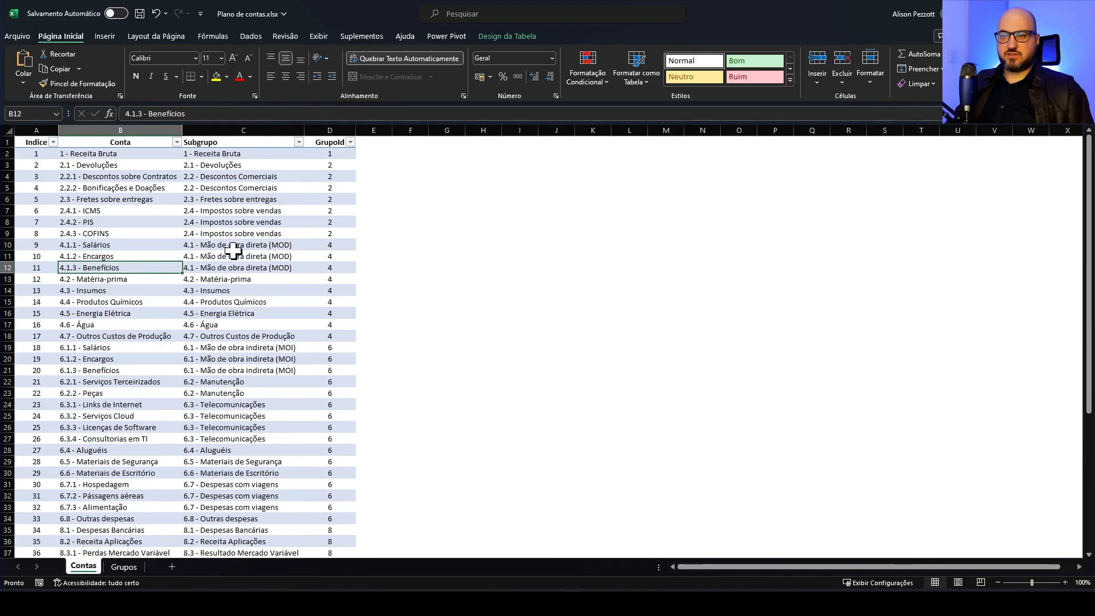
{"action": "left_click", "coordinate": [273, 245]}
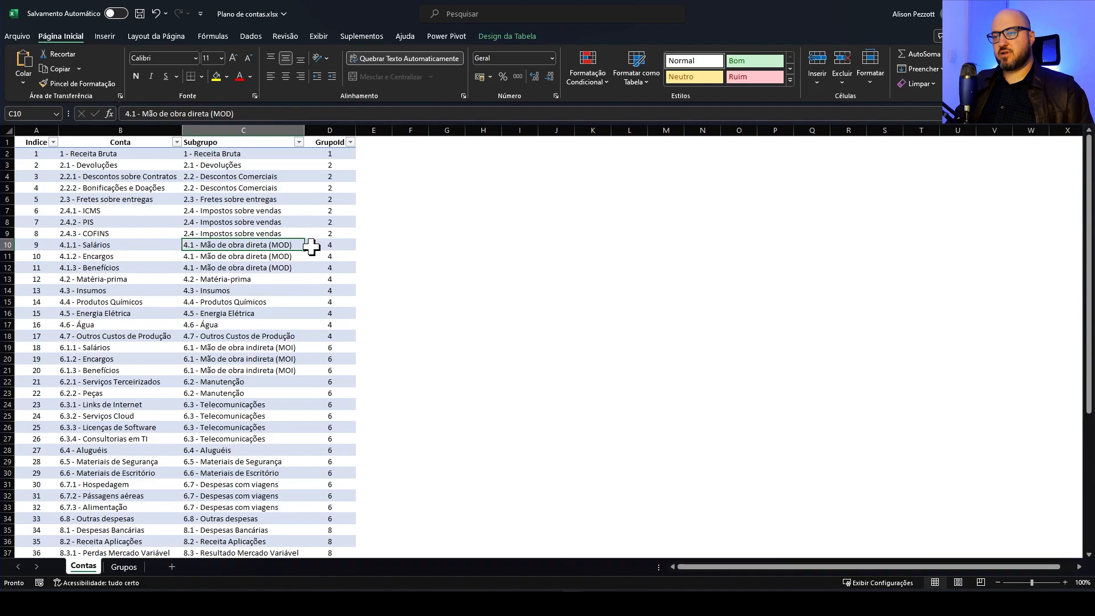
{"action": "left_click", "coordinate": [310, 245]}
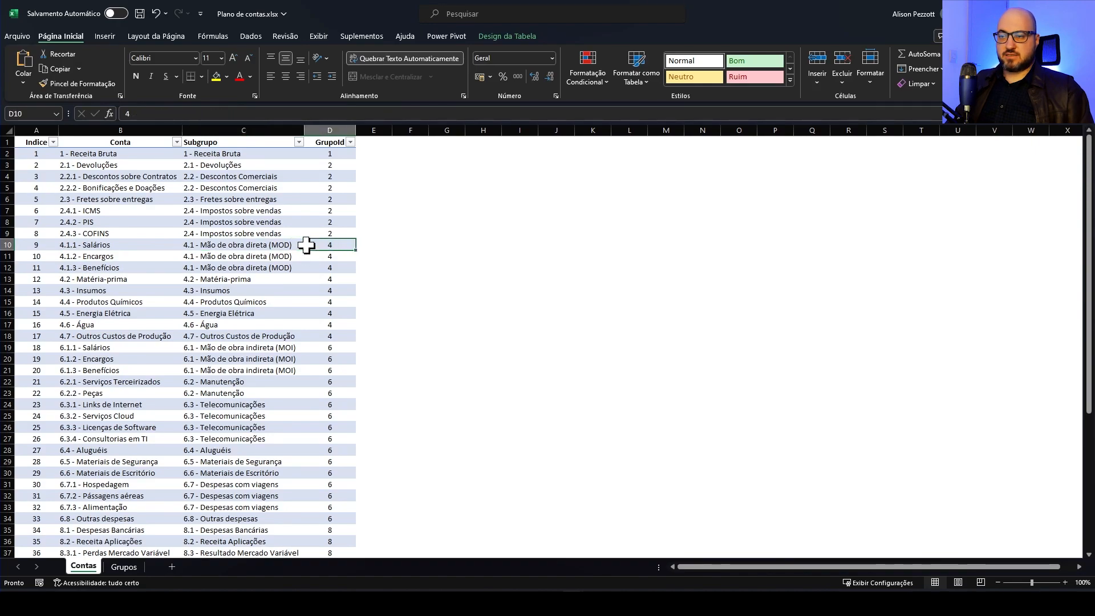
{"action": "left_click", "coordinate": [262, 245]}
{"action": "left_click_drag", "start_coordinate": [260, 244], "coordinate": [255, 264]}
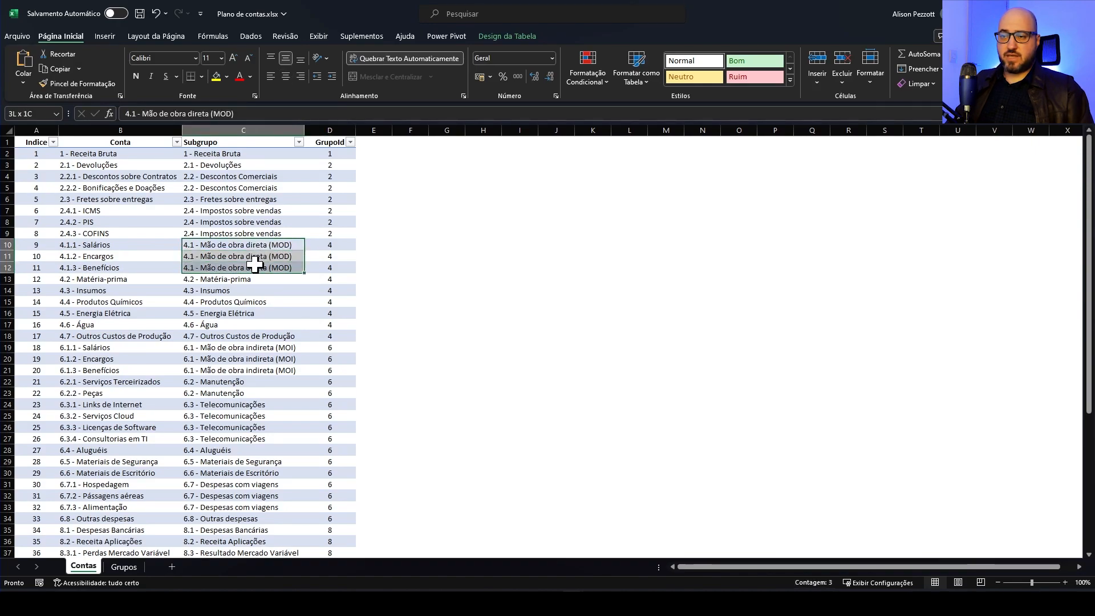
{"action": "left_click_drag", "start_coordinate": [122, 245], "coordinate": [123, 264]}
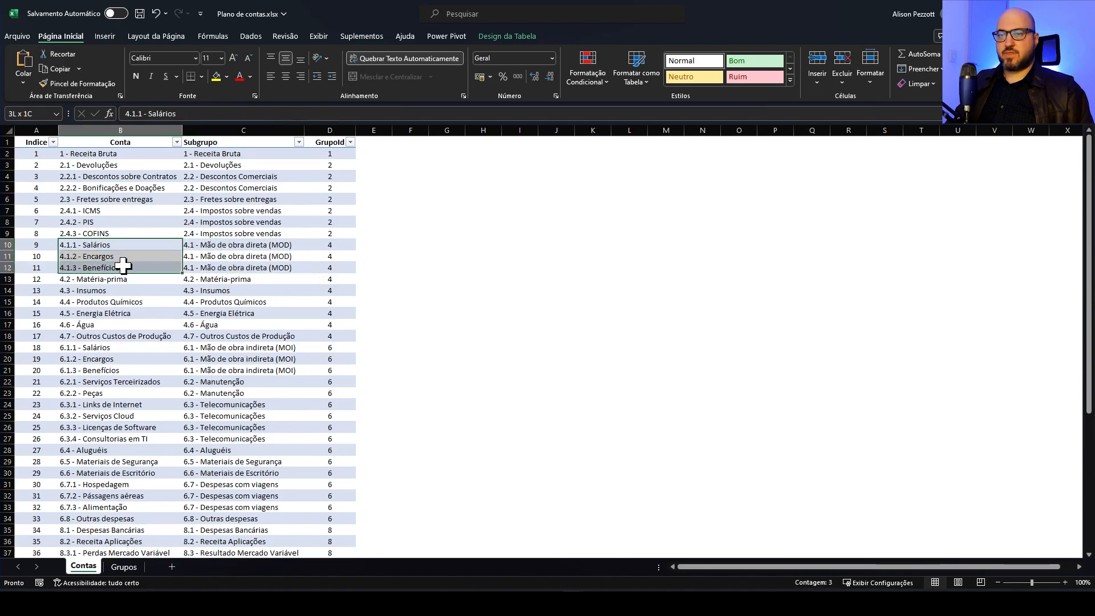
{"action": "left_click", "coordinate": [205, 245]}
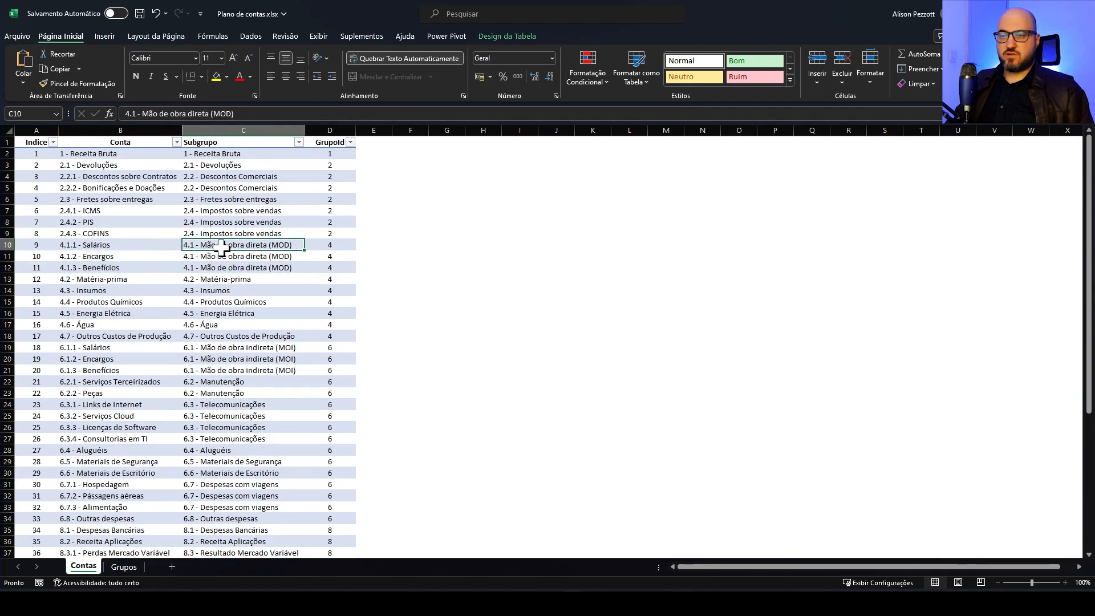
{"action": "left_click", "coordinate": [135, 246]}
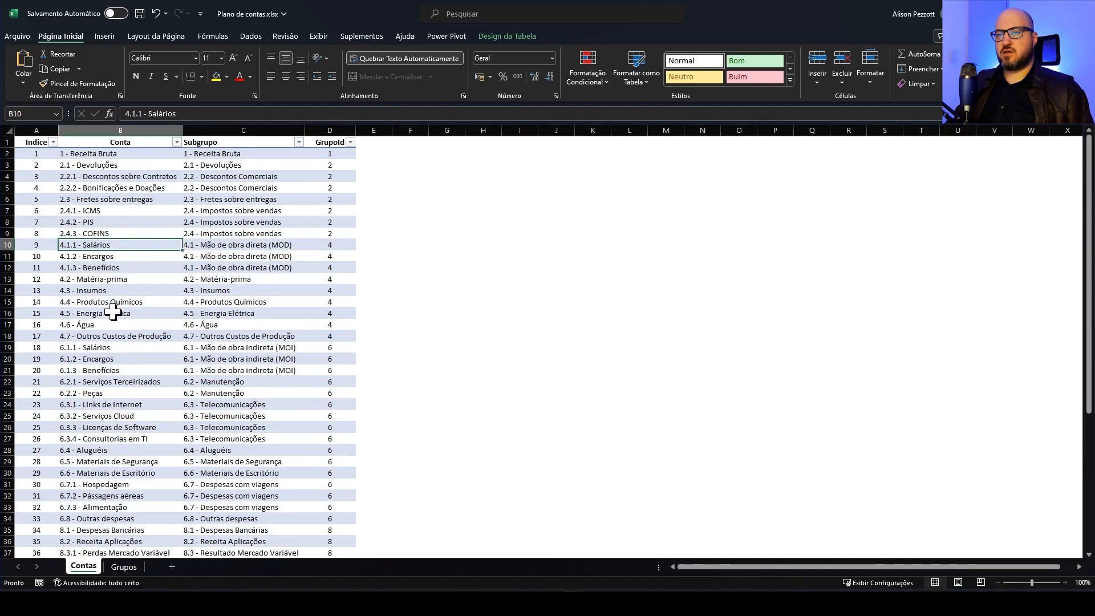
{"action": "left_click_drag", "start_coordinate": [38, 155], "coordinate": [35, 315]}
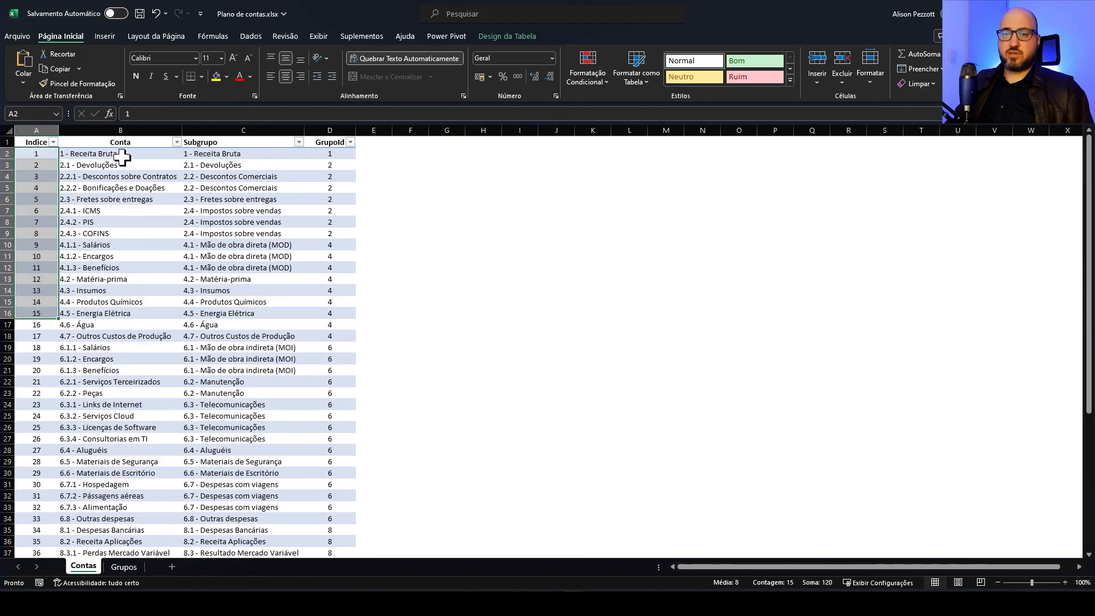
Examine the Conta and GrupoId columns on the Contas sheet, and review the GrupoId and Grupo entries on the Grupos sheet
{"action": "left_click", "coordinate": [122, 156]}
{"action": "scroll", "coordinate": [252, 291], "scroll_direction": "down", "scroll_amount": 1}
{"action": "scroll", "coordinate": [252, 291], "scroll_direction": "up", "scroll_amount": 1}
{"action": "left_click", "coordinate": [322, 153]}
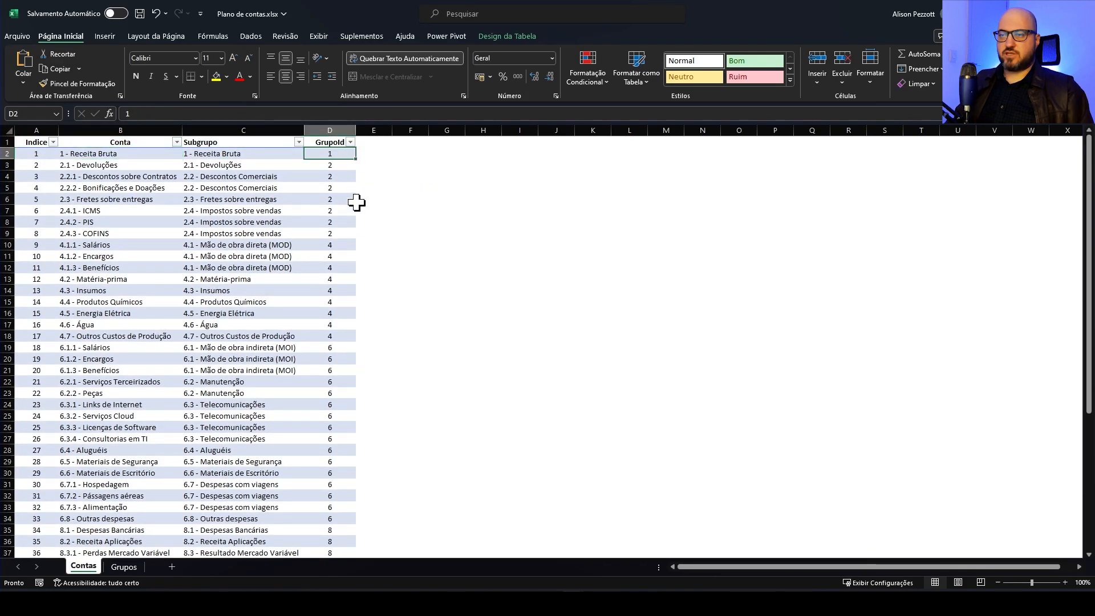
{"action": "left_click", "coordinate": [127, 567]}
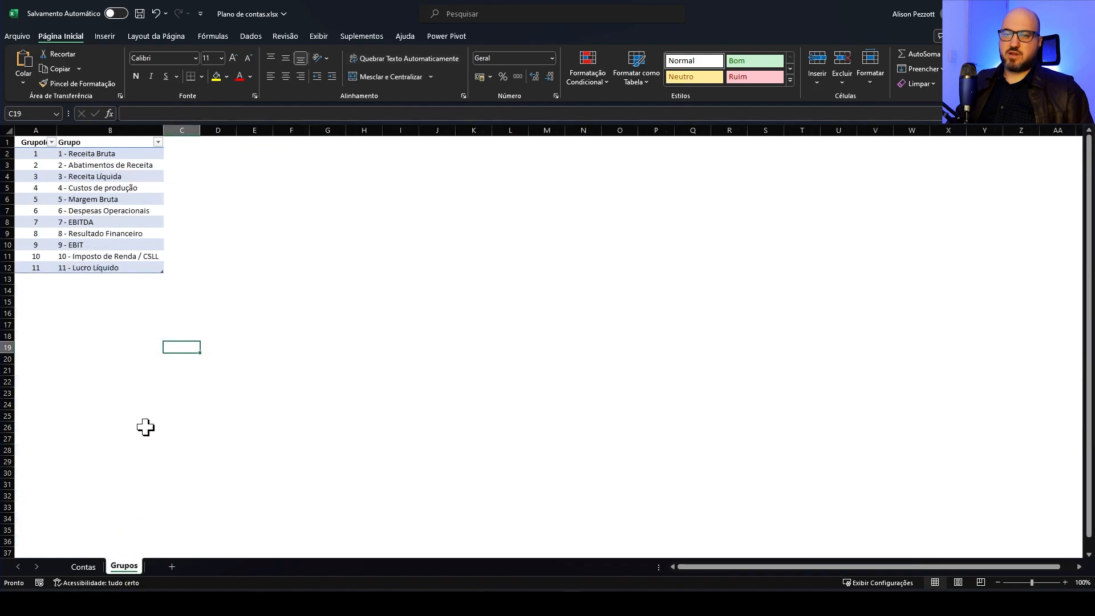
{"action": "left_click", "coordinate": [36, 152]}
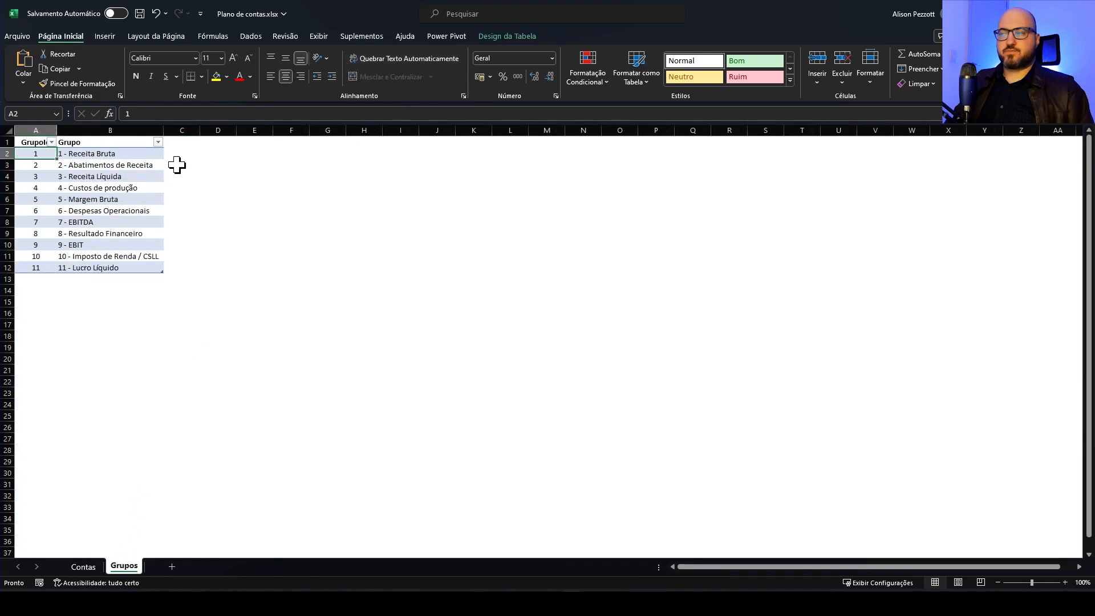
{"action": "left_click", "coordinate": [142, 155]}
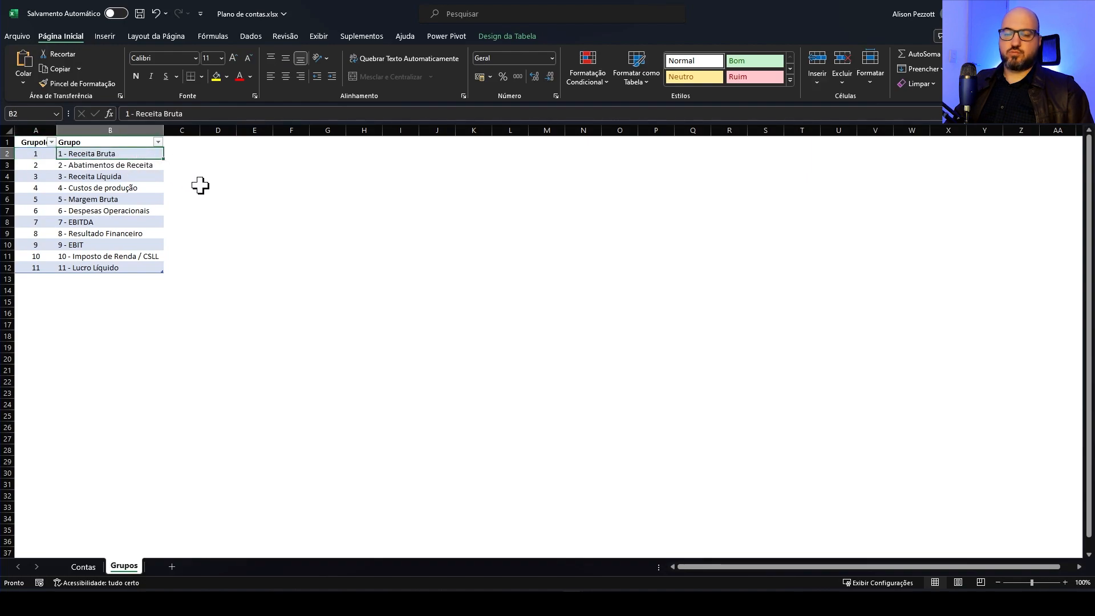
{"action": "left_click", "coordinate": [154, 169]}
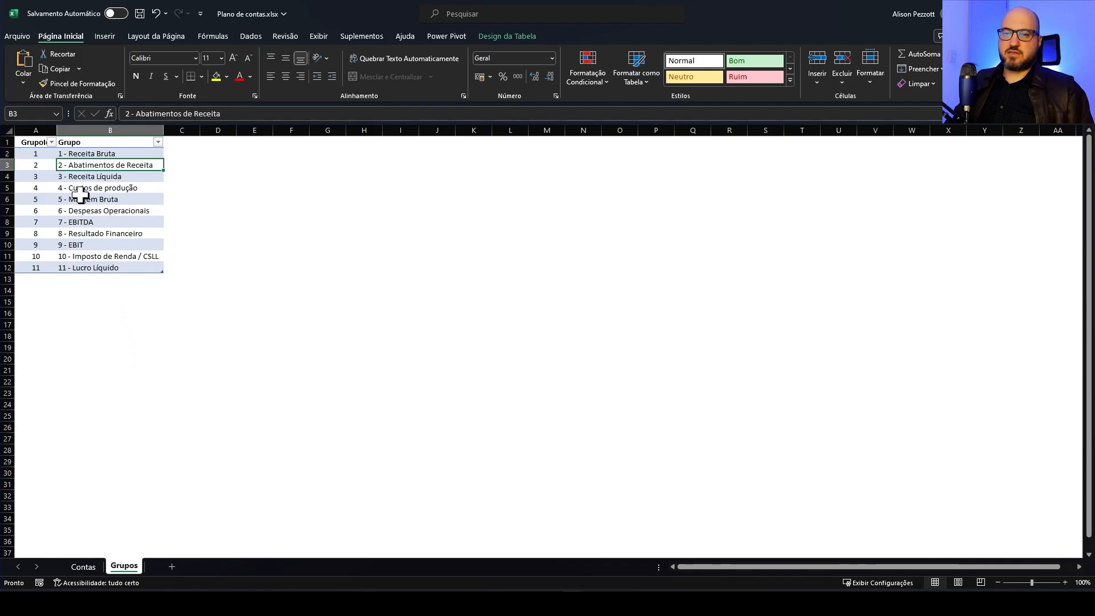
Return to the Contas sheet and compare the Conta and Subgrupo entries for 4.3, 4.4 and the 6.1 indirect labour subgroup
{"action": "left_click", "coordinate": [90, 566]}
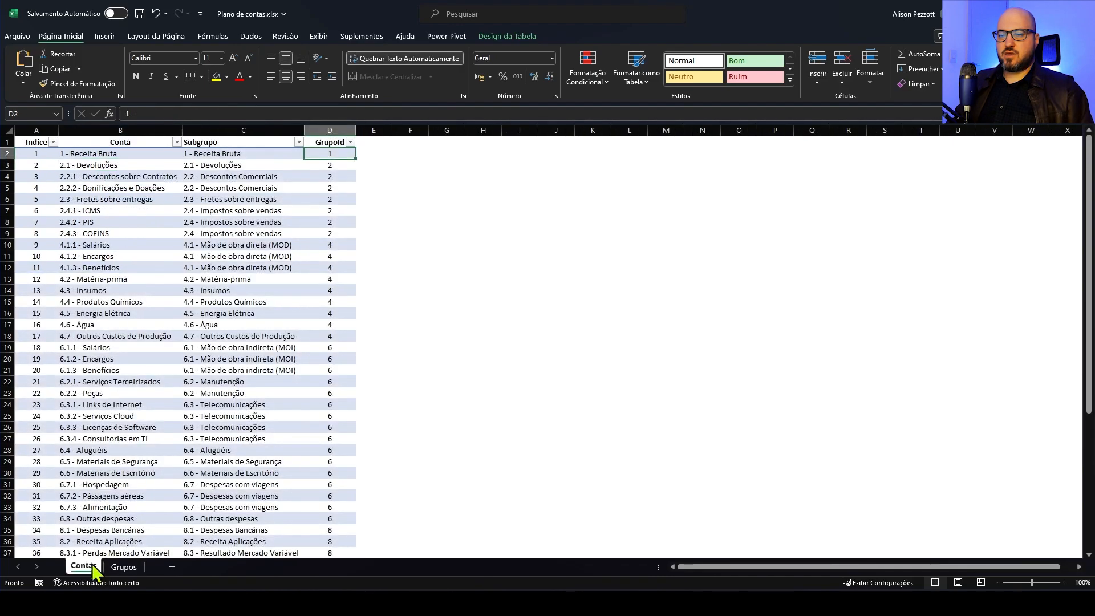
{"action": "left_click", "coordinate": [196, 291]}
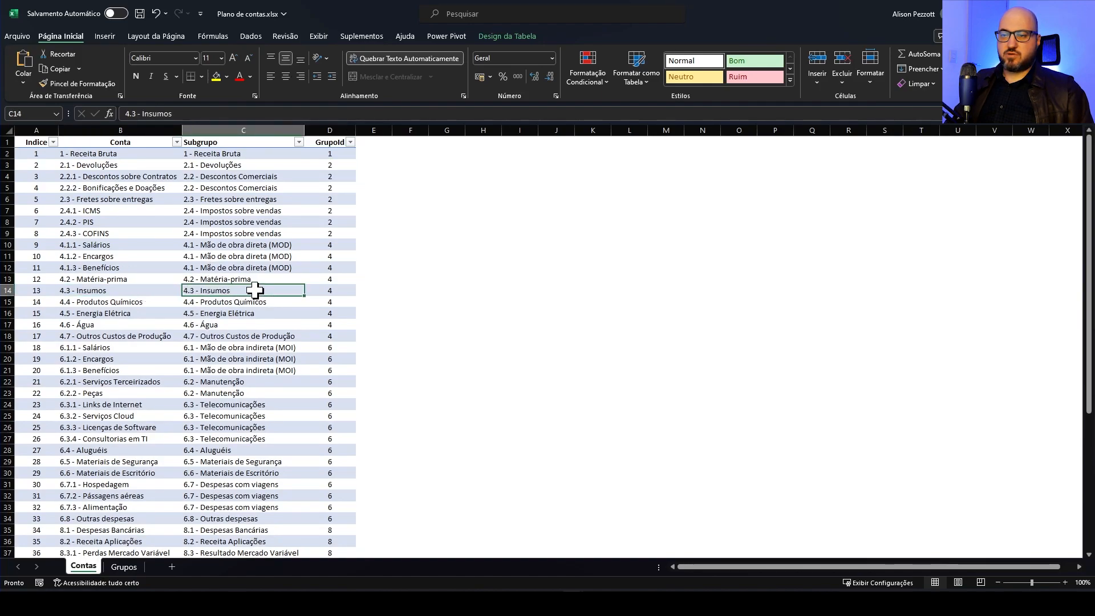
{"action": "left_click", "coordinate": [142, 293]}
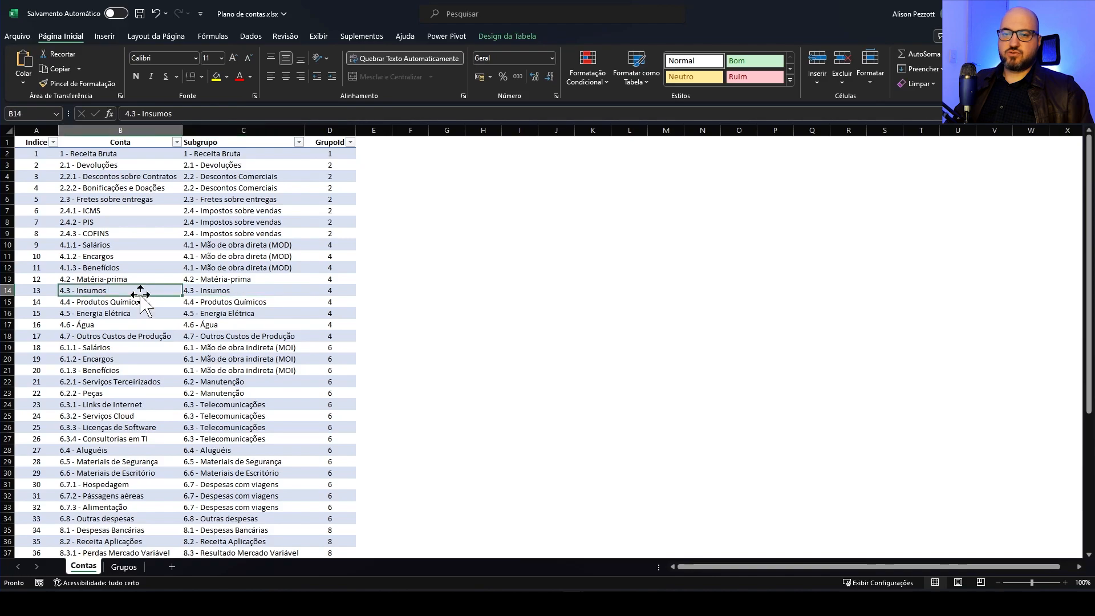
{"action": "left_click", "coordinate": [193, 302]}
{"action": "left_click", "coordinate": [164, 306]}
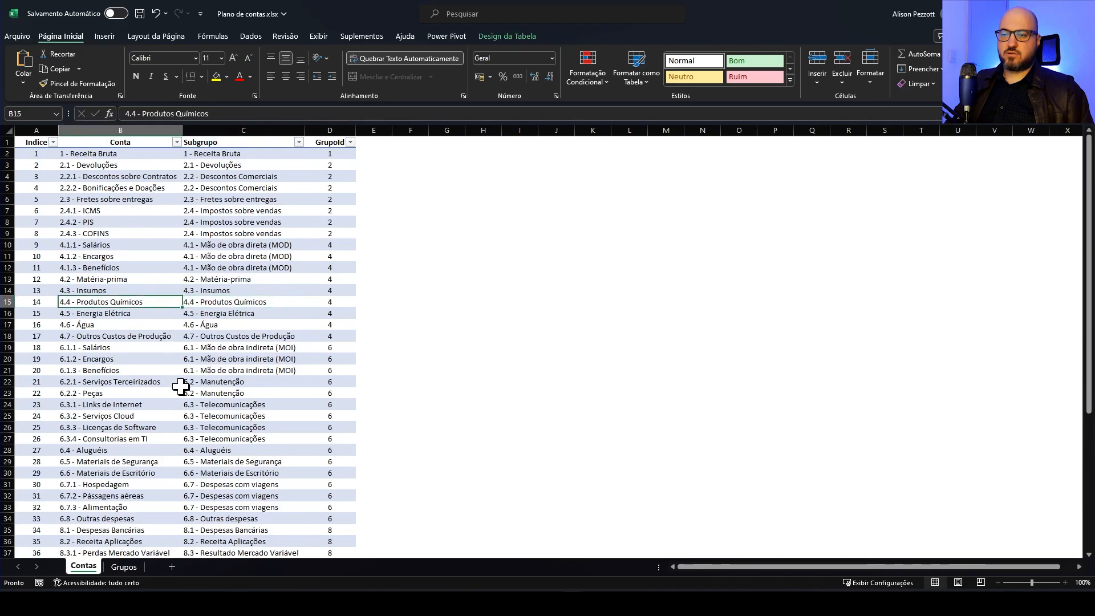
{"action": "scroll", "coordinate": [183, 384], "scroll_direction": "down", "scroll_amount": 1}
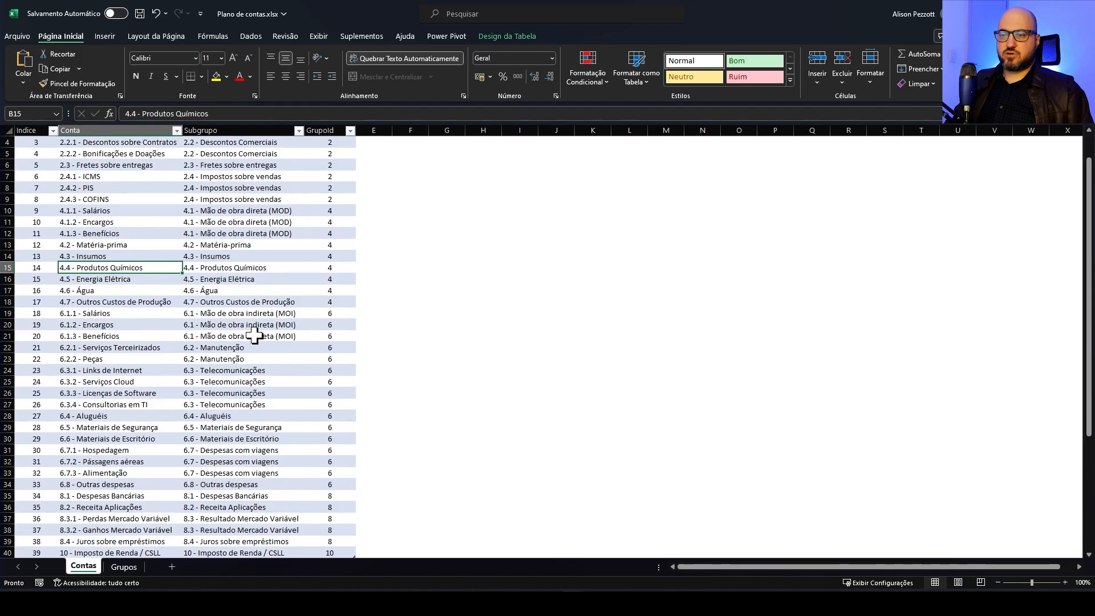
{"action": "left_click", "coordinate": [254, 313]}
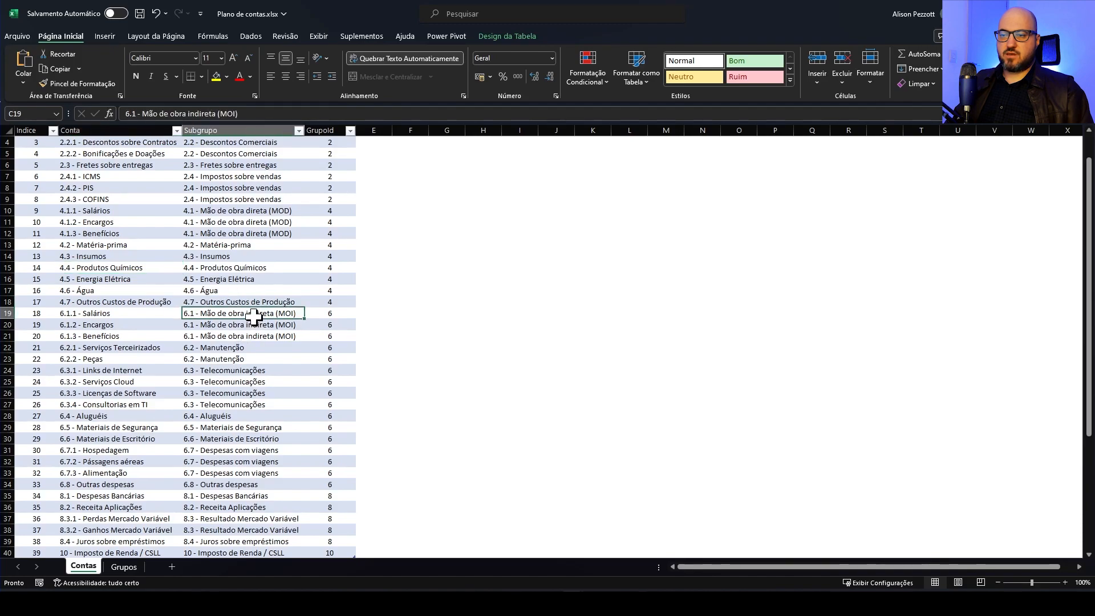
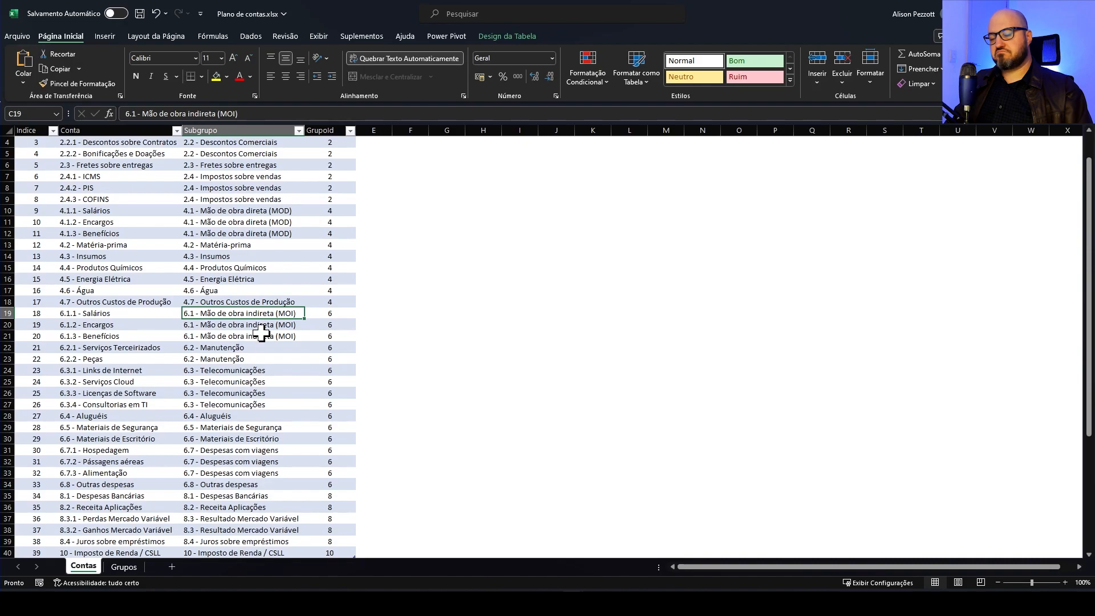
Compare the 6.1 and 6.2 accounts with their Subgrupo entries on the Contas sheet and glance at the Grupos sheet
{"action": "left_click", "coordinate": [140, 316]}
{"action": "left_click", "coordinate": [161, 327]}
{"action": "left_click", "coordinate": [156, 339]}
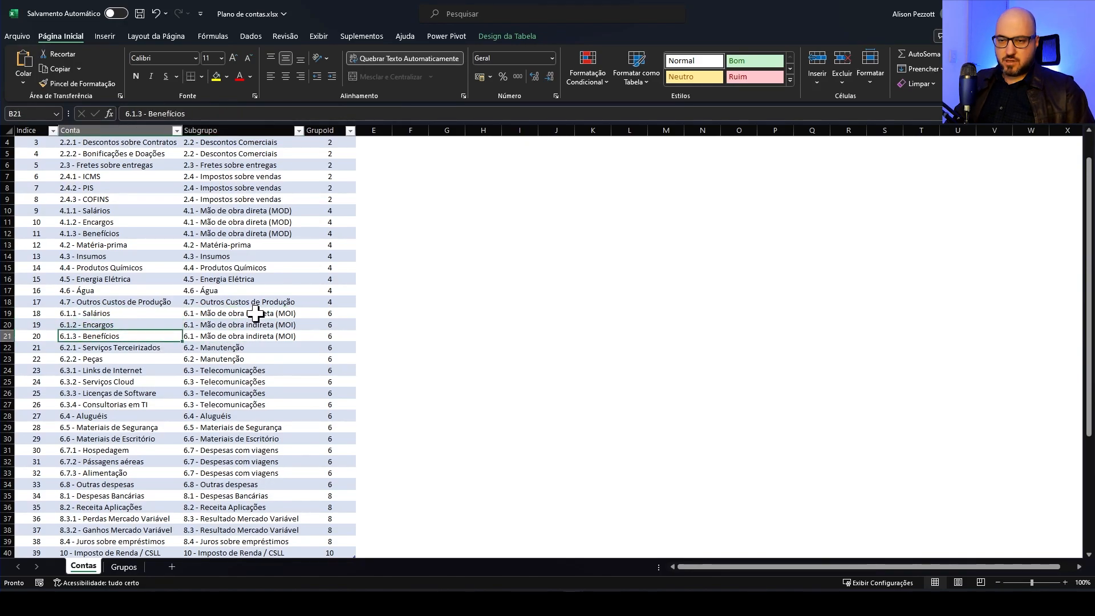
{"action": "left_click", "coordinate": [261, 349]}
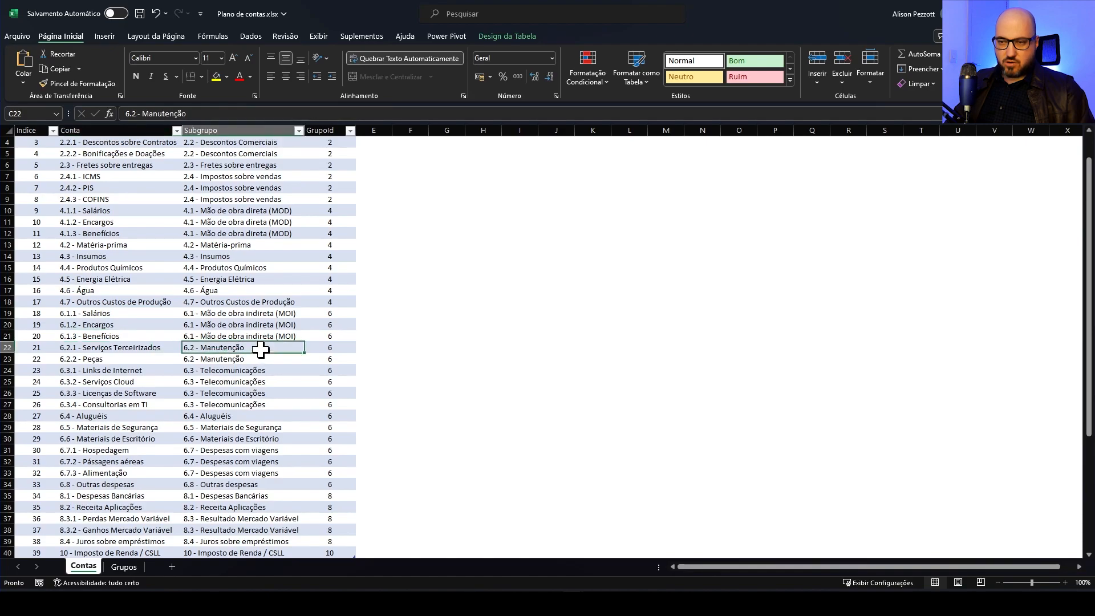
{"action": "left_click_drag", "start_coordinate": [147, 347], "coordinate": [147, 359]}
{"action": "left_click", "coordinate": [244, 349]}
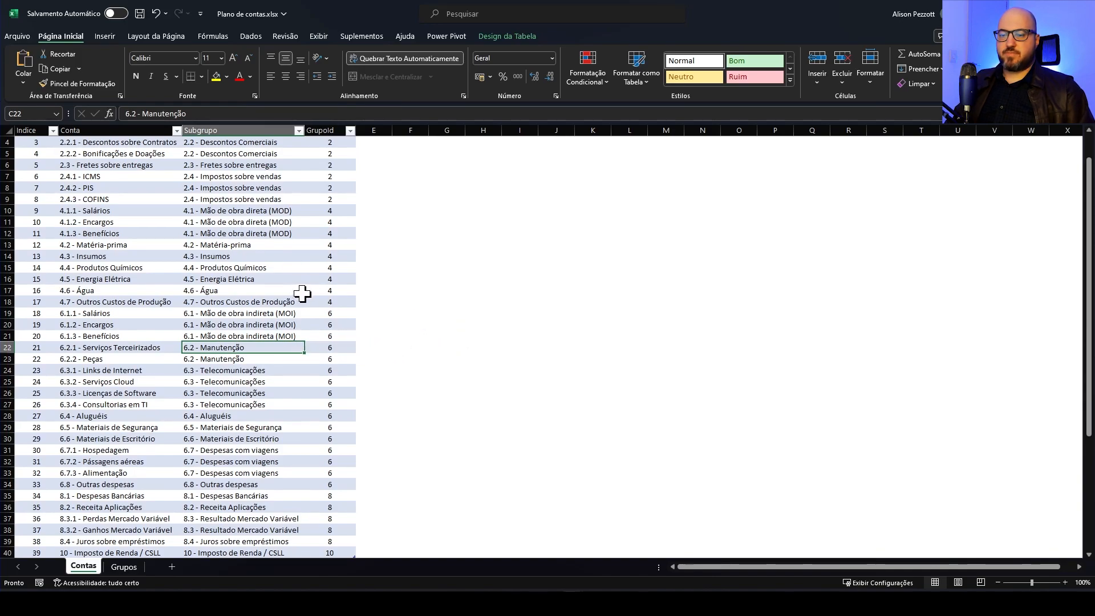
{"action": "left_click", "coordinate": [124, 567]}
{"action": "left_click", "coordinate": [83, 567]}
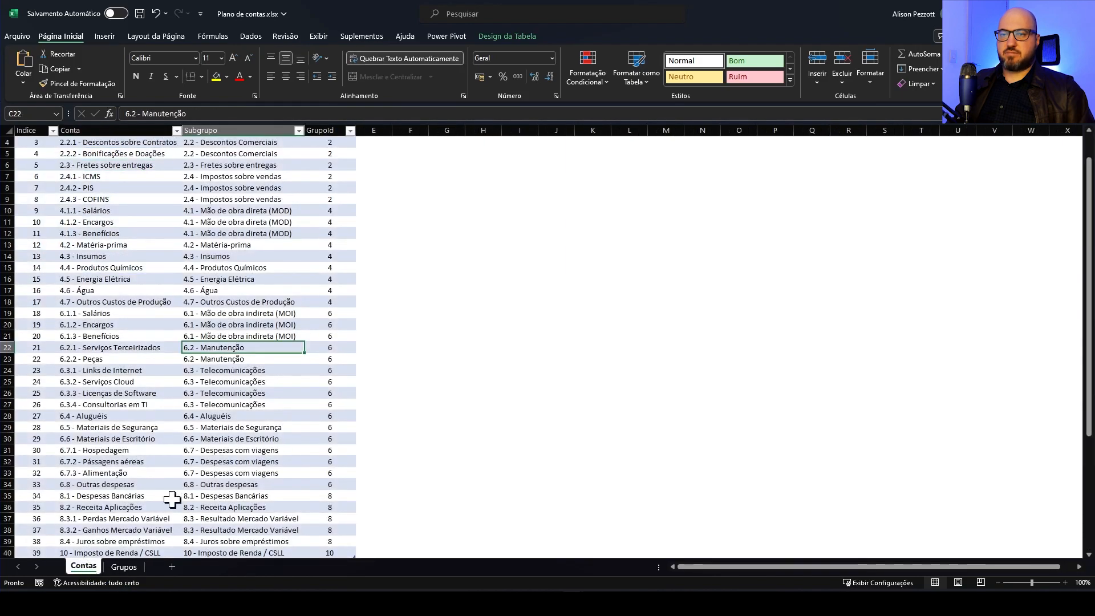
Leave the Excel workbooks and switch to the Power Query Editor window of DRE Live
{"action": "left_click", "coordinate": [1027, 11]}
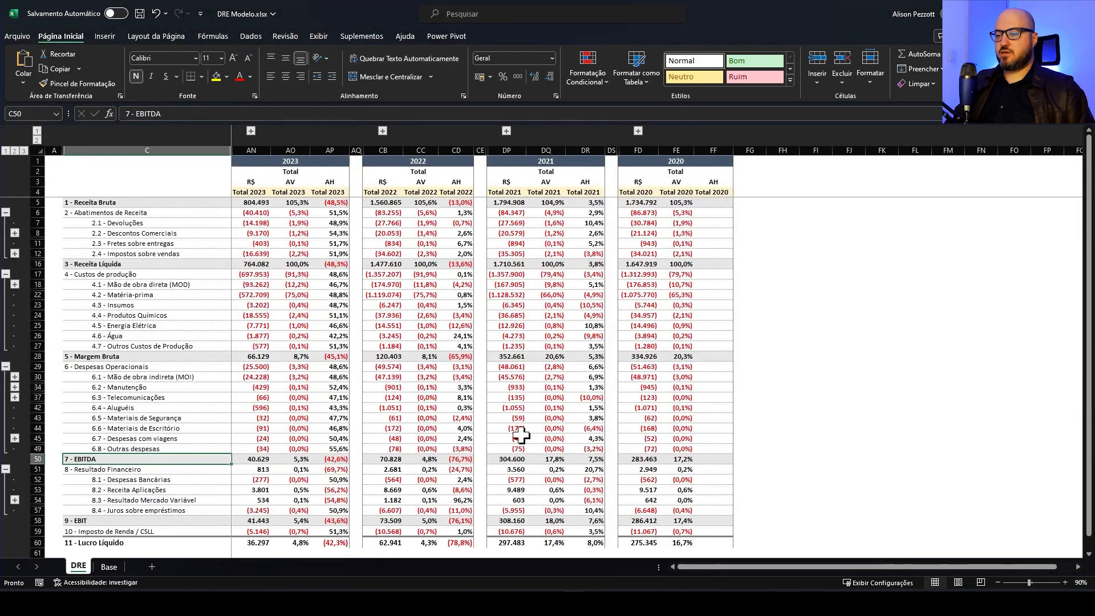
{"action": "left_click", "coordinate": [597, 603]}
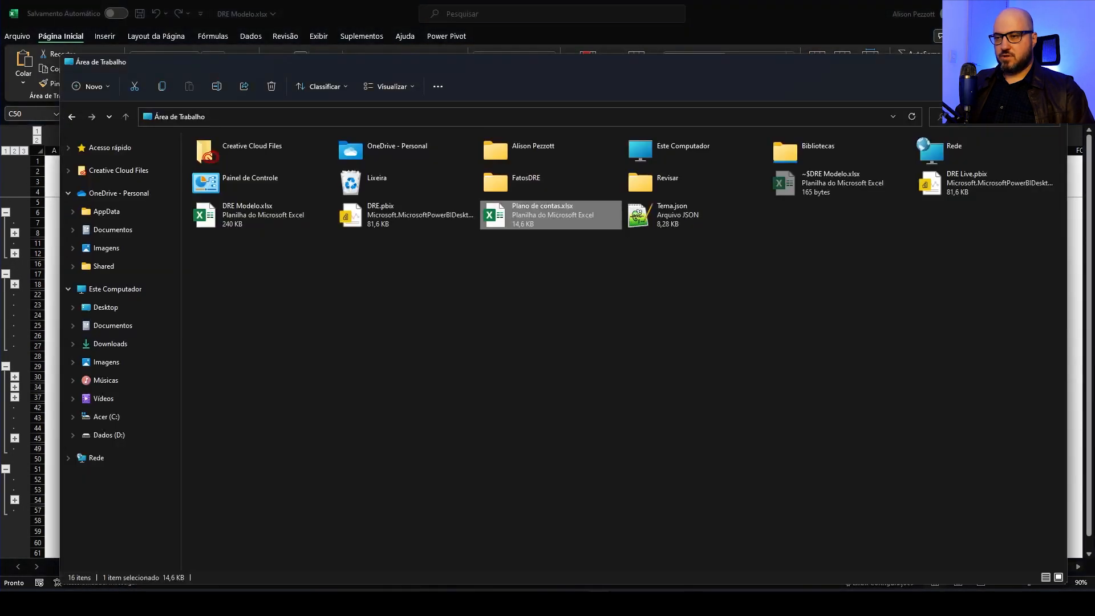
{"action": "mouse_move", "coordinate": [521, 604]}
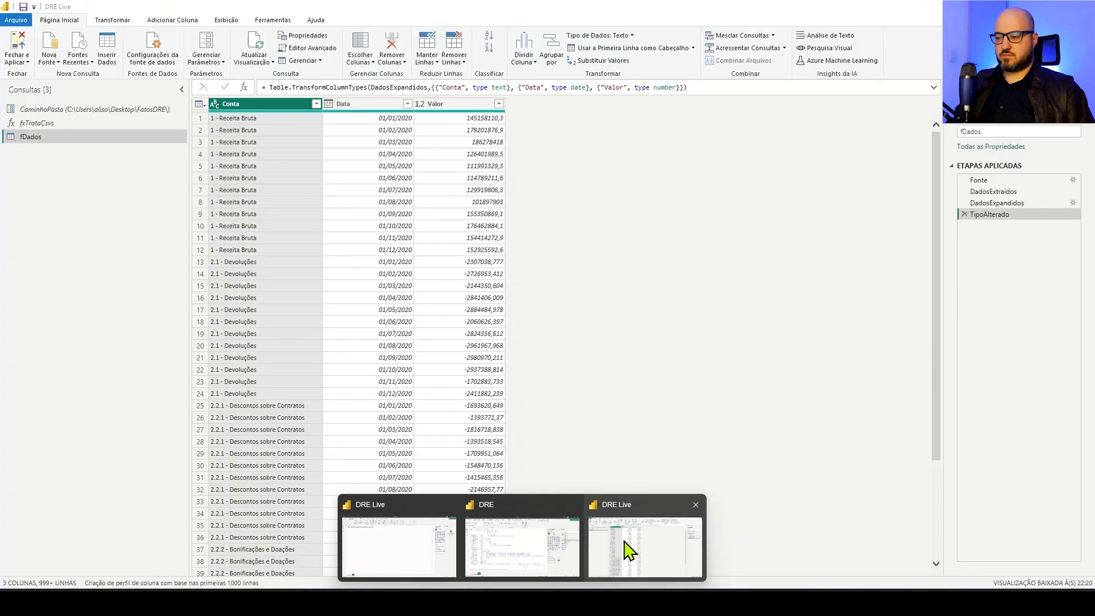
{"action": "left_click", "coordinate": [625, 545]}
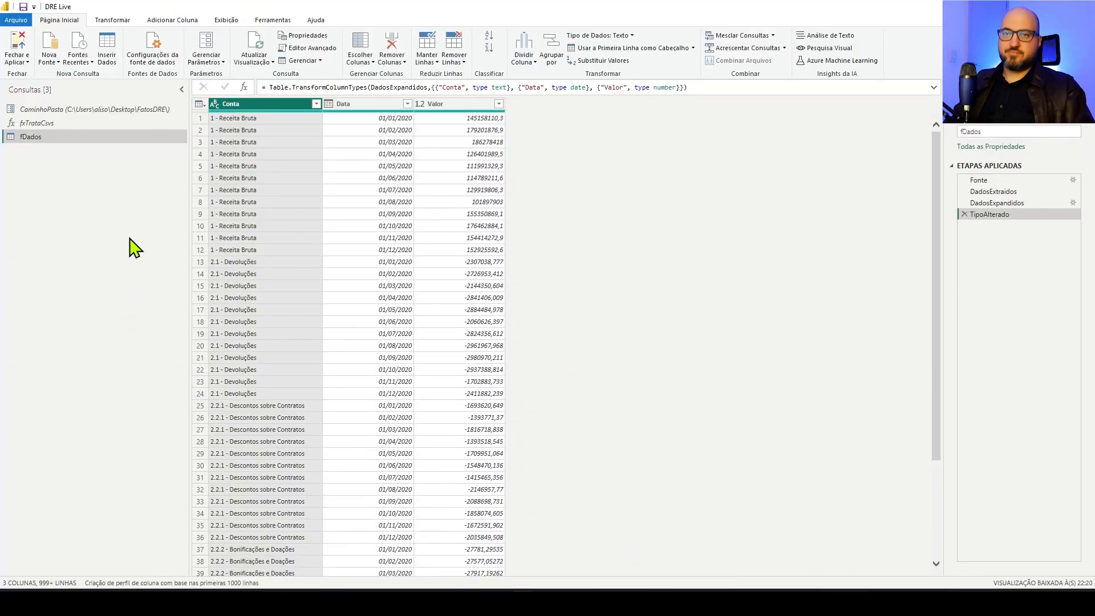
Import the dContas and dGrupos tables from Plano de contas.xlsx on the Desktop as new Excel queries
{"action": "right_click", "coordinate": [69, 182]}
{"action": "mouse_move", "coordinate": [108, 198]}
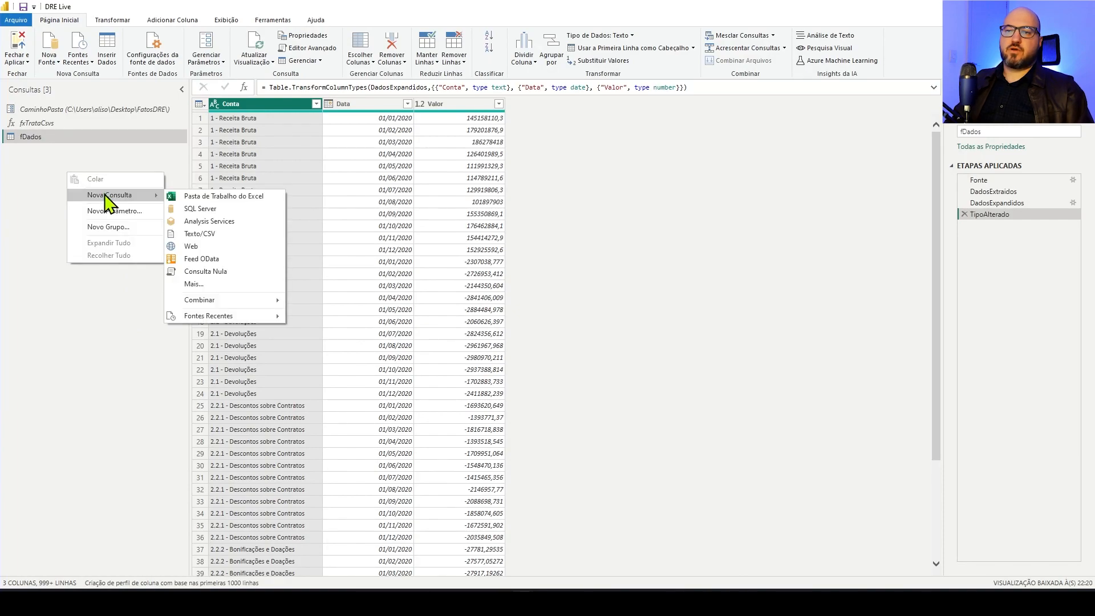
{"action": "left_click", "coordinate": [181, 196]}
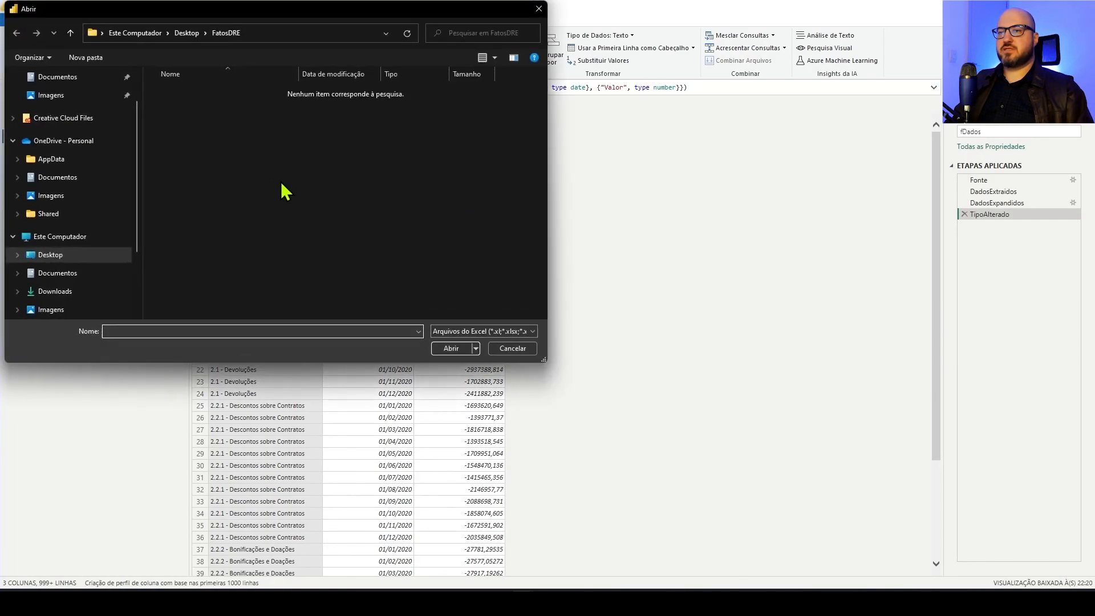
{"action": "left_click", "coordinate": [186, 32]}
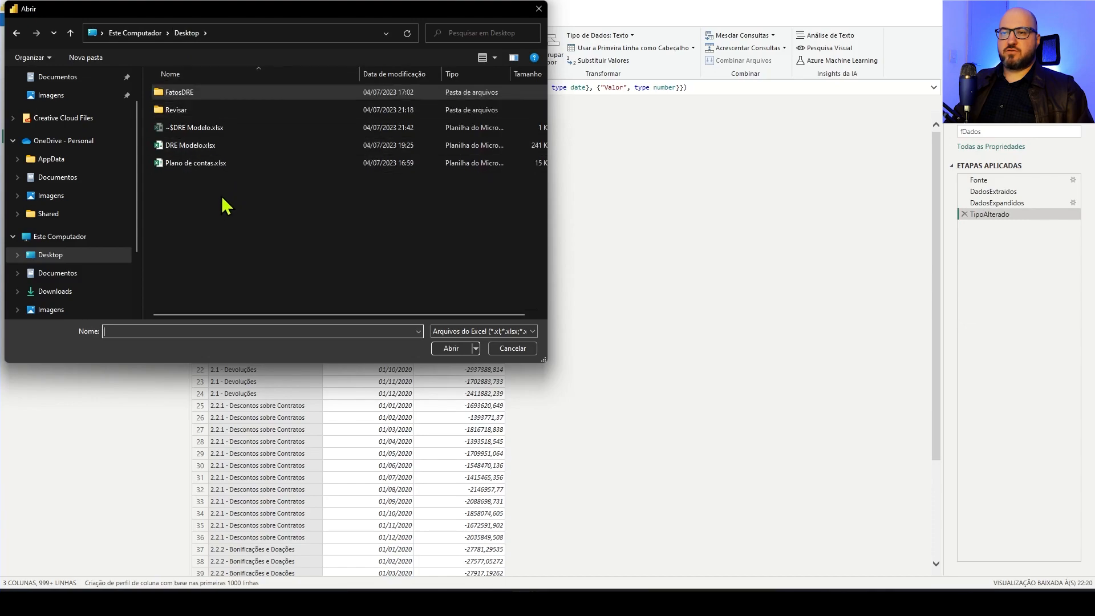
{"action": "double_click", "coordinate": [199, 163]}
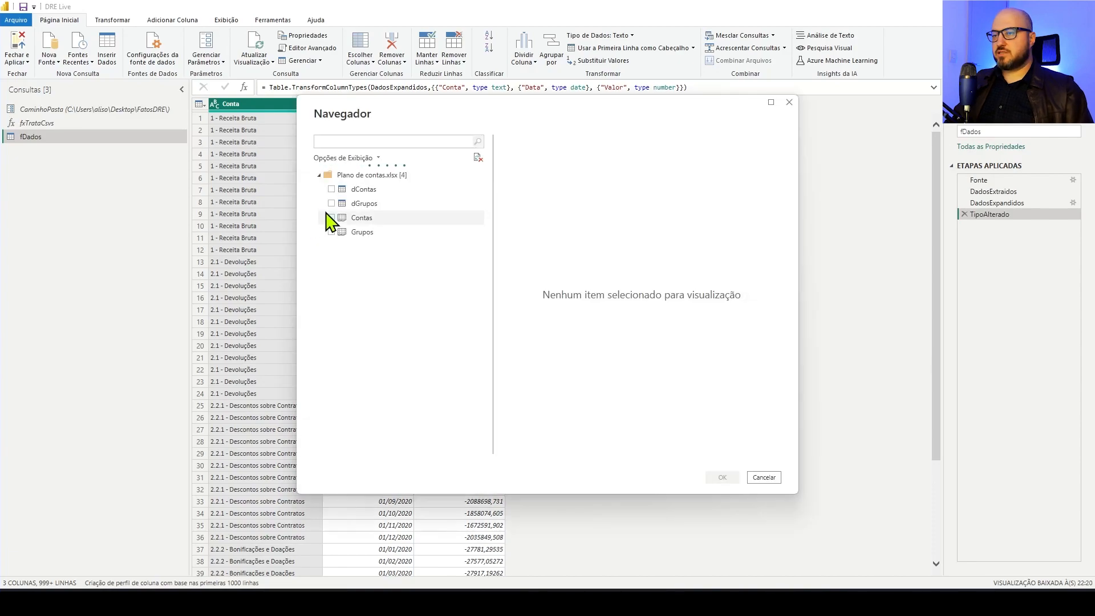
{"action": "left_click", "coordinate": [331, 189]}
{"action": "left_click", "coordinate": [332, 203]}
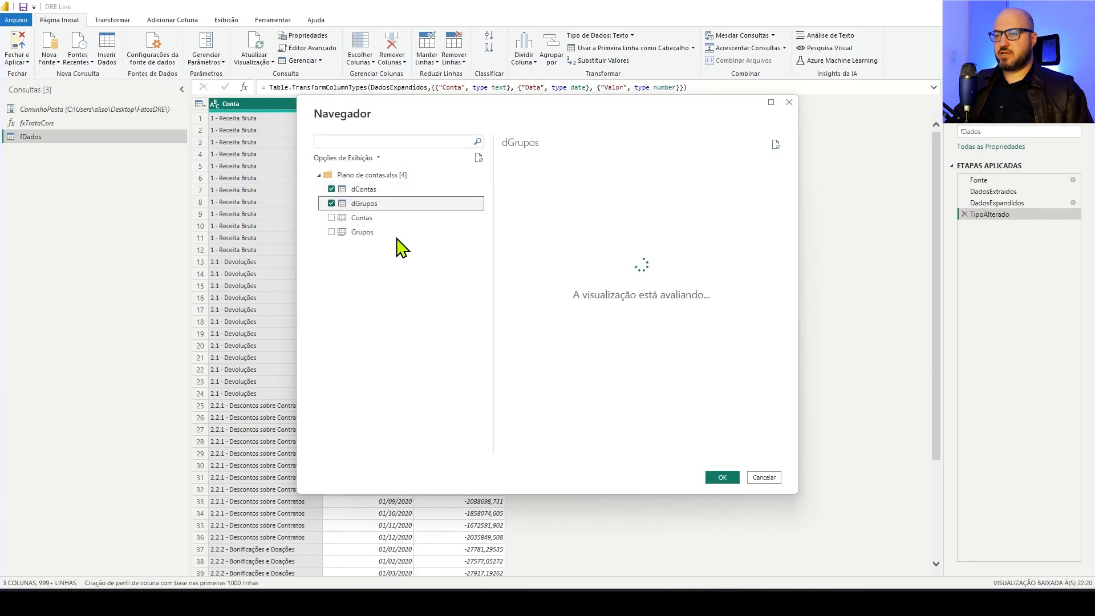
{"action": "left_click", "coordinate": [728, 478]}
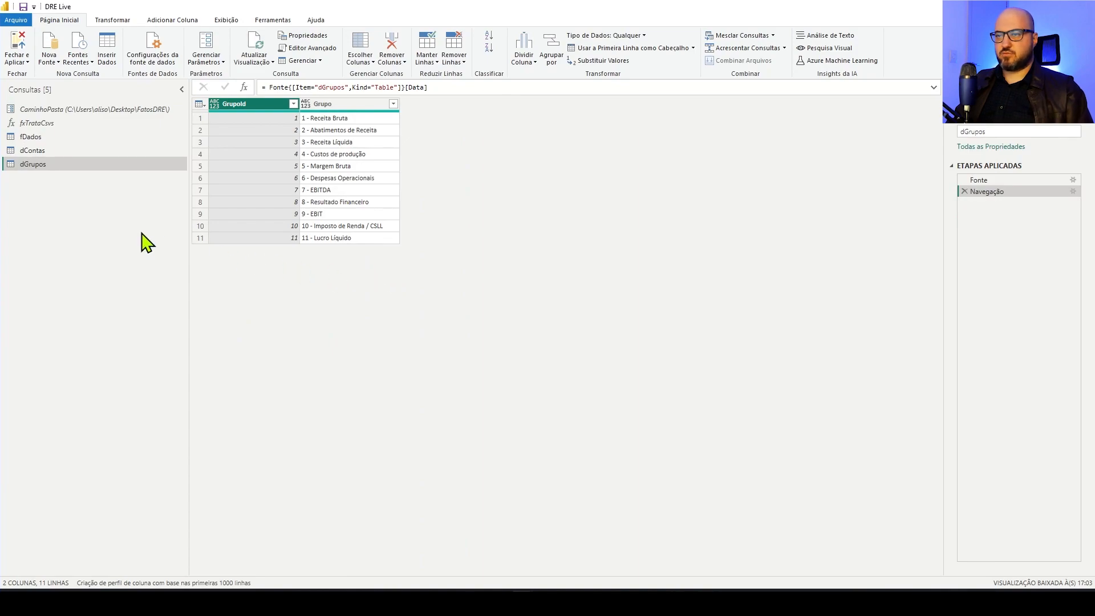
Check the two imported queries and set the Indice column of dContas to whole number
{"action": "left_click", "coordinate": [69, 151]}
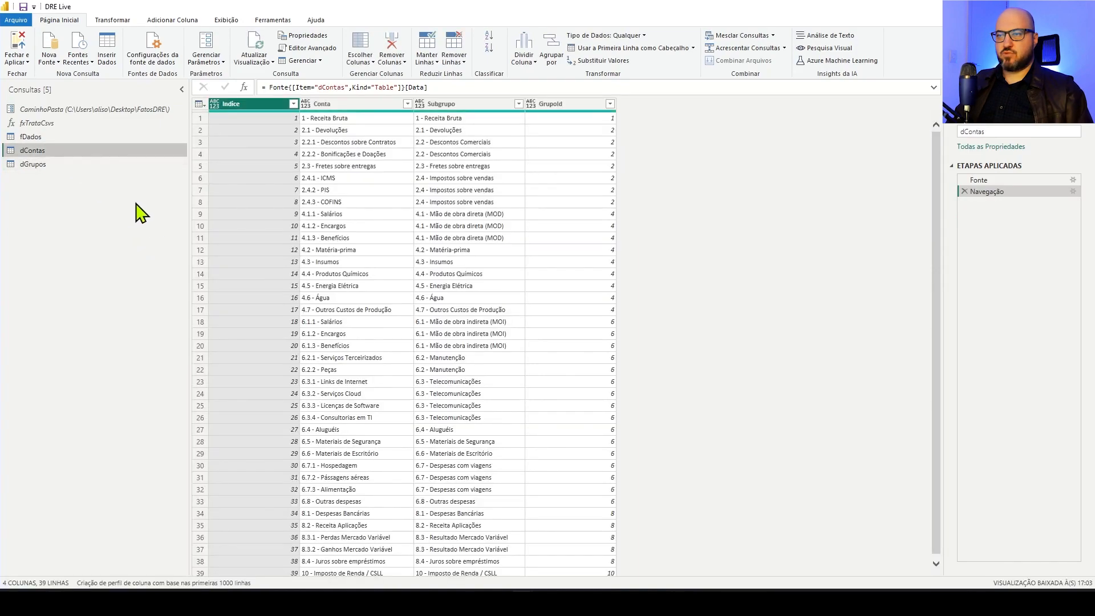
{"action": "left_click", "coordinate": [72, 164]}
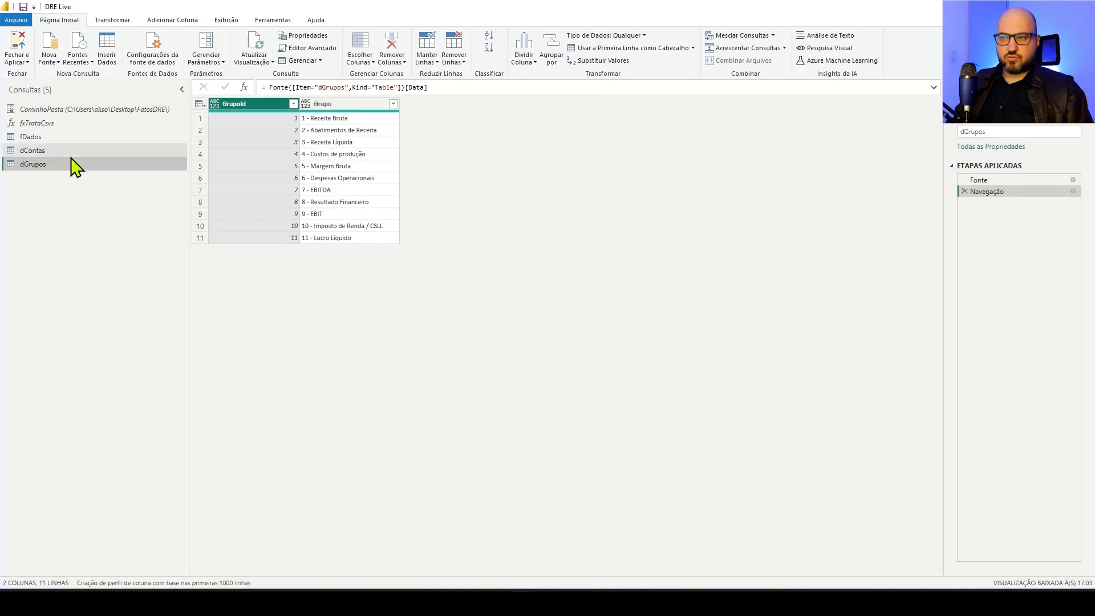
{"action": "left_click_drag", "start_coordinate": [81, 152], "coordinate": [111, 189]}
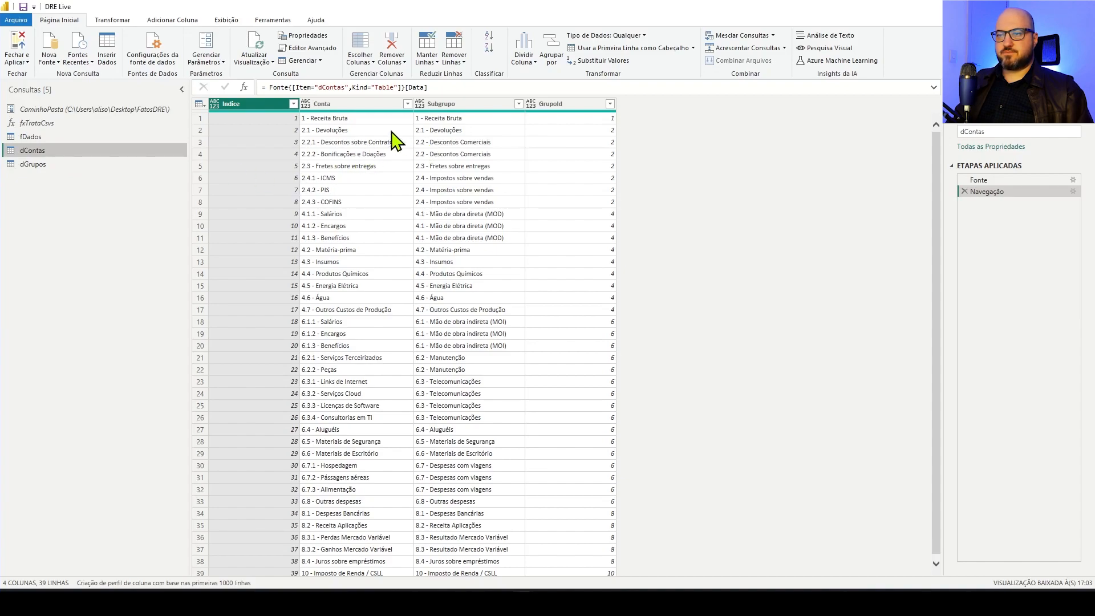
{"action": "left_click", "coordinate": [216, 105]}
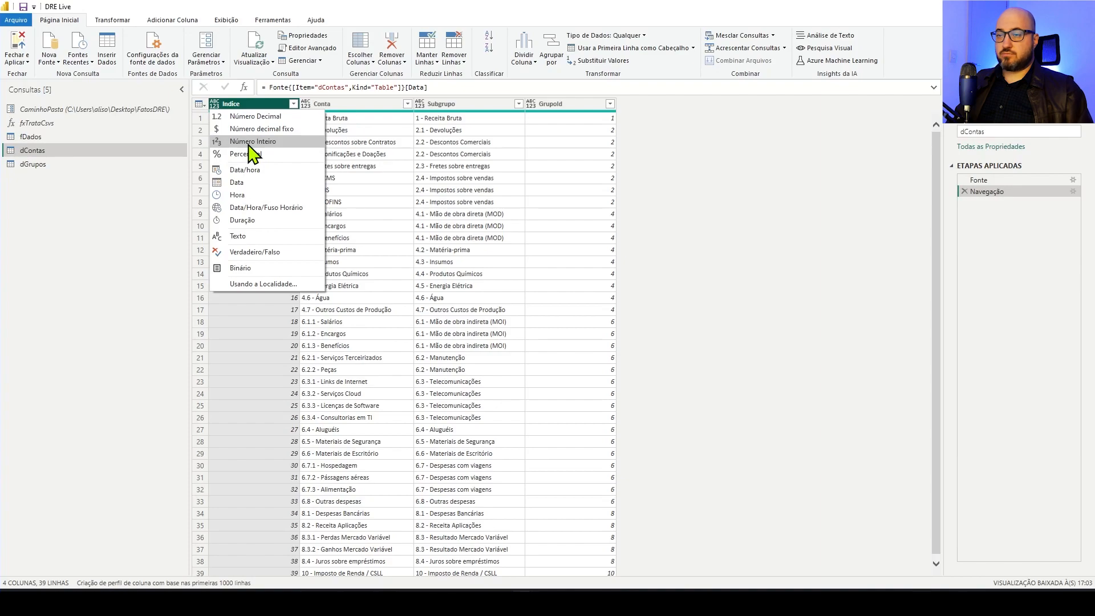
{"action": "left_click", "coordinate": [249, 143]}
In dContas, set the Conta and Subgrupo columns to text and the GrupoId column to whole number
{"action": "left_click", "coordinate": [342, 105]}
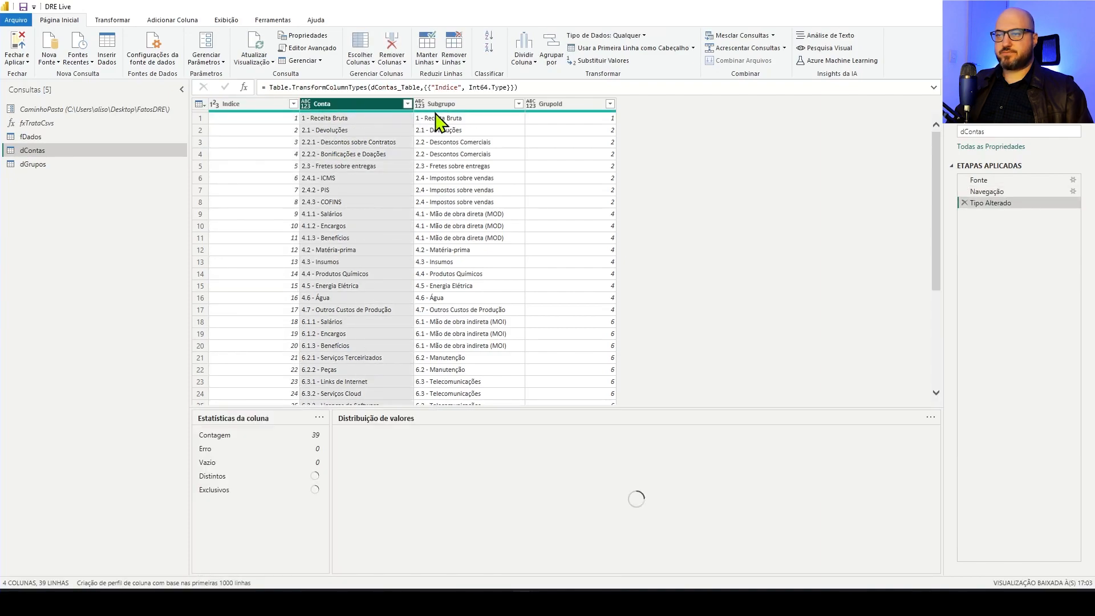
{"action": "left_click", "coordinate": [478, 106], "text": "ctrl"}
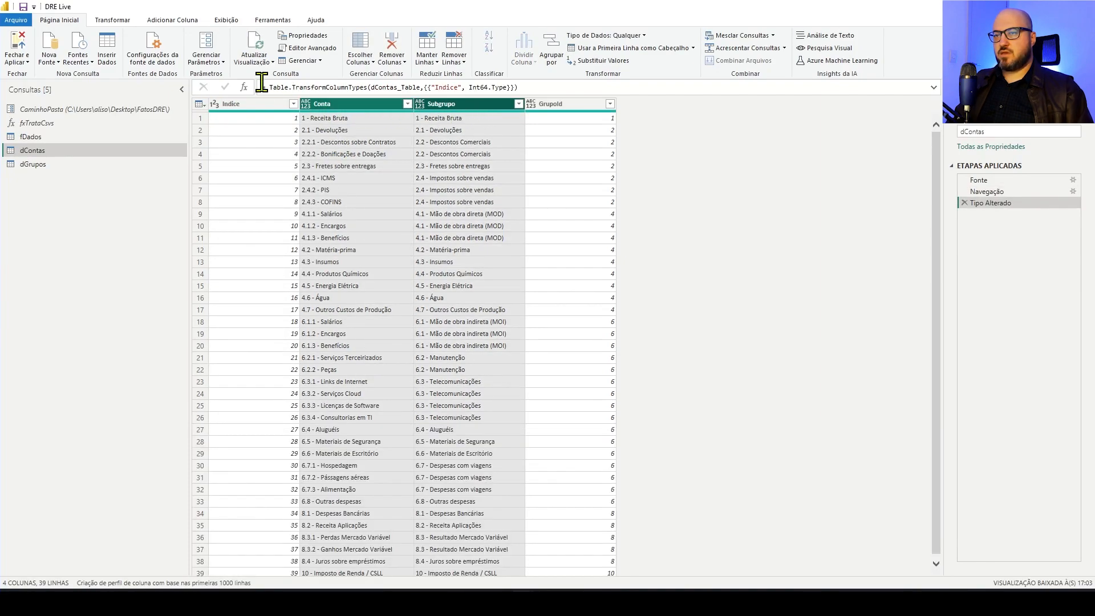
{"action": "left_click", "coordinate": [112, 19]}
{"action": "left_click", "coordinate": [194, 49]}
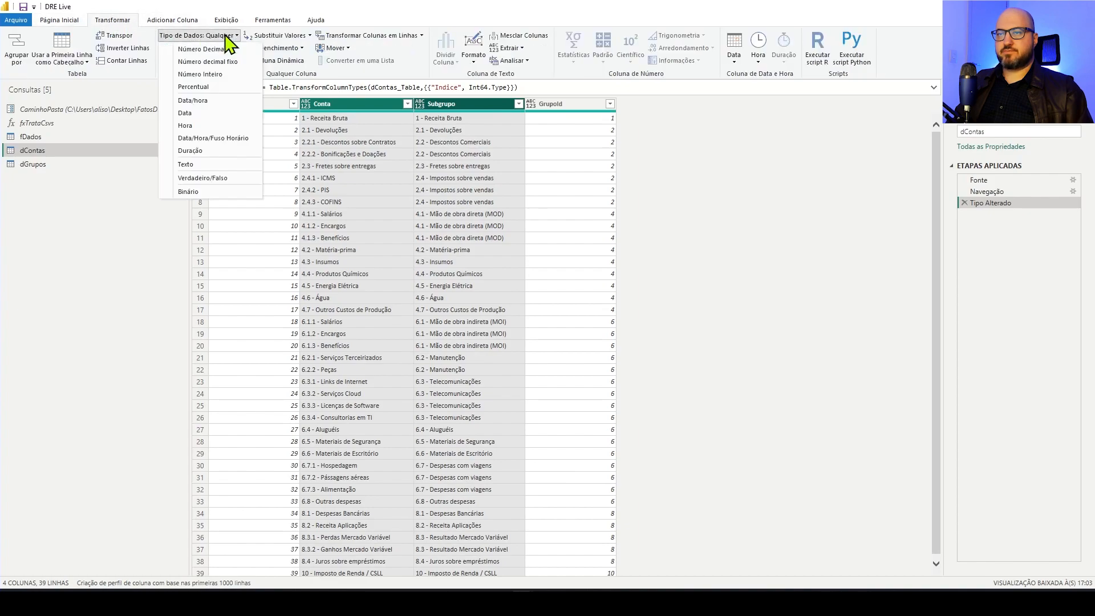
{"action": "left_click", "coordinate": [191, 165]}
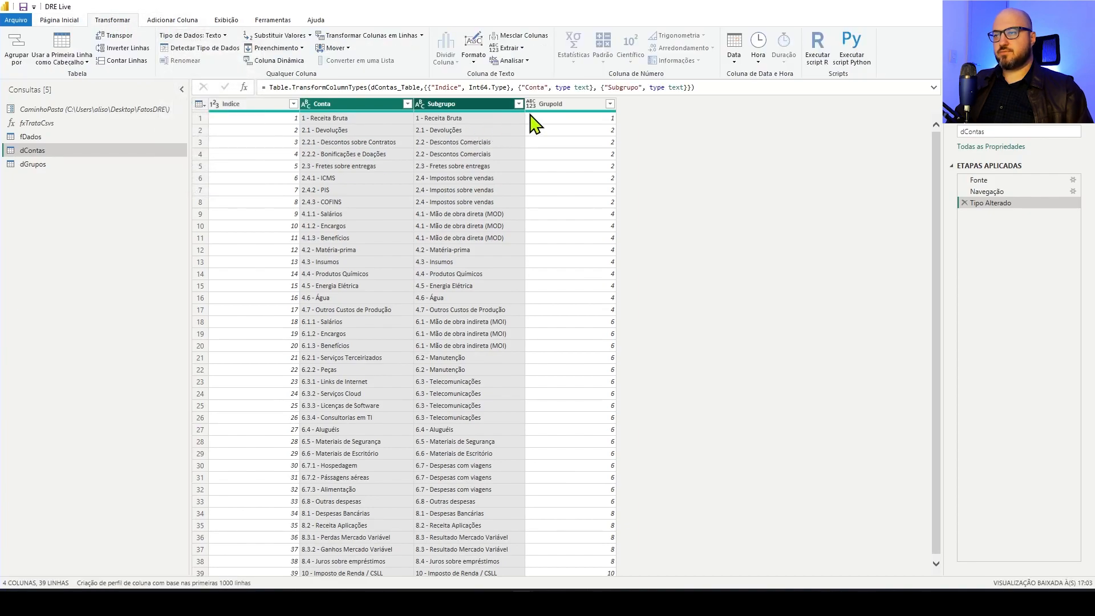
{"action": "left_click", "coordinate": [531, 105]}
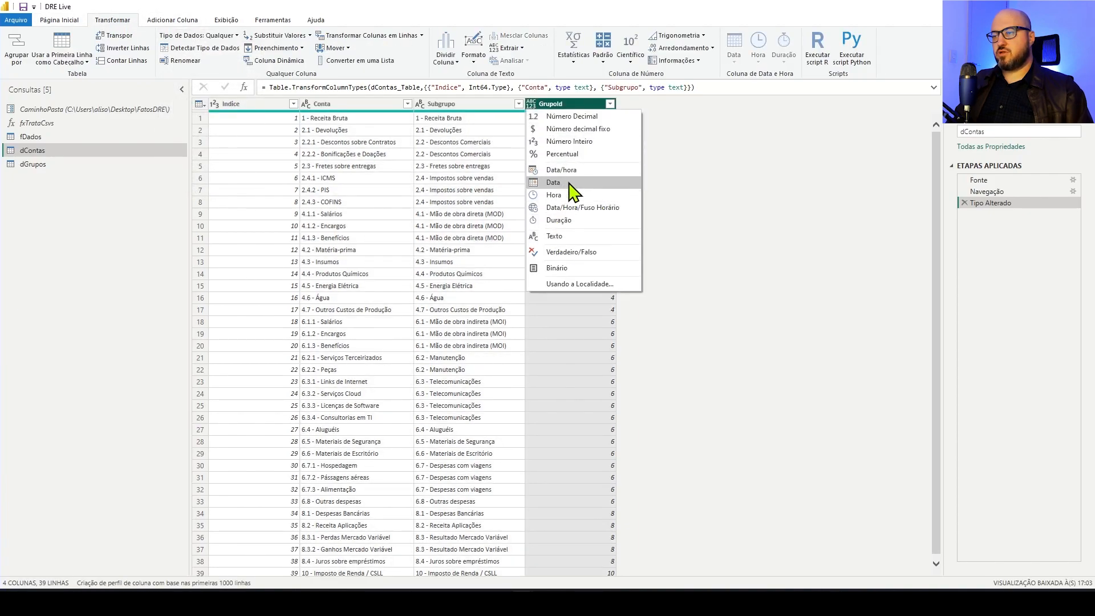
{"action": "left_click", "coordinate": [576, 142]}
In the dGrupos query, set the GrupoId column to whole number and the Grupo column to text
{"action": "left_click", "coordinate": [48, 166]}
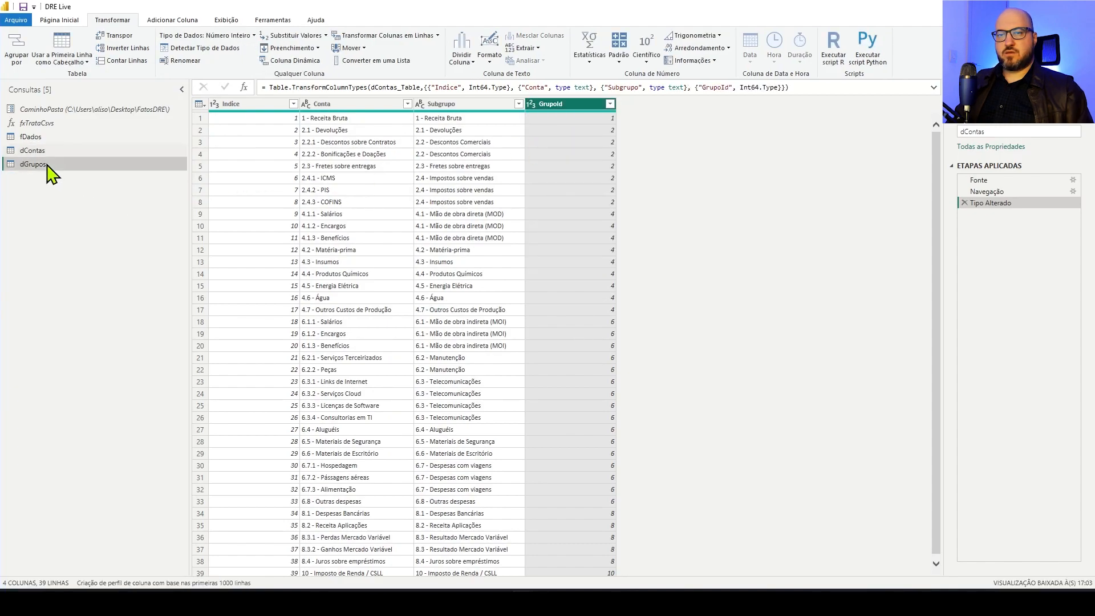
{"action": "left_click", "coordinate": [215, 105]}
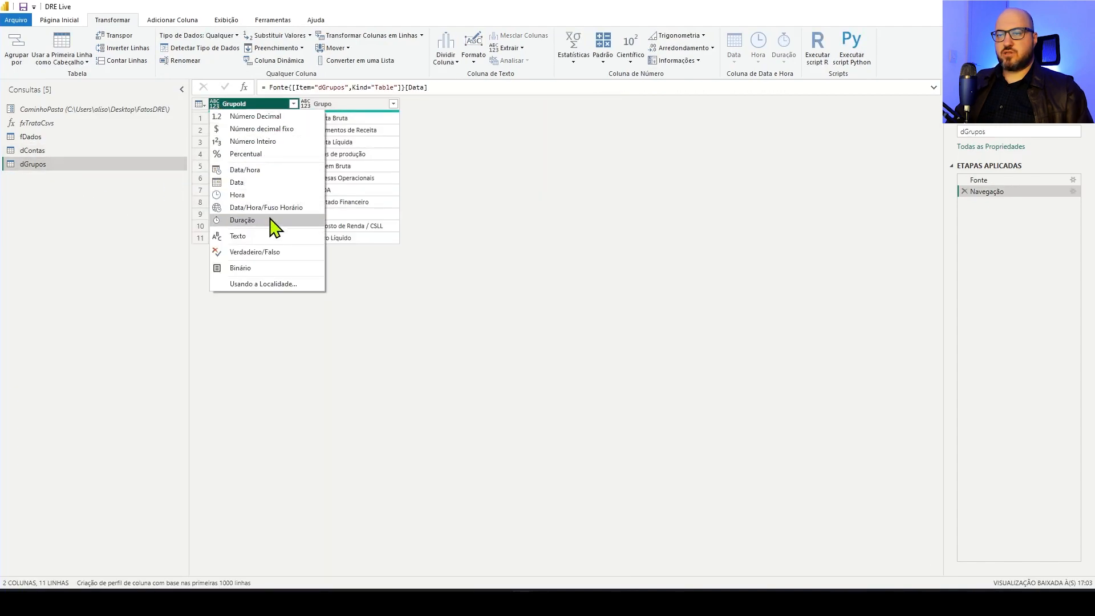
{"action": "left_click", "coordinate": [262, 142]}
{"action": "left_click", "coordinate": [334, 105]}
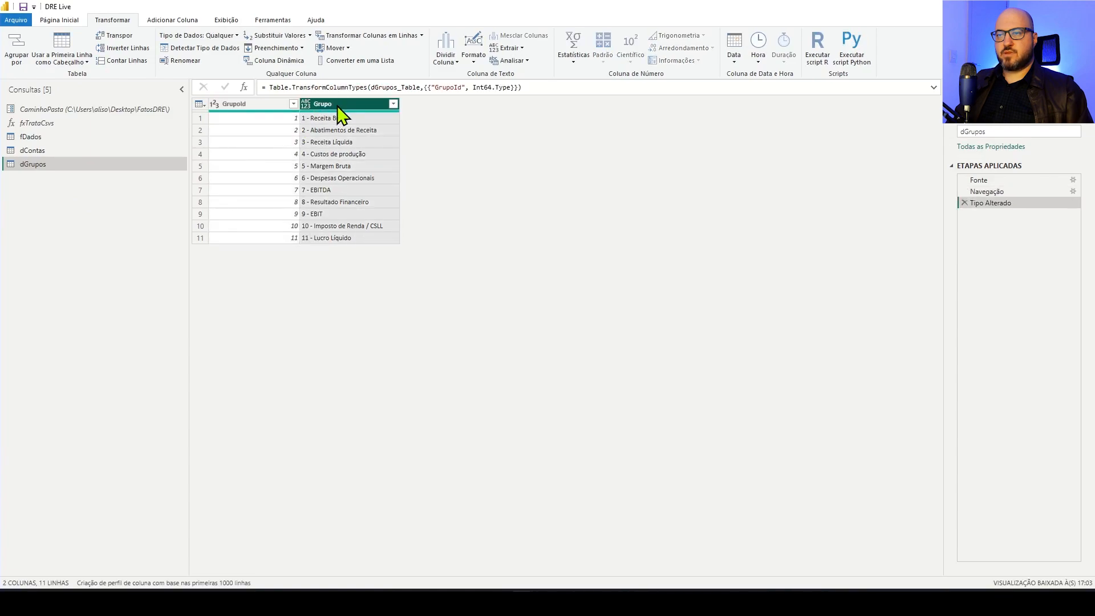
{"action": "left_click", "coordinate": [306, 104]}
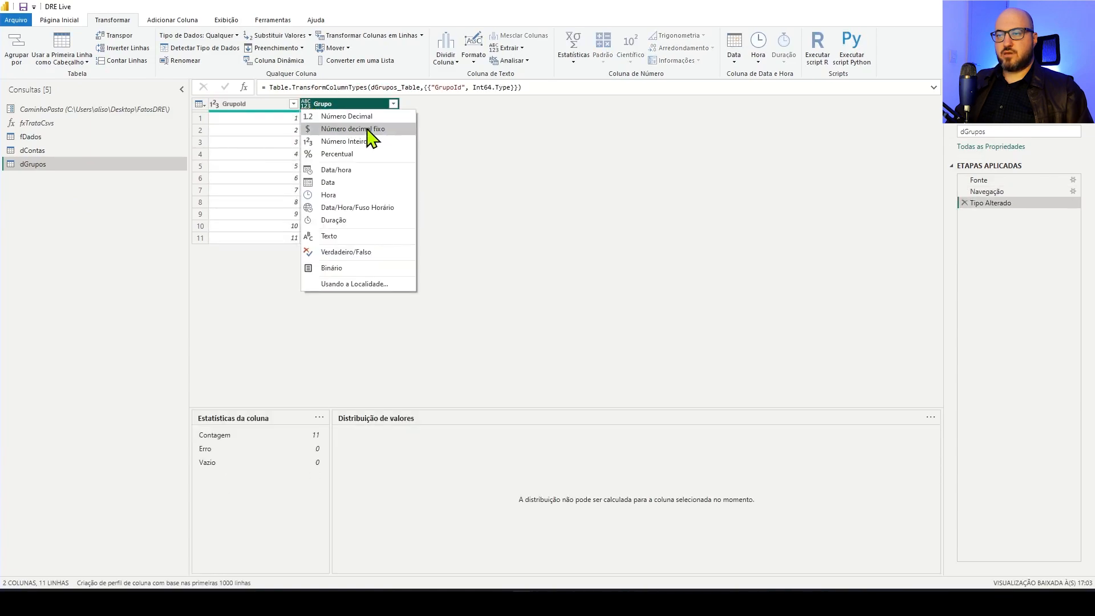
{"action": "left_click", "coordinate": [354, 237]}
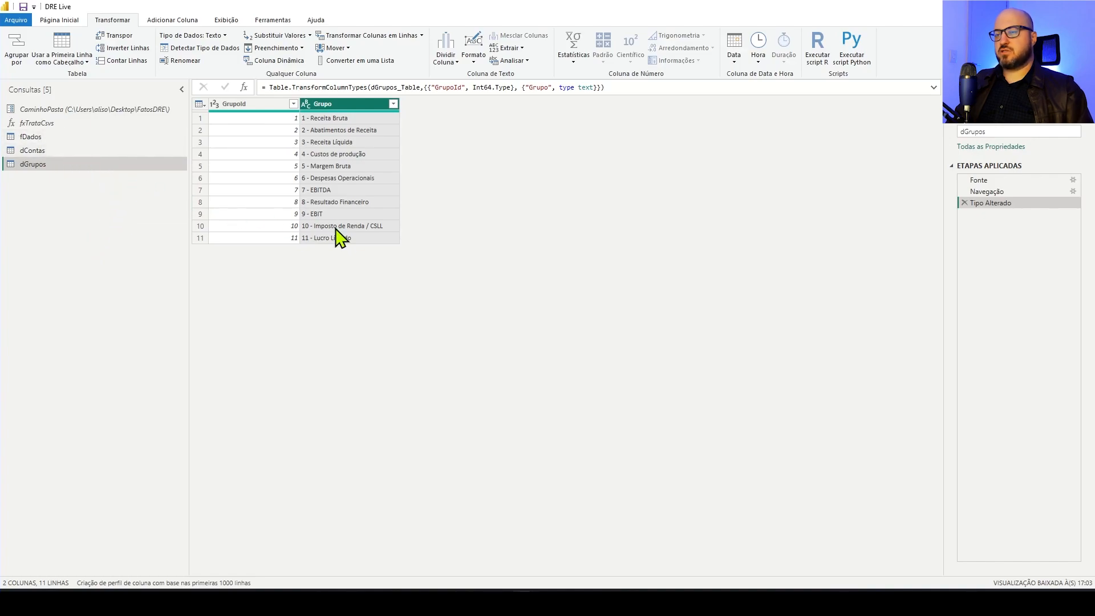
Review the columns and data types of the fDados, dContas and dGrupos queries
{"action": "left_click", "coordinate": [91, 151]}
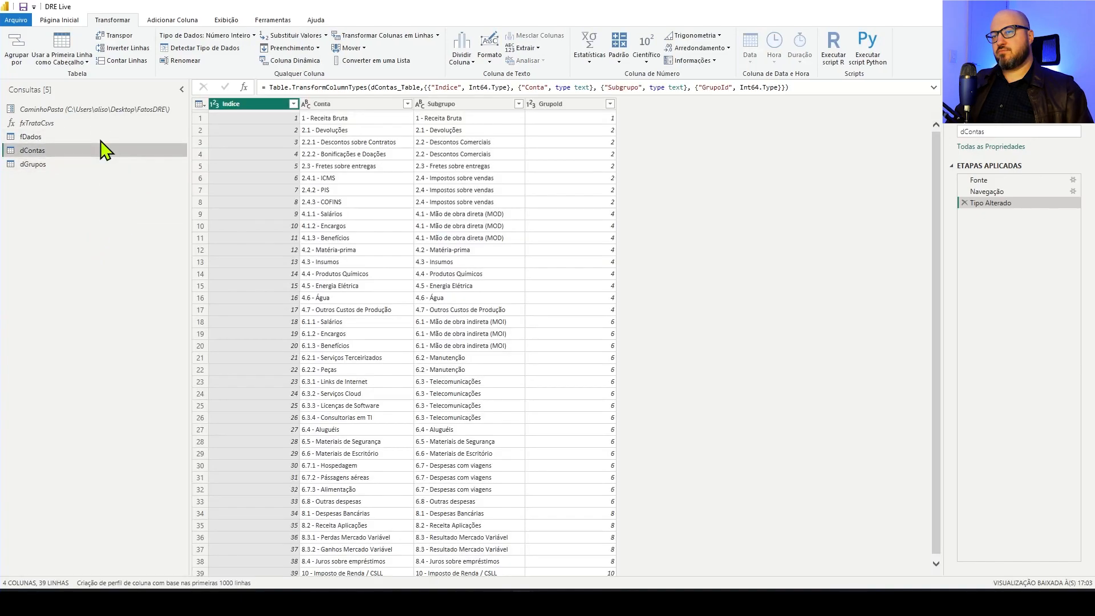
{"action": "left_click", "coordinate": [100, 139]}
{"action": "left_click", "coordinate": [113, 153]}
{"action": "left_click", "coordinate": [118, 165]}
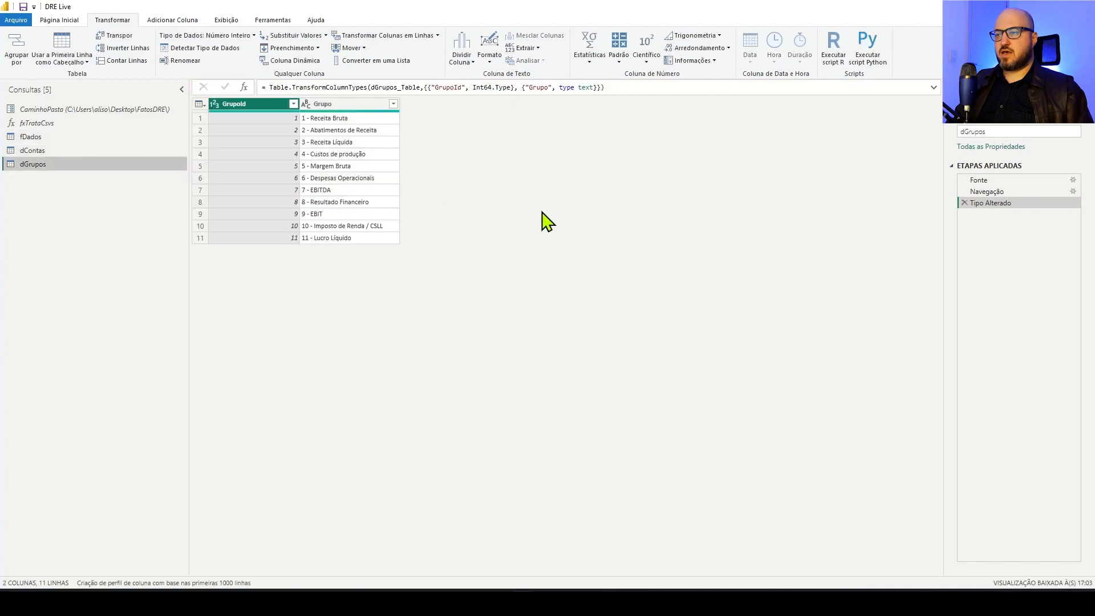
{"action": "left_click", "coordinate": [113, 150]}
{"action": "left_click", "coordinate": [110, 137]}
{"action": "left_click", "coordinate": [111, 151]}
{"action": "left_click", "coordinate": [114, 165]}
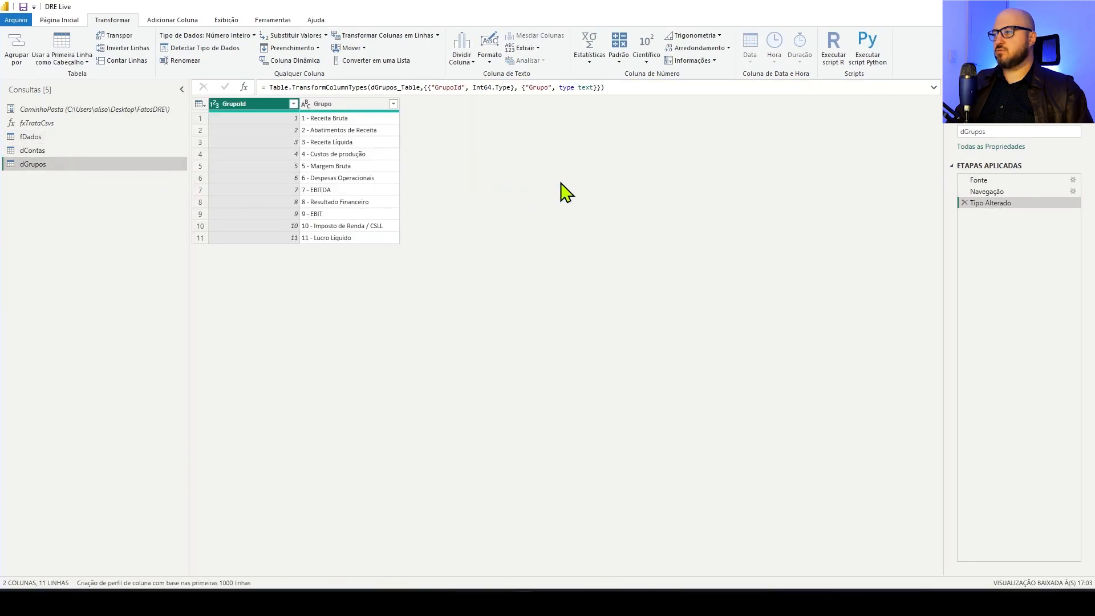
Close the Power Query Editor and apply the changes to load the queries into the report
{"action": "left_click", "coordinate": [59, 20]}
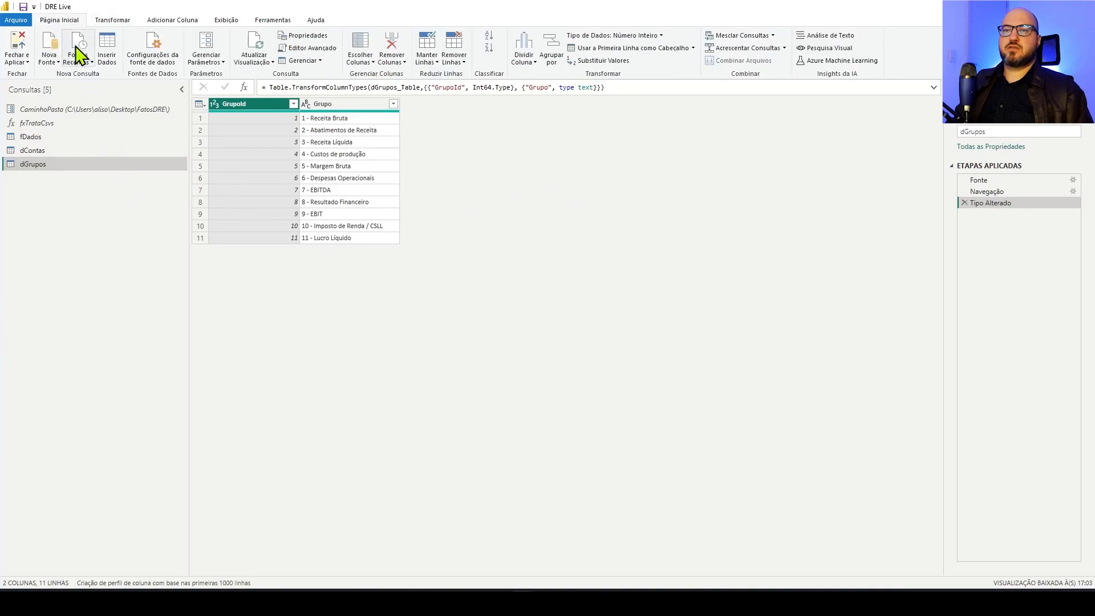
{"action": "left_click", "coordinate": [19, 60]}
{"action": "left_click", "coordinate": [497, 188]}
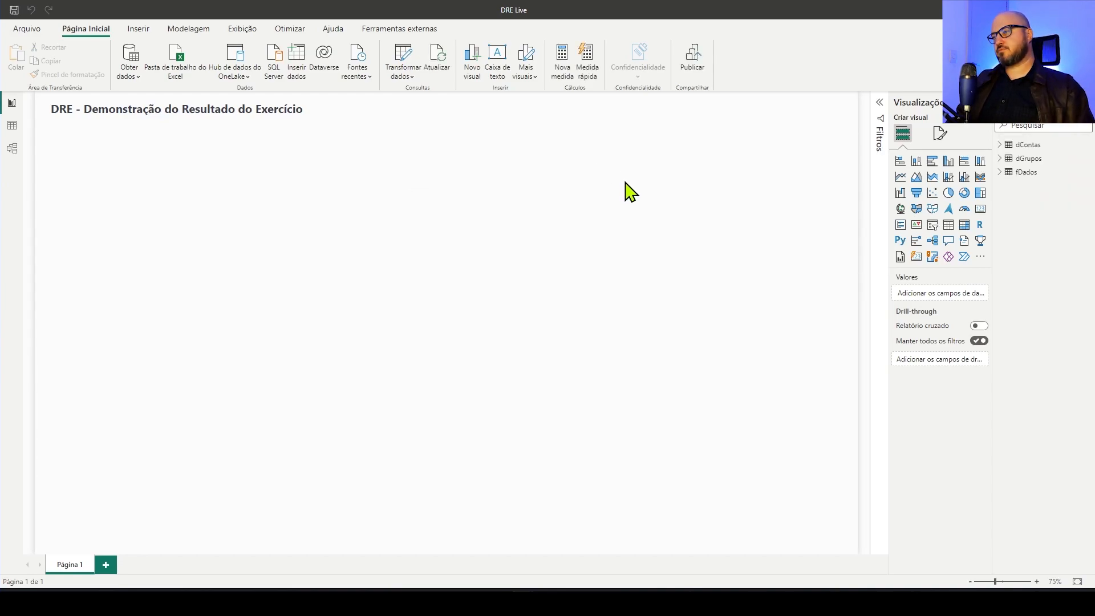
Open the model view and move the dGrupos table up, above and to the right of dContas
{"action": "left_click", "coordinate": [14, 153]}
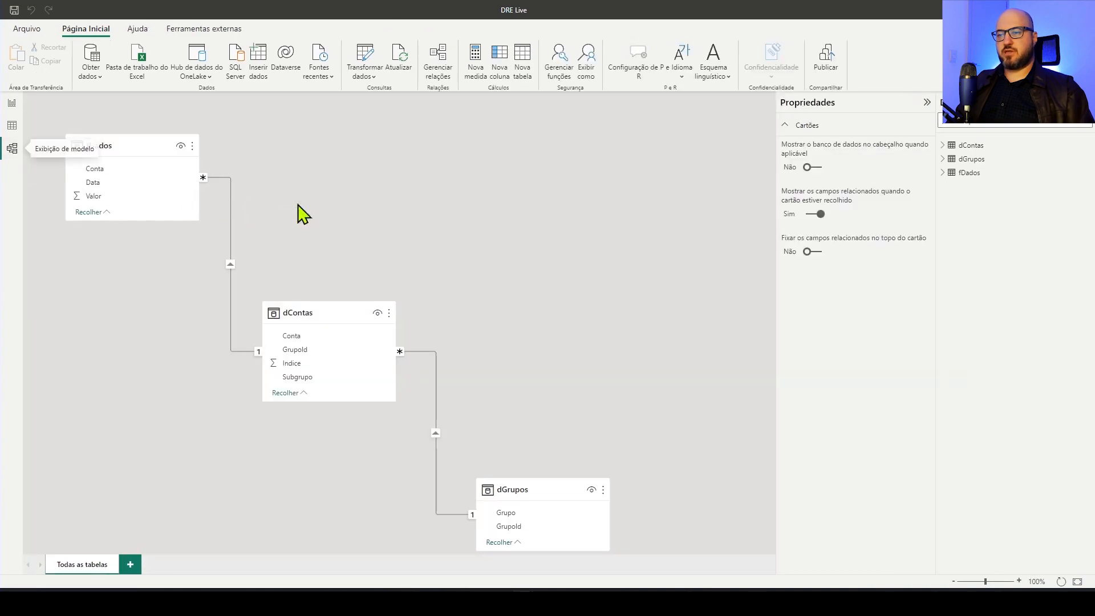
{"action": "left_click_drag", "start_coordinate": [558, 491], "coordinate": [557, 174]}
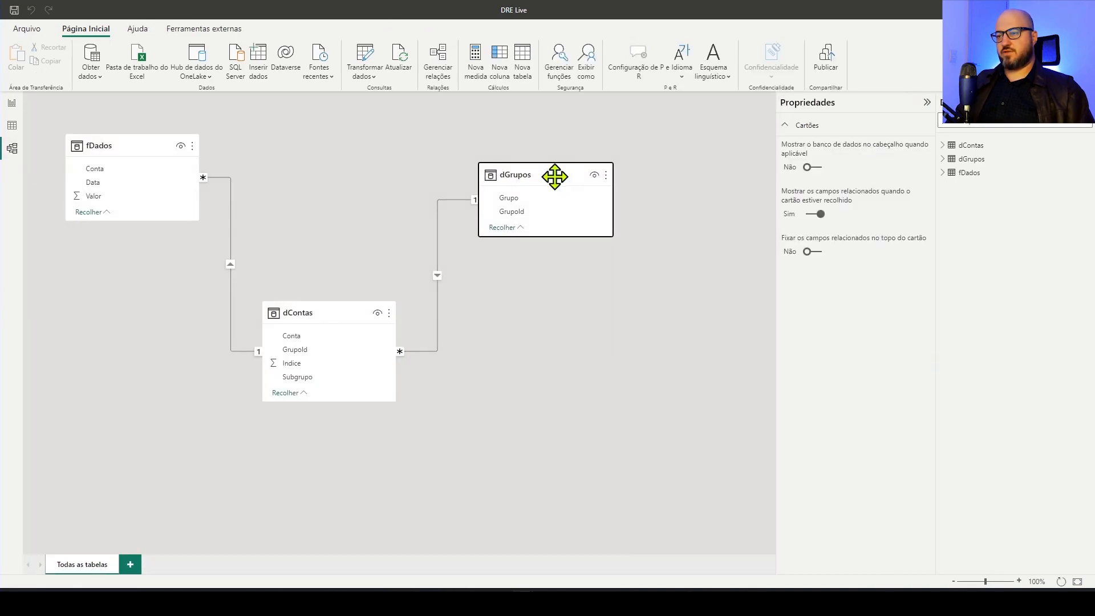
Arrange the model tables diagonally, with fDados lowest, dContas in the middle and dGrupos highest, and check the fDados–dContas relationship on Conta
{"action": "left_click_drag", "start_coordinate": [328, 313], "coordinate": [357, 152]}
{"action": "left_click_drag", "start_coordinate": [136, 148], "coordinate": [292, 377]}
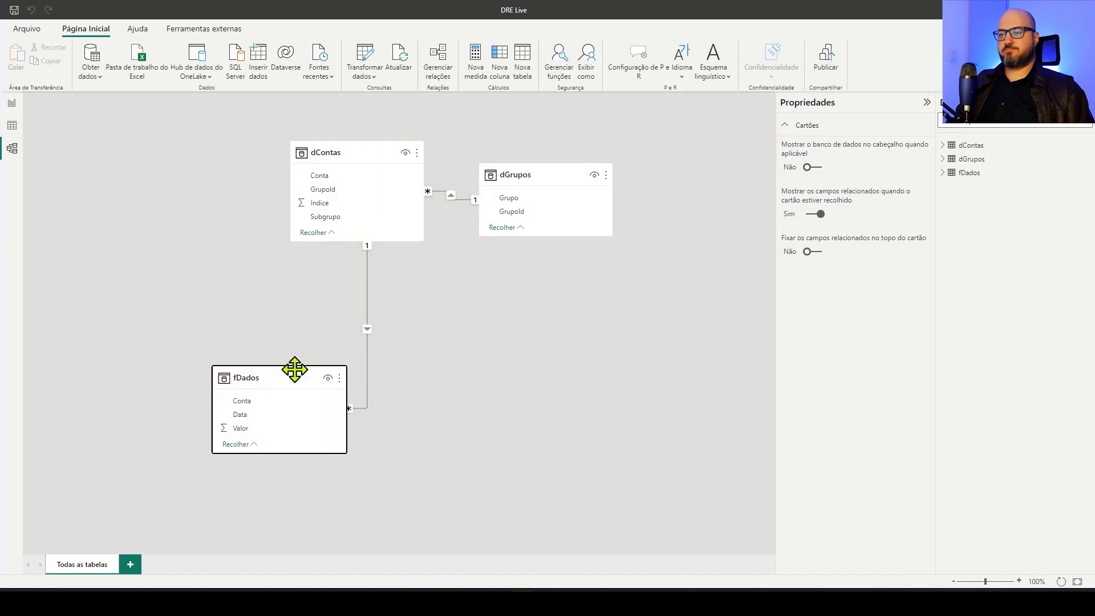
{"action": "left_click_drag", "start_coordinate": [384, 147], "coordinate": [410, 234]}
{"action": "left_click_drag", "start_coordinate": [542, 184], "coordinate": [562, 157]}
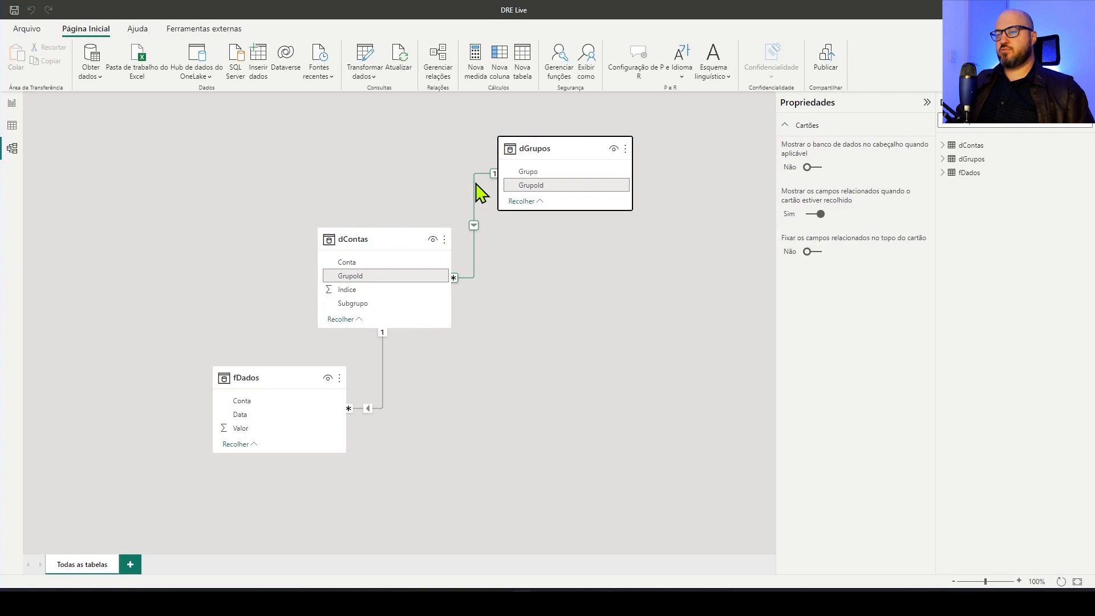
{"action": "left_click", "coordinate": [384, 359]}
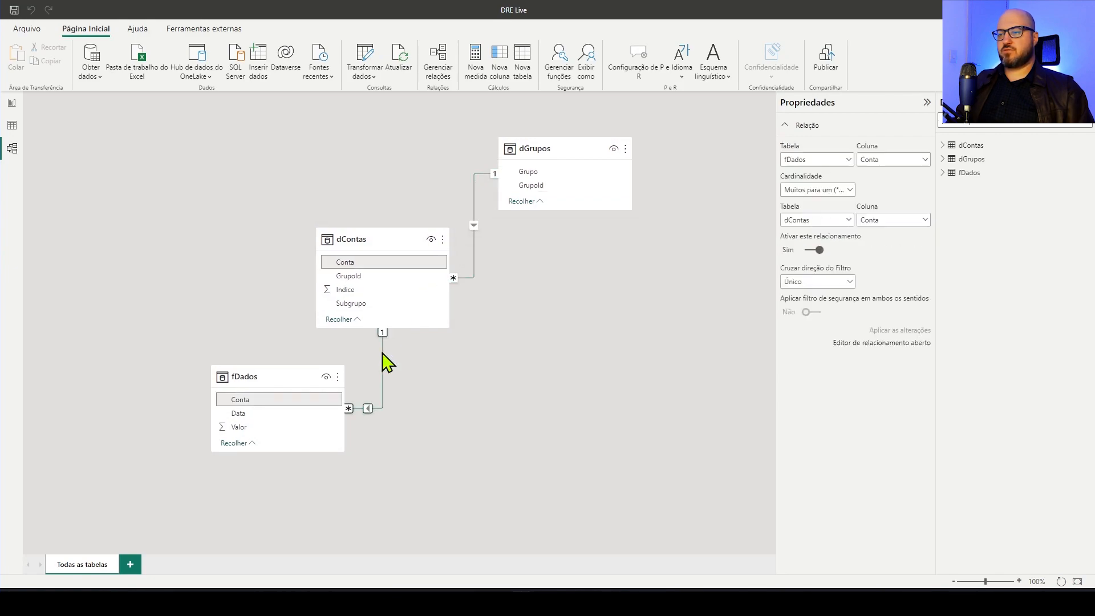
{"action": "left_click_drag", "start_coordinate": [268, 384], "coordinate": [265, 391]}
{"action": "left_click_drag", "start_coordinate": [365, 239], "coordinate": [392, 245]}
{"action": "left_click", "coordinate": [368, 187]}
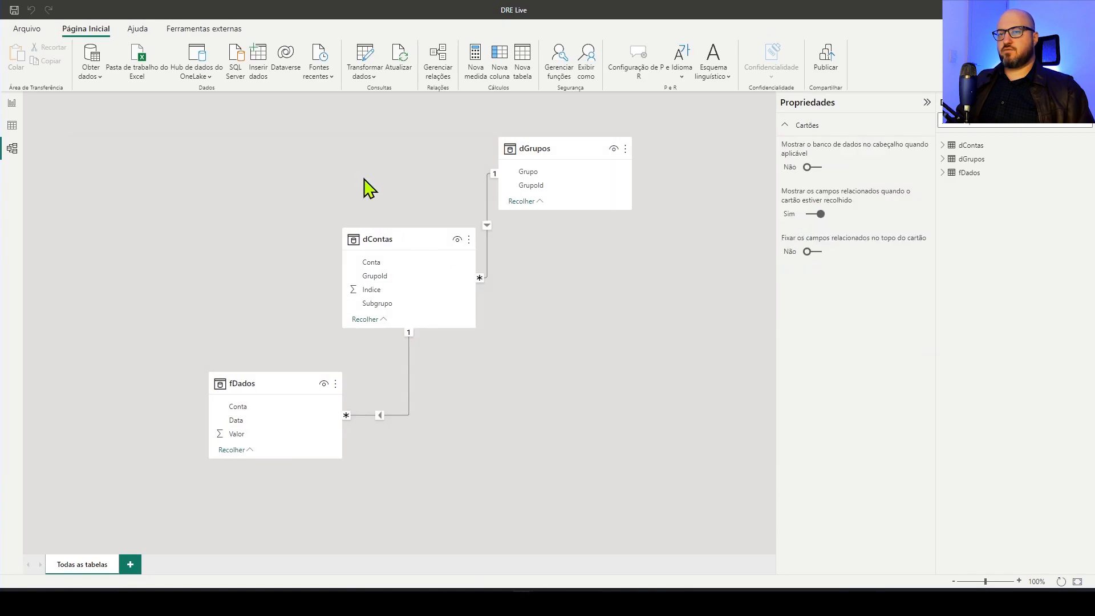
Switch to the report view and create a new calculated table named dcalendario
{"action": "left_click", "coordinate": [12, 103]}
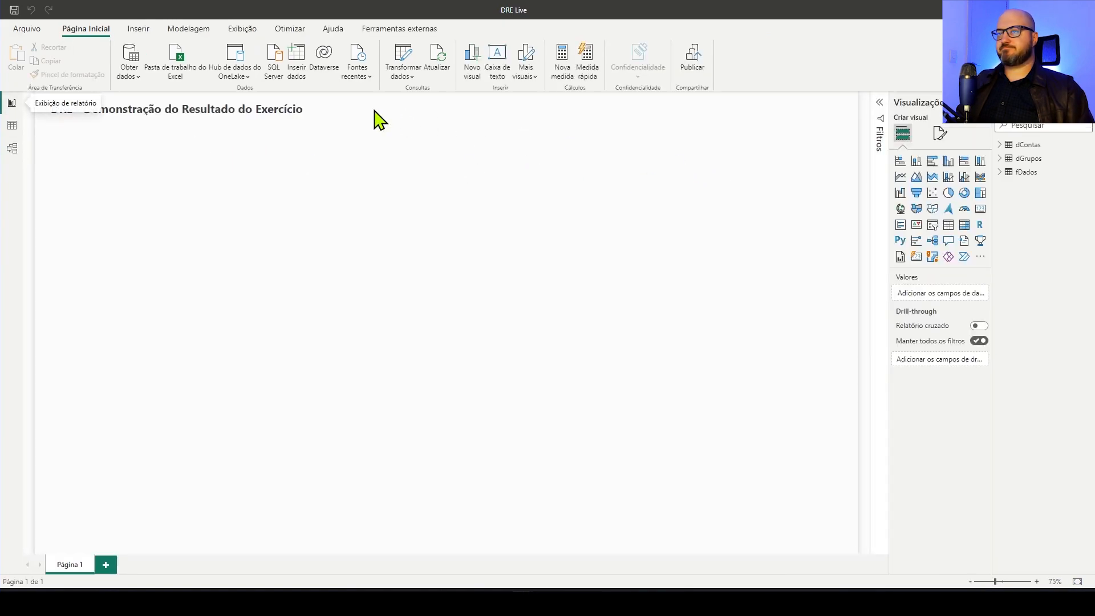
{"action": "left_click", "coordinate": [188, 29]}
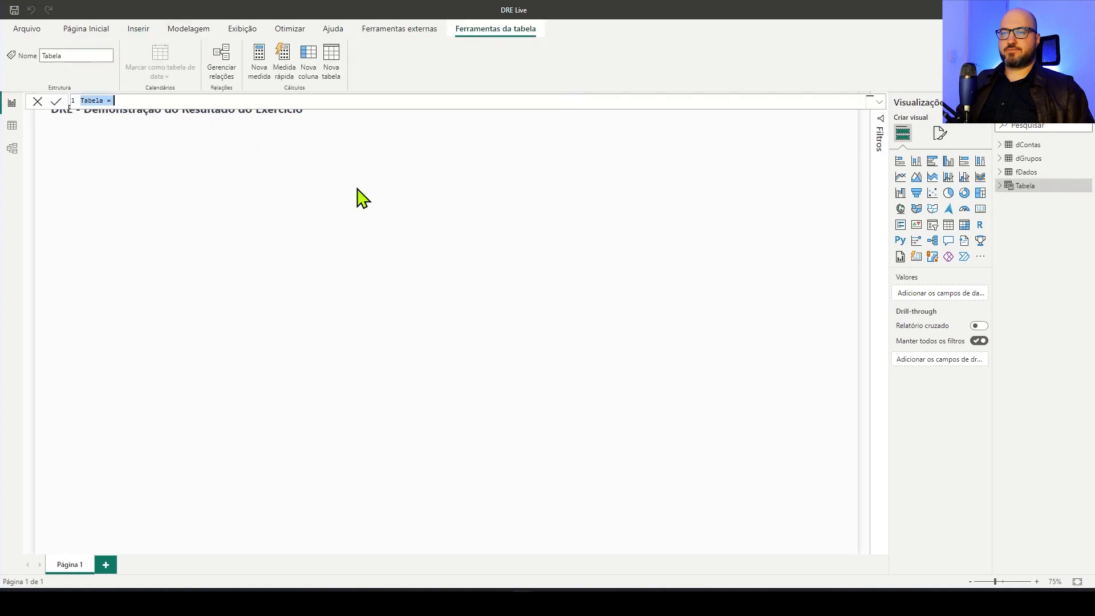
{"action": "type", "text": "dcalendario"}
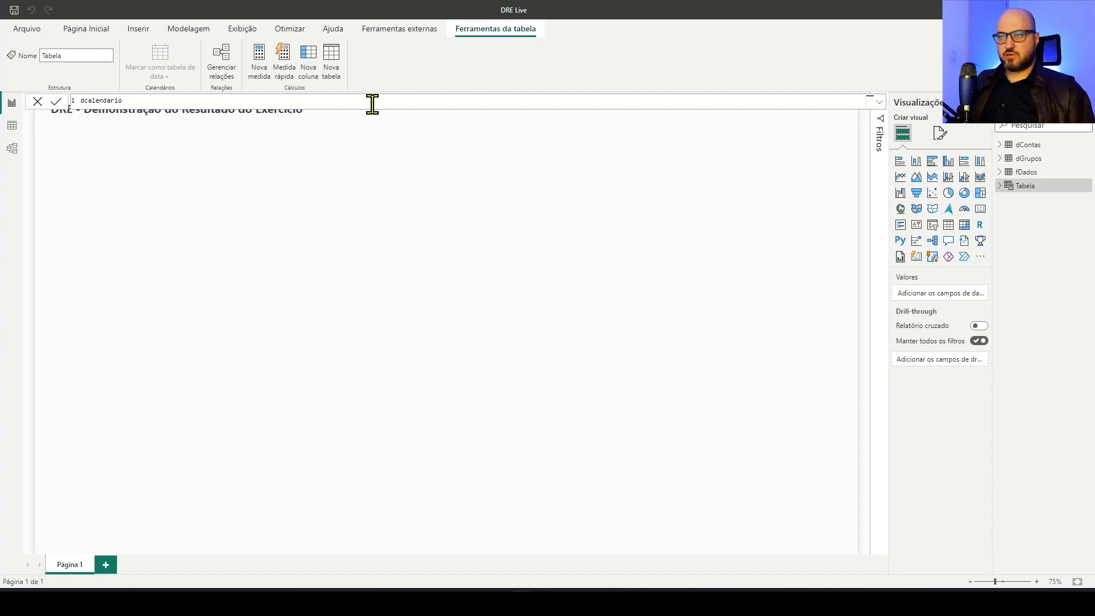
{"action": "scroll", "coordinate": [373, 103], "scroll_direction": "up", "scroll_amount": 2}
{"action": "type", "text": "o"}
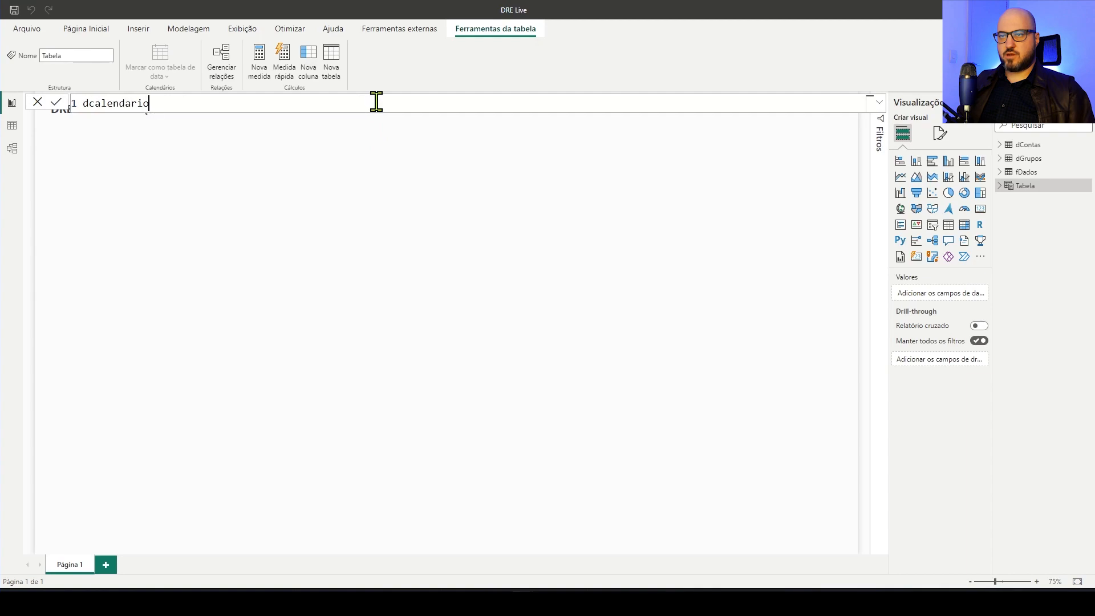
{"action": "type", "text": " ="}
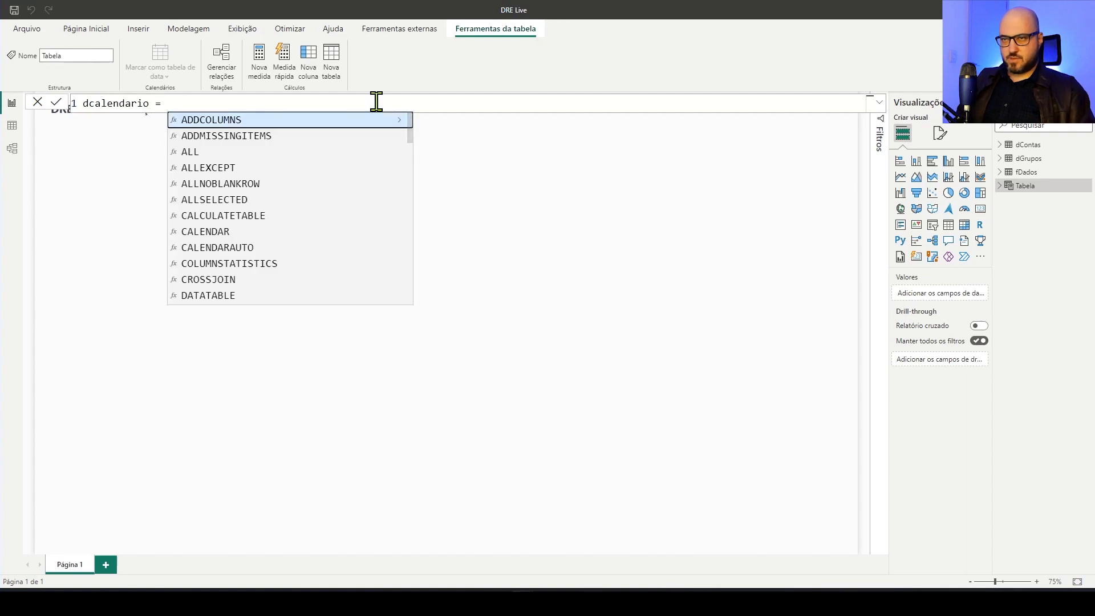
On a new line of the dcalendario formula, declare the variable _inicio with the STARTOFYEAR function
{"action": "key", "text": "shift+Return"}
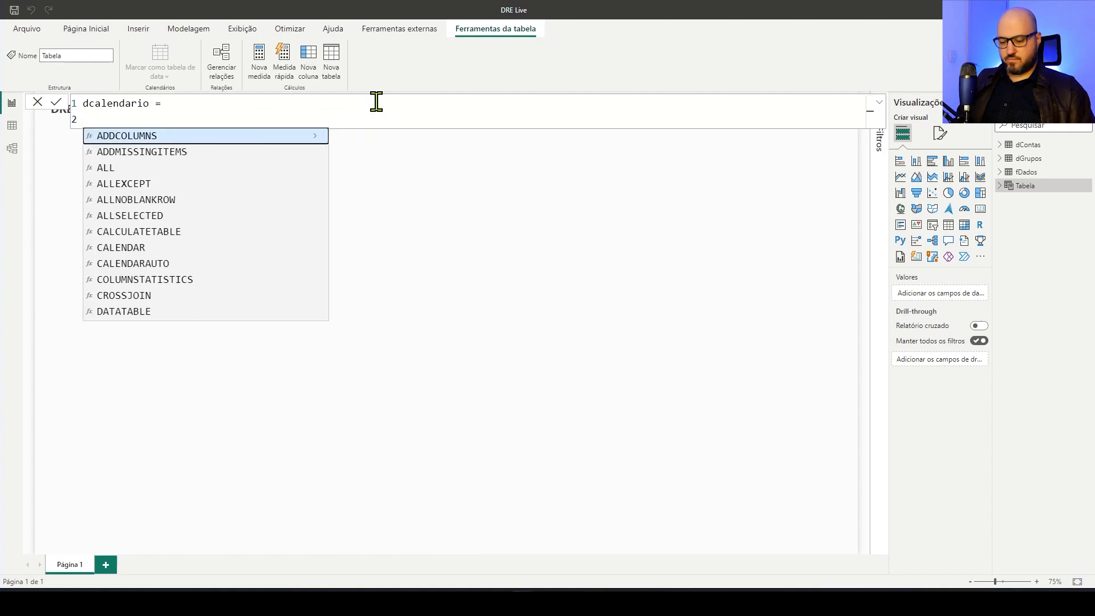
{"action": "type", "text": "var"}
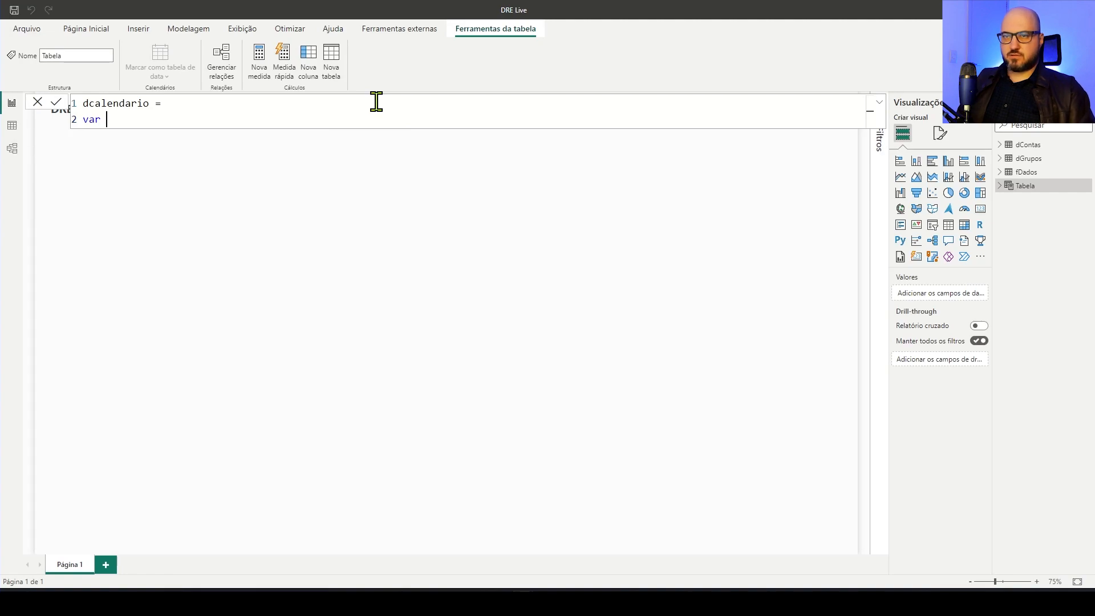
{"action": "type", "text": " _incio"}
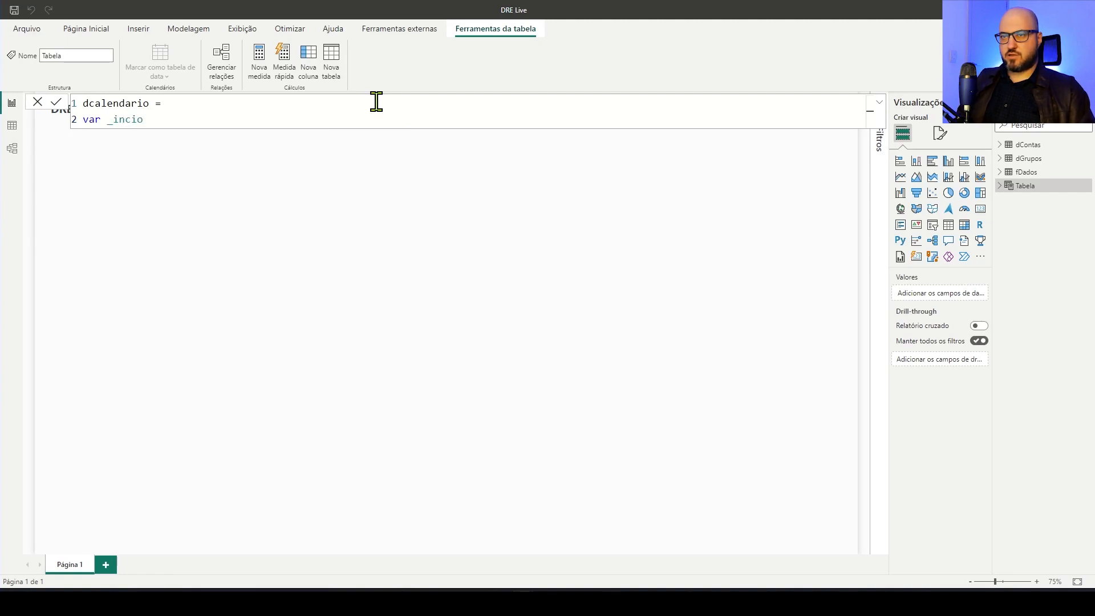
{"action": "key", "text": "BackSpace"}
{"action": "key", "text": "BackSpace"}
{"action": "key", "text": "BackSpace"}
{"action": "type", "text": "icio"}
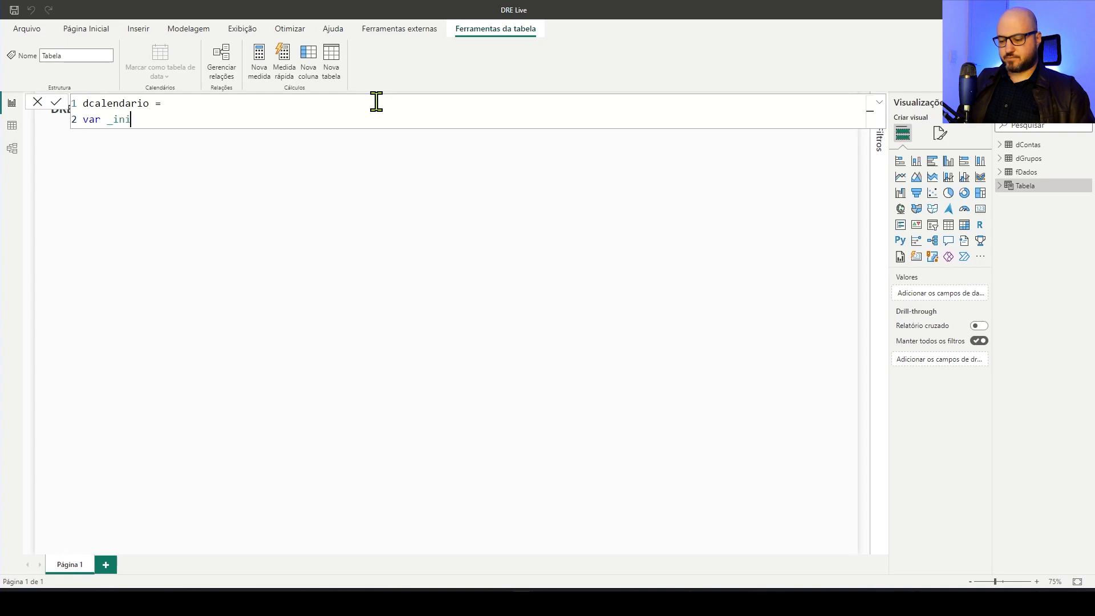
{"action": "type", "text": " = STAR"}
{"action": "key", "text": "Down"}
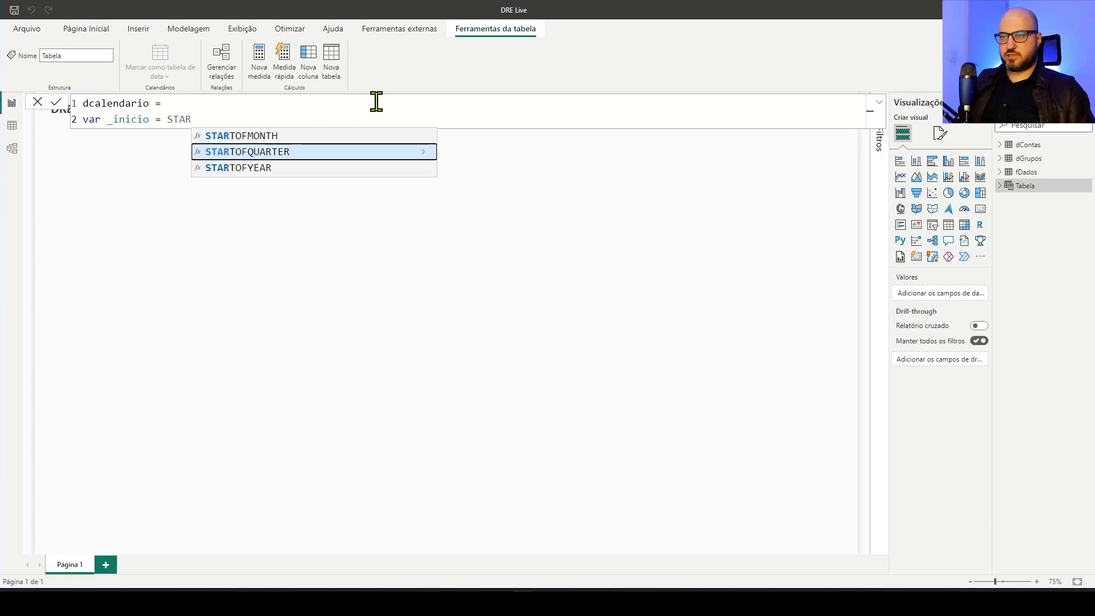
{"action": "key", "text": "Down"}
{"action": "key", "text": "Tab"}
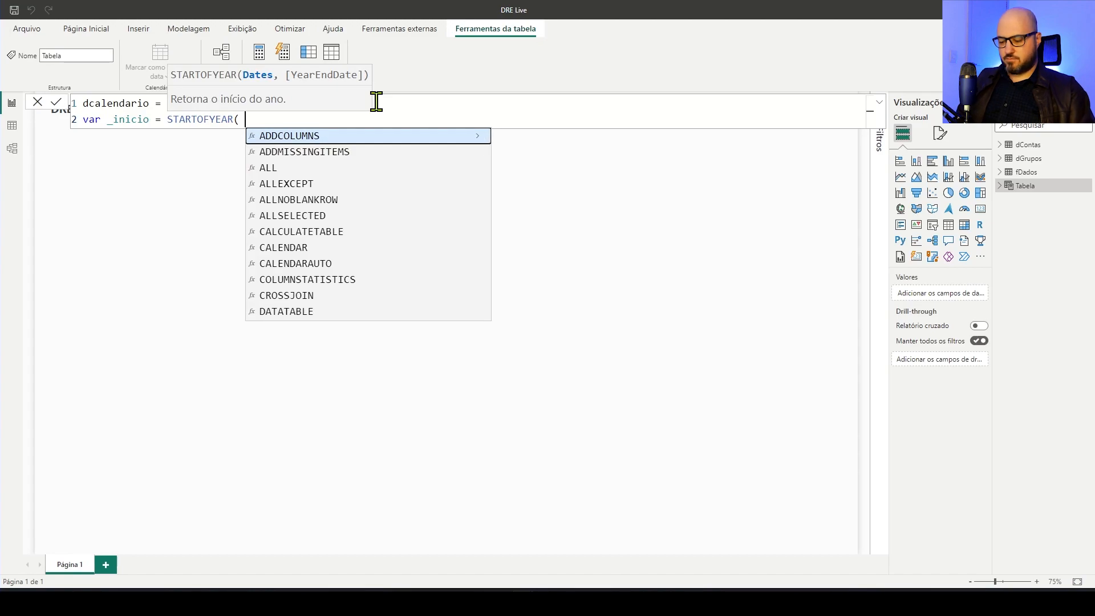
Give STARTOFYEAR the argument MIN( fDados[Data] ) and close both functions
{"action": "type", "text": "MIN"}
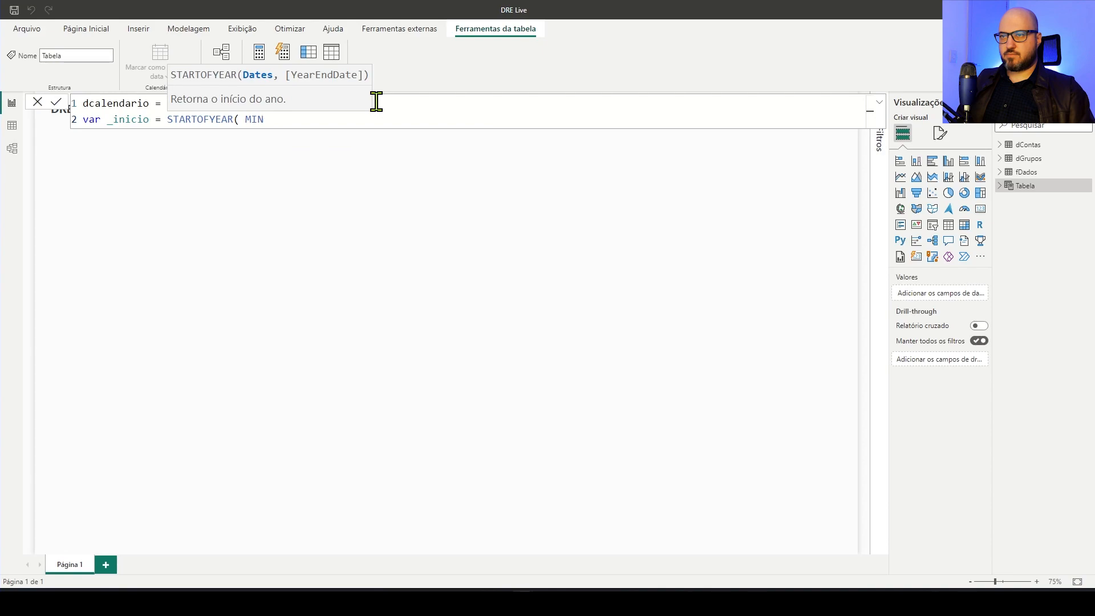
{"action": "type", "text": "("}
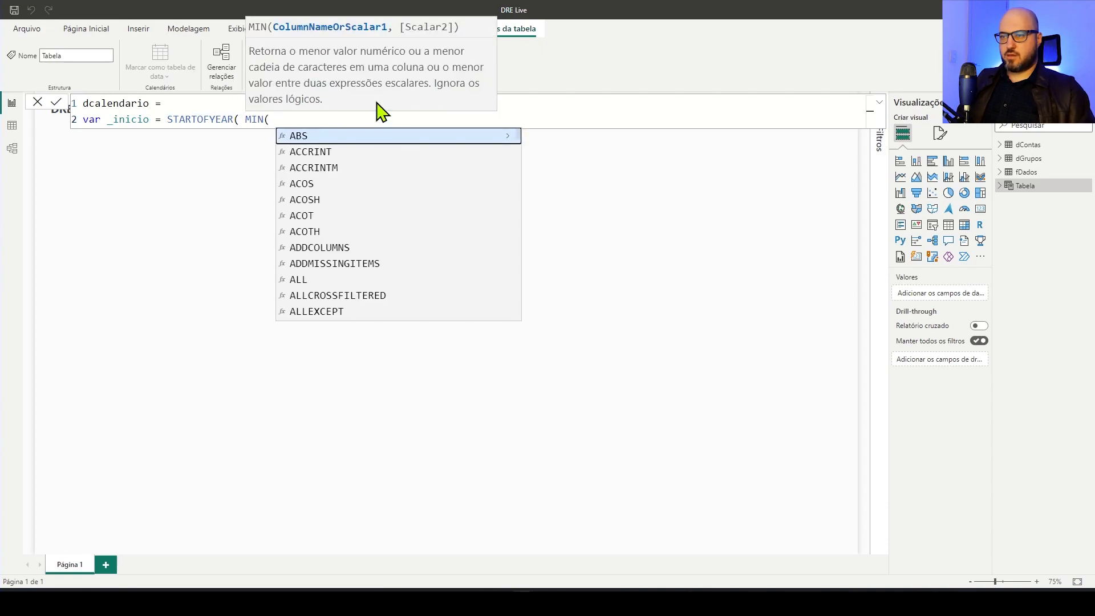
{"action": "type", "text": " fDa"}
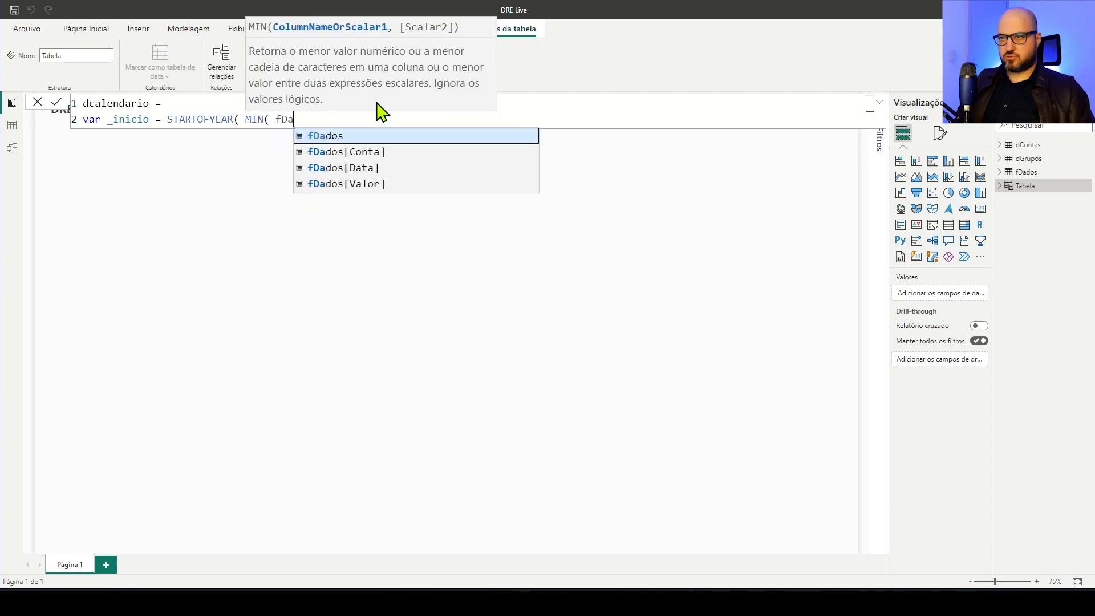
{"action": "key", "text": "Down"}
{"action": "key", "text": "Down"}
{"action": "key", "text": "Tab"}
{"action": "type", "text": ") )"}
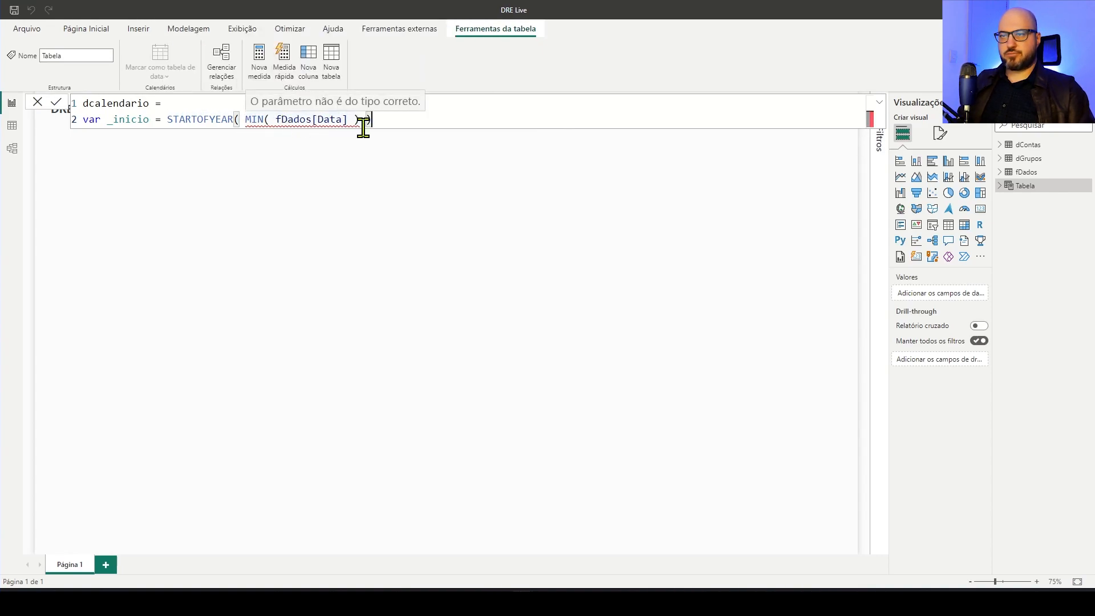
Replace the MIN function in the _inicio variable with FIRSTDATE
{"action": "double_click", "coordinate": [260, 120]}
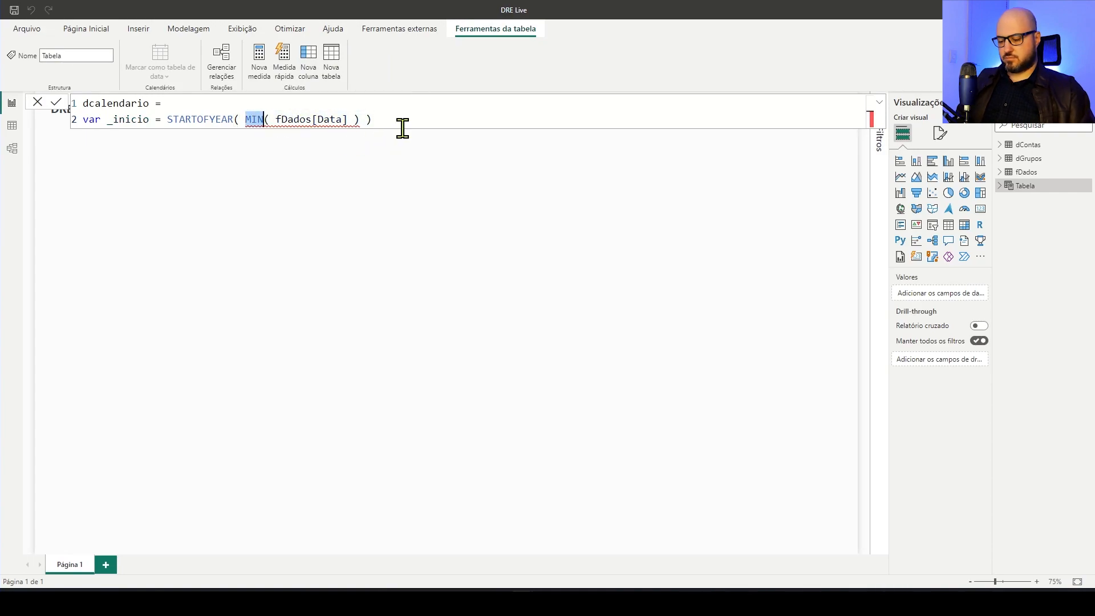
{"action": "type", "text": "FIRSTDATE"}
{"action": "key", "text": "Tab"}
{"action": "key", "text": "End"}
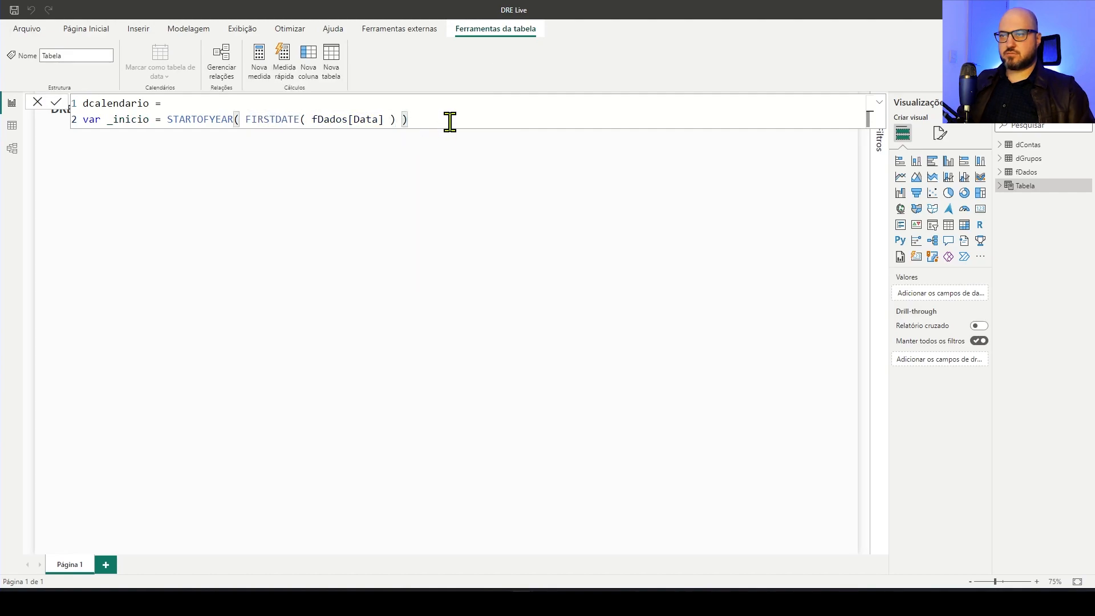
Add the variable _final to the dcalendario formula, defined as ENDOFYEAR( LASTDATE( fDados[Data] ) )
{"action": "key", "text": "shift+Return"}
{"action": "type", "text": "var"}
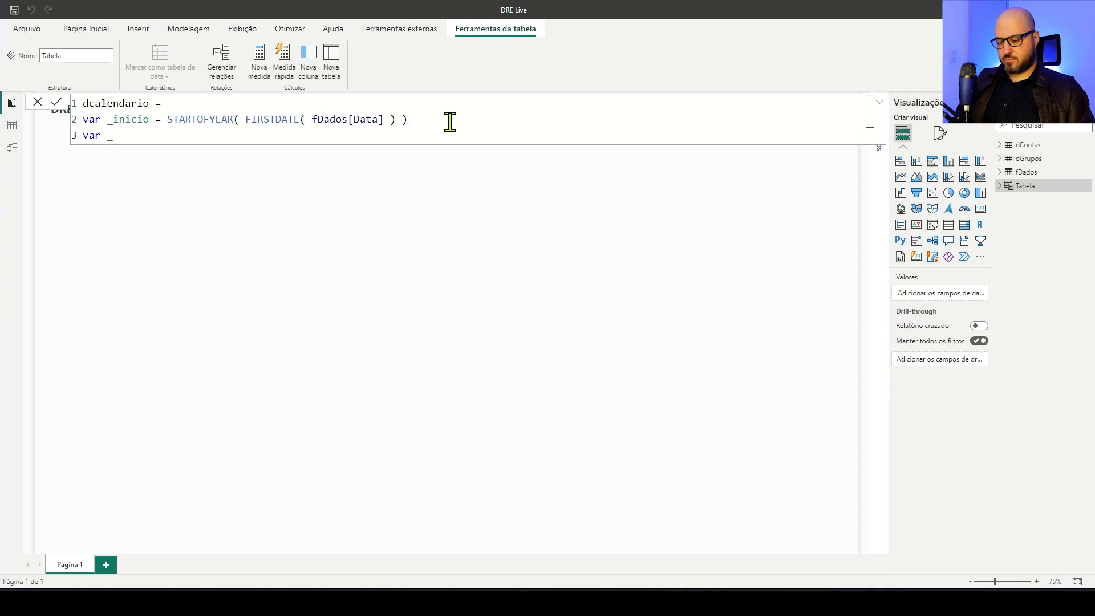
{"action": "type", "text": " _final "}
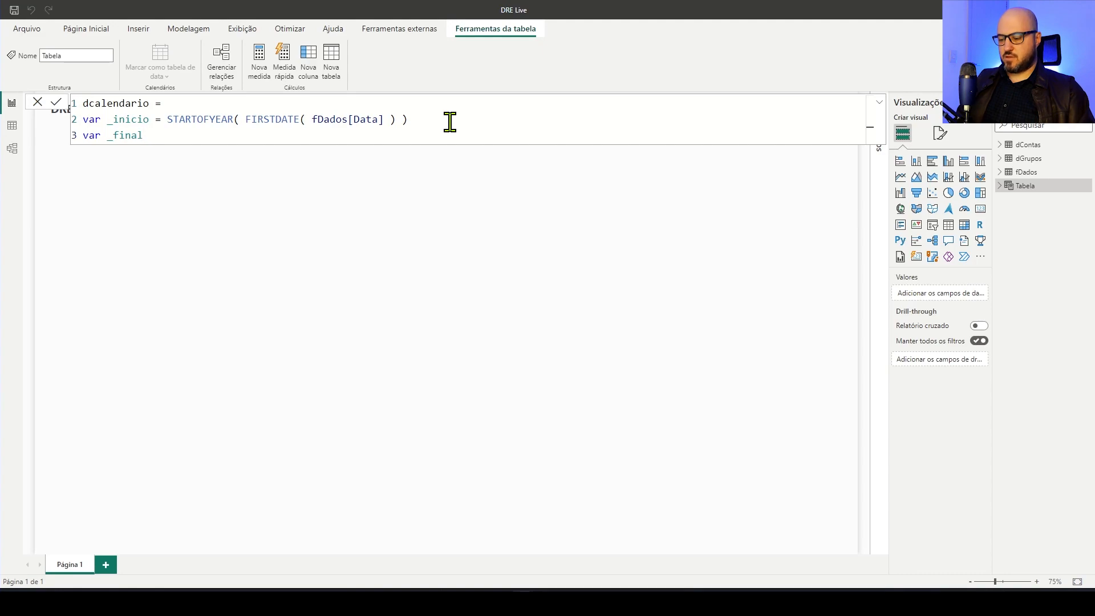
{"action": "type", "text": "= end"}
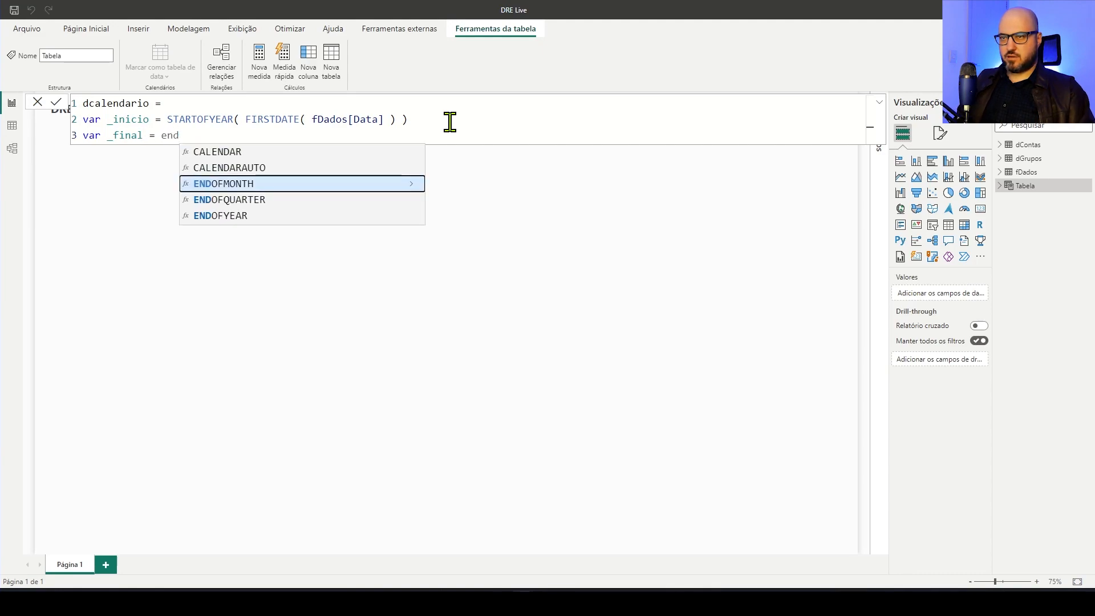
{"action": "key", "text": "Down"}
{"action": "key", "text": "Down"}
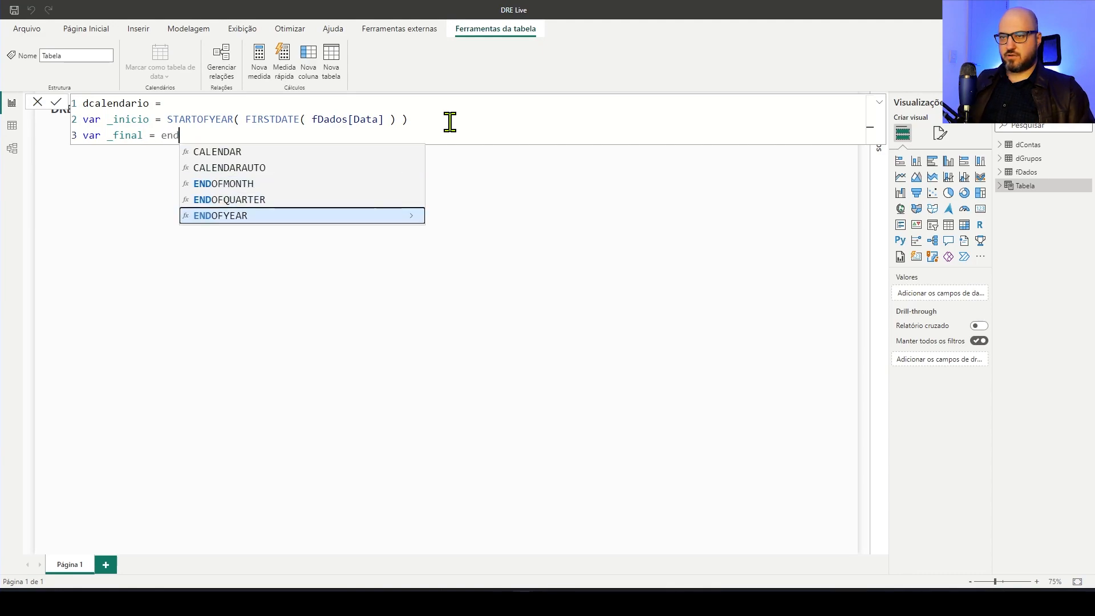
{"action": "key", "text": "Tab"}
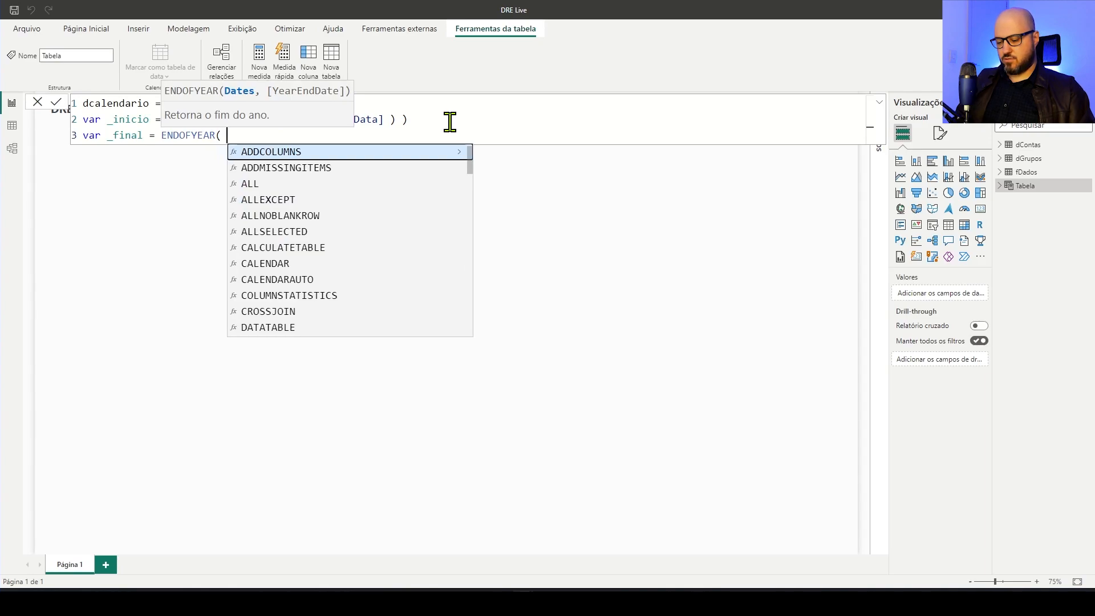
{"action": "type", "text": "las"}
{"action": "key", "text": "Tab"}
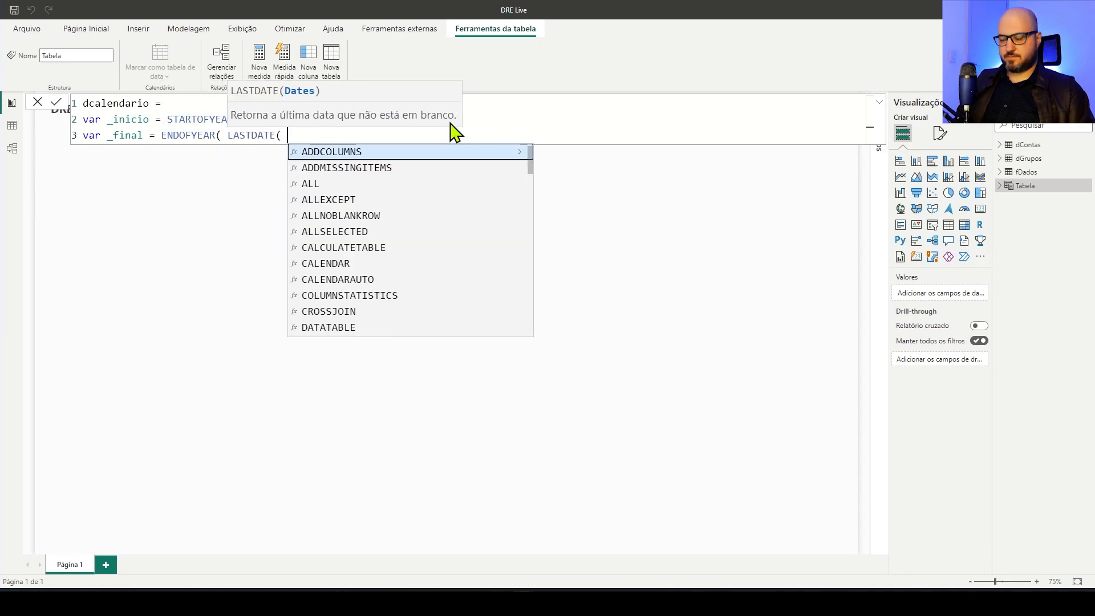
{"action": "type", "text": "data"}
{"action": "key", "text": "Down"}
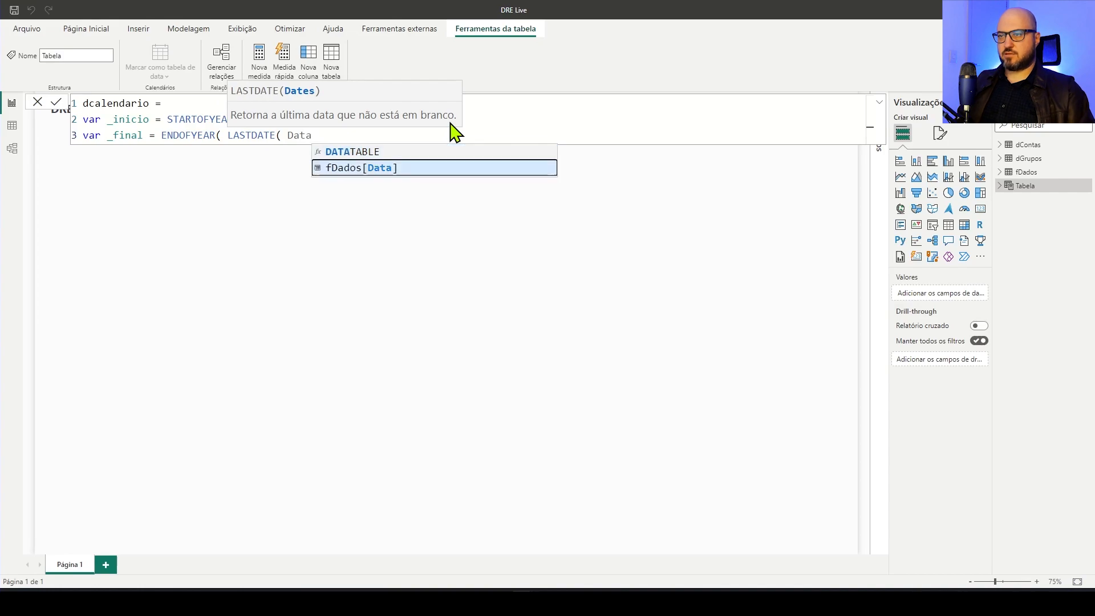
{"action": "key", "text": "Tab"}
{"action": "type", "text": ") )"}
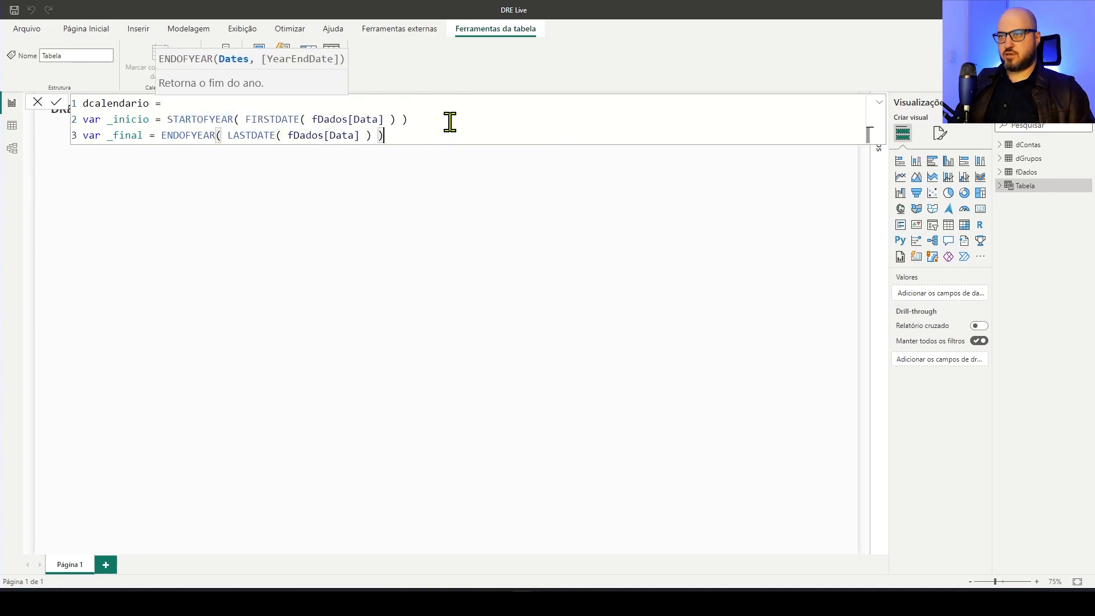
Add the variable _datas defined as CALENDAR( _inicio, _final ) and start a new formula line below it
{"action": "key", "text": "shift+Return"}
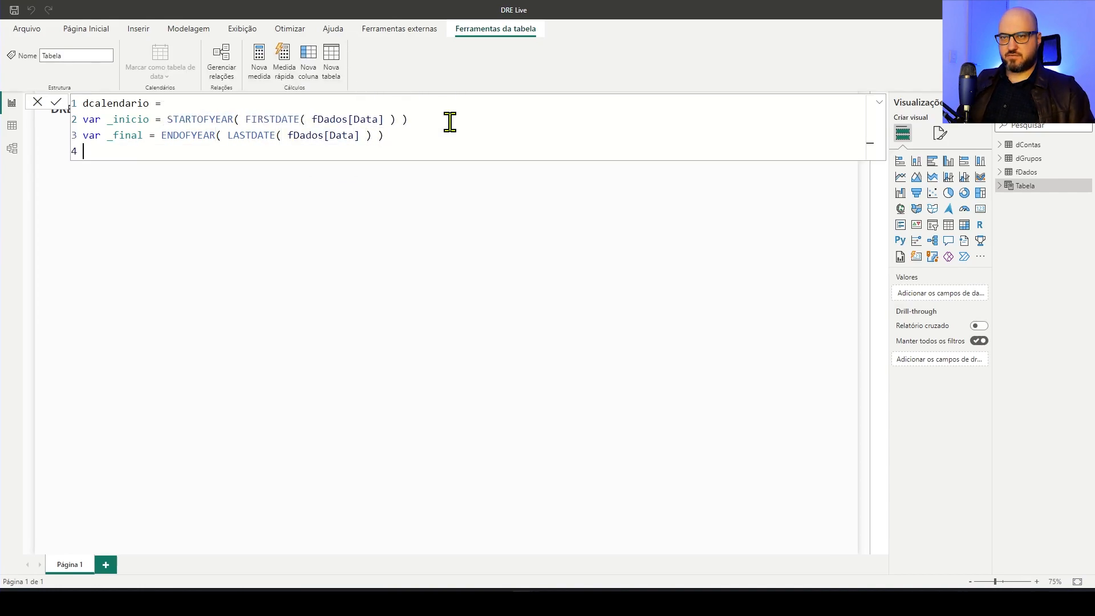
{"action": "type", "text": "var _datas"}
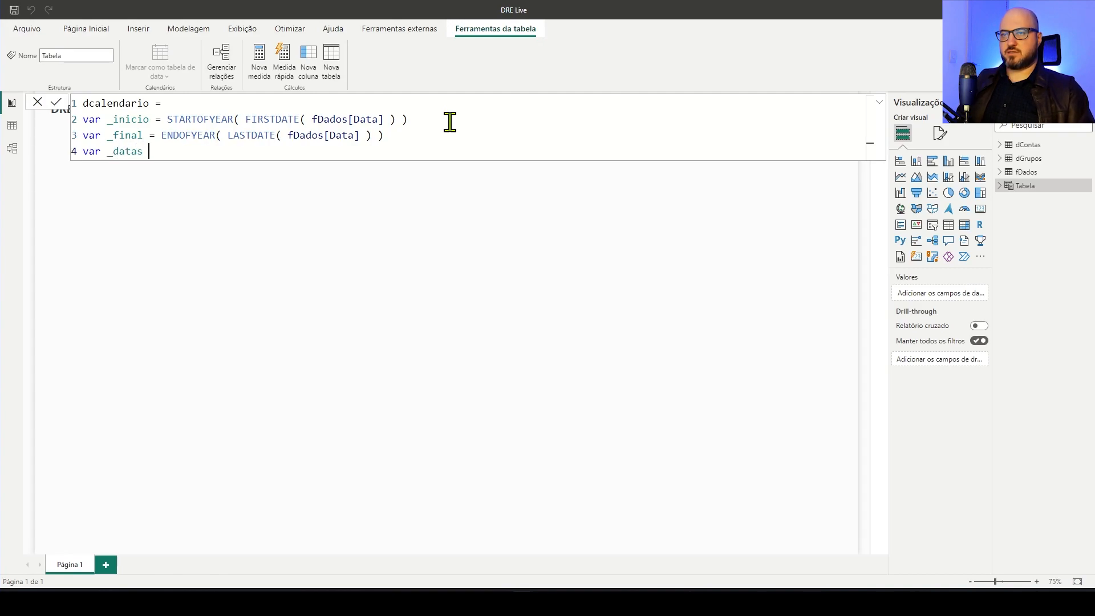
{"action": "type", "text": " = "}
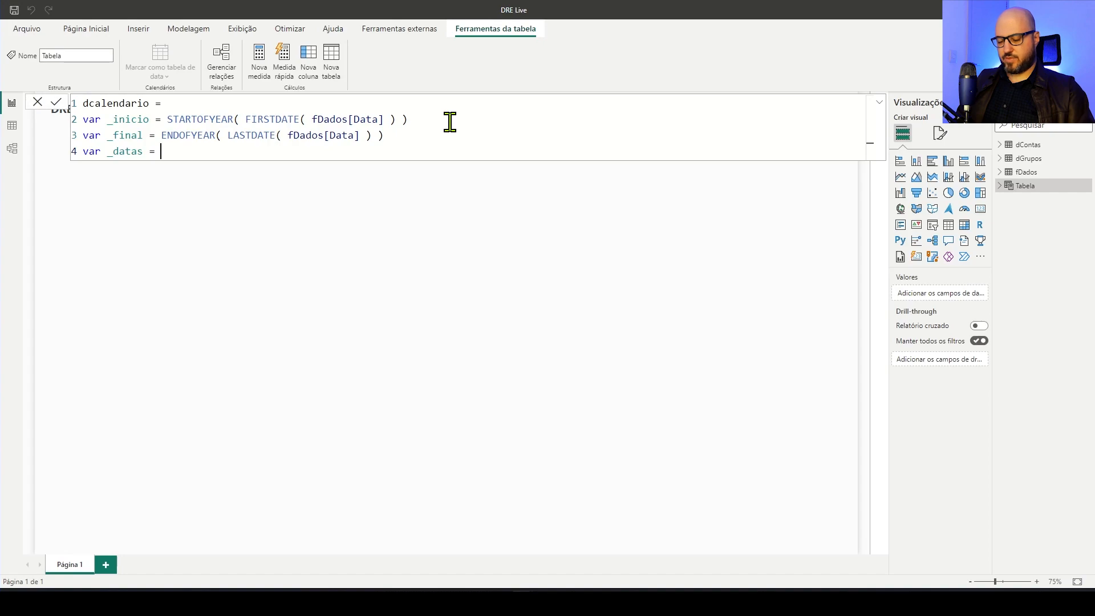
{"action": "type", "text": "cale"}
{"action": "key", "text": "Tab"}
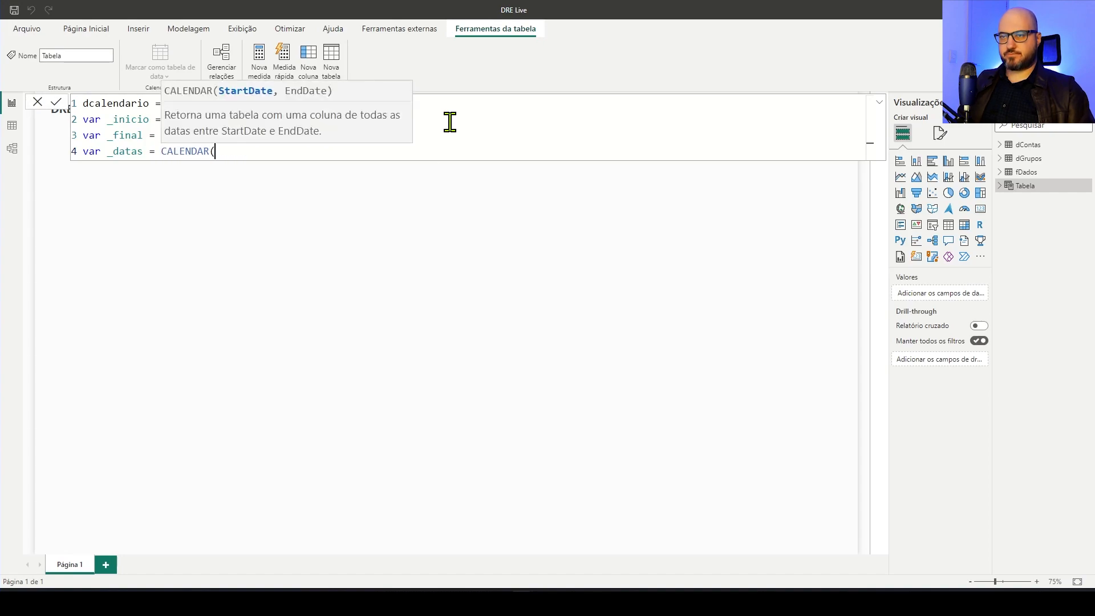
{"action": "type", "text": "_"}
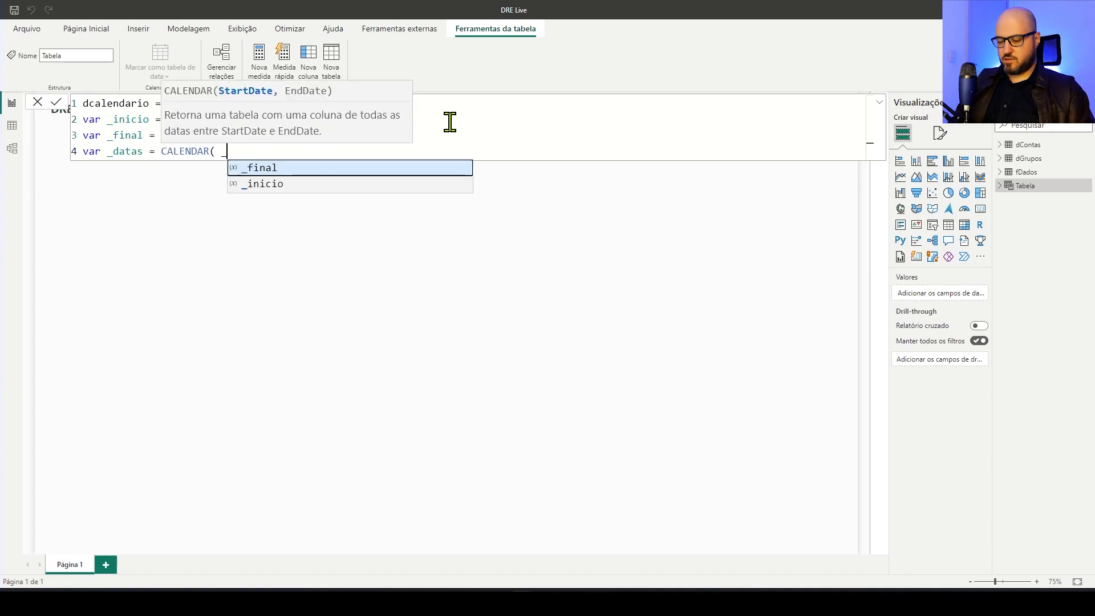
{"action": "type", "text": "inicio, _final )"}
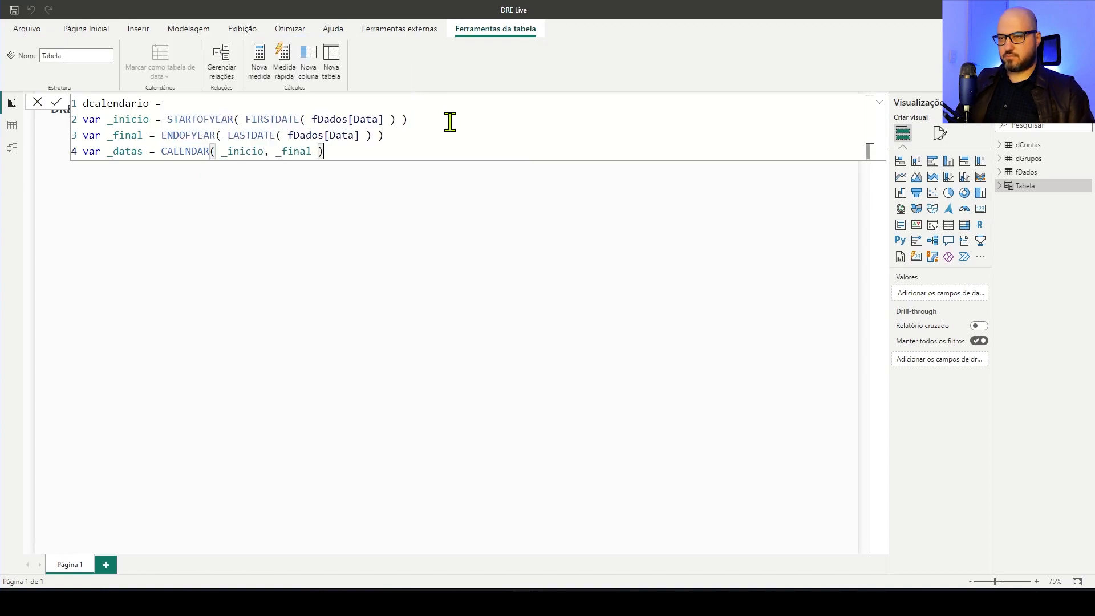
{"action": "key", "text": "Return"}
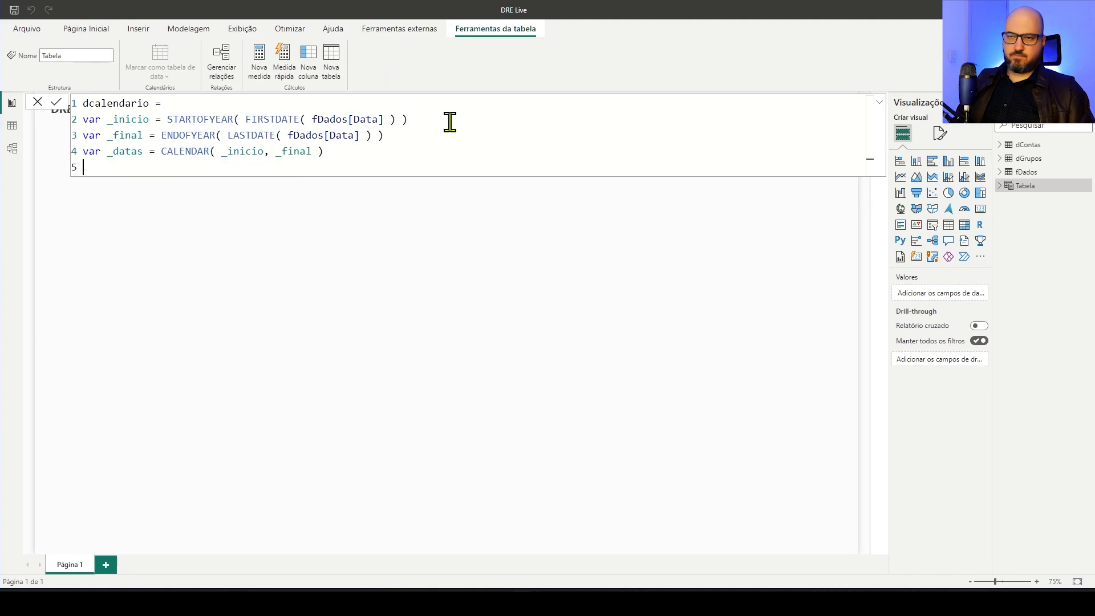
Add the return clause to the dcalendario formula with SELECTCOLUMNS( _datas, "Data", [Date] )
{"action": "type", "text": "return"}
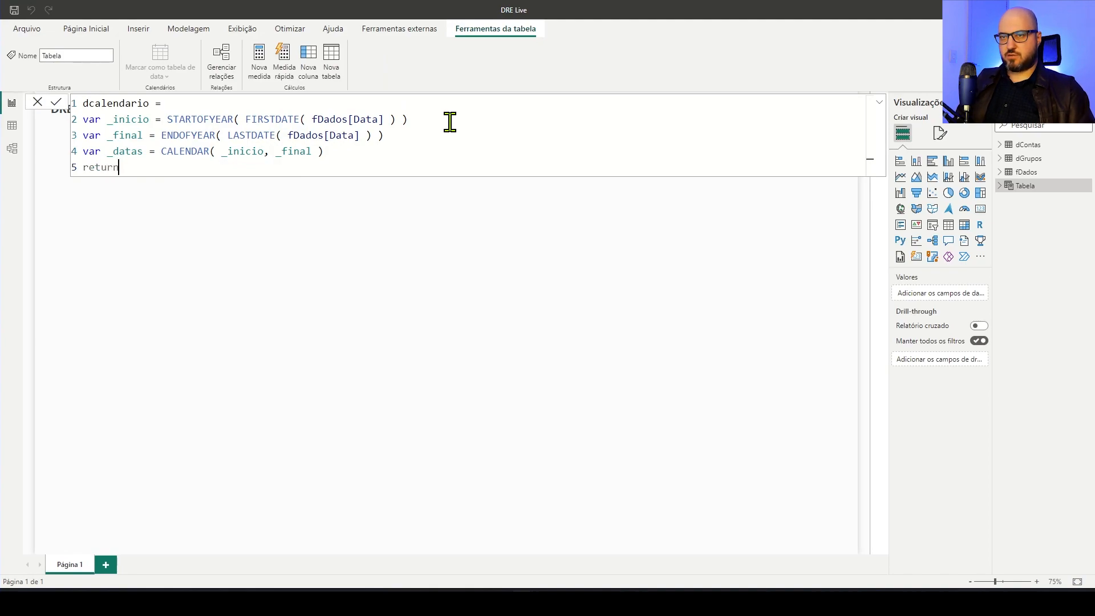
{"action": "key", "text": "Return"}
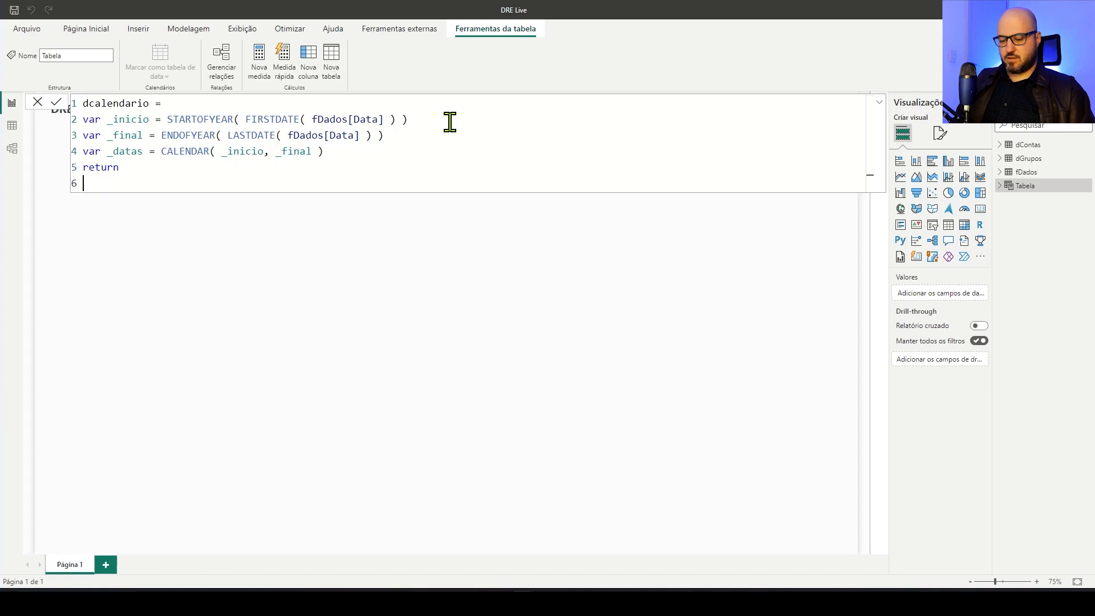
{"action": "type", "text": "selec"}
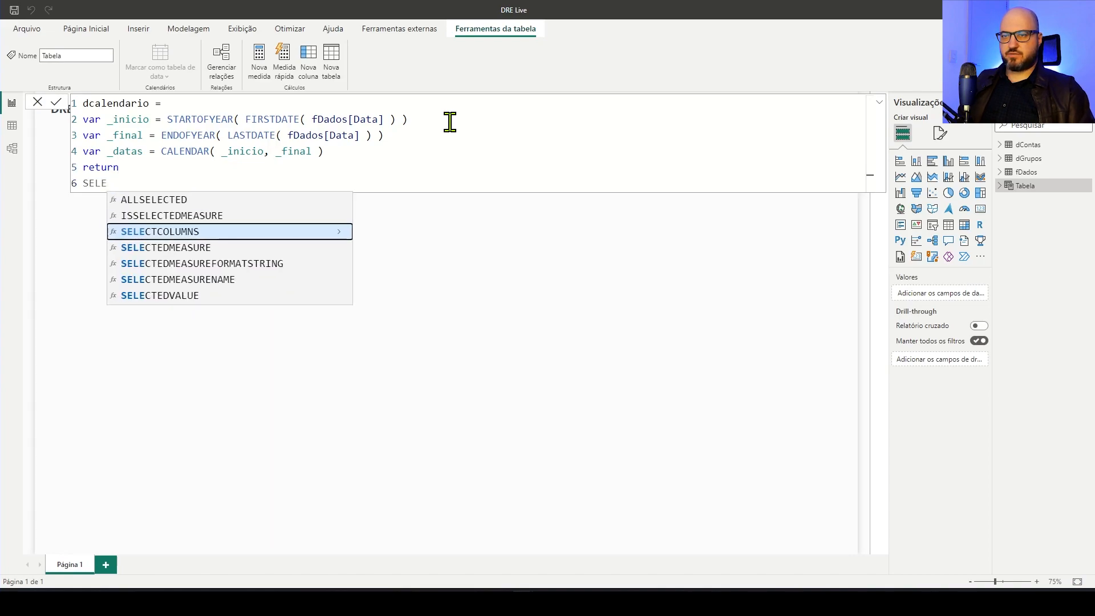
{"action": "key", "text": "Tab"}
{"action": "type", "text": "_"}
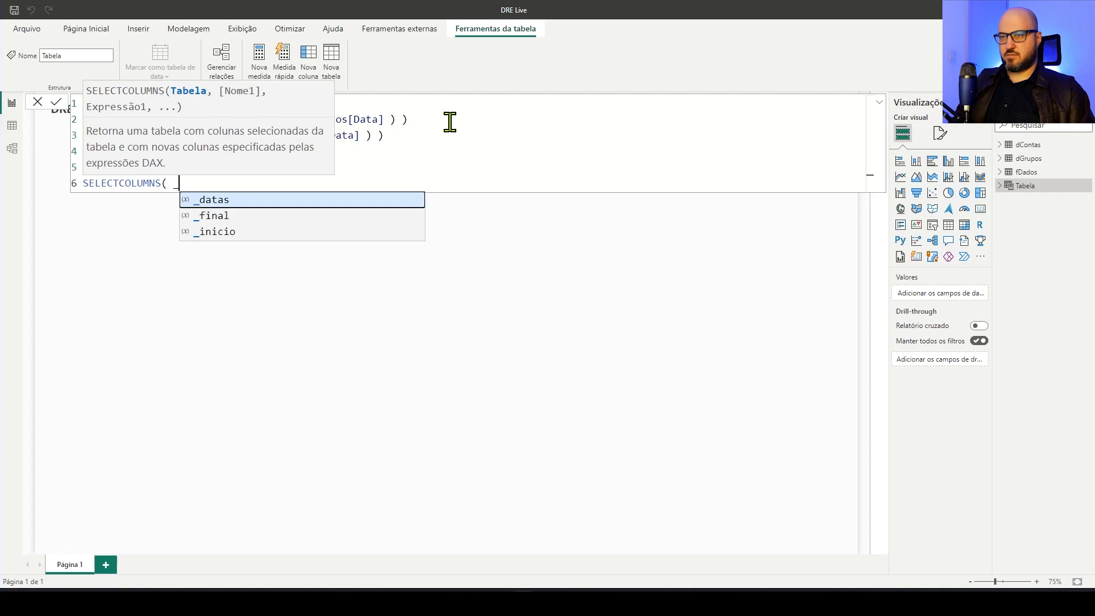
{"action": "key", "text": "Tab"}
{"action": "type", "text": ", "}
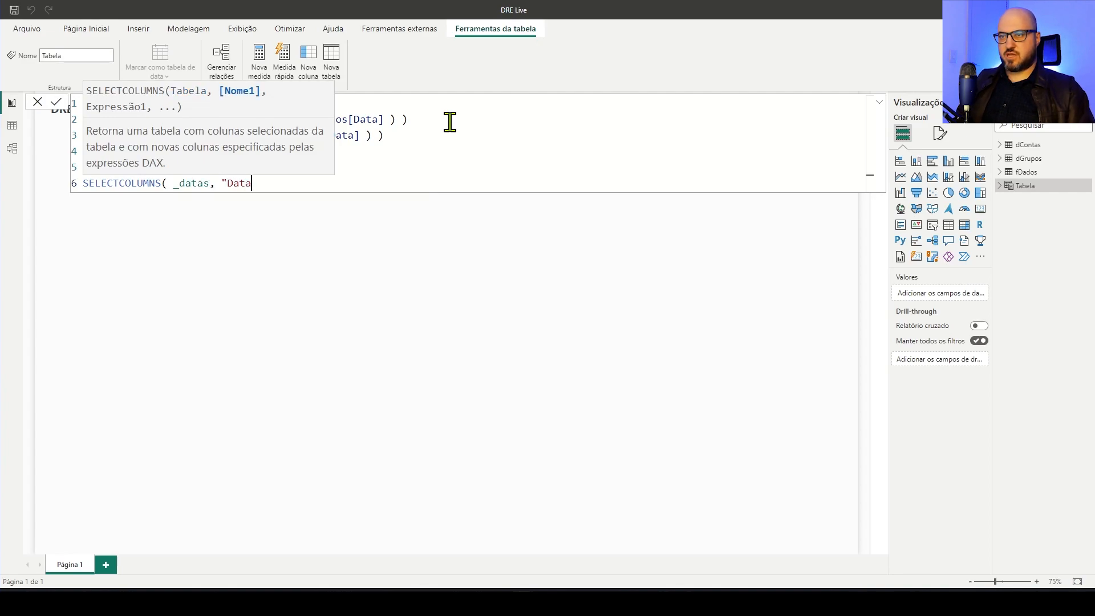
{"action": "type", "text": "\"Data\", "}
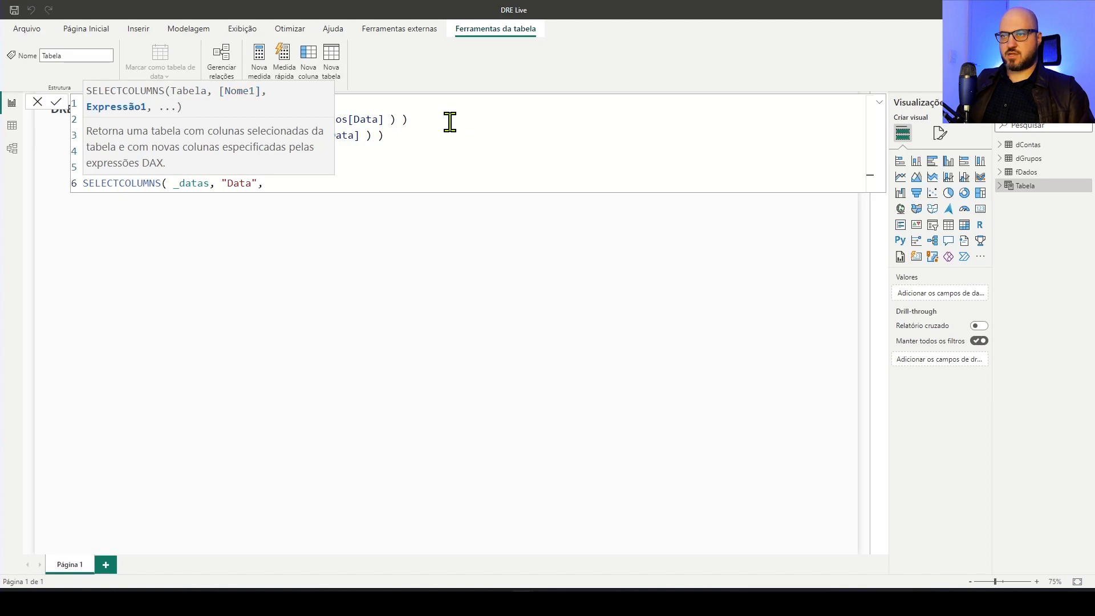
{"action": "type", "text": "["}
{"action": "key", "text": "Tab"}
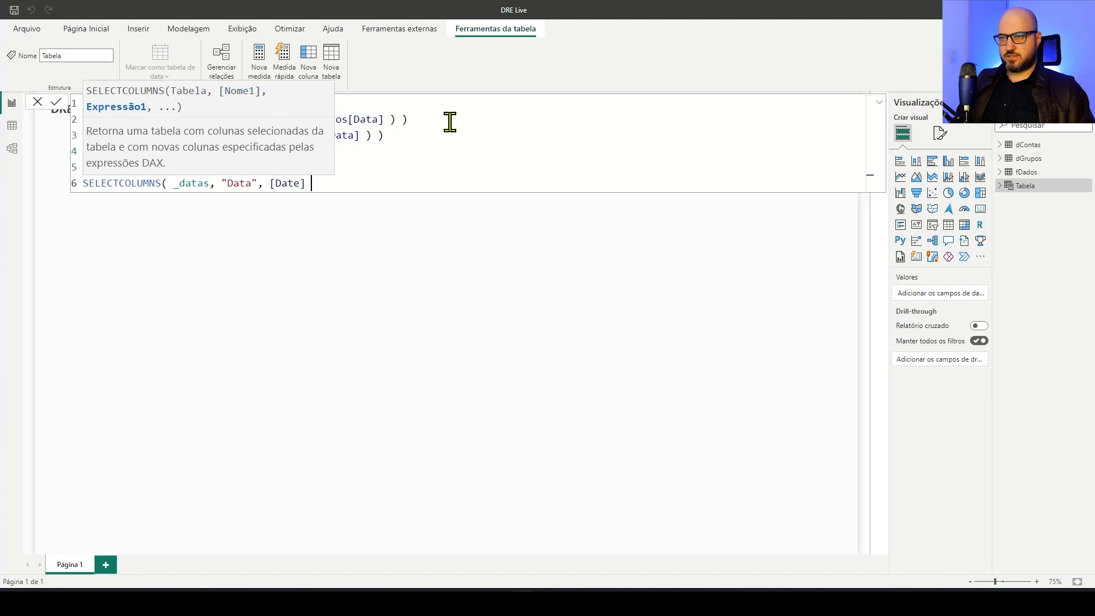
{"action": "type", "text": ")"}
Open an ADDCOLUMNS function before SELECTCOLUMNS and make the indented SELECTCOLUMNS expression its first argument, ending with a comma
{"action": "key", "text": "Up"}
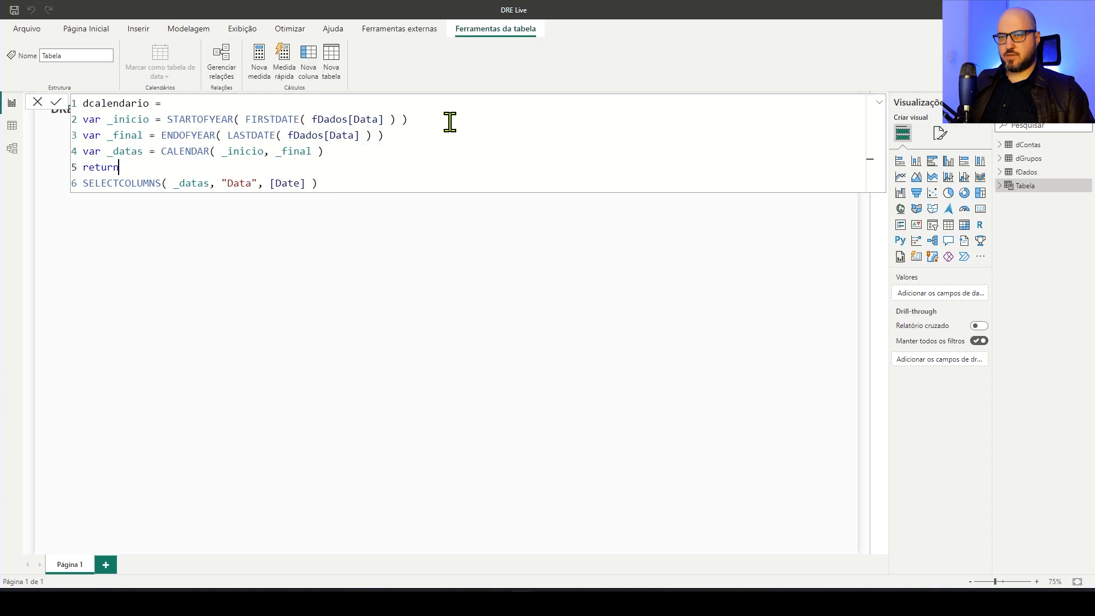
{"action": "key", "text": "shift+Return"}
{"action": "type", "text": "ADD"}
{"action": "key", "text": "Tab"}
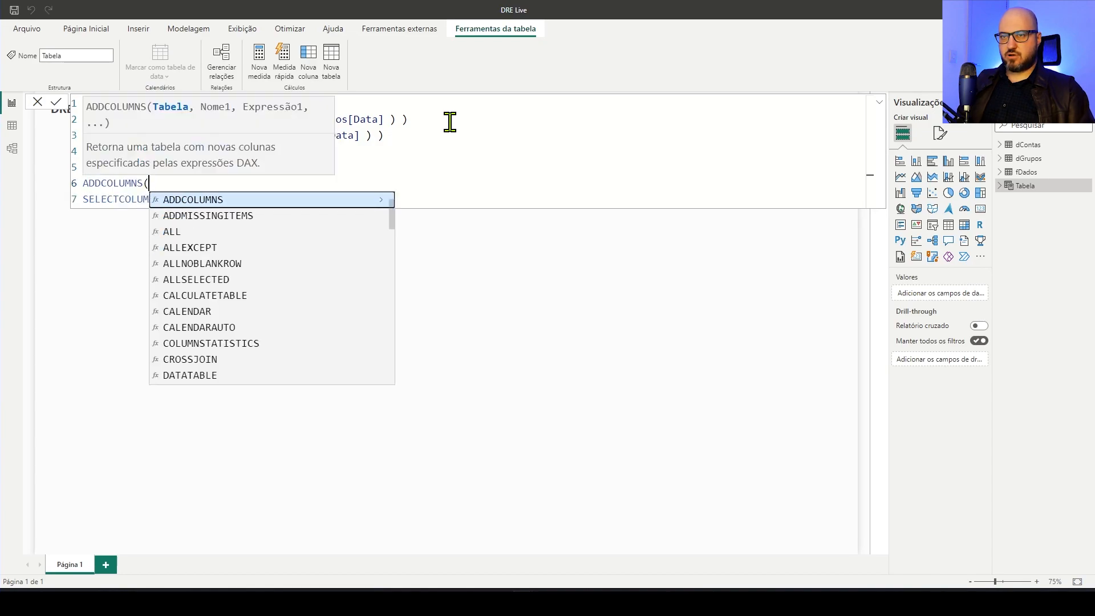
{"action": "left_click", "coordinate": [457, 197]}
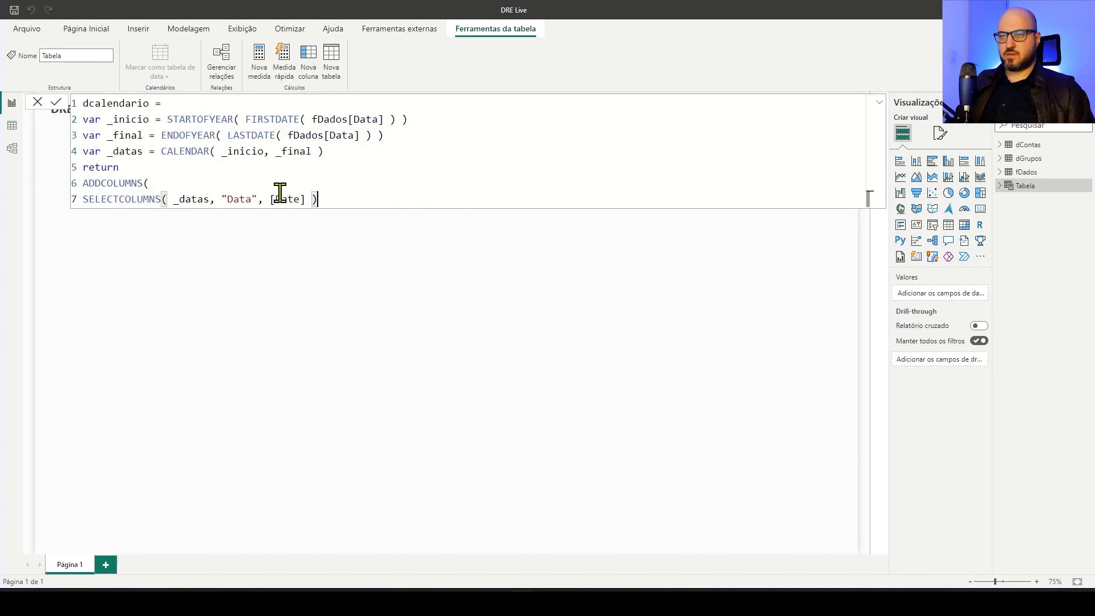
{"action": "left_click", "coordinate": [85, 198]}
{"action": "key", "text": "Tab"}
{"action": "left_click", "coordinate": [419, 197]}
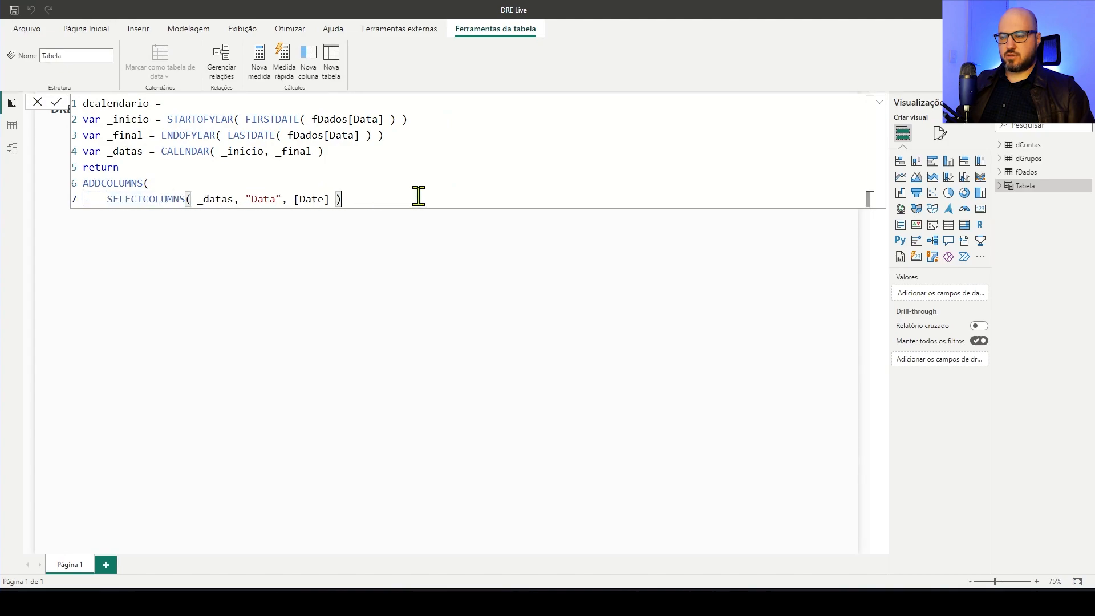
{"action": "type", "text": ","}
Add the calendar column "Ano" to ADDCOLUMNS, defined as YEAR( [Data] )
{"action": "key", "text": "shift+Return"}
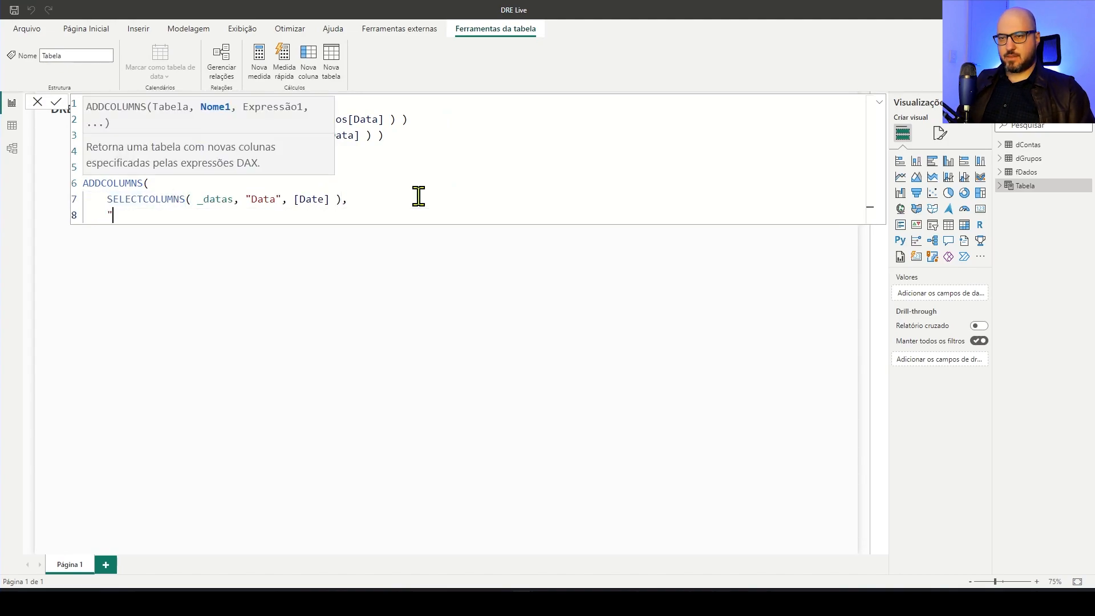
{"action": "type", "text": "\"Ano"}
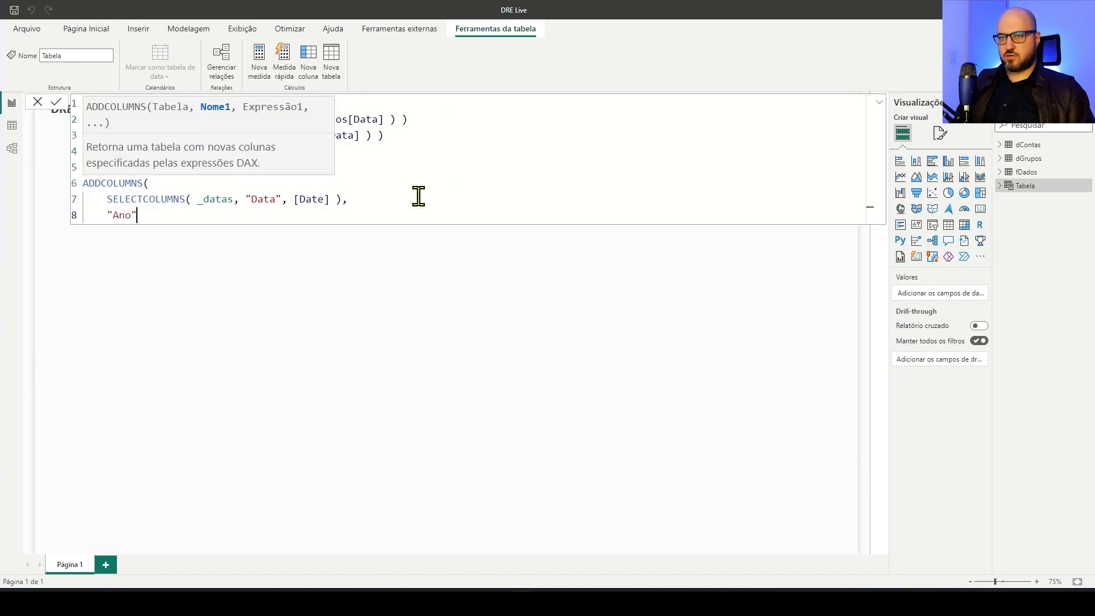
{"action": "type", "text": "\", "}
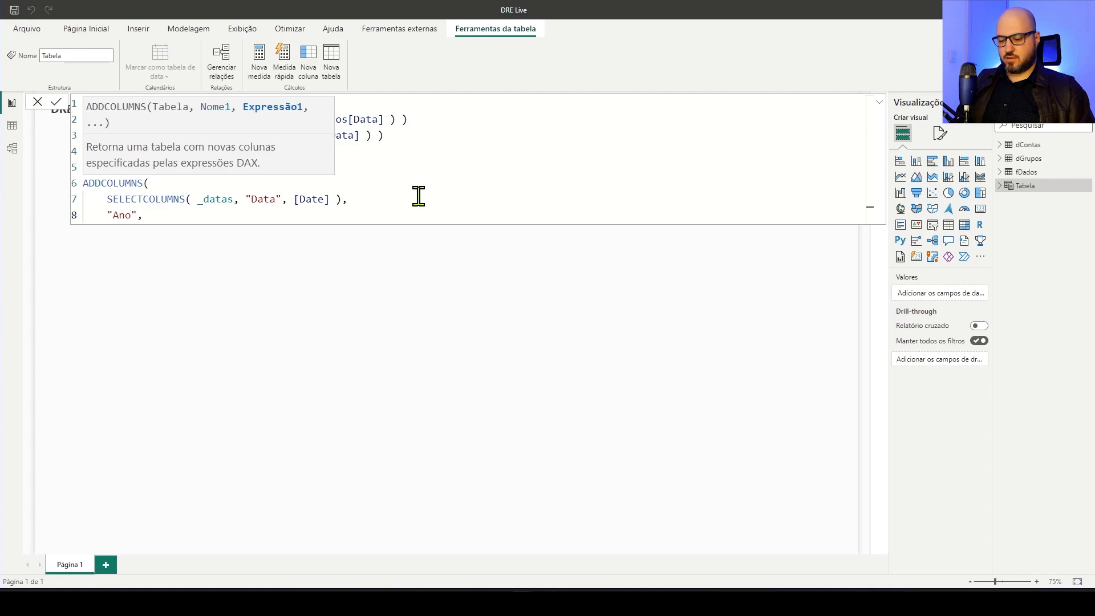
{"action": "type", "text": "YW"}
{"action": "key", "text": "BackSpace"}
{"action": "key", "text": "Tab"}
{"action": "type", "text": "["}
{"action": "key", "text": "Tab"}
{"action": "type", "text": "),"}
Add the calendar column "Nome do mês", defined as FORMAT( [Data], "mmmm", "pt-BR" )
{"action": "key", "text": "Return"}
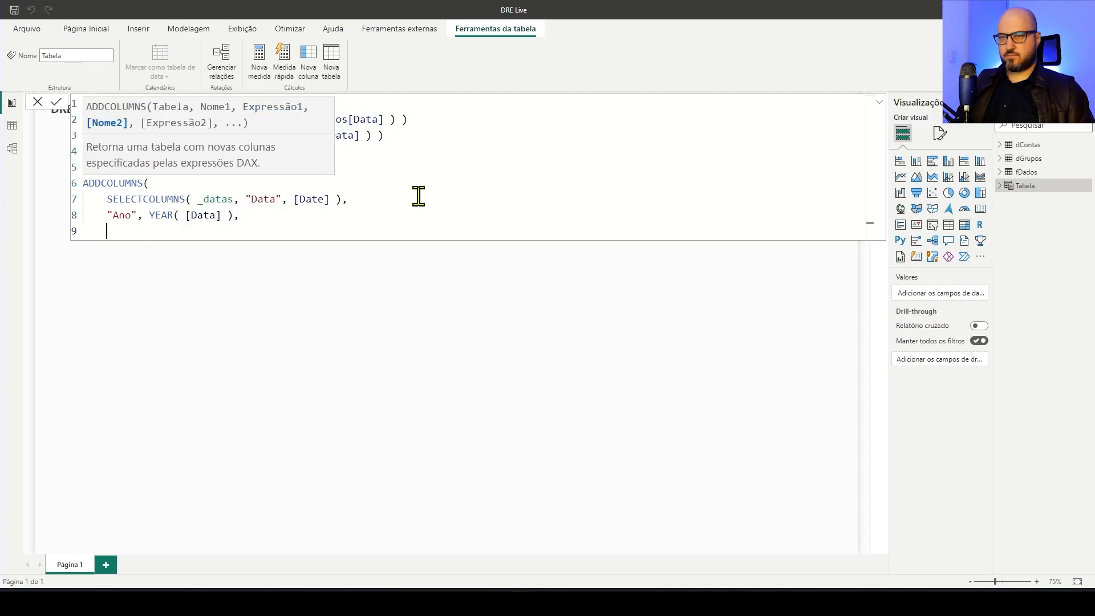
{"action": "type", "text": "\"Mê"}
{"action": "key", "text": "BackSpace"}
{"action": "key", "text": "BackSpace"}
{"action": "key", "text": "BackSpace"}
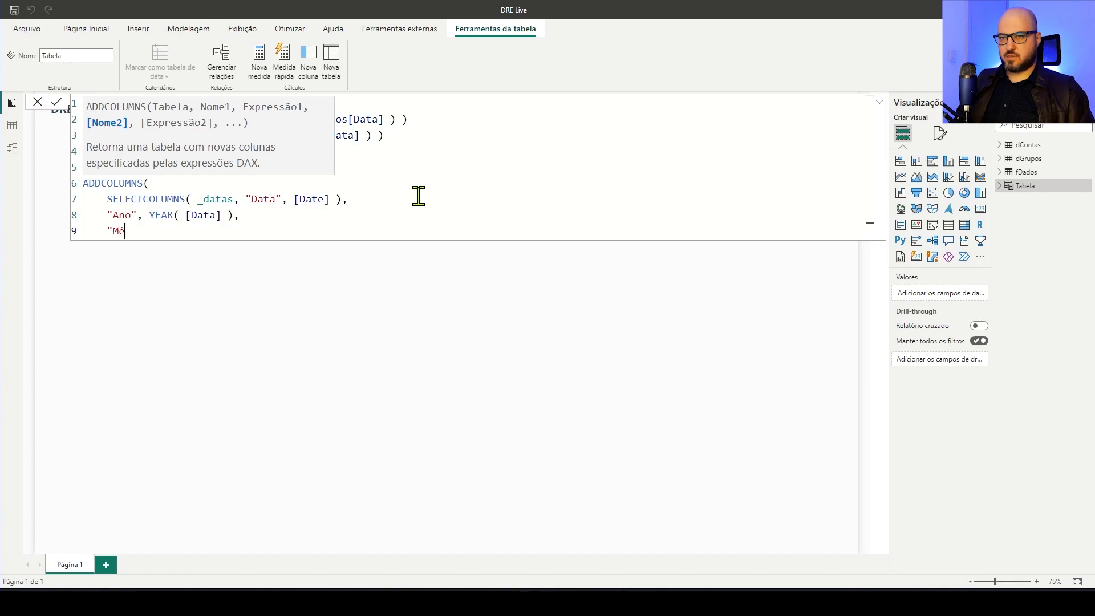
{"action": "type", "text": "Nomew"}
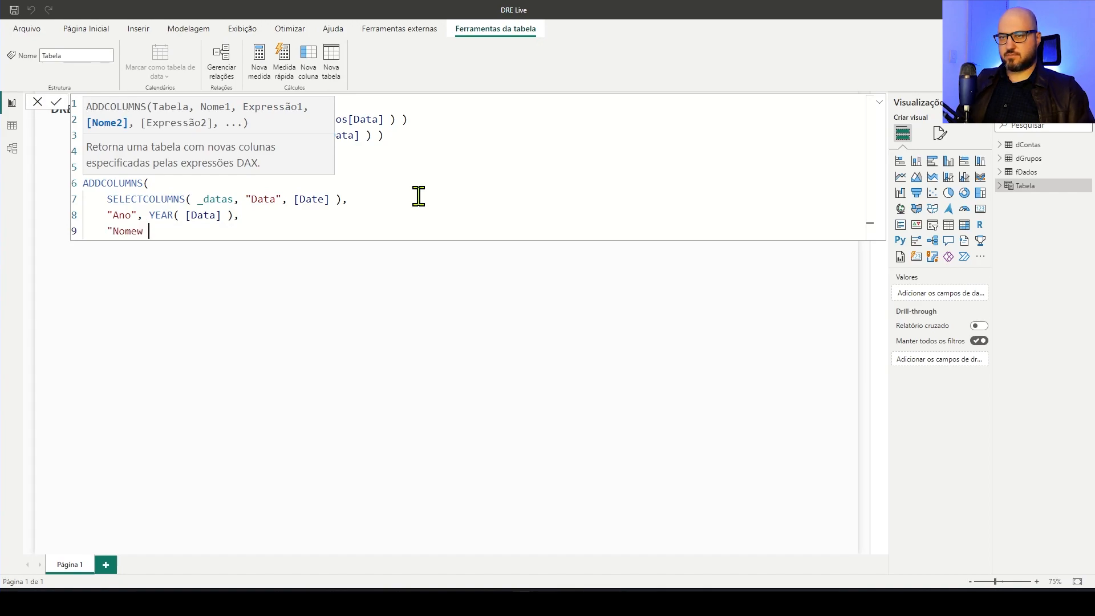
{"action": "key", "text": "BackSpace"}
{"action": "key", "text": "BackSpace"}
{"action": "type", "text": " do mê"}
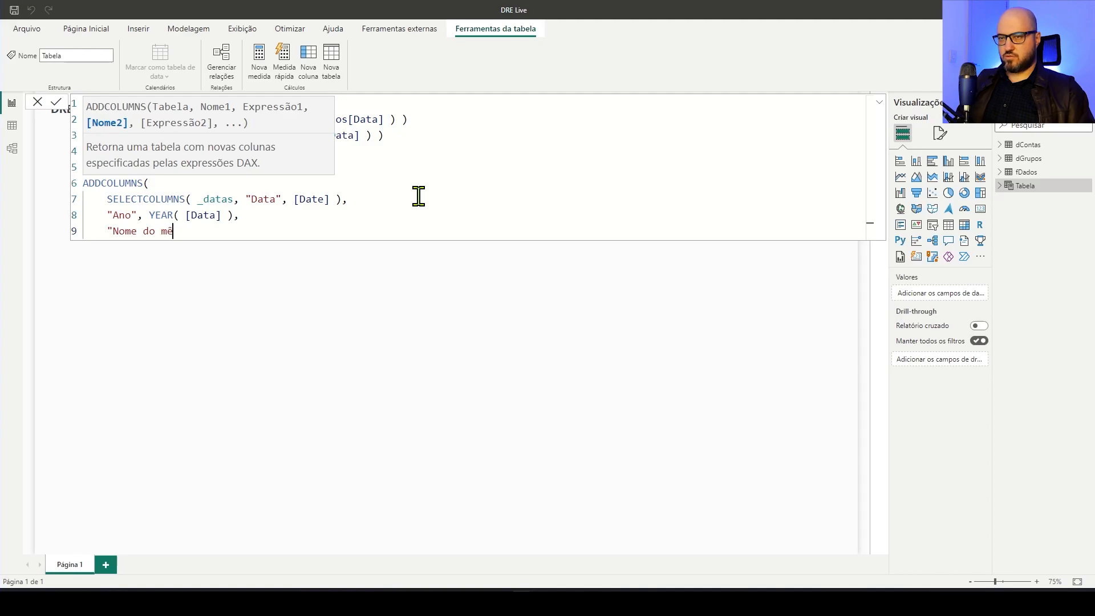
{"action": "type", "text": "s\", "}
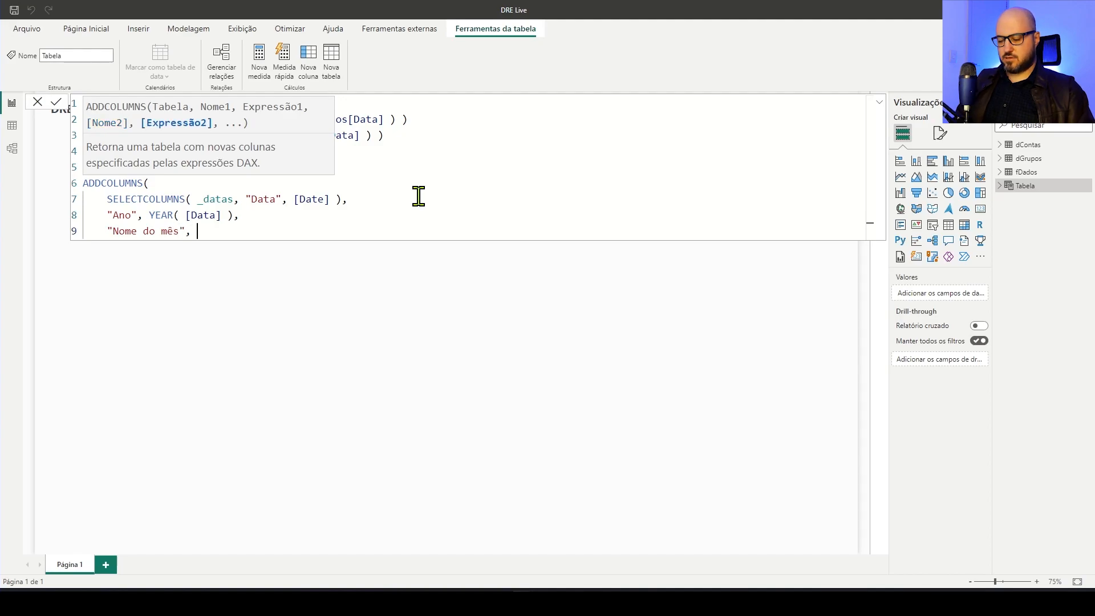
{"action": "type", "text": "FORMAT( [Data], \"mmmm\""}
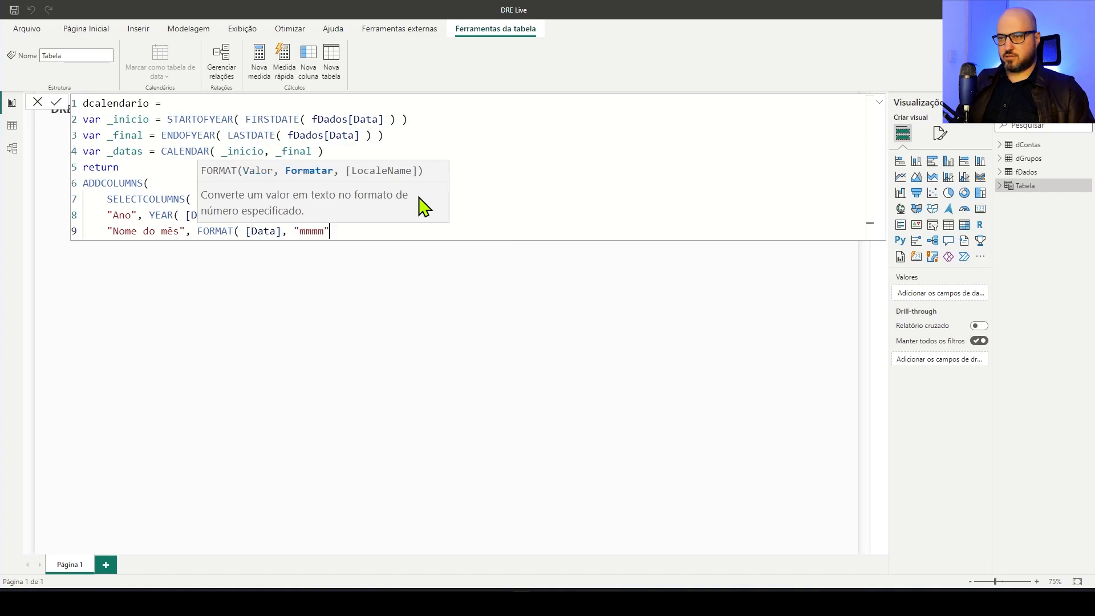
{"action": "type", "text": ", "}
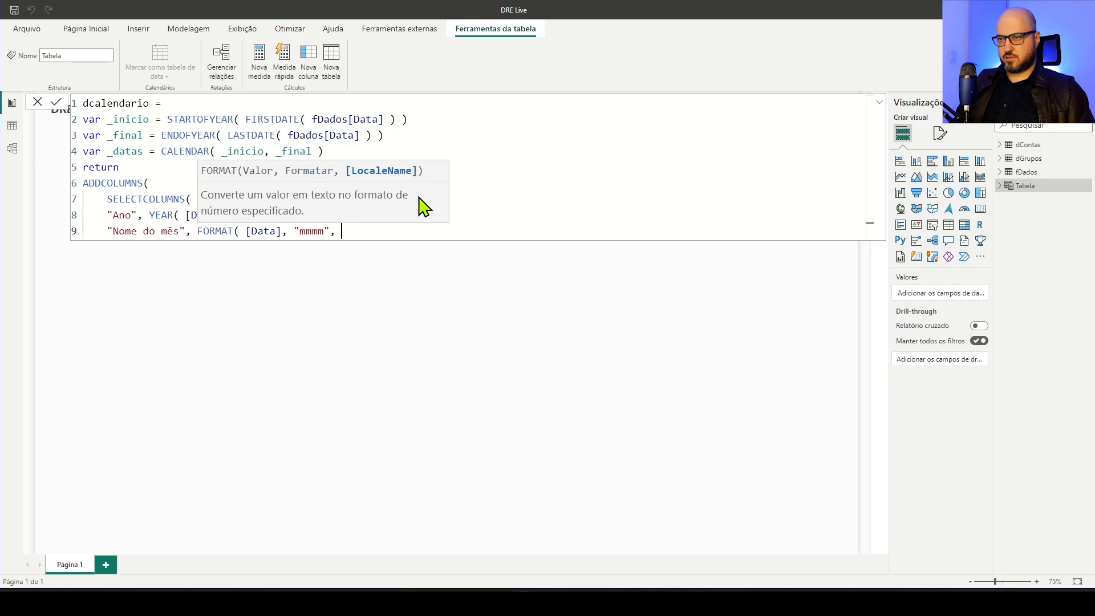
{"action": "type", "text": "\"pt-BVR"}
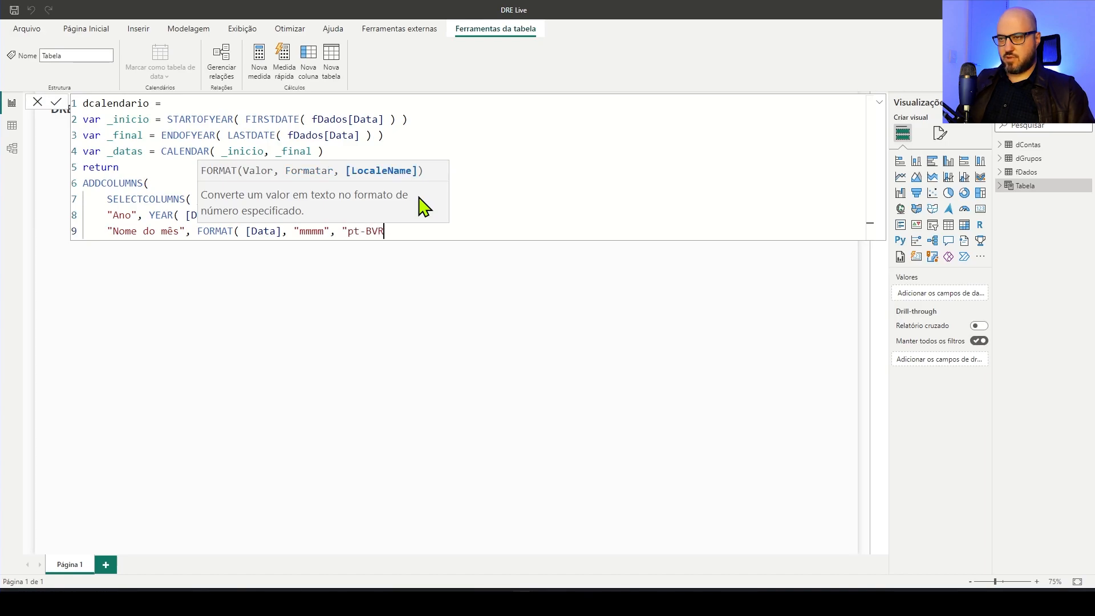
{"action": "type", "text": "R"}
{"action": "type", "text": " ),"}
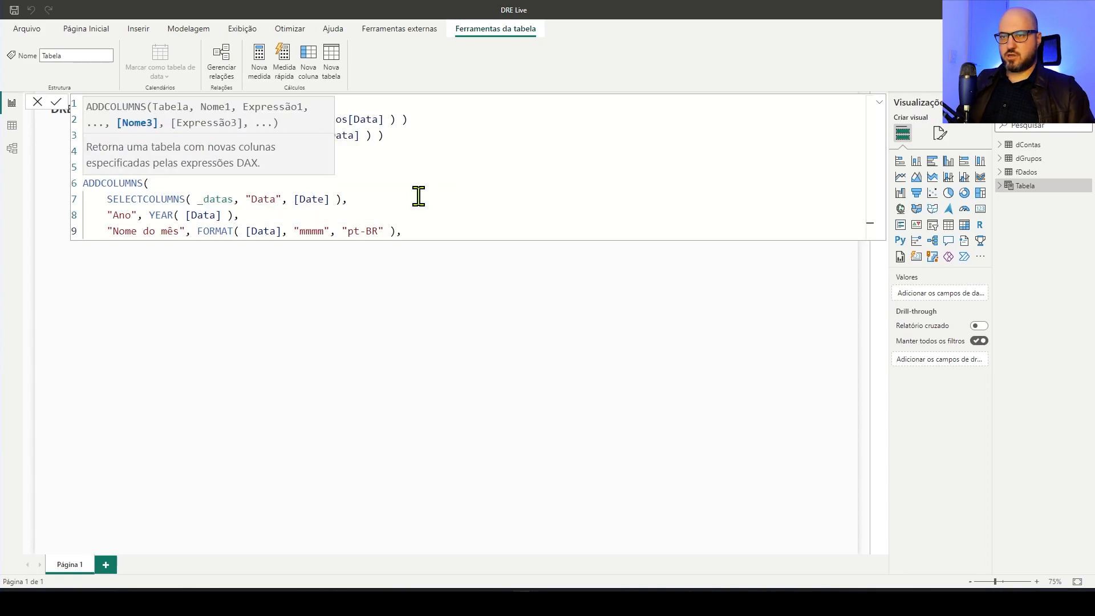
Duplicate the "Nome do mês" line as "Nome do mês abreviado" and set its format to "mmm"
{"action": "left_click", "coordinate": [108, 231], "text": "shift"}
{"action": "key", "text": "ctrl+c"}
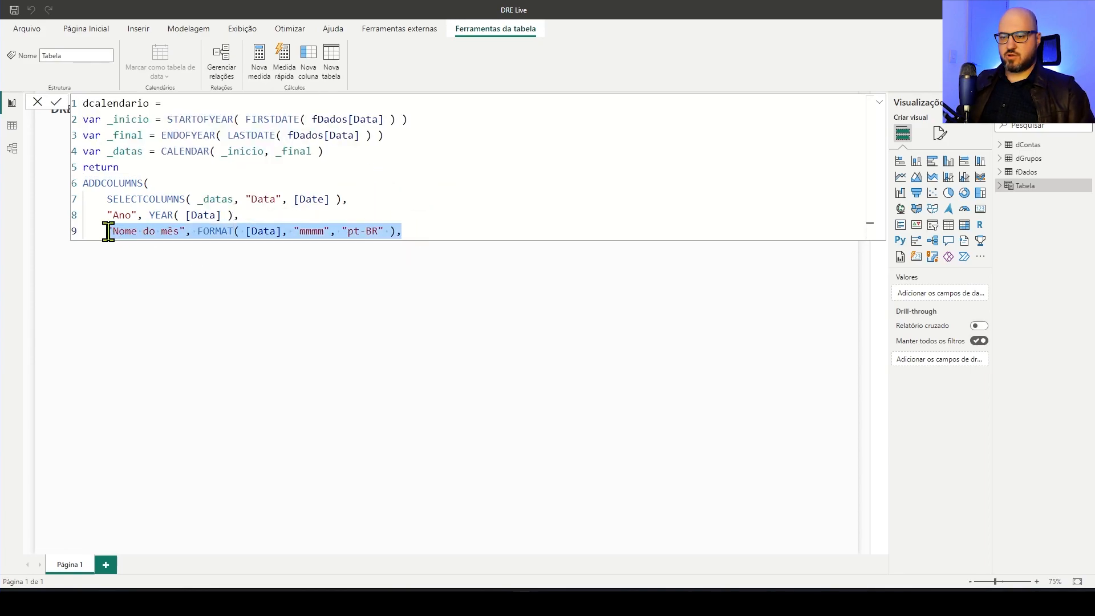
{"action": "left_click", "coordinate": [434, 233]}
{"action": "key", "text": "shift+Return"}
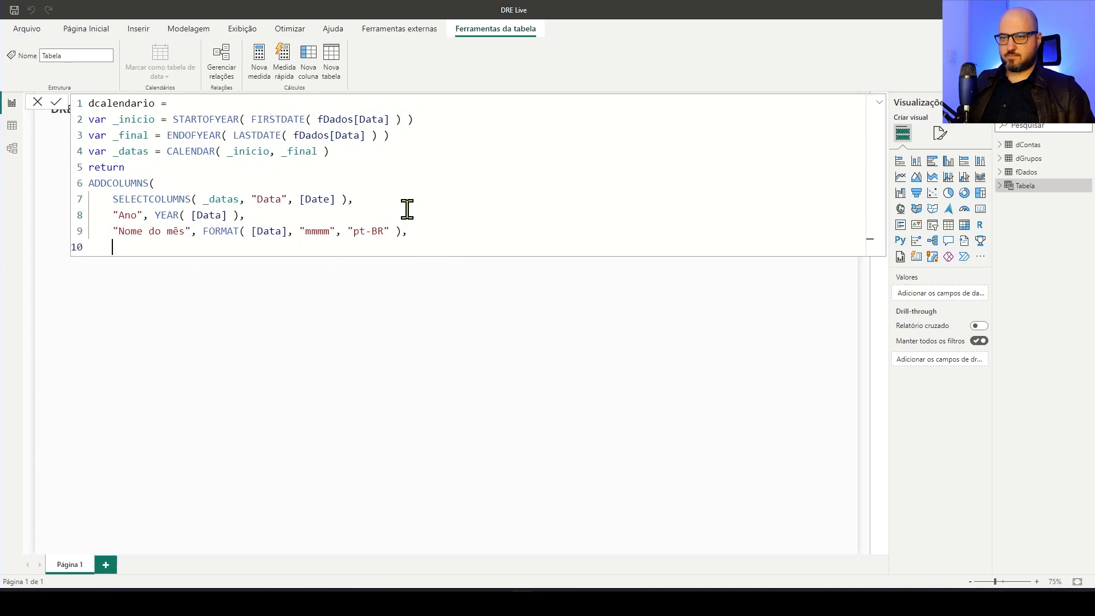
{"action": "key", "text": "ctrl+v"}
{"action": "left_click", "coordinate": [182, 247]}
{"action": "type", "text": "eviado"}
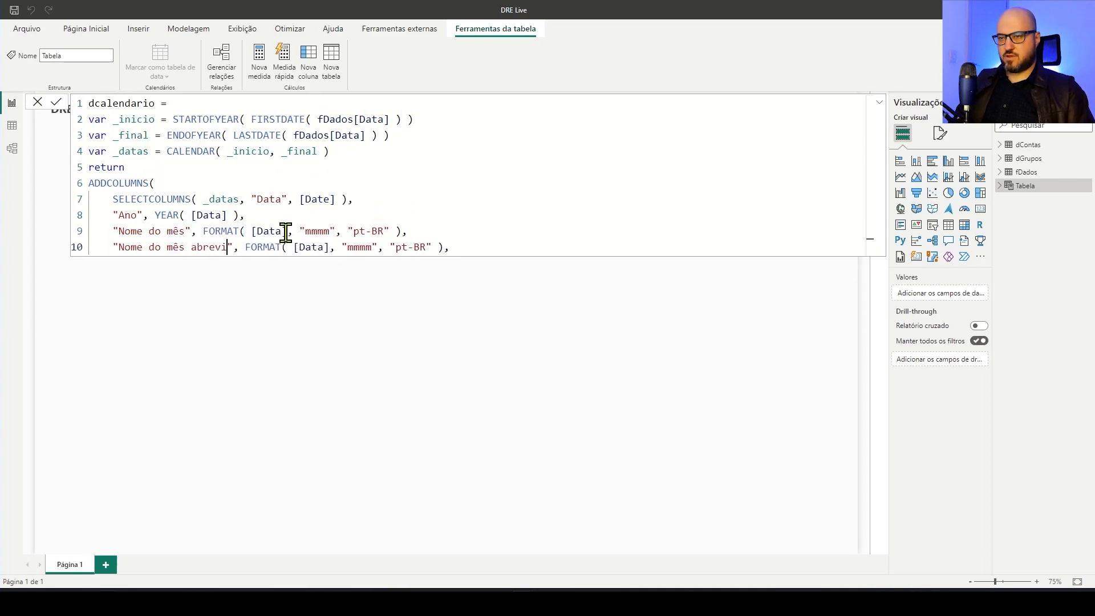
{"action": "left_click", "coordinate": [389, 247]}
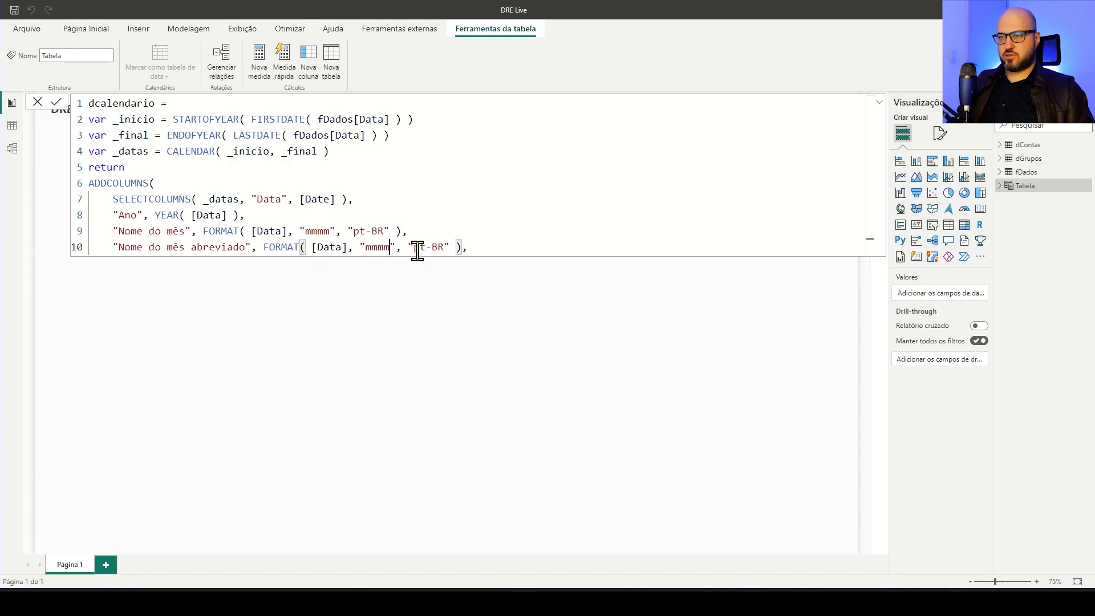
{"action": "key", "text": "BackSpace"}
{"action": "left_click", "coordinate": [484, 247]}
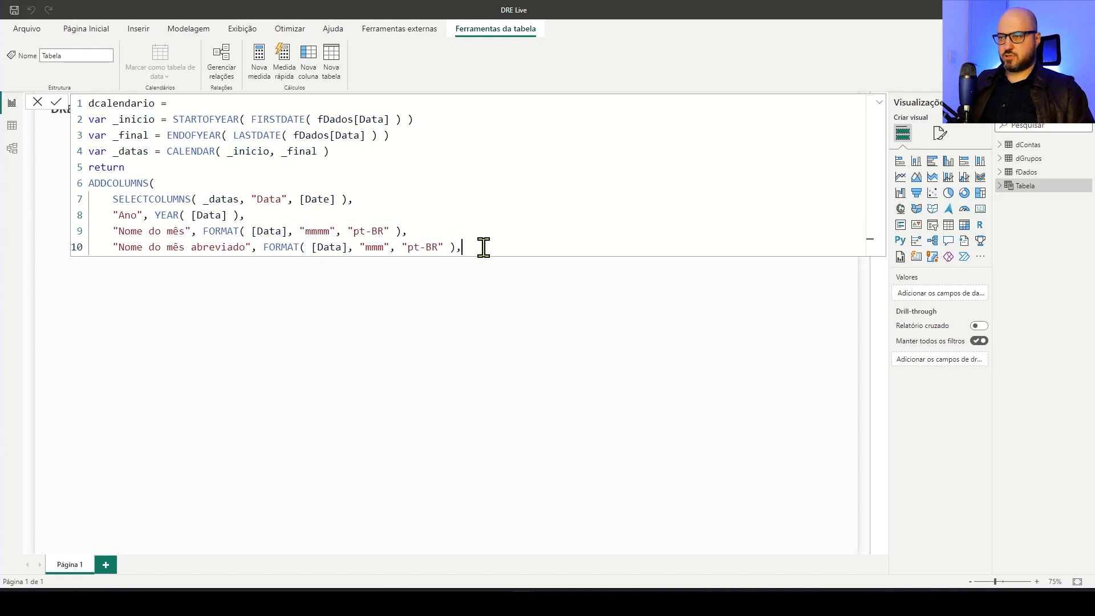
Add the calendar column "Número do mês", defined as MONTH( [Data] )
{"action": "key", "text": "shift+Return"}
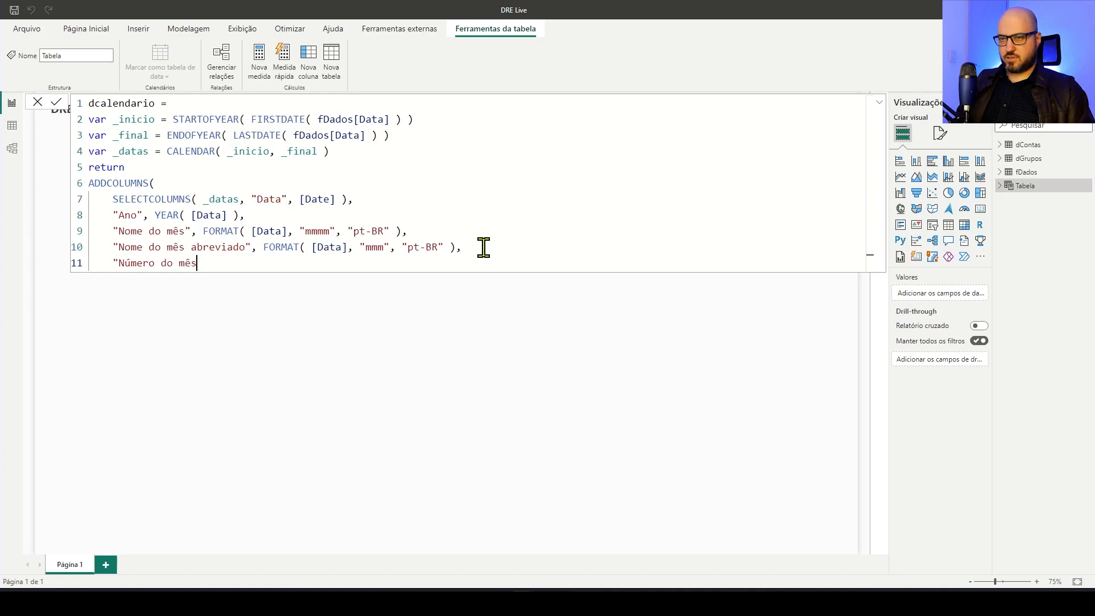
{"action": "type", "text": "\"Número do mês\", MONTH( ["}
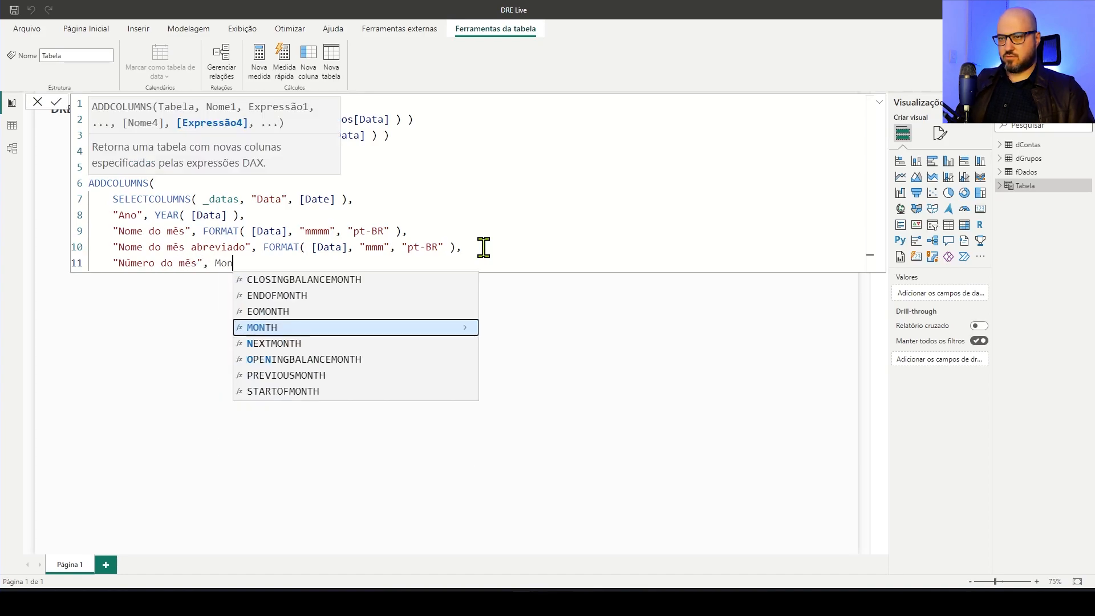
{"action": "type", "text": "Dat"}
{"action": "key", "text": "Tab"}
{"action": "type", "text": ")"}
Close the ADDCOLUMNS function on its own line and commit the dcalendario formula
{"action": "key", "text": "shift+Return"}
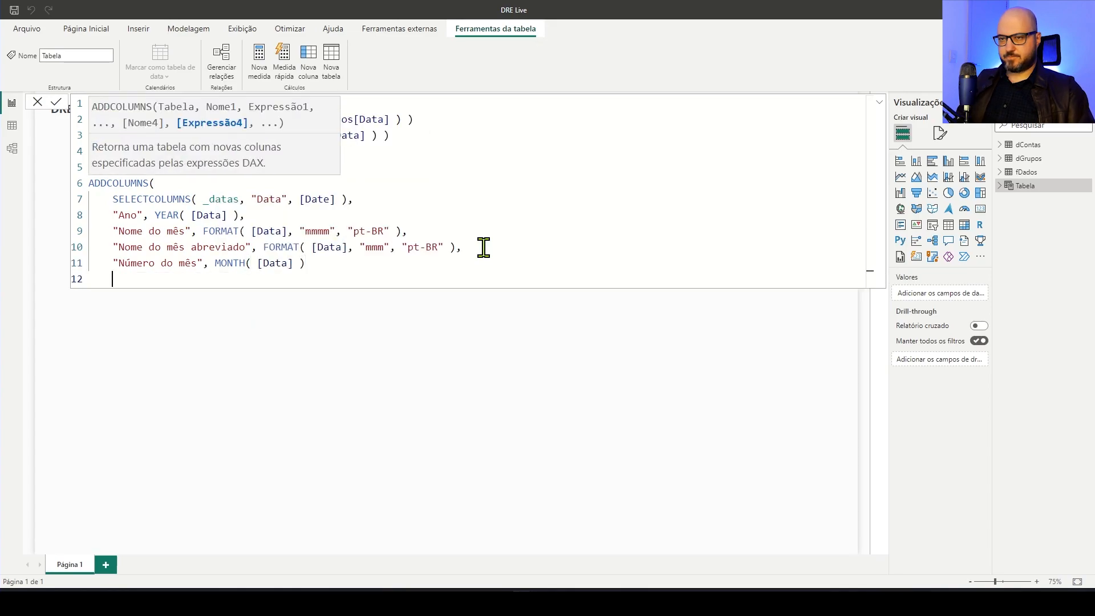
{"action": "key", "text": "shift+Return"}
{"action": "key", "text": "BackSpace"}
{"action": "type", "text": ")"}
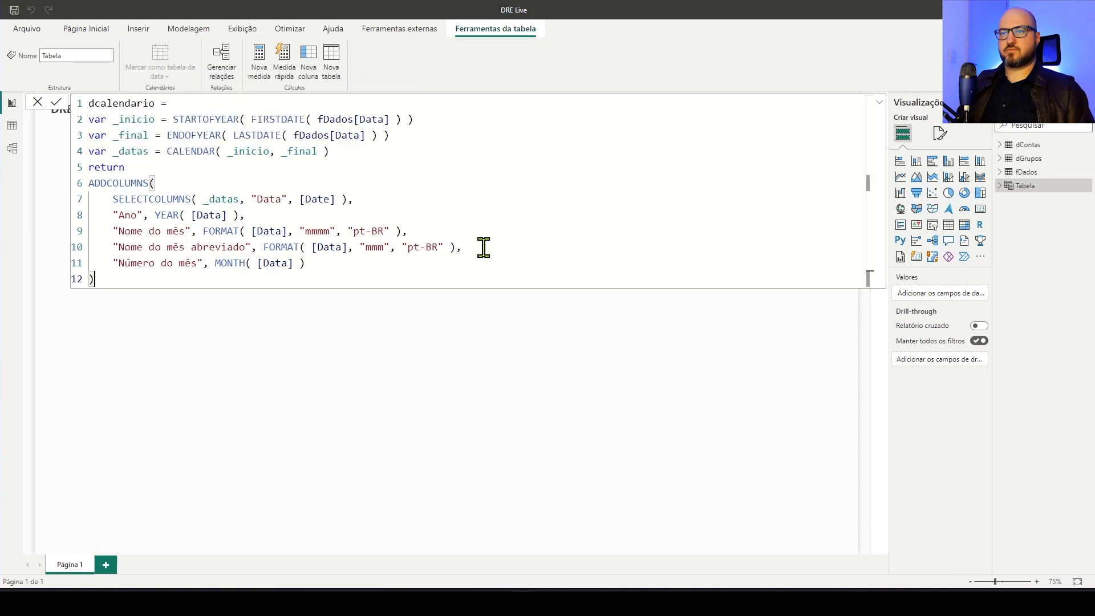
{"action": "key", "text": "Return"}
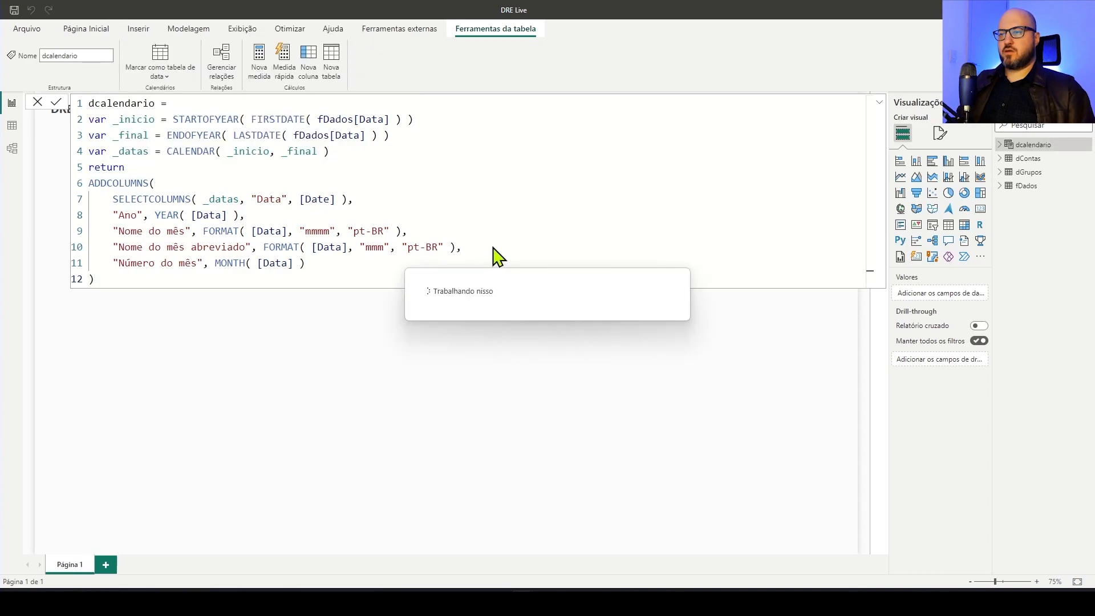
Format the Data column of the dcalendario table as Short Date
{"action": "left_click", "coordinate": [12, 126]}
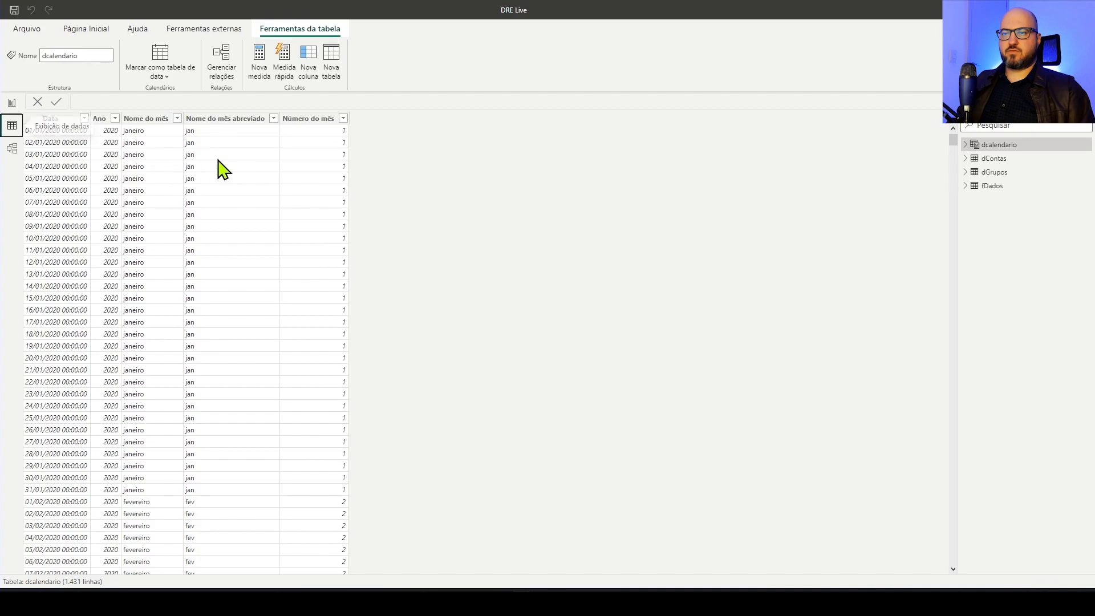
{"action": "left_click", "coordinate": [41, 118]}
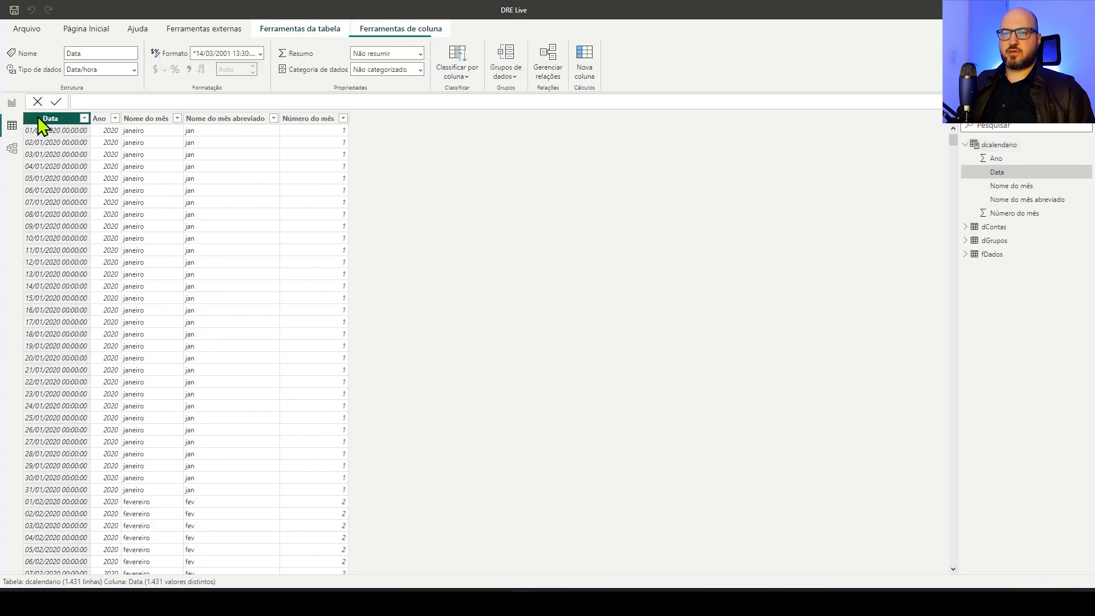
{"action": "left_click", "coordinate": [262, 53]}
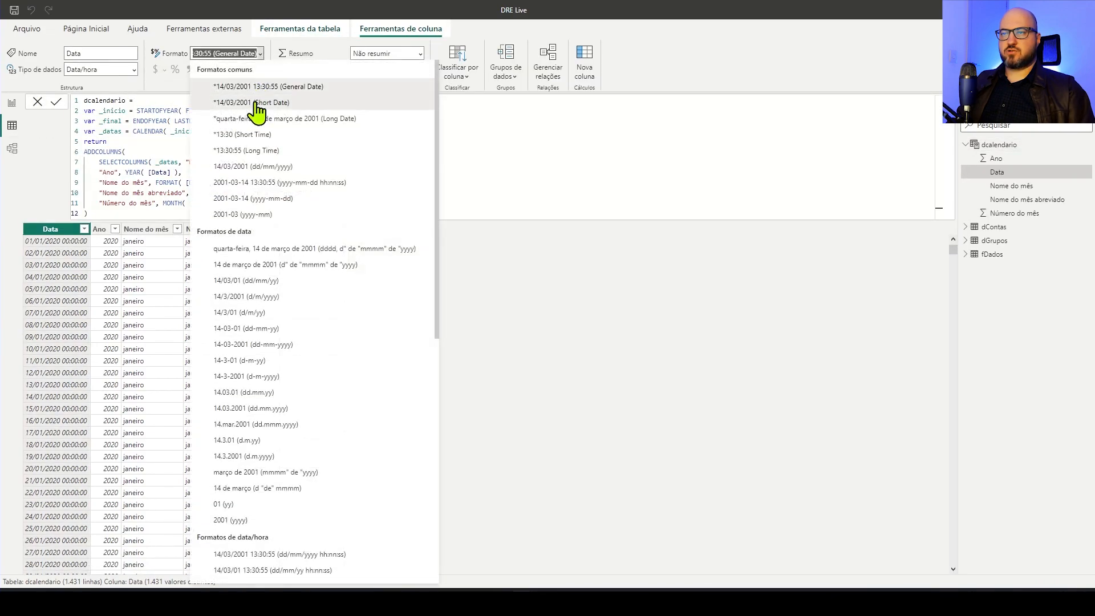
{"action": "left_click", "coordinate": [257, 109]}
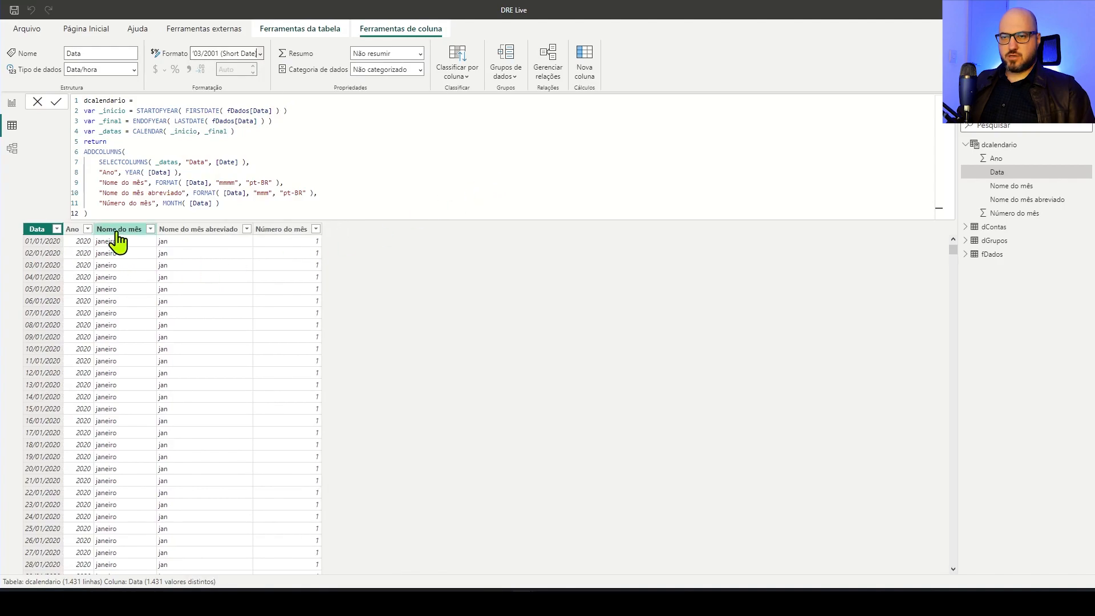
Sort the dcalendario columns Nome do mês and Nome do mês abreviado by Número do mês
{"action": "left_click", "coordinate": [145, 231]}
{"action": "left_click", "coordinate": [462, 71]}
{"action": "left_click", "coordinate": [483, 169]}
{"action": "left_click", "coordinate": [205, 229]}
{"action": "left_click", "coordinate": [459, 68]}
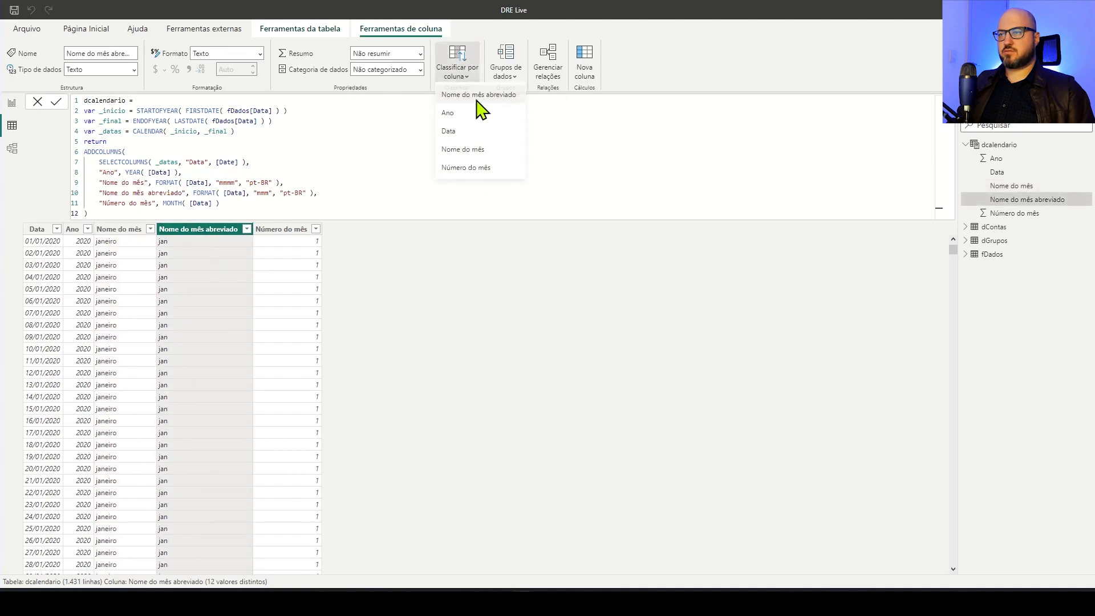
{"action": "left_click", "coordinate": [490, 170]}
Place the dcalendario table above fDados in the model diagram and relate its Data column to Data in fDados
{"action": "left_click", "coordinate": [12, 150]}
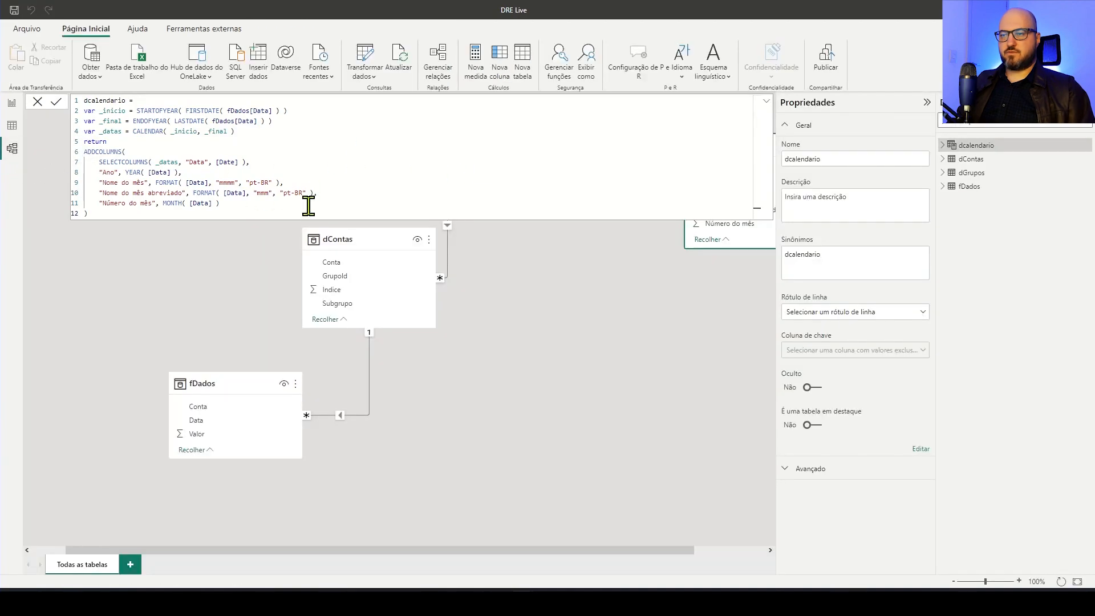
{"action": "left_click", "coordinate": [766, 101]}
{"action": "left_click_drag", "start_coordinate": [743, 143], "coordinate": [188, 163]}
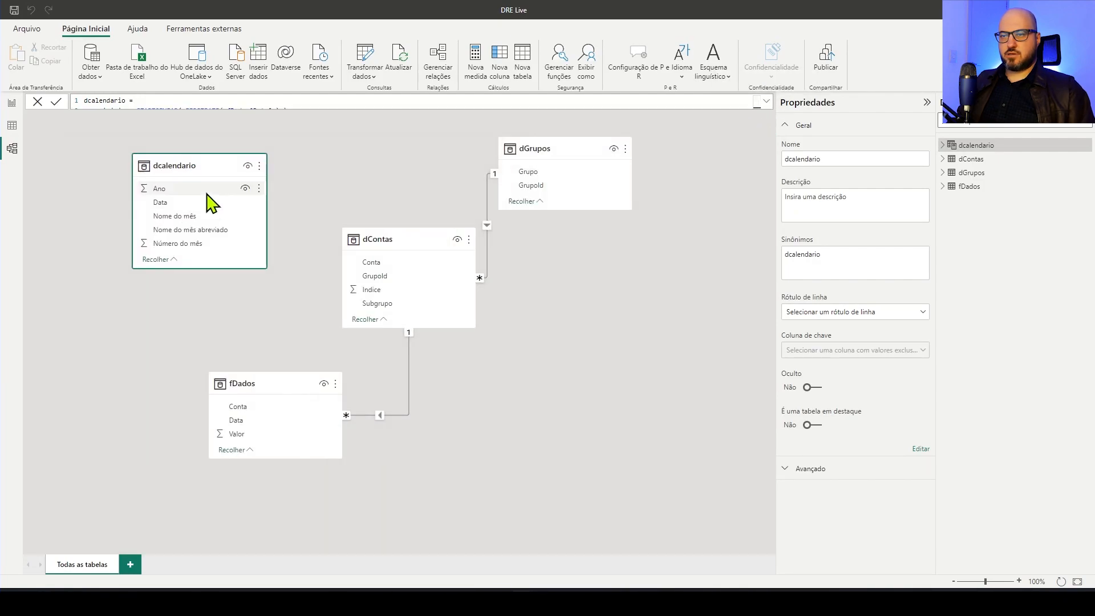
{"action": "left_click_drag", "start_coordinate": [160, 204], "coordinate": [278, 425]}
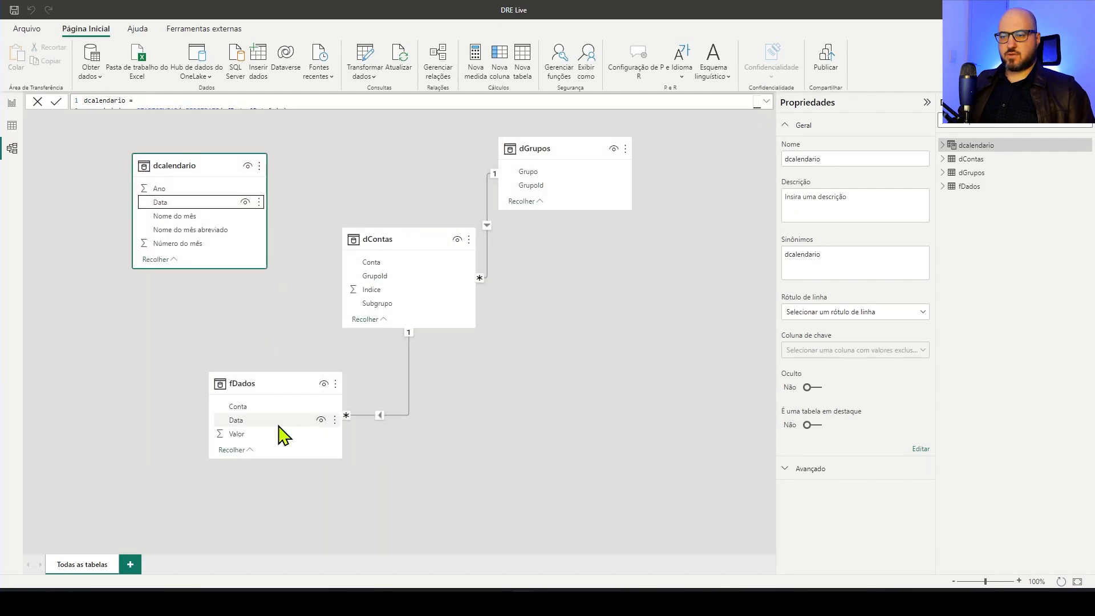
{"action": "left_click", "coordinate": [350, 193]}
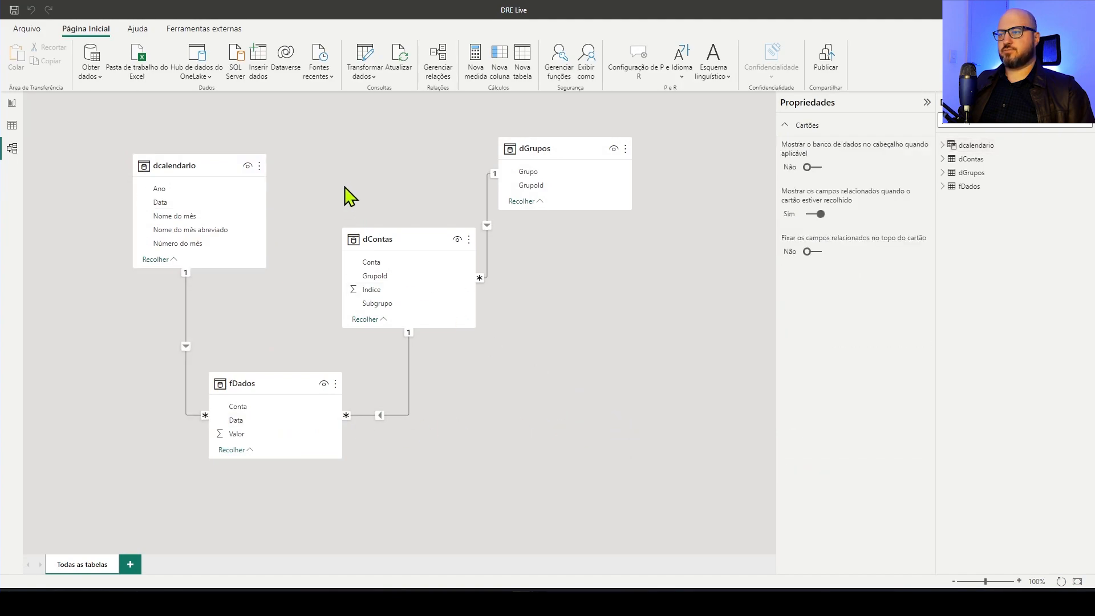
Tidy the model diagram by moving dcalendario further from dContas and shifting fDados slightly upward
{"action": "left_click_drag", "start_coordinate": [187, 167], "coordinate": [135, 159]}
{"action": "left_click", "coordinate": [440, 171]}
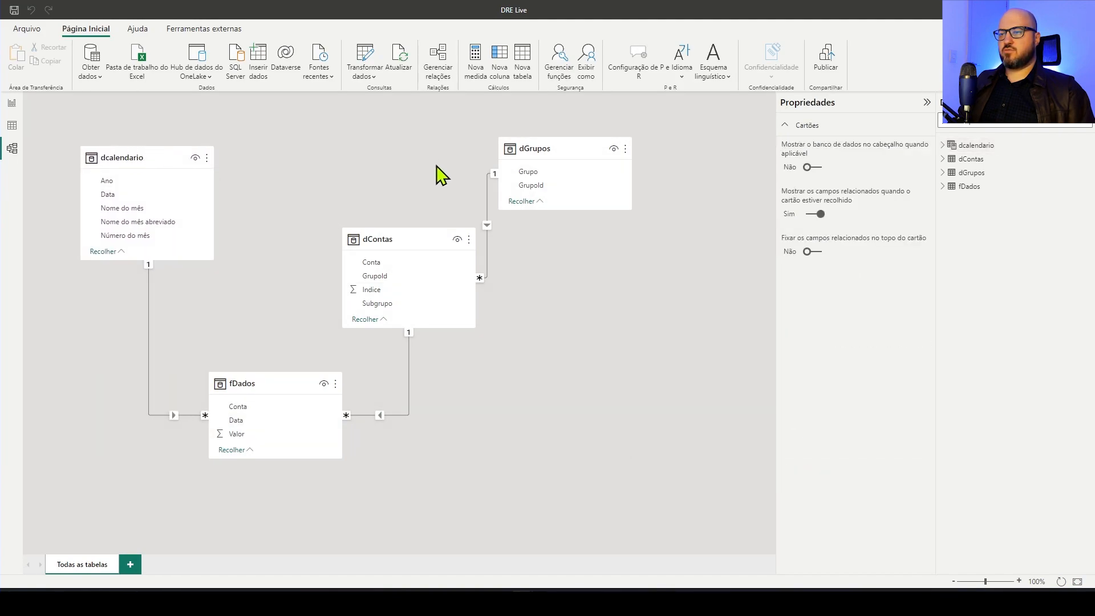
{"action": "left_click_drag", "start_coordinate": [281, 379], "coordinate": [269, 351]}
{"action": "left_click", "coordinate": [396, 205]}
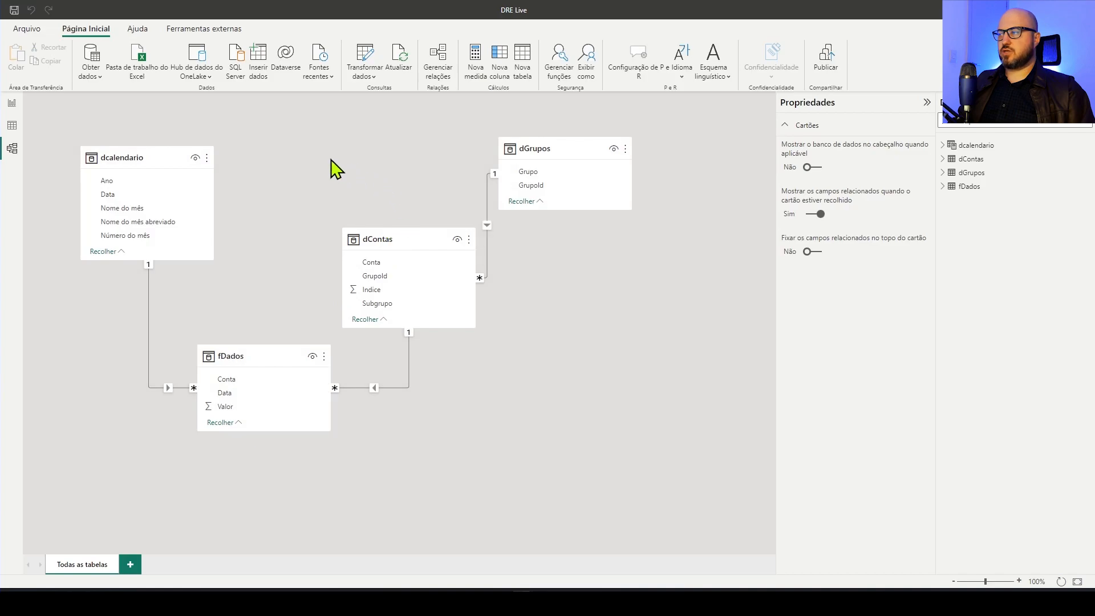
Create a calculated table in the report defined as Medidas = {1}
{"action": "left_click", "coordinate": [11, 104]}
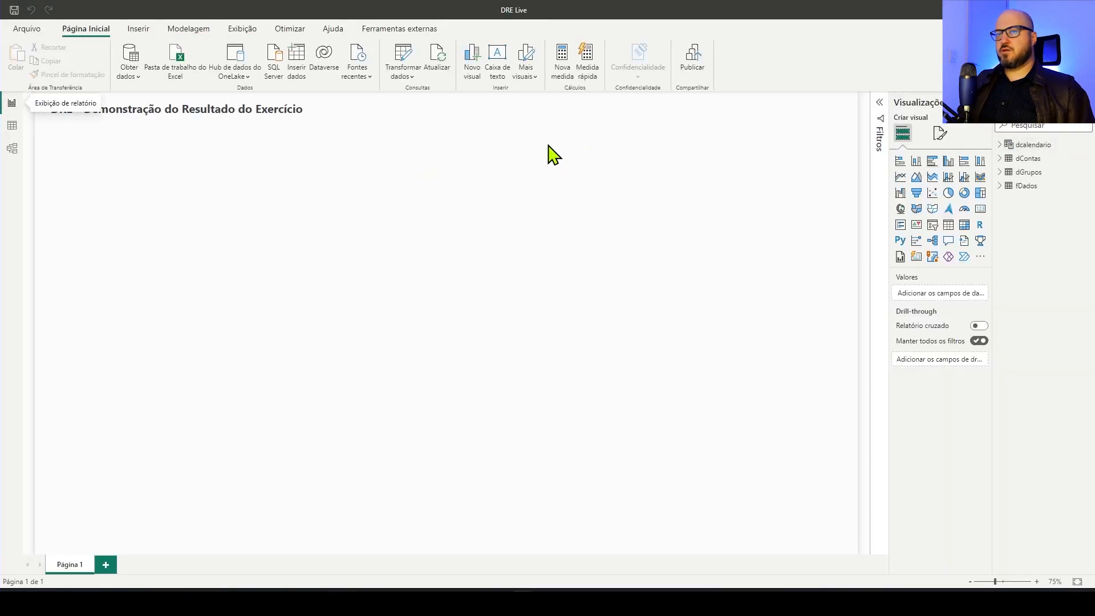
{"action": "left_click", "coordinate": [194, 29]}
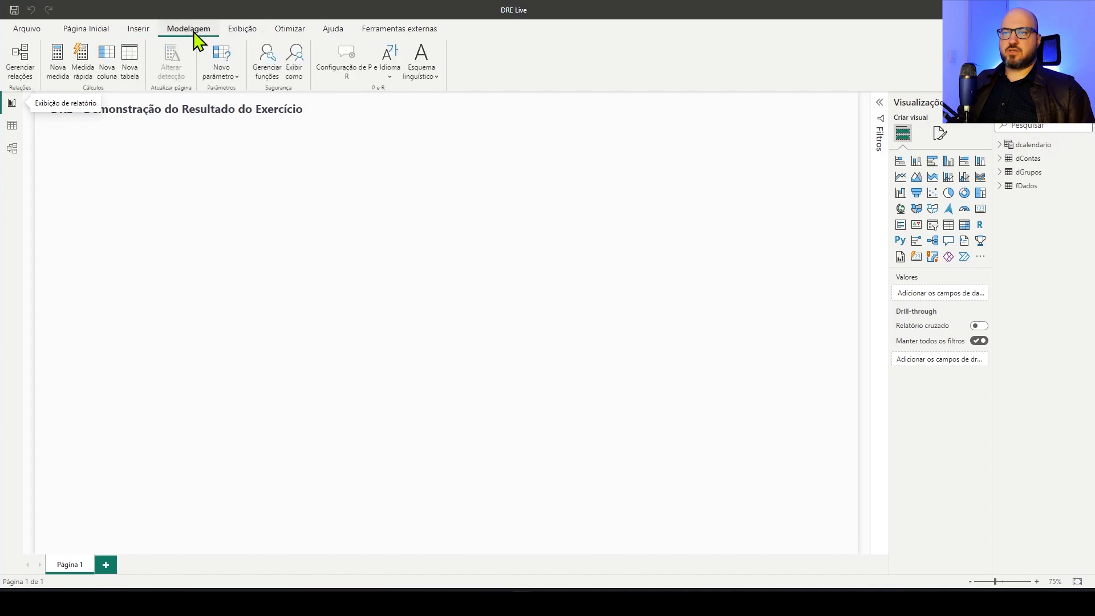
{"action": "left_click", "coordinate": [137, 67]}
{"action": "type", "text": "Medidas = {1"}
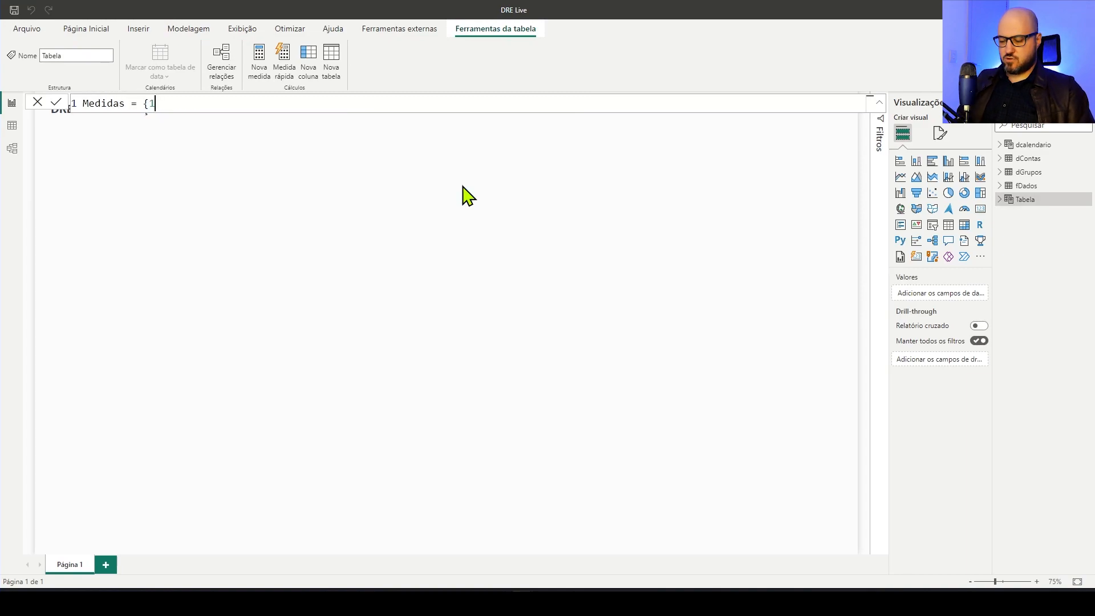
{"action": "key", "text": "Return"}
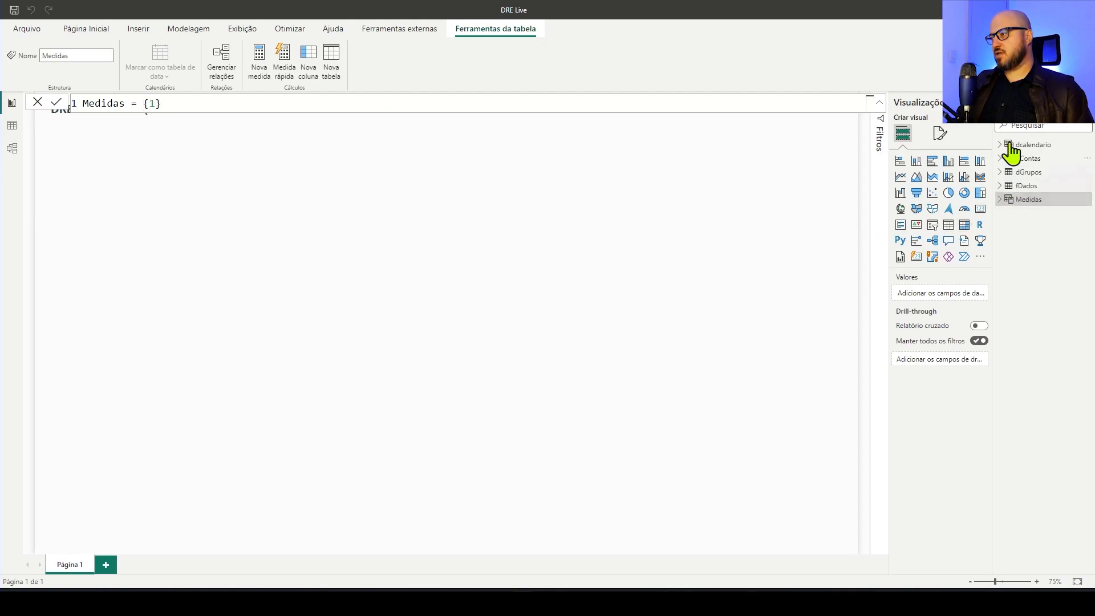
Create a measure in the Medidas table defined as Valor Total = SUM( fDados[Valor] )
{"action": "left_click", "coordinate": [1002, 187]}
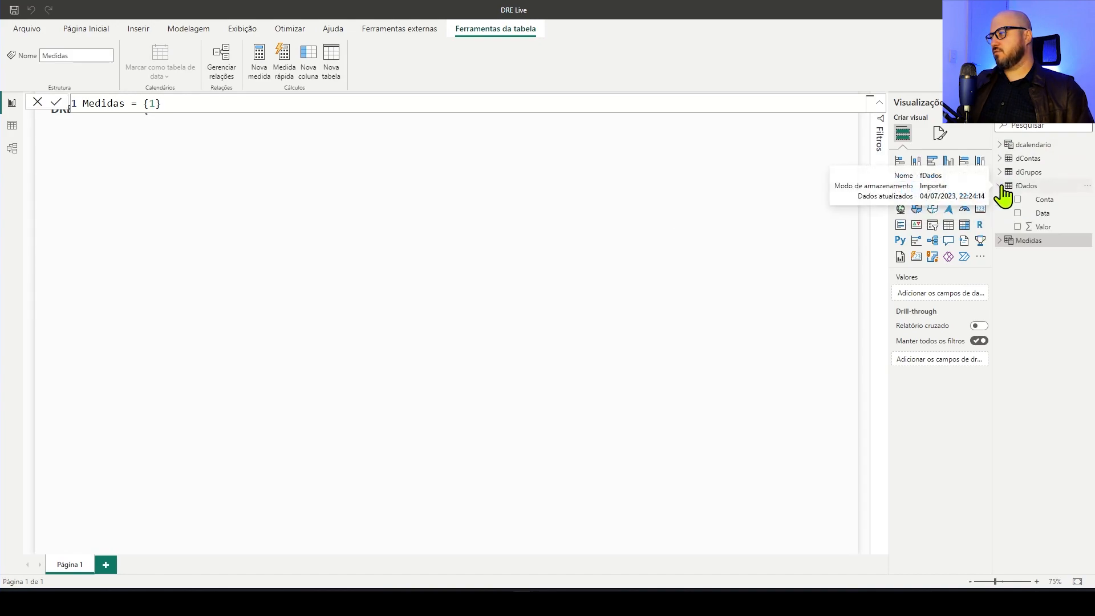
{"action": "right_click", "coordinate": [1016, 243]}
{"action": "left_click", "coordinate": [627, 282]}
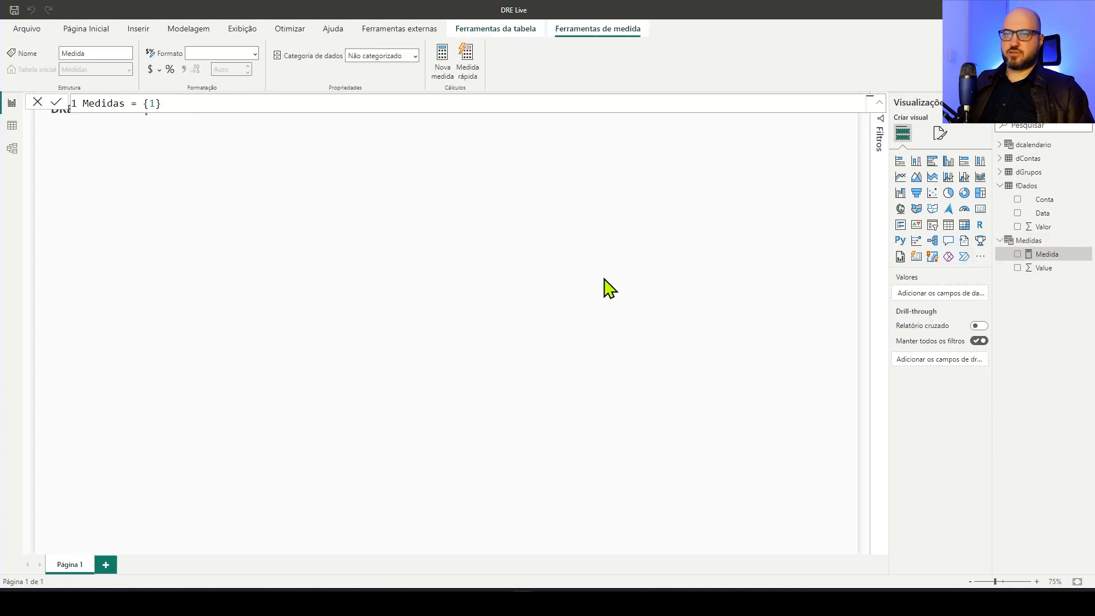
{"action": "type", "text": "Valor Total"}
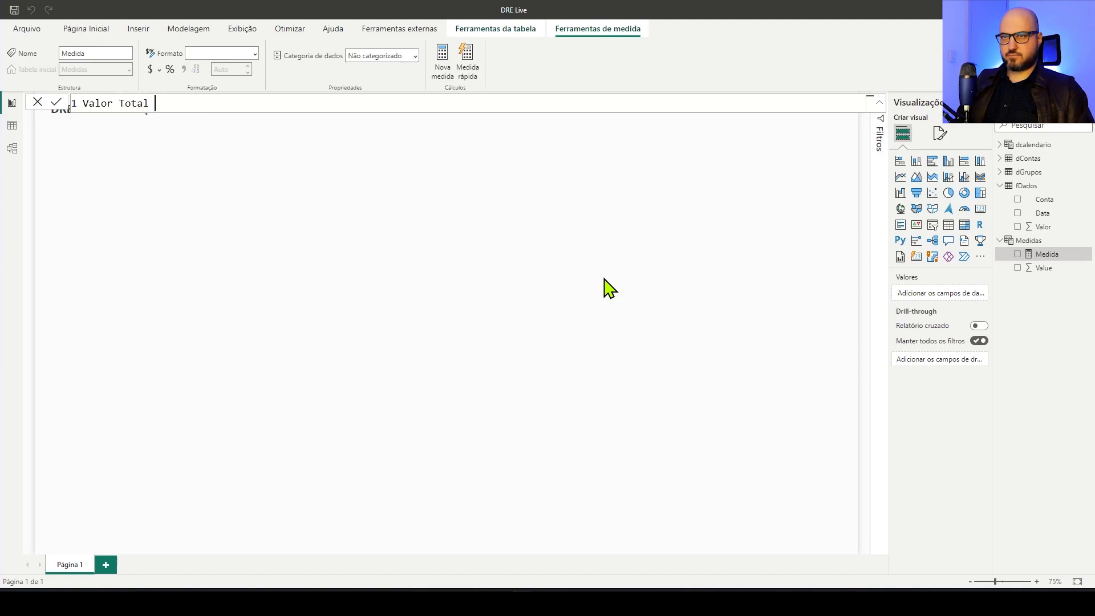
{"action": "type", "text": "= SU"}
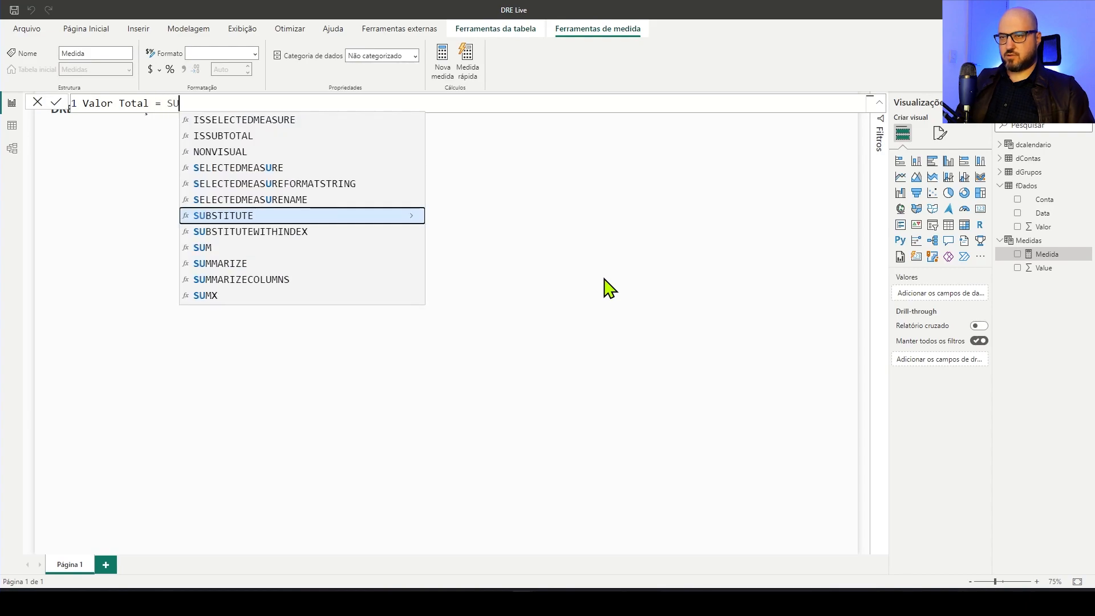
{"action": "type", "text": "M()"}
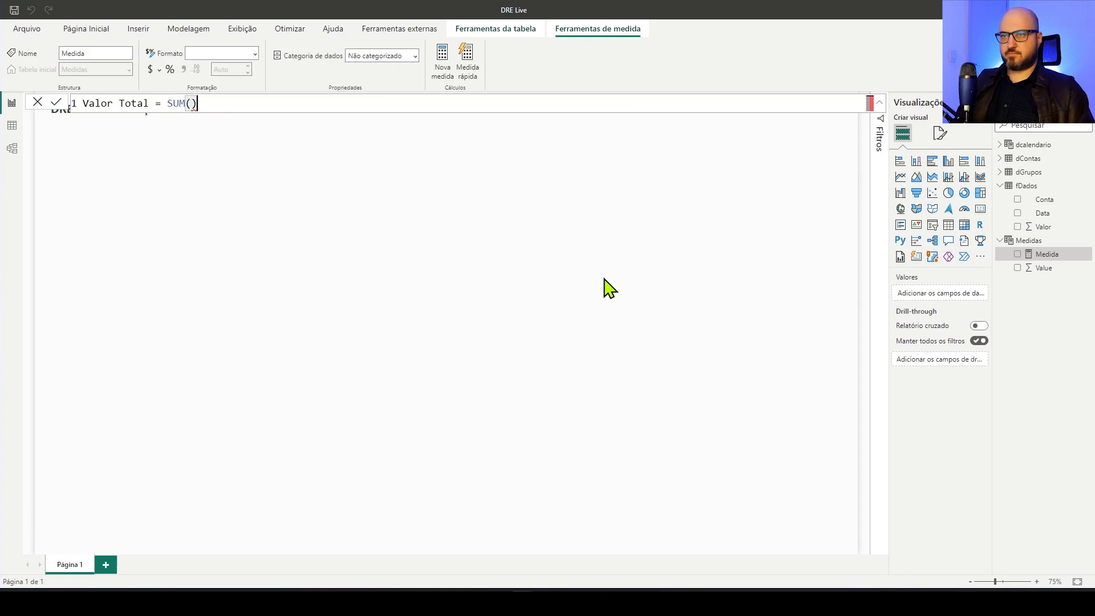
{"action": "type", "text": " Va"}
{"action": "key", "text": "Tab"}
{"action": "key", "text": "Return"}
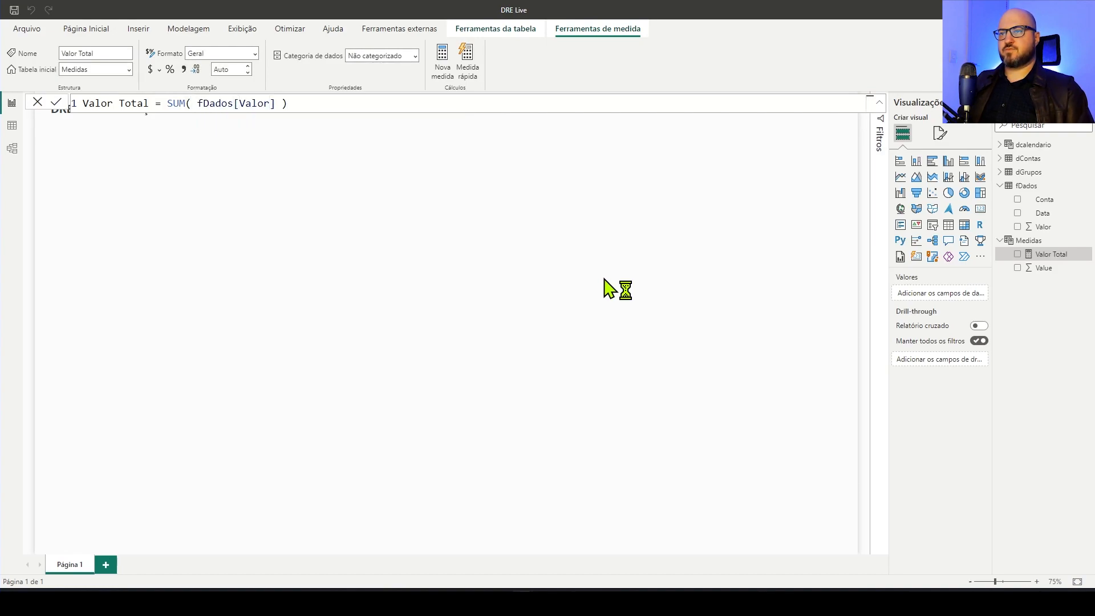
Remove the Value column from the Medidas table's field list
{"action": "right_click", "coordinate": [1032, 273]}
{"action": "left_click", "coordinate": [910, 394]}
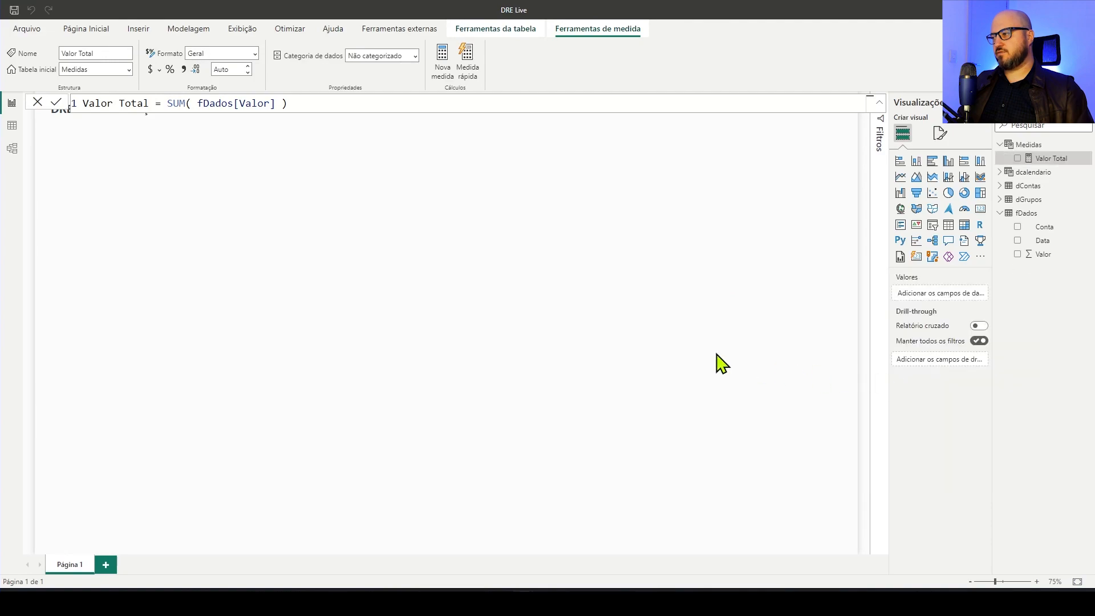
{"action": "left_click", "coordinate": [648, 267]}
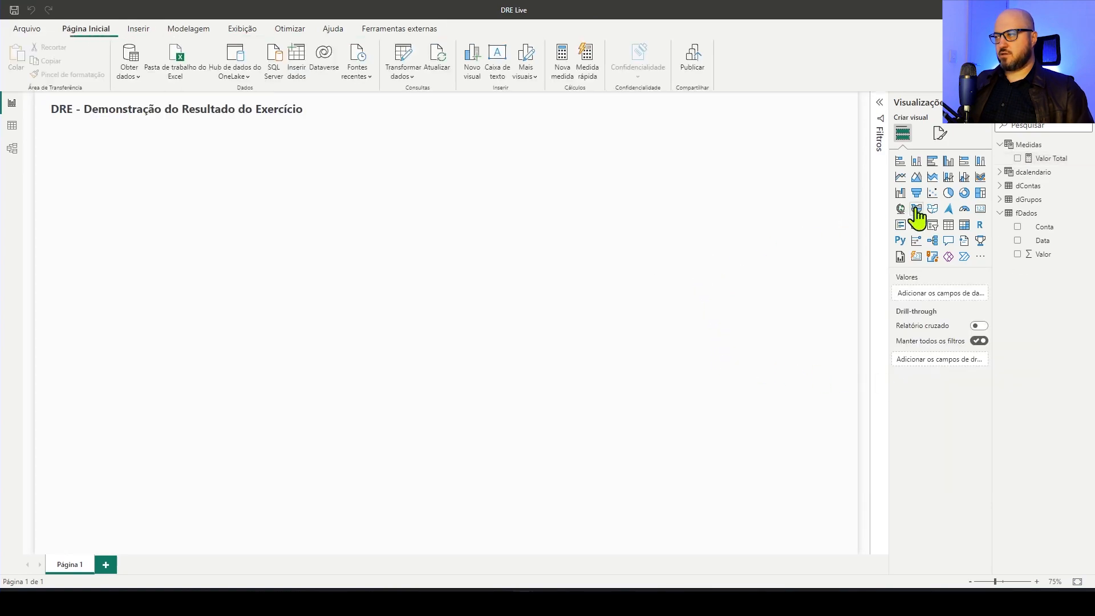
Add a card visual showing Valor Total, make it taller and place it just beneath the report title
{"action": "left_click", "coordinate": [980, 209]}
{"action": "left_click", "coordinate": [1025, 161]}
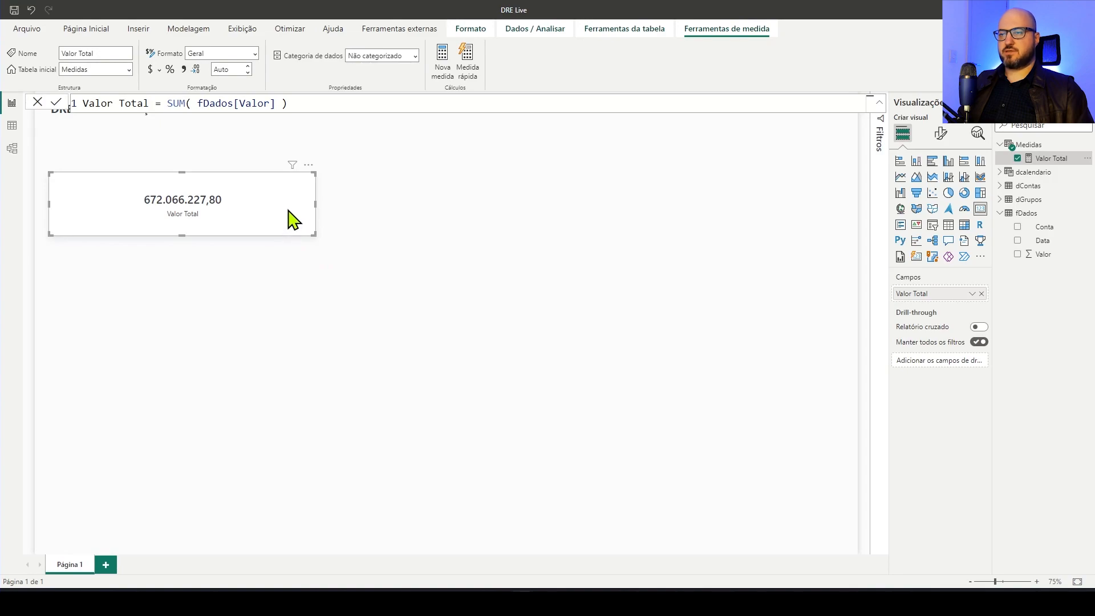
{"action": "left_click_drag", "start_coordinate": [182, 236], "coordinate": [199, 283]}
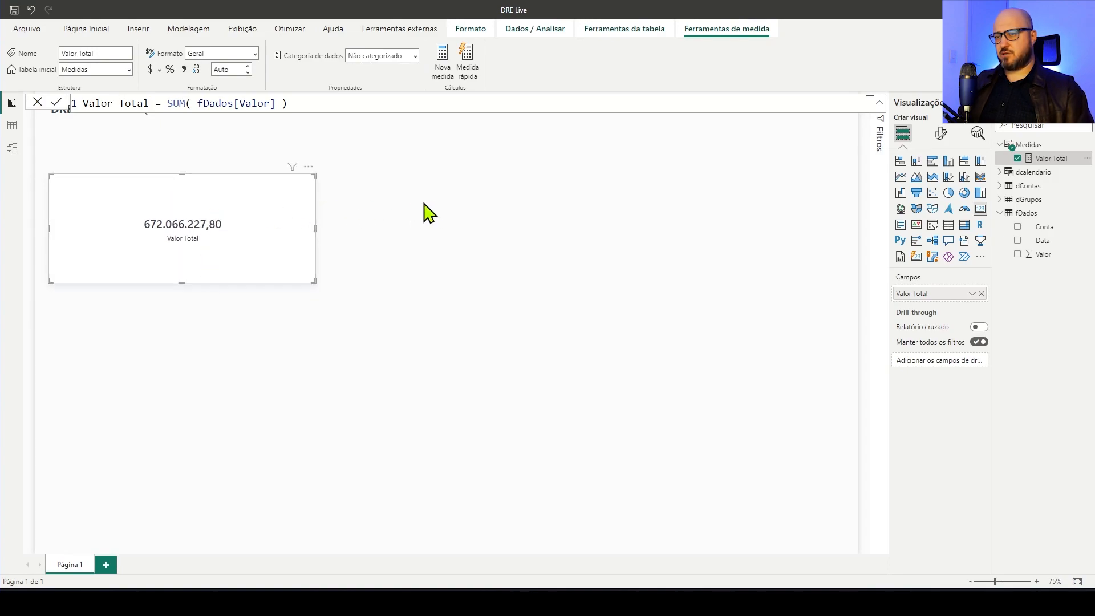
{"action": "left_click_drag", "start_coordinate": [232, 215], "coordinate": [231, 175]}
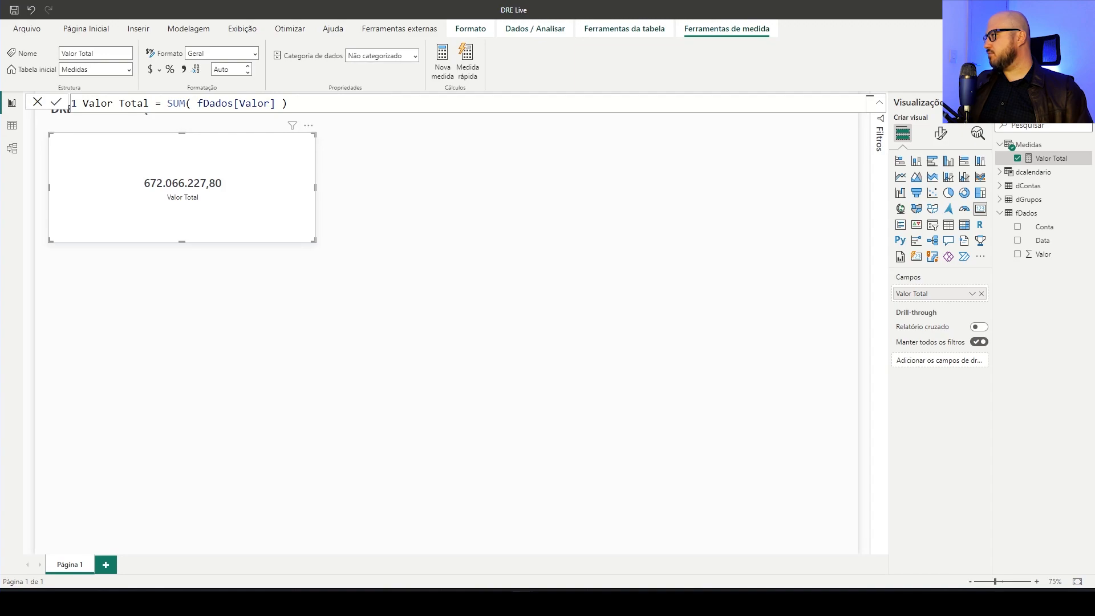
{"action": "left_click", "coordinate": [725, 224]}
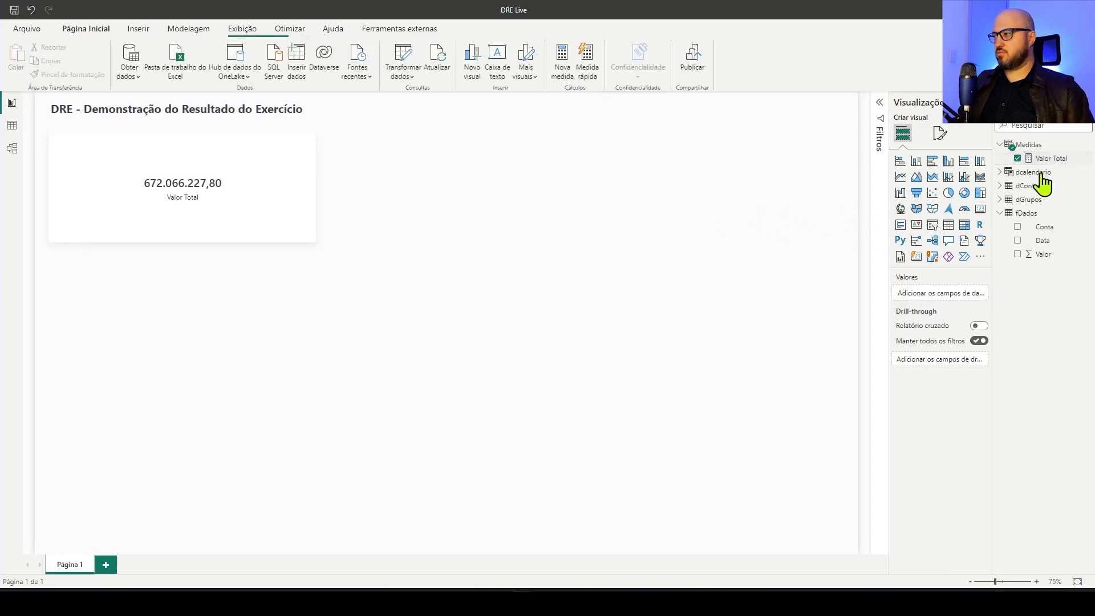
Give the Valor Total measure a dynamic format with the expression "#,#0,;(#,#0,)"
{"action": "left_click", "coordinate": [1051, 159]}
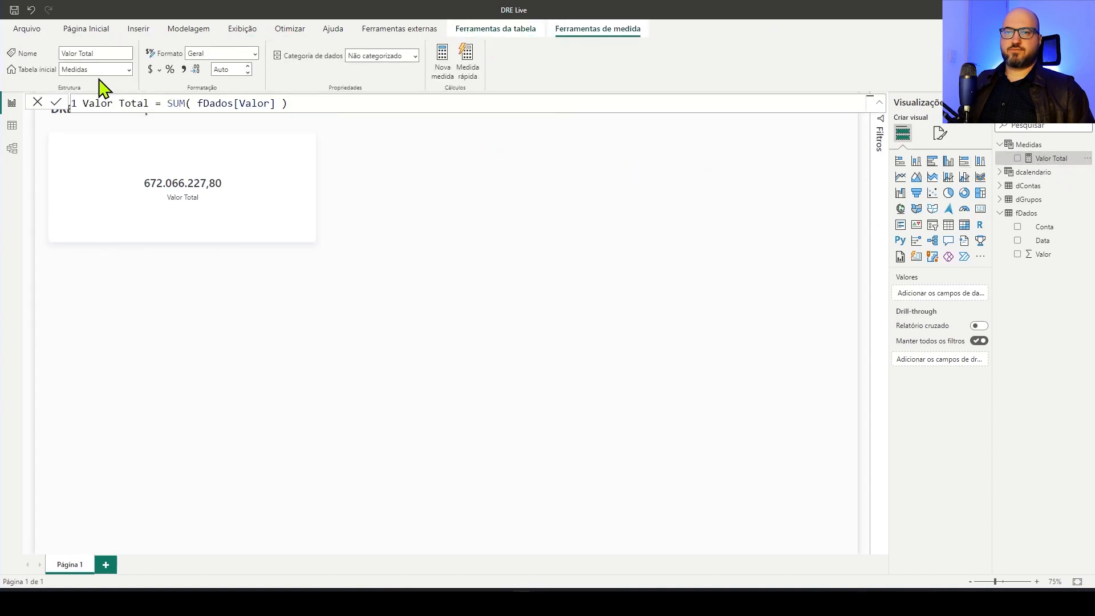
{"action": "left_click", "coordinate": [255, 55]}
{"action": "left_click", "coordinate": [216, 165]}
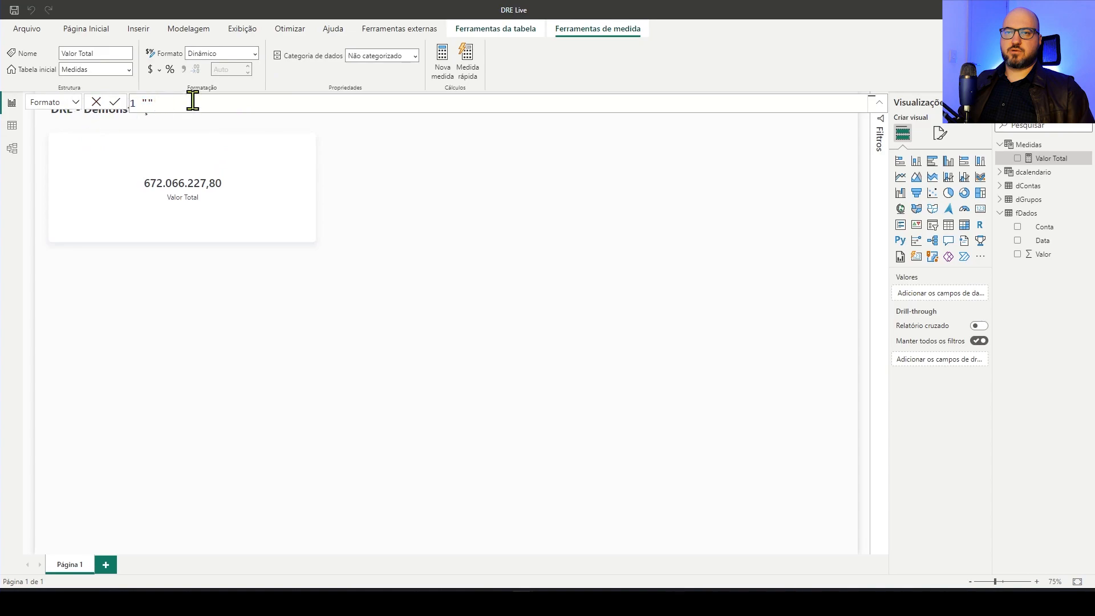
{"action": "type", "text": "\"#,#0,;(#,#0,)\""}
{"action": "left_click", "coordinate": [114, 103]}
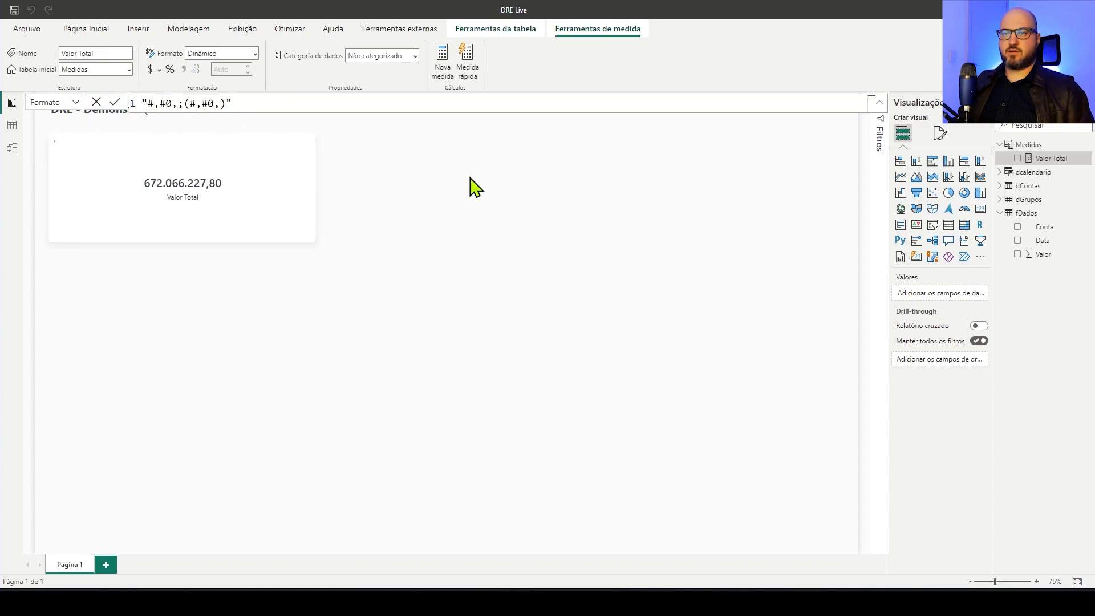
Delete the Valor Total card from the report page
{"action": "left_click", "coordinate": [518, 188]}
{"action": "left_click", "coordinate": [264, 191]}
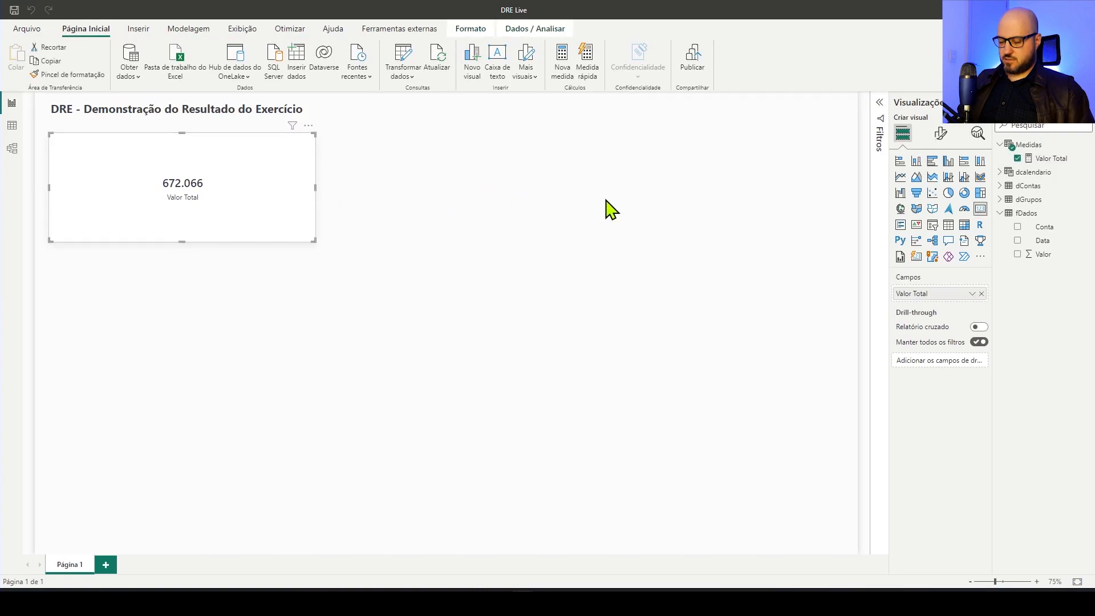
{"action": "key", "text": "Delete"}
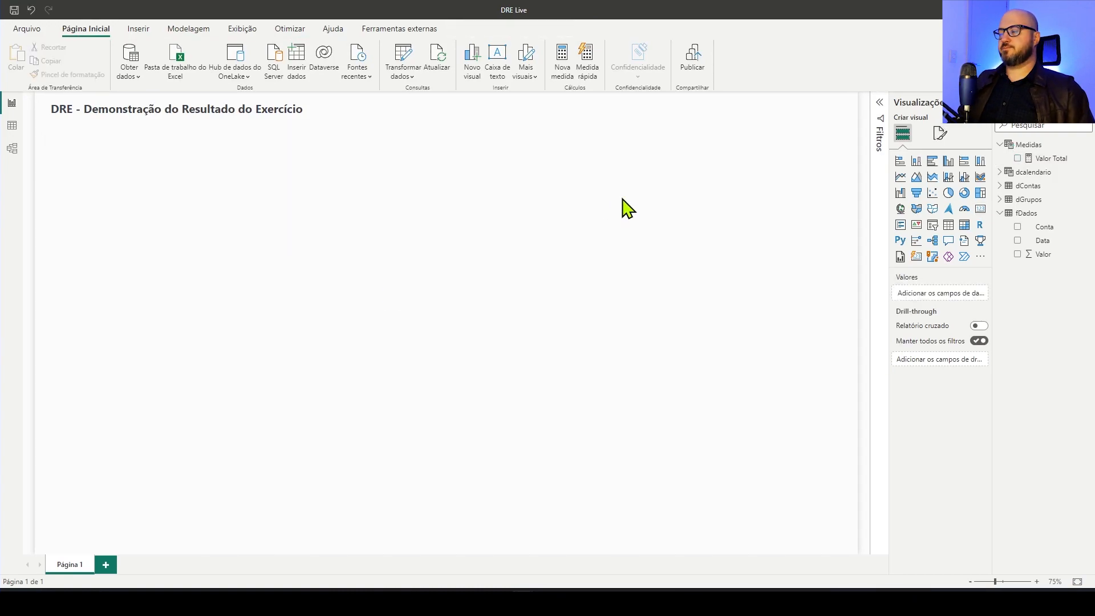
Insert an empty matrix visual and enlarge it to fill most of the page beneath the report title
{"action": "left_click", "coordinate": [964, 225]}
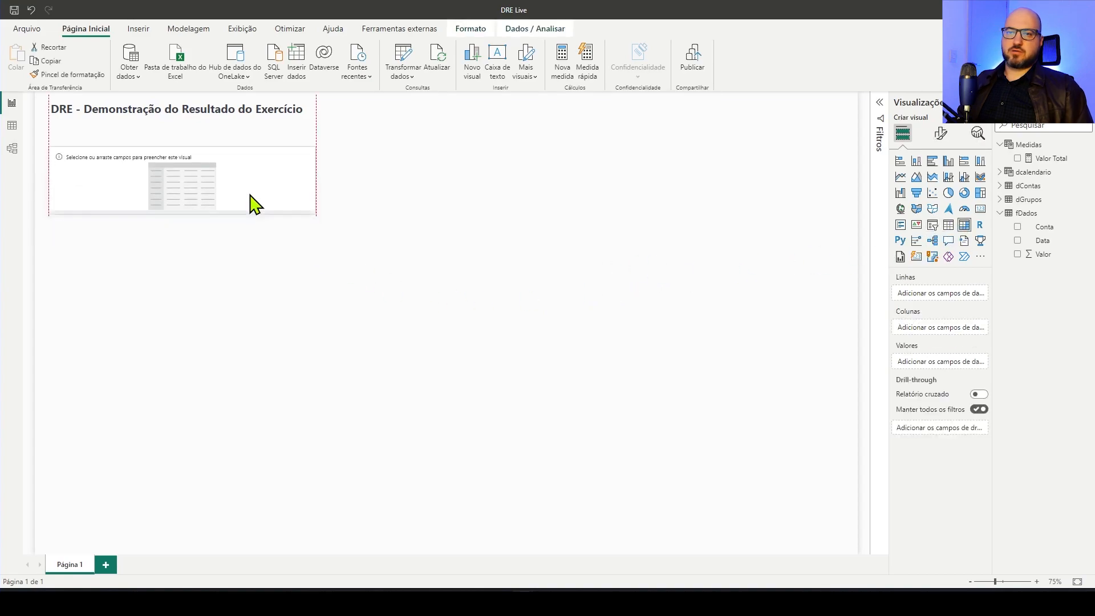
{"action": "left_click_drag", "start_coordinate": [314, 208], "coordinate": [822, 468]}
{"action": "left_click_drag", "start_coordinate": [434, 323], "coordinate": [521, 523]}
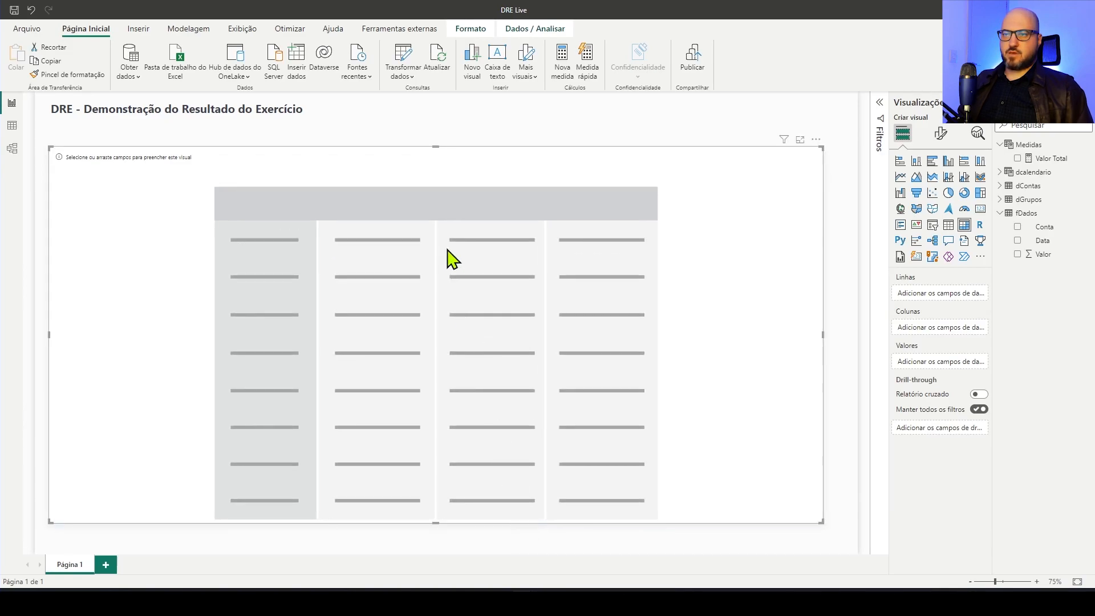
{"action": "left_click_drag", "start_coordinate": [435, 147], "coordinate": [437, 137]}
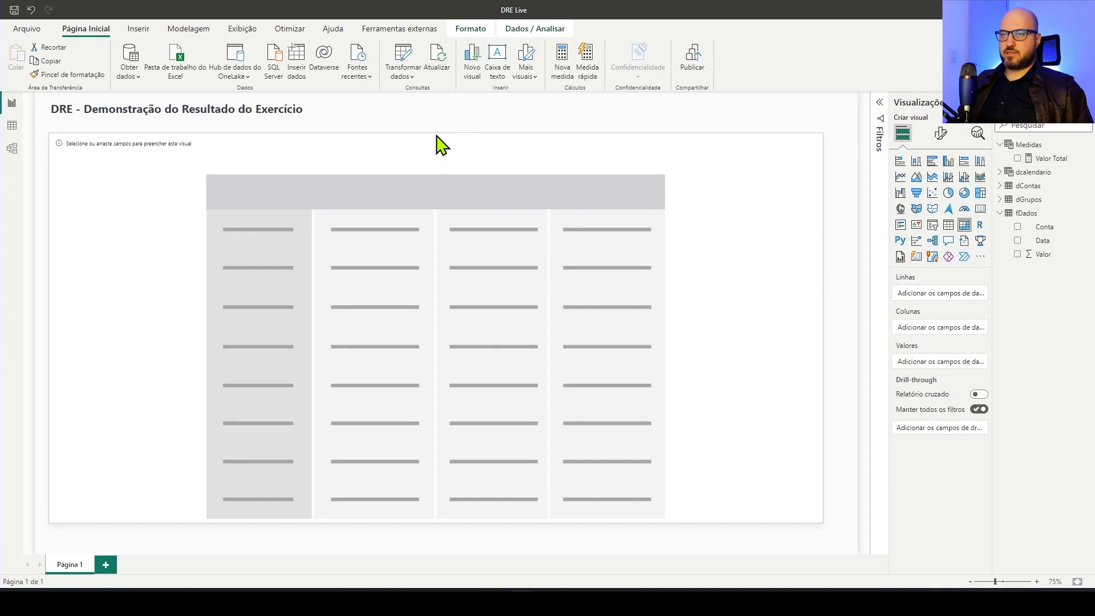
Shift the empty matrix slightly to align it on the page and add the Valor Total measure as its values
{"action": "left_click_drag", "start_coordinate": [575, 181], "coordinate": [577, 180]}
{"action": "left_click", "coordinate": [506, 127]}
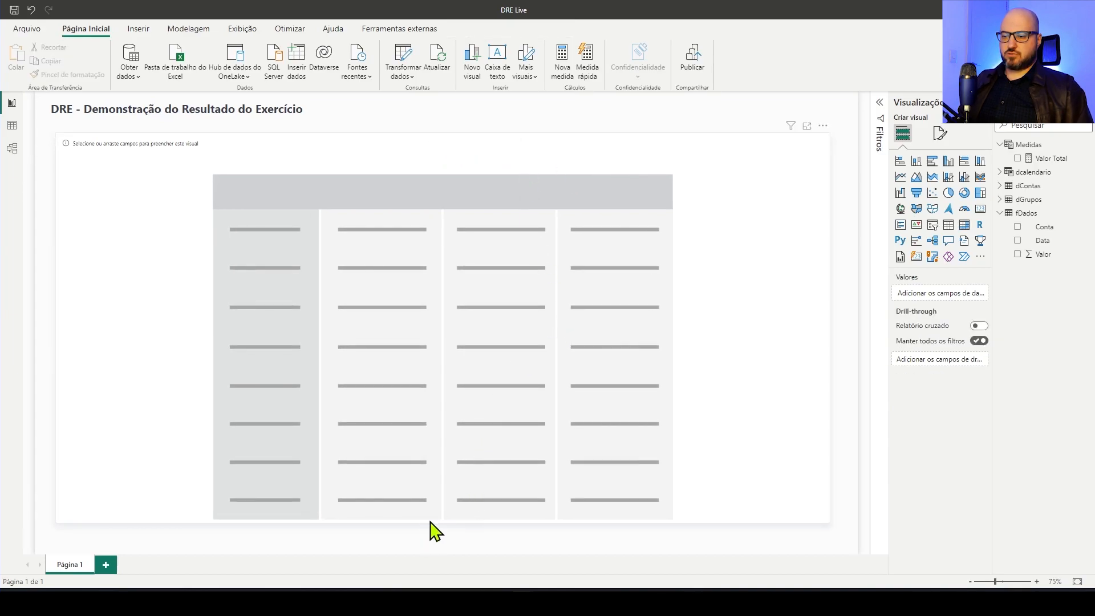
{"action": "left_click", "coordinate": [459, 524]}
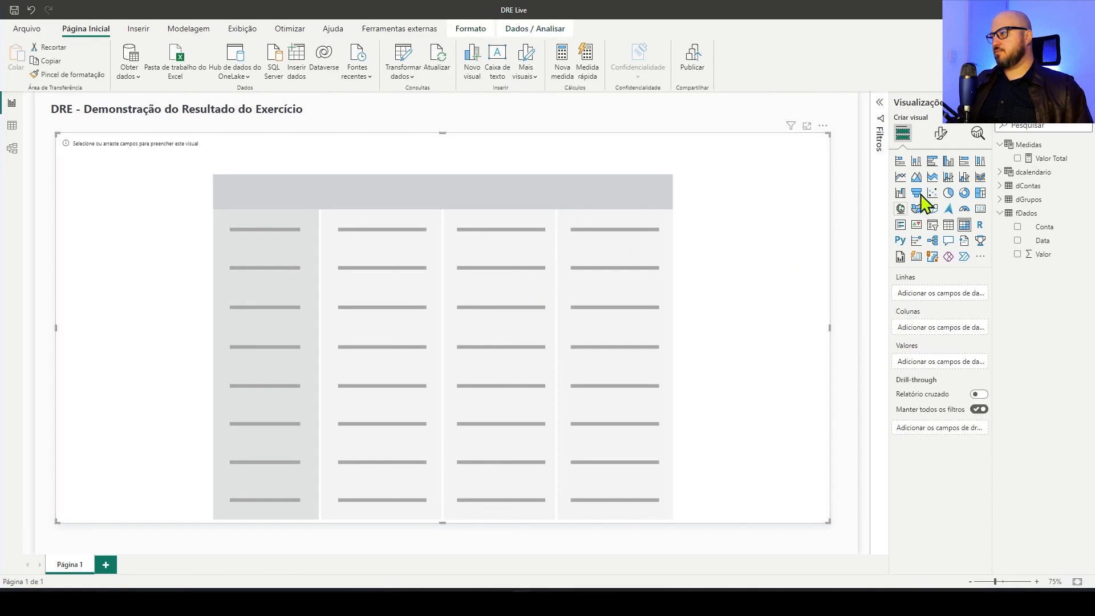
{"action": "left_click_drag", "start_coordinate": [1050, 158], "coordinate": [623, 210]}
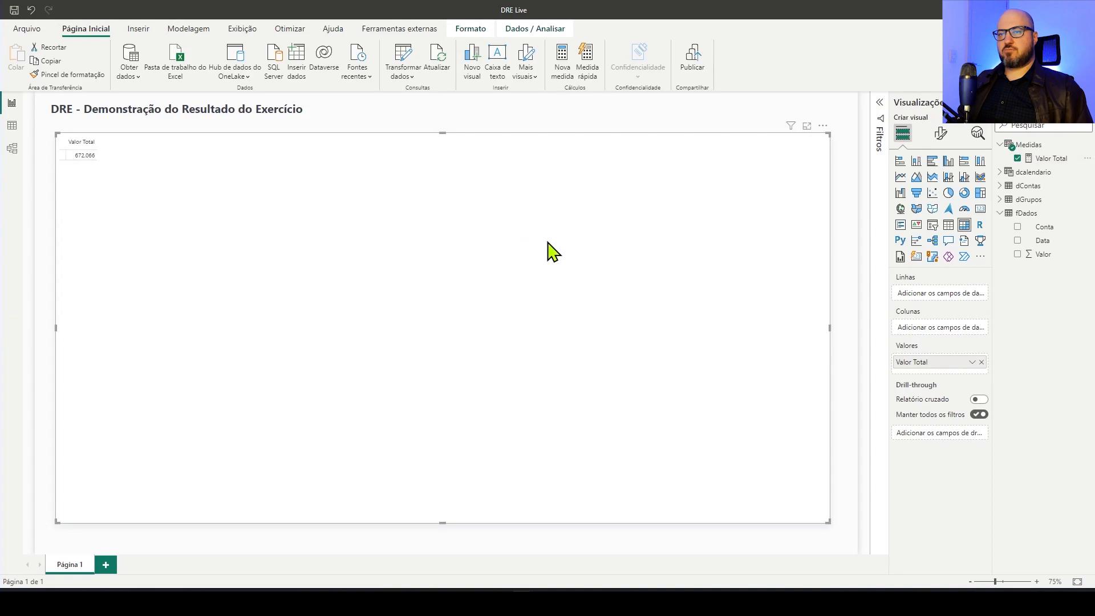
Set the matrix grid's global font size to 16
{"action": "left_click", "coordinate": [941, 135]}
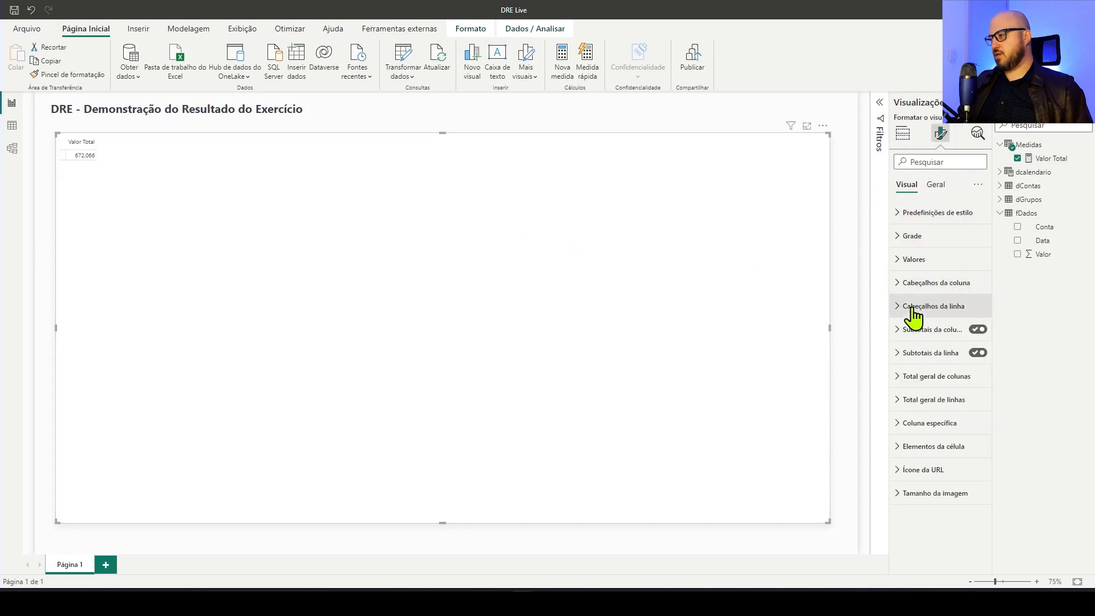
{"action": "left_click", "coordinate": [910, 239]}
{"action": "scroll", "coordinate": [956, 378], "scroll_direction": "down", "scroll_amount": 3}
{"action": "scroll", "coordinate": [952, 374], "scroll_direction": "down", "scroll_amount": 3}
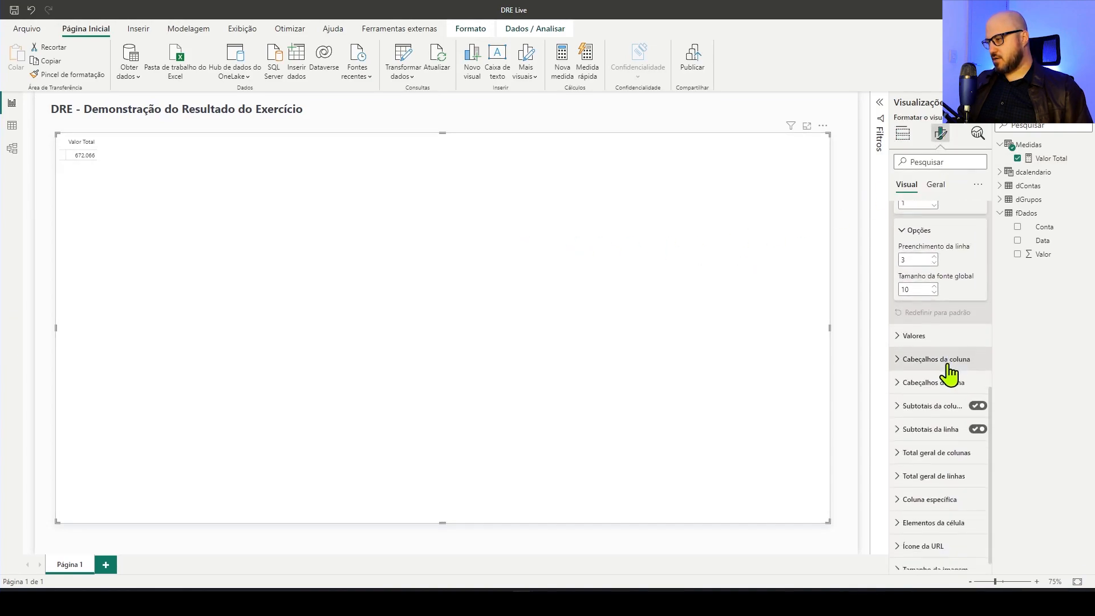
{"action": "type", "text": "16"}
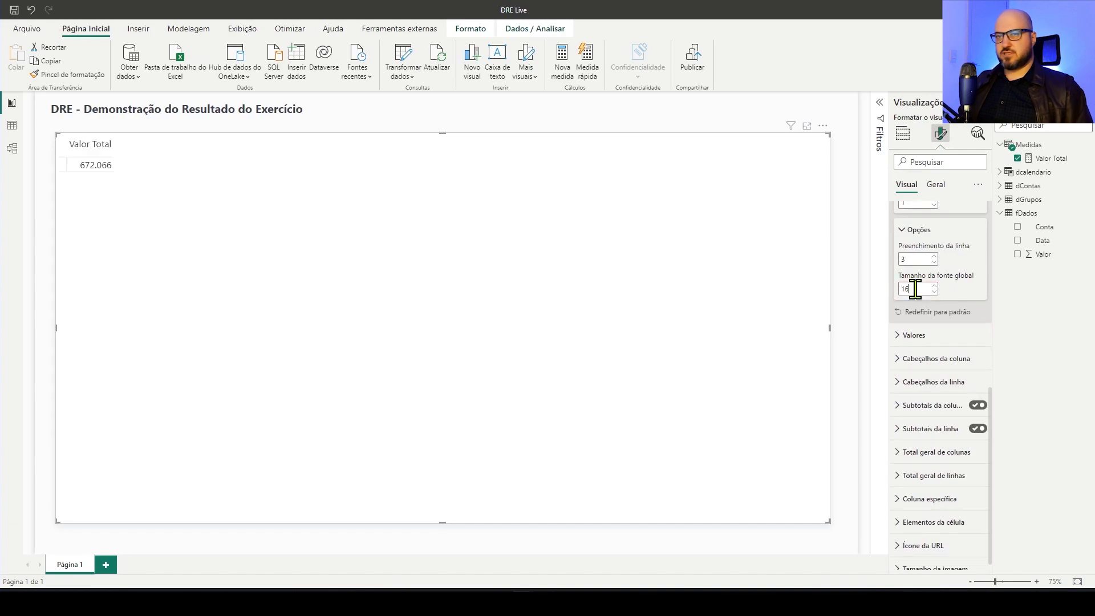
{"action": "left_click", "coordinate": [679, 129]}
{"action": "left_click", "coordinate": [667, 179]}
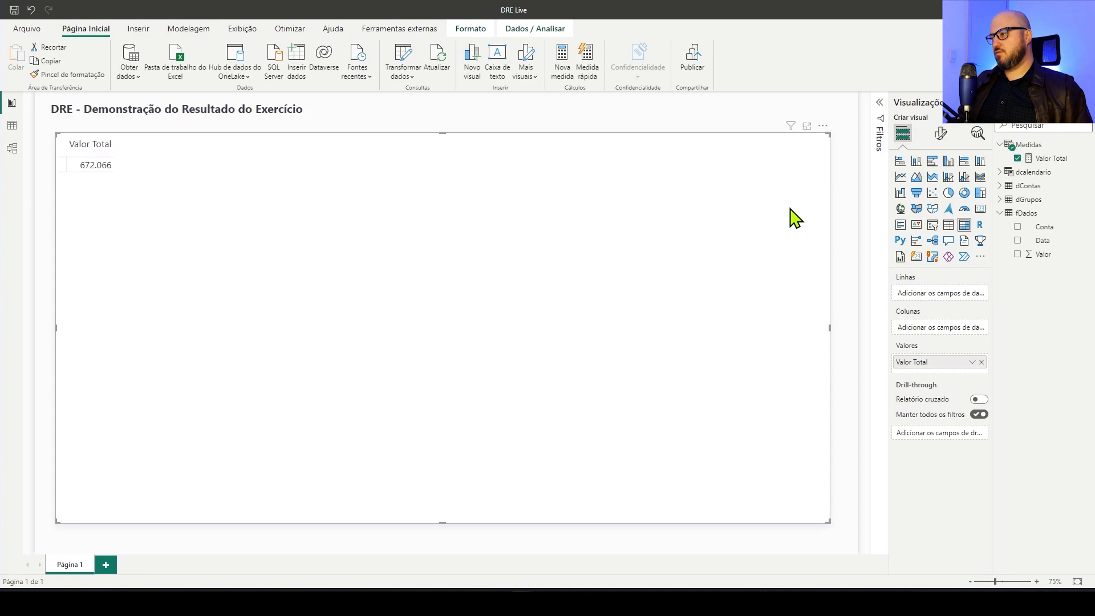
Add the Conta field from dContas to the matrix rows and check the listed accounts
{"action": "left_click", "coordinate": [999, 213]}
{"action": "left_click", "coordinate": [1000, 186]}
{"action": "left_click_drag", "start_coordinate": [1045, 199], "coordinate": [912, 296]}
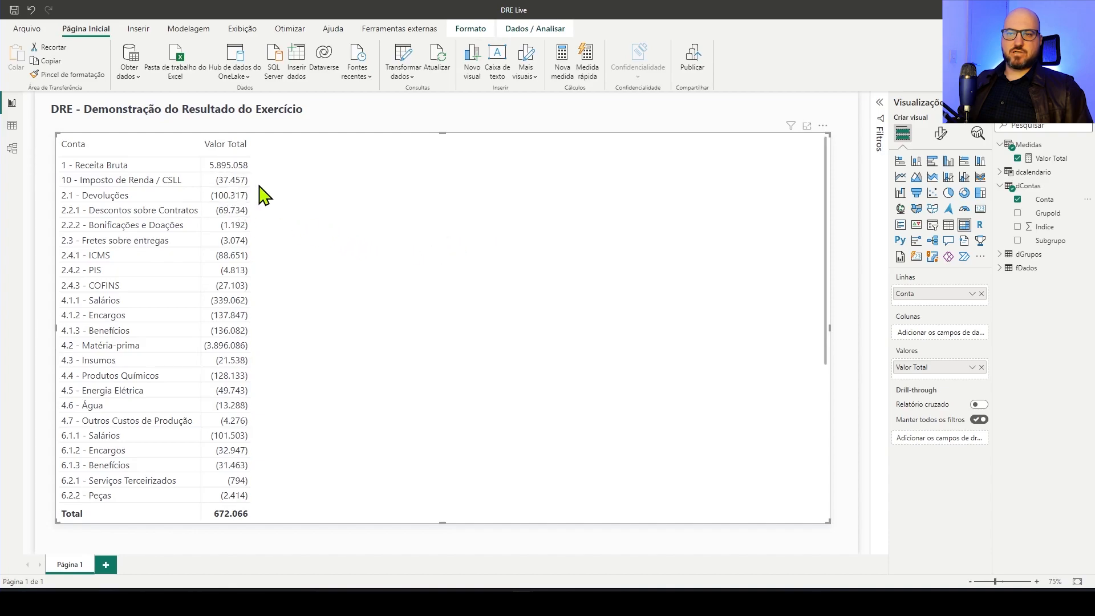
{"action": "scroll", "coordinate": [265, 199], "scroll_direction": "down", "scroll_amount": 6}
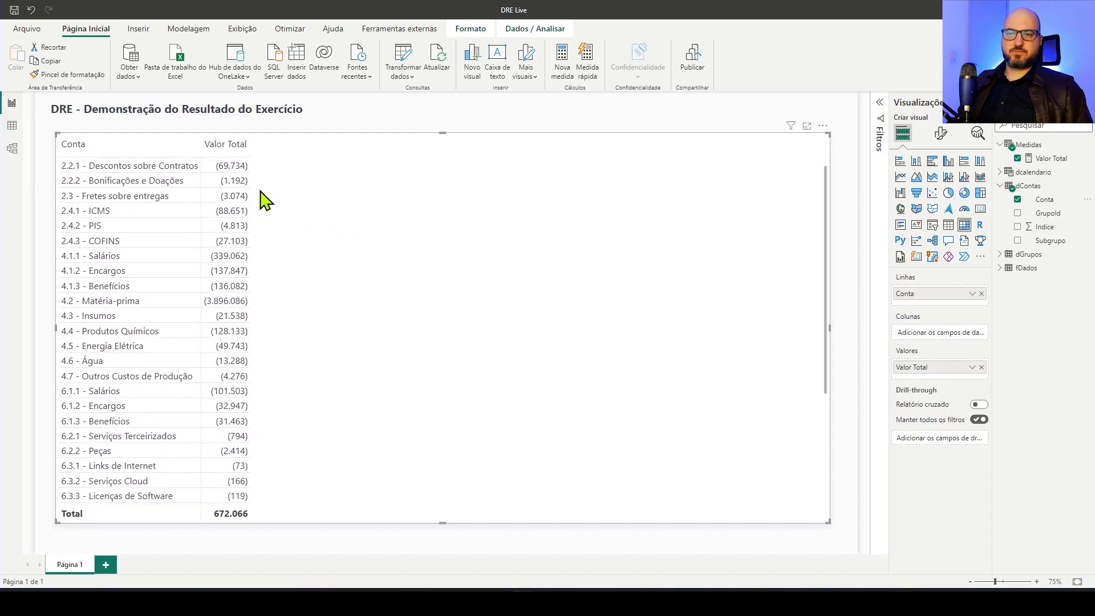
{"action": "scroll", "coordinate": [295, 240], "scroll_direction": "up", "scroll_amount": 6}
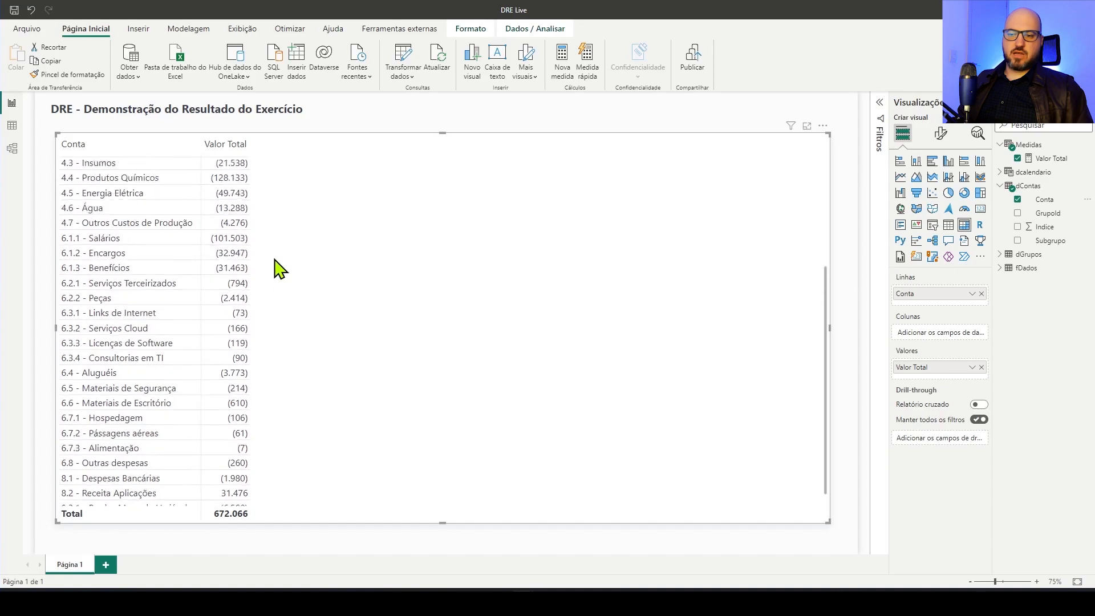
Review the Valor Total measure's dynamic format expression and look through the account values in the matrix
{"action": "left_click", "coordinate": [1052, 158]}
{"action": "left_click", "coordinate": [66, 102]}
{"action": "left_click", "coordinate": [52, 133]}
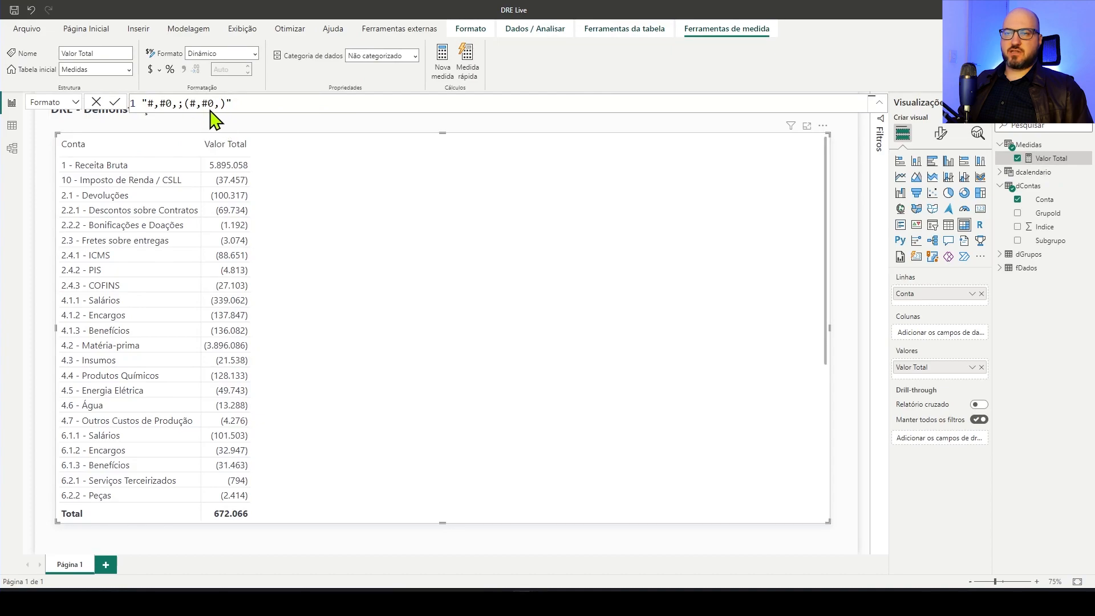
{"action": "left_click", "coordinate": [513, 123]}
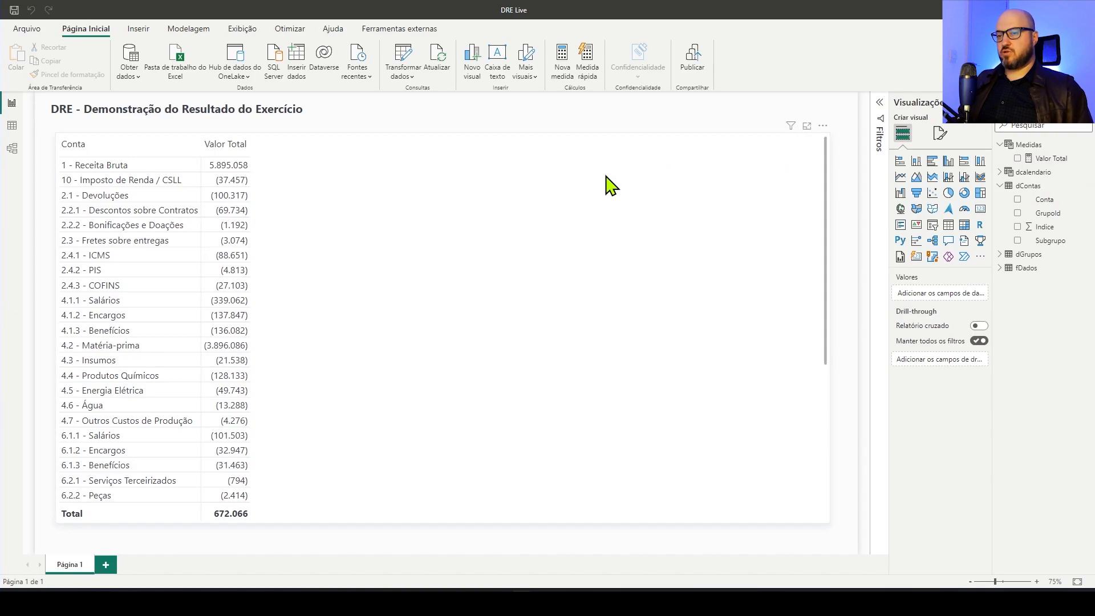
{"action": "scroll", "coordinate": [569, 237], "scroll_direction": "down", "scroll_amount": 6}
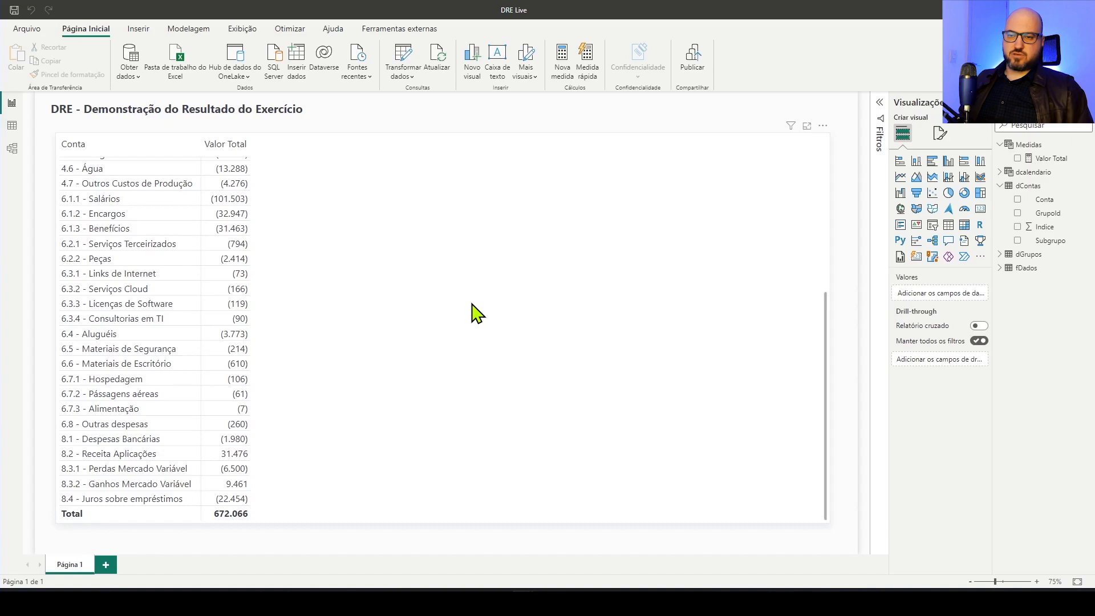
{"action": "scroll", "coordinate": [477, 314], "scroll_direction": "up", "scroll_amount": 6}
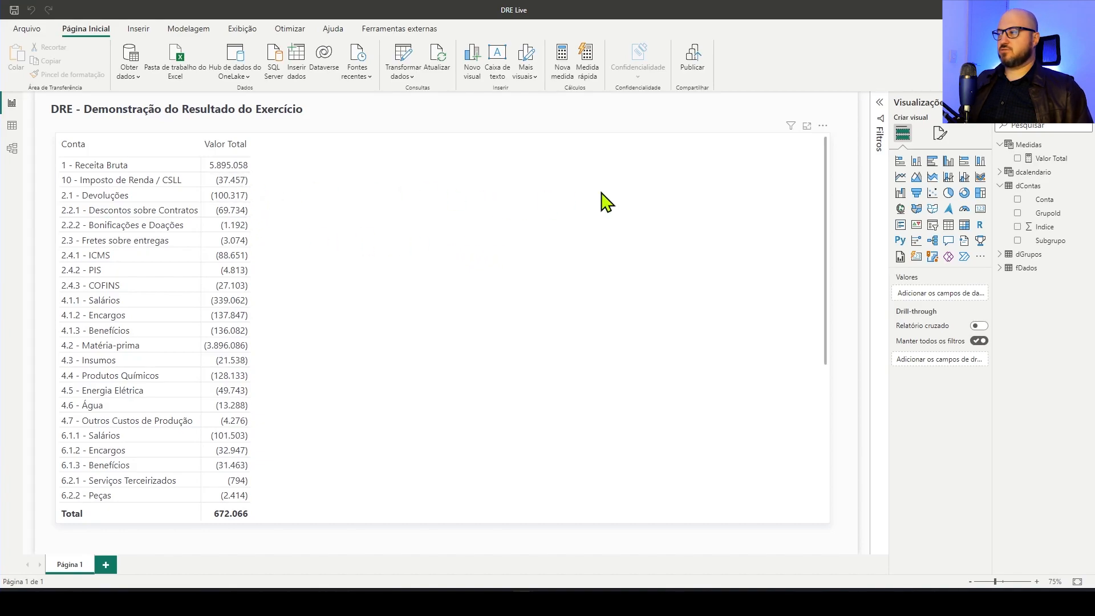
Place Subgrupo above Conta in the matrix rows and expand every subgroup down to its accounts
{"action": "left_click_drag", "start_coordinate": [1052, 241], "coordinate": [658, 232]}
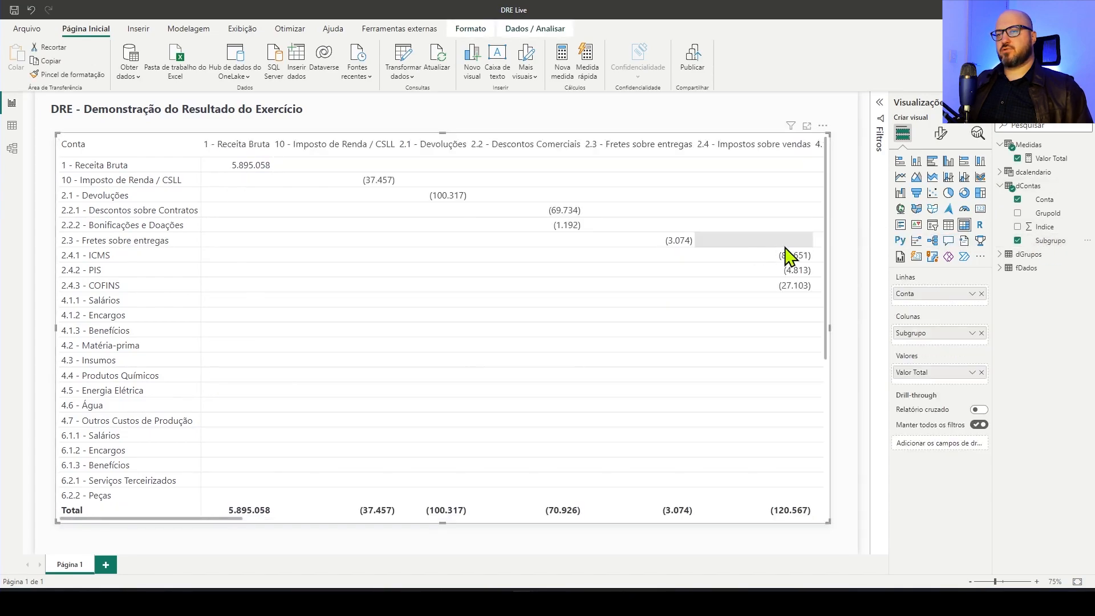
{"action": "left_click_drag", "start_coordinate": [953, 329], "coordinate": [961, 292]}
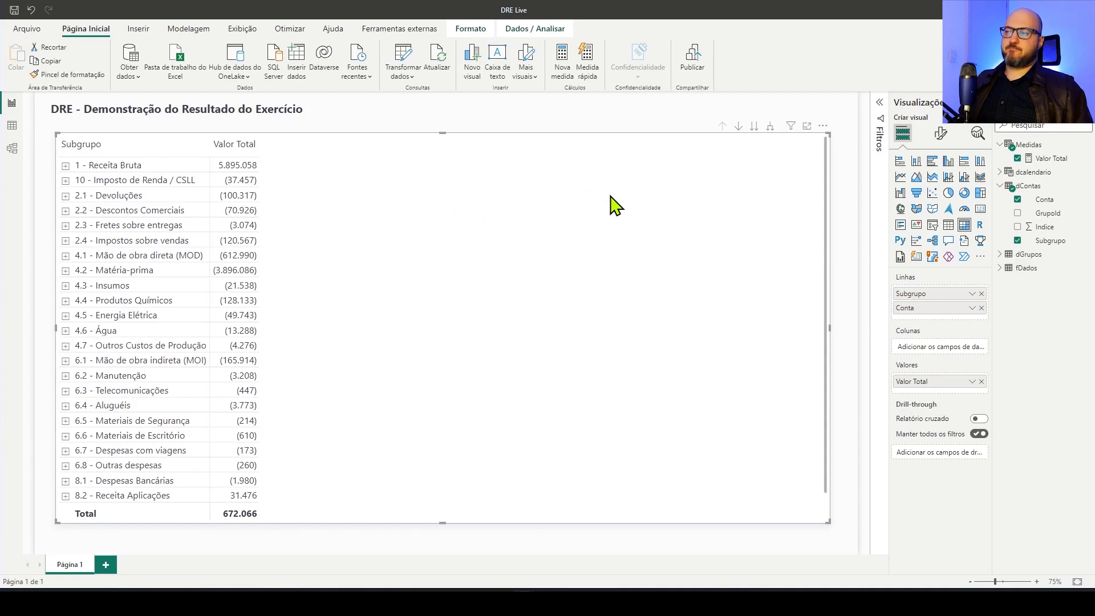
{"action": "left_click", "coordinate": [770, 126]}
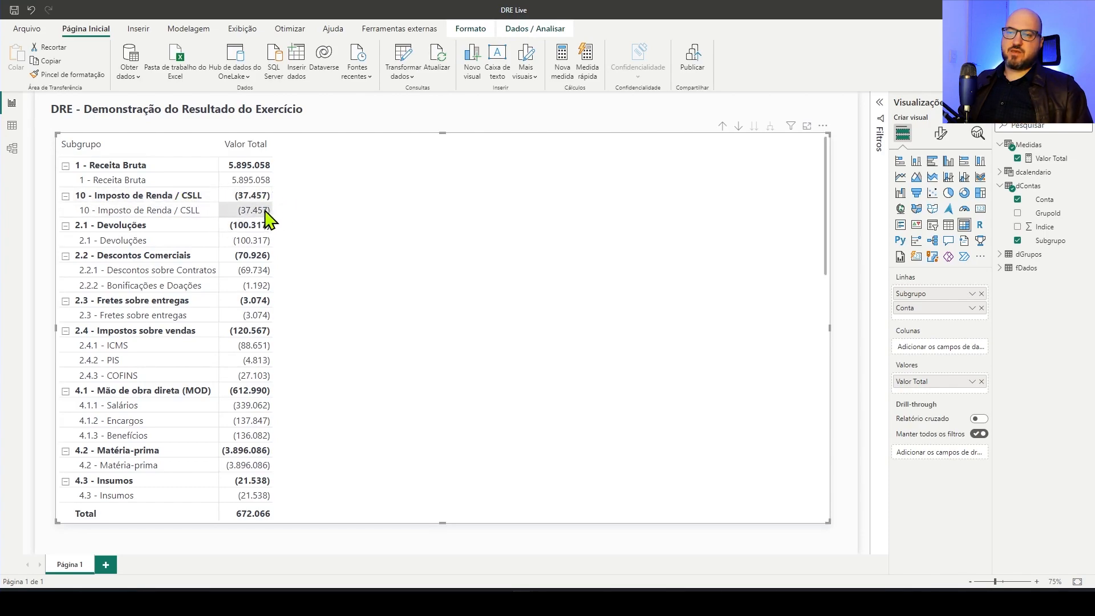
Examine the order of the expanded subgroups and accounts and their subtotals in the matrix
{"action": "scroll", "coordinate": [261, 297], "scroll_direction": "down", "scroll_amount": 5}
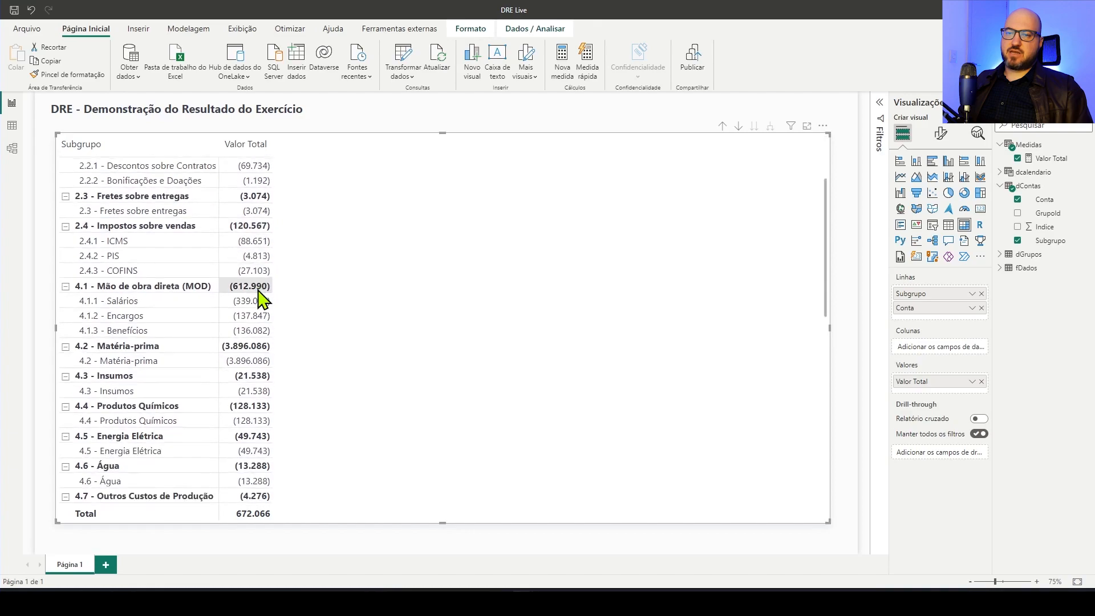
{"action": "scroll", "coordinate": [261, 297], "scroll_direction": "down", "scroll_amount": 2}
{"action": "scroll", "coordinate": [261, 296], "scroll_direction": "up", "scroll_amount": 4}
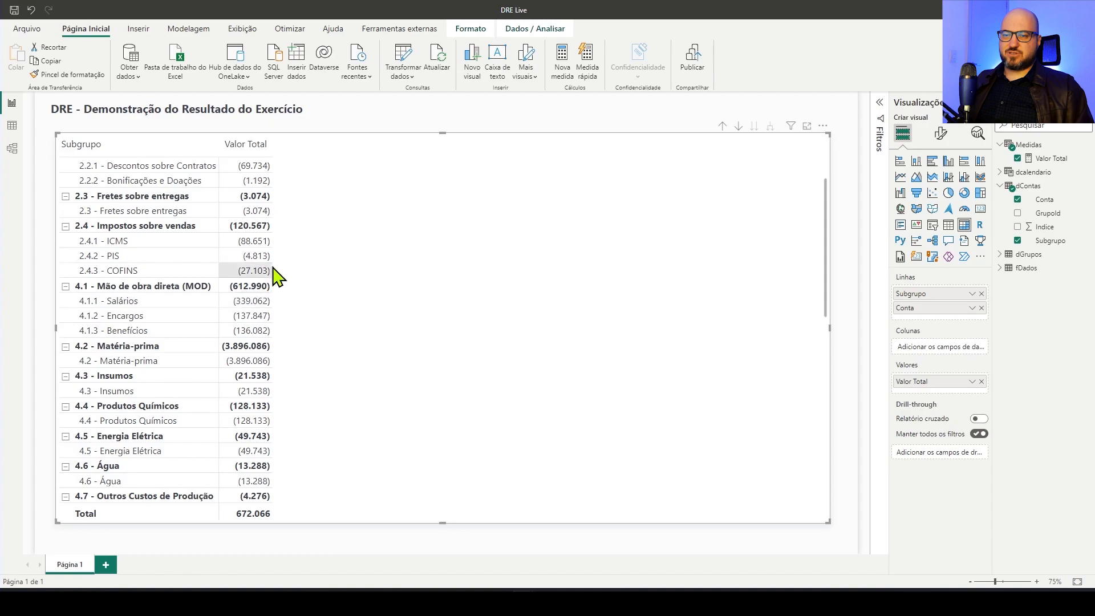
{"action": "scroll", "coordinate": [254, 291], "scroll_direction": "up", "scroll_amount": 3}
{"action": "scroll", "coordinate": [264, 305], "scroll_direction": "down", "scroll_amount": 3}
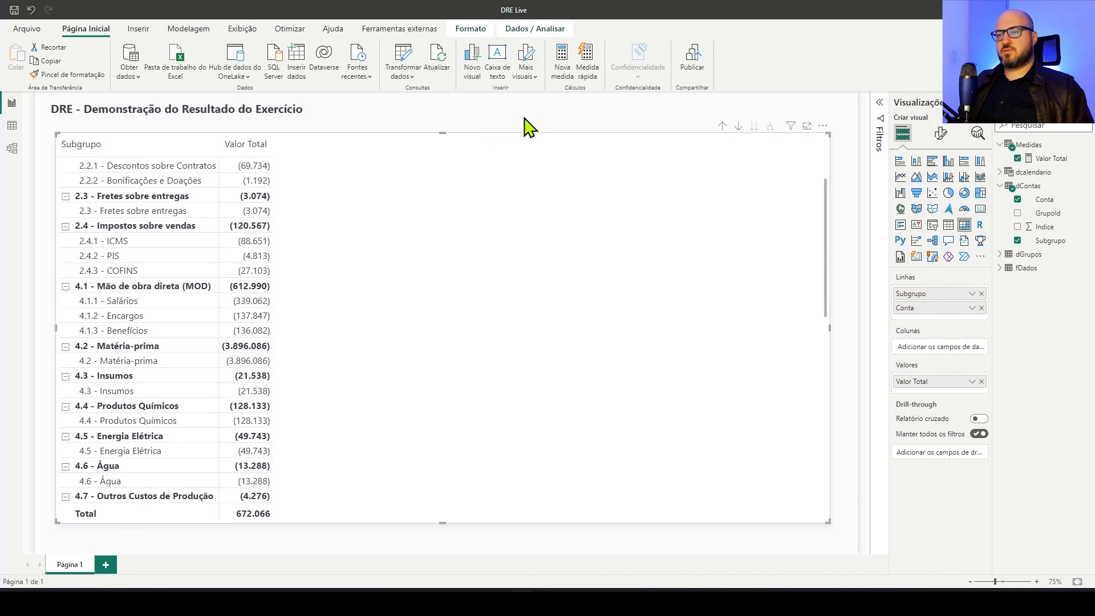
{"action": "scroll", "coordinate": [492, 296], "scroll_direction": "up", "scroll_amount": 3}
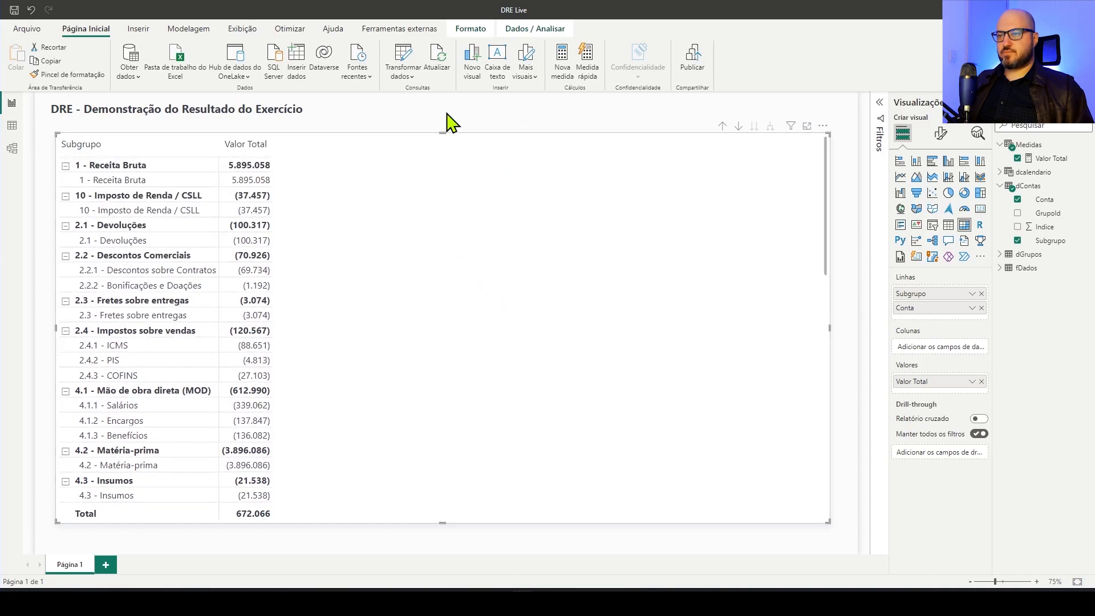
{"action": "left_click", "coordinate": [448, 122]}
{"action": "left_click", "coordinate": [666, 159]}
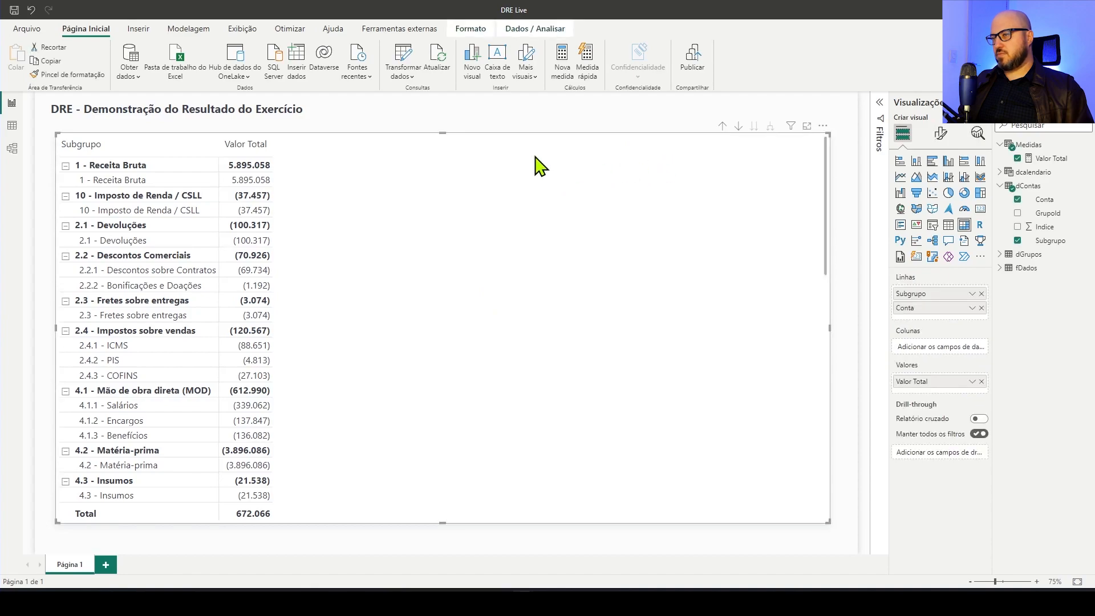
Add Ano and Nome do mês from dcalendario to the matrix columns and expand the columns down to months
{"action": "left_click", "coordinate": [999, 173]}
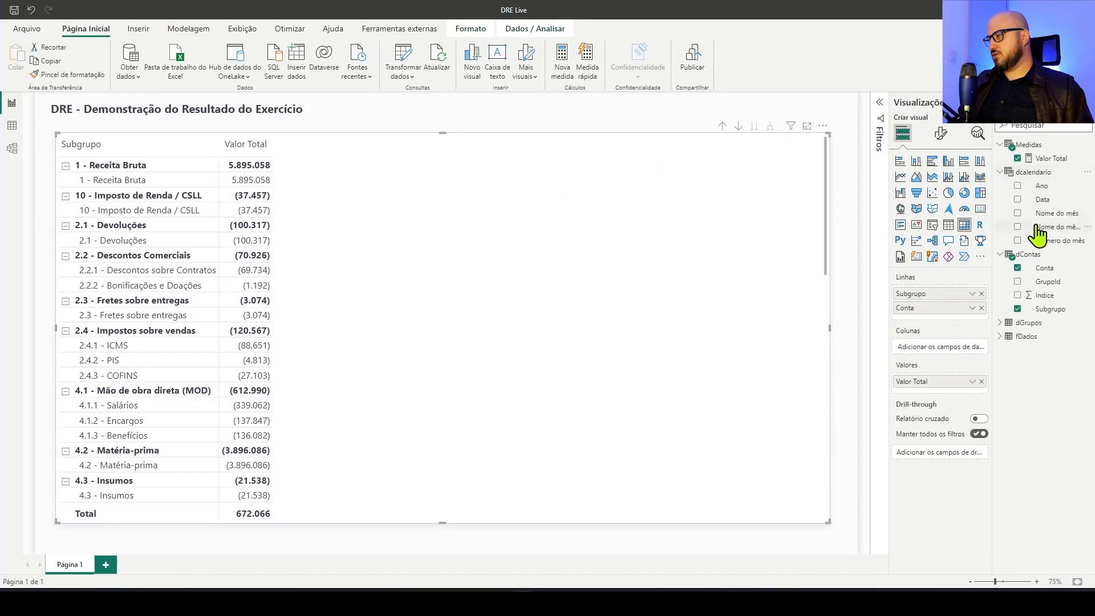
{"action": "left_click_drag", "start_coordinate": [1039, 187], "coordinate": [942, 348]}
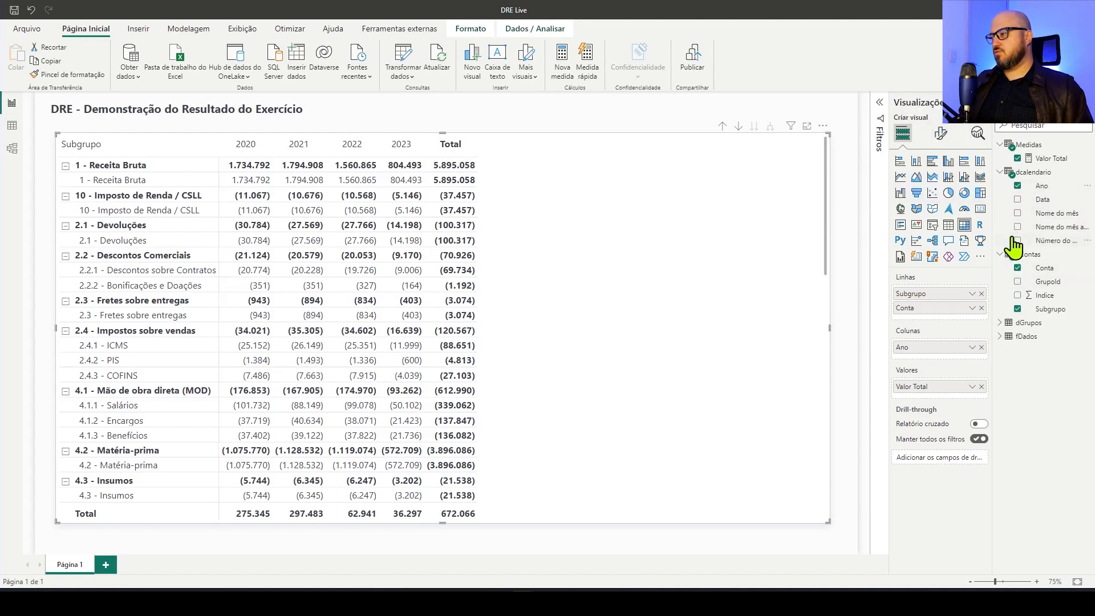
{"action": "left_click_drag", "start_coordinate": [992, 228], "coordinate": [903, 355]}
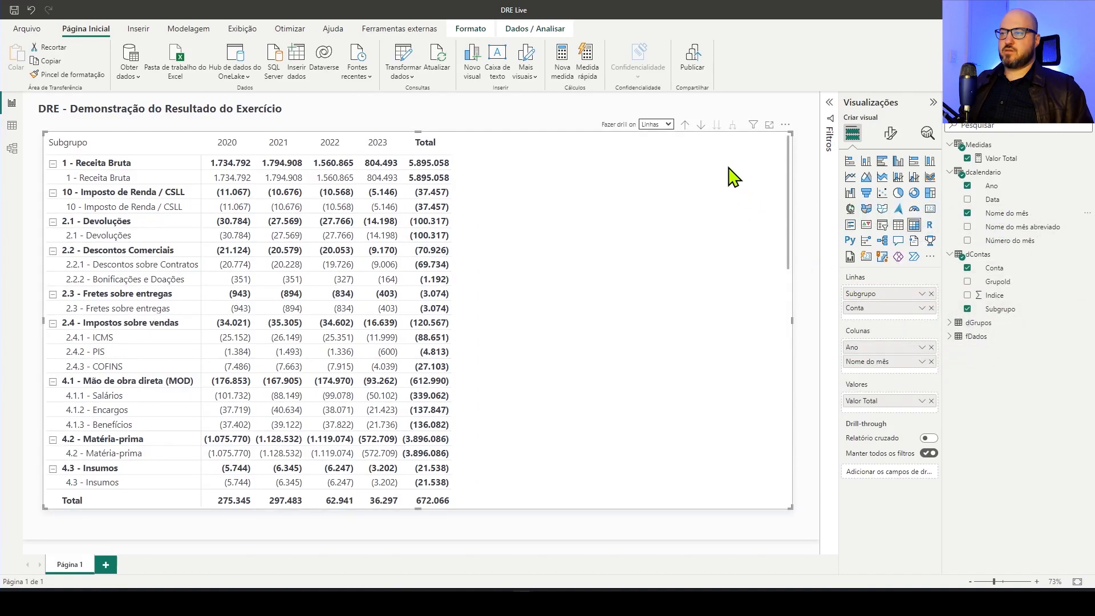
{"action": "left_click", "coordinate": [665, 125]}
{"action": "left_click", "coordinate": [662, 145]}
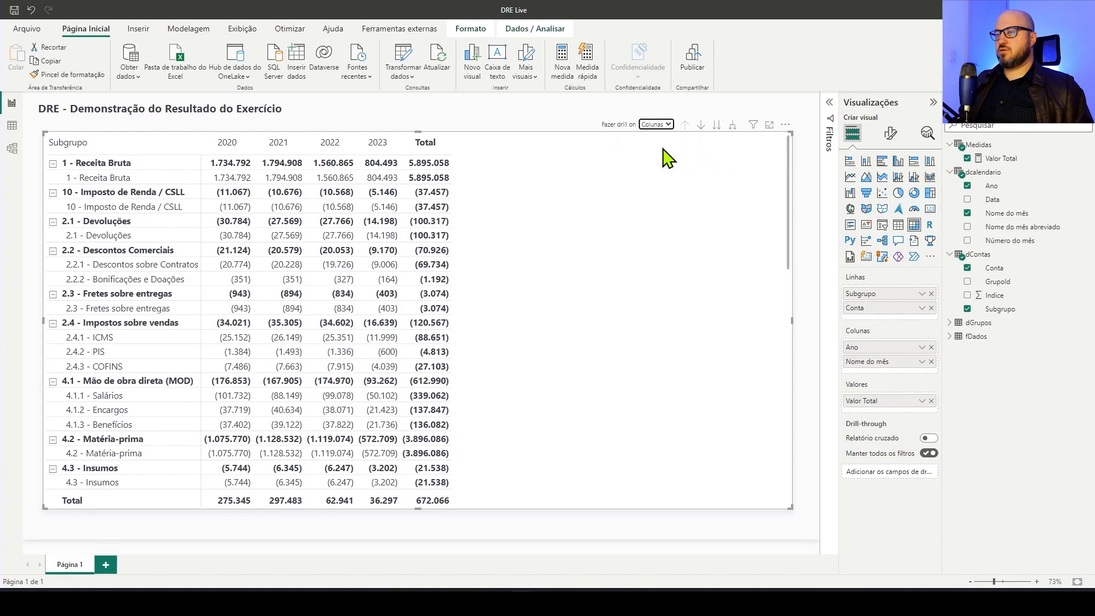
{"action": "left_click", "coordinate": [733, 126]}
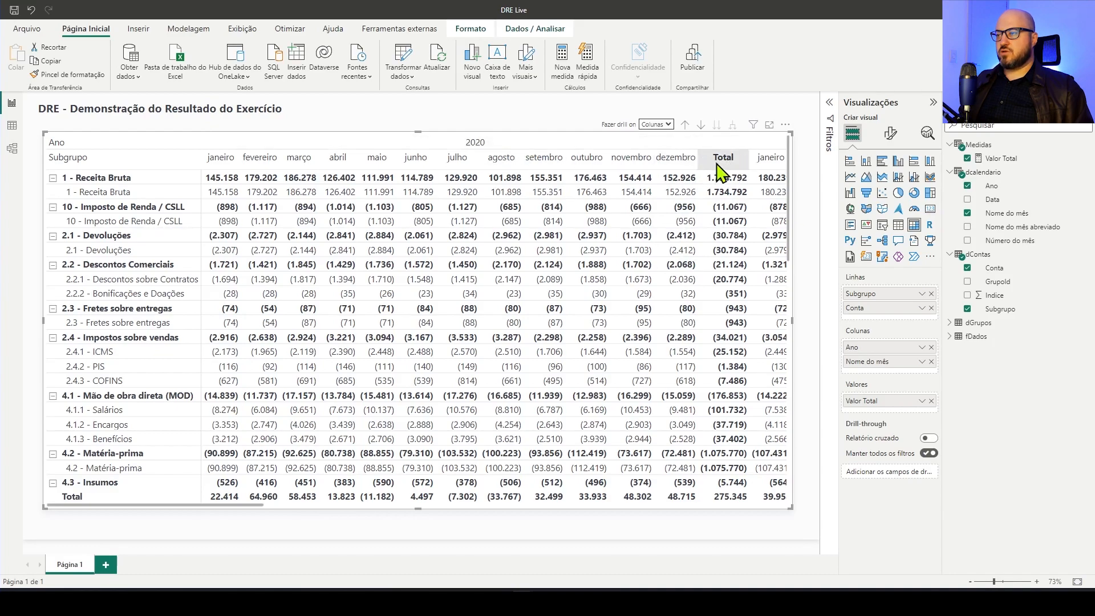
Configure the matrix's column subtotals per column level and turn off the subtotal for the Ano level
{"action": "left_click", "coordinate": [891, 134]}
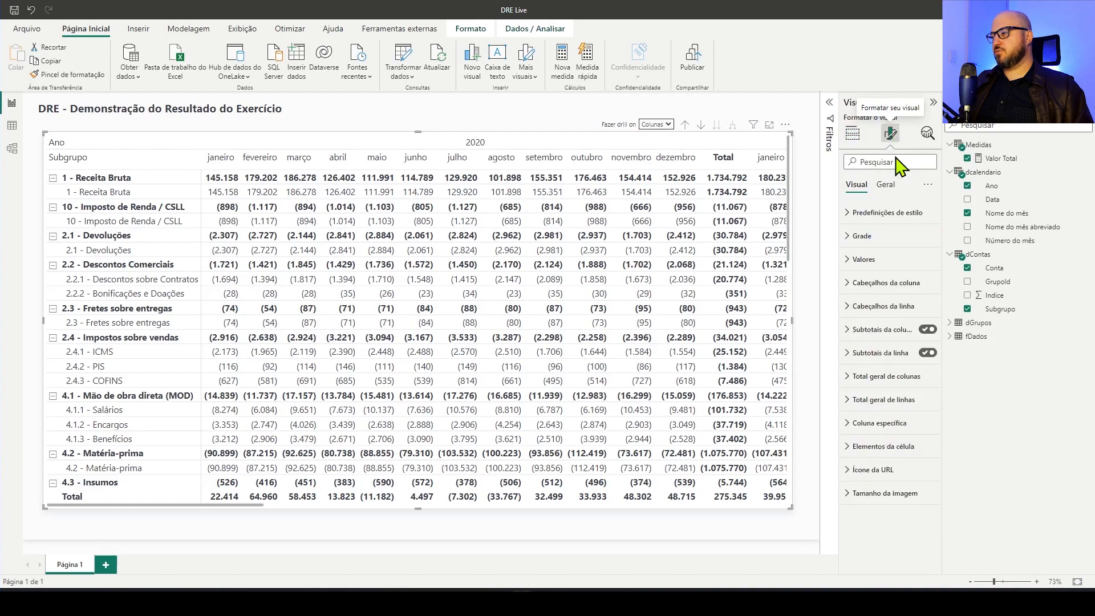
{"action": "left_click", "coordinate": [853, 331]}
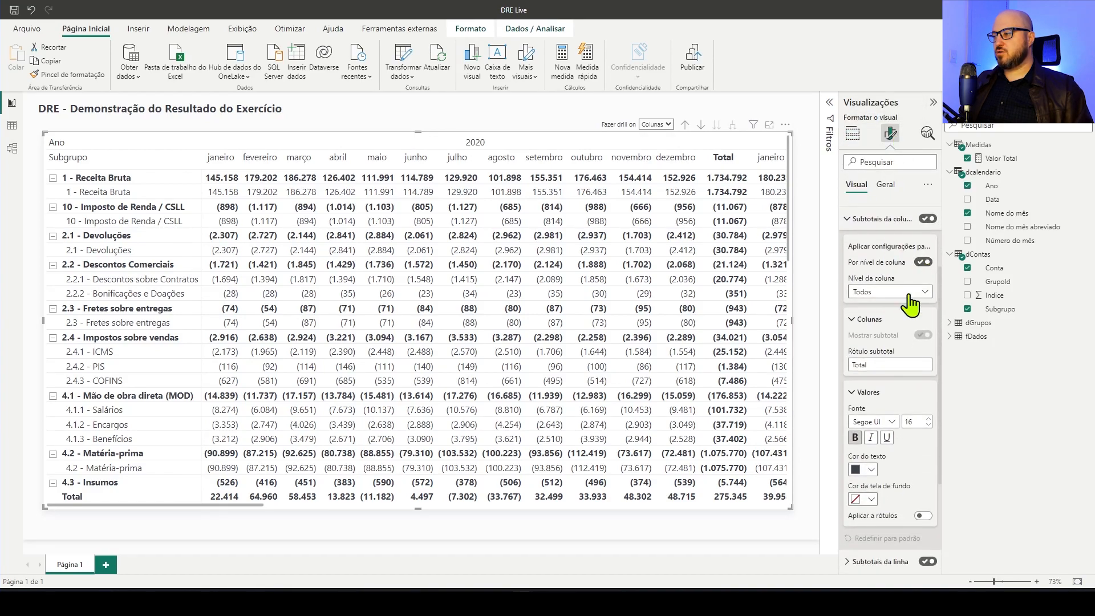
{"action": "left_click", "coordinate": [913, 292]}
{"action": "left_click", "coordinate": [901, 323]}
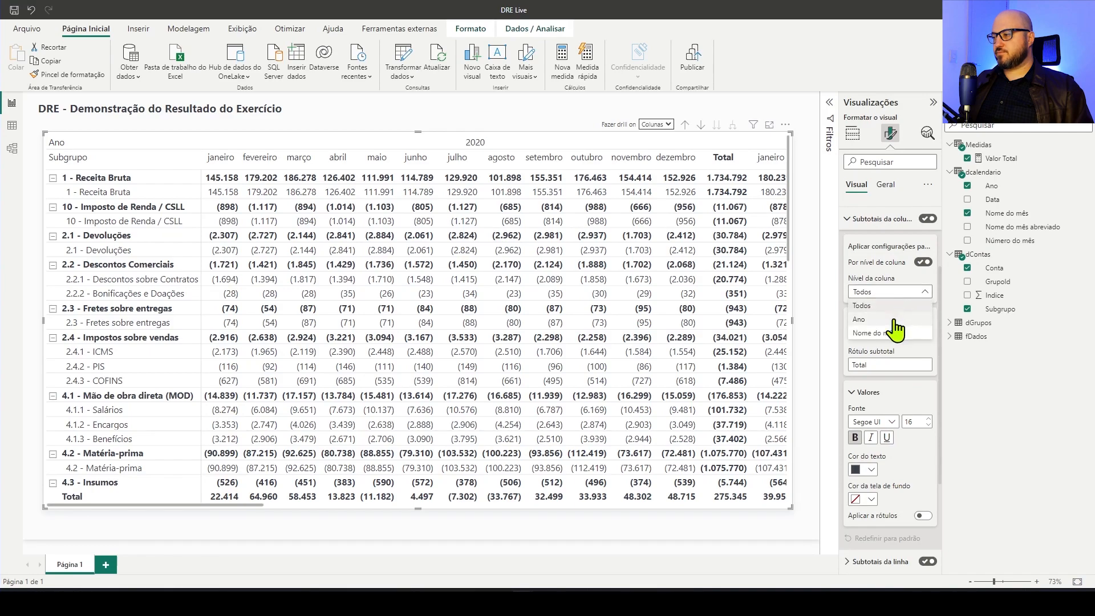
{"action": "left_click", "coordinate": [913, 292]}
{"action": "left_click", "coordinate": [899, 317]}
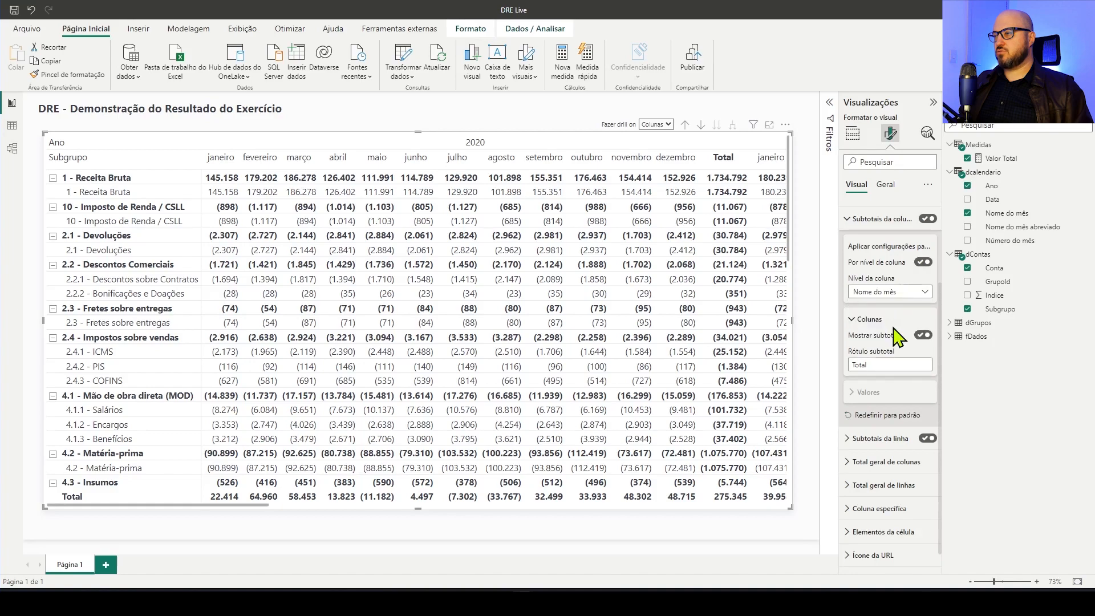
{"action": "left_click", "coordinate": [625, 118]}
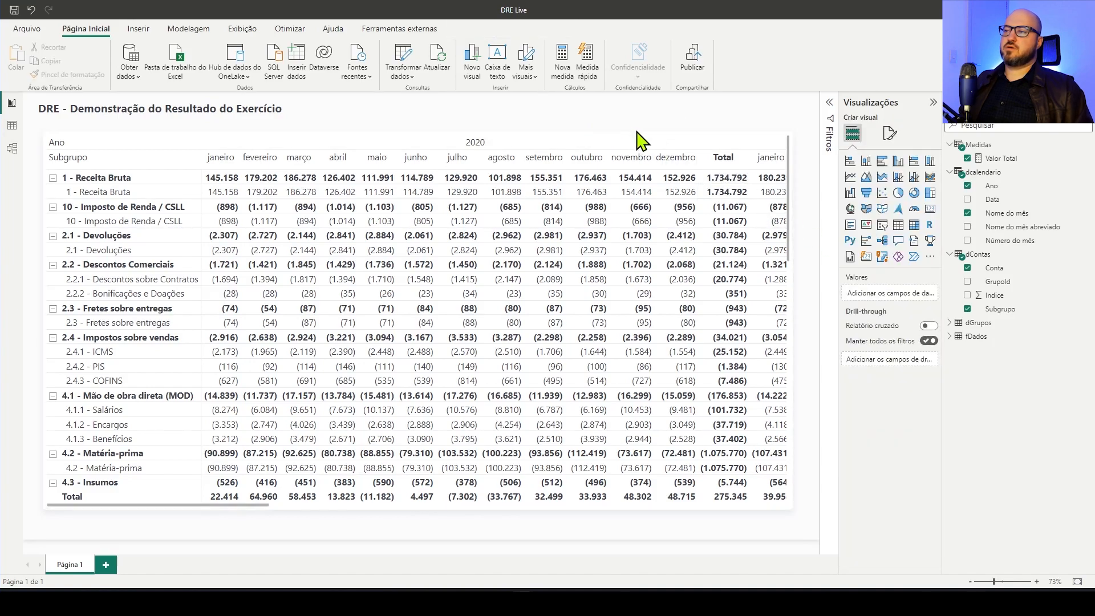
Drill the matrix columns back up to the year level
{"action": "left_click", "coordinate": [665, 125]}
{"action": "left_click", "coordinate": [660, 147]}
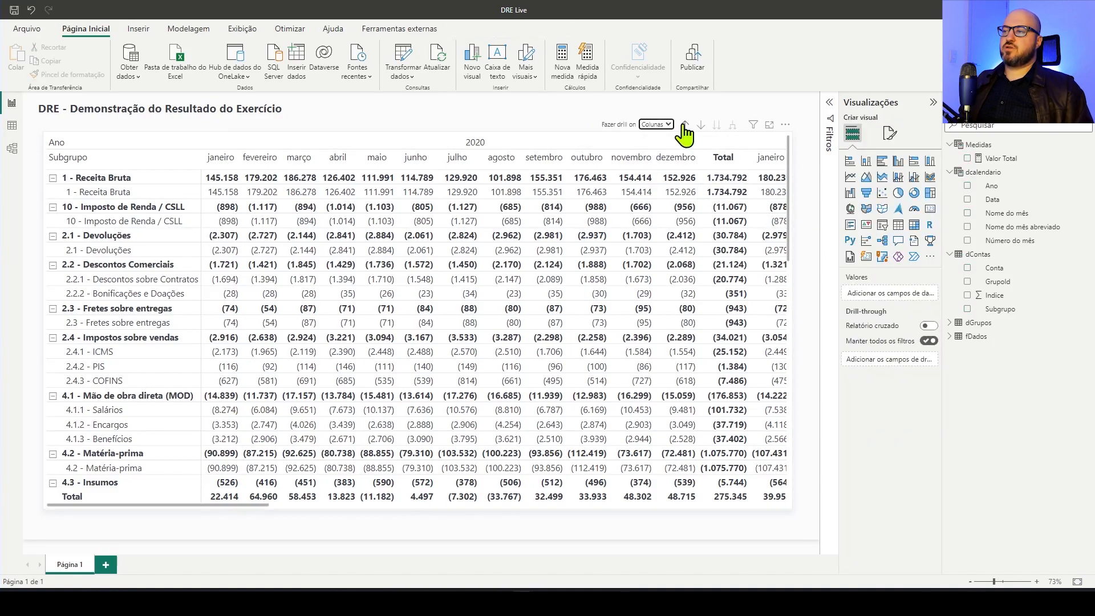
{"action": "left_click", "coordinate": [686, 124]}
{"action": "left_click", "coordinate": [542, 122]}
{"action": "left_click", "coordinate": [544, 196]}
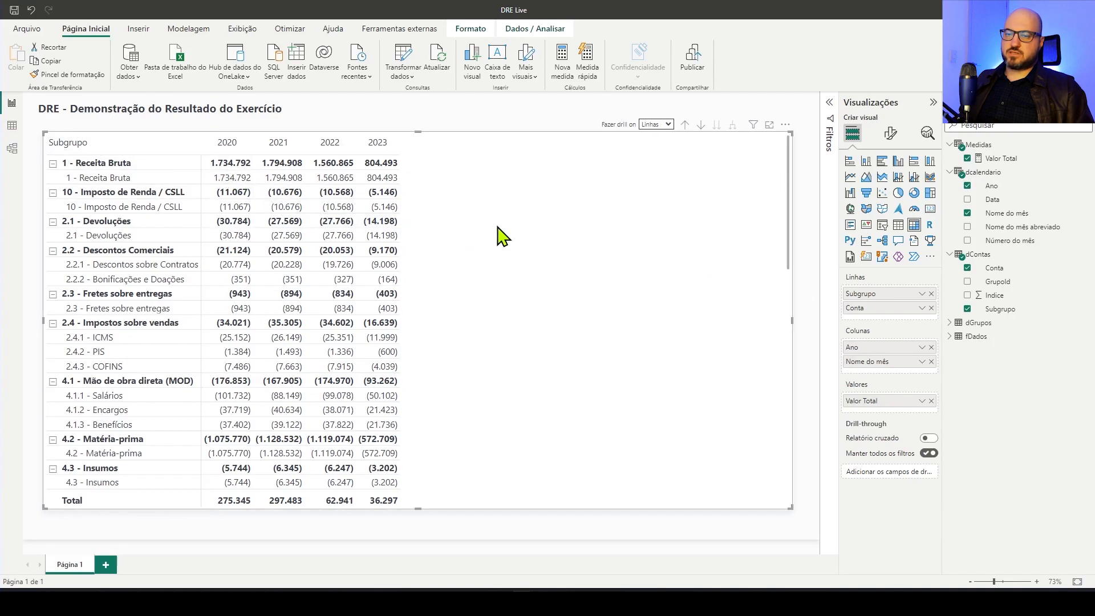
Compare the dGrupos and dContas tables in the data view to see how groups relate to accounts through GrupoId
{"action": "left_click", "coordinate": [12, 125]}
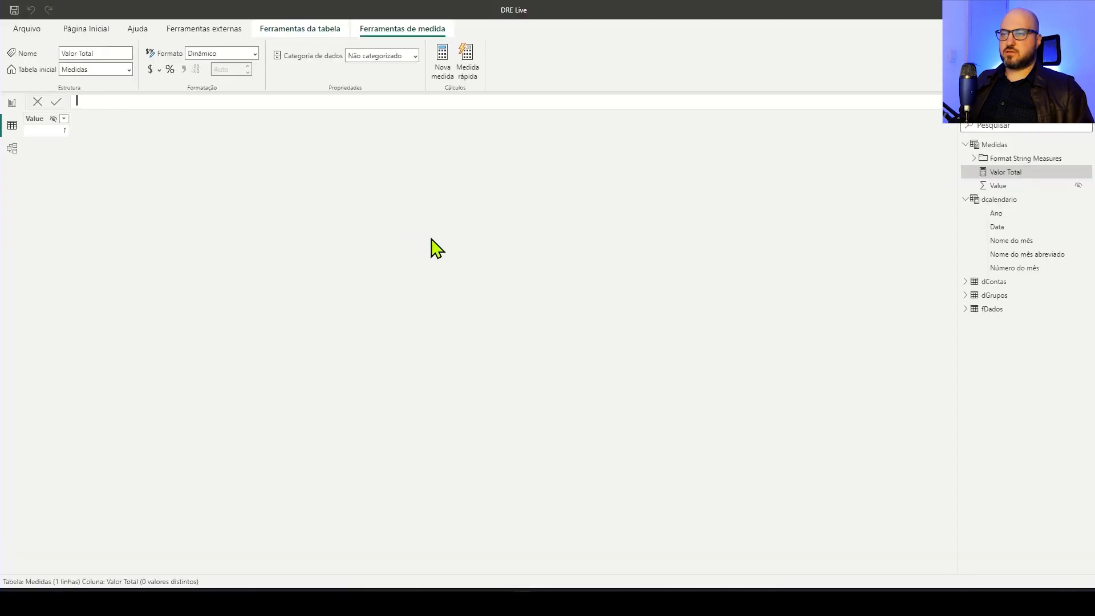
{"action": "left_click", "coordinate": [1007, 297]}
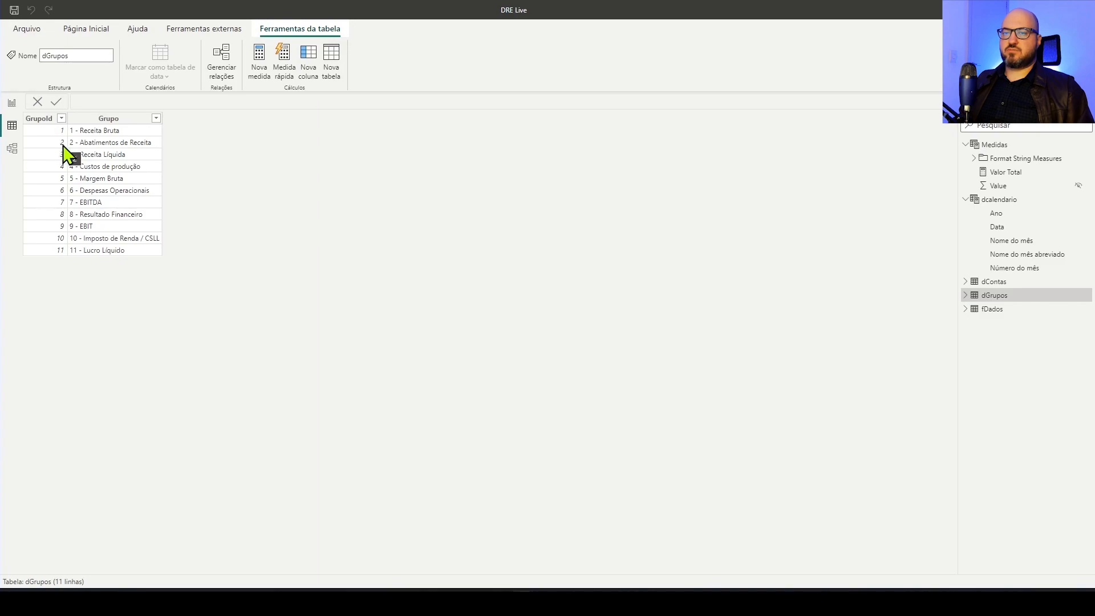
{"action": "left_click", "coordinate": [998, 282]}
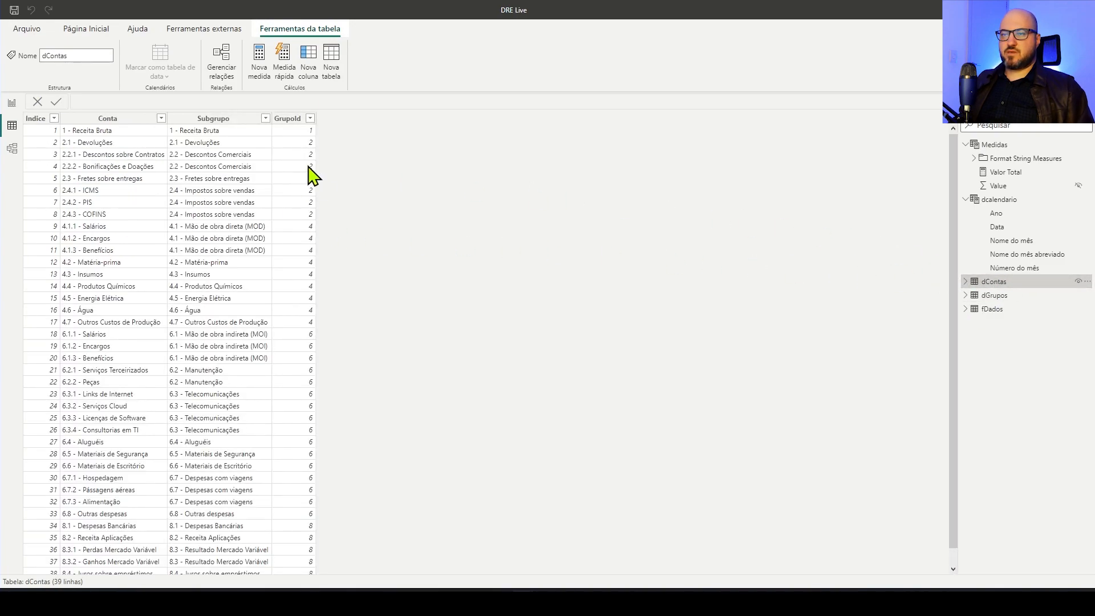
{"action": "left_click", "coordinate": [989, 297]}
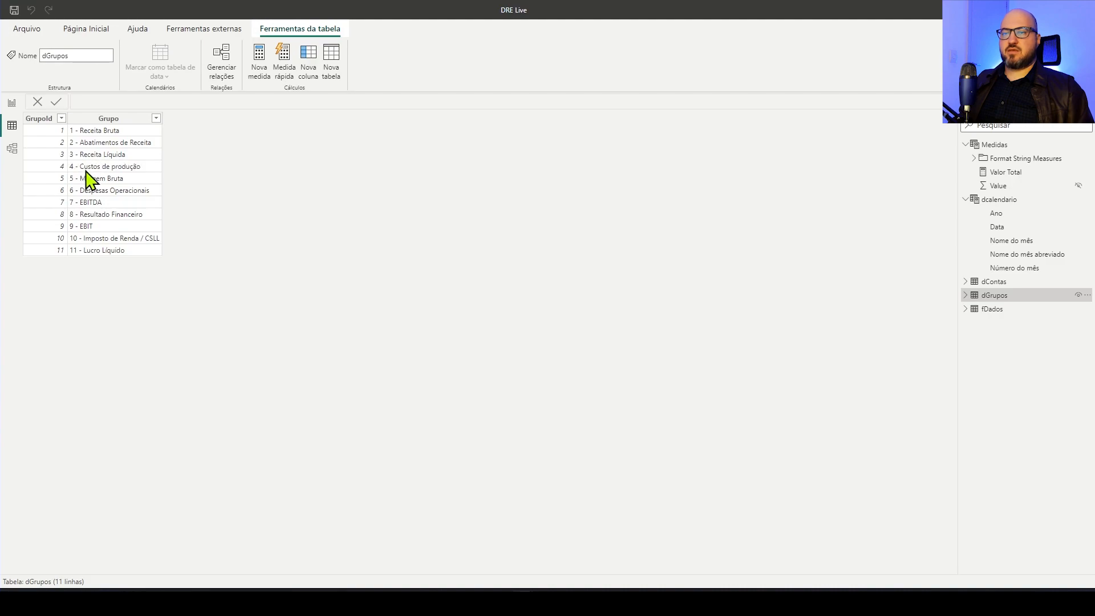
{"action": "left_click", "coordinate": [994, 281]}
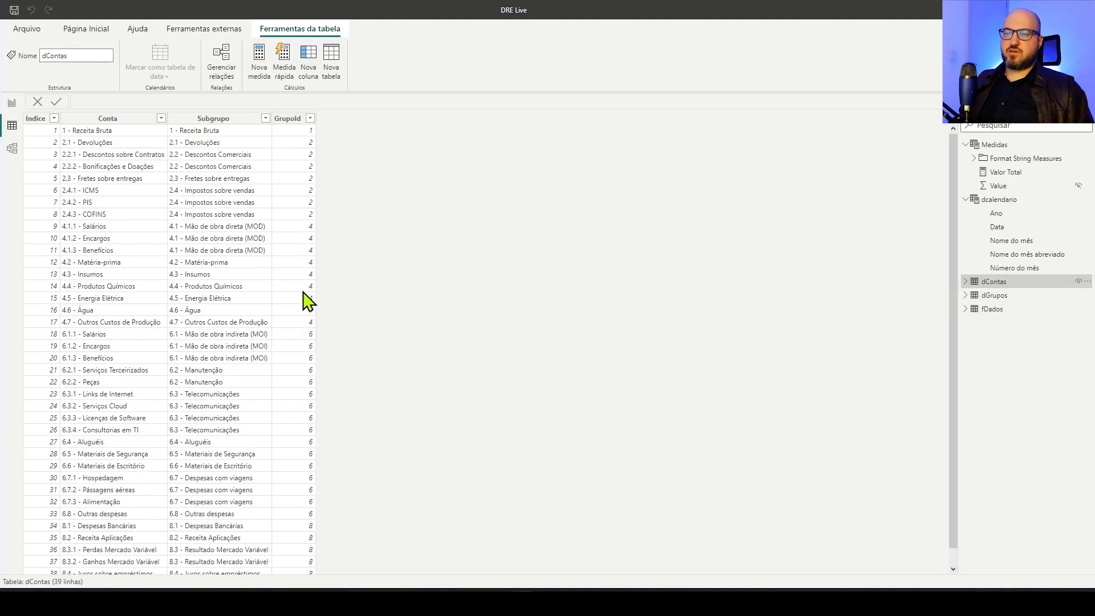
{"action": "left_click", "coordinate": [999, 296]}
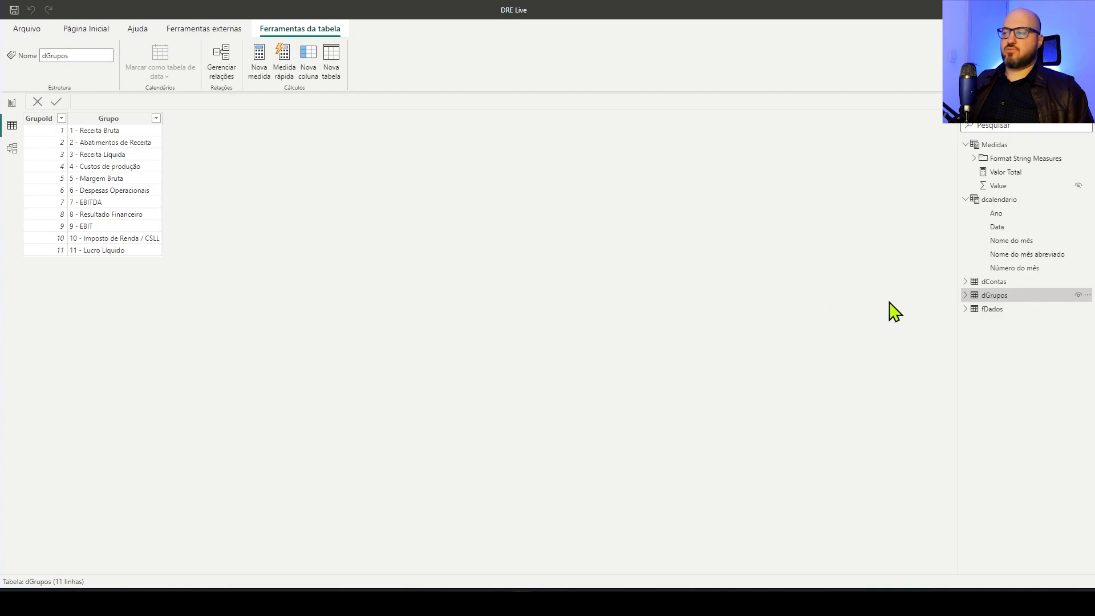
{"action": "left_click", "coordinate": [998, 283]}
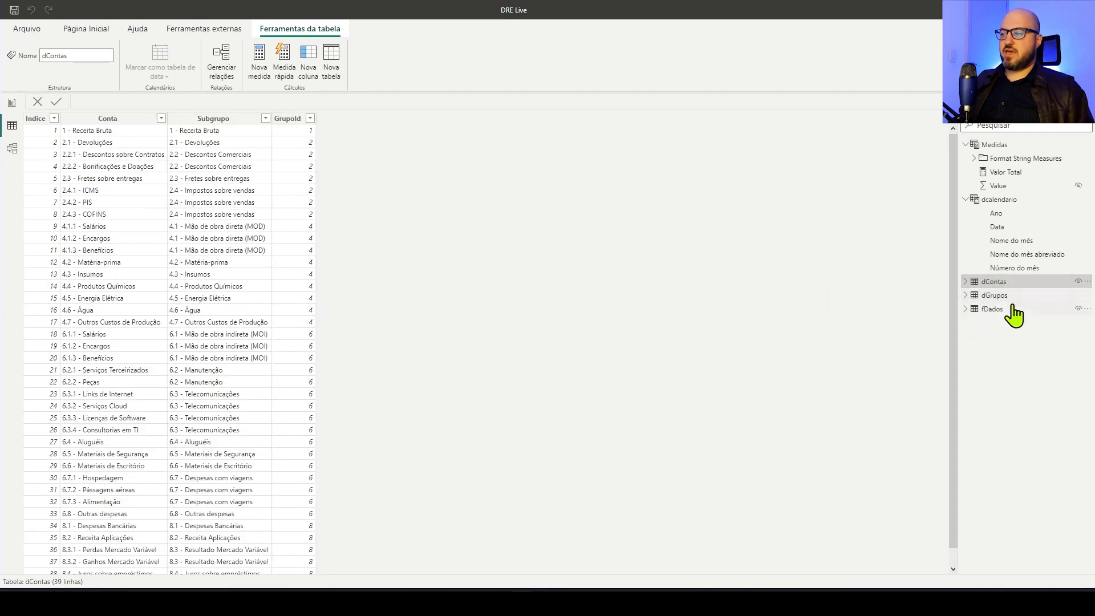
{"action": "left_click", "coordinate": [995, 295]}
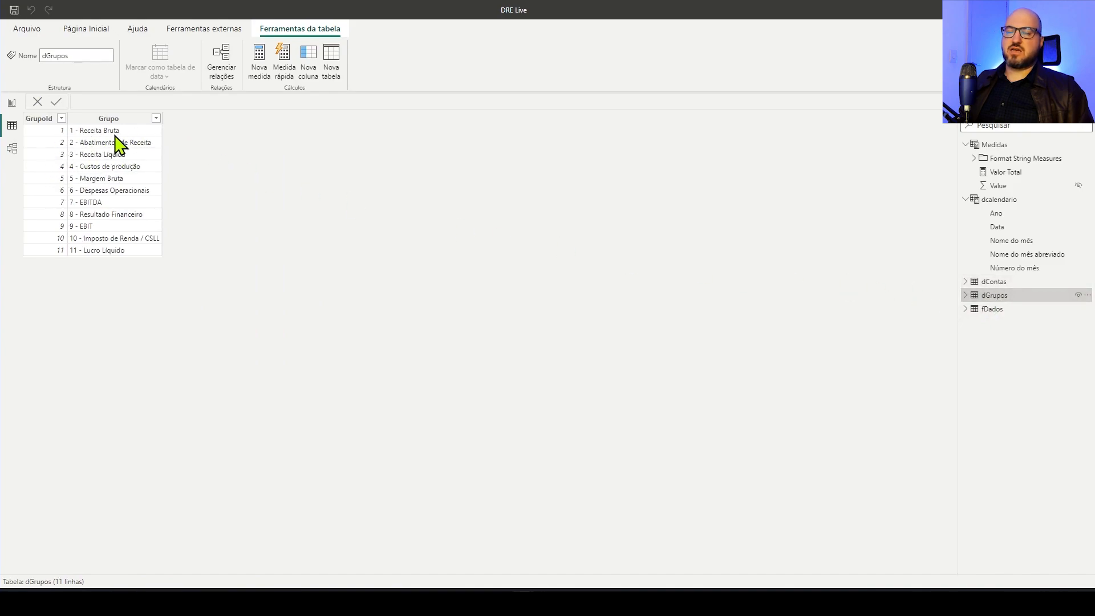
Add Grupo from dGrupos to the matrix rows as the first level, above Subgrupo and Conta
{"action": "left_click", "coordinate": [12, 103]}
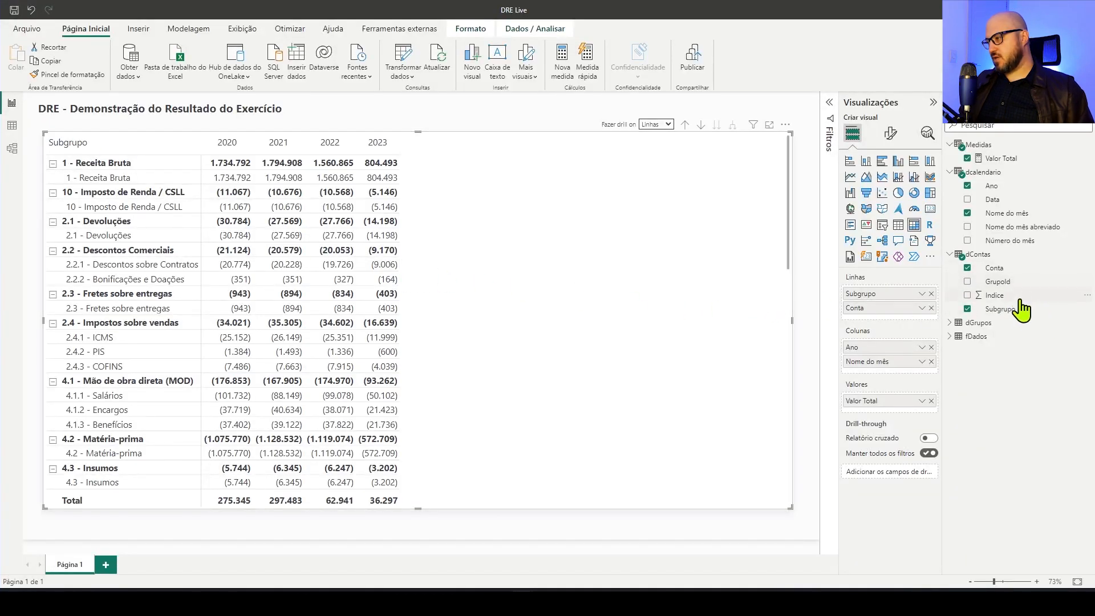
{"action": "left_click", "coordinate": [951, 323]}
{"action": "left_click_drag", "start_coordinate": [1005, 340], "coordinate": [901, 289]}
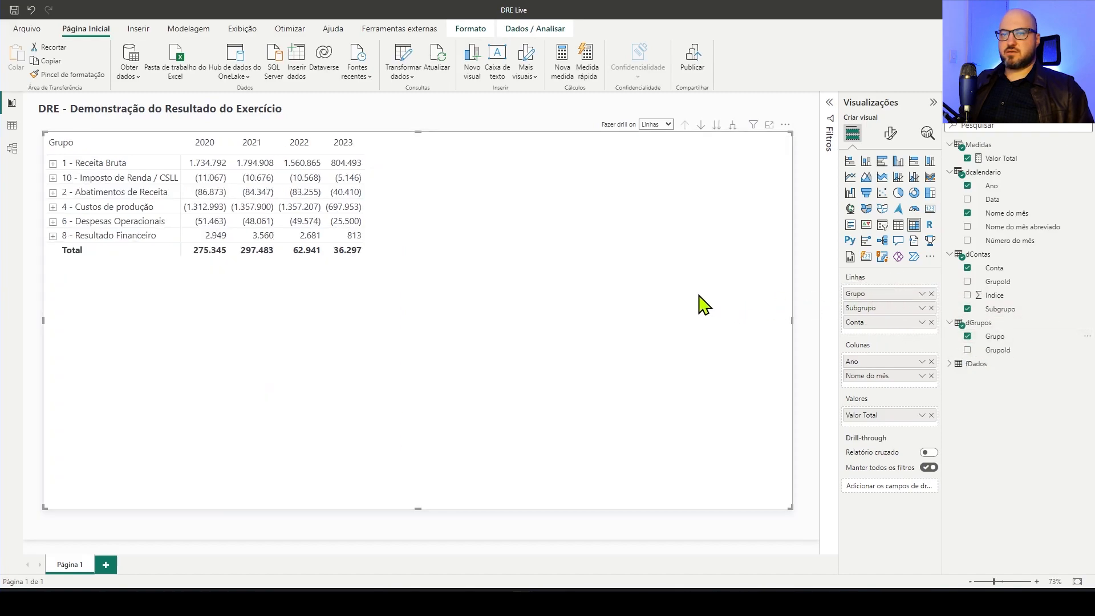
Expand the matrix rows down to the subgroups and open the accounts under 1 - Receita Bruta and 2.1 - Devoluções
{"action": "left_click", "coordinate": [733, 125]}
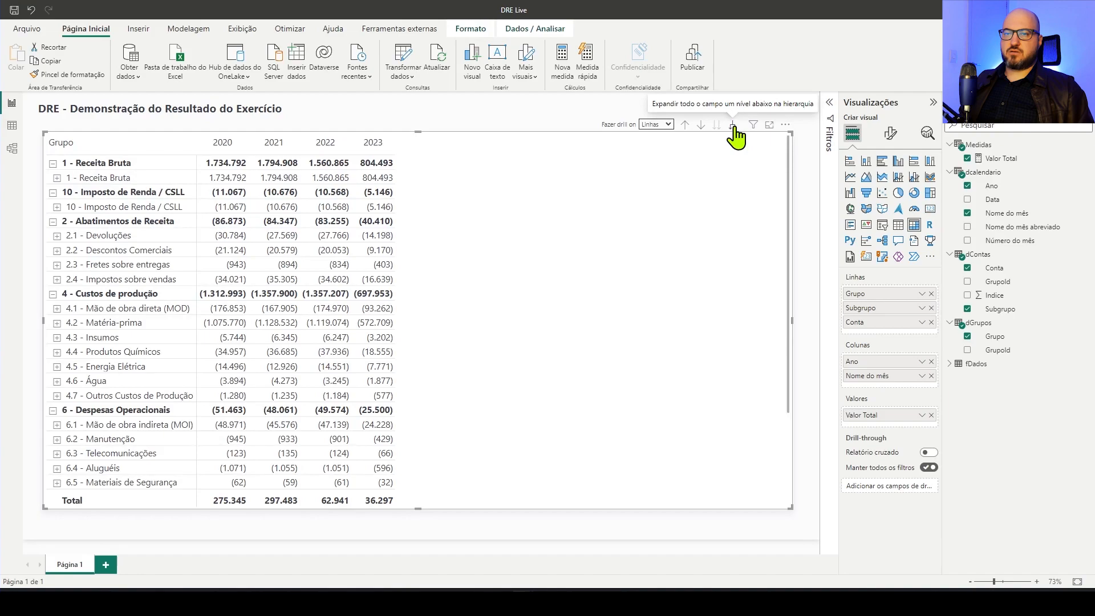
{"action": "left_click", "coordinate": [57, 178]}
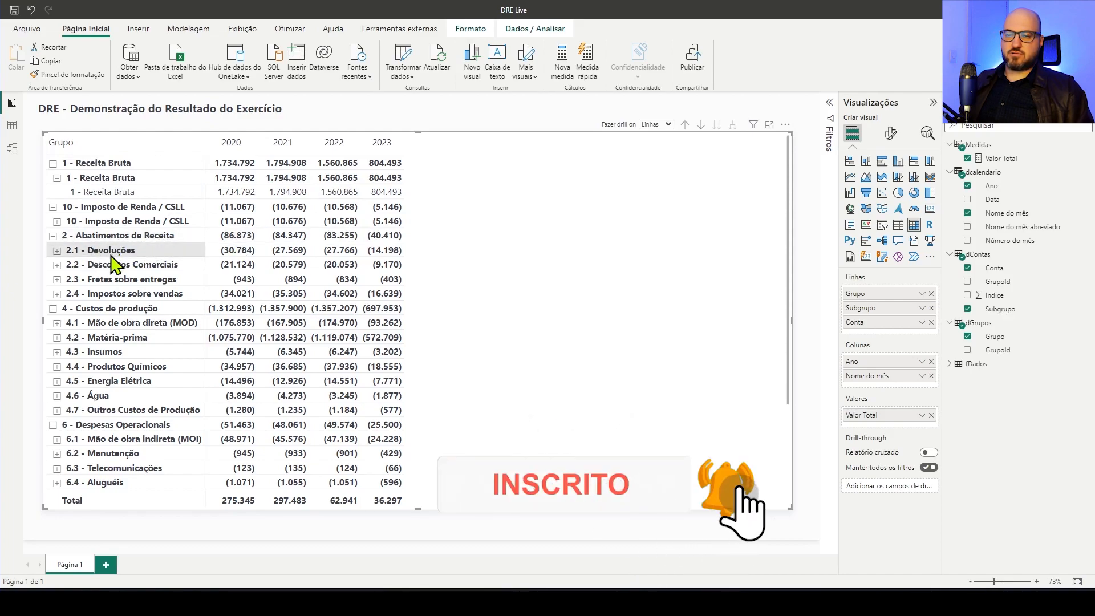
{"action": "left_click", "coordinate": [57, 251]}
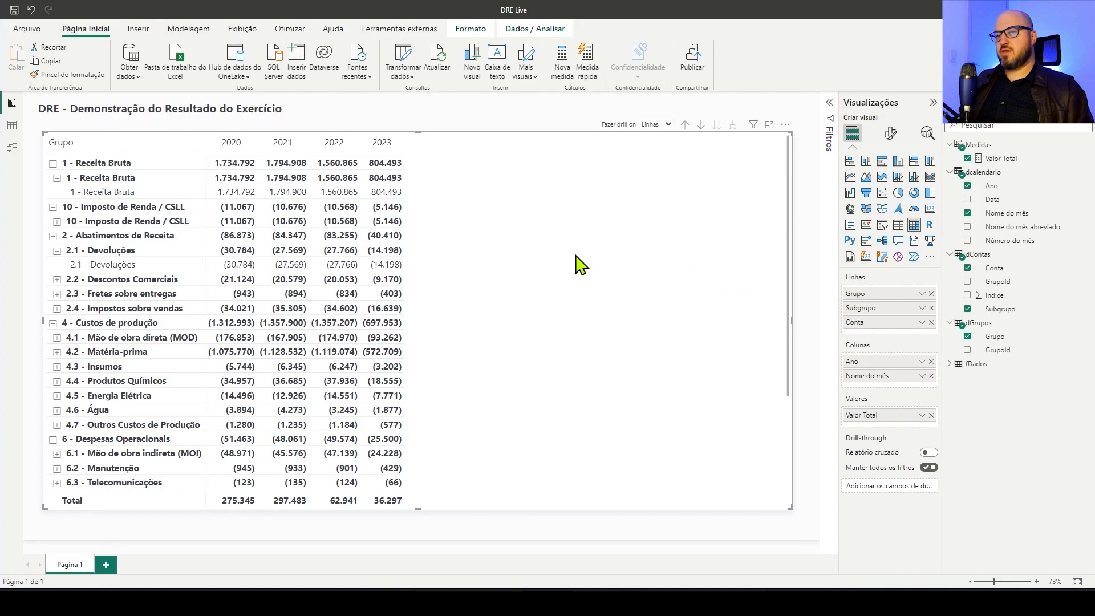
Sort the Conta column of dContas by Indice and the Grupo column of dGrupos by GrupoId
{"action": "left_click", "coordinate": [1016, 270]}
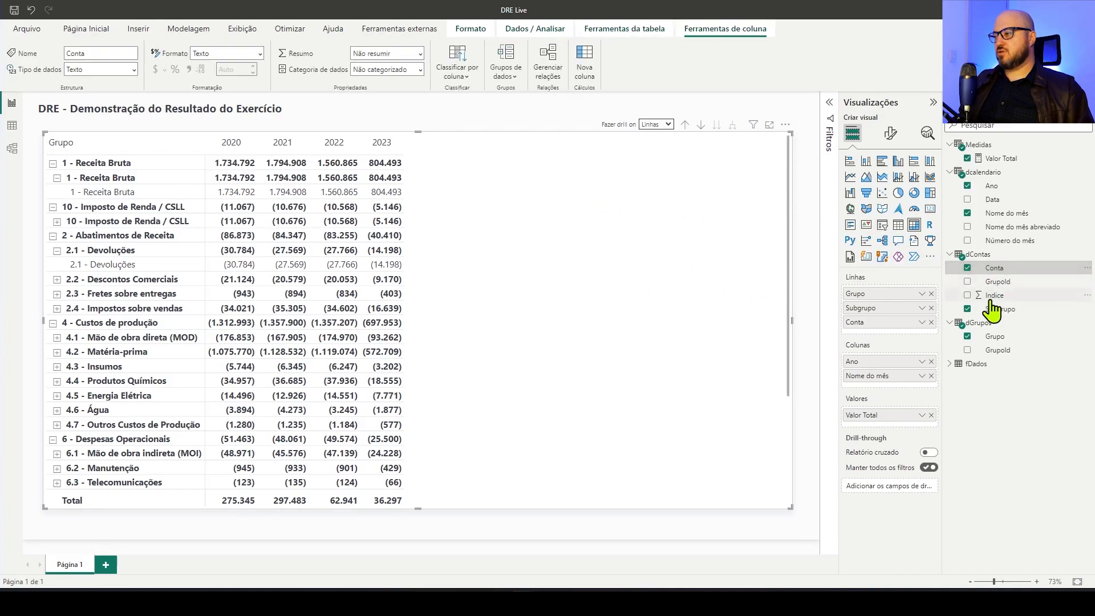
{"action": "left_click", "coordinate": [460, 75]}
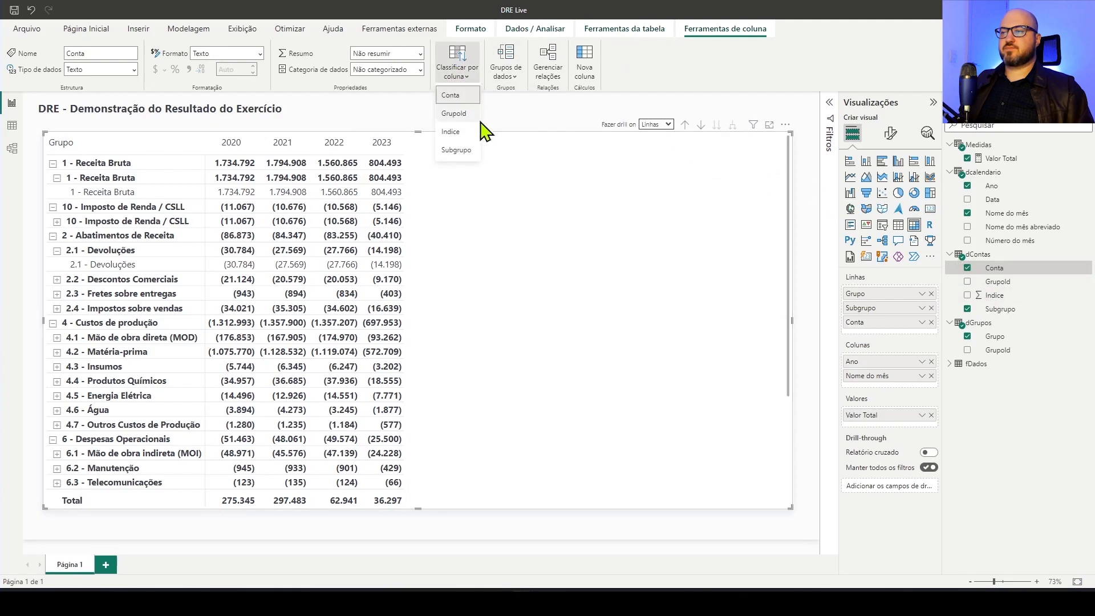
{"action": "left_click", "coordinate": [465, 135]}
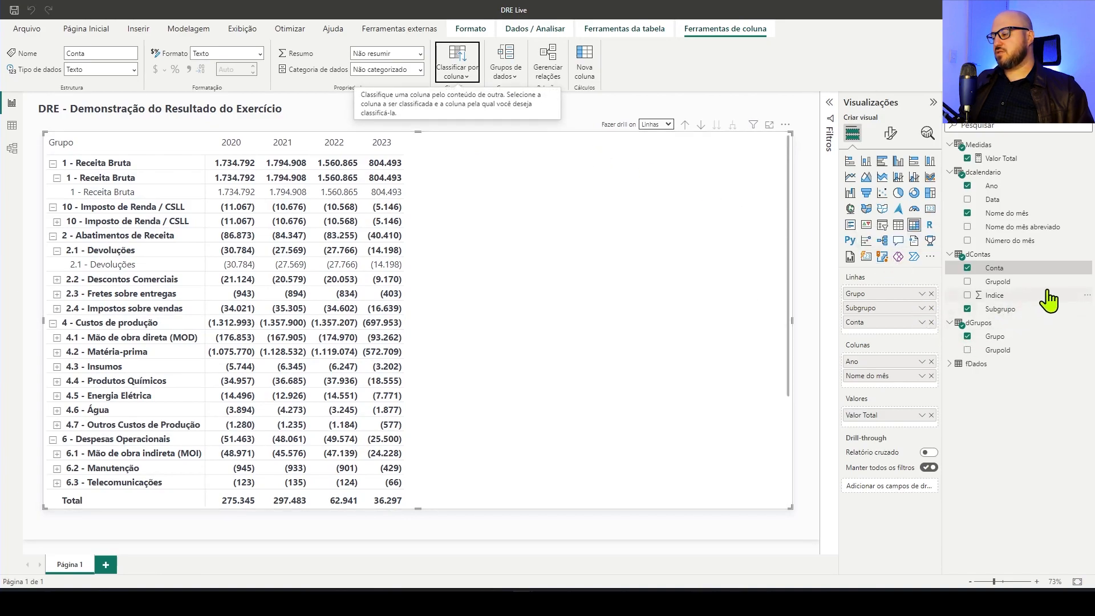
{"action": "left_click", "coordinate": [1007, 337]}
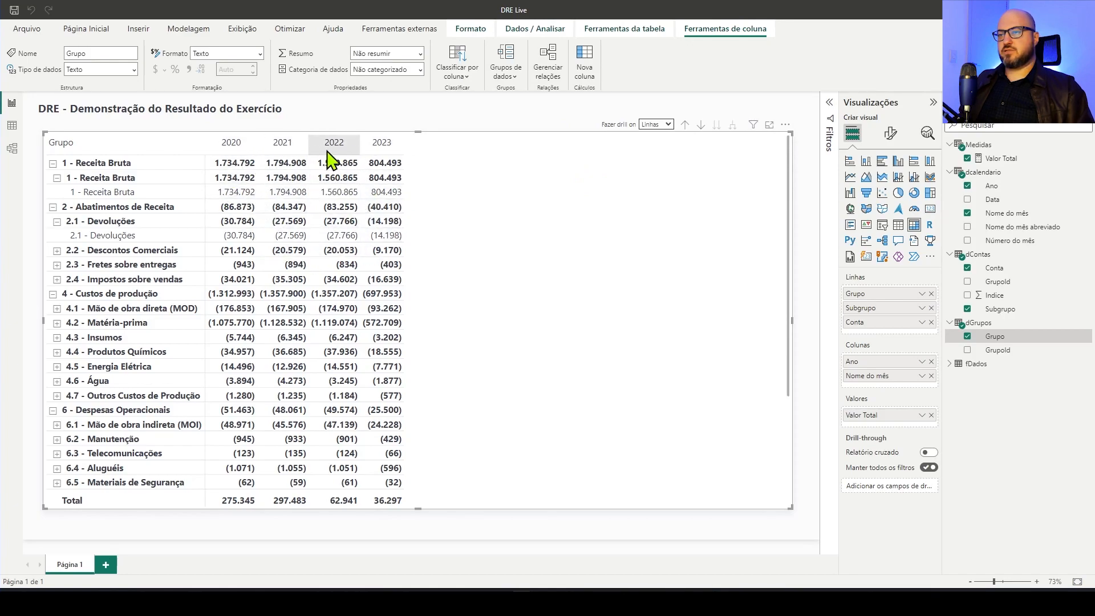
Add a slicer on Ano from dcalendario and place it in the report page's upper-right corner
{"action": "left_click", "coordinate": [673, 111]}
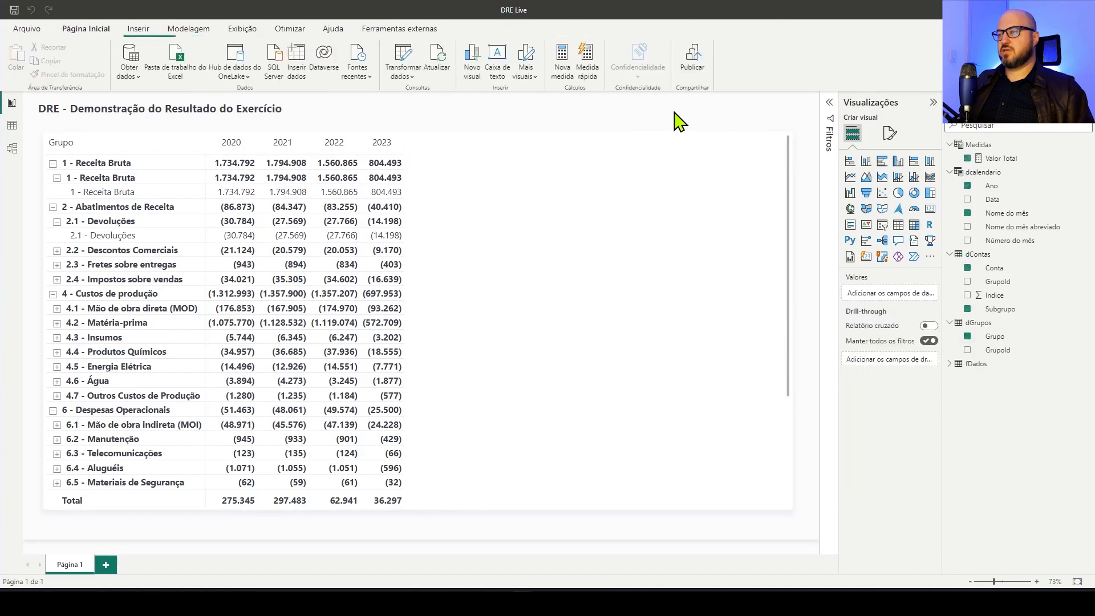
{"action": "left_click", "coordinate": [882, 224]}
{"action": "left_click_drag", "start_coordinate": [117, 163], "coordinate": [745, 149]}
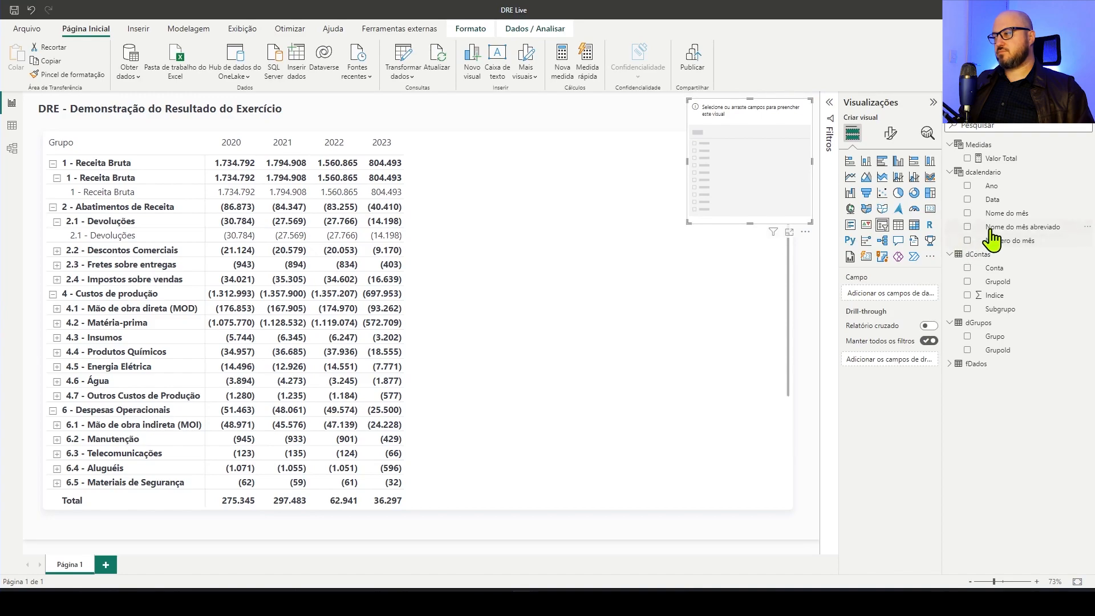
{"action": "left_click", "coordinate": [967, 185]}
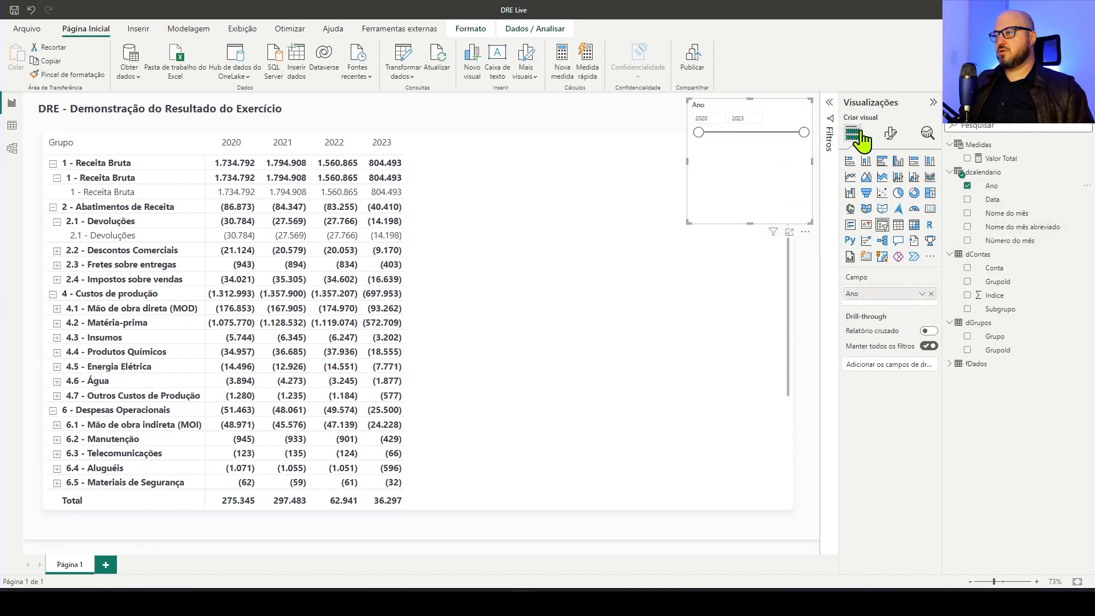
Change the Ano slicer's style to Suspenso and filter the report to 2023
{"action": "left_click", "coordinate": [891, 133]}
{"action": "left_click", "coordinate": [898, 214]}
{"action": "left_click", "coordinate": [879, 240]}
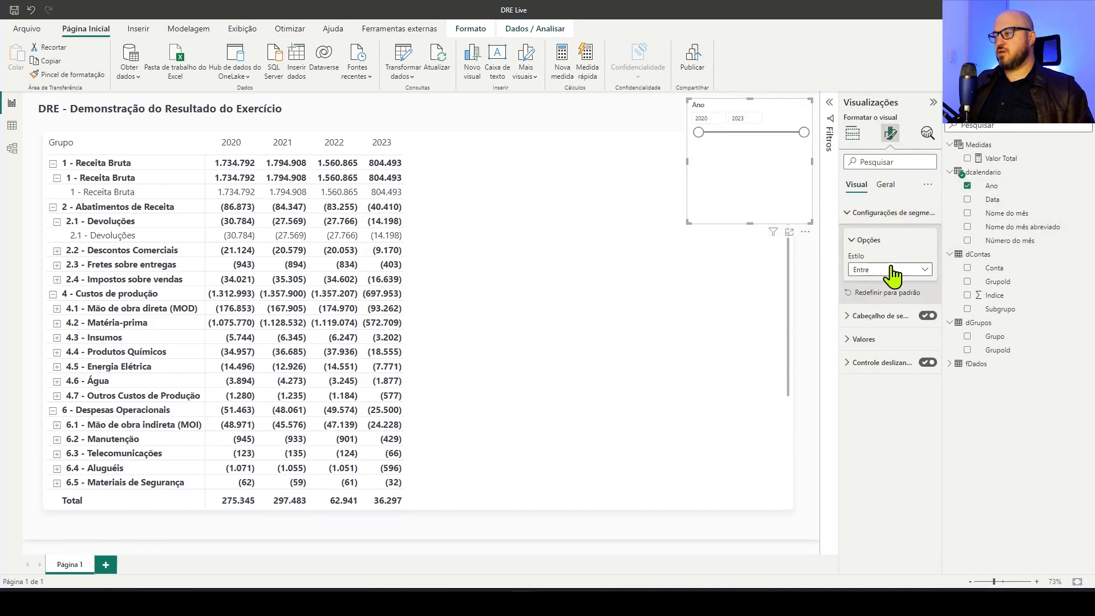
{"action": "left_click", "coordinate": [893, 269]}
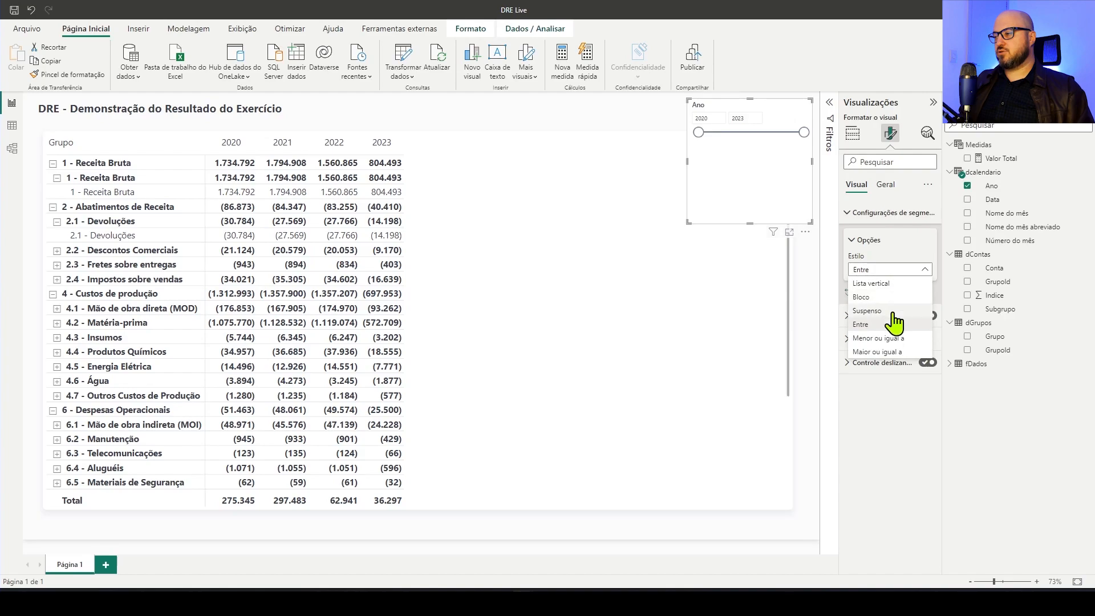
{"action": "left_click", "coordinate": [891, 310]}
{"action": "left_click", "coordinate": [706, 161]}
{"action": "left_click", "coordinate": [576, 130]}
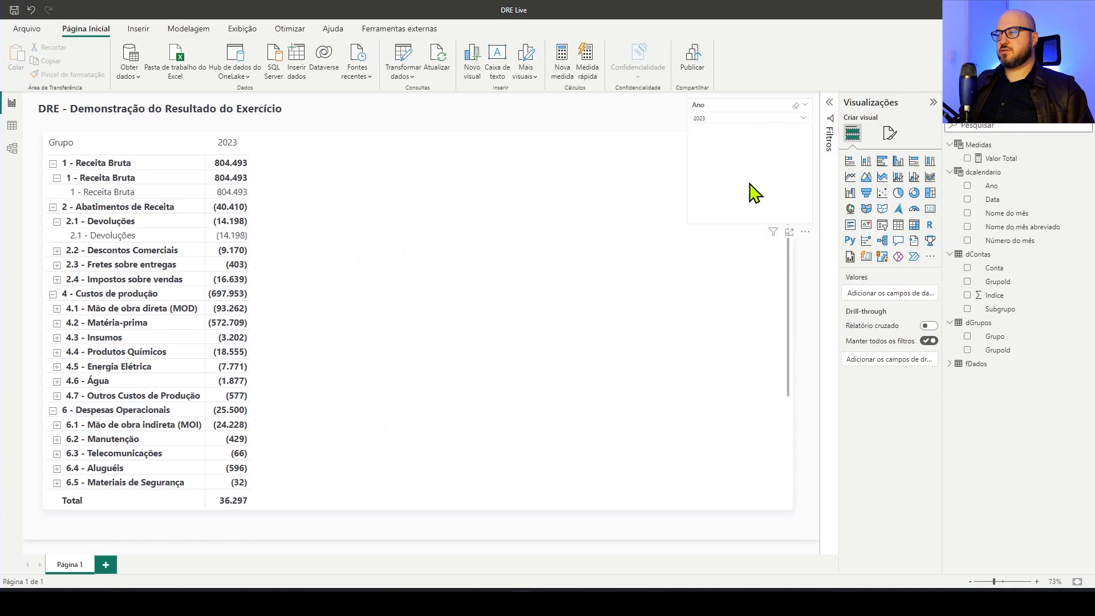
Shorten the Ano slicer, nudge it down, and resize the matrix to fit below it and extend slightly wider
{"action": "left_click", "coordinate": [751, 226]}
{"action": "left_click_drag", "start_coordinate": [751, 226], "coordinate": [746, 136]}
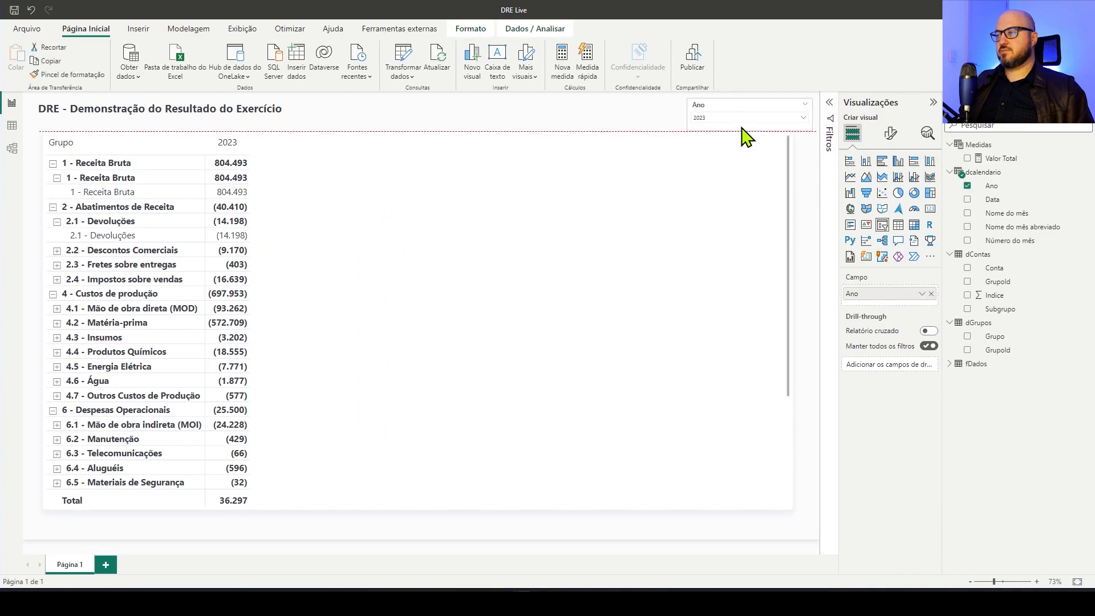
{"action": "left_click", "coordinate": [641, 176]}
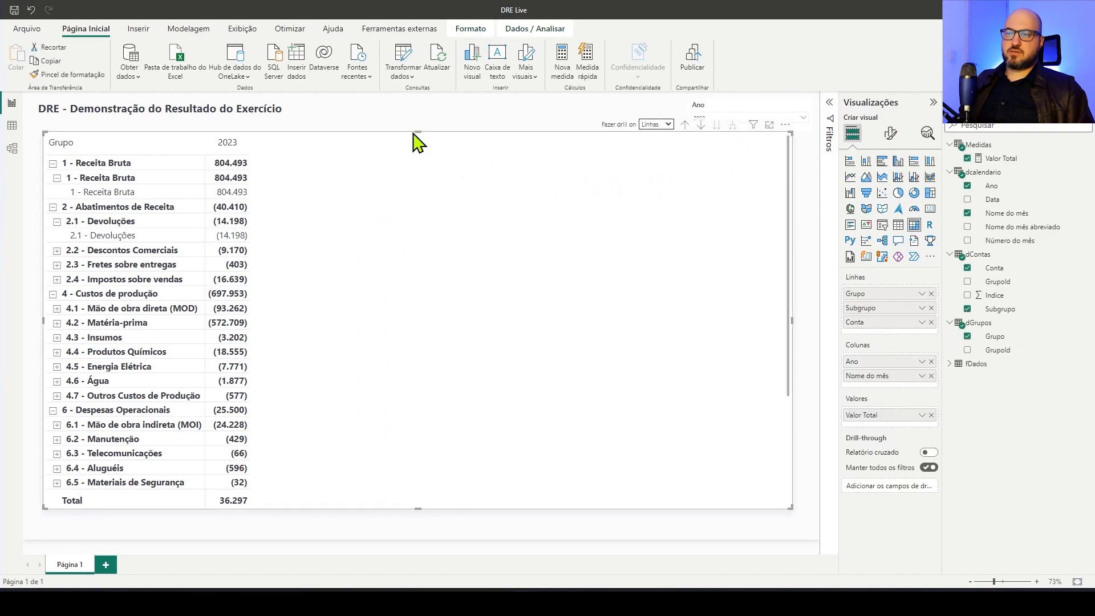
{"action": "left_click_drag", "start_coordinate": [420, 131], "coordinate": [419, 144]}
{"action": "left_click_drag", "start_coordinate": [463, 176], "coordinate": [459, 189]}
{"action": "left_click", "coordinate": [485, 131]}
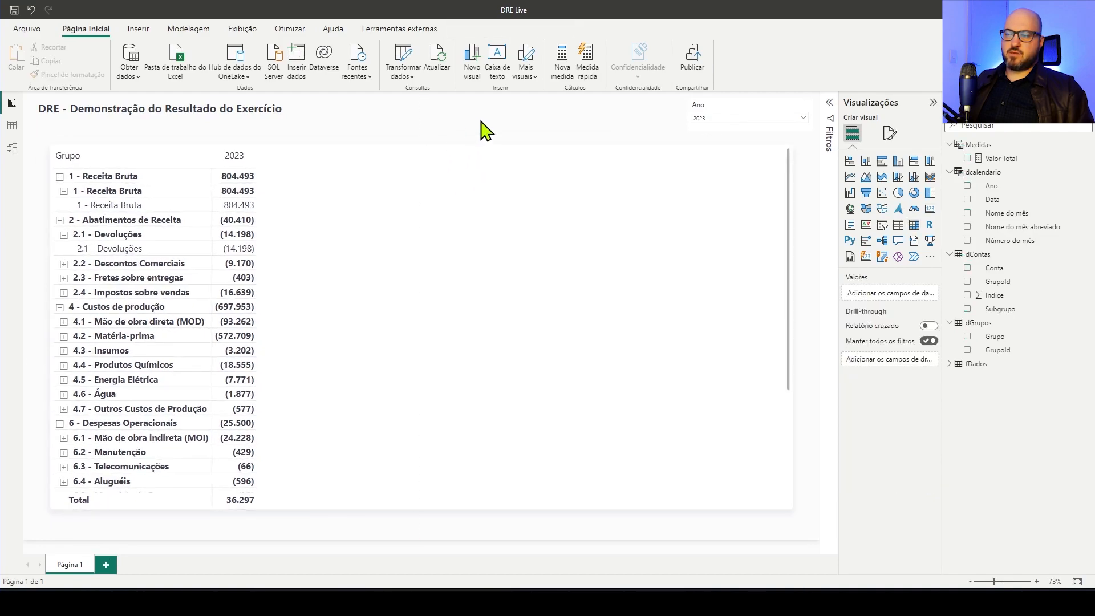
{"action": "mouse_move", "coordinate": [724, 112]}
{"action": "left_mouse_down"}
{"action": "mouse_move", "coordinate": [710, 120]}
{"action": "mouse_move", "coordinate": [727, 118]}
{"action": "left_mouse_up"}
{"action": "left_click", "coordinate": [716, 200]}
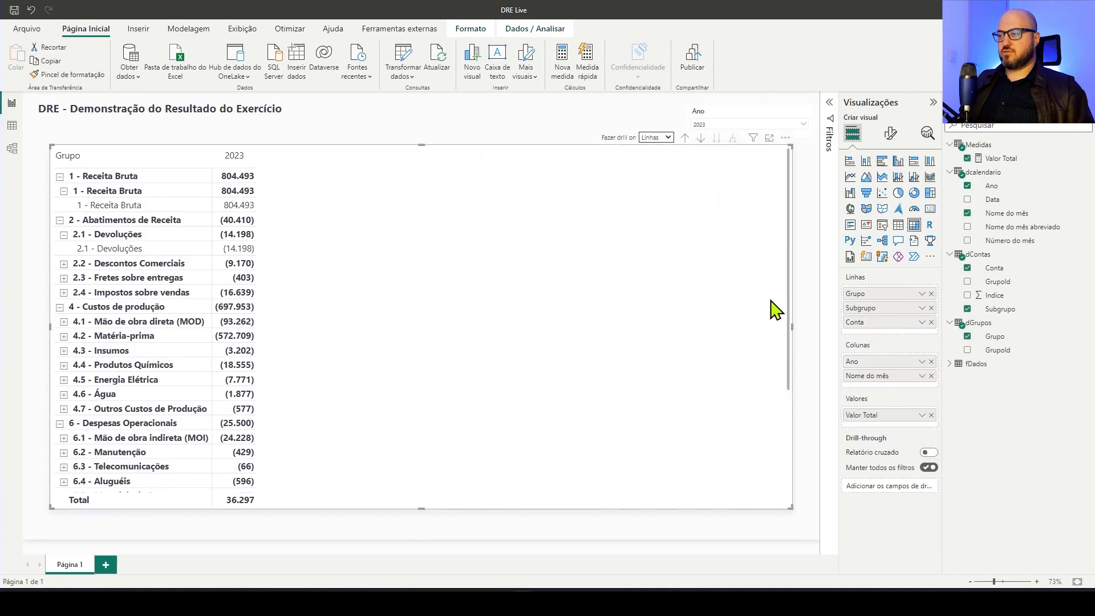
{"action": "left_click_drag", "start_coordinate": [795, 335], "coordinate": [805, 336]}
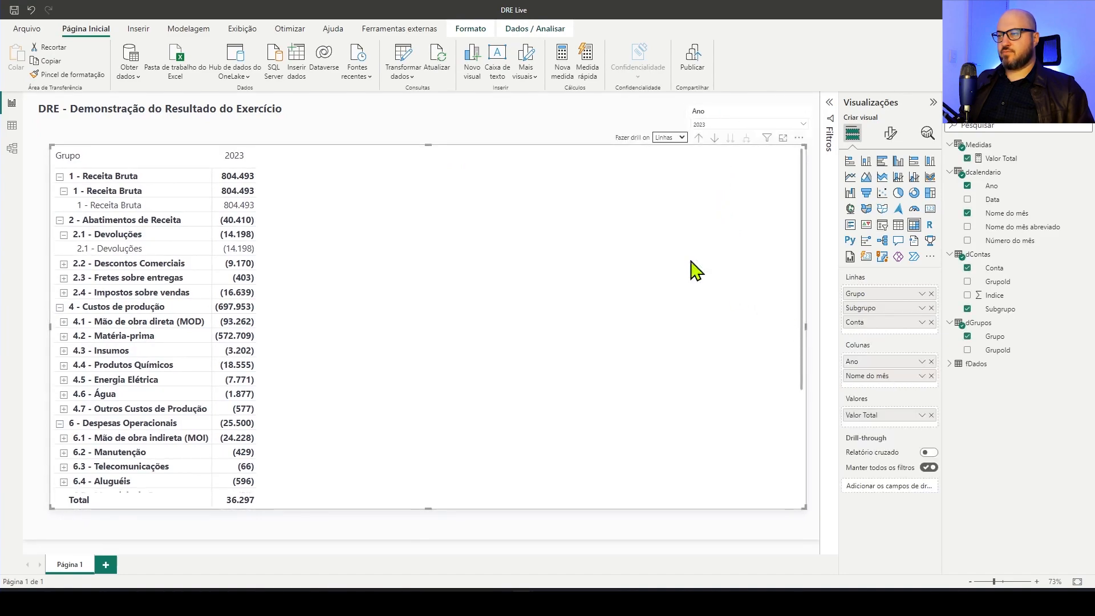
{"action": "left_click", "coordinate": [459, 124]}
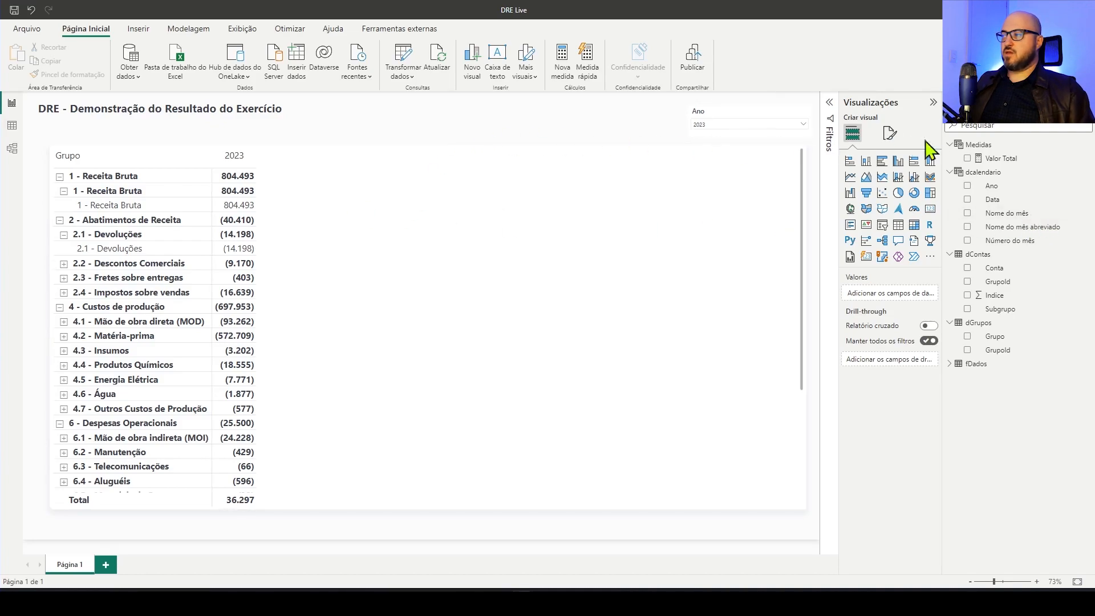
Create a measure Valor DRE in the Medidas table that returns a variable _normal = [Valor Total], and add it to the matrix values
{"action": "left_click", "coordinate": [983, 150]}
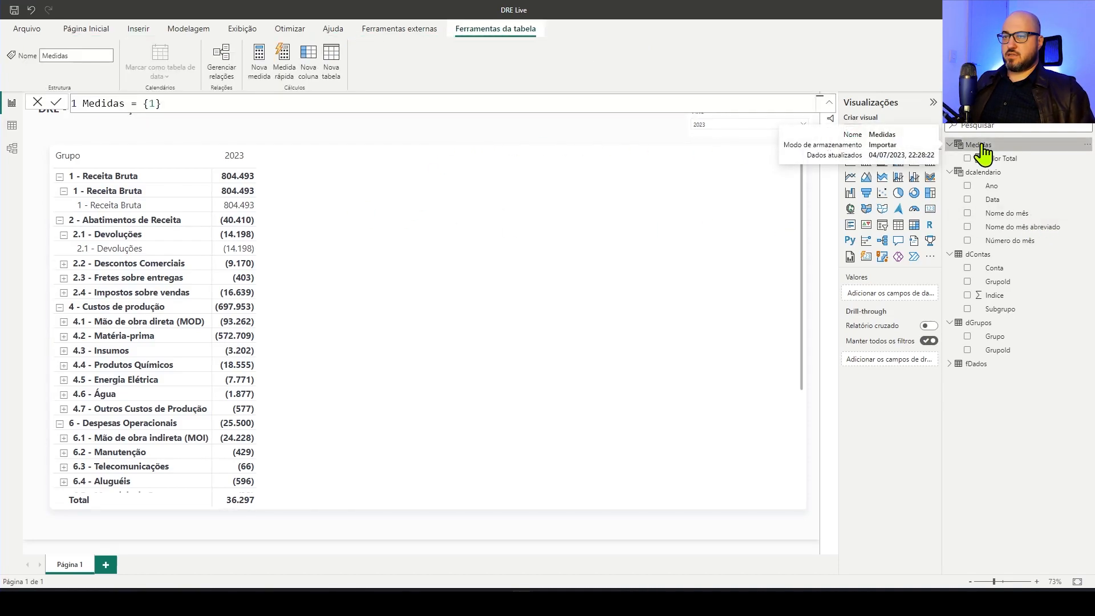
{"action": "right_click", "coordinate": [1002, 146]}
{"action": "left_click", "coordinate": [939, 168]}
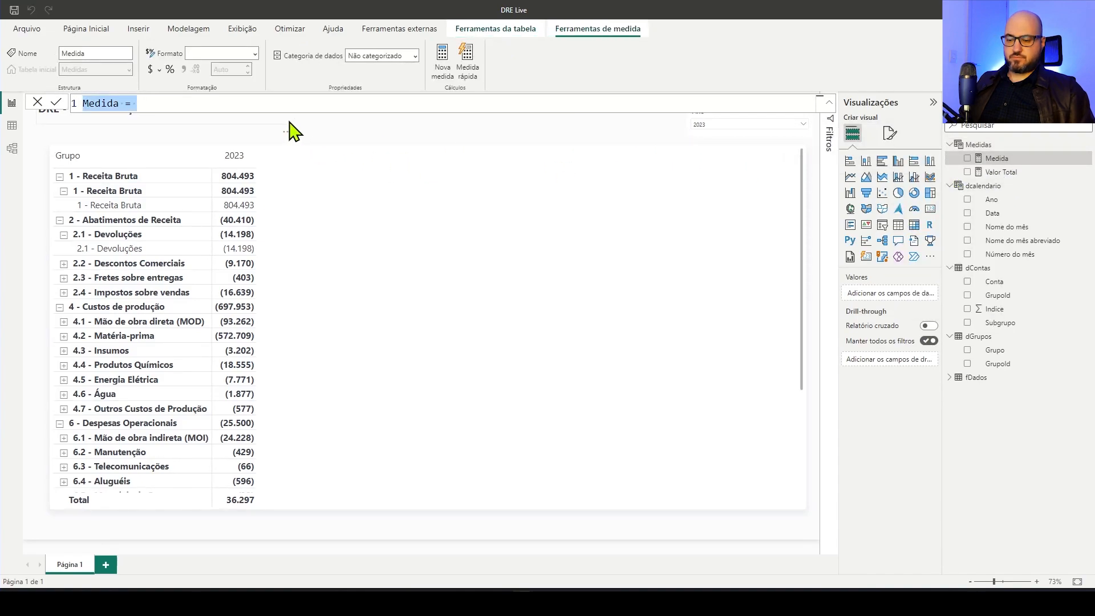
{"action": "type", "text": "Valor DRE"}
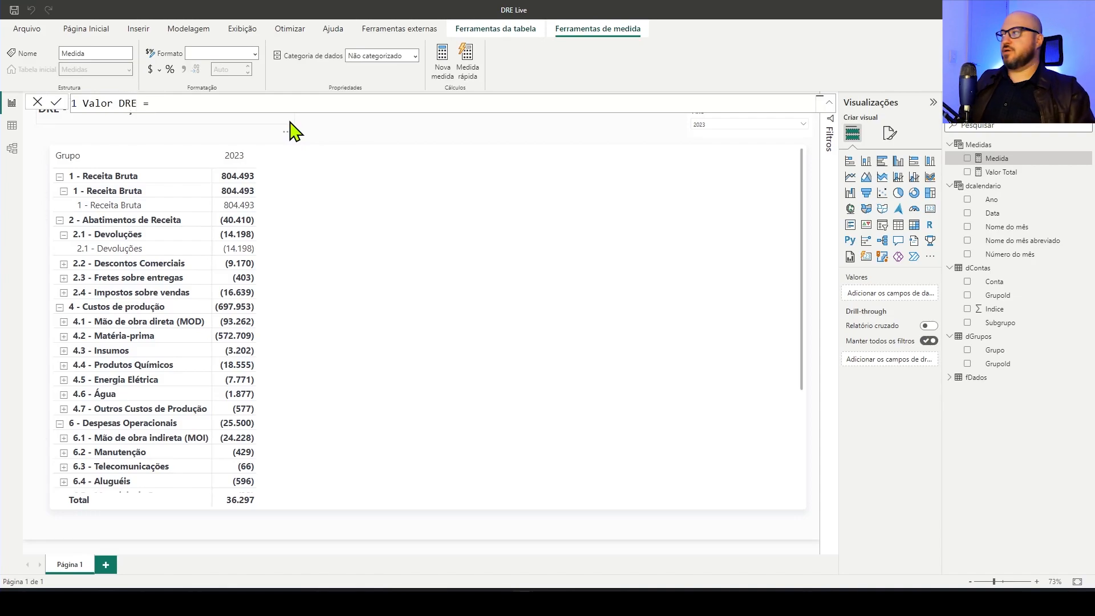
{"action": "key", "text": "shift+Return"}
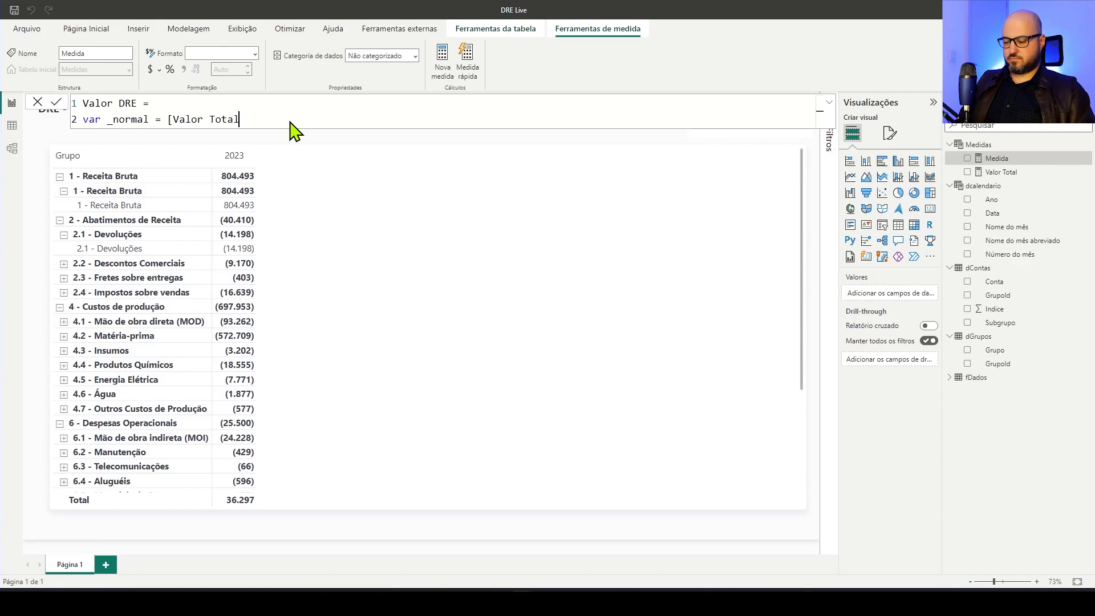
{"action": "key", "text": "shift+Return"}
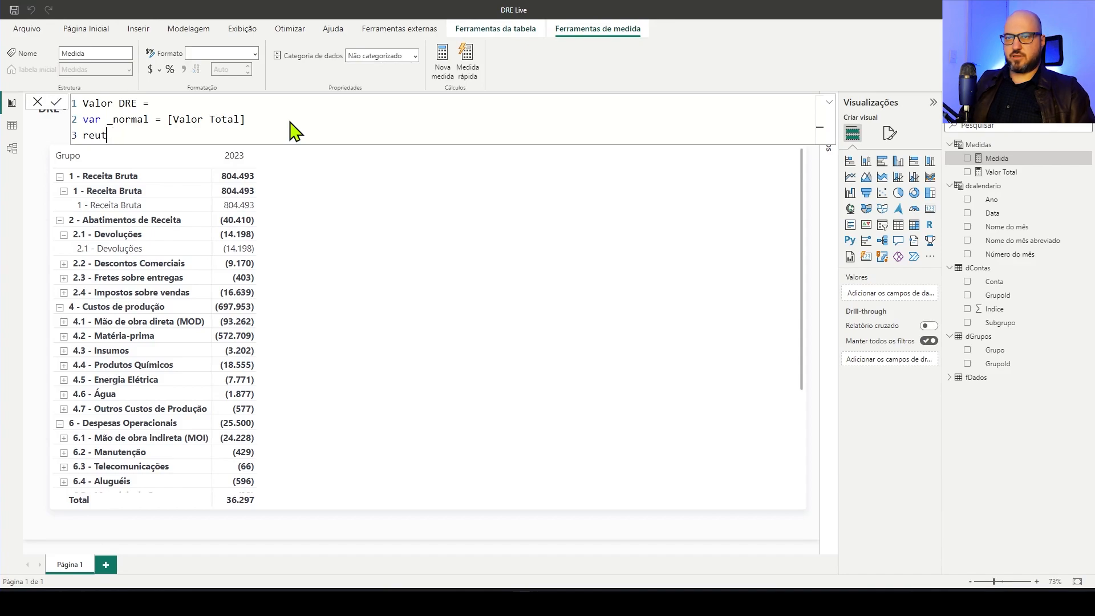
{"action": "key", "text": "shift+Return"}
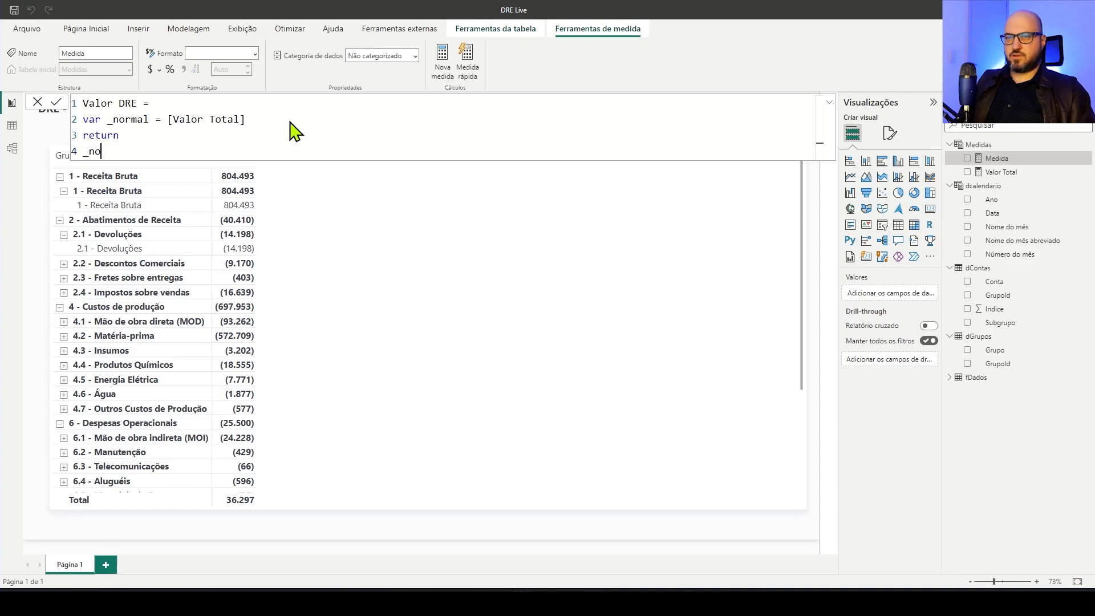
{"action": "key", "text": "Return"}
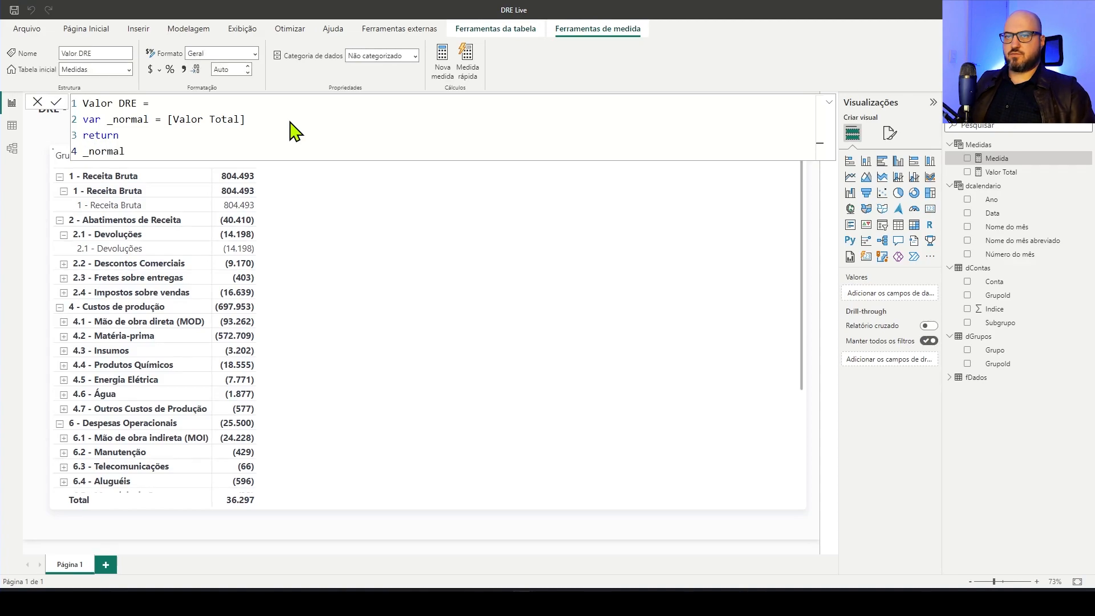
{"action": "left_click_drag", "start_coordinate": [970, 160], "coordinate": [473, 251]}
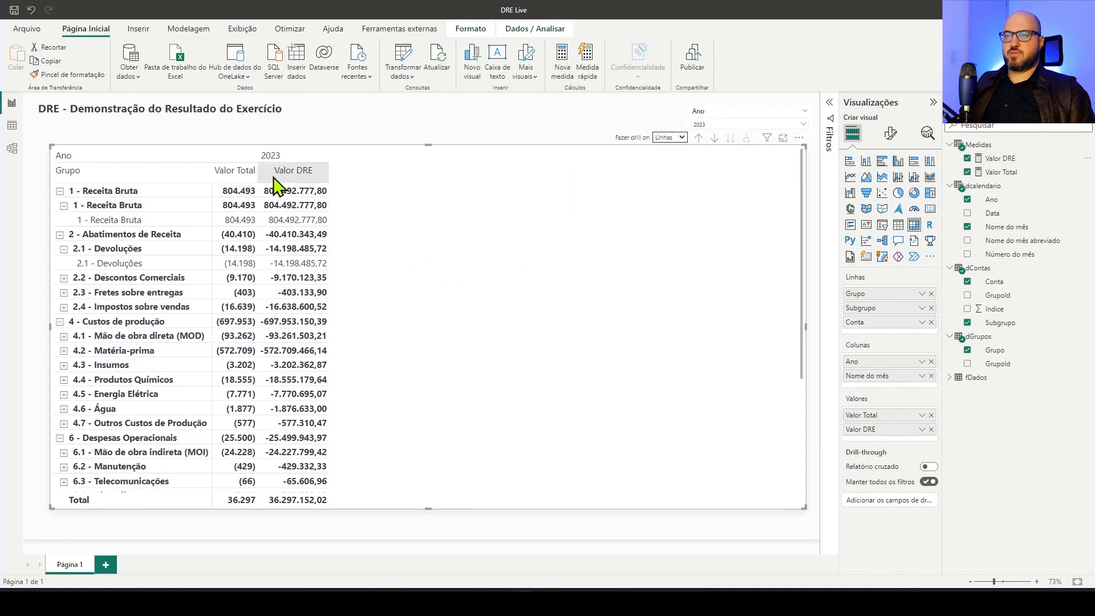
Give Valor DRE the same dynamic format string as Valor Total, "#,#0,;(#,#0,)"
{"action": "left_click", "coordinate": [1008, 174]}
{"action": "left_click", "coordinate": [71, 102]}
{"action": "left_click", "coordinate": [52, 134]}
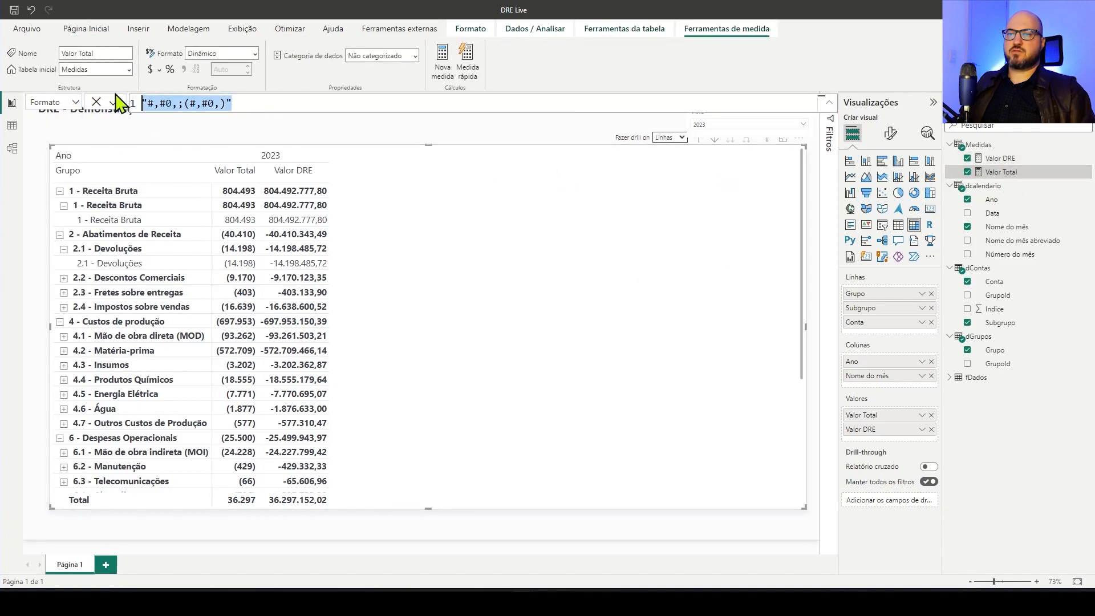
{"action": "left_click", "coordinate": [297, 134]}
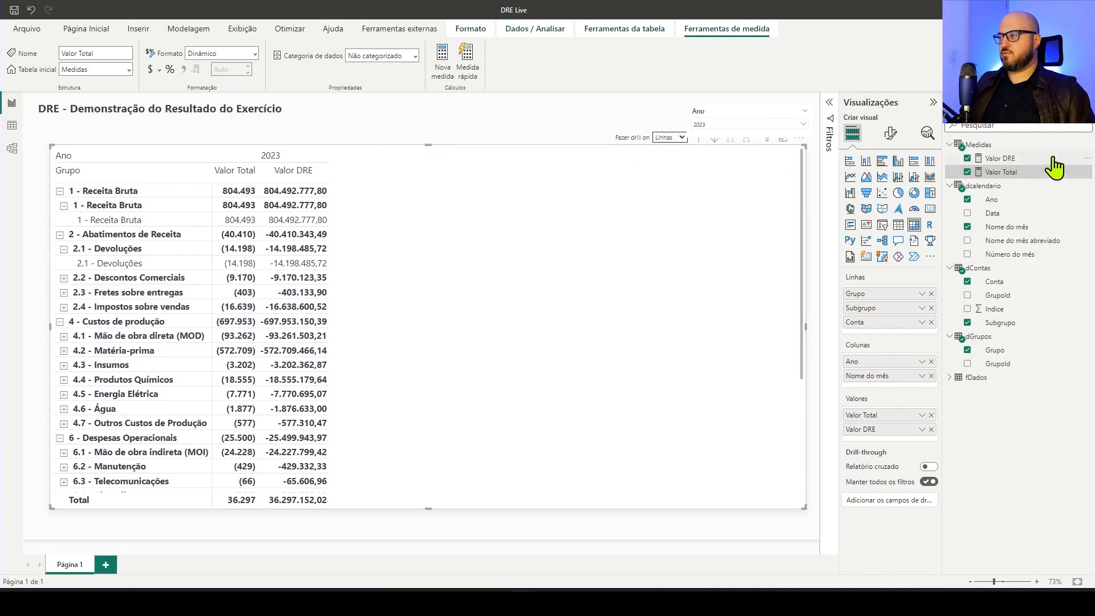
{"action": "left_click", "coordinate": [1031, 147]}
{"action": "left_click", "coordinate": [1001, 159]}
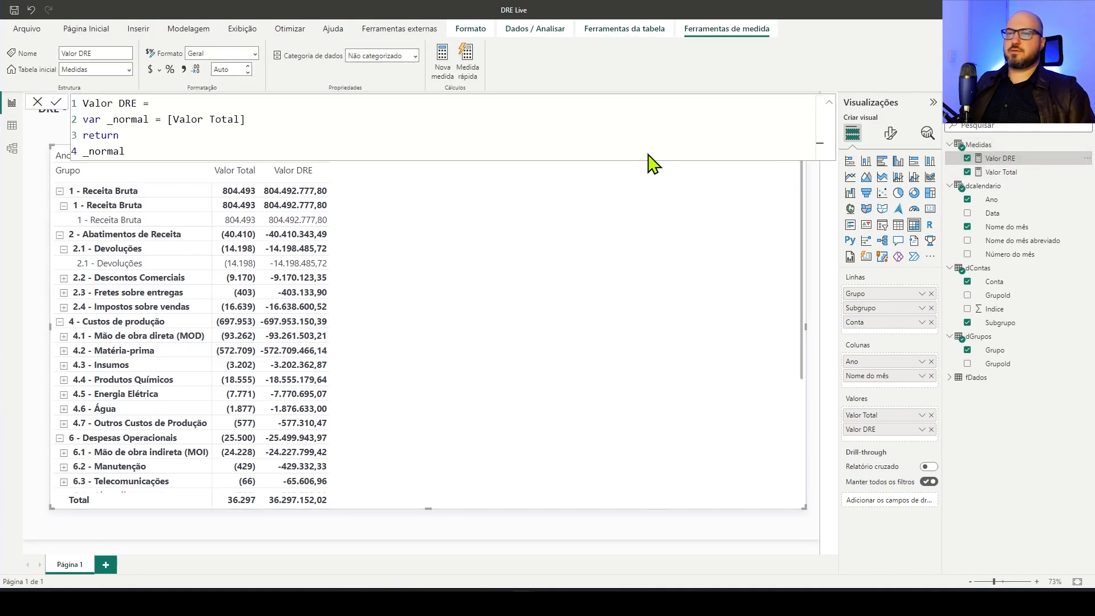
{"action": "left_click", "coordinate": [255, 53]}
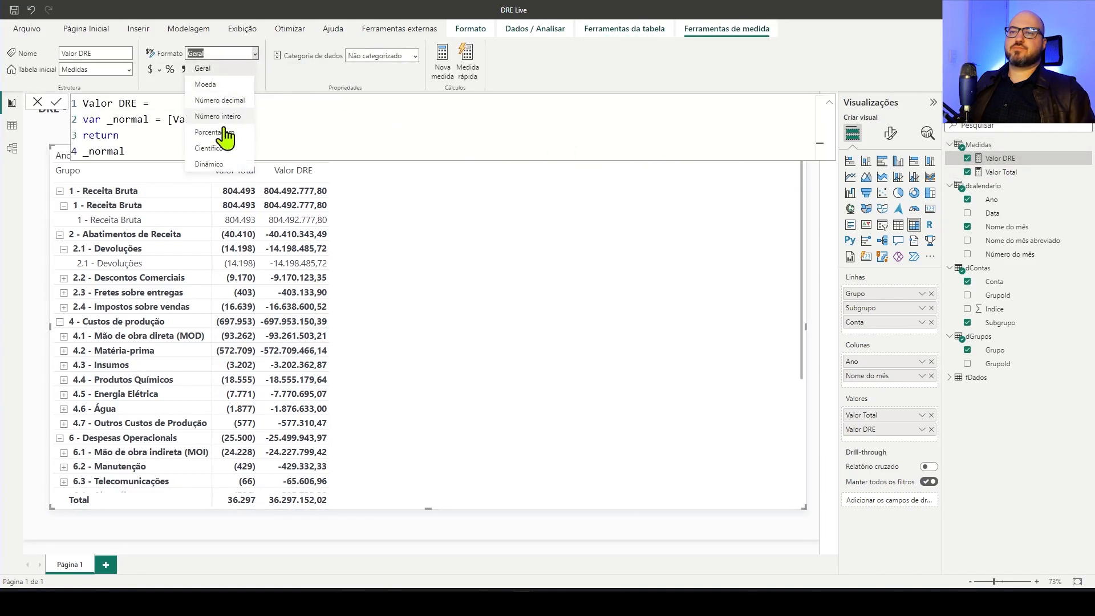
{"action": "left_click", "coordinate": [223, 165]}
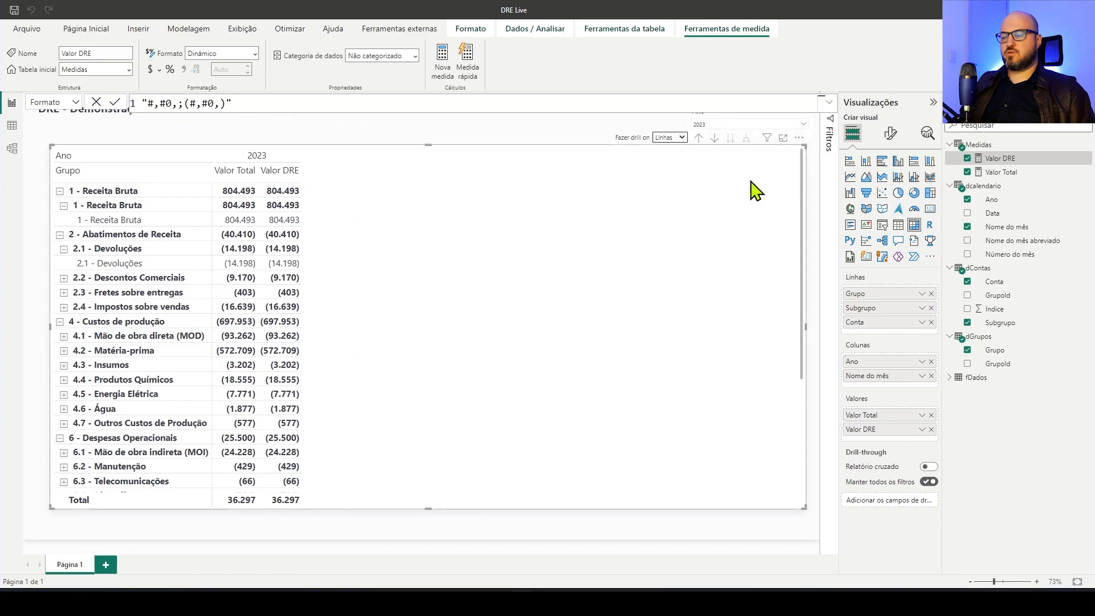
Declare a variable named _contasTipoAcumulado between the _normal line and return in the Valor DRE formula
{"action": "left_click", "coordinate": [1005, 172]}
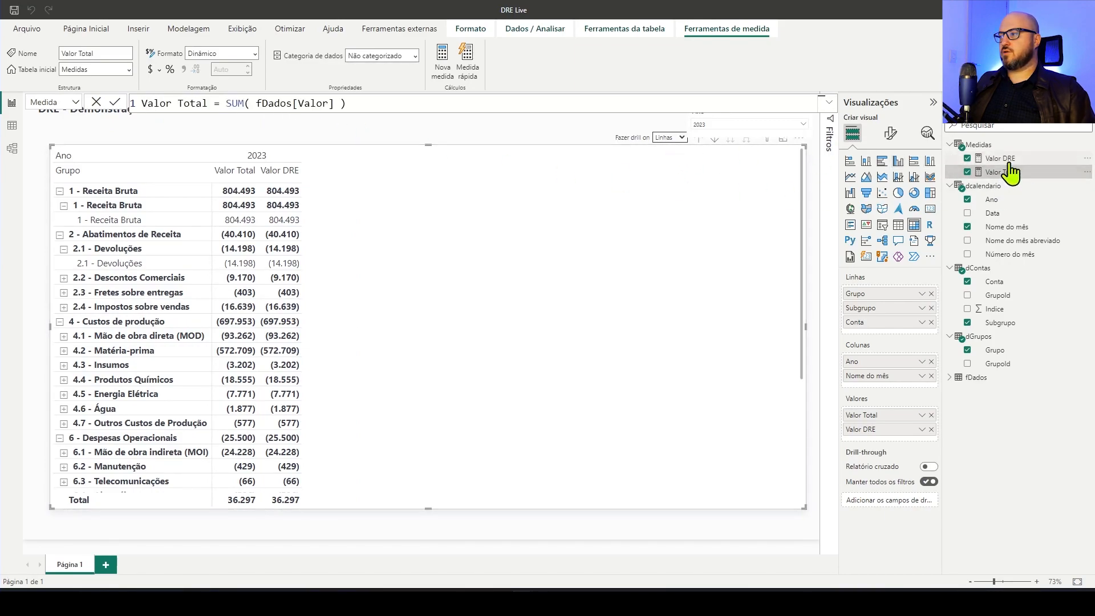
{"action": "left_click", "coordinate": [1004, 158]}
{"action": "left_click", "coordinate": [359, 124]}
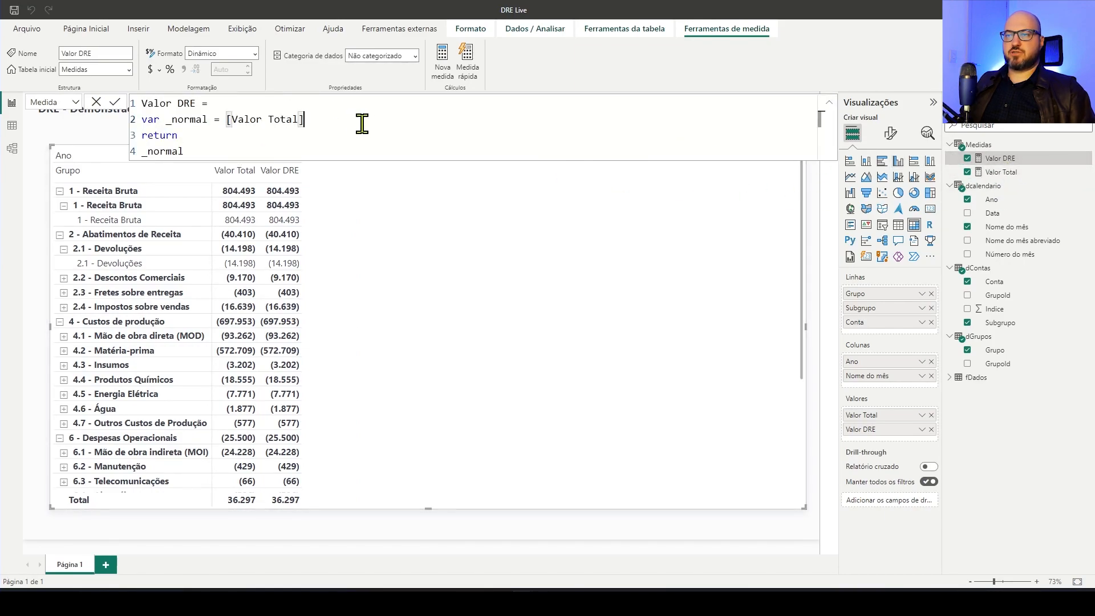
{"action": "key", "text": "shift+Return"}
{"action": "key", "text": "shift+Return"}
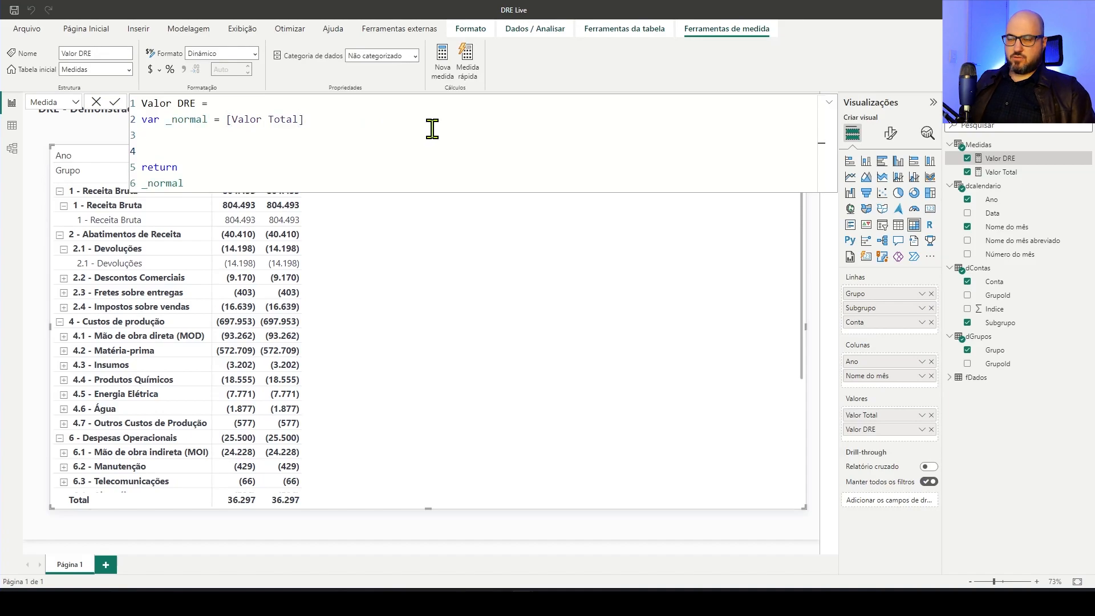
{"action": "key", "text": "BackSpace"}
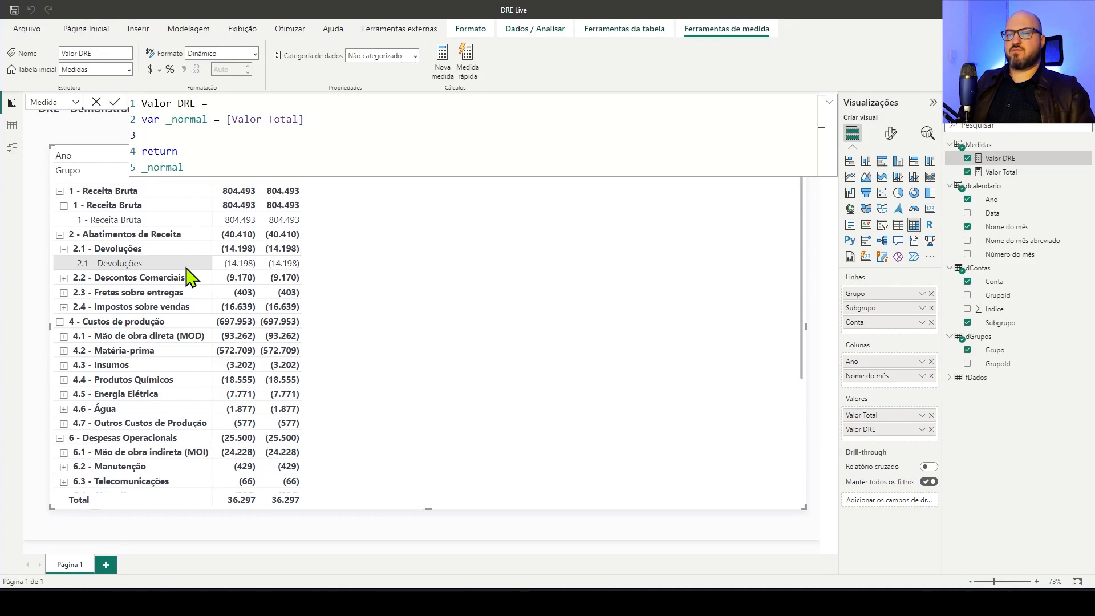
{"action": "type", "text": "var "}
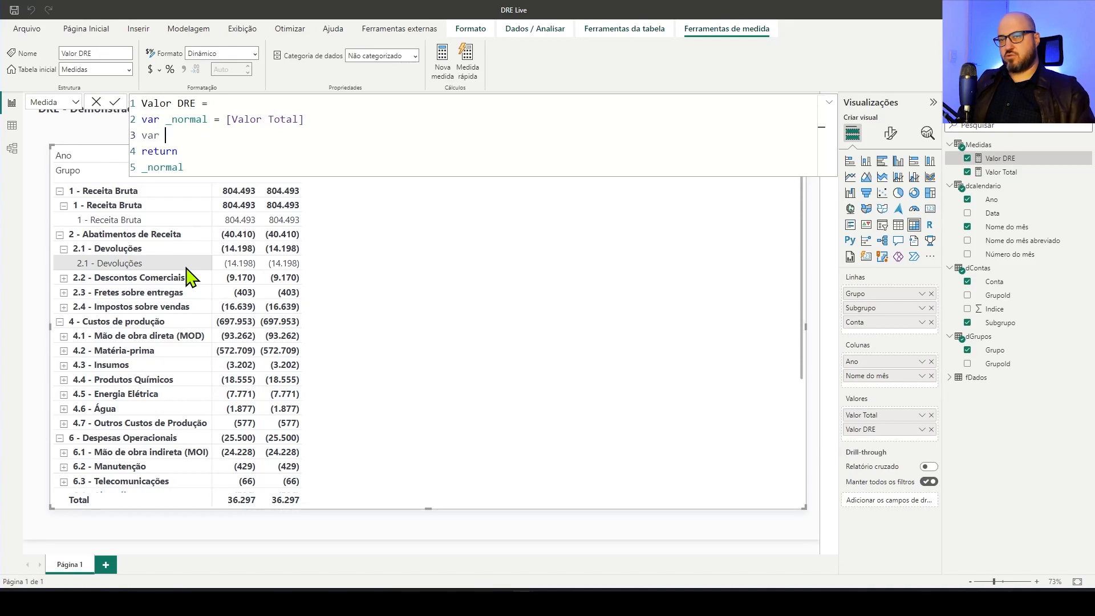
{"action": "type", "text": "_contasT"}
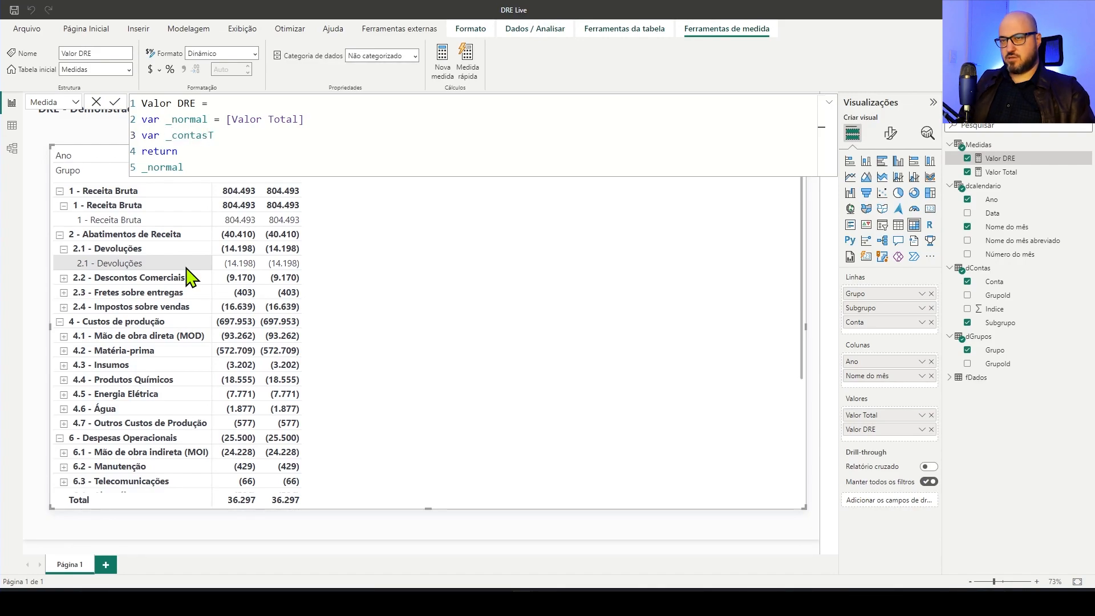
{"action": "type", "text": "ipoAculuad"}
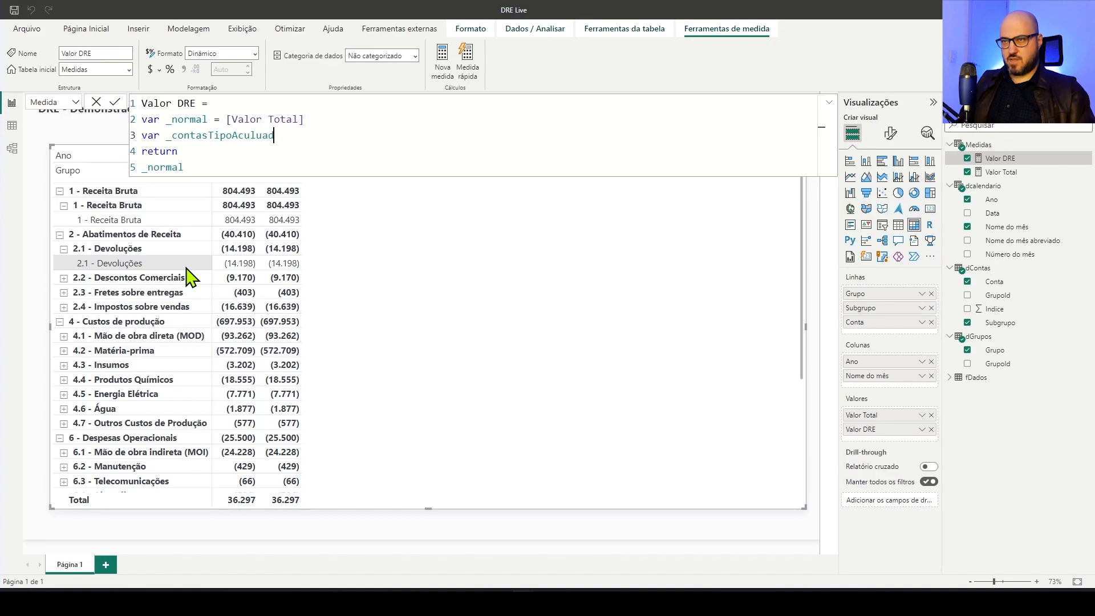
{"action": "key", "text": "BackSpace"}
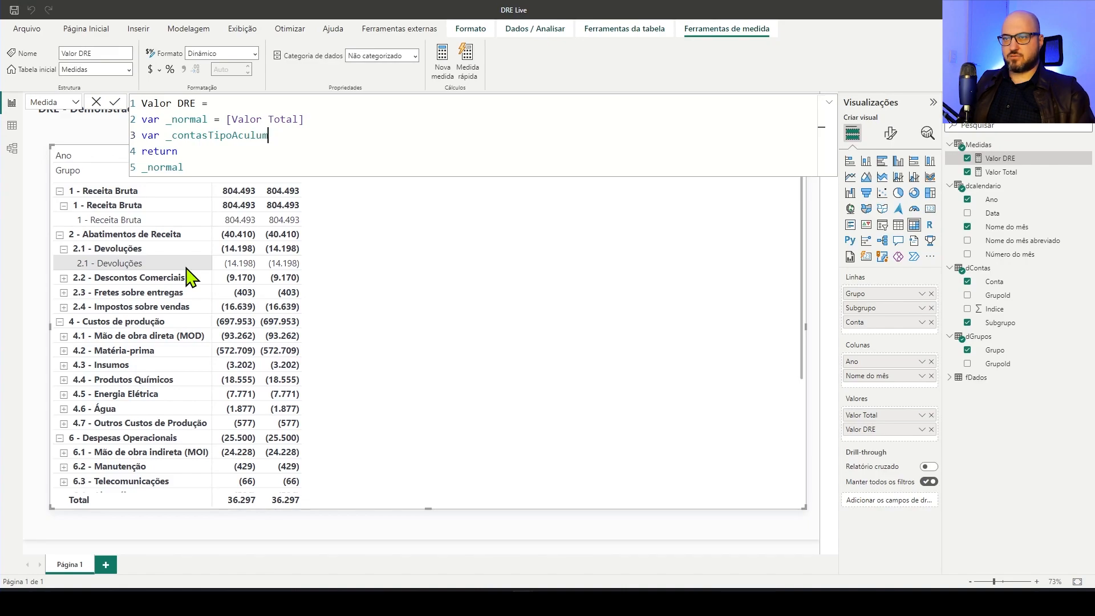
{"action": "key", "text": "BackSpace"}
{"action": "key", "text": "BackSpace"}
{"action": "type", "text": "mulad"}
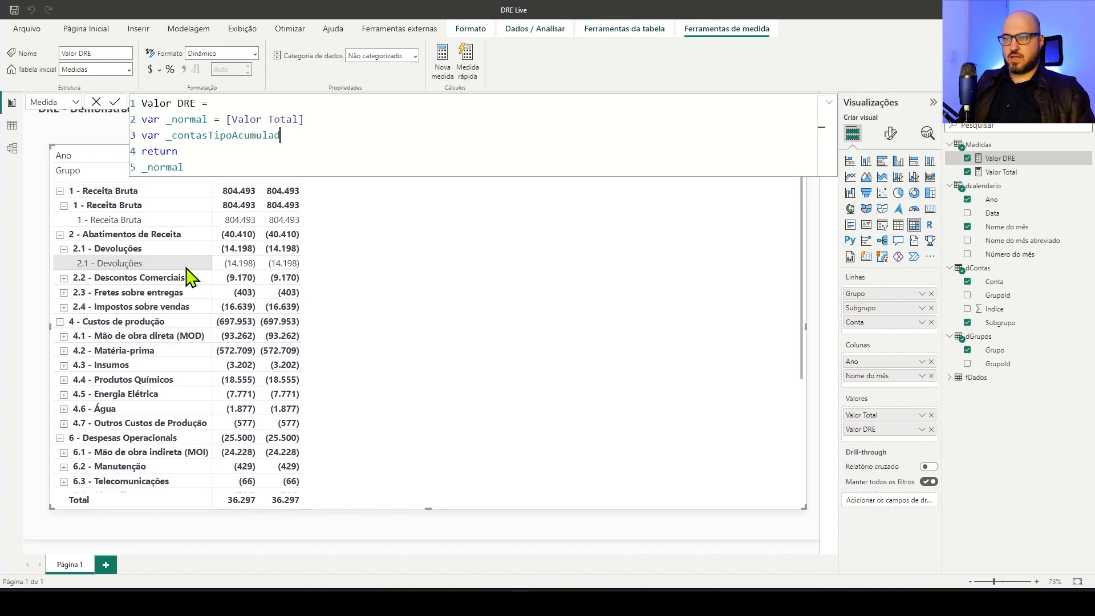
{"action": "type", "text": "o ="}
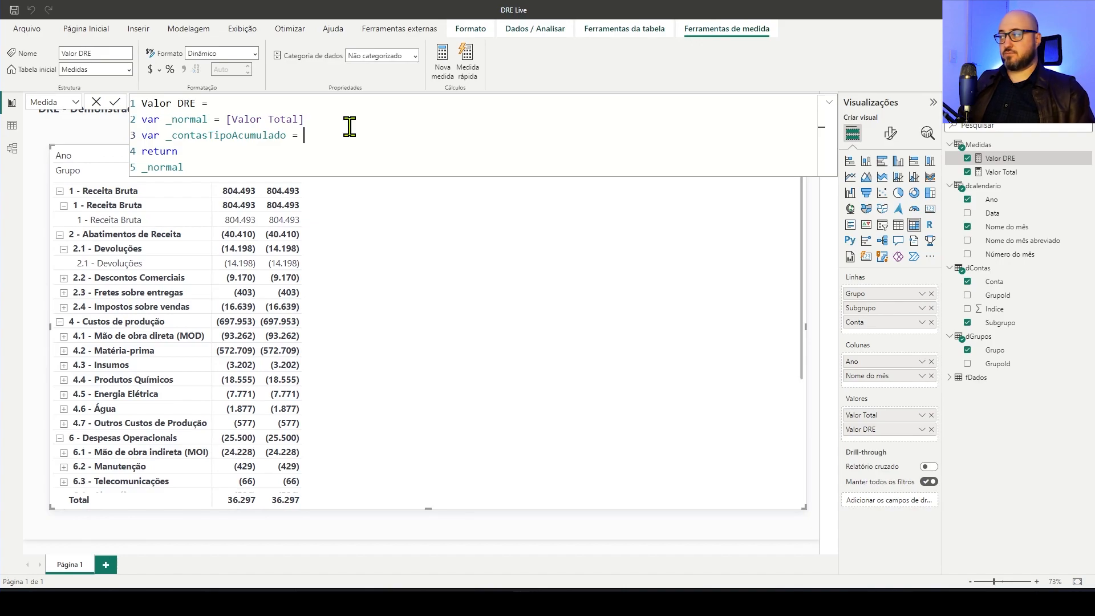
Define _contasTipoAcumulado as a FILTER with ALL( dGrupos ) as its table argument, split over indented lines
{"action": "key", "text": "Return"}
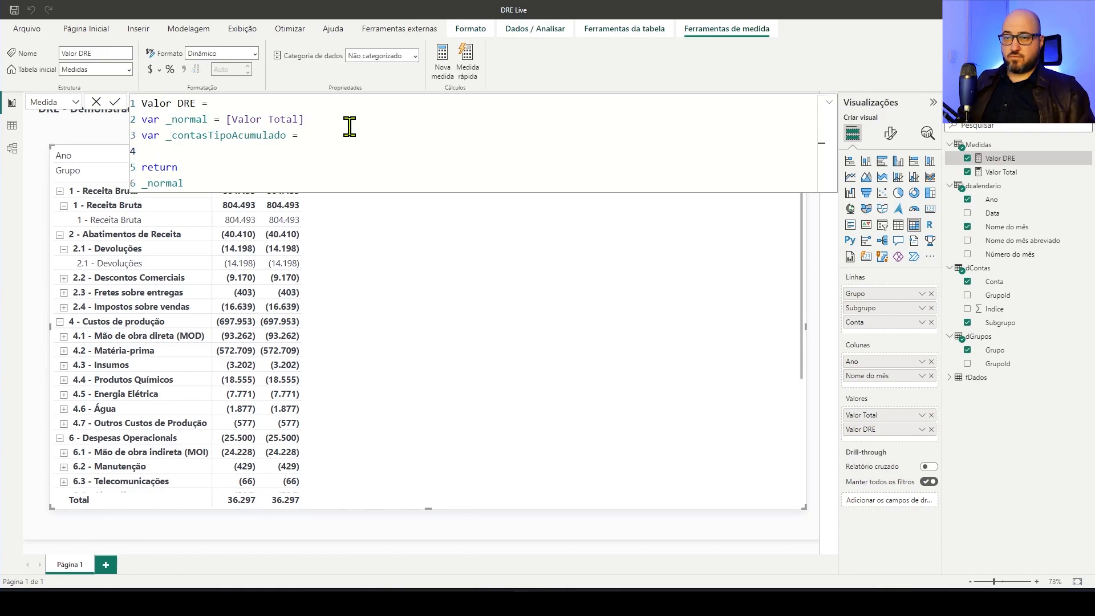
{"action": "key", "text": "Tab"}
{"action": "type", "text": "fil"}
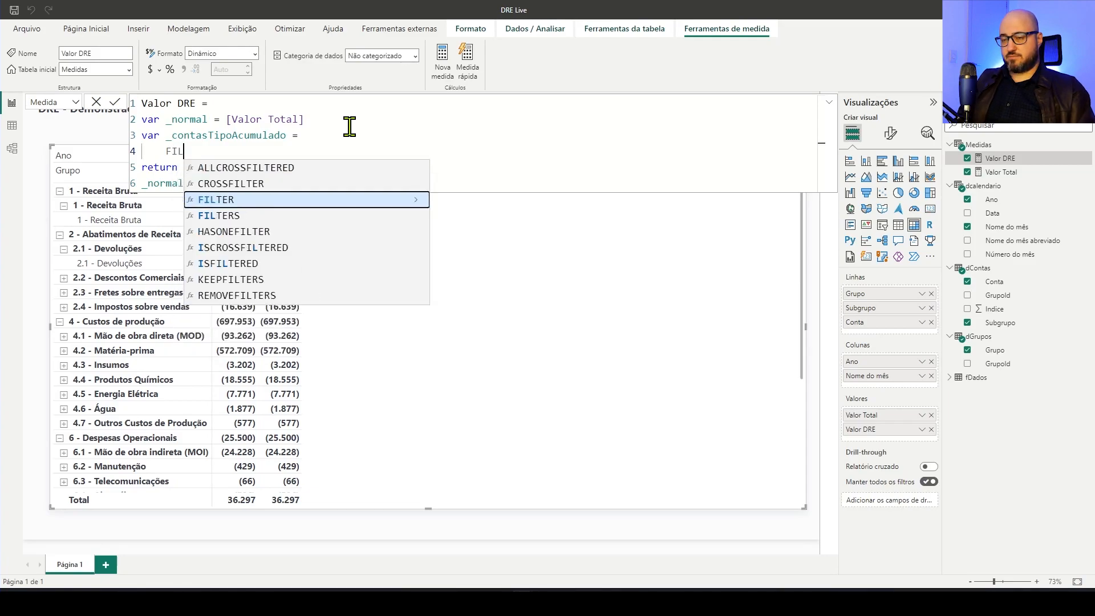
{"action": "key", "text": "Tab"}
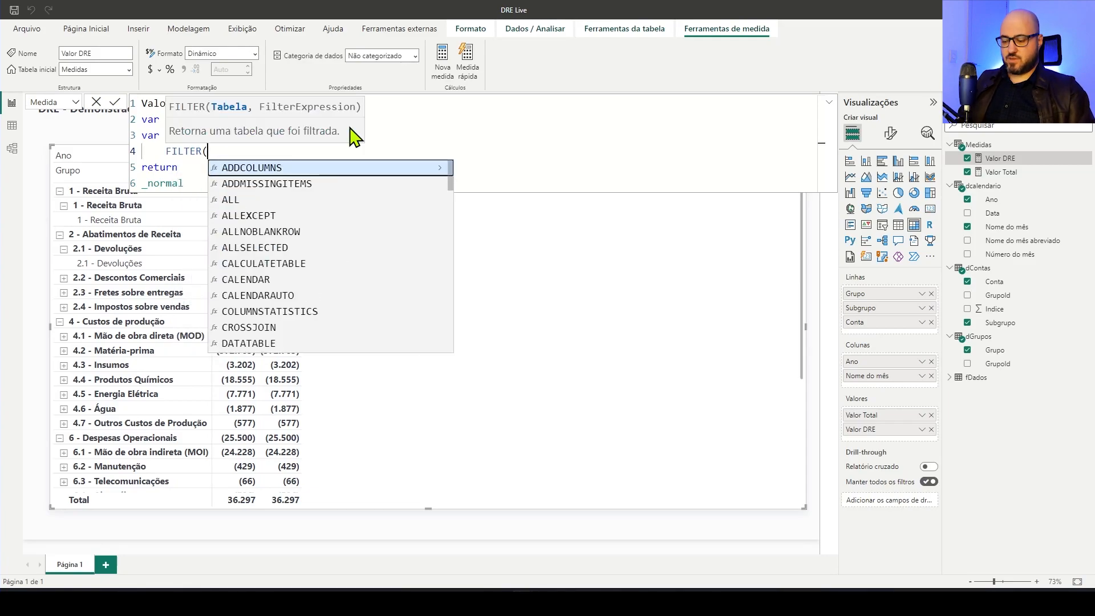
{"action": "type", "text": ")"}
{"action": "key", "text": "shift+Return"}
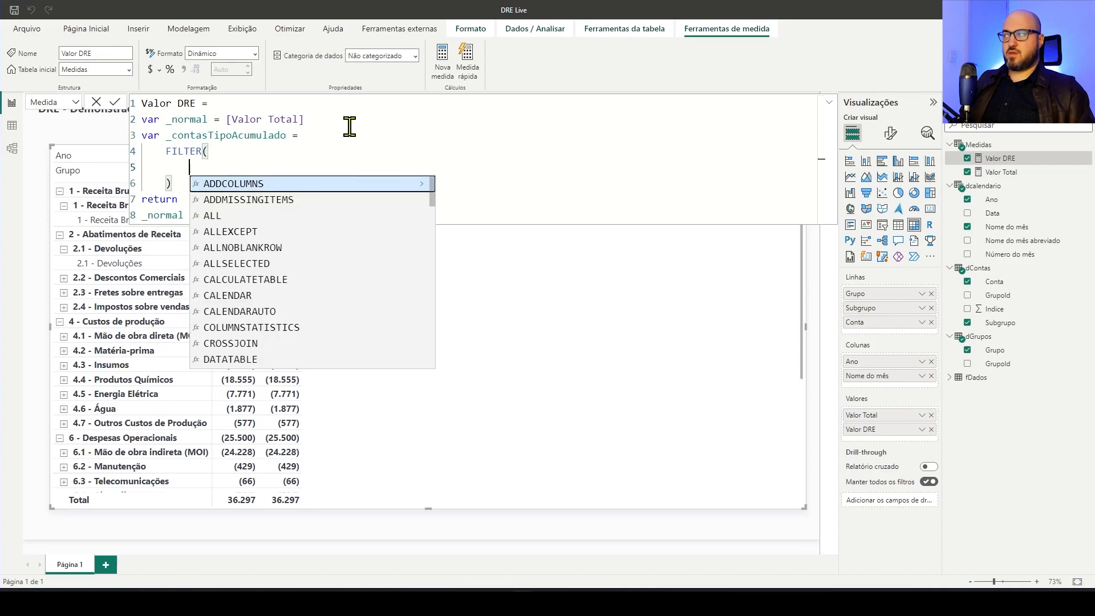
{"action": "type", "text": "all"}
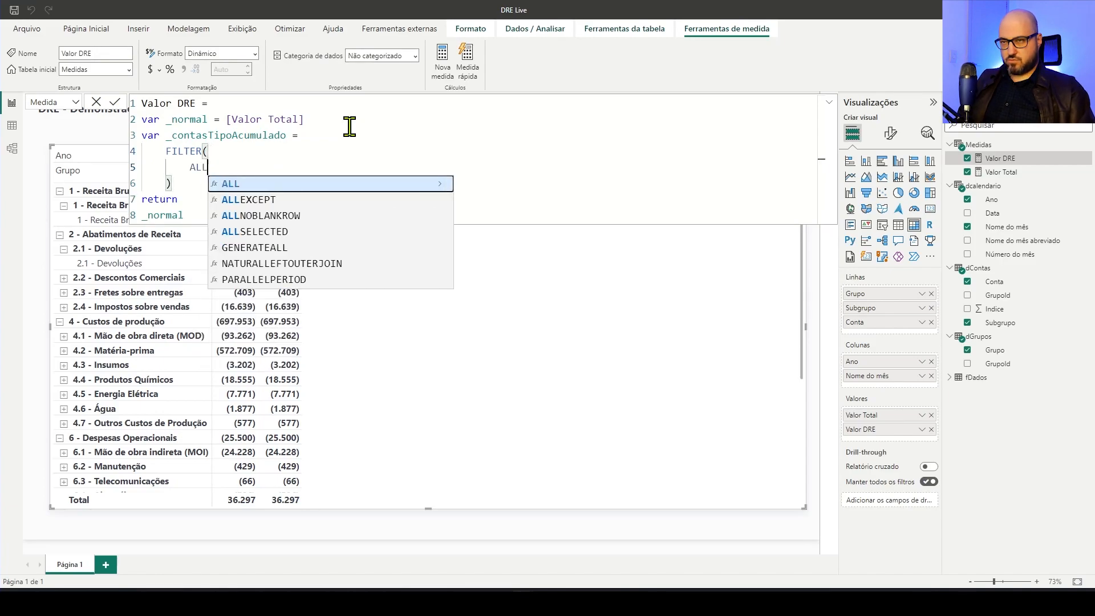
{"action": "key", "text": "Tab"}
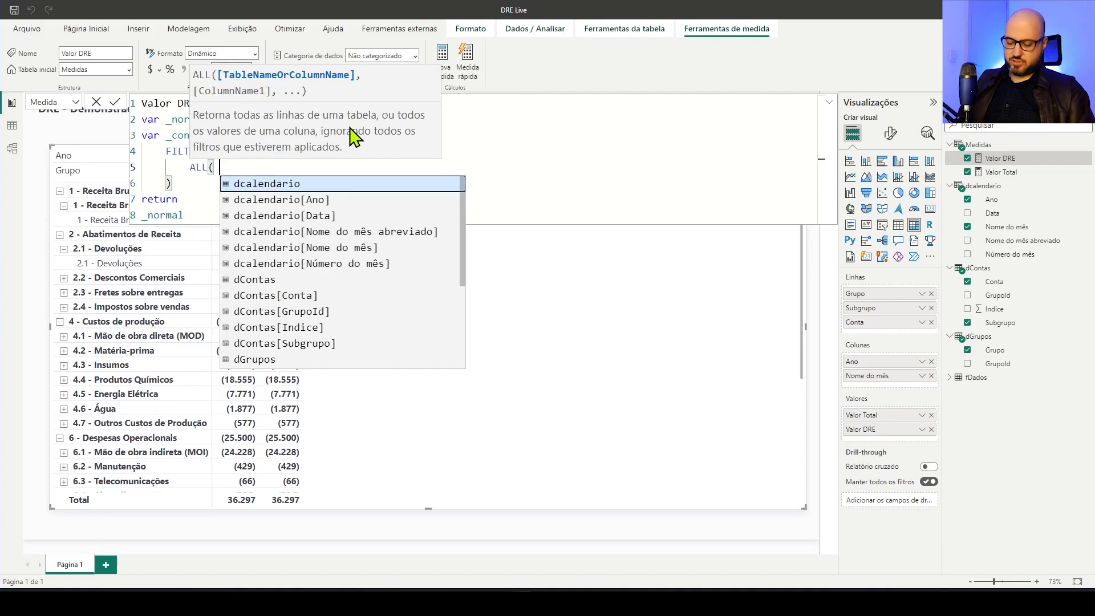
{"action": "type", "text": "dGr"}
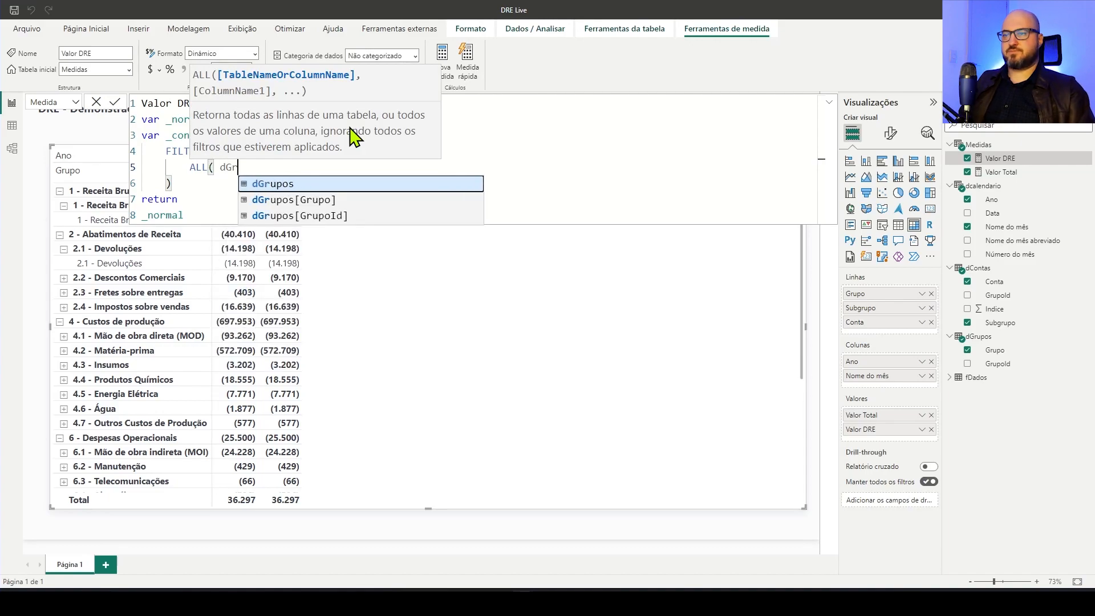
{"action": "key", "text": "Tab"}
{"action": "type", "text": "),"}
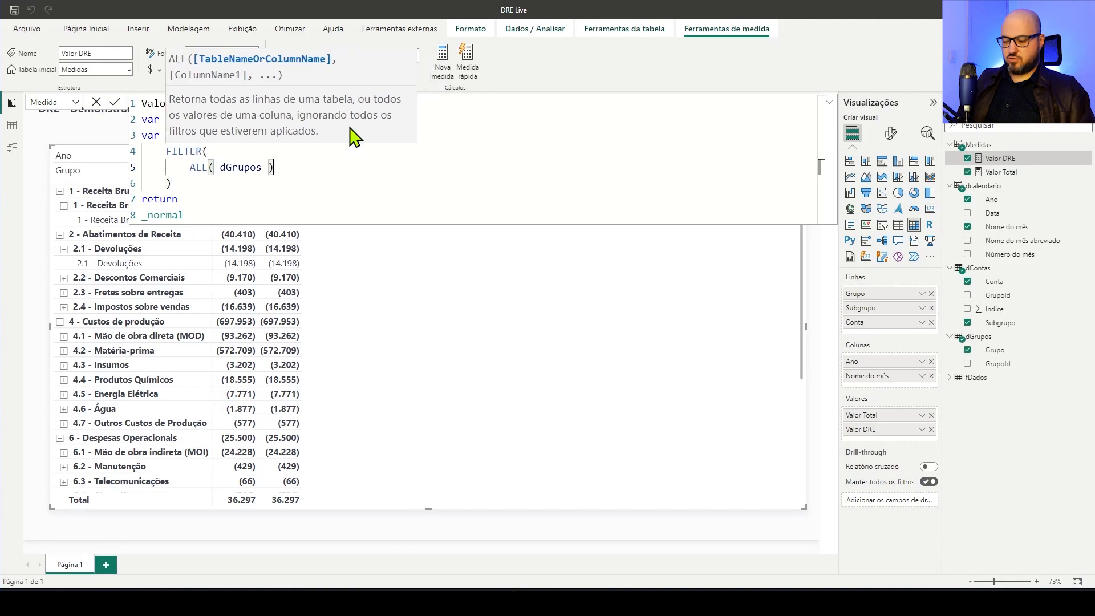
{"action": "key", "text": "shift+Return"}
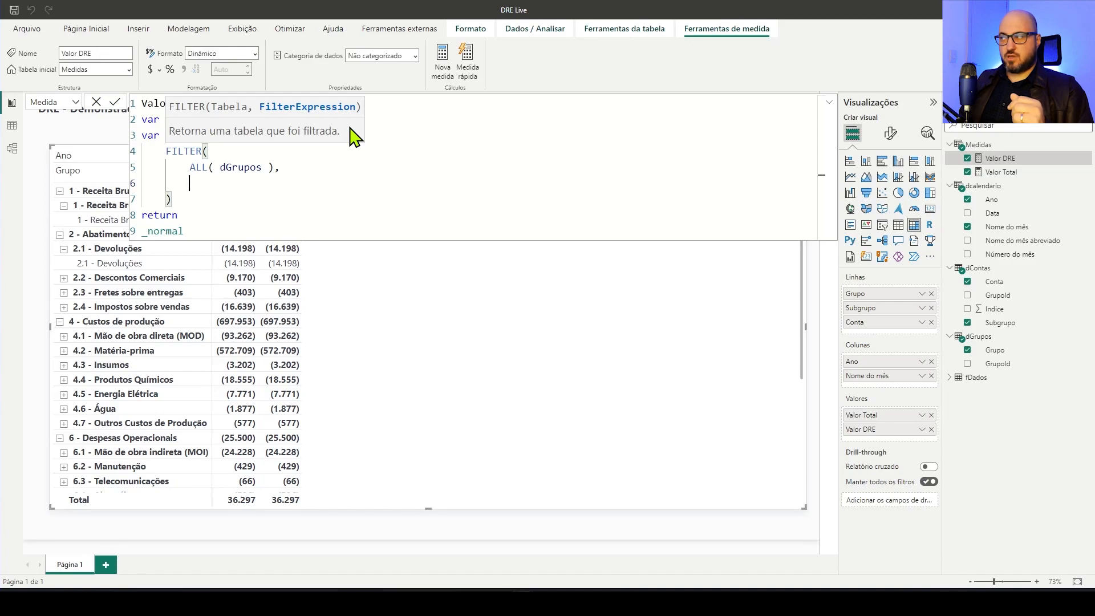
Begin the FILTER condition of _contasTipoAcumulado with NOT( dGrupos[GrupoId] )
{"action": "type", "text": "NOT"}
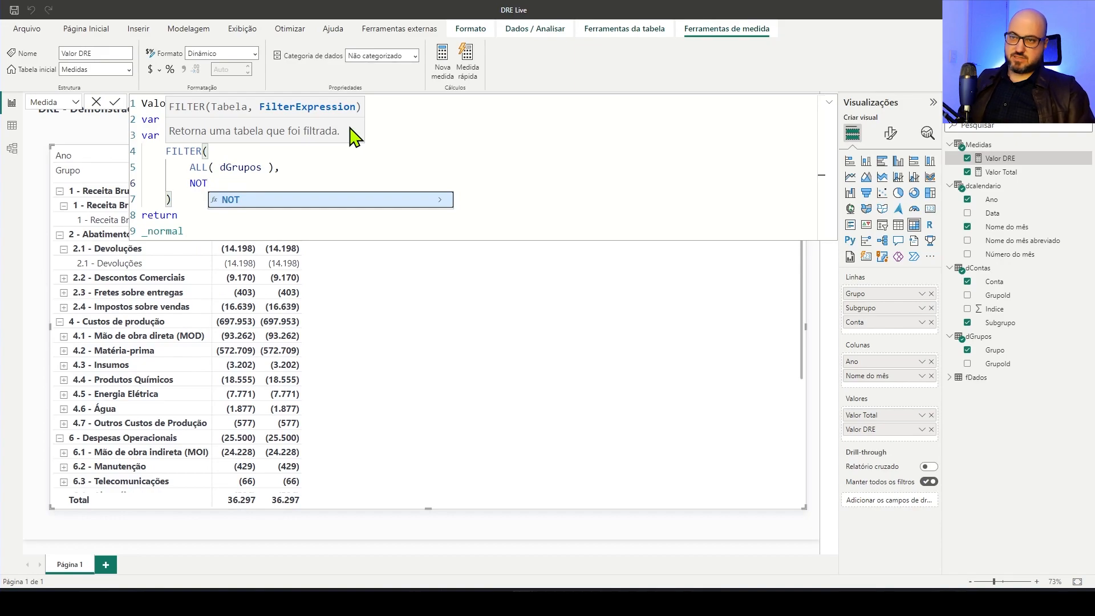
{"action": "type", "text": "("}
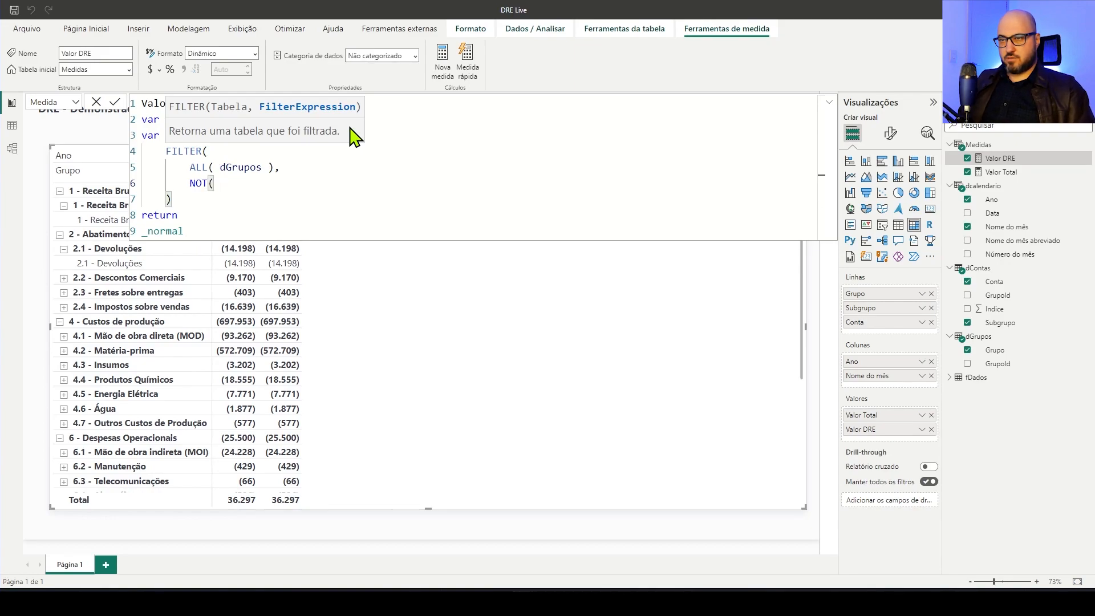
{"action": "type", "text": " dGr"}
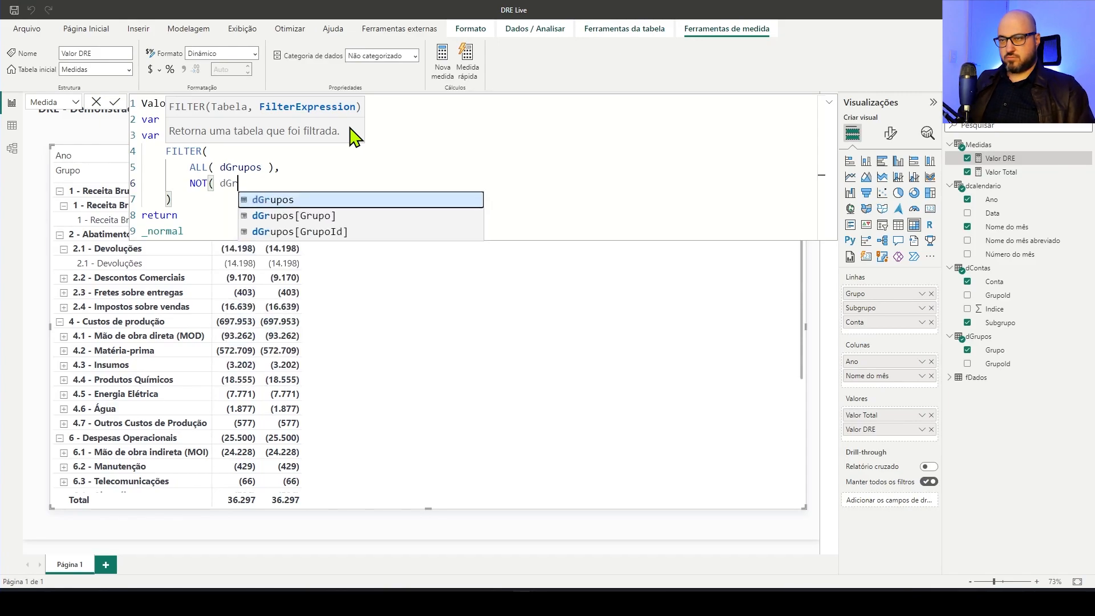
{"action": "key", "text": "Down"}
{"action": "key", "text": "Down"}
{"action": "key", "text": "Tab"}
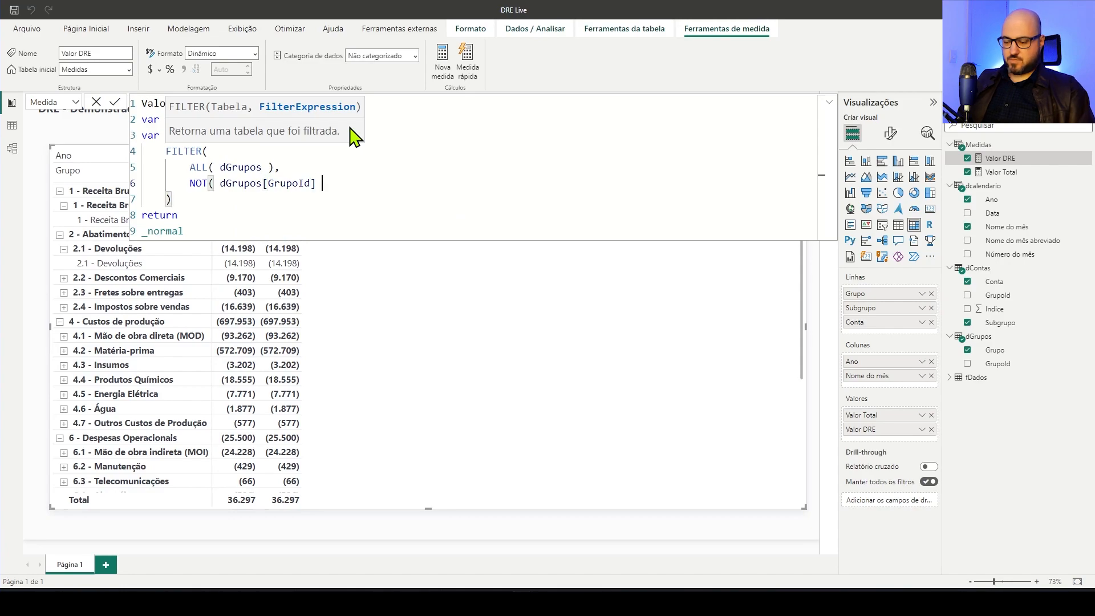
{"action": "type", "text": ")"}
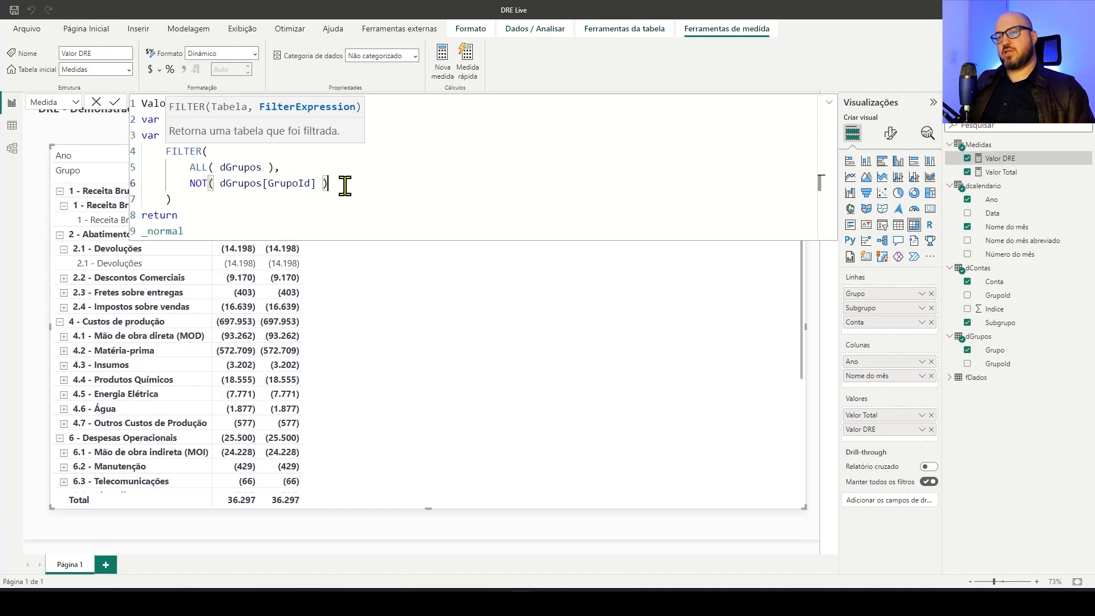
Complete the FILTER condition with IN VALUES ( dContas[GrupoId] ), so it keeps only groups that have no accounts
{"action": "type", "text": "IN "}
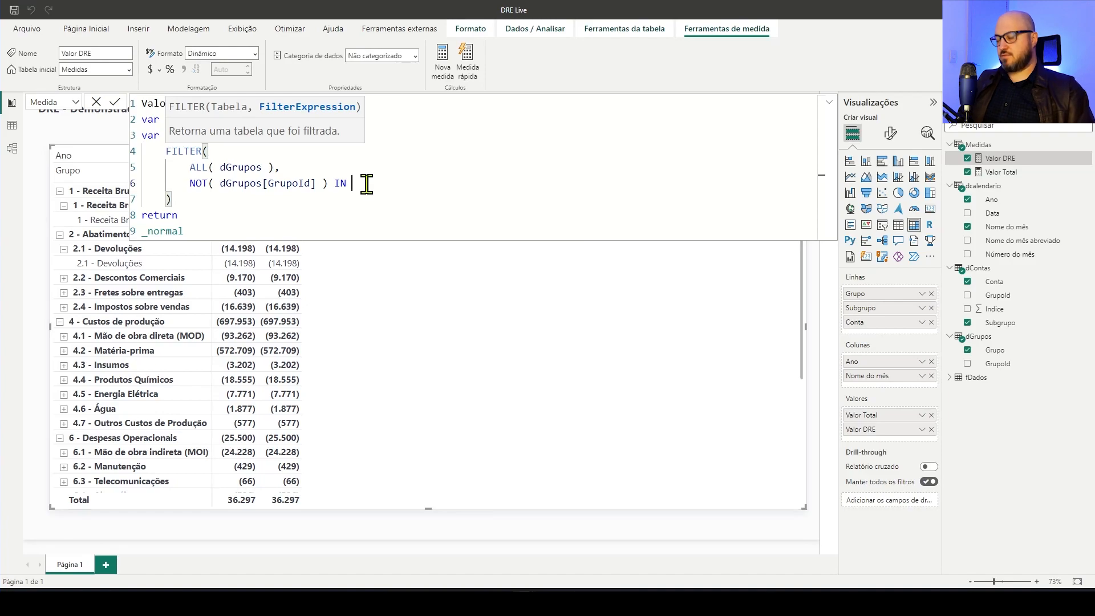
{"action": "type", "text": "VALUES ("}
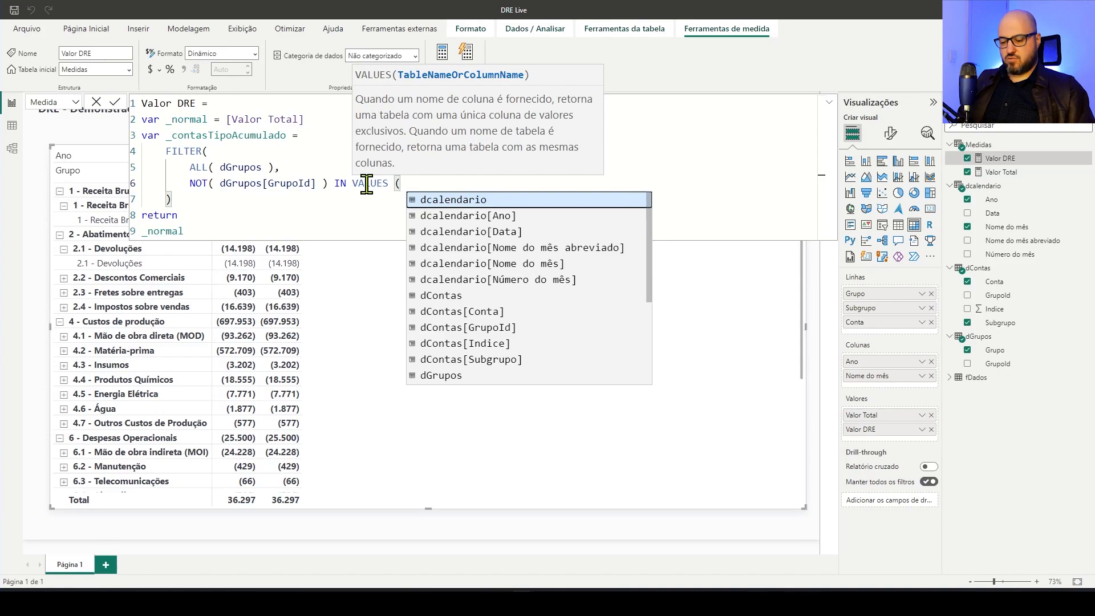
{"action": "type", "text": " dCo"}
{"action": "key", "text": "Down"}
{"action": "key", "text": "Down"}
{"action": "key", "text": "Tab"}
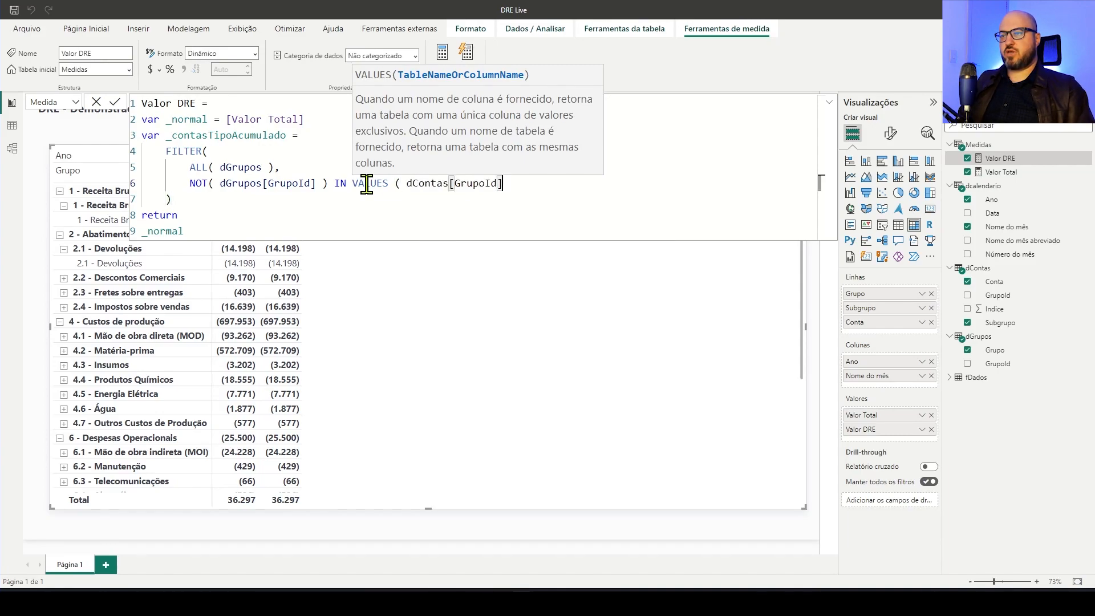
{"action": "type", "text": ")"}
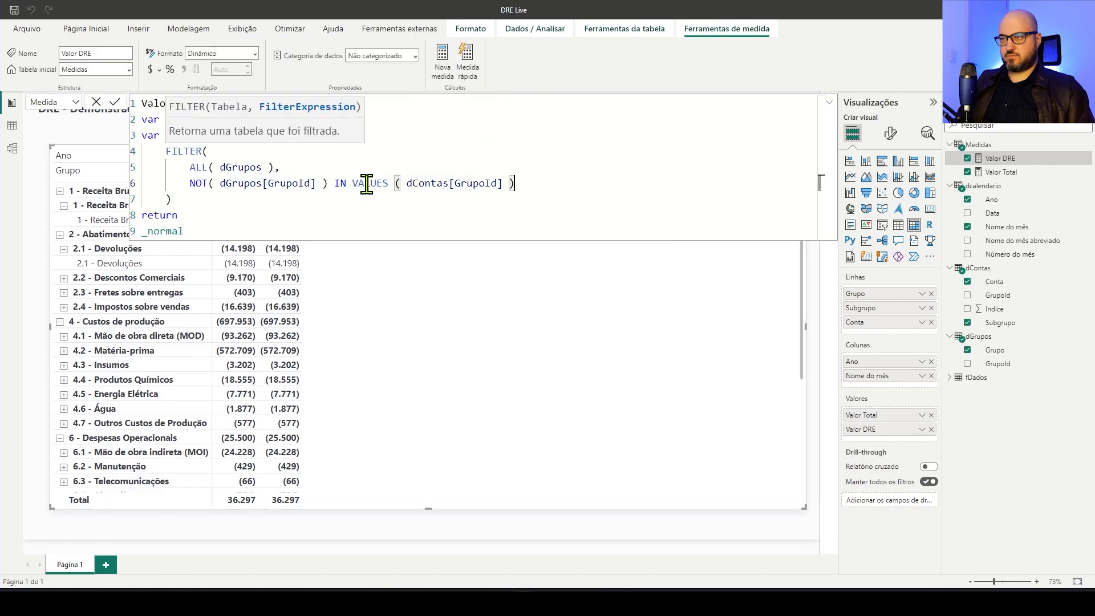
{"action": "key", "text": "Down"}
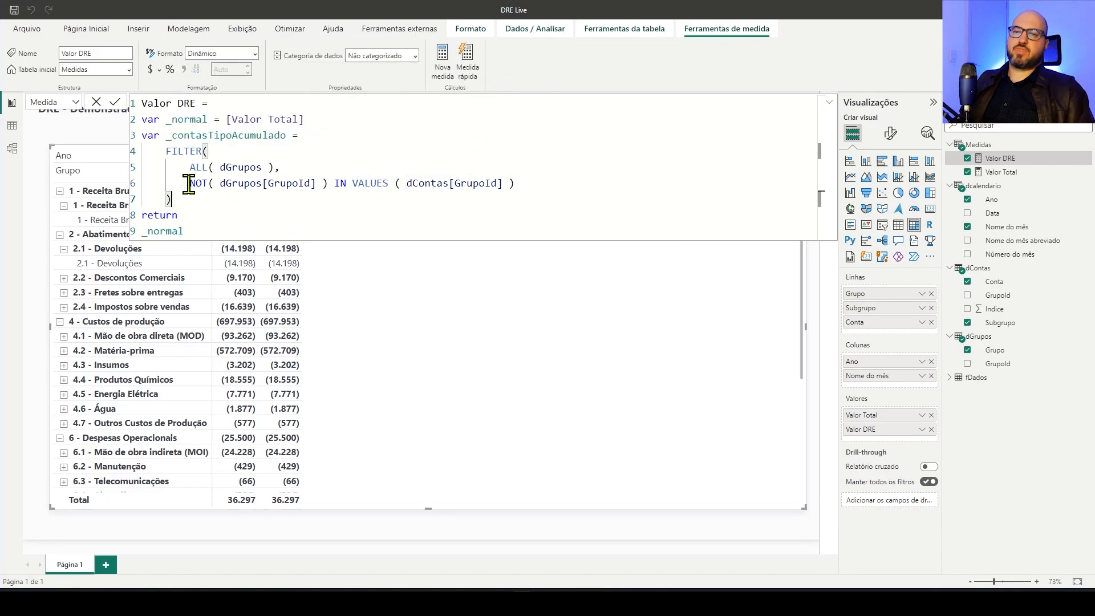
Copy the _contasTipoAcumulado definition into a new calculated table and view its rows in the table view
{"action": "mouse_move", "coordinate": [199, 194]}
{"action": "left_mouse_down"}
{"action": "mouse_move", "coordinate": [171, 152]}
{"action": "mouse_move", "coordinate": [183, 201]}
{"action": "left_mouse_up"}
{"action": "left_click", "coordinate": [170, 152]}
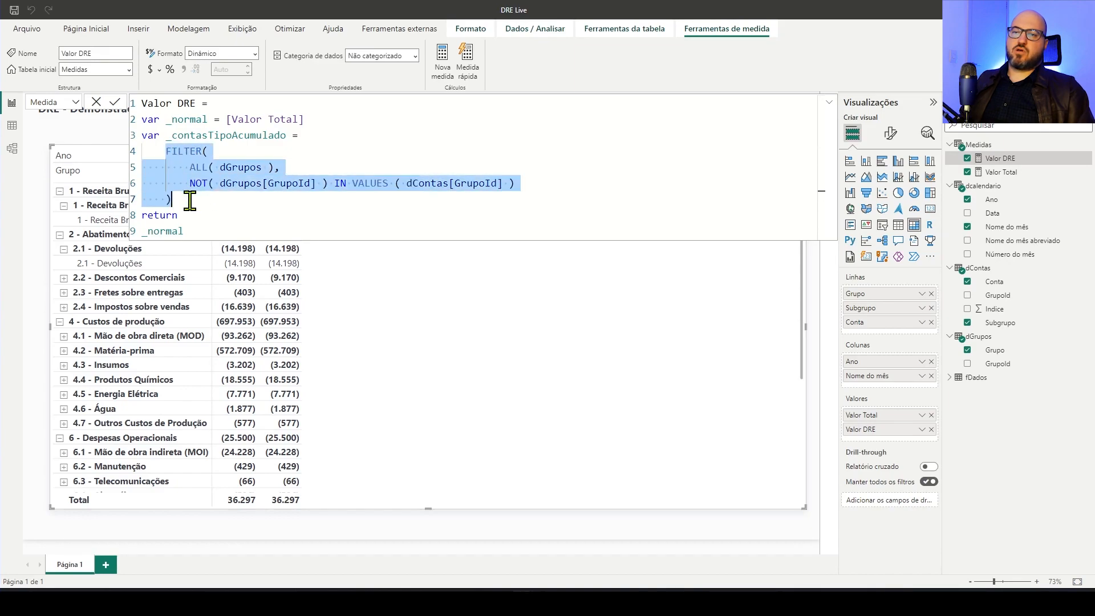
{"action": "left_click_drag", "start_coordinate": [165, 136], "coordinate": [202, 199]}
{"action": "type", "text": "c"}
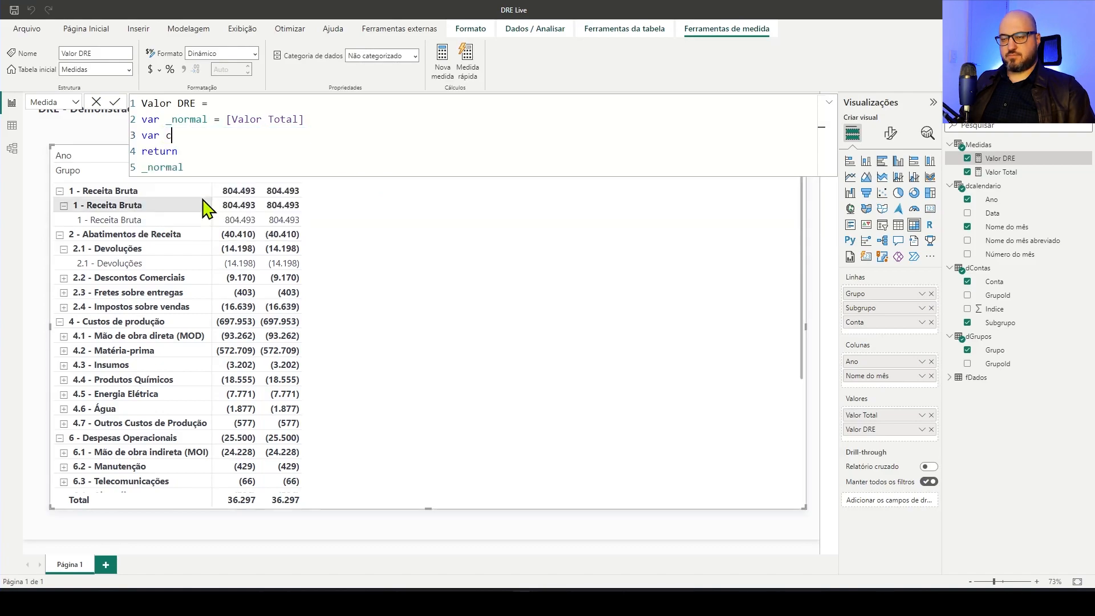
{"action": "key", "text": "ctrl+z"}
{"action": "key", "text": "ctrl+c"}
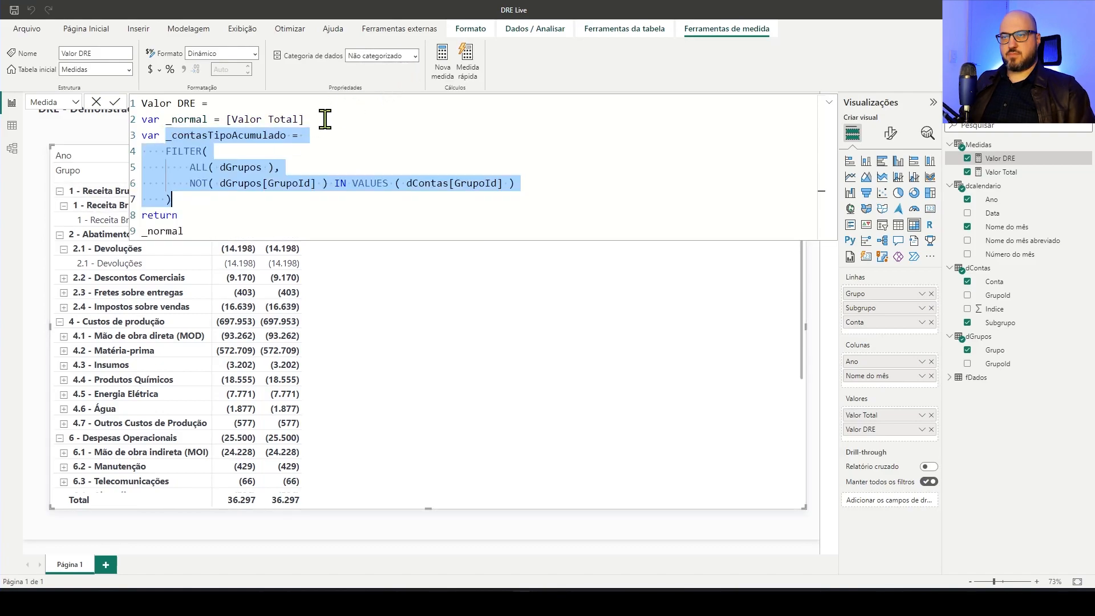
{"action": "left_click", "coordinate": [352, 136]}
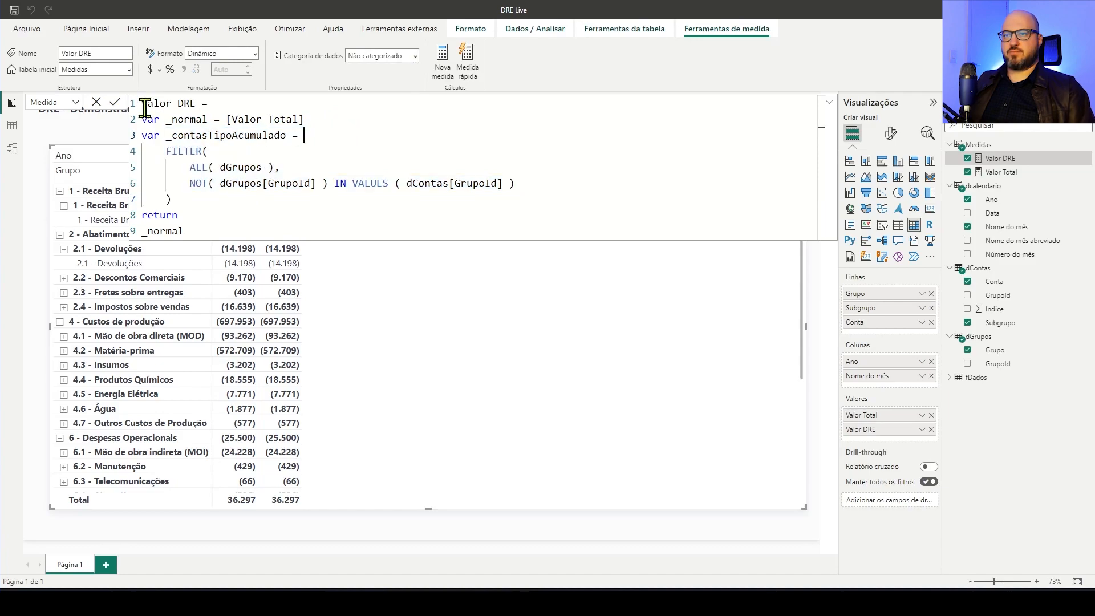
{"action": "left_click", "coordinate": [190, 29]}
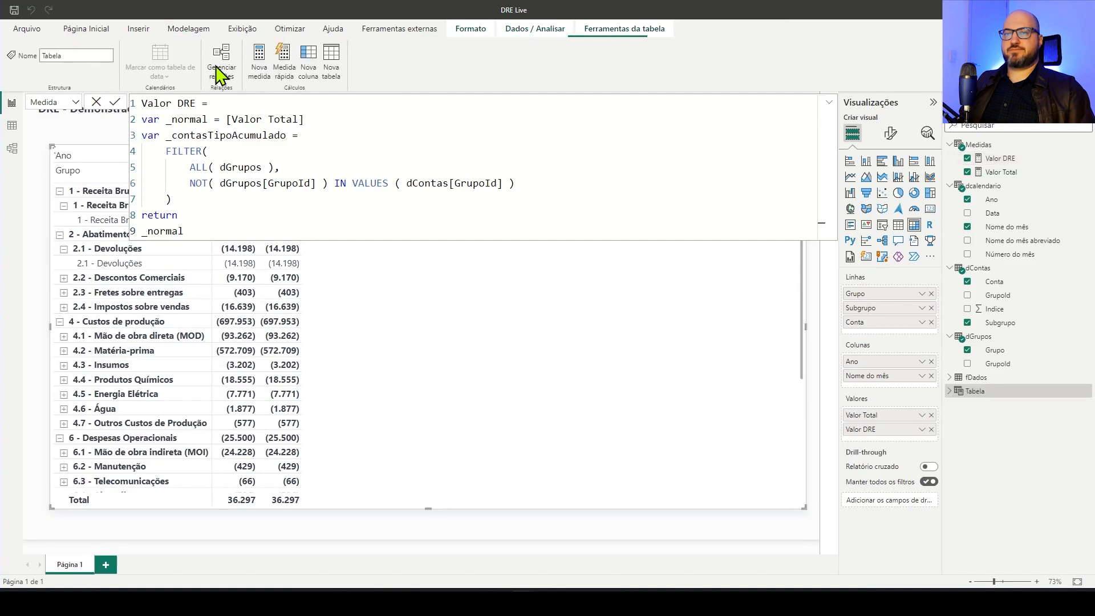
{"action": "key", "text": "ctrl+v"}
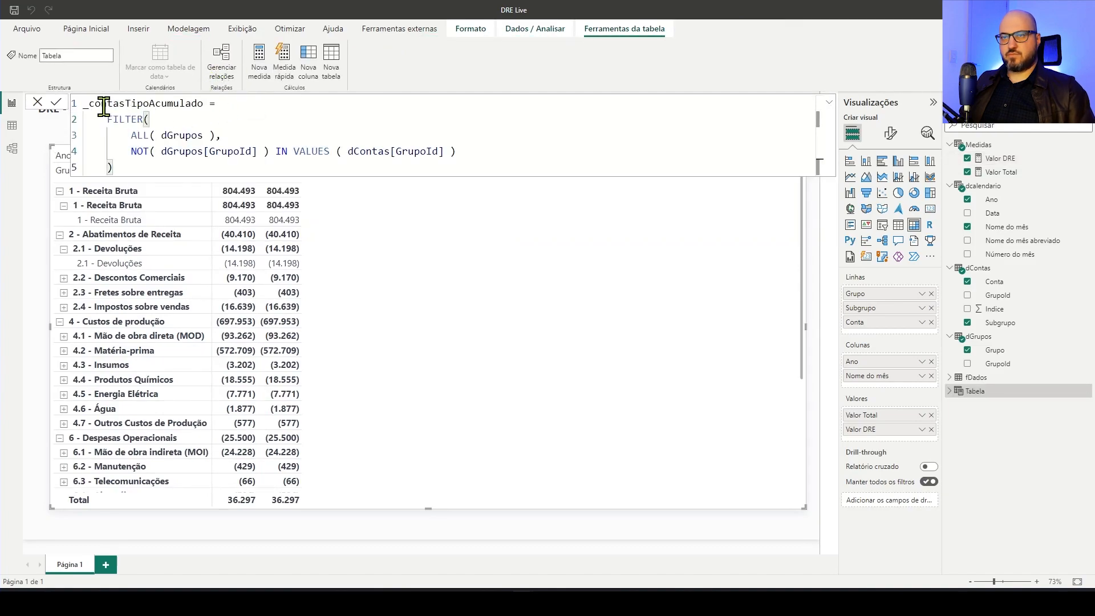
{"action": "left_click", "coordinate": [56, 103]}
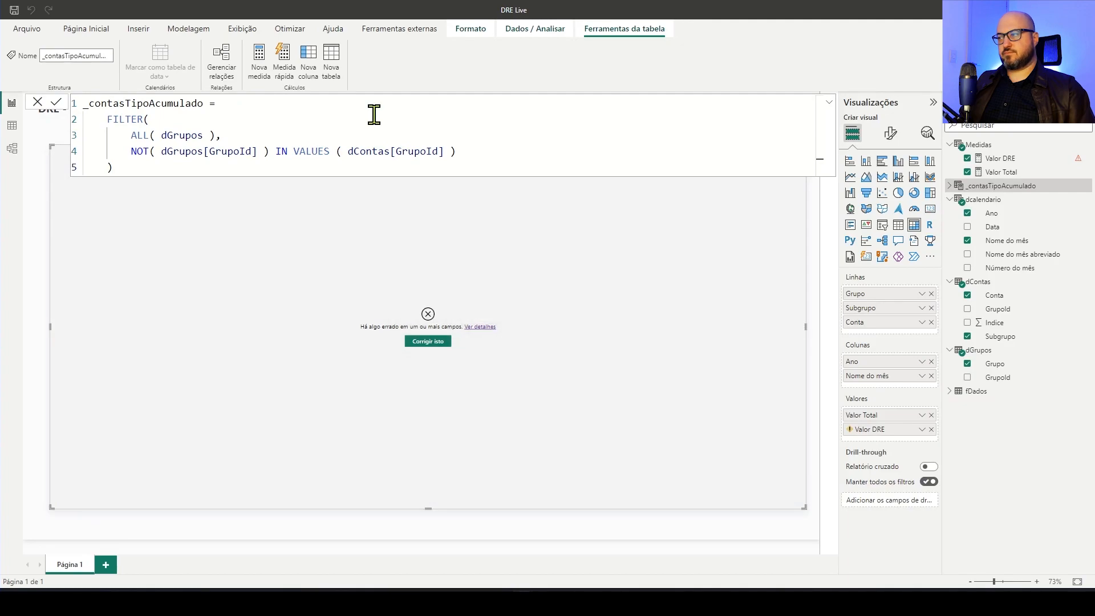
{"action": "left_click", "coordinate": [12, 127]}
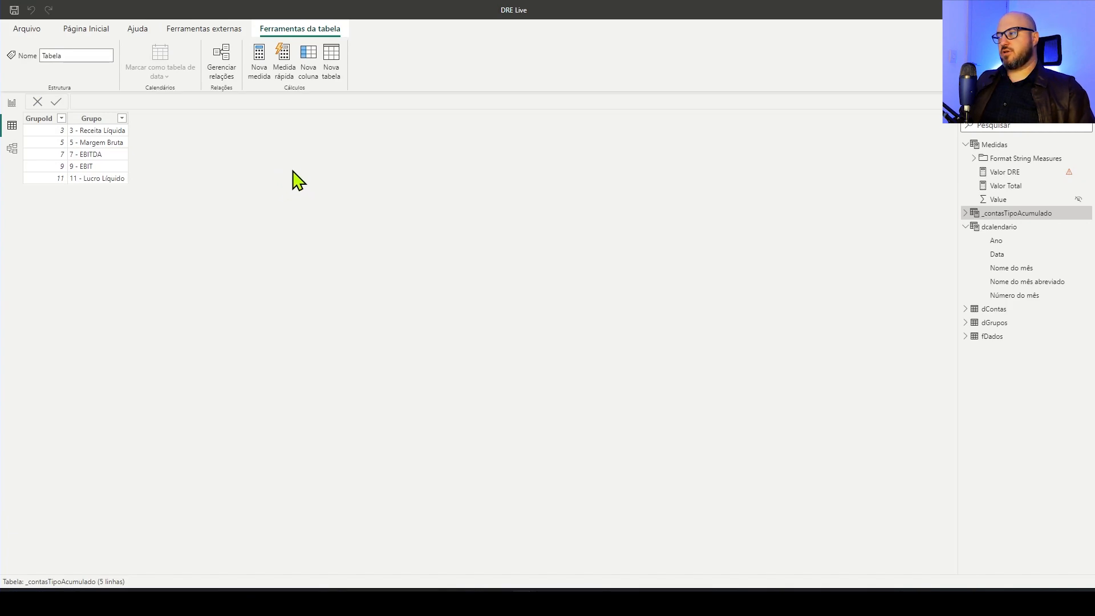
Delete the _contasTipoAcumulado table from the model
{"action": "right_click", "coordinate": [989, 215]}
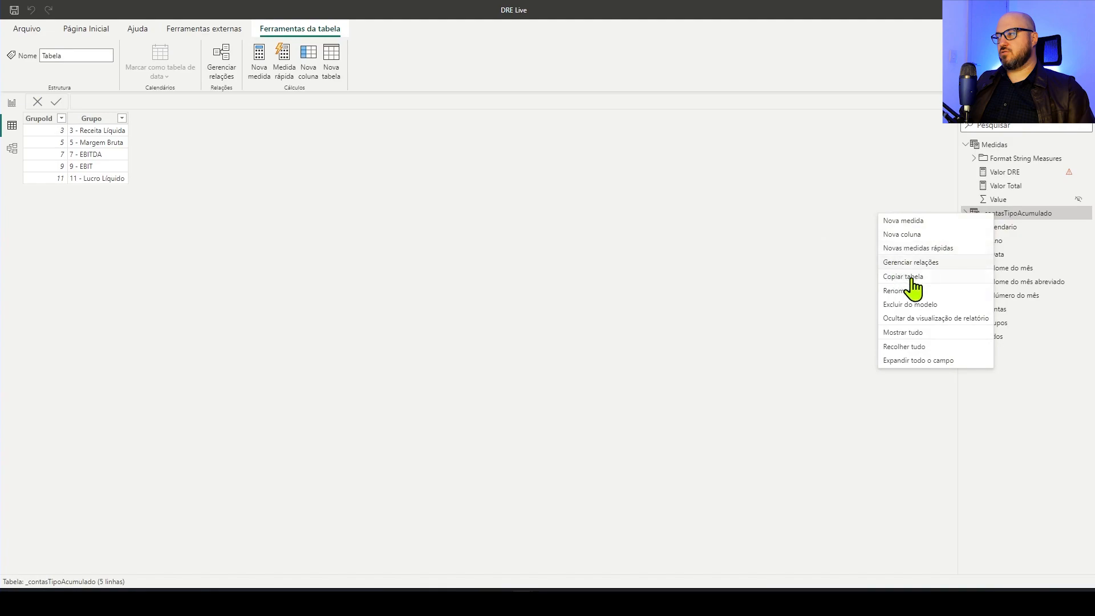
{"action": "left_click", "coordinate": [912, 304]}
{"action": "left_click", "coordinate": [604, 323]}
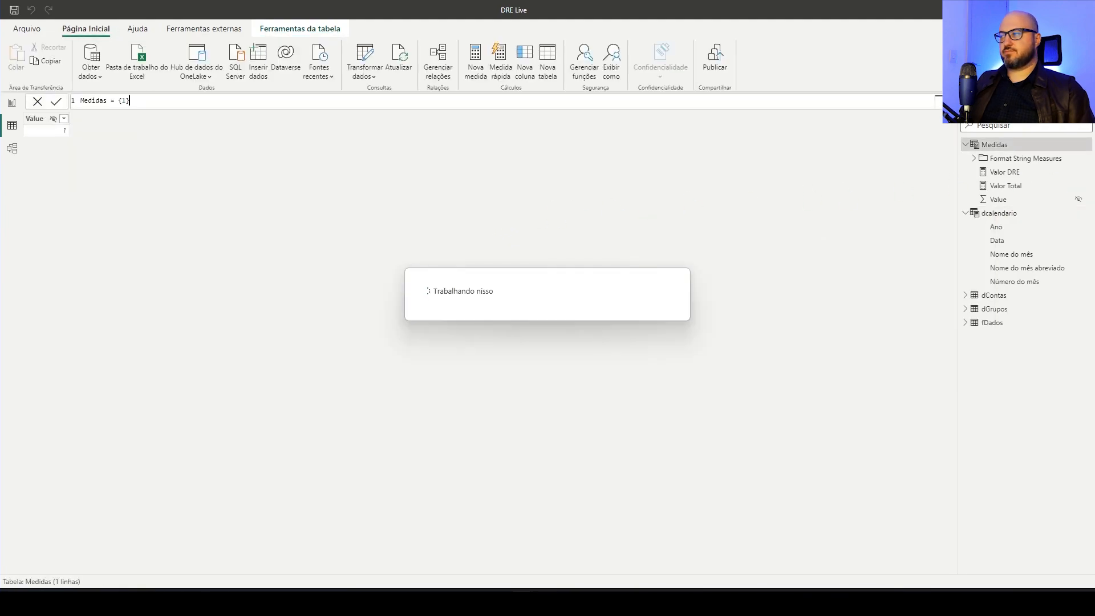
Reopen the Valor DRE formula in the report view, commit it with a space before each opening parenthesis, and collapse the formula editor
{"action": "left_click", "coordinate": [1013, 173]}
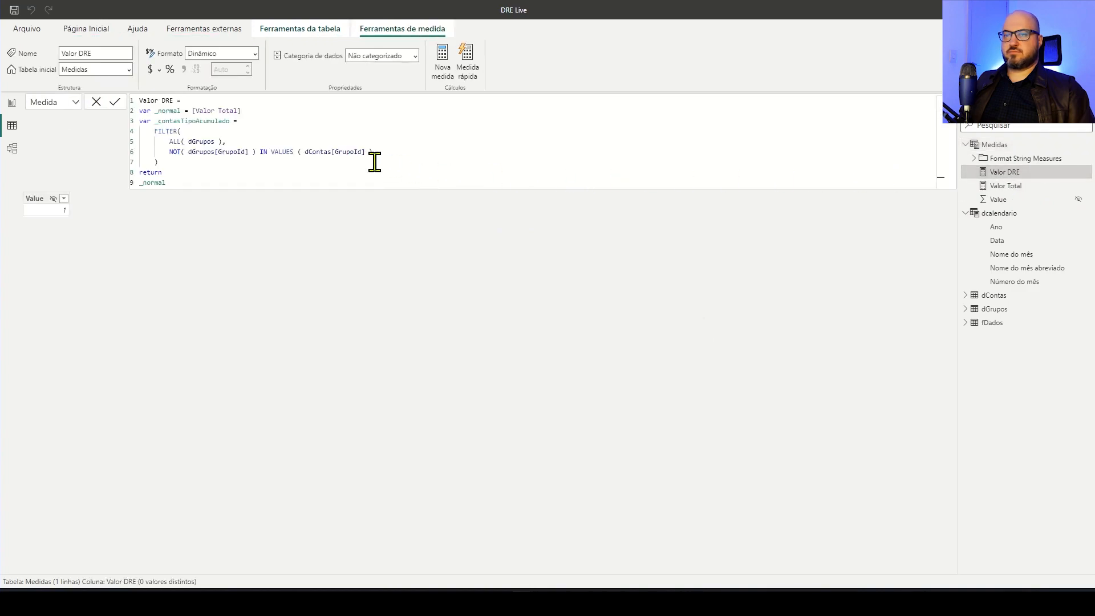
{"action": "left_click", "coordinate": [11, 103]}
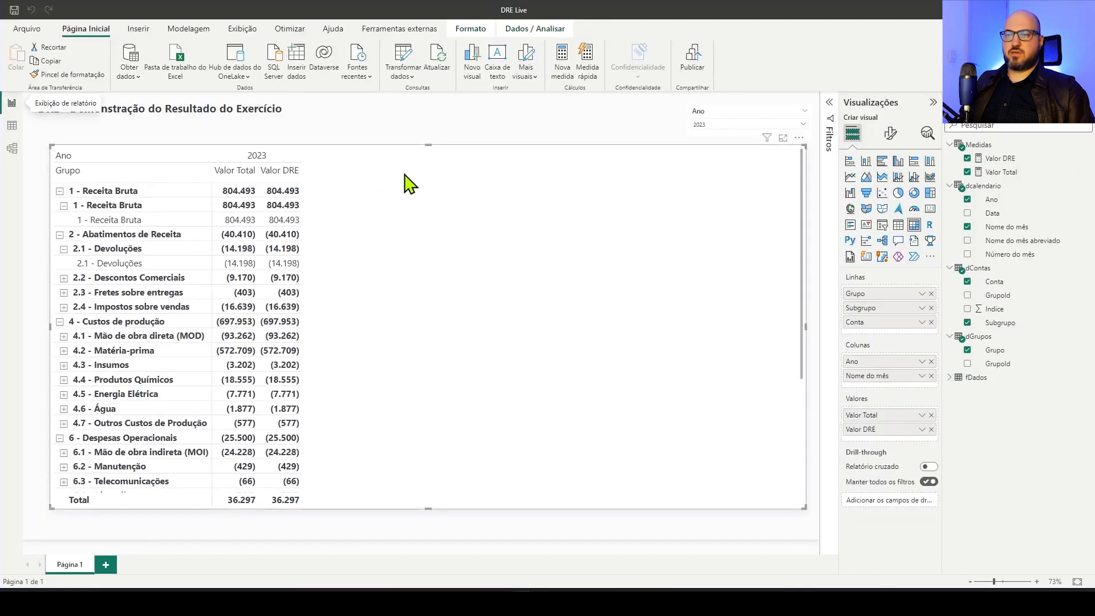
{"action": "left_click", "coordinate": [1007, 159]}
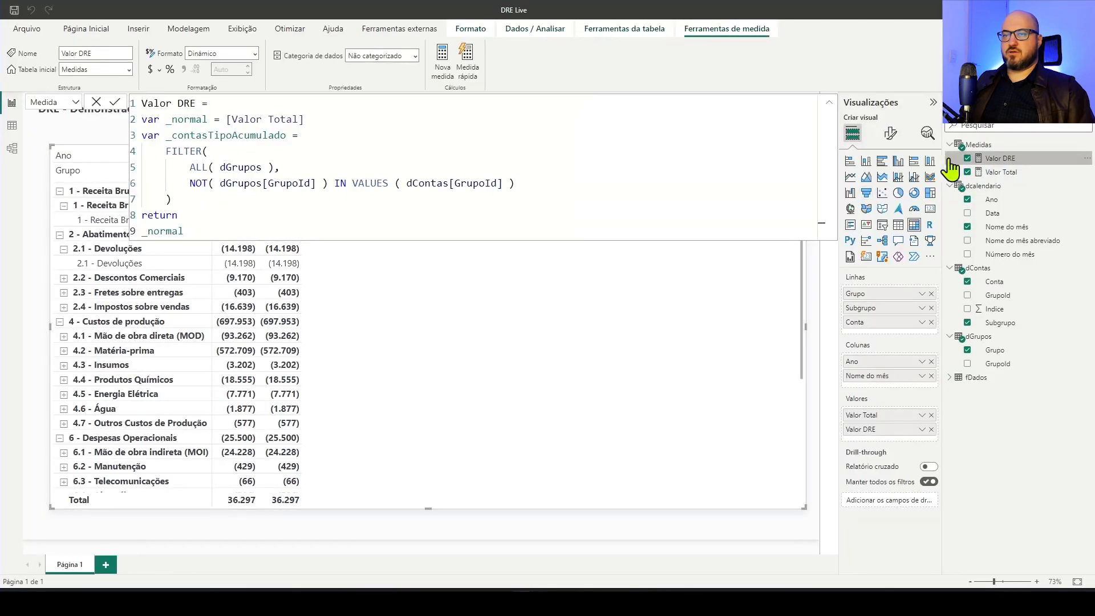
{"action": "left_click", "coordinate": [382, 147]}
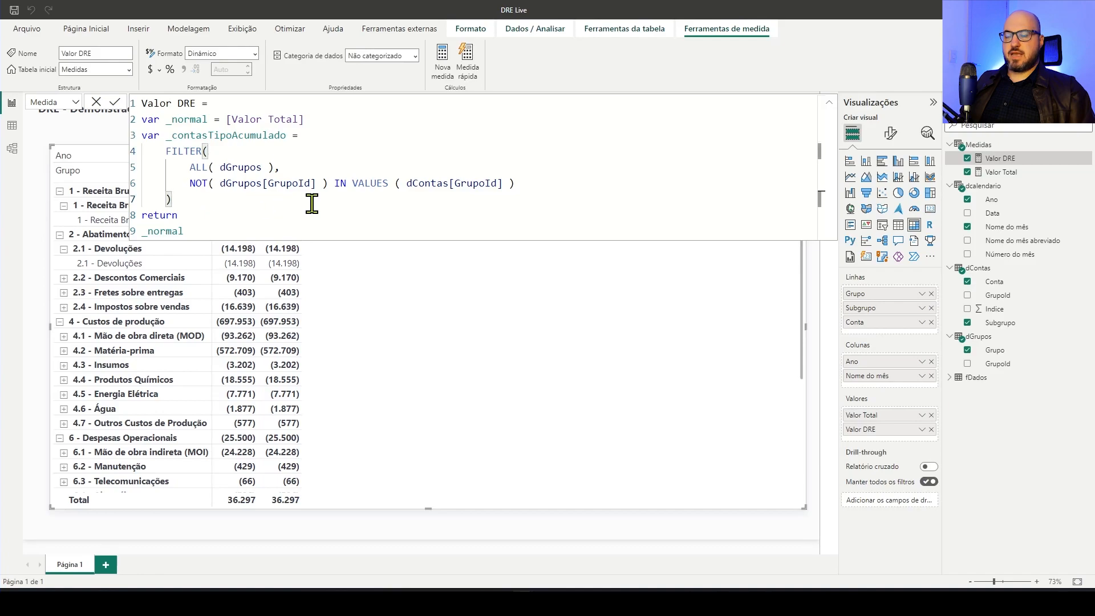
{"action": "key", "text": "Return"}
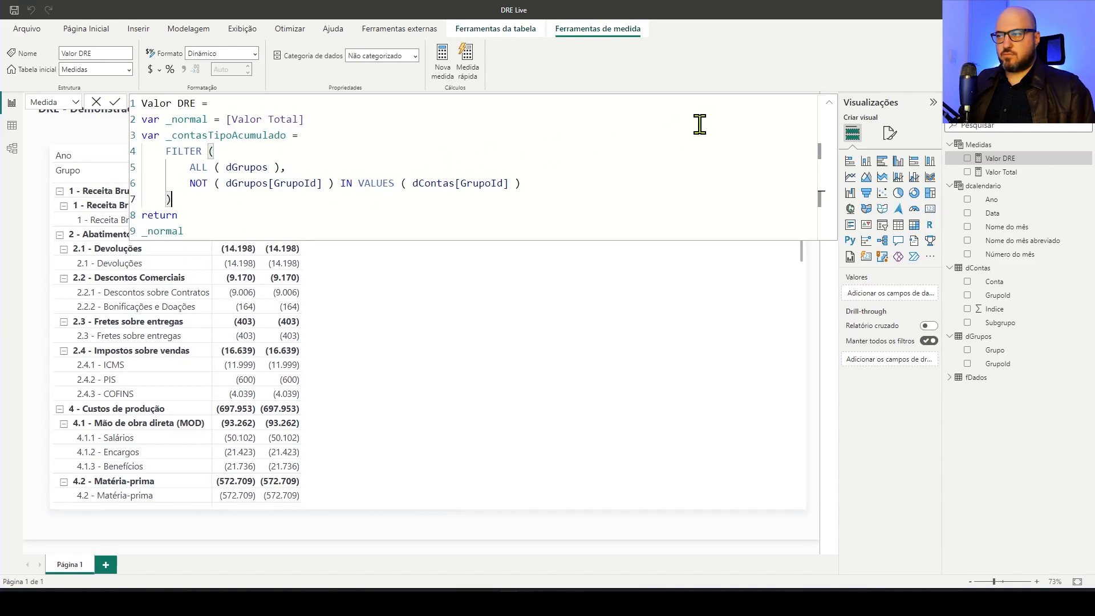
{"action": "left_click", "coordinate": [829, 103]}
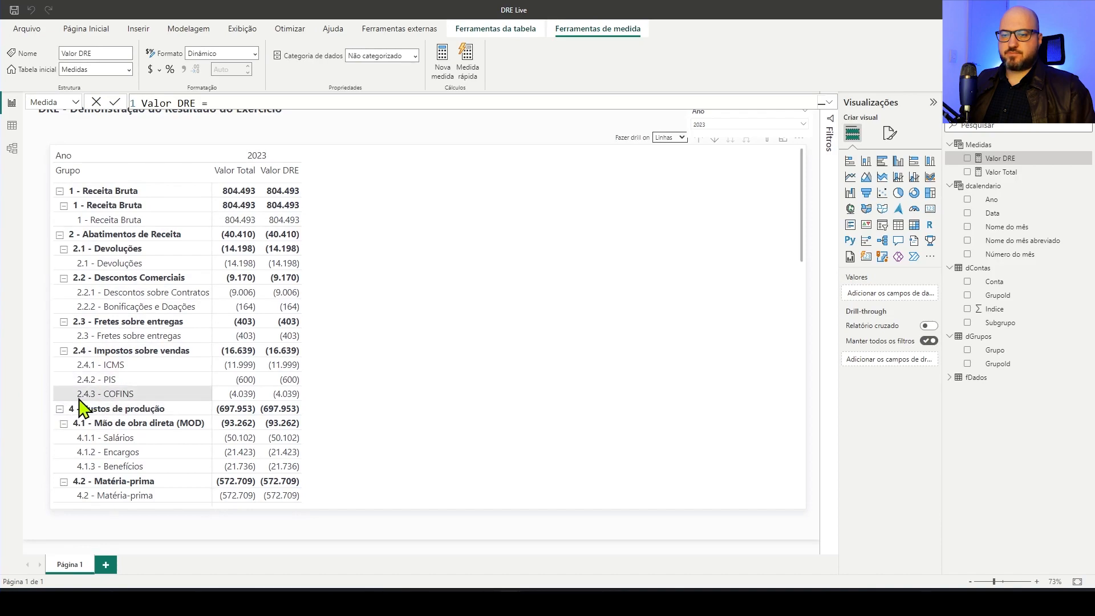
Review the rows of dGrupos in the table view and compare them with the groups listed in the report's matrix
{"action": "left_click", "coordinate": [12, 126]}
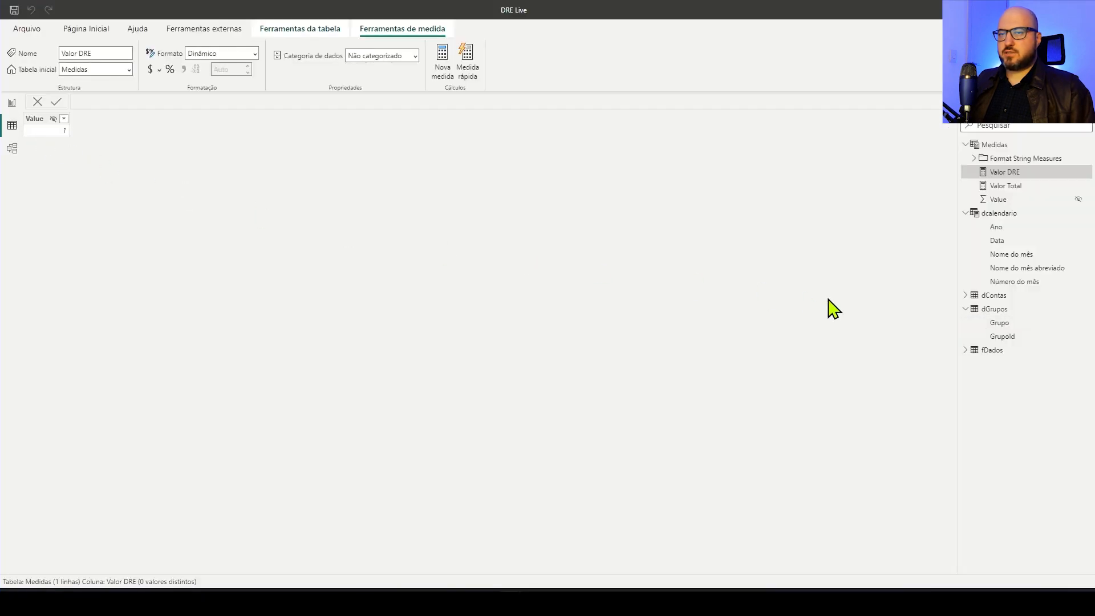
{"action": "left_click", "coordinate": [1008, 311]}
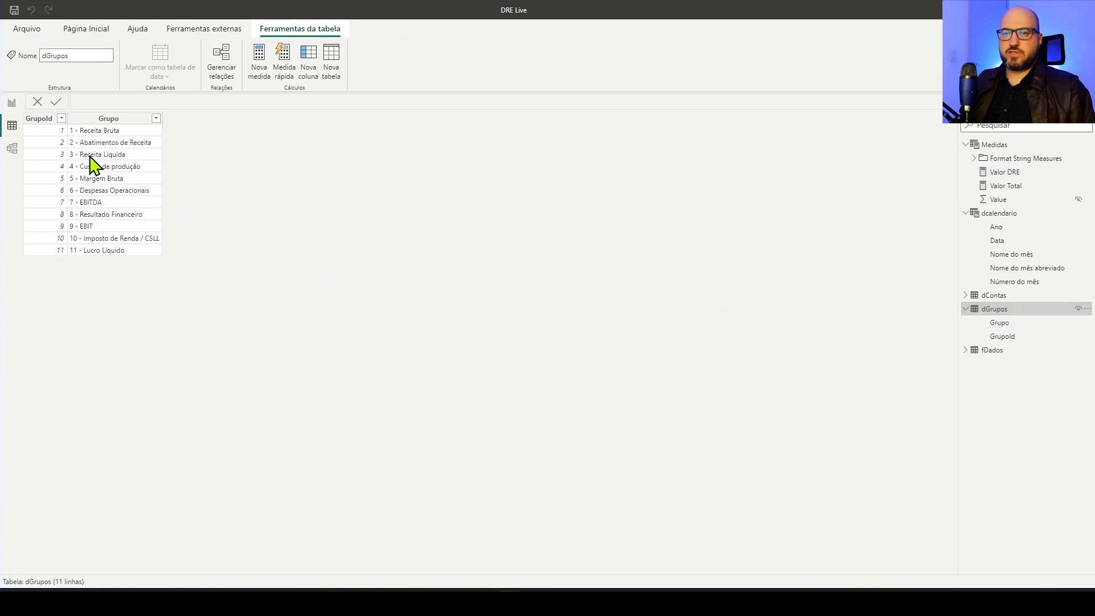
{"action": "left_click", "coordinate": [12, 102]}
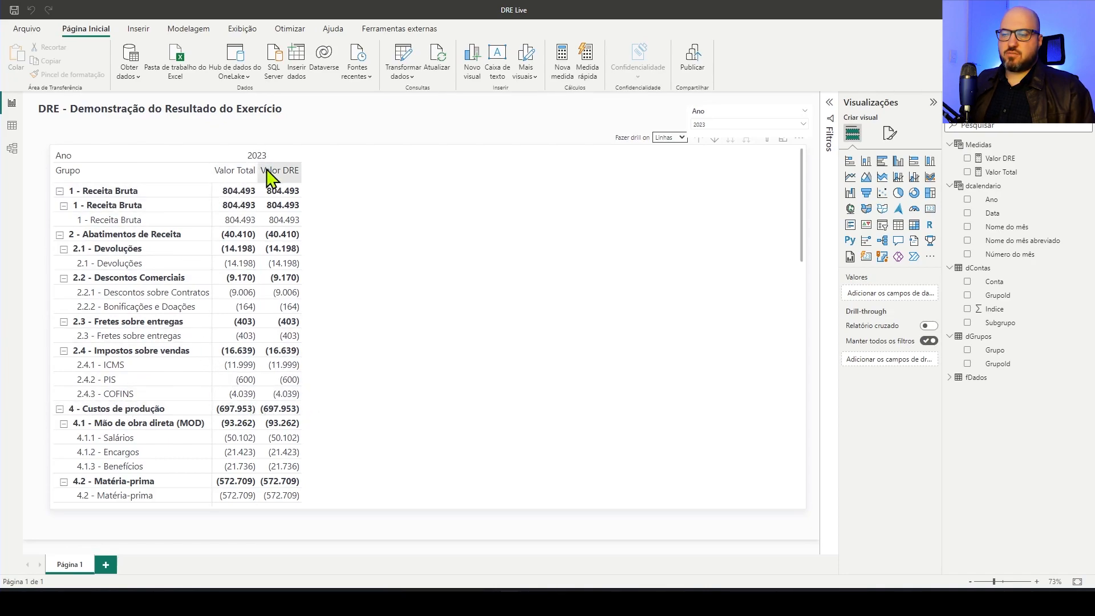
{"action": "scroll", "coordinate": [190, 378], "scroll_direction": "down", "scroll_amount": 6}
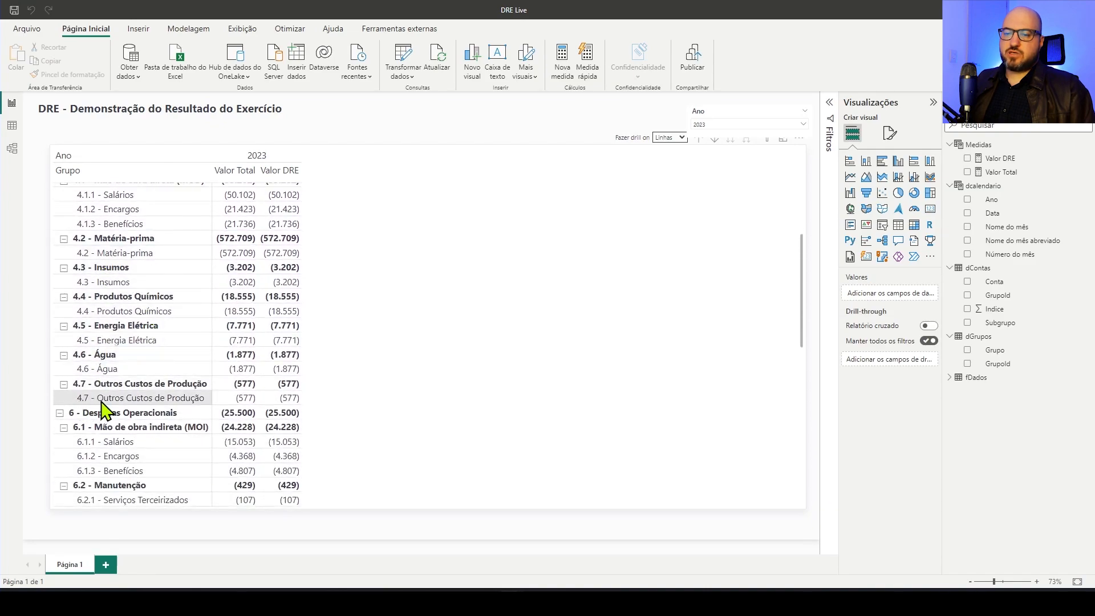
{"action": "scroll", "coordinate": [105, 399], "scroll_direction": "up", "scroll_amount": 3}
{"action": "scroll", "coordinate": [137, 376], "scroll_direction": "down", "scroll_amount": 4}
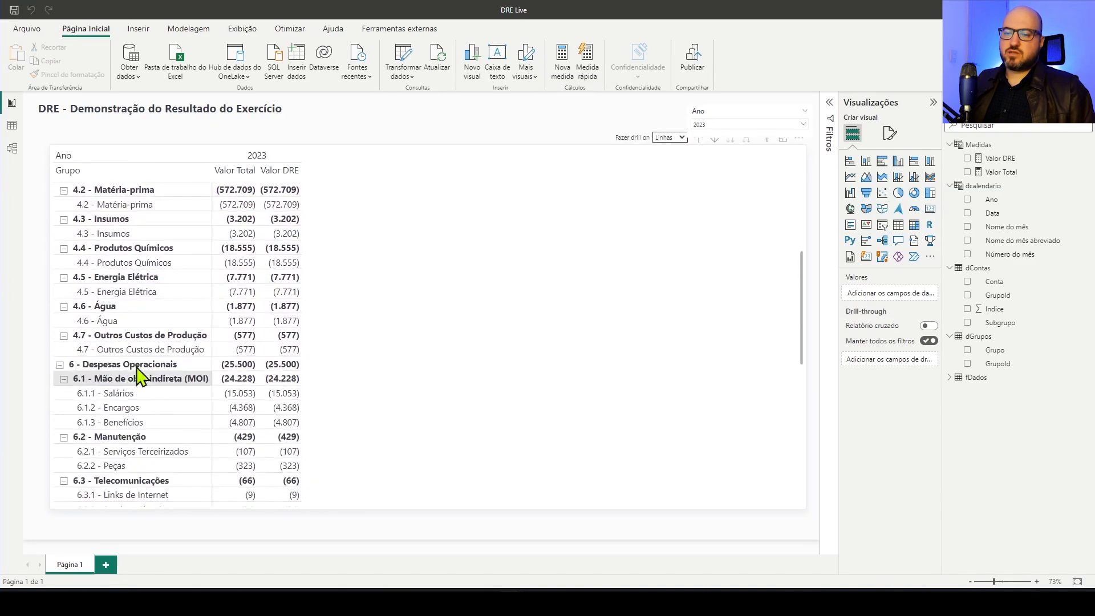
{"action": "scroll", "coordinate": [335, 365], "scroll_direction": "up", "scroll_amount": 6}
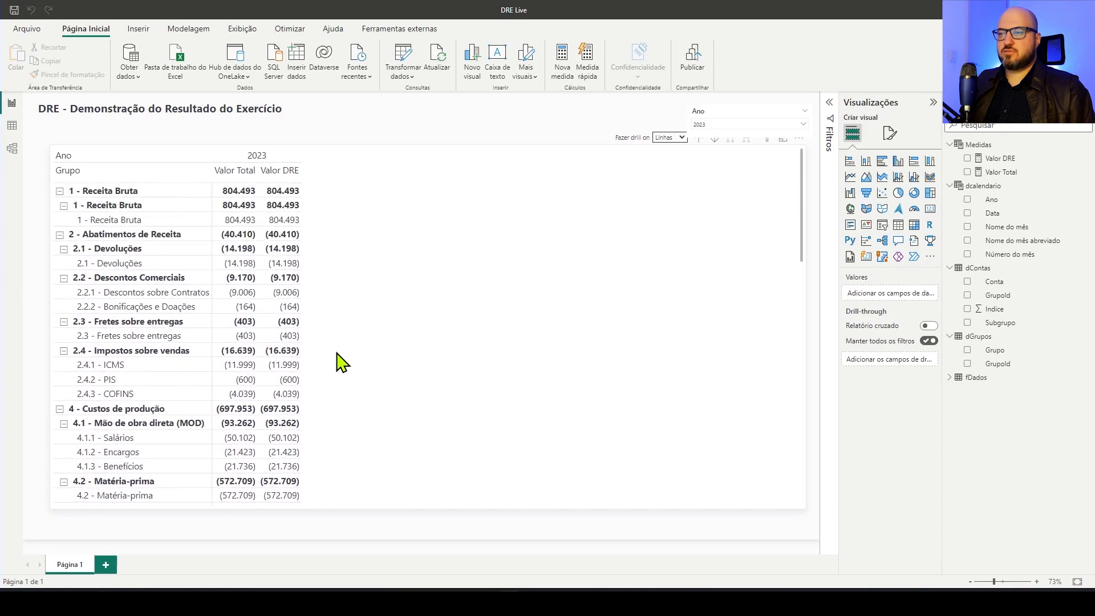
In the Valor DRE formula, add an _acumulado variable before the return that starts a CALCULATE of [Valor Total]
{"action": "left_click", "coordinate": [1001, 159]}
{"action": "left_click", "coordinate": [410, 205]}
{"action": "key", "text": "shift+Return"}
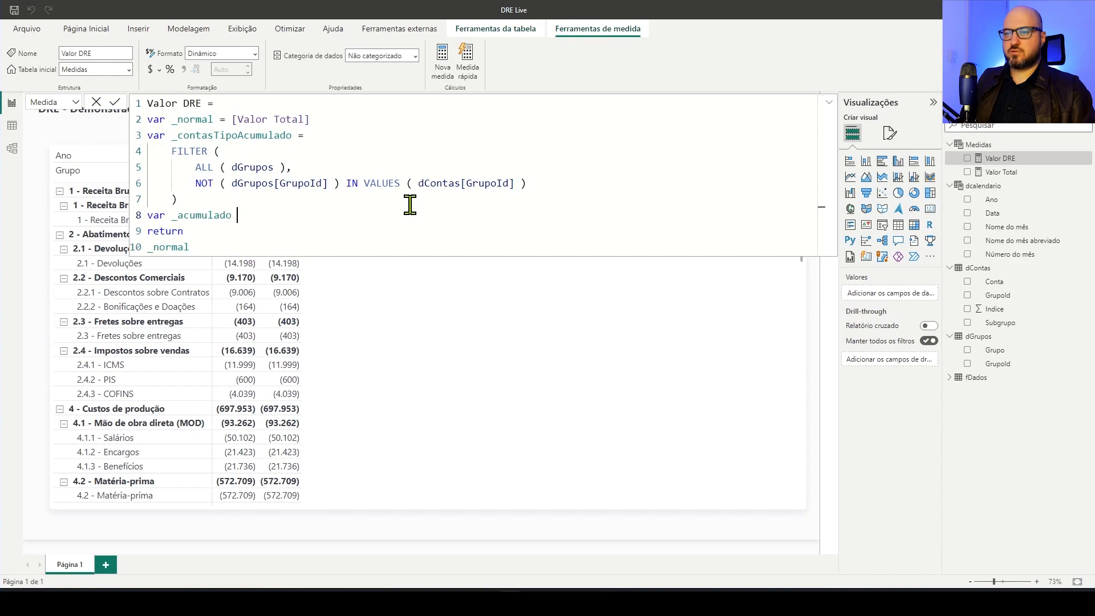
{"action": "key", "text": "shift+Return"}
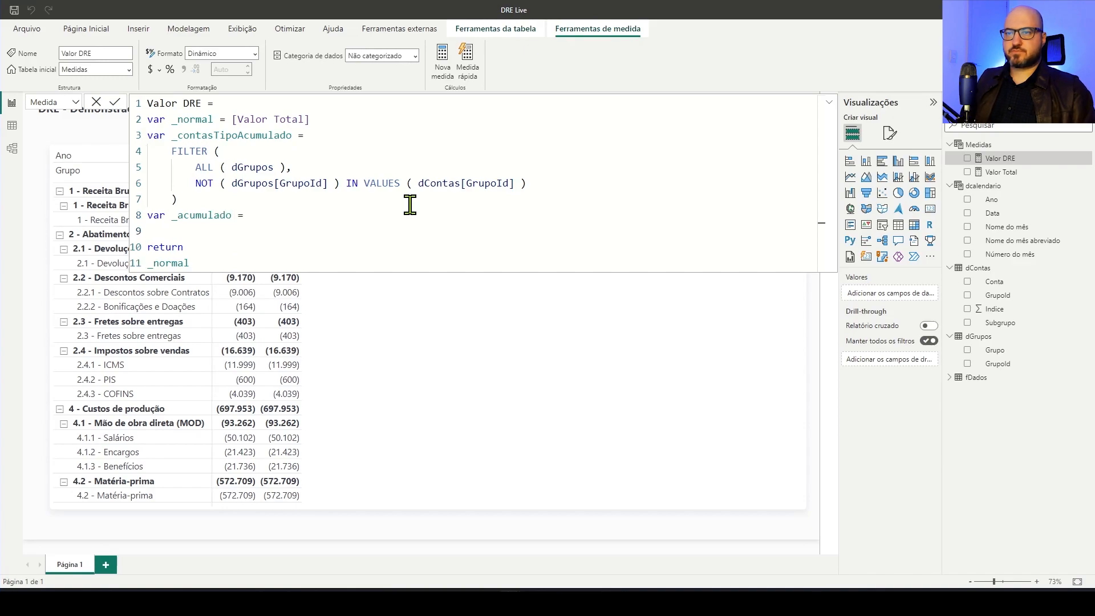
{"action": "type", "text": "CALCULATE("}
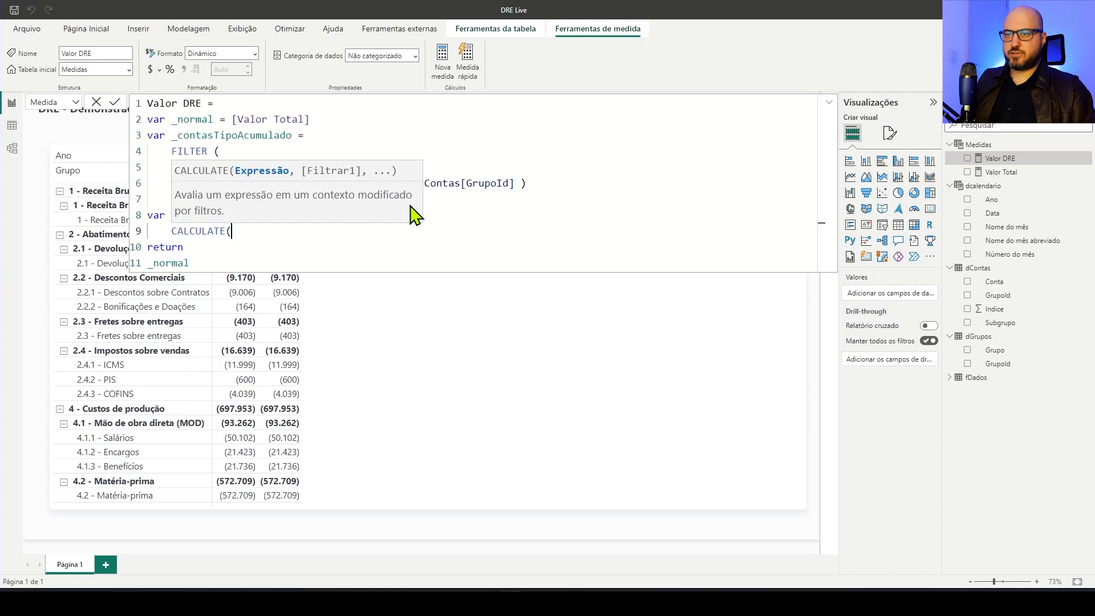
{"action": "key", "text": "shift+Return"}
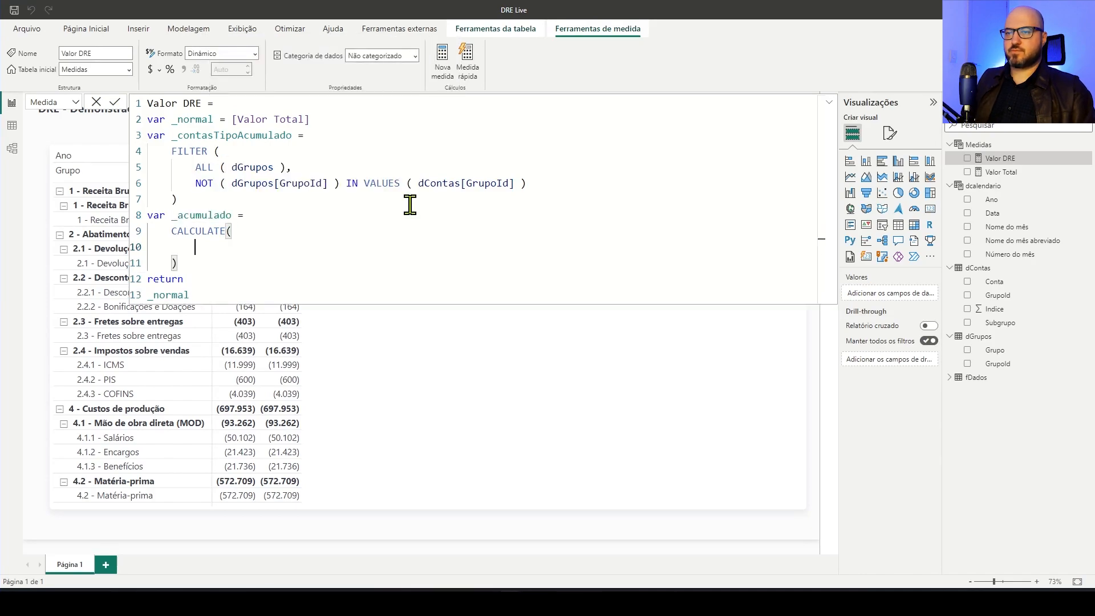
{"action": "type", "text": "[Valor Total],"}
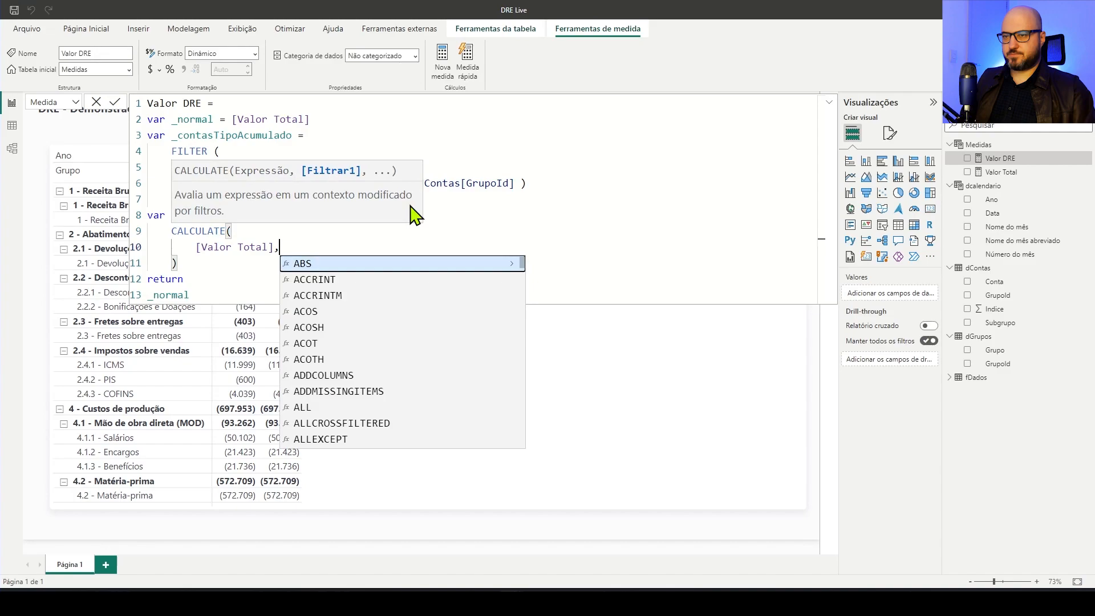
{"action": "key", "text": "shift+Return"}
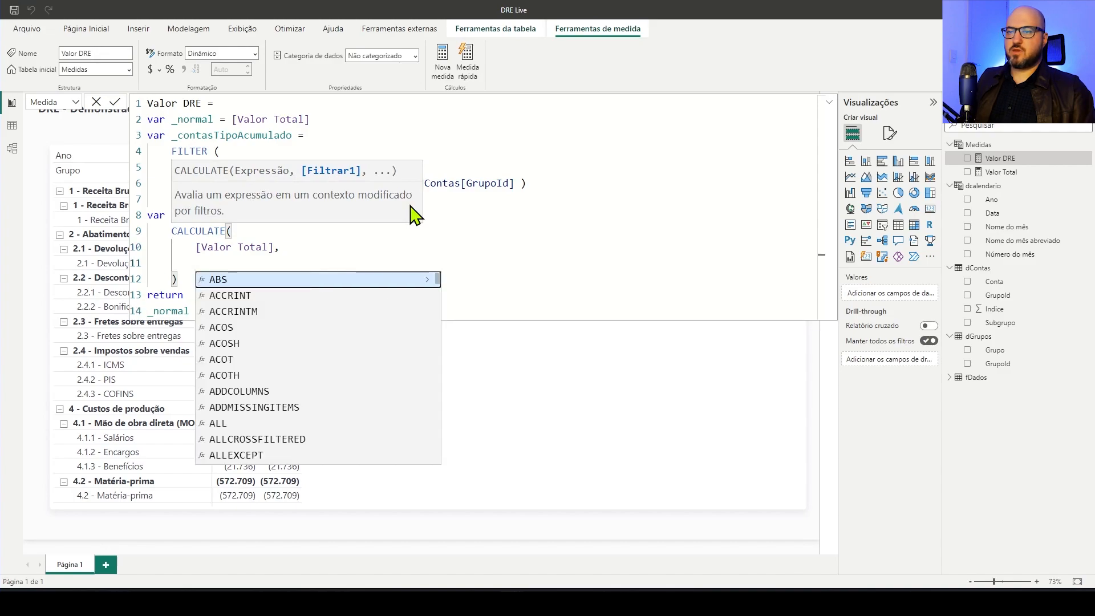
Add a FILTER over ALL( dGrupos ) as the filter argument of the _acumulado CALCULATE
{"action": "type", "text": "FIL"}
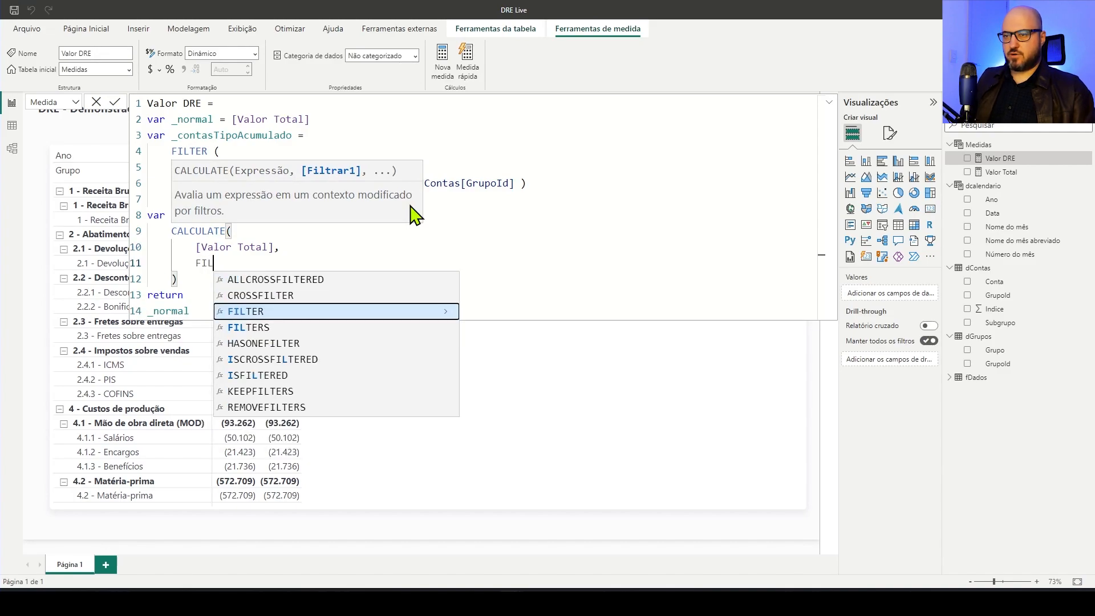
{"action": "key", "text": "Tab"}
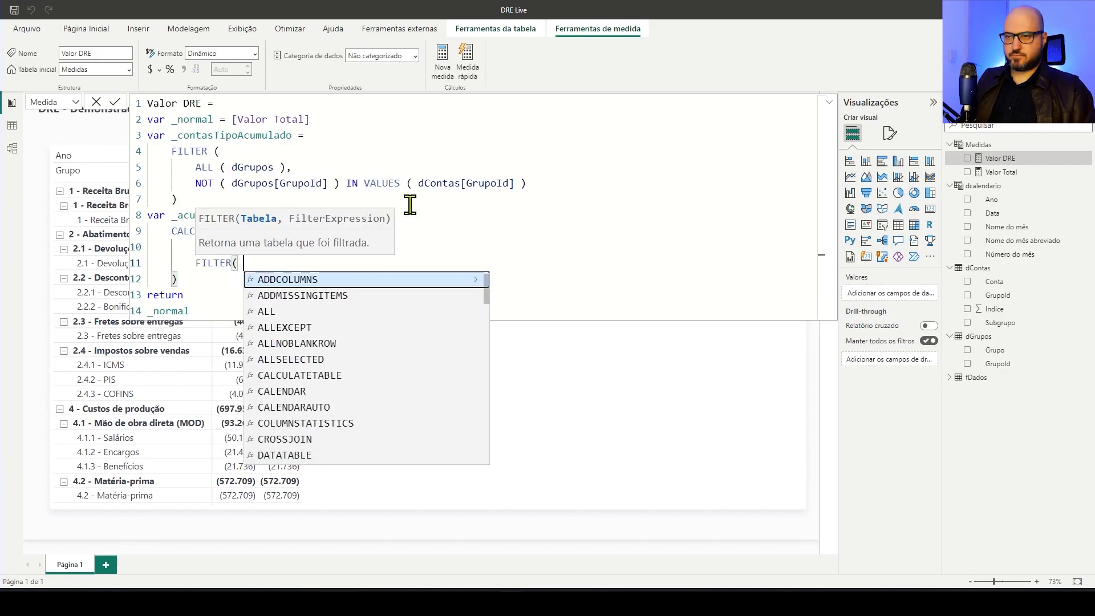
{"action": "key", "text": "Return"}
{"action": "type", "text": "ALL"}
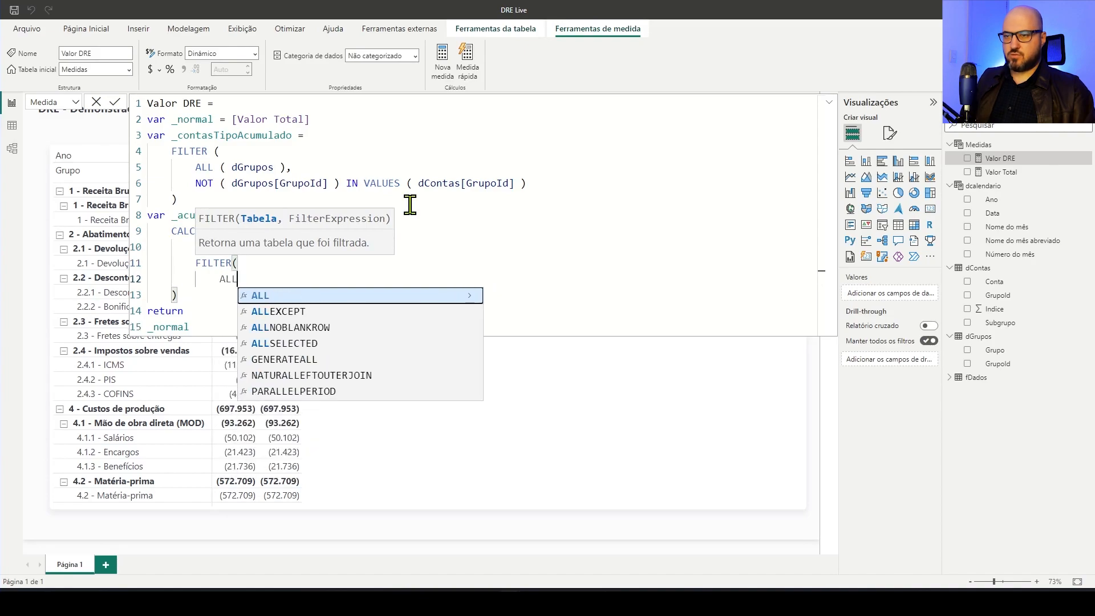
{"action": "key", "text": "Tab"}
{"action": "type", "text": "dGr"}
{"action": "key", "text": "Tab"}
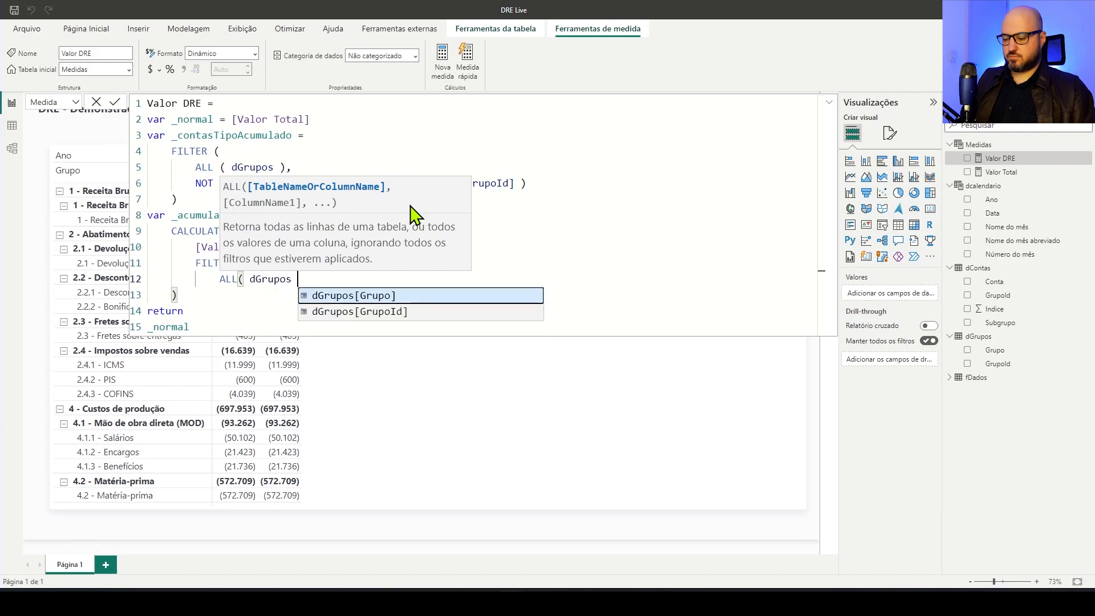
{"action": "type", "text": "),"}
{"action": "key", "text": "Return"}
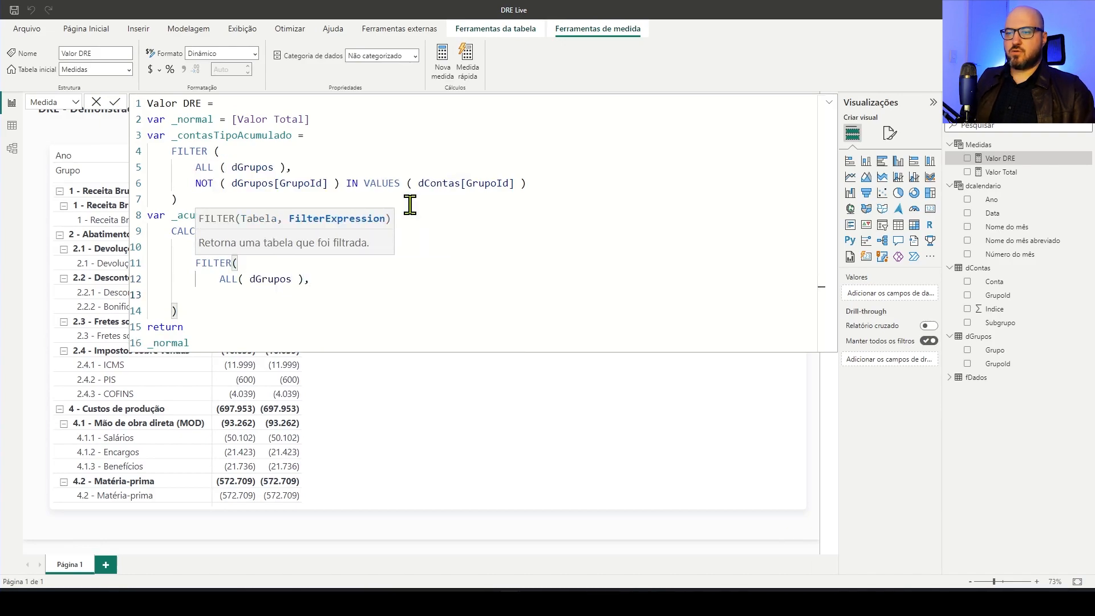
Set the filter condition to dGrupos[GrupoId] <= MAX( dGrupos[GrupoId] ) and close the FILTER's parenthesis
{"action": "type", "text": "dGrp"}
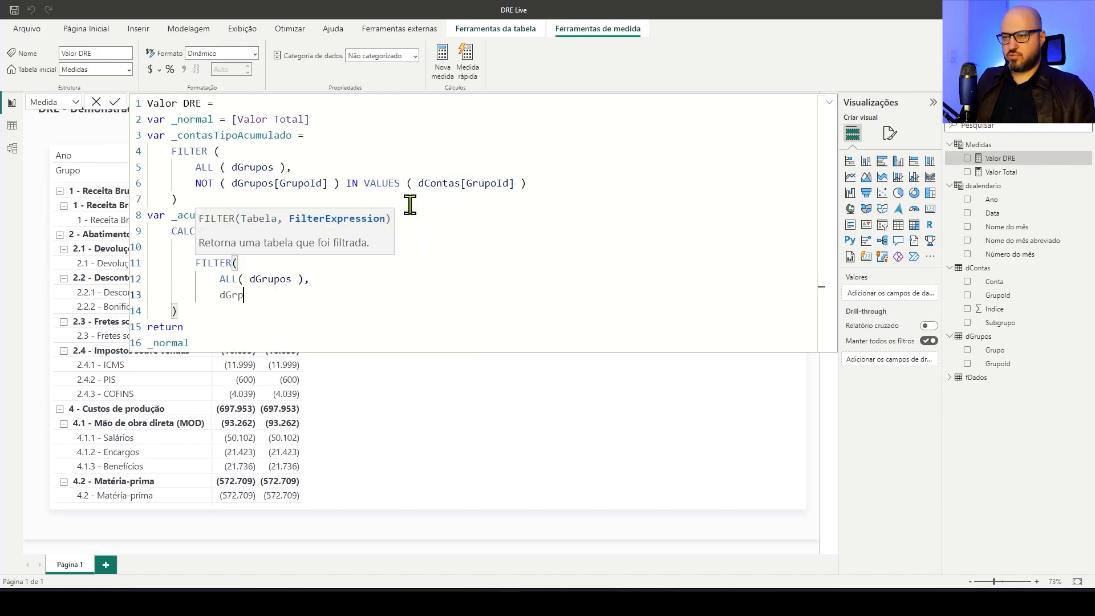
{"action": "key", "text": "Down"}
{"action": "key", "text": "Down"}
{"action": "key", "text": "Tab"}
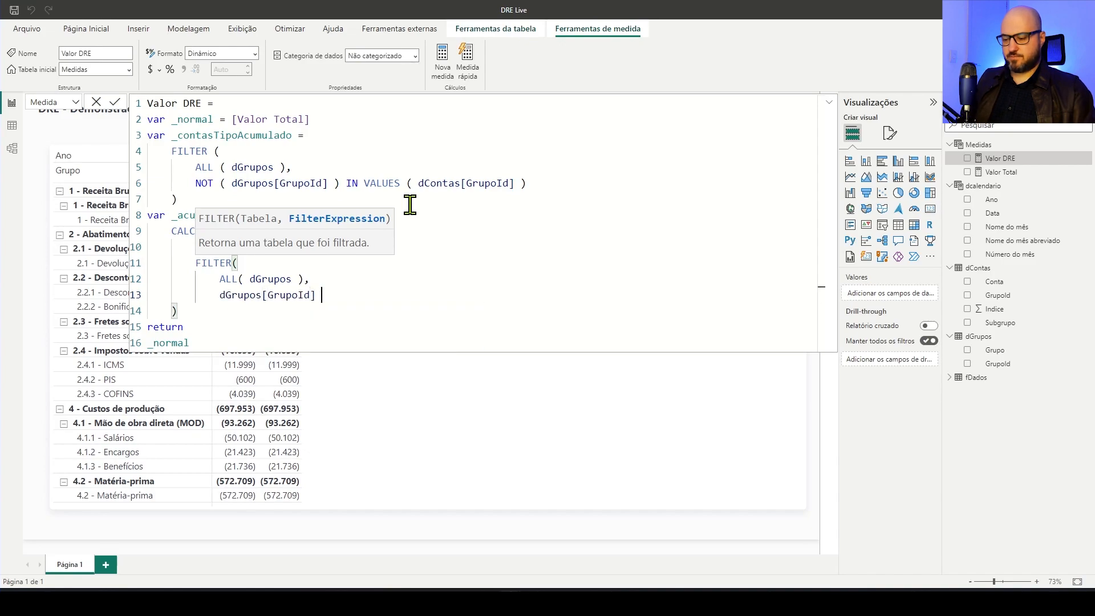
{"action": "type", "text": "<= MAX("}
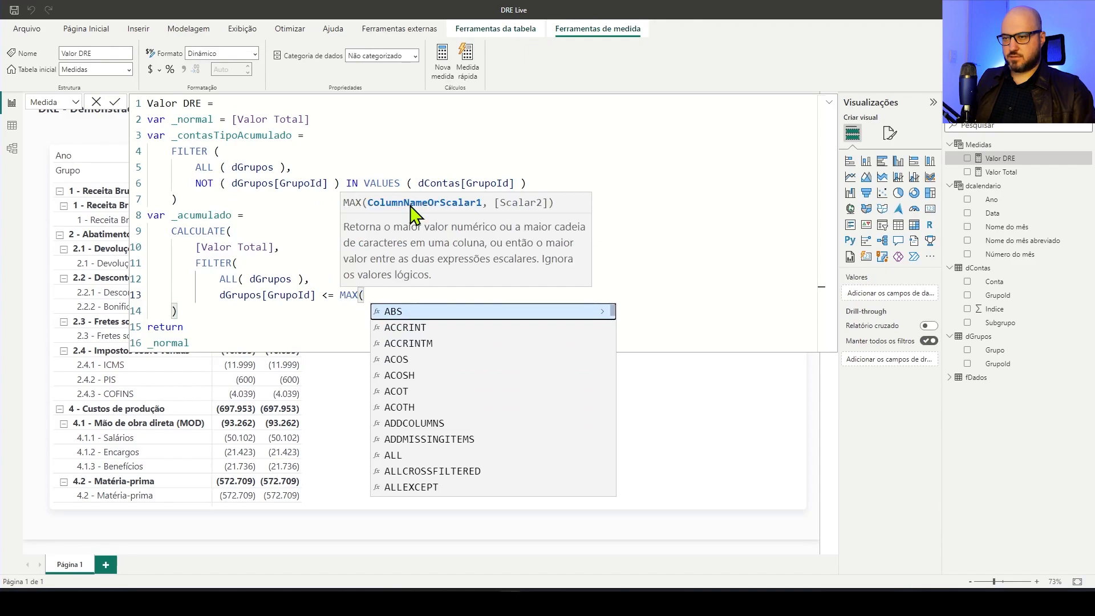
{"action": "type", "text": " dGr"}
{"action": "key", "text": "Down"}
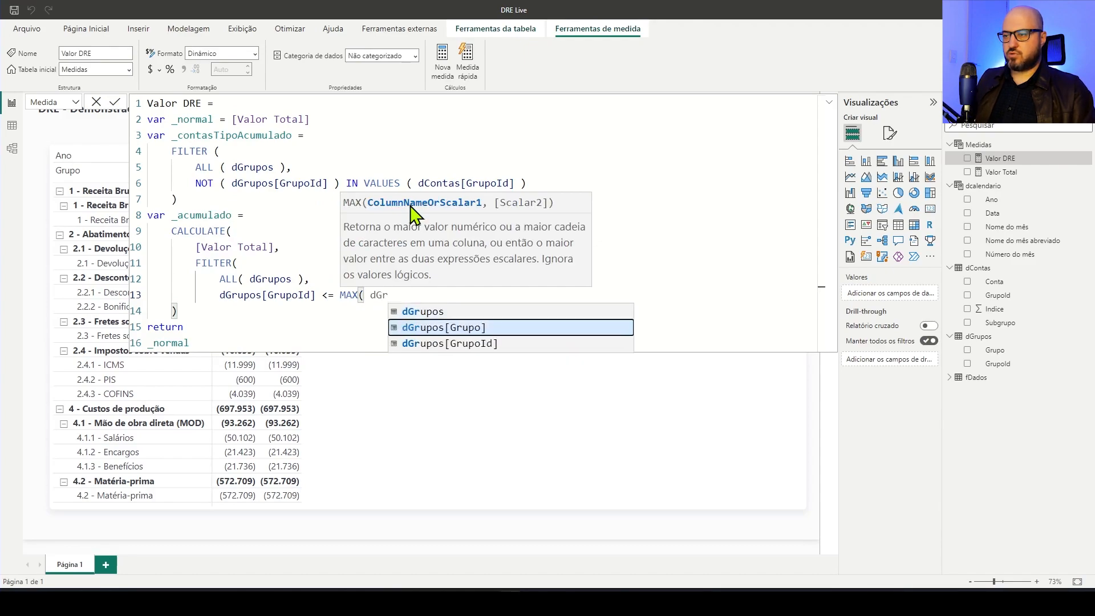
{"action": "key", "text": "Down"}
{"action": "key", "text": "Tab"}
{"action": "type", "text": ")"}
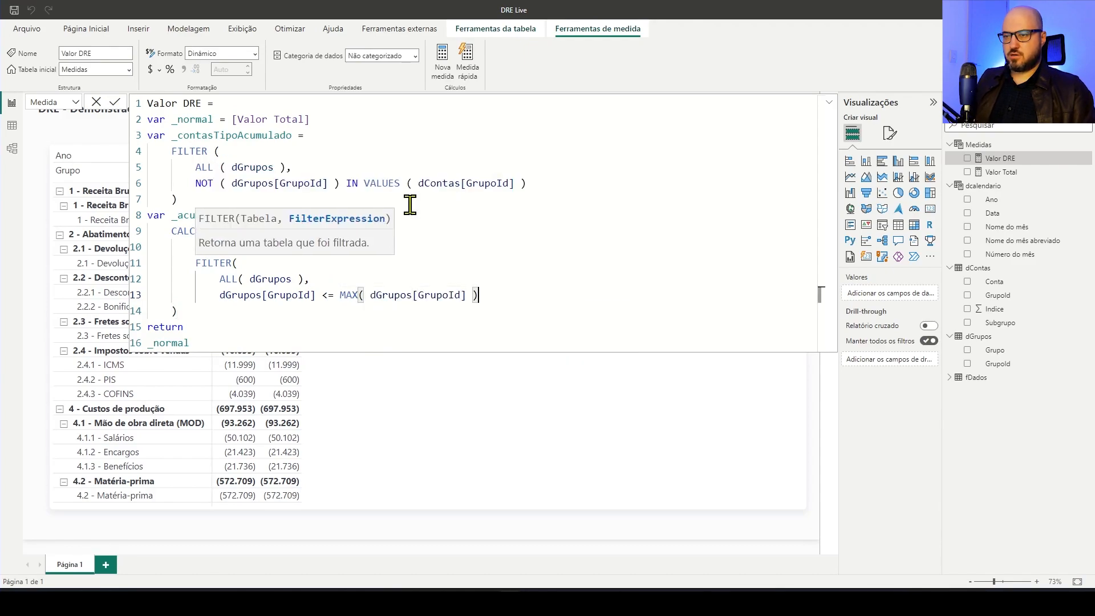
{"action": "key", "text": "shift+Return"}
{"action": "type", "text": ")"}
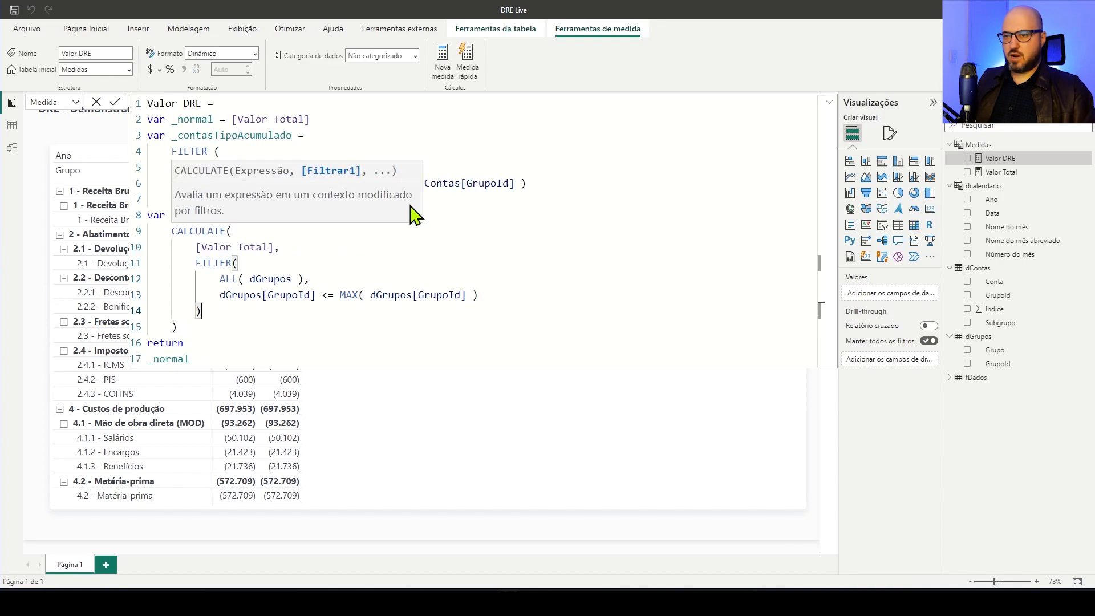
{"action": "key", "text": "Down"}
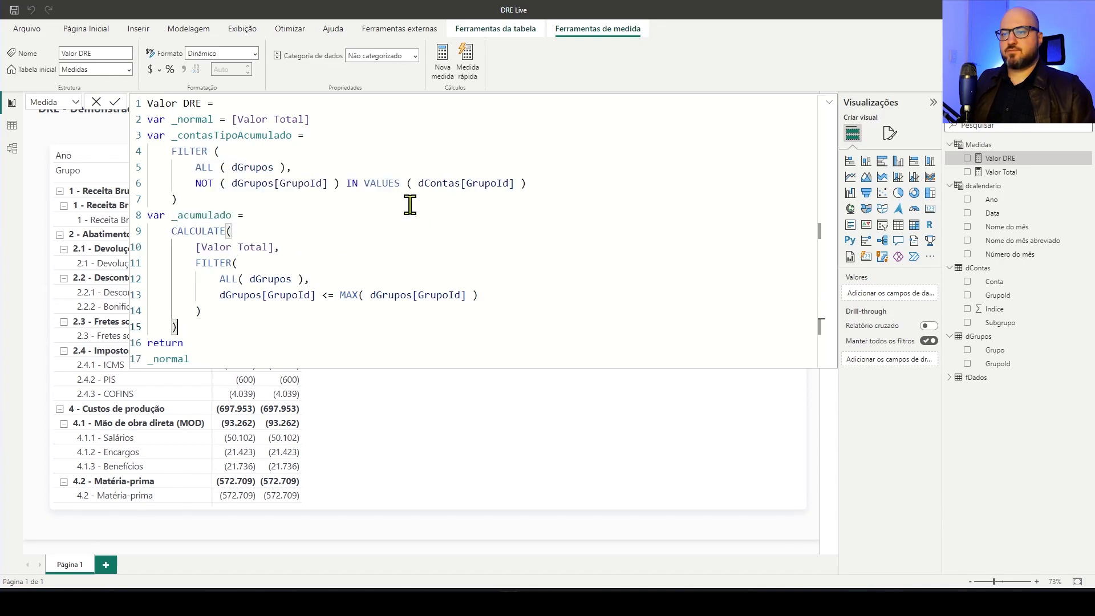
Replace _normal with _acumulado as the returned variable of Valor DRE and commit the formula
{"action": "double_click", "coordinate": [204, 215]}
{"action": "key", "text": "ctrl+c"}
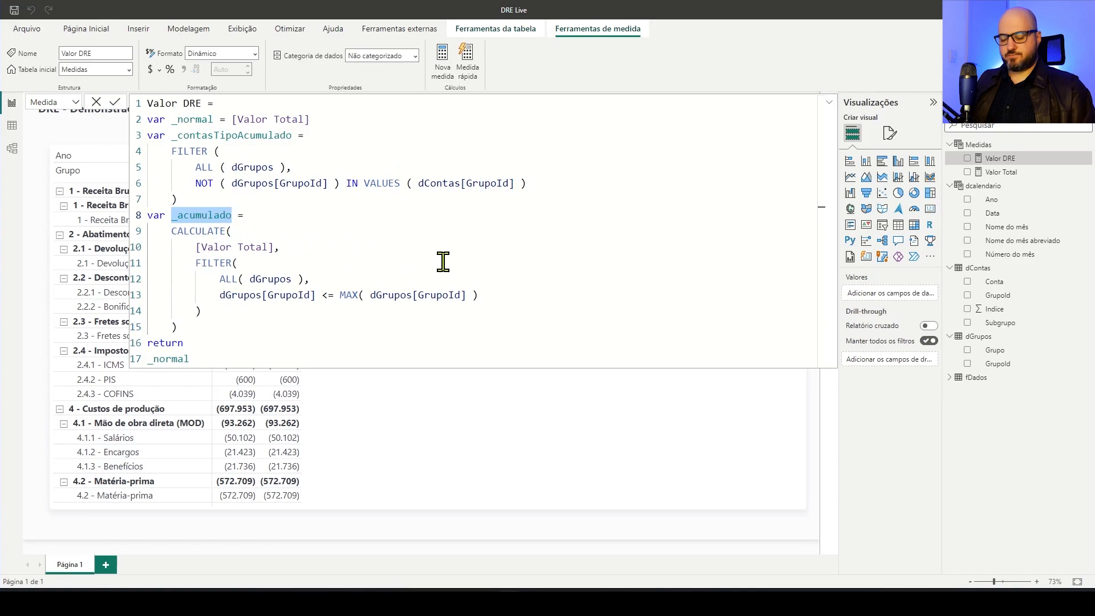
{"action": "double_click", "coordinate": [169, 358]}
{"action": "key", "text": "ctrl+v"}
{"action": "left_click", "coordinate": [350, 338]}
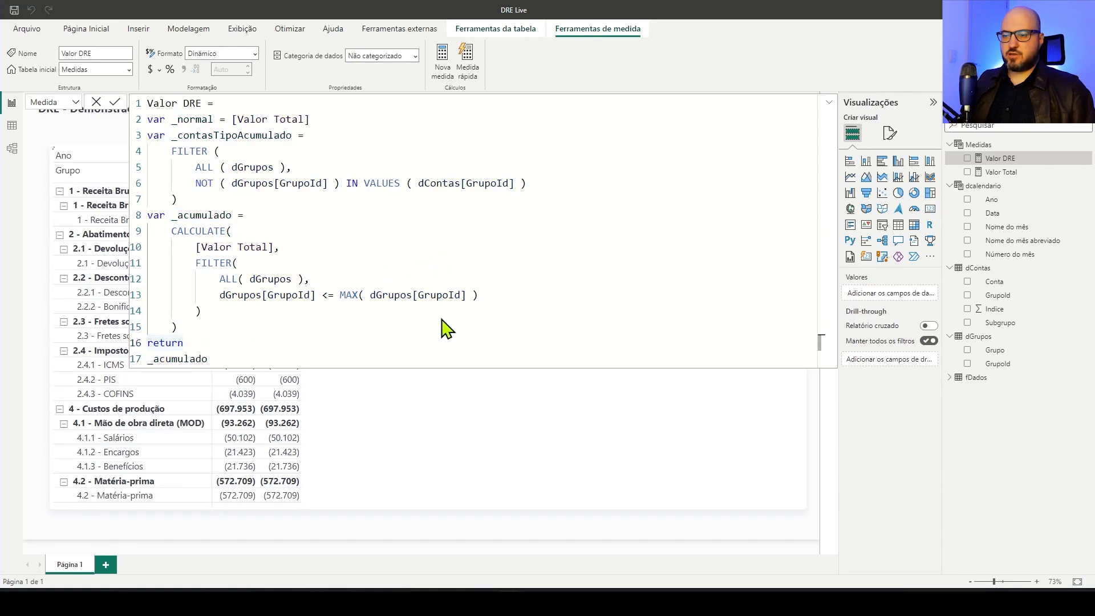
{"action": "key", "text": "Return"}
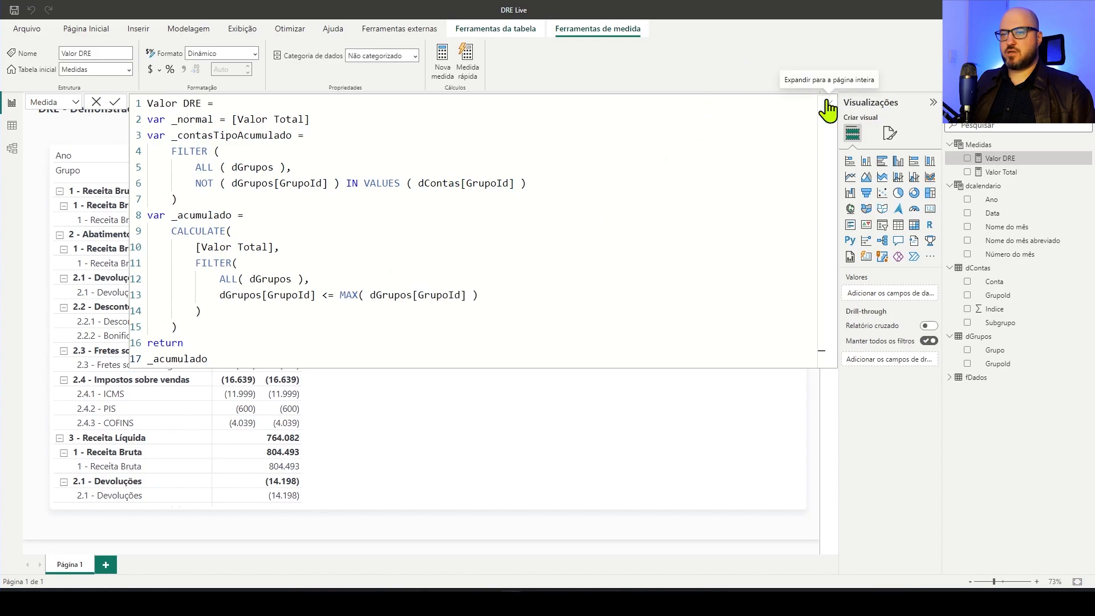
Examine the accumulated Valor DRE values across the matrix groups and reread the _contasTipoAcumulado definition in the formula
{"action": "left_click", "coordinate": [827, 104]}
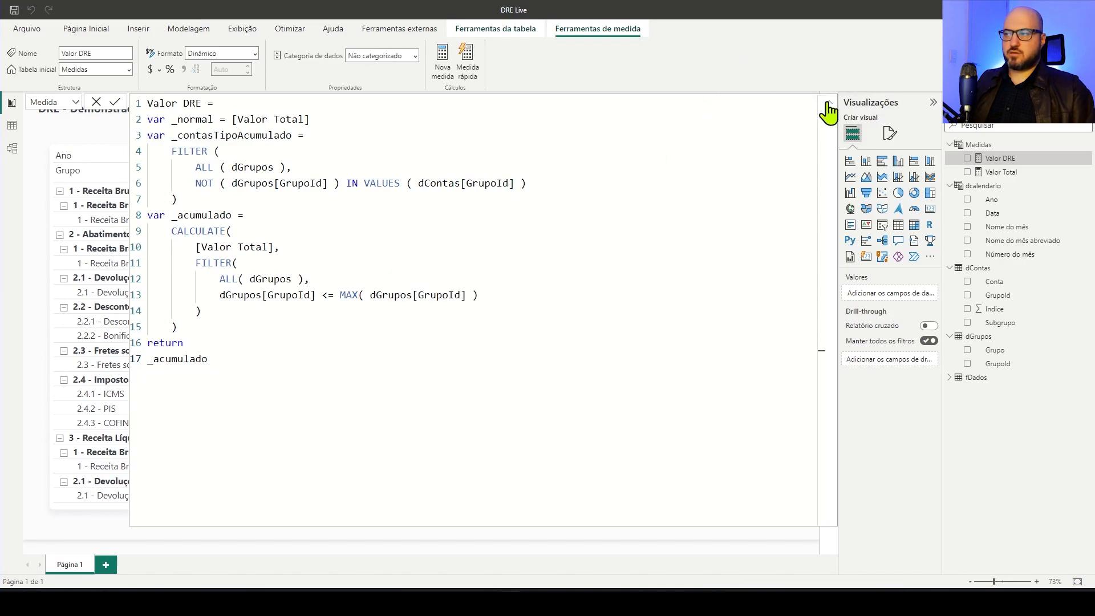
{"action": "left_click", "coordinate": [827, 106]}
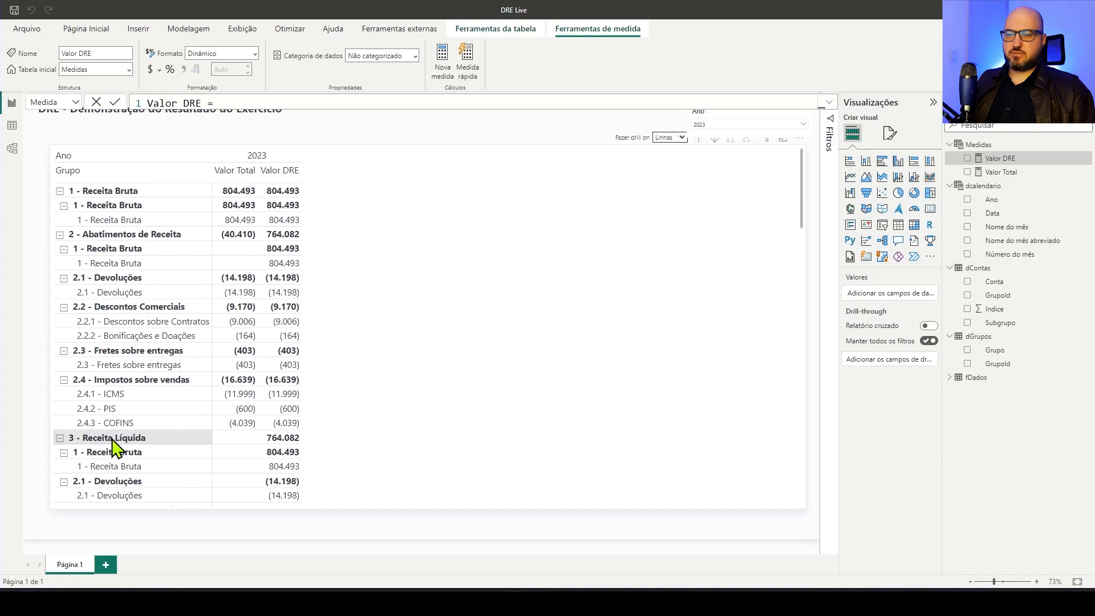
{"action": "scroll", "coordinate": [176, 444], "scroll_direction": "down", "scroll_amount": 3}
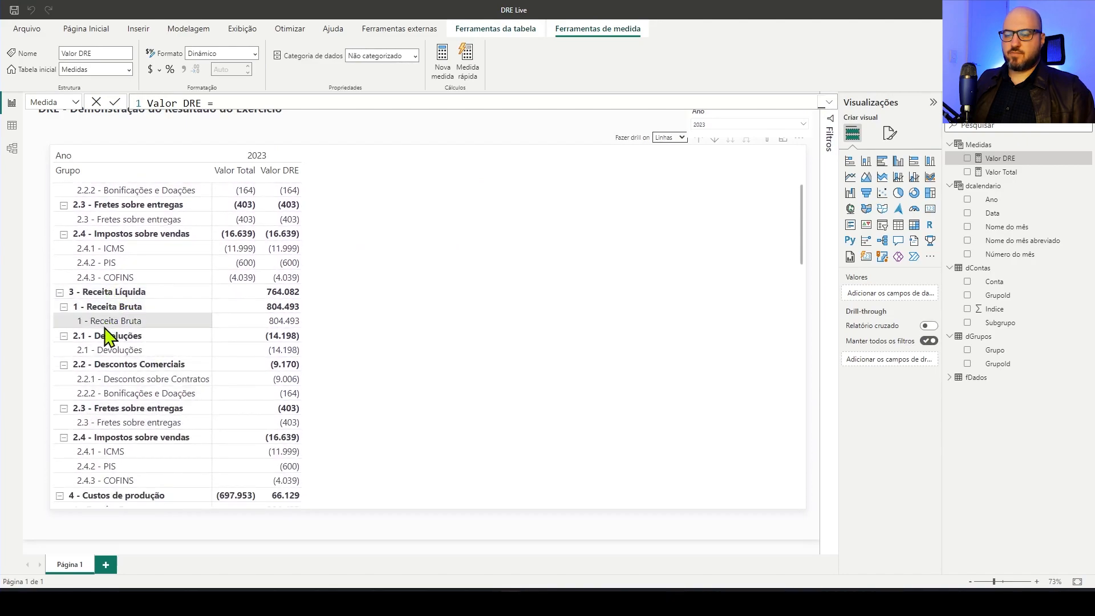
{"action": "scroll", "coordinate": [117, 354], "scroll_direction": "down", "scroll_amount": 6}
{"action": "scroll", "coordinate": [123, 383], "scroll_direction": "down", "scroll_amount": 12}
{"action": "scroll", "coordinate": [126, 399], "scroll_direction": "up", "scroll_amount": 20}
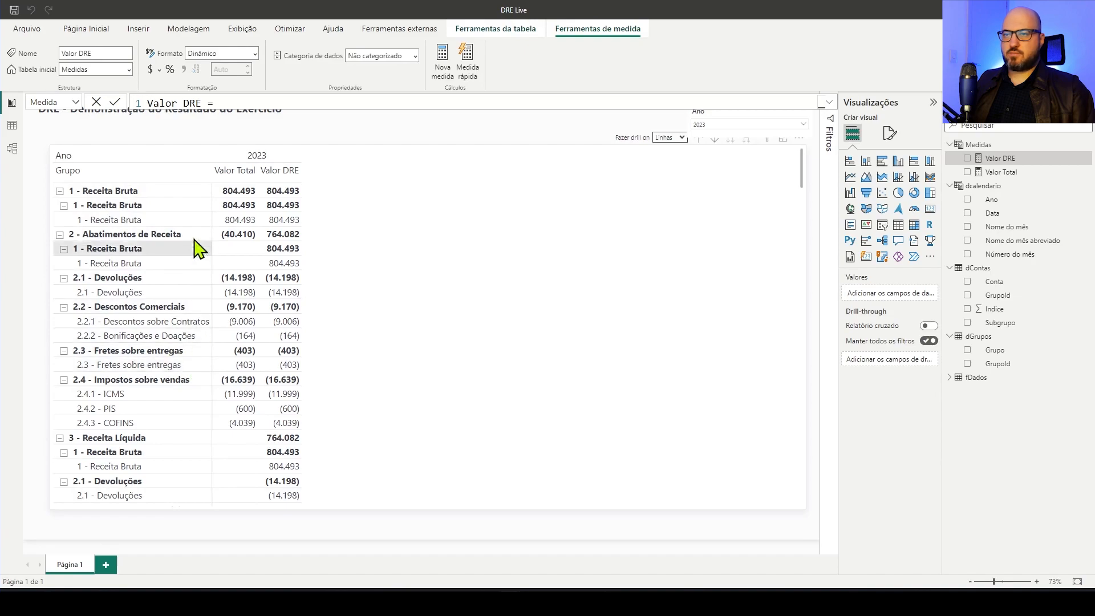
{"action": "left_click", "coordinate": [828, 102]}
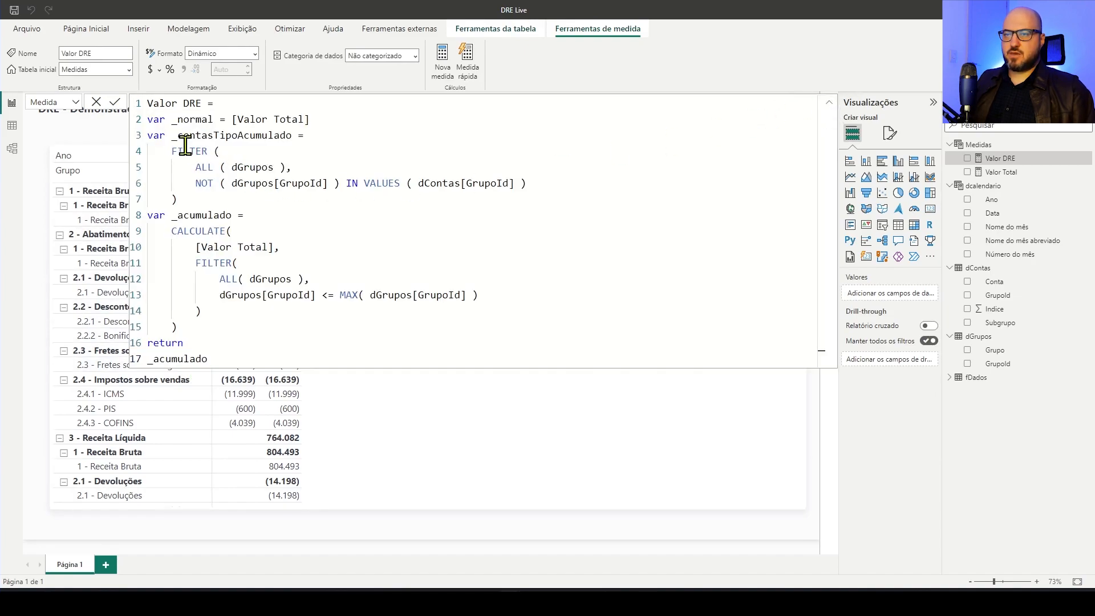
{"action": "left_click_drag", "start_coordinate": [178, 137], "coordinate": [297, 137]}
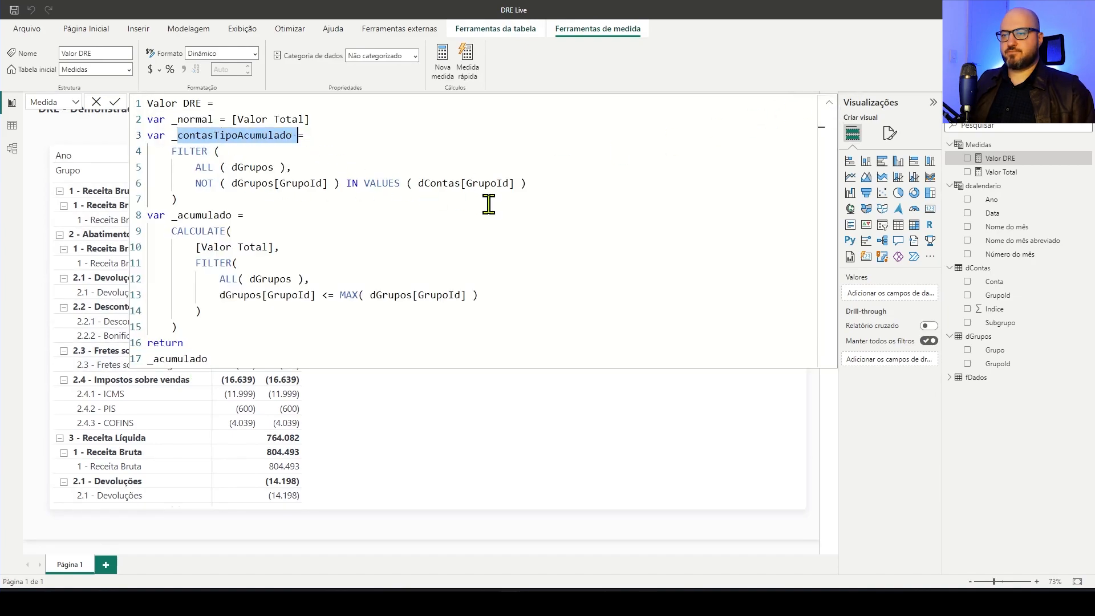
{"action": "left_click", "coordinate": [828, 106]}
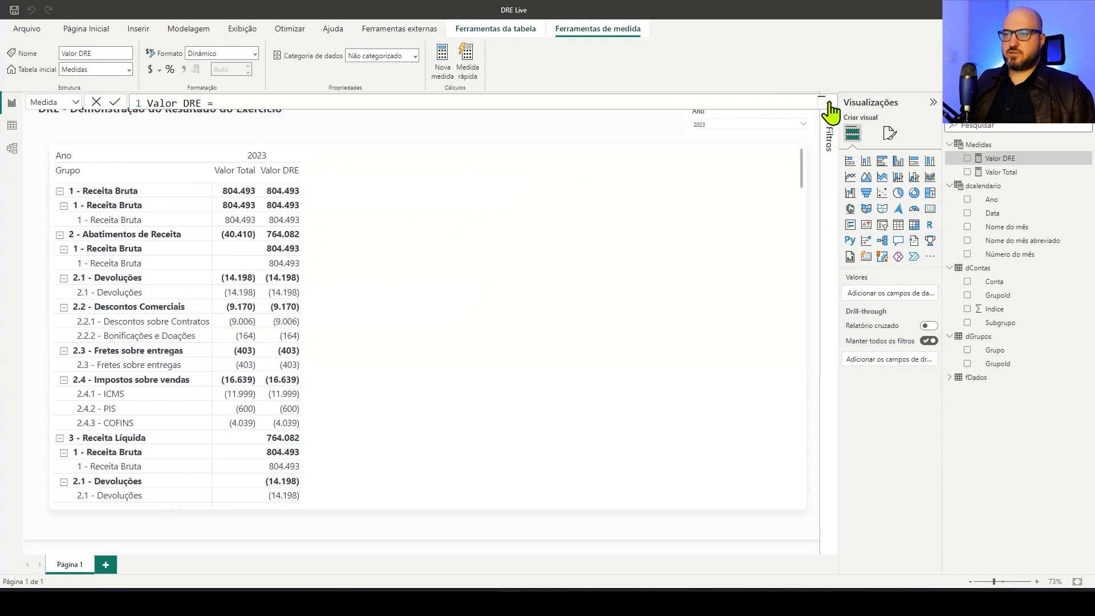
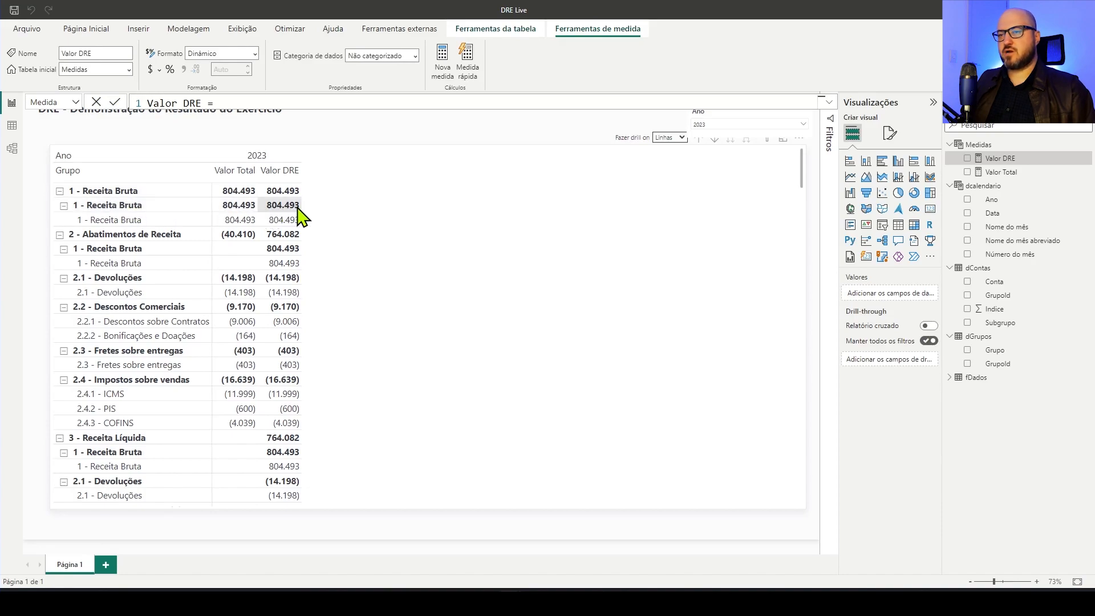
Add a _result variable after _acumulado in Valor DRE, starting it with SWITCH( TRUE(), and an indented line for the first condition
{"action": "left_click", "coordinate": [830, 103]}
{"action": "left_click", "coordinate": [223, 330]}
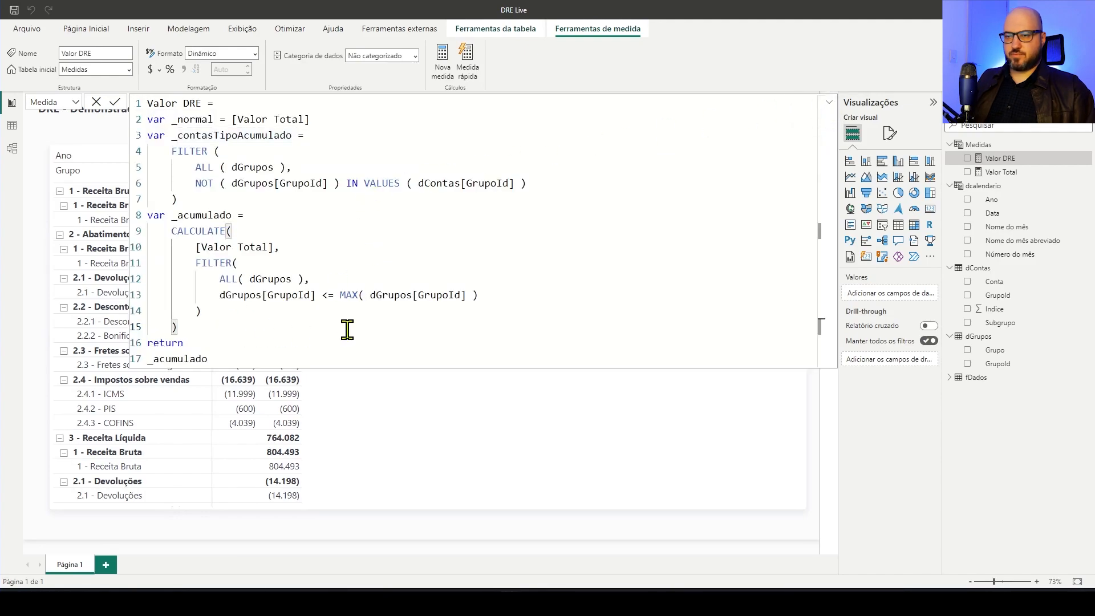
{"action": "key", "text": "shift+Return"}
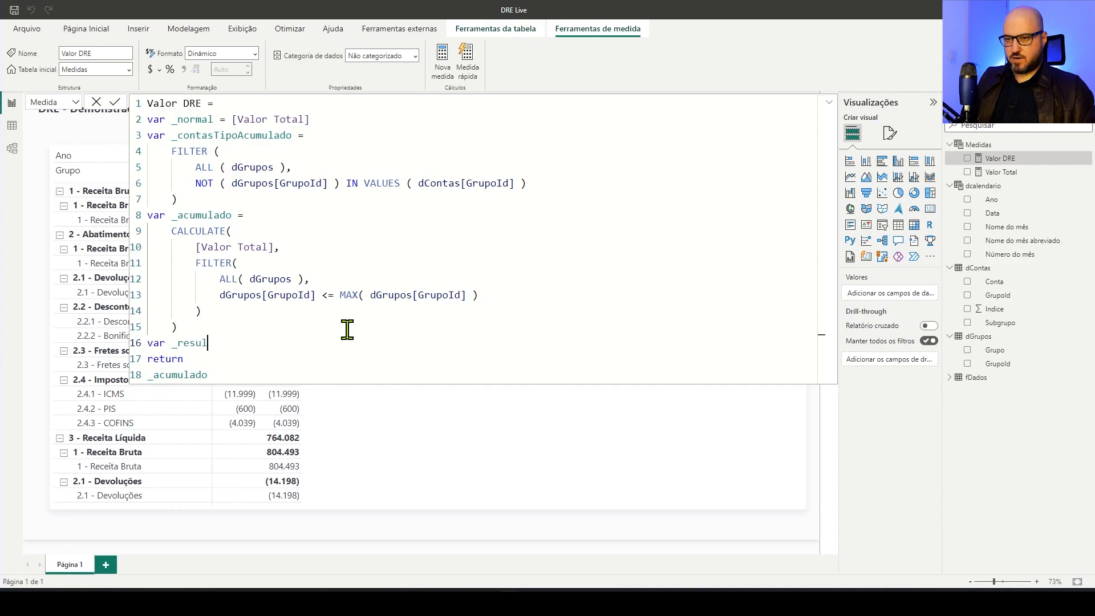
{"action": "key", "text": "shift+Return"}
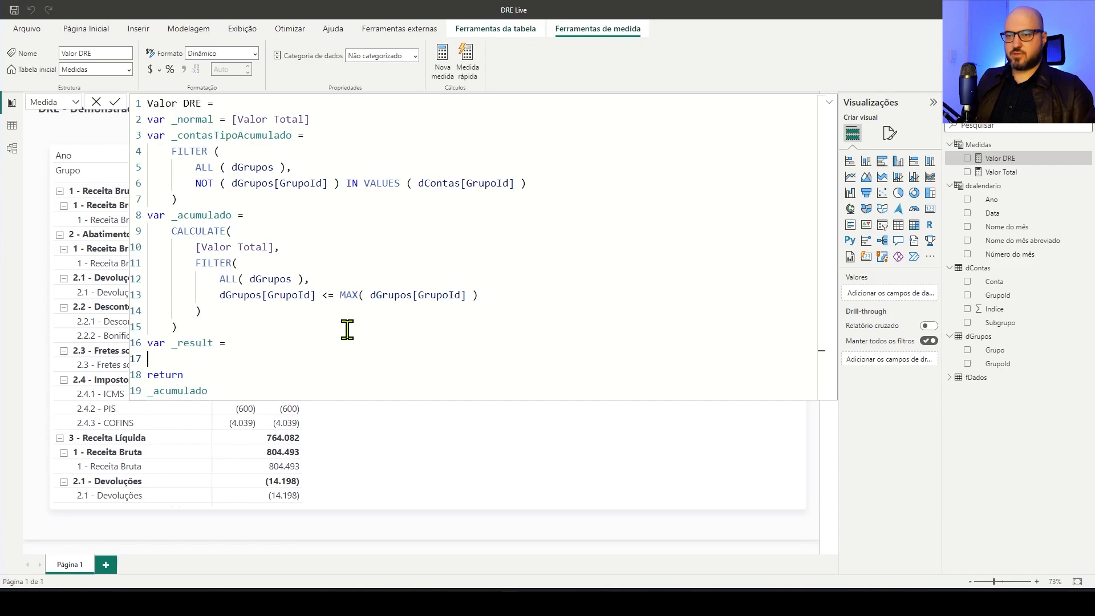
{"action": "type", "text": "S"}
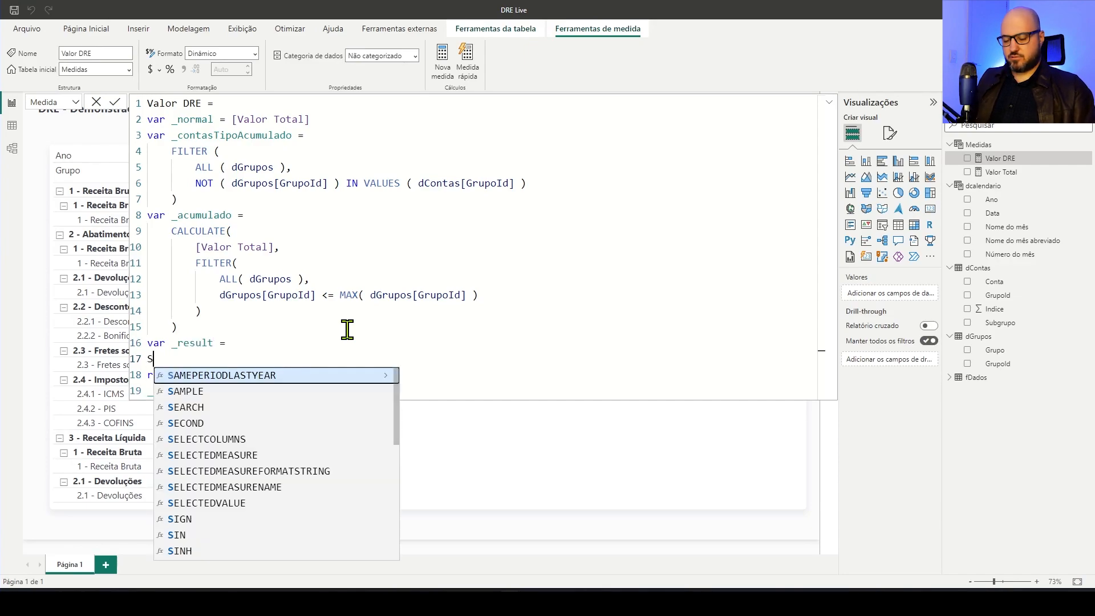
{"action": "type", "text": "WITCH( TRUE()"}
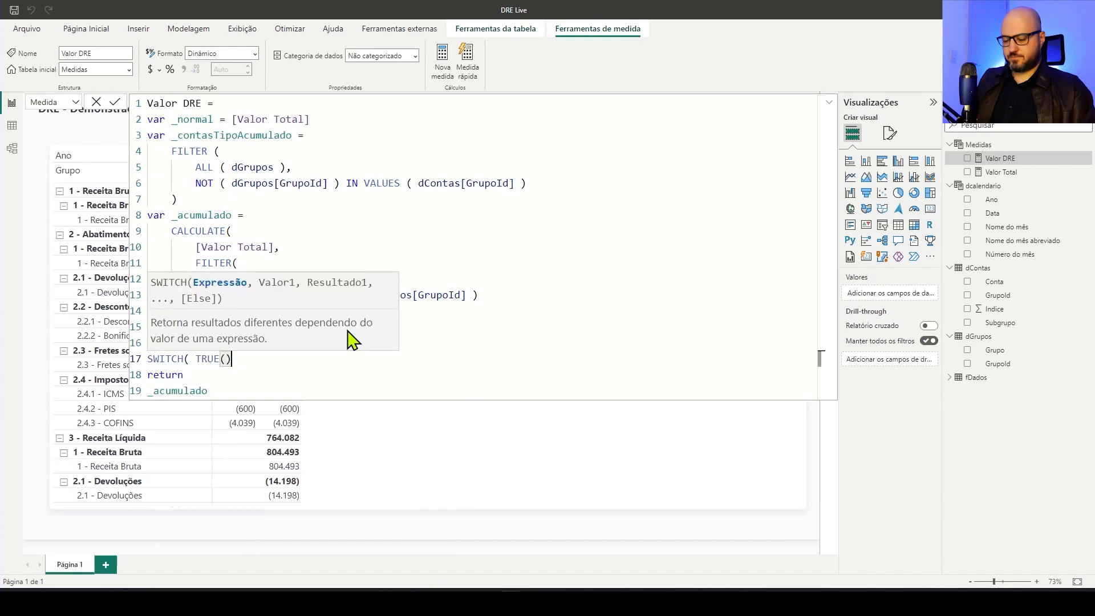
{"action": "type", "text": ","}
{"action": "key", "text": "shift+Return"}
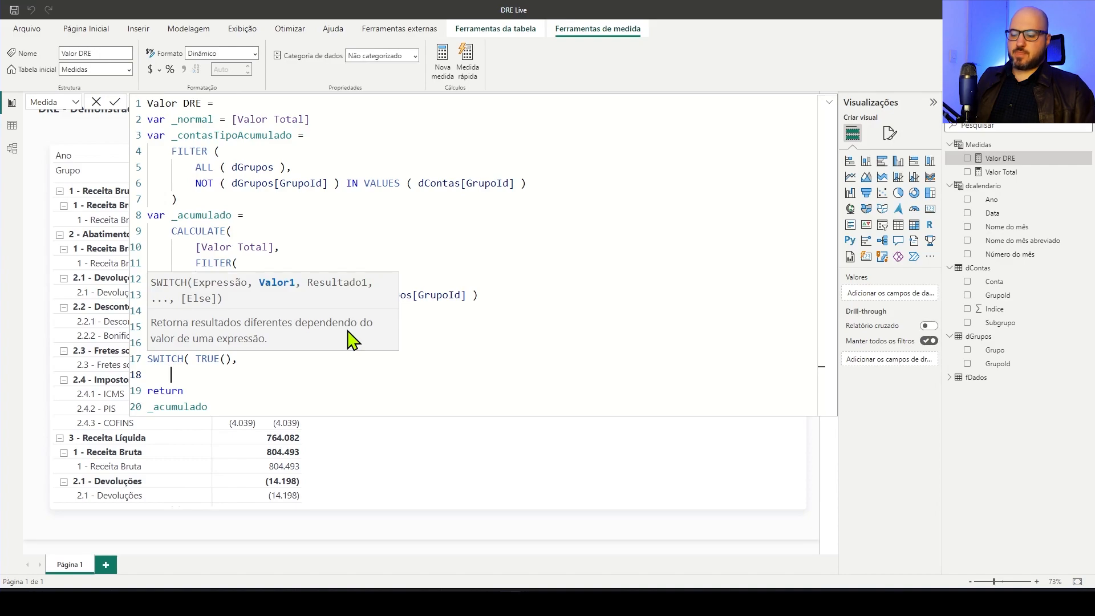
Start the first SWITCH condition with MIN( dGrupos[Grupo] )
{"action": "type", "text": "MIN( f"}
{"action": "key", "text": "BackSpace"}
{"action": "type", "text": "dGru"}
{"action": "key", "text": "Down"}
{"action": "key", "text": "Tab"}
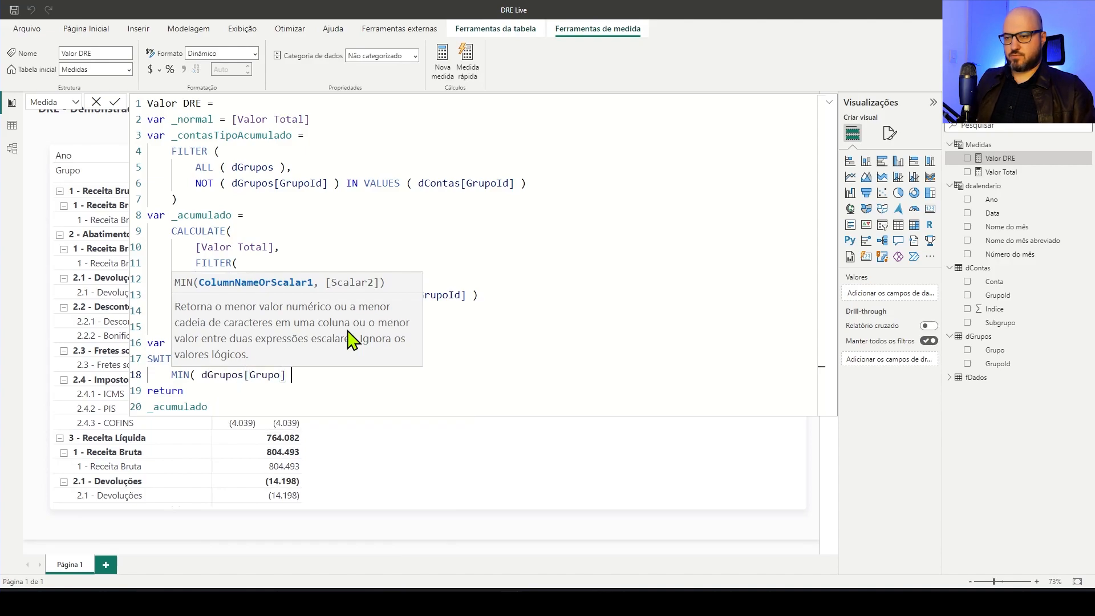
{"action": "type", "text": ") = IN"}
Compare it for equality with MIN( dContas[Subgrupo] )
{"action": "key", "text": "BackSpace"}
{"action": "key", "text": "BackSpace"}
{"action": "type", "text": "MIN("}
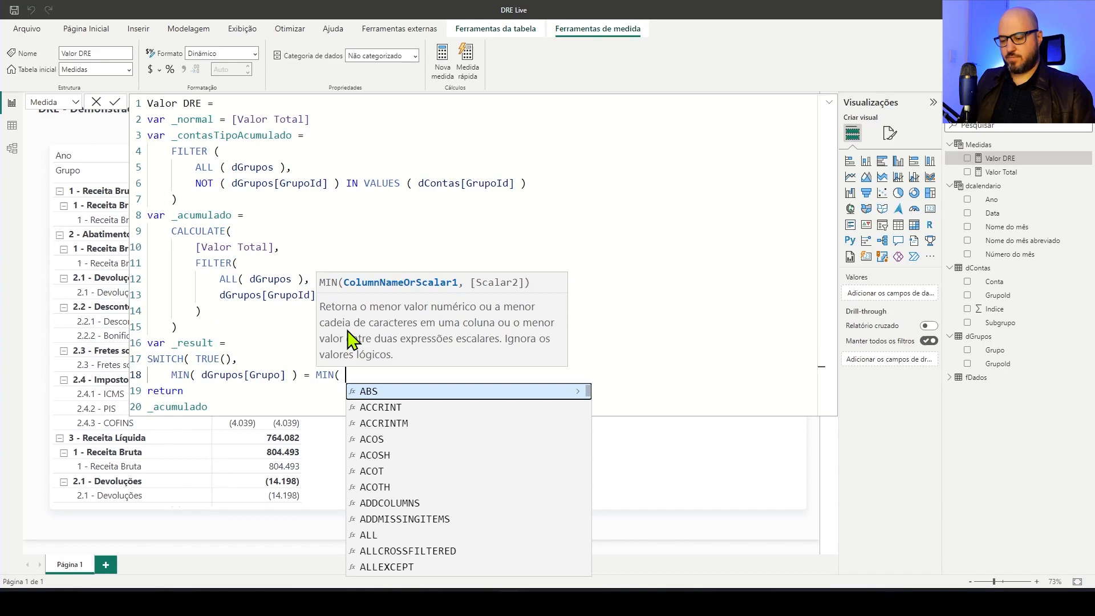
{"action": "type", "text": "Subg"}
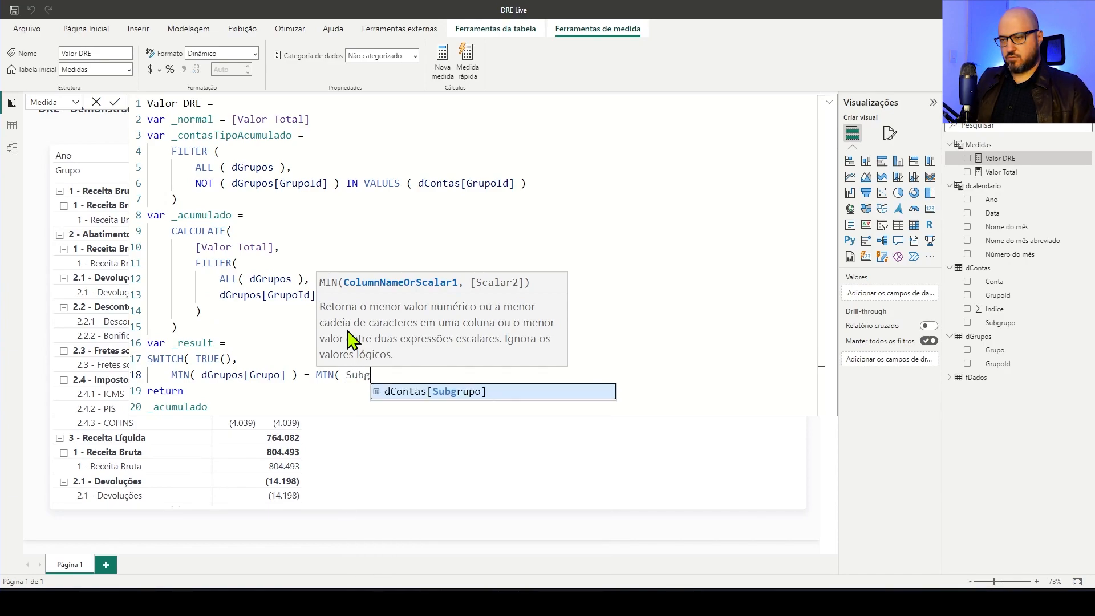
{"action": "key", "text": "Tab"}
{"action": "type", "text": ")"}
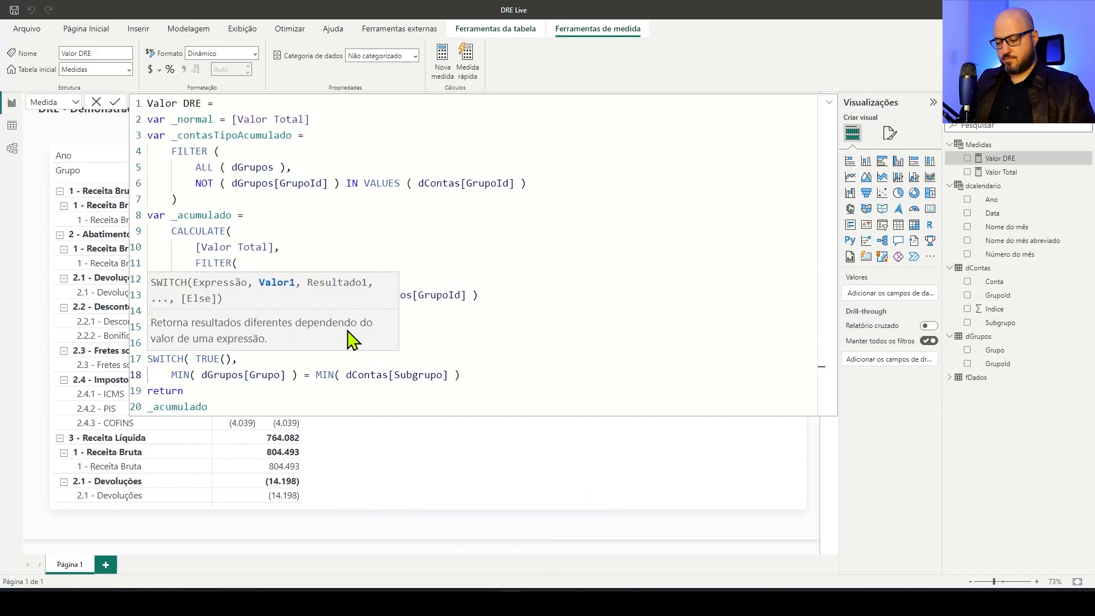
Extend the first SWITCH condition on a new line with && ISINSCOPE( dContas[Subgrupo] ), leaving a new line for its result
{"action": "key", "text": "Return"}
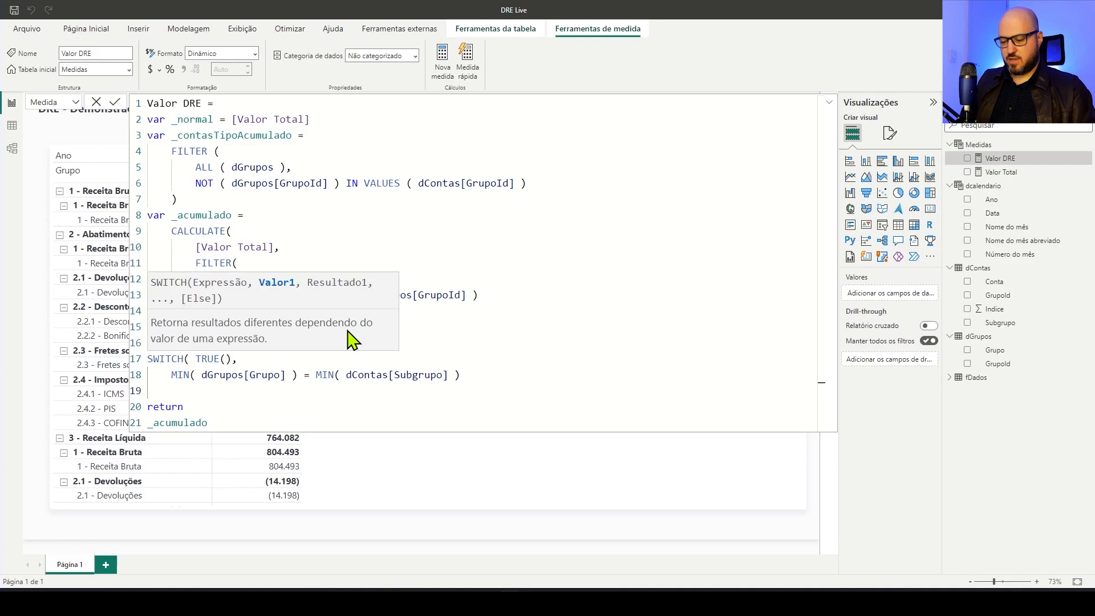
{"action": "type", "text": "&&"}
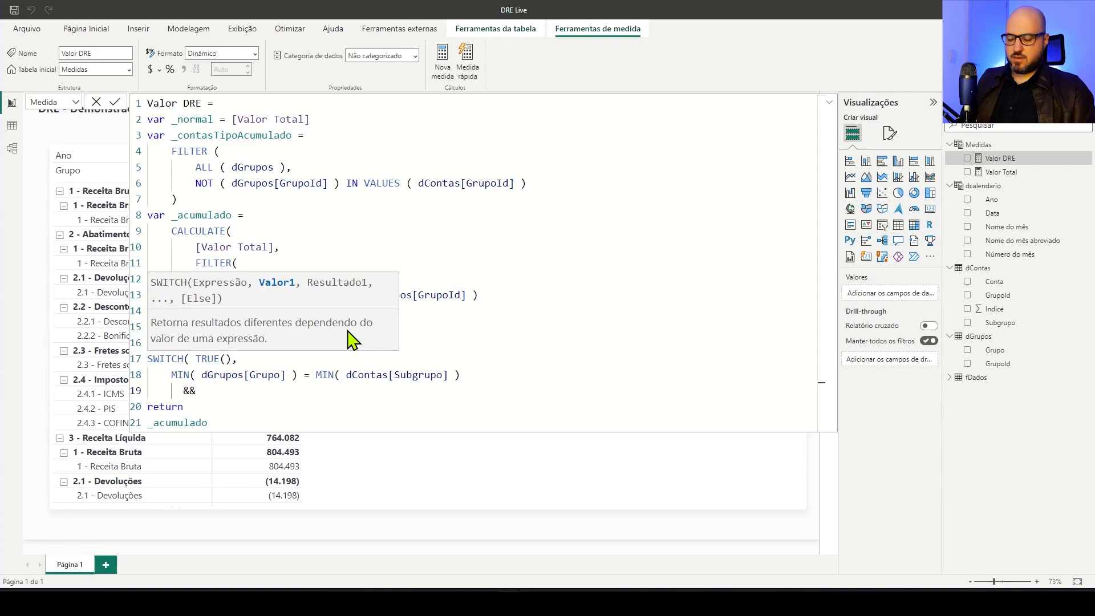
{"action": "type", "text": " IS"}
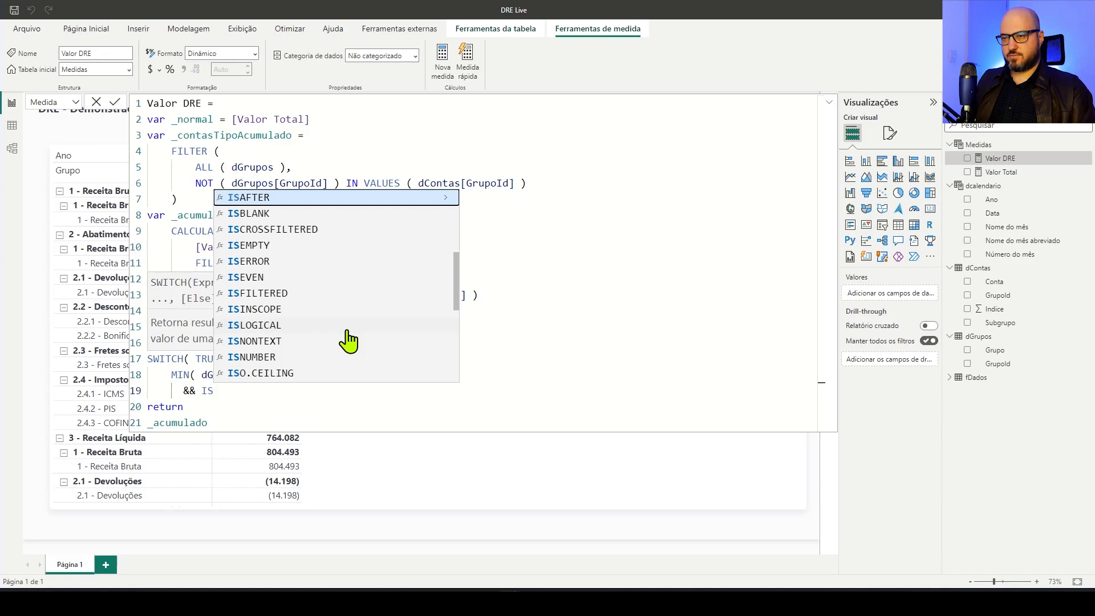
{"action": "type", "text": "i"}
{"action": "key", "text": "Tab"}
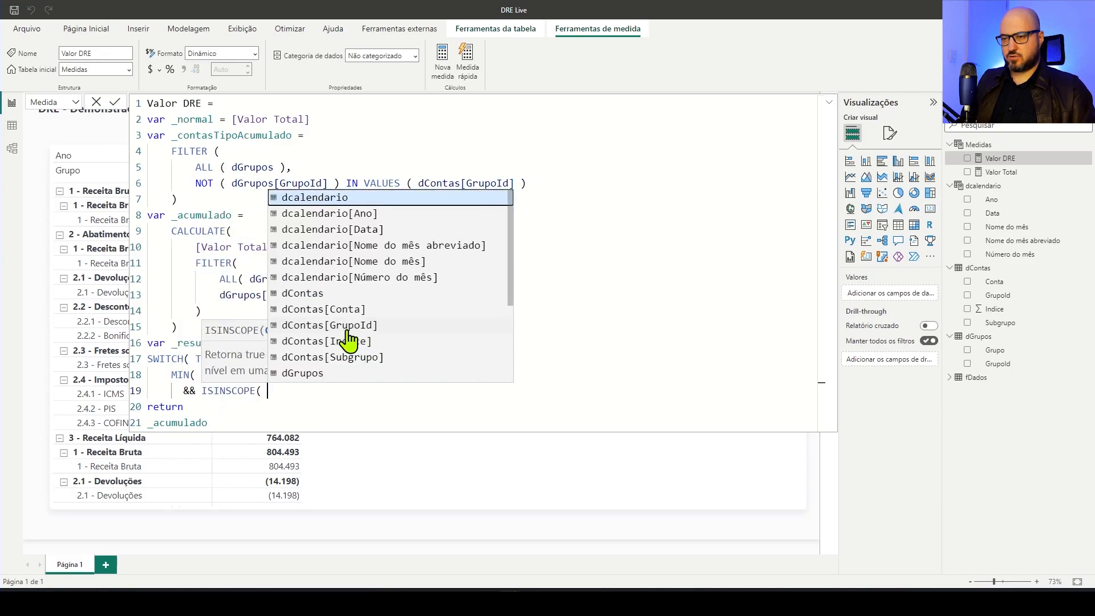
{"action": "type", "text": "subg"}
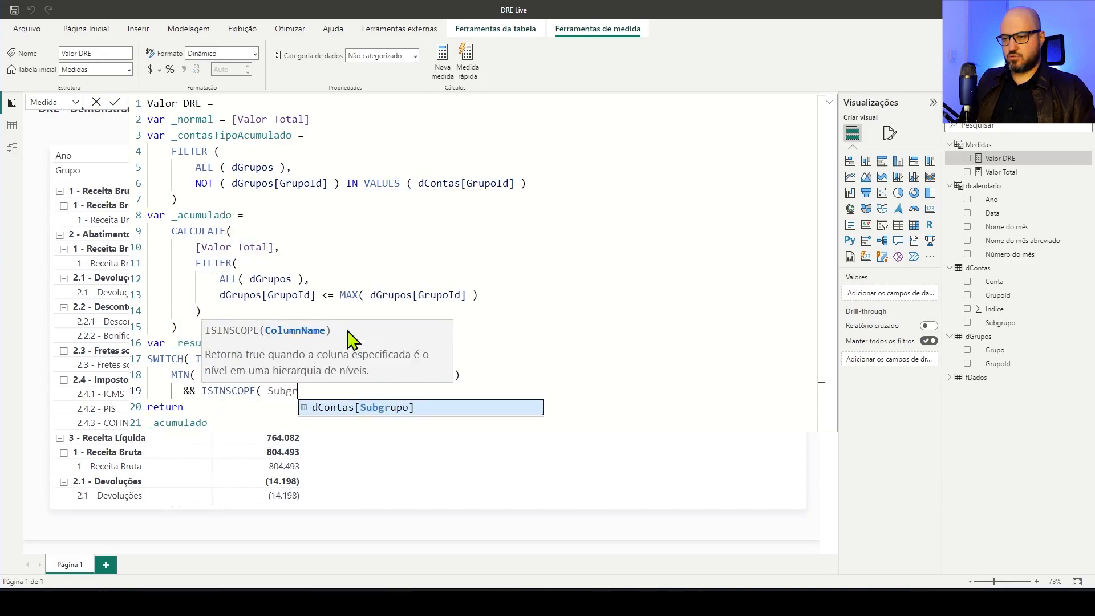
{"action": "key", "text": "Tab"}
{"action": "type", "text": "),"}
{"action": "key", "text": "shift+Return"}
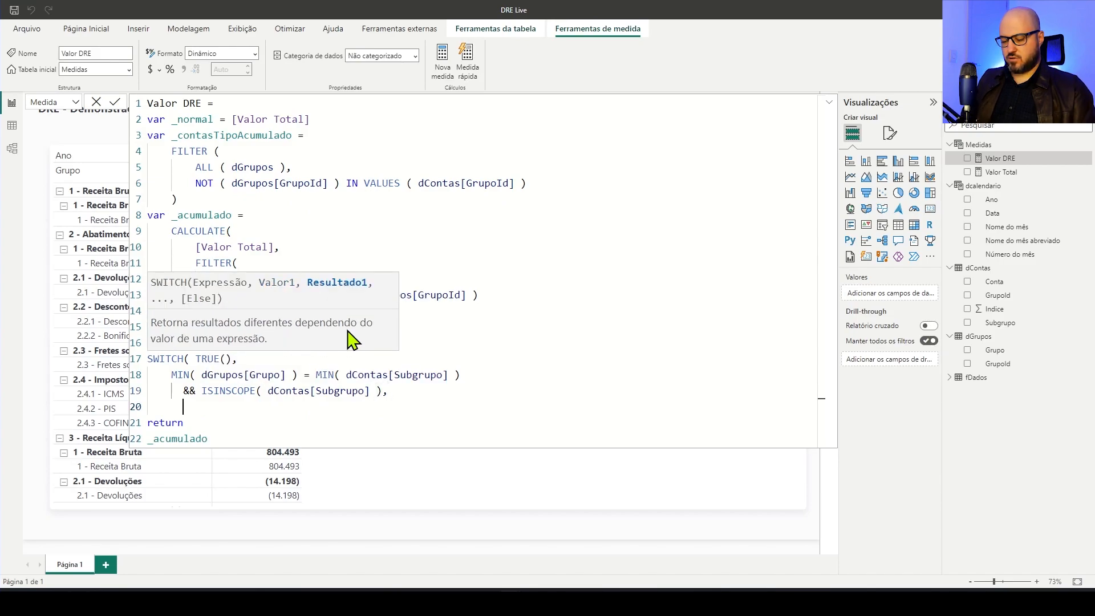
Enter BLANK() as the result of the first SWITCH condition, followed by a comma and a new line
{"action": "type", "text": "BLANK()"}
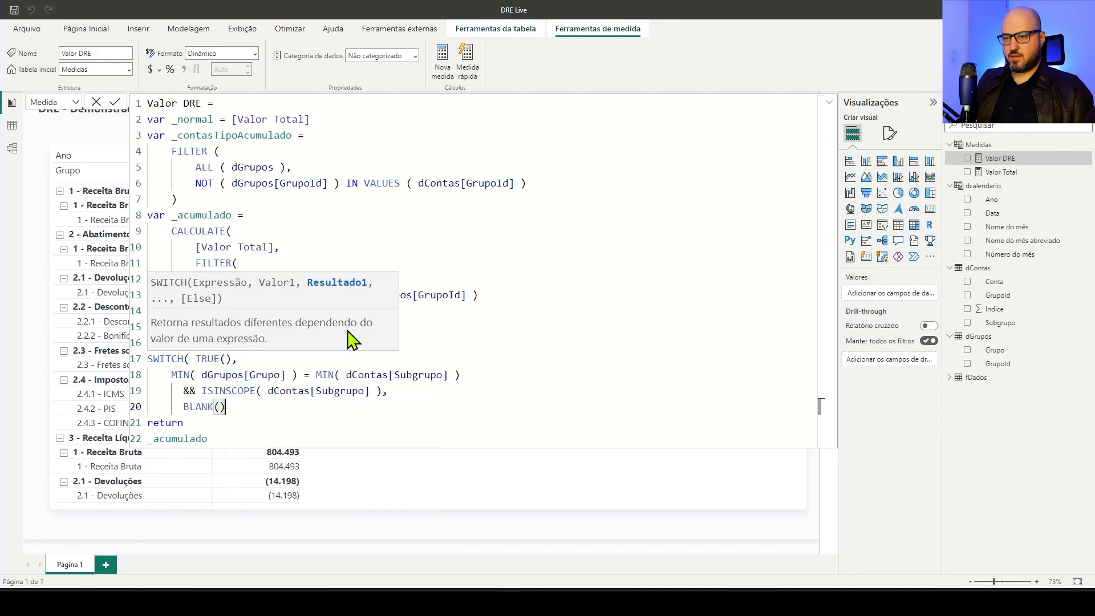
{"action": "key", "text": "shift+Return"}
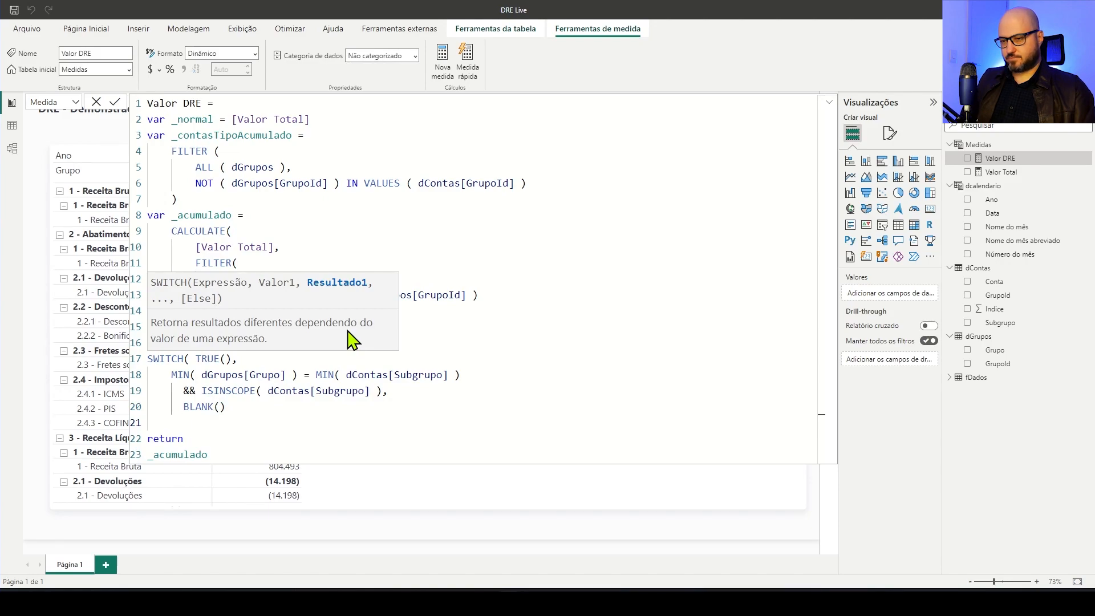
{"action": "key", "text": "BackSpace"}
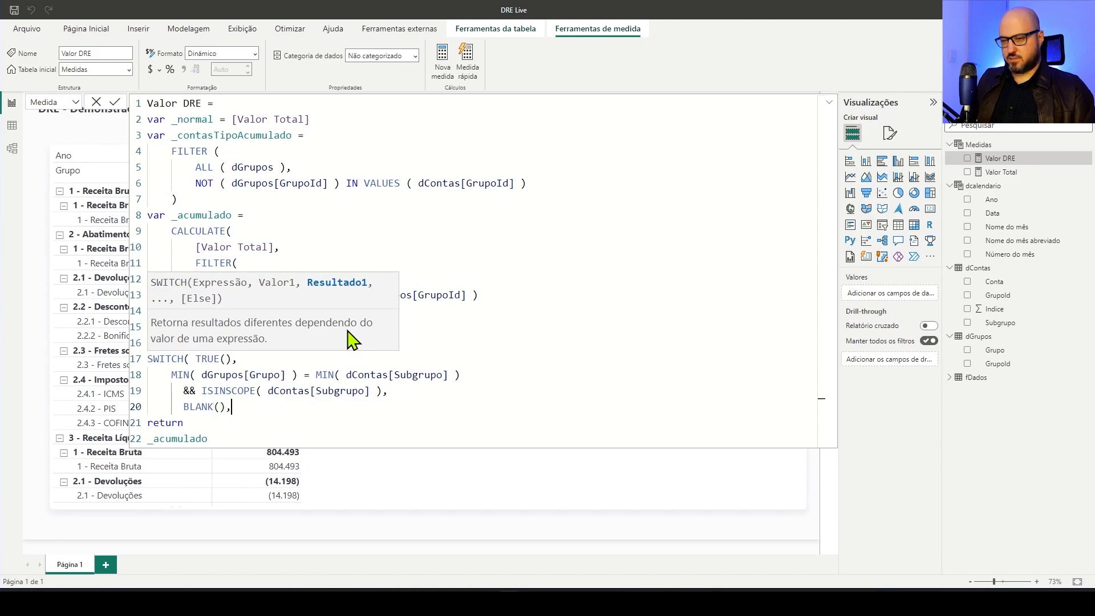
{"action": "type", "text": ","}
{"action": "key", "text": "shift+Return"}
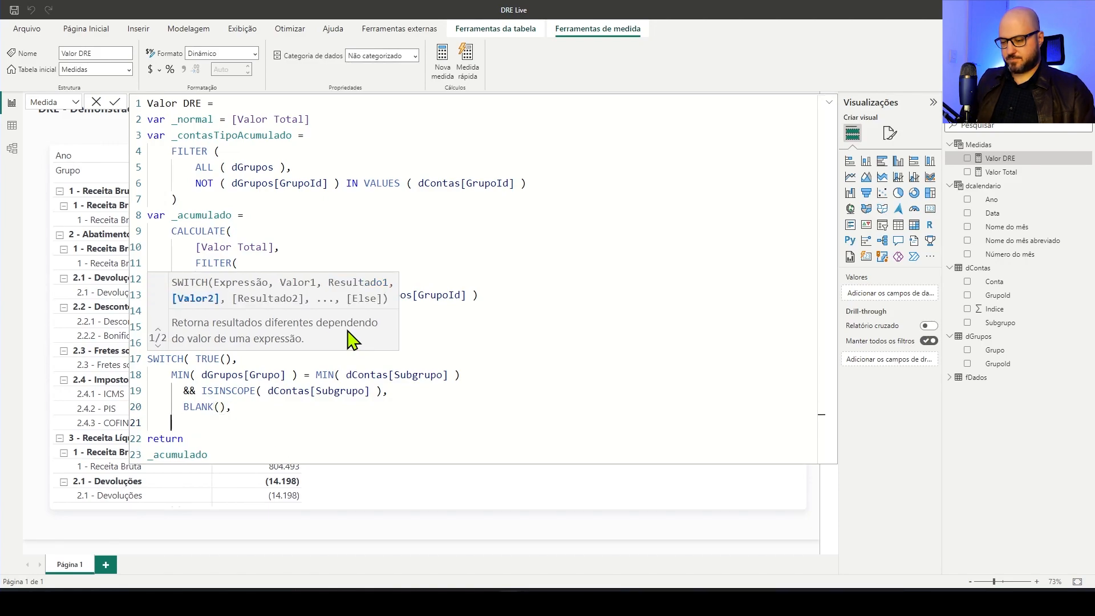
Enter _normal as the SWITCH's default result and close its parenthesis on a new line
{"action": "type", "text": "_"}
{"action": "key", "text": "Down"}
{"action": "key", "text": "Down"}
{"action": "key", "text": "Tab"}
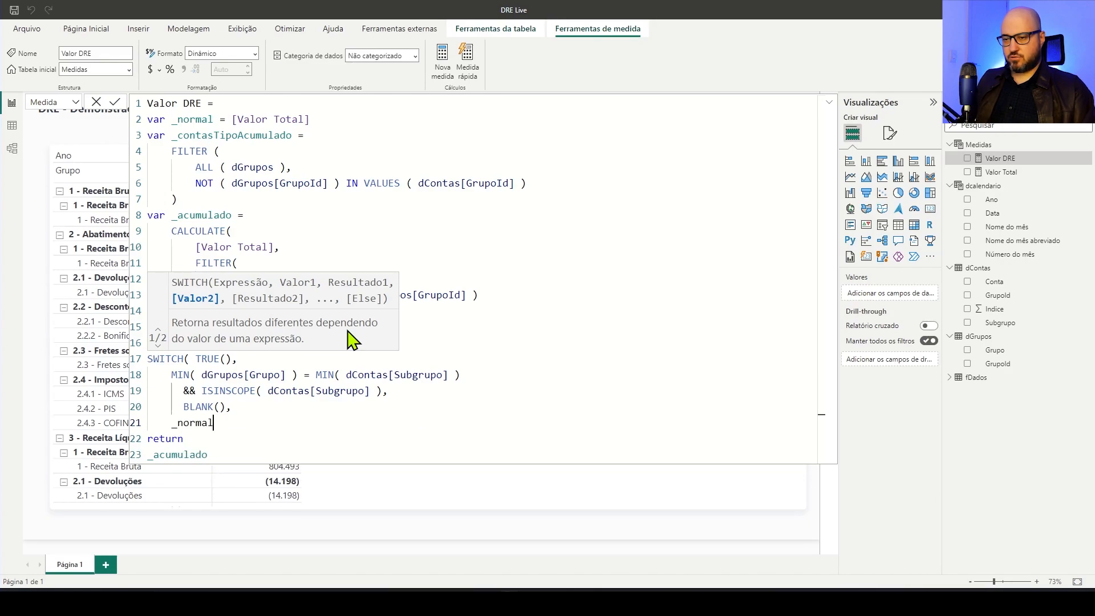
{"action": "key", "text": "shift+Return"}
{"action": "type", "text": ")"}
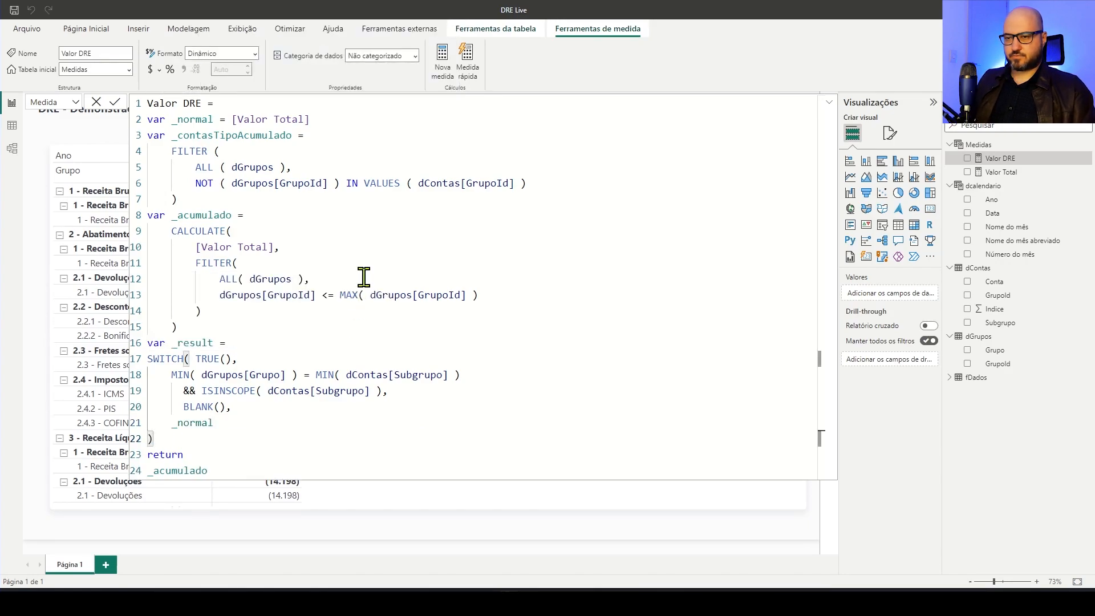
Replace _acumulado with _result as the returned variable of Valor DRE, commit the formula and collapse the editor to reveal the matrix
{"action": "double_click", "coordinate": [208, 342]}
{"action": "key", "text": "ctrl+c"}
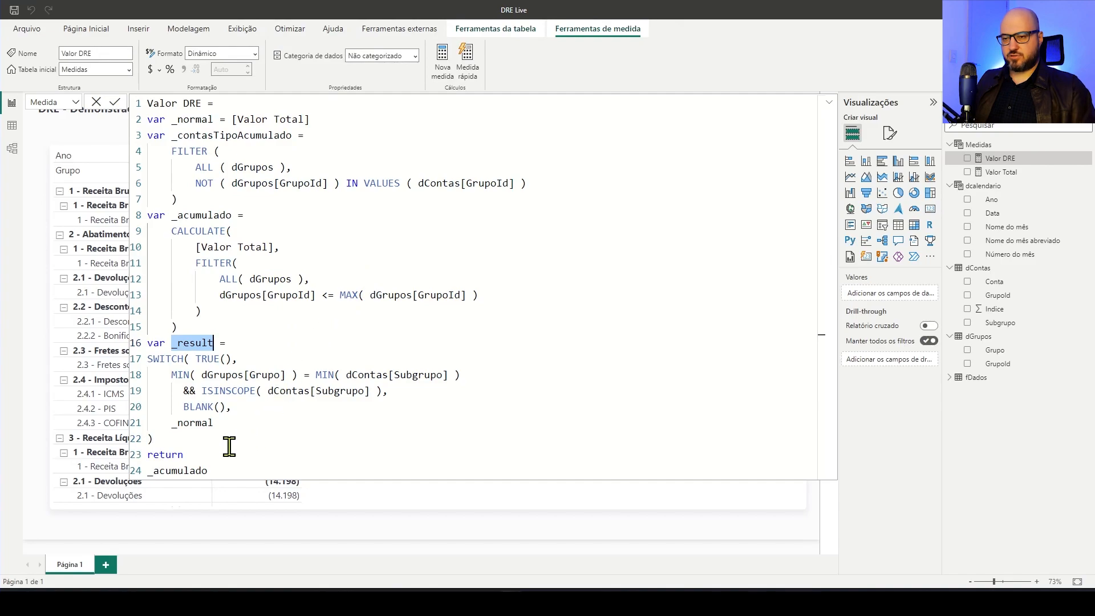
{"action": "left_click", "coordinate": [191, 472]}
{"action": "double_click", "coordinate": [192, 473]}
{"action": "key", "text": "ctrl+v"}
{"action": "left_click", "coordinate": [262, 455]}
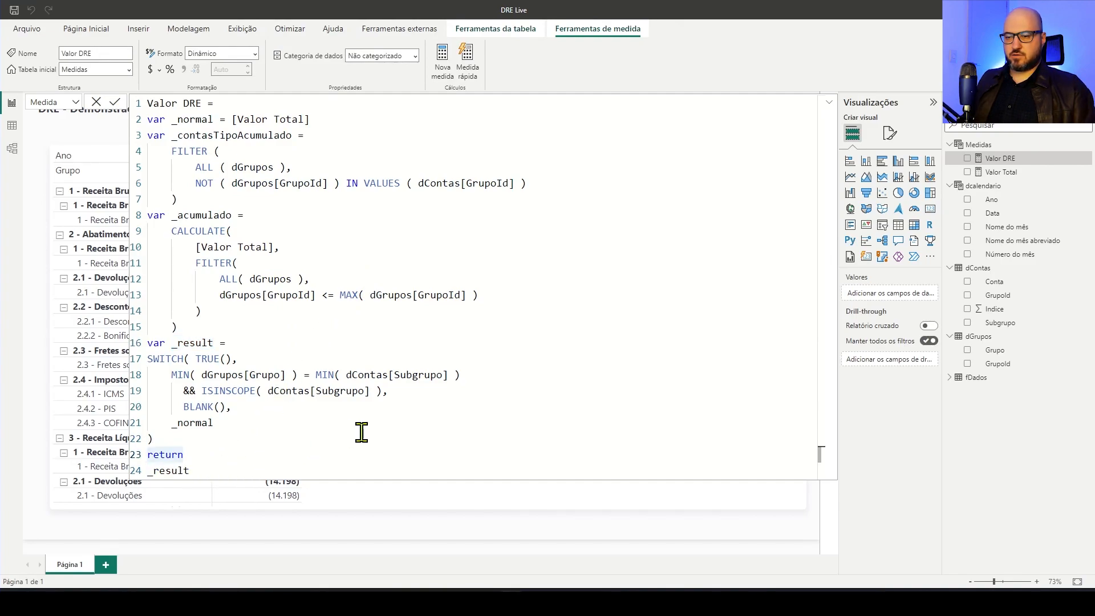
{"action": "key", "text": "Return"}
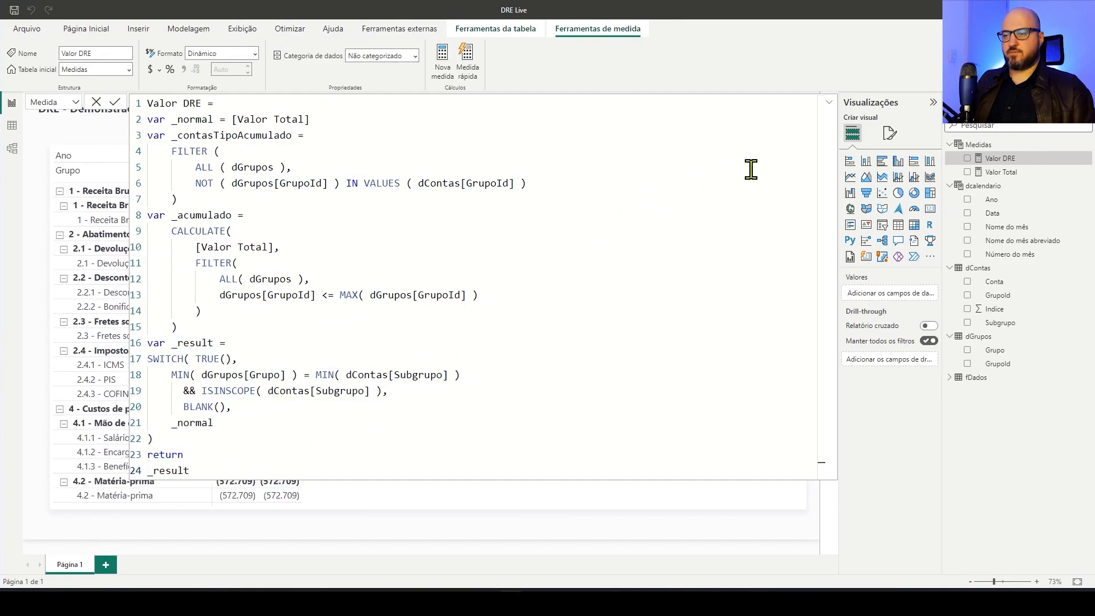
{"action": "left_click", "coordinate": [830, 103]}
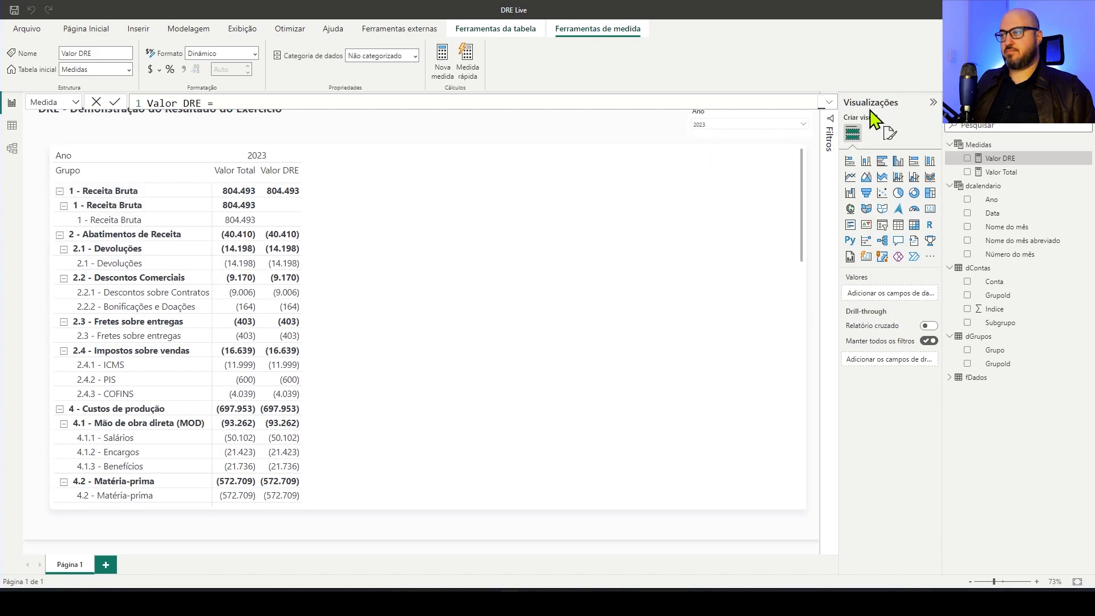
Reopen the full Valor DRE formula and duplicate the SWITCH's condition, BLANK() result and _normal lines below the first BLANK()
{"action": "left_click", "coordinate": [830, 104]}
{"action": "left_click_drag", "start_coordinate": [227, 423], "coordinate": [177, 377]}
{"action": "key", "text": "ctrl+c"}
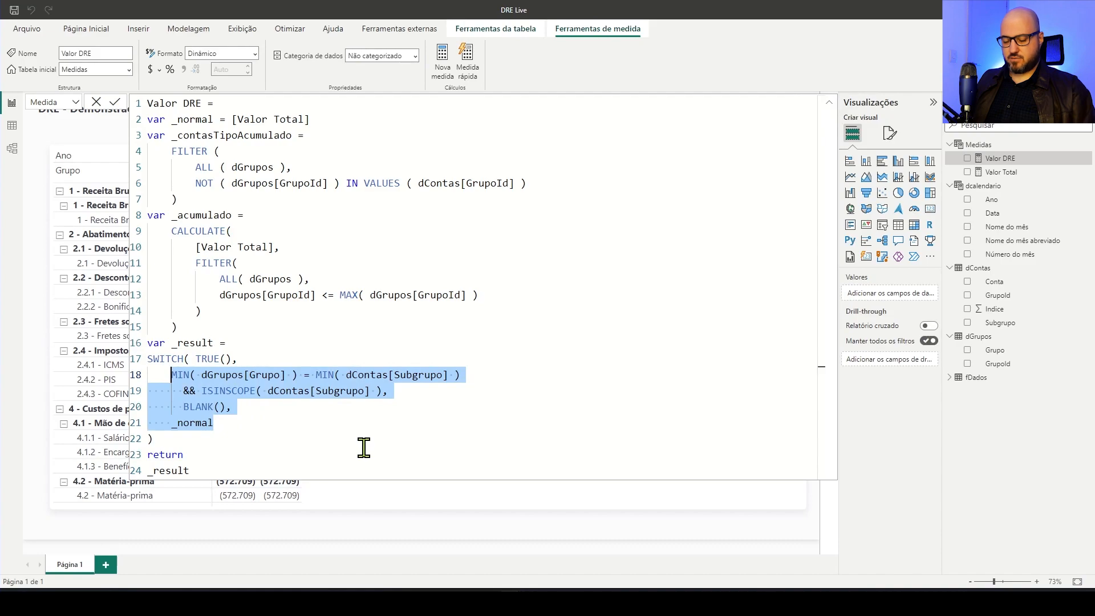
{"action": "left_click", "coordinate": [276, 411]}
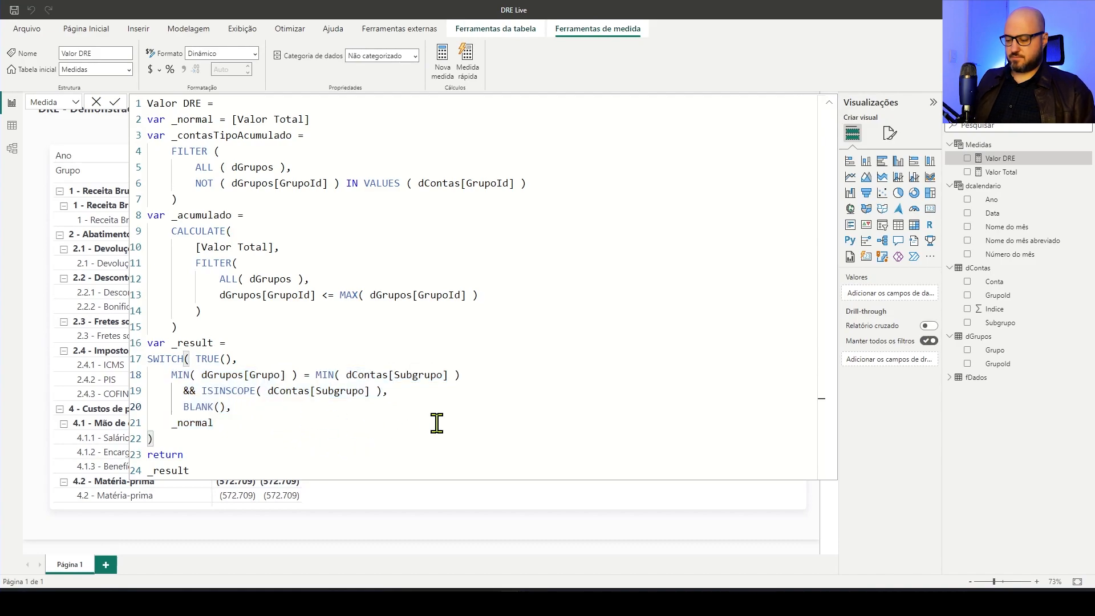
{"action": "key", "text": "Return"}
{"action": "key", "text": "ctrl+v"}
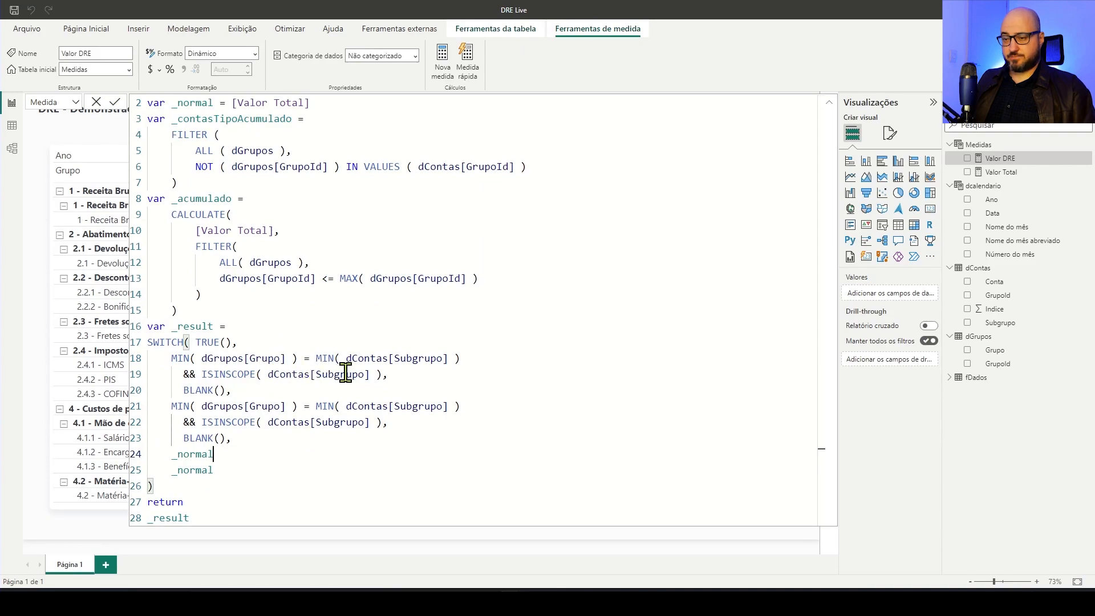
Change the duplicated comparison to MIN( dContas[Subgrupo] ) = MIN( dContas[Conta] )
{"action": "left_click_drag", "start_coordinate": [346, 407], "coordinate": [449, 405]}
{"action": "key", "text": "ctrl+c"}
{"action": "left_click_drag", "start_coordinate": [201, 408], "coordinate": [284, 405]}
{"action": "key", "text": "ctrl+v"}
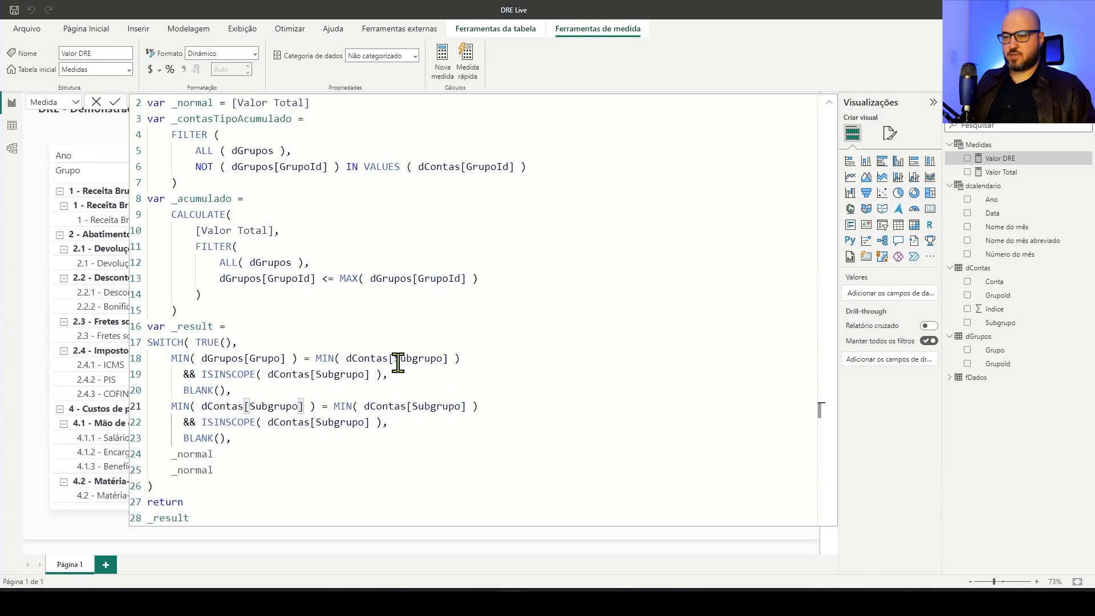
{"action": "left_click_drag", "start_coordinate": [413, 407], "coordinate": [461, 407]}
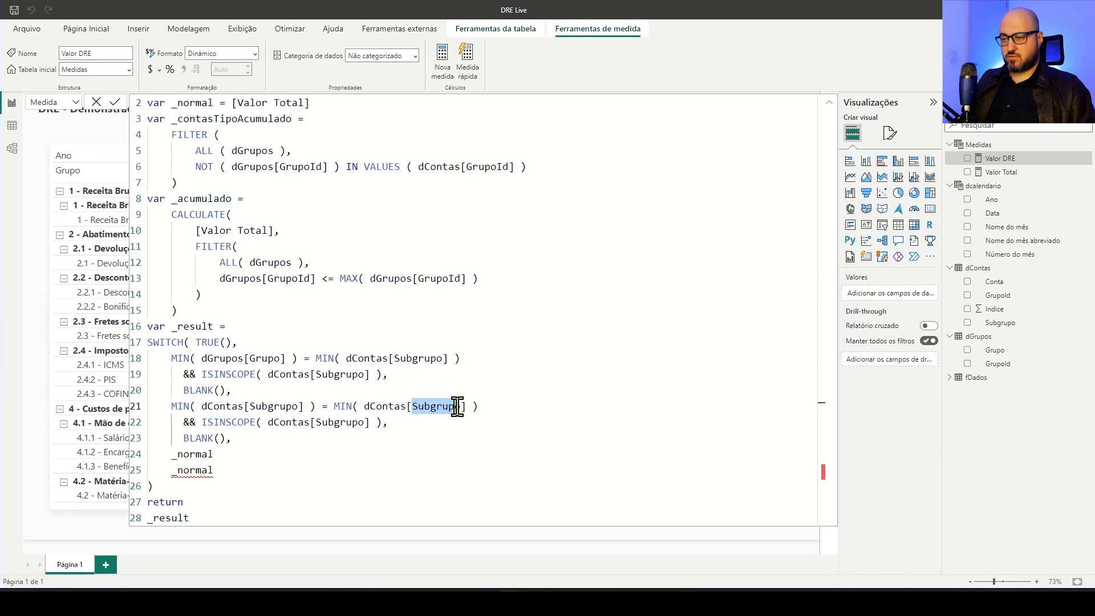
{"action": "type", "text": "Conta"}
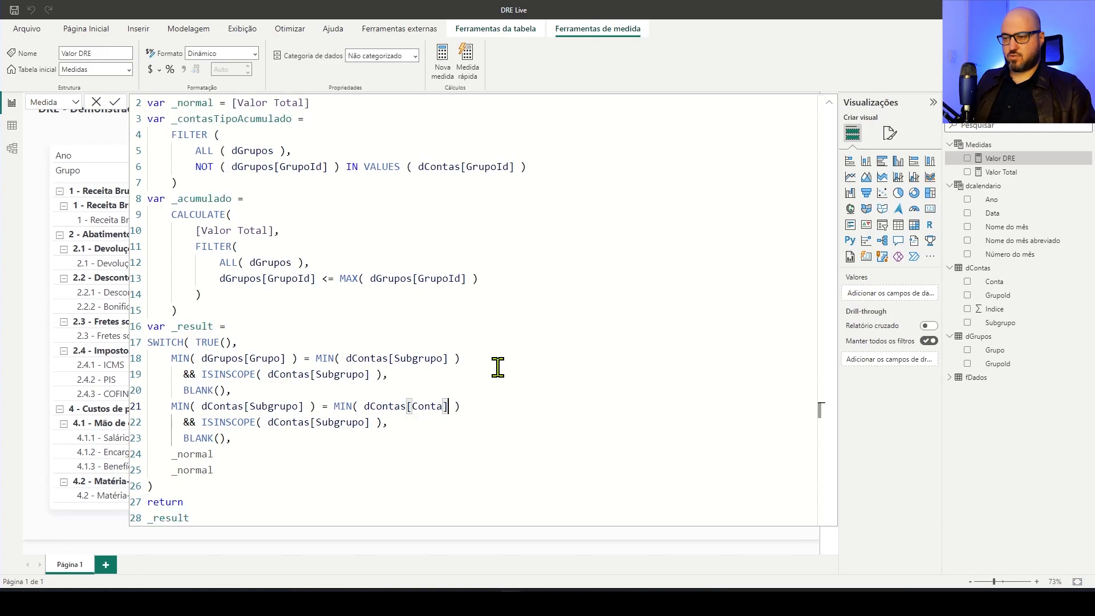
Replace the column in the duplicated condition's ISINSCOPE with dContas[Conta]
{"action": "left_click_drag", "start_coordinate": [365, 406], "coordinate": [450, 406]}
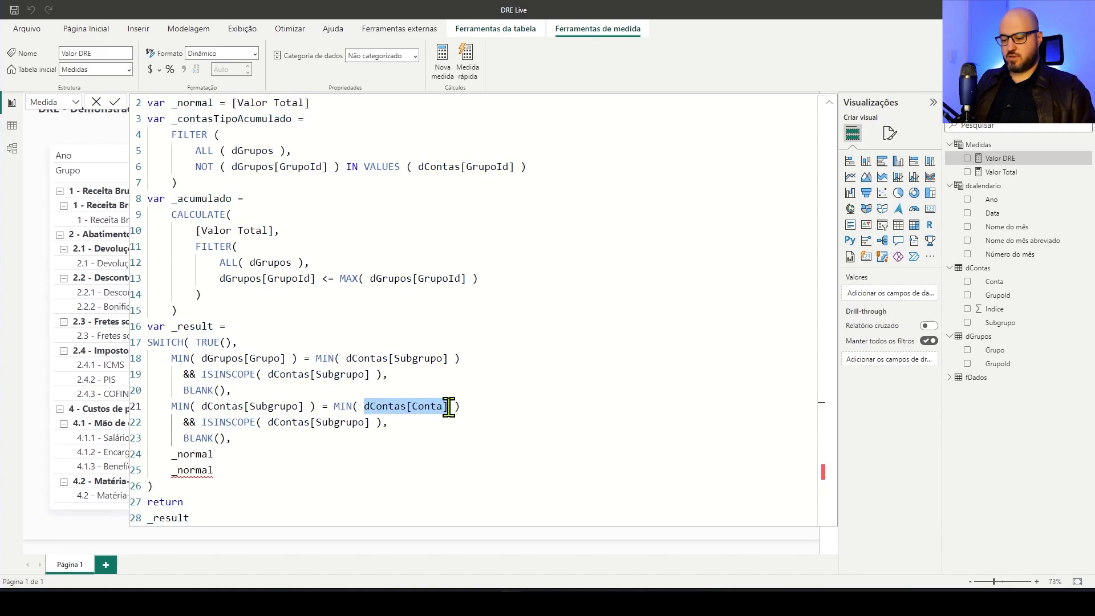
{"action": "left_click_drag", "start_coordinate": [268, 423], "coordinate": [368, 425]}
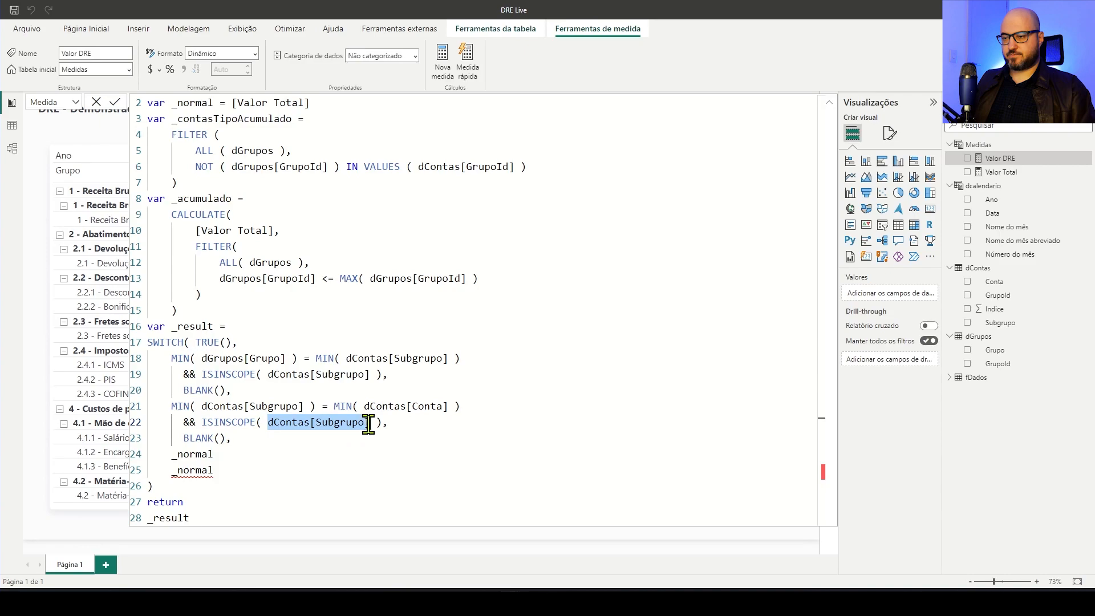
{"action": "type", "text": "dContas[Conta]"}
{"action": "left_click", "coordinate": [402, 390]}
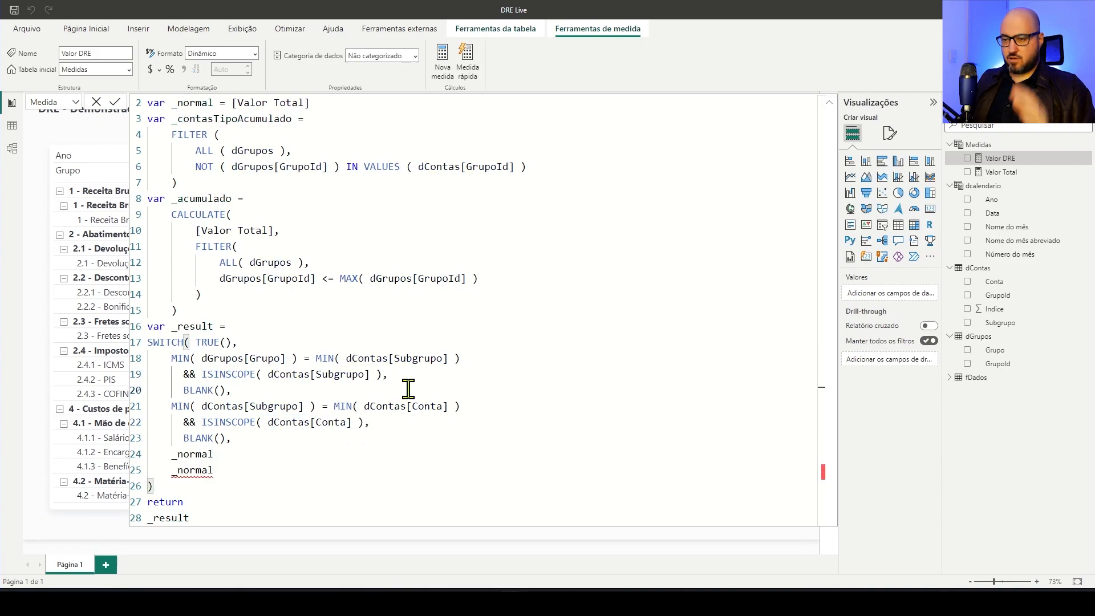
Delete the extra _normal line so the SWITCH keeps a single _normal as its fallback result
{"action": "left_click_drag", "start_coordinate": [231, 454], "coordinate": [174, 454]}
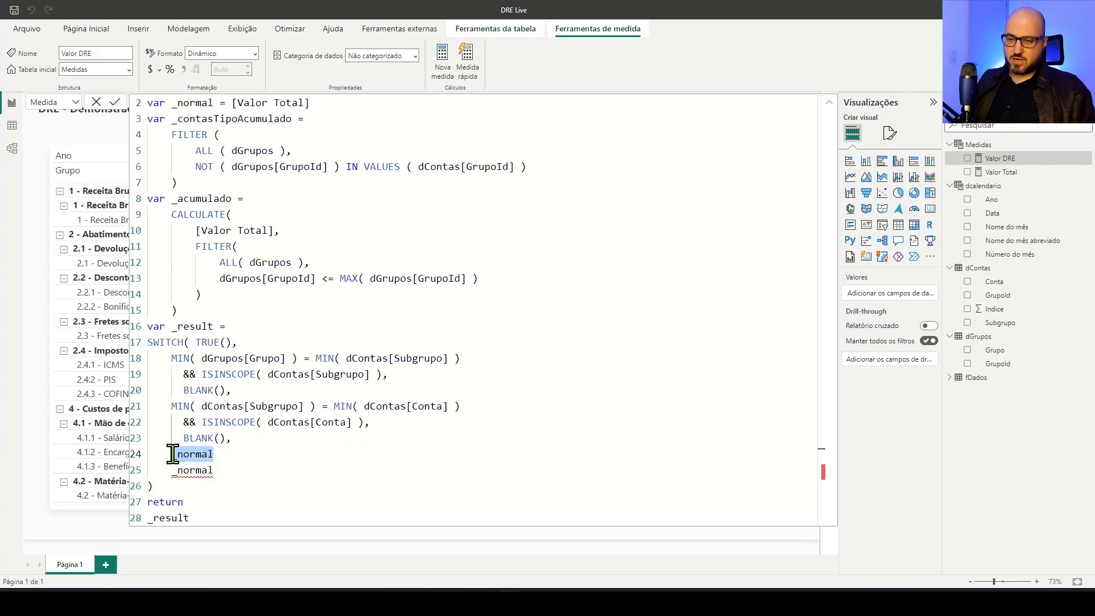
{"action": "key", "text": "BackSpace"}
{"action": "key", "text": "BackSpace"}
{"action": "key", "text": "BackSpace"}
{"action": "key", "text": "BackSpace"}
{"action": "key", "text": "BackSpace"}
{"action": "key", "text": "BackSpace"}
{"action": "key", "text": "BackSpace"}
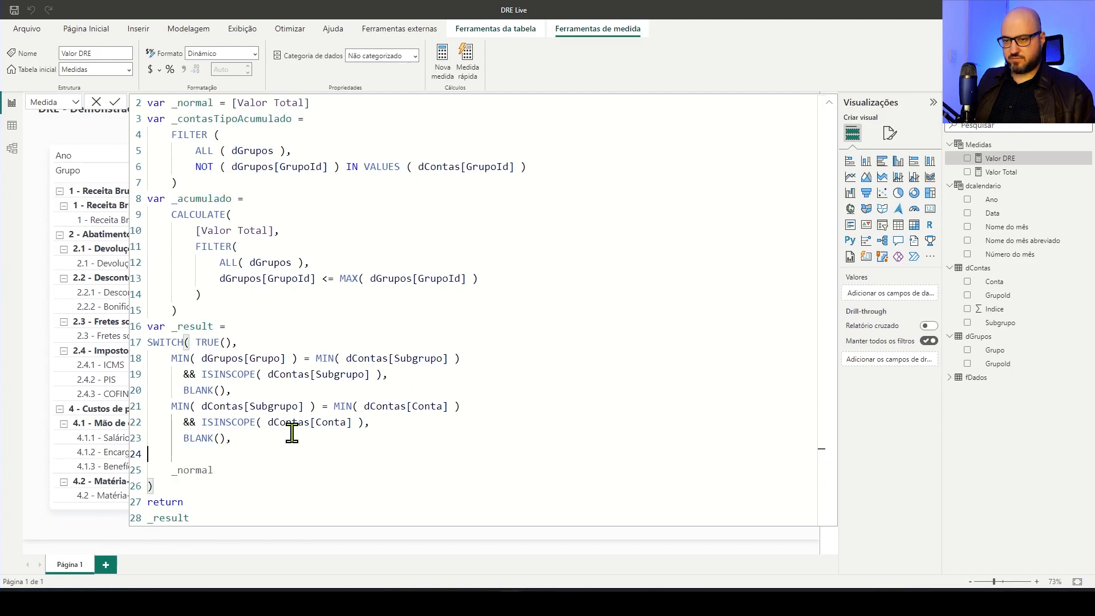
{"action": "left_click", "coordinate": [212, 484]}
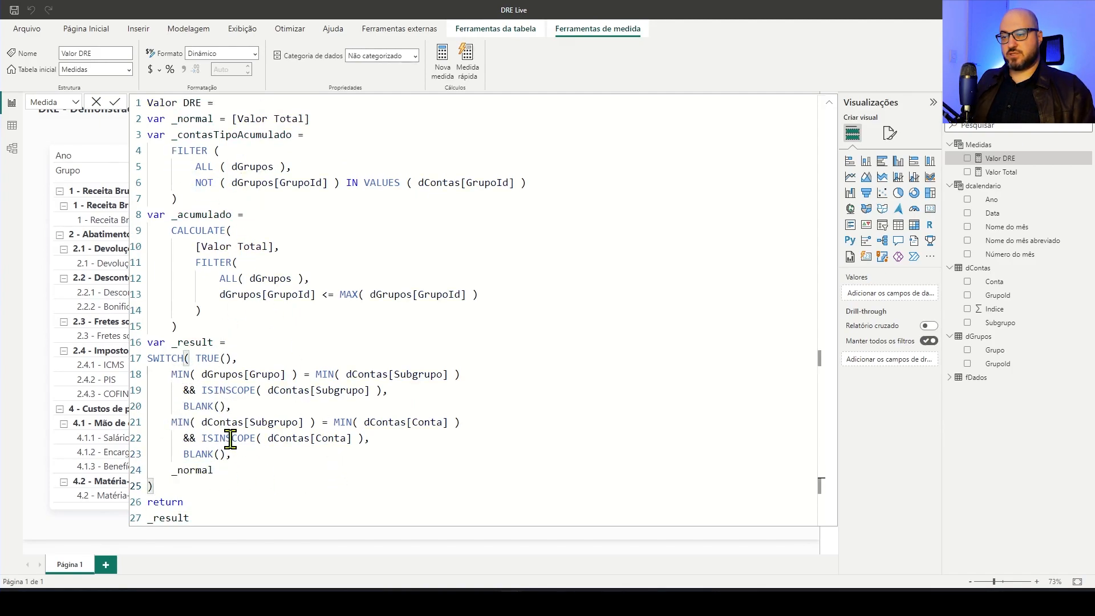
Commit the Valor DRE formula and collapse the editor to check the repeated account rows in the matrix
{"action": "left_click", "coordinate": [115, 102]}
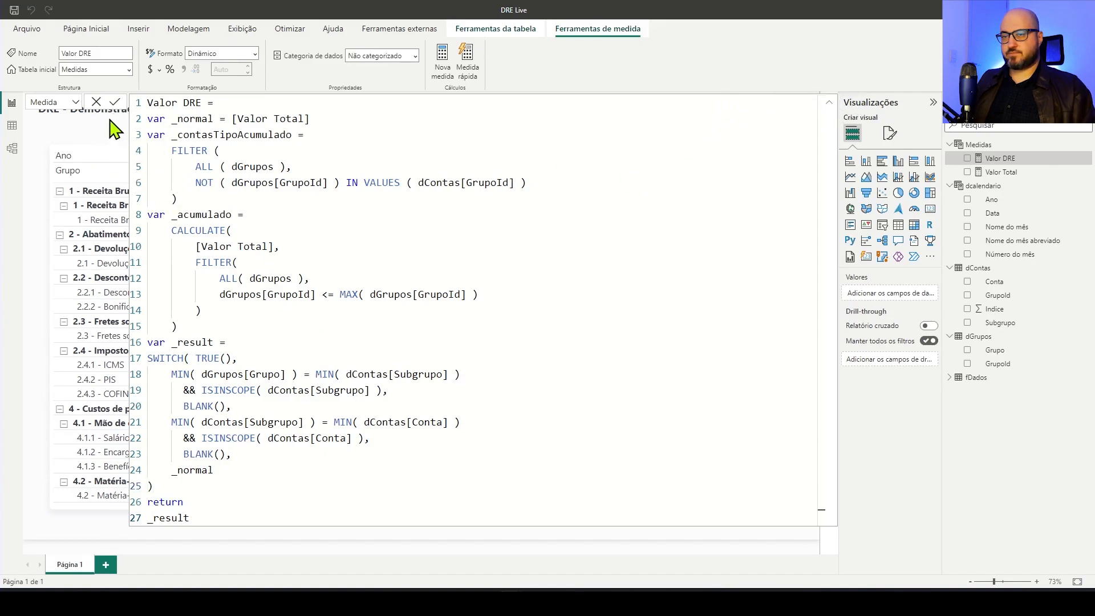
{"action": "left_click", "coordinate": [828, 103]}
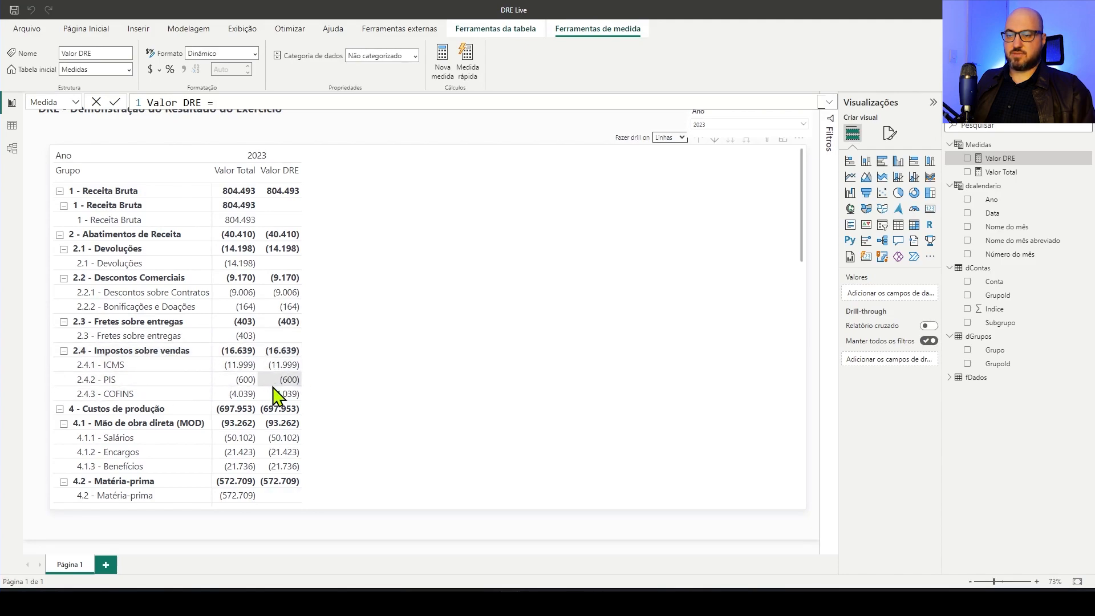
{"action": "scroll", "coordinate": [291, 428], "scroll_direction": "down", "scroll_amount": 3}
{"action": "scroll", "coordinate": [288, 432], "scroll_direction": "up", "scroll_amount": 1}
{"action": "scroll", "coordinate": [287, 432], "scroll_direction": "up", "scroll_amount": 3}
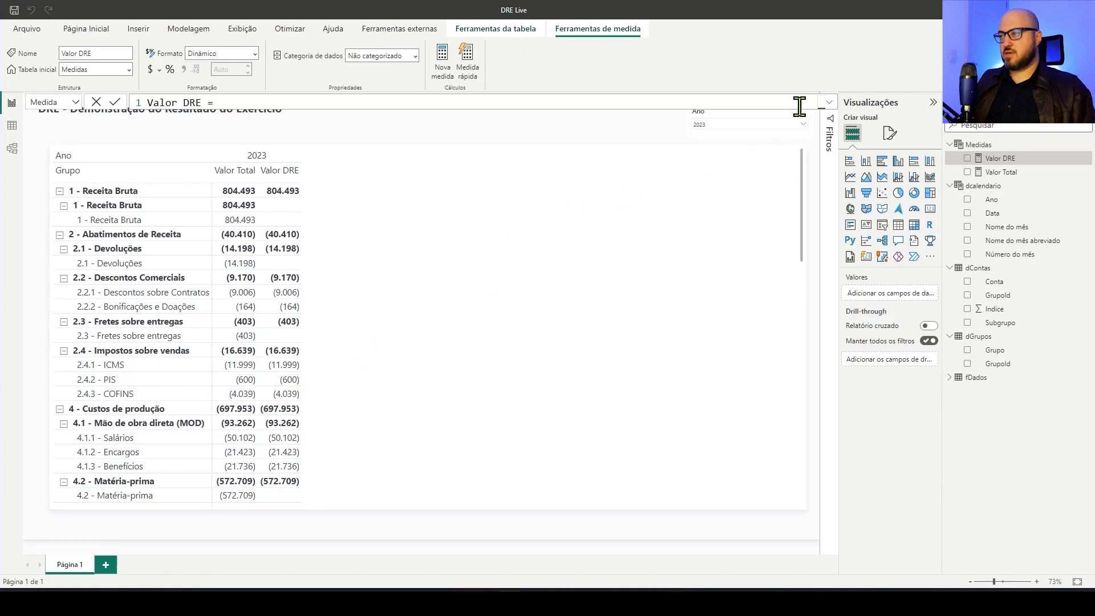
Reopen the full Valor DRE formula and insert a blank line below the SWITCH's second BLANK()
{"action": "left_click", "coordinate": [828, 104]}
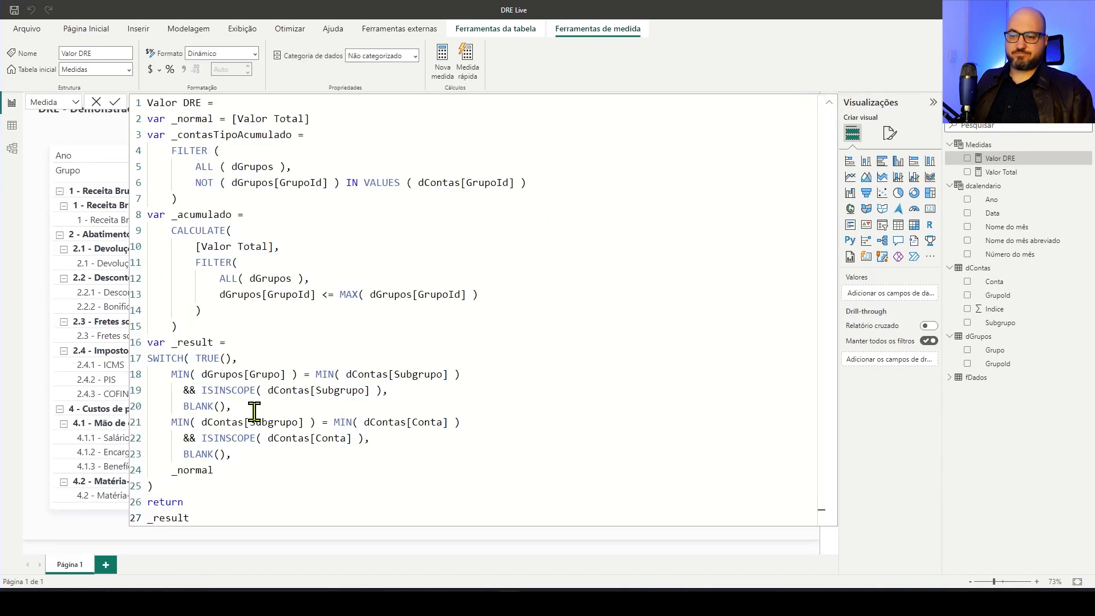
{"action": "left_click_drag", "start_coordinate": [190, 214], "coordinate": [202, 214]}
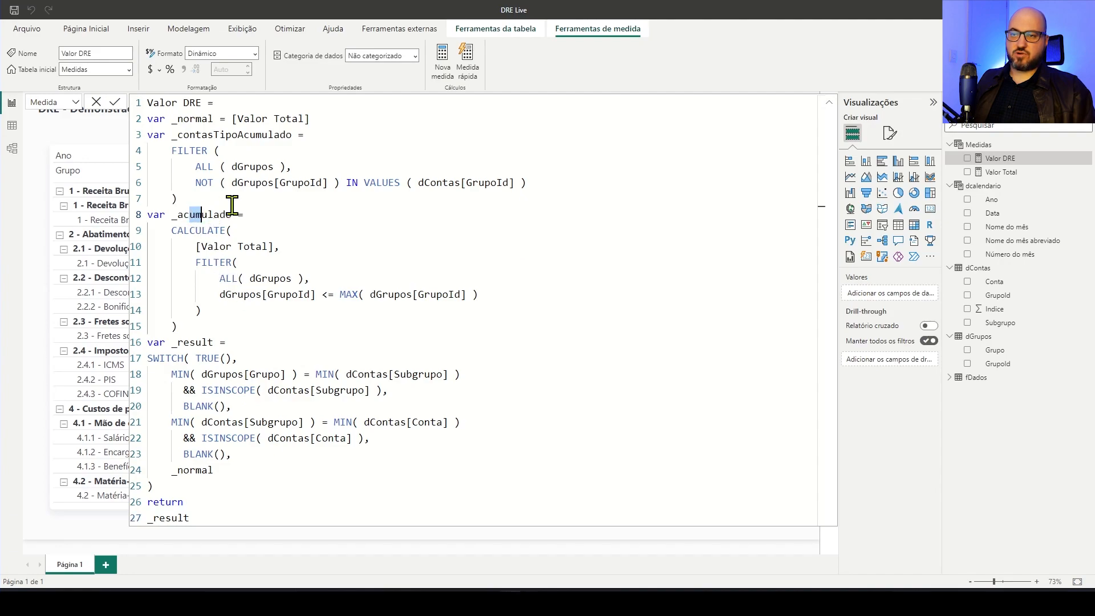
{"action": "left_click_drag", "start_coordinate": [220, 136], "coordinate": [234, 137]}
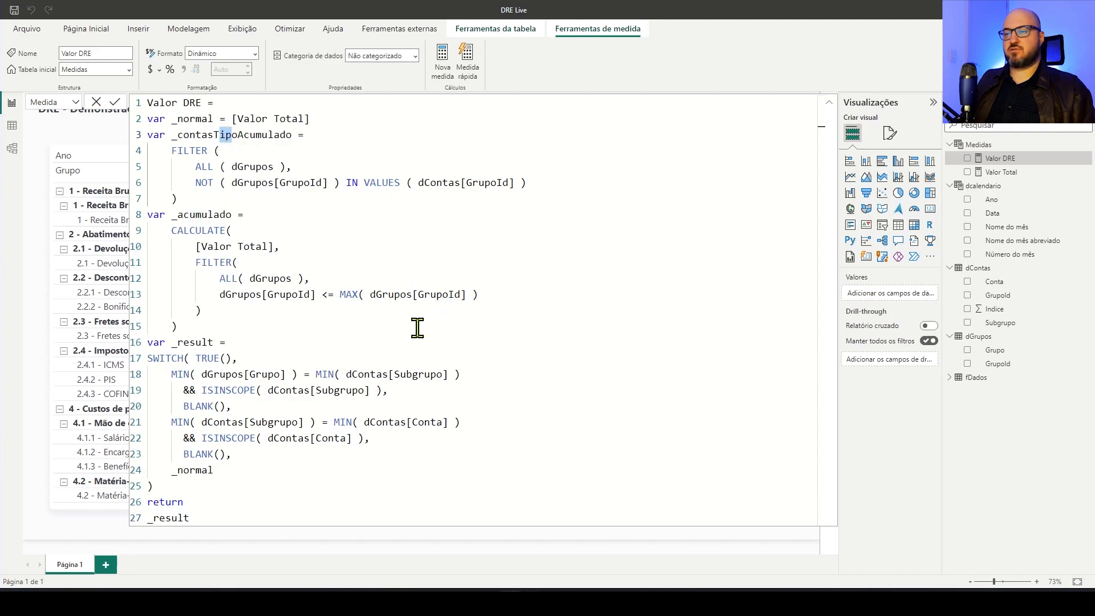
{"action": "left_click", "coordinate": [259, 456]}
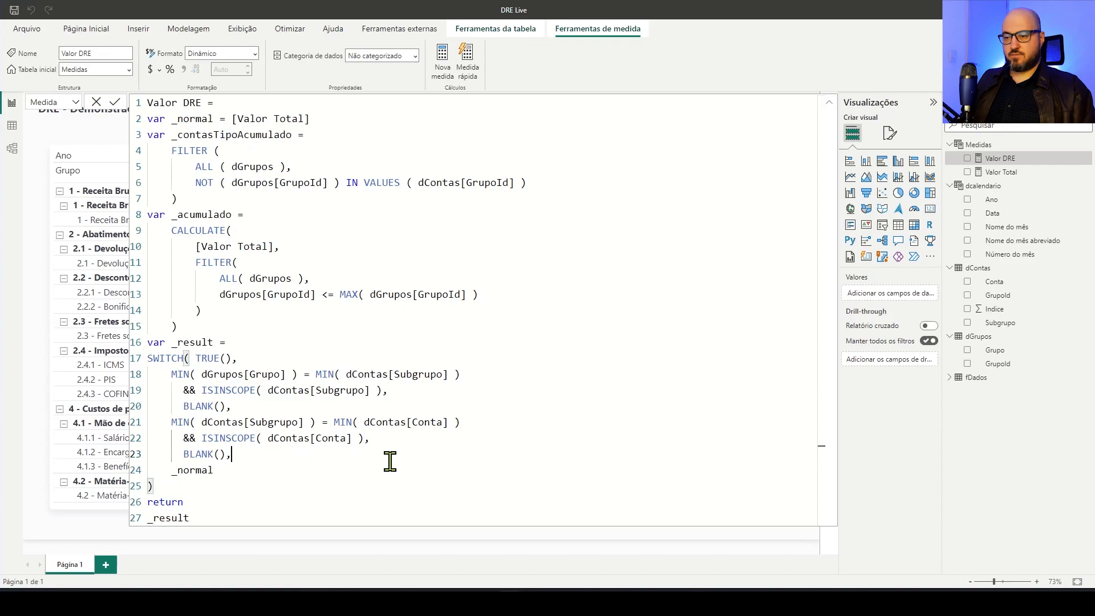
{"action": "key", "text": "Return"}
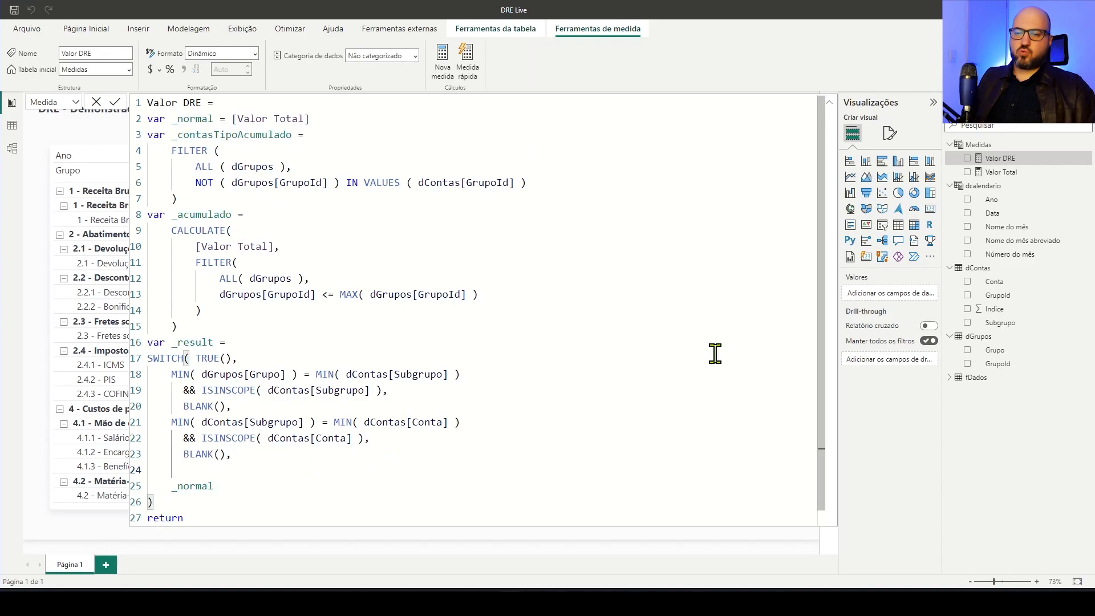
Start a third SWITCH condition with MIN( dGrupos[Grupo] ) IN
{"action": "type", "text": "MIJN"}
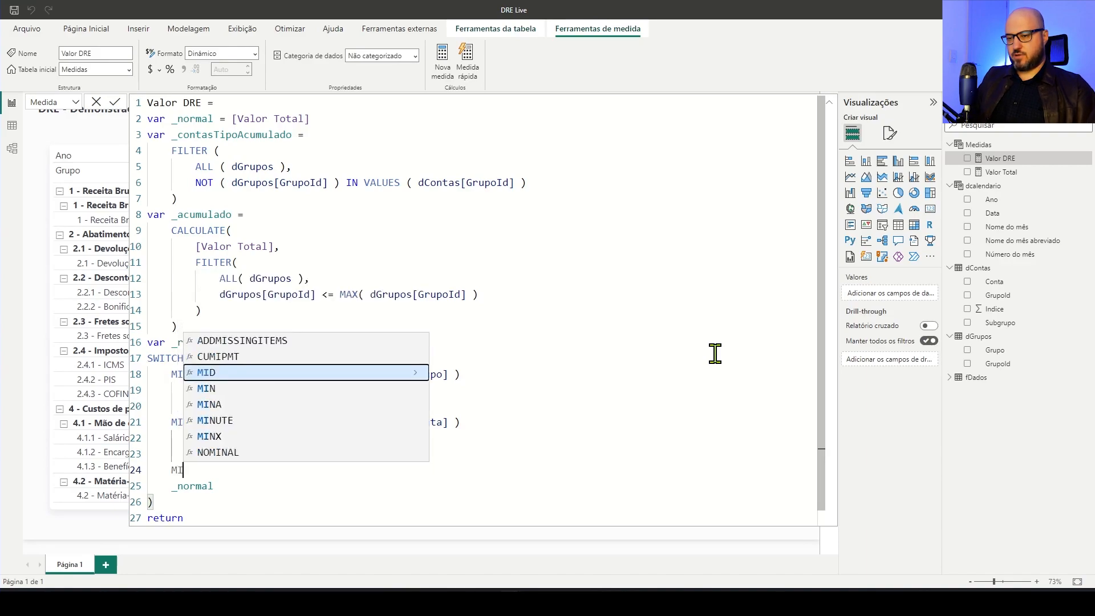
{"action": "key", "text": "BackSpace"}
{"action": "type", "text": "N"}
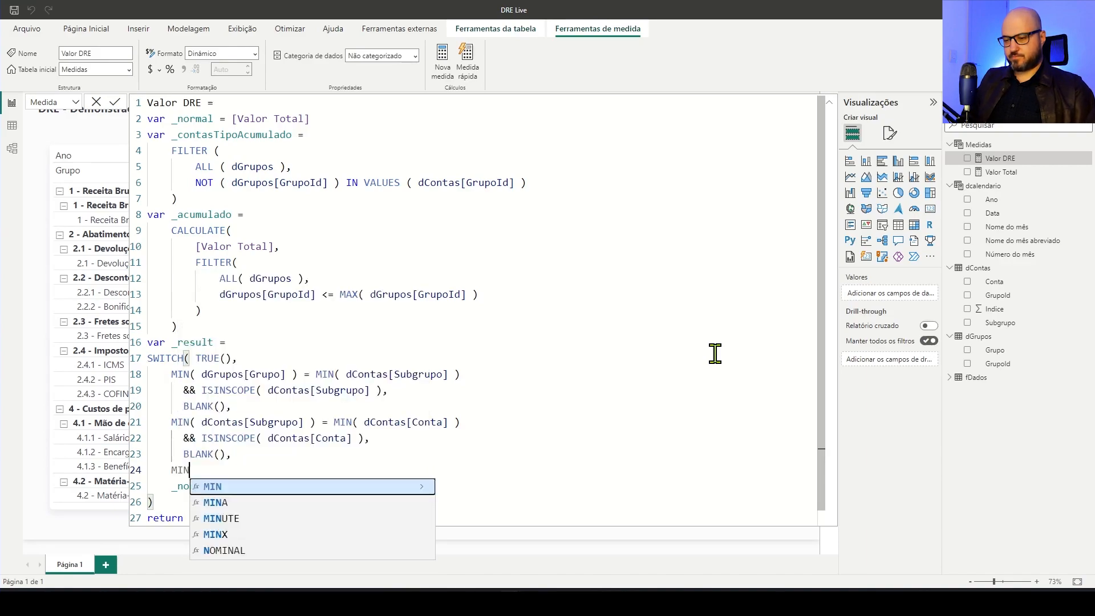
{"action": "type", "text": "( "}
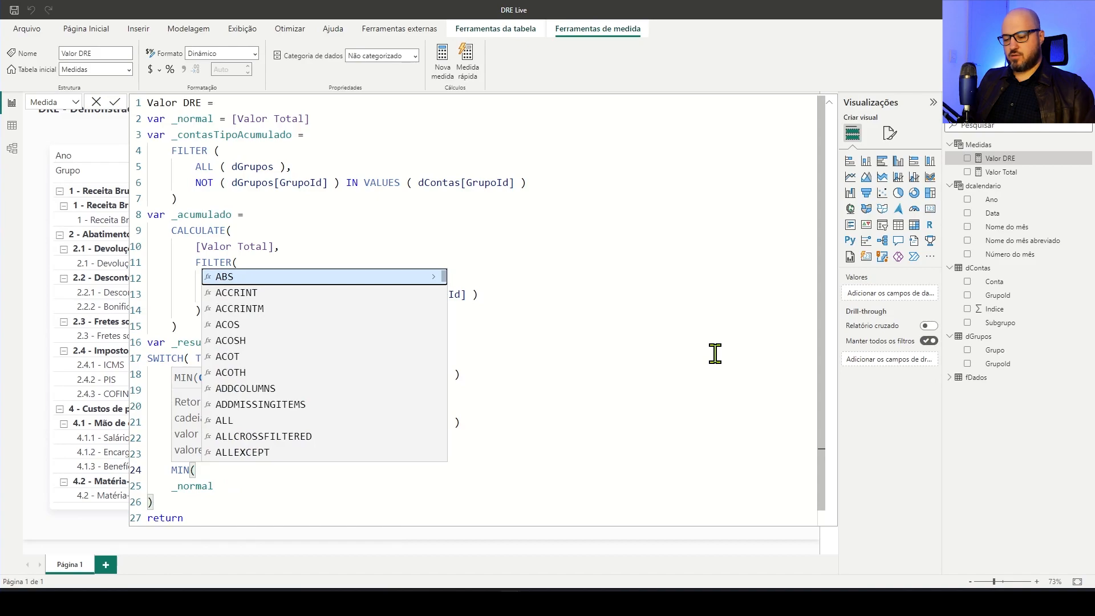
{"action": "type", "text": "Gru"}
{"action": "key", "text": "Down"}
{"action": "key", "text": "Down"}
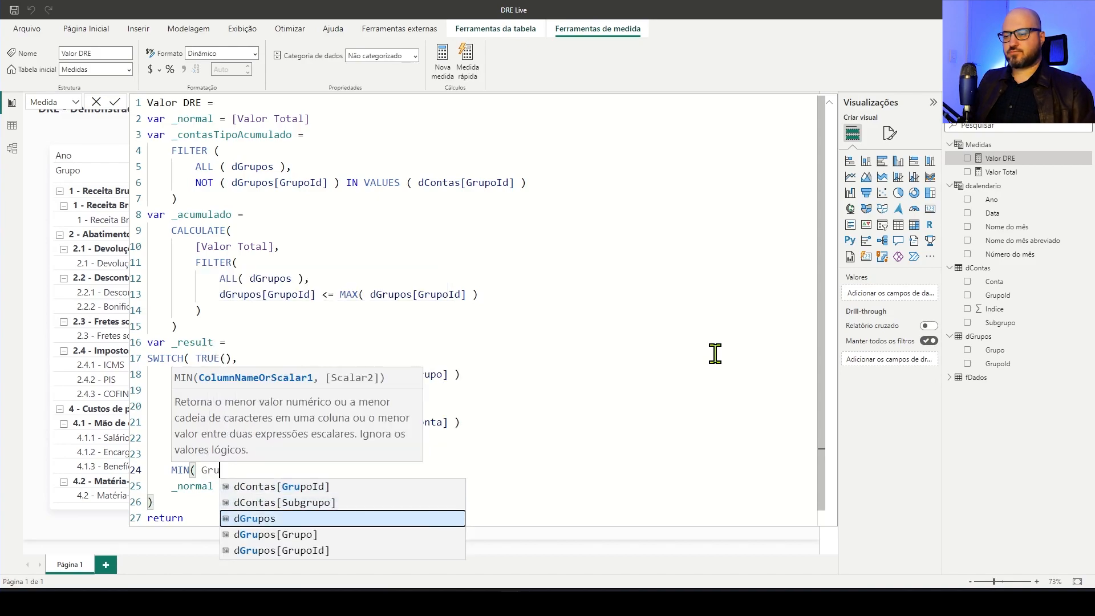
{"action": "key", "text": "Down"}
{"action": "key", "text": "Tab"}
{"action": "type", "text": ")"}
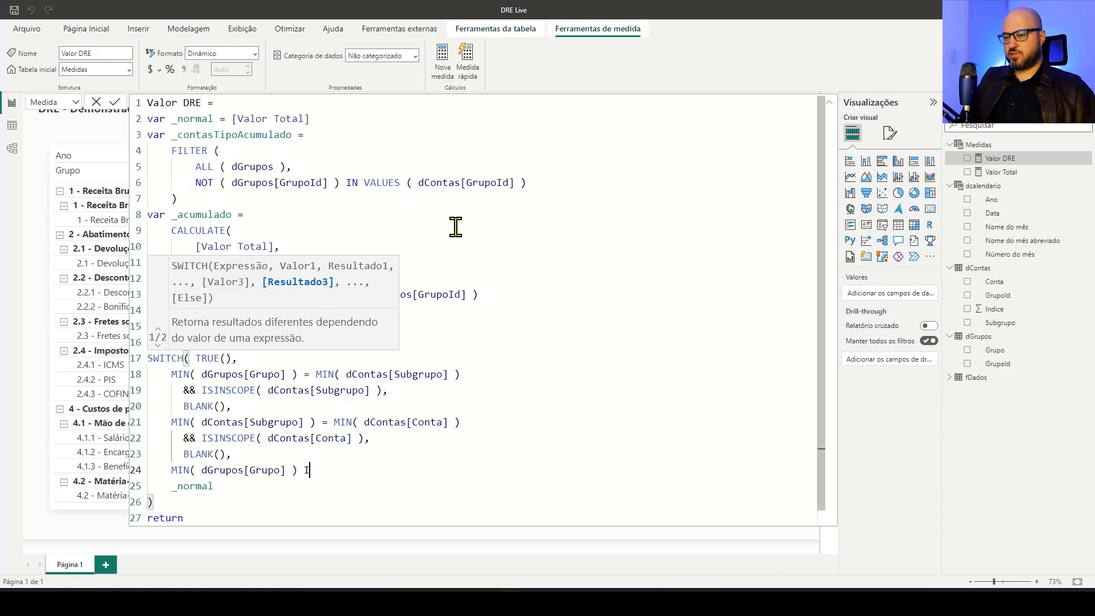
Continue the IN condition on a new line with SELECTCOLUMNS, using _contasTipoAcumulado as its table
{"action": "key", "text": "Return"}
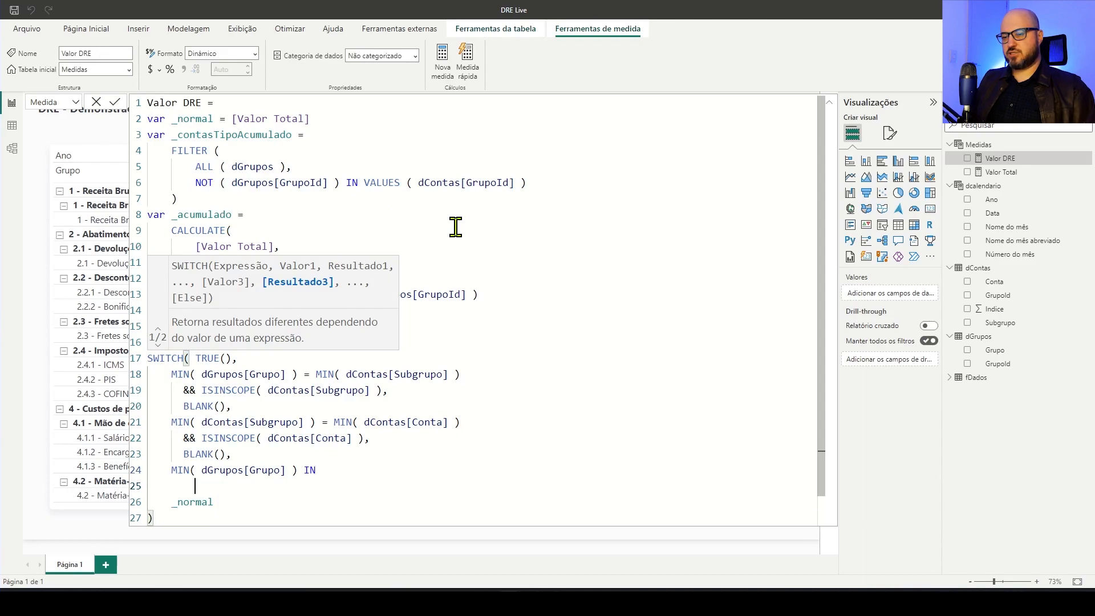
{"action": "type", "text": "SELE"}
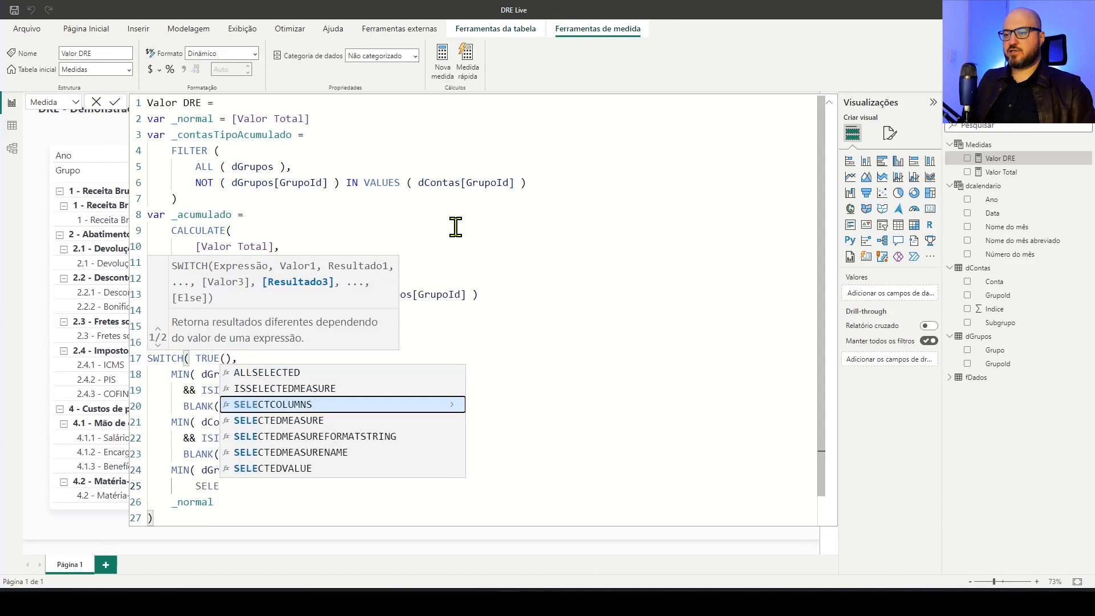
{"action": "key", "text": "Tab"}
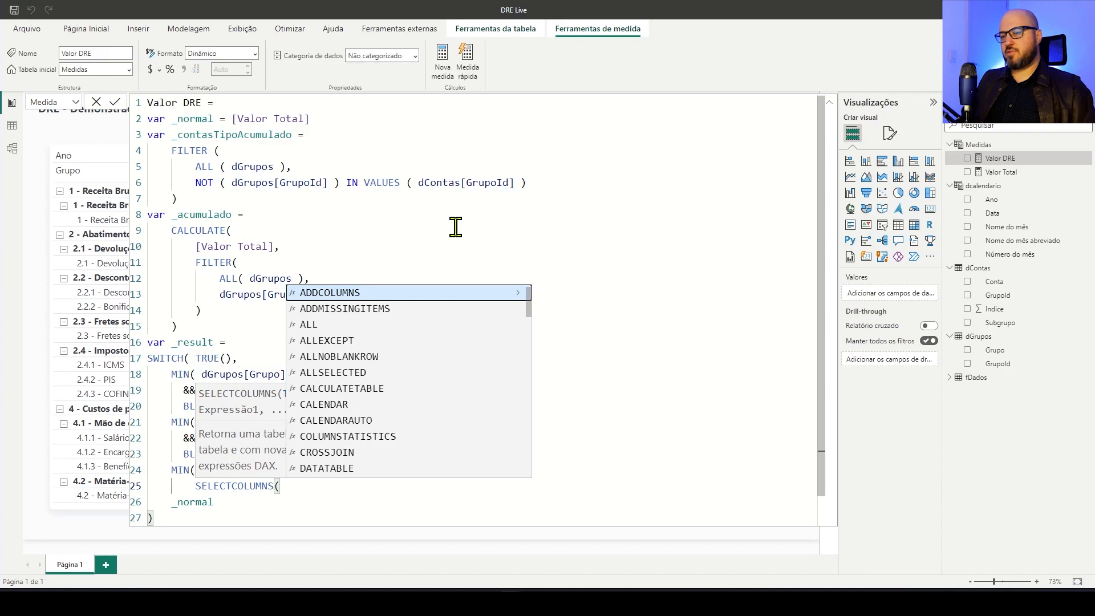
{"action": "key", "text": "Escape"}
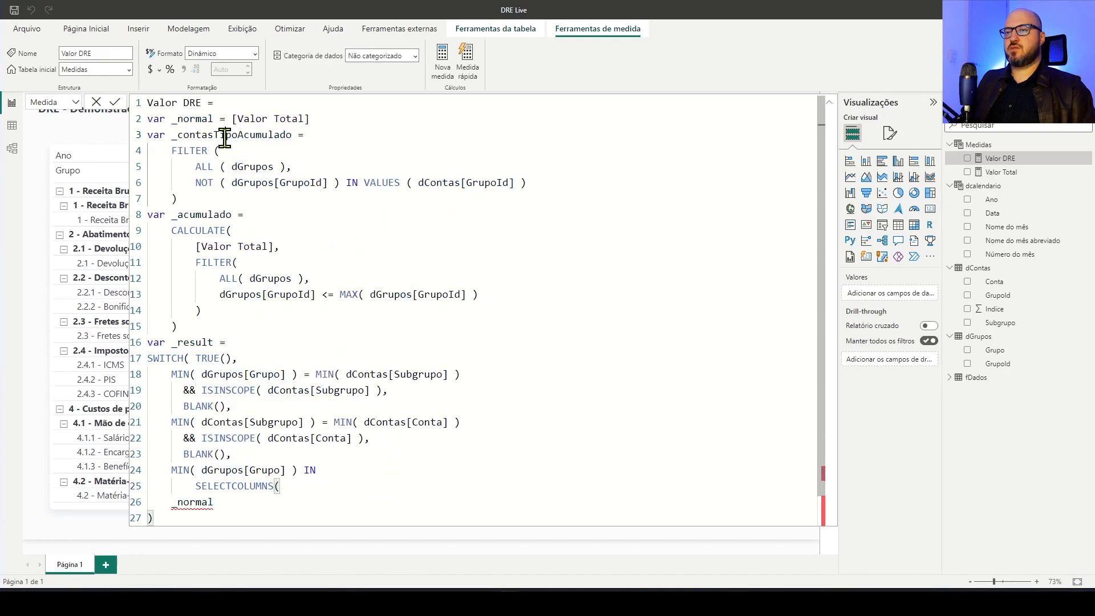
{"action": "double_click", "coordinate": [184, 134]}
{"action": "key", "text": "ctrl+c"}
{"action": "left_click", "coordinate": [304, 486]}
{"action": "key", "text": "ctrl+v"}
{"action": "type", "text": ", "}
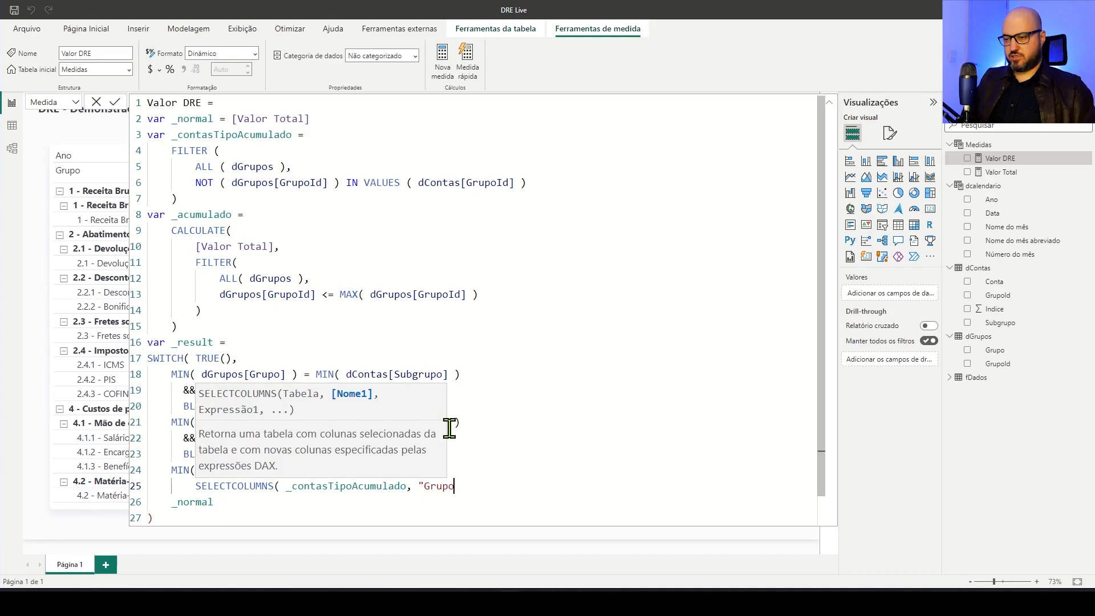
{"action": "type", "text": "\"Grupo\", "}
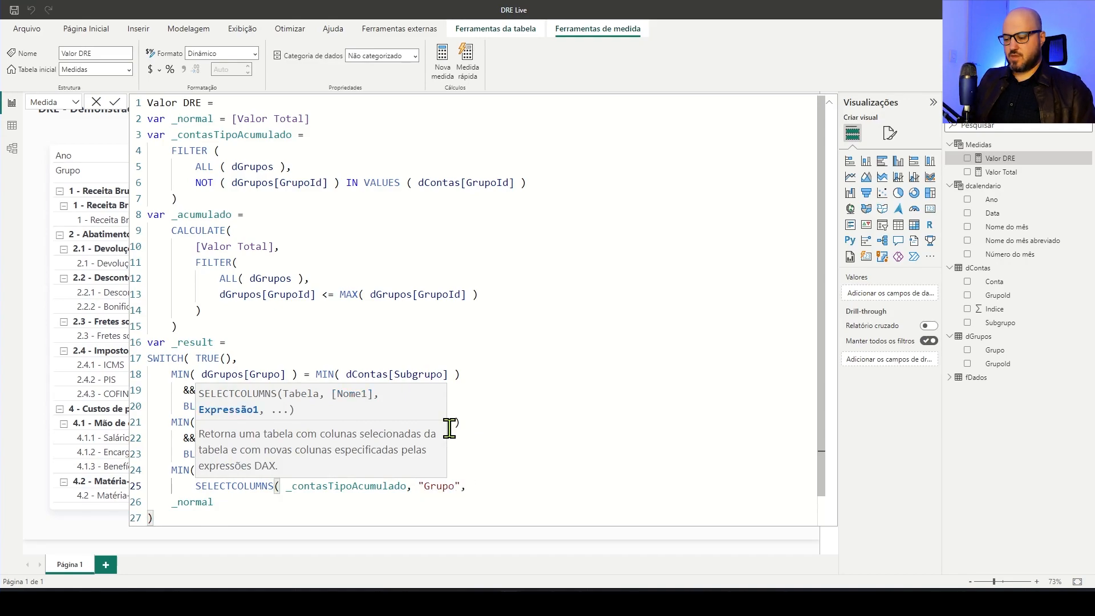
{"action": "type", "text": "["}
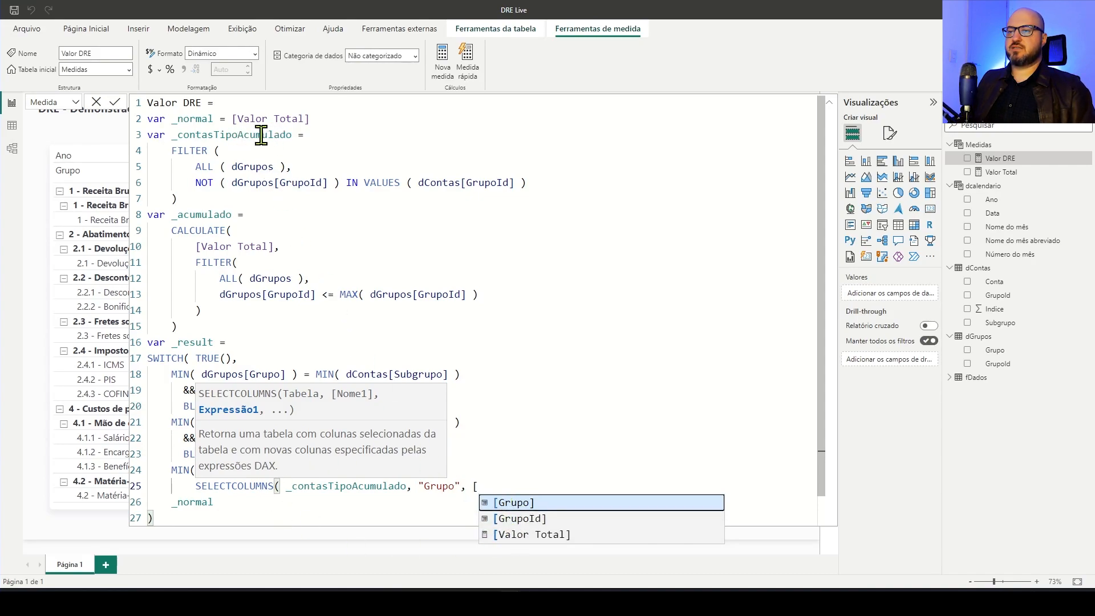
Complete SELECTCOLUMNS with a column named "Grupo" that returns [Grupo], and close the parenthesis
{"action": "key", "text": "Tab"}
{"action": "type", "text": ")"}
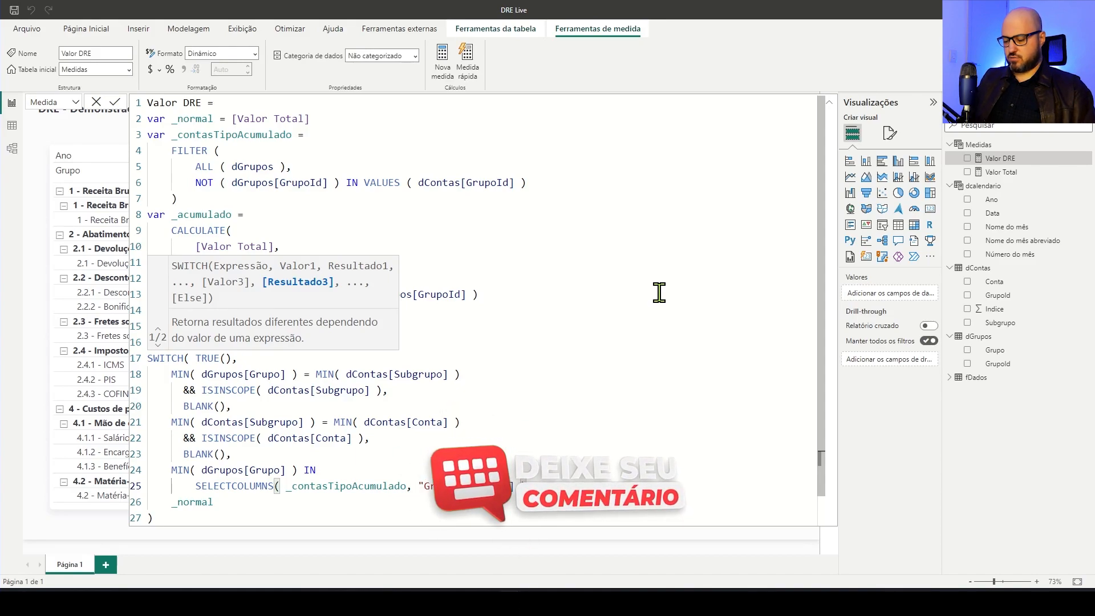
{"action": "scroll", "coordinate": [547, 391], "scroll_direction": "down", "scroll_amount": 1}
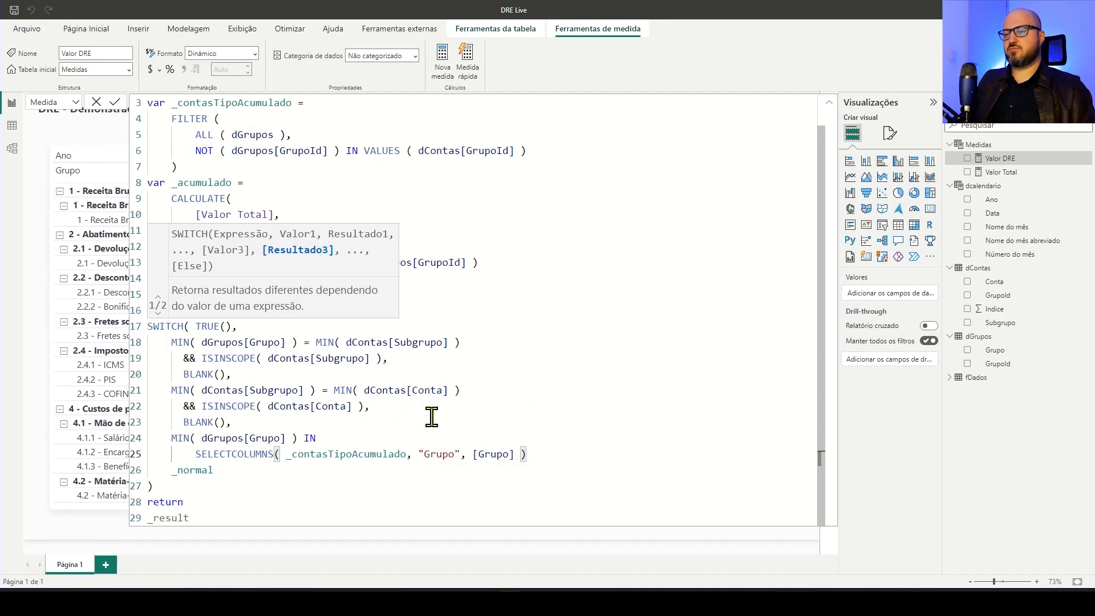
{"action": "scroll", "coordinate": [432, 415], "scroll_direction": "up", "scroll_amount": 1}
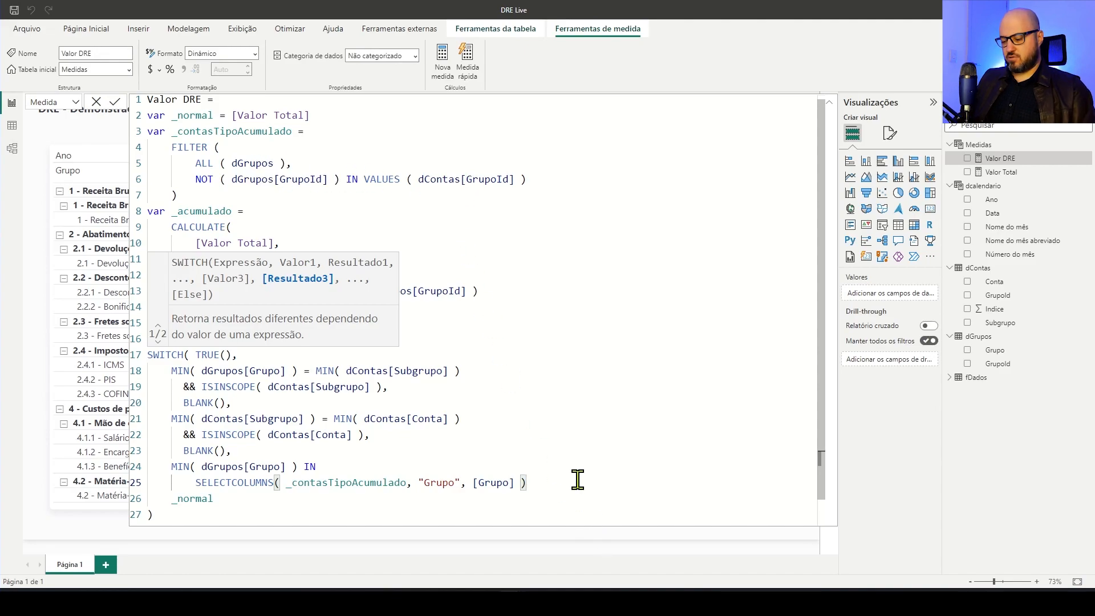
Add _acumulado as the third condition's result on its own line, aligned closer to the BLANK() results
{"action": "type", "text": ","}
{"action": "key", "text": "Return"}
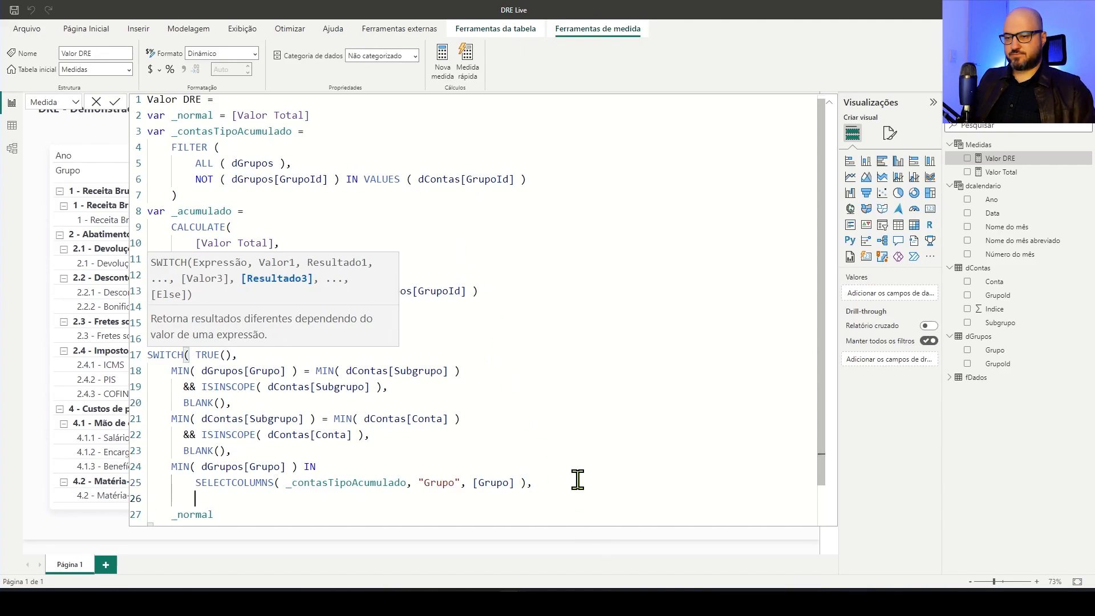
{"action": "key", "text": "Tab"}
{"action": "type", "text": "_acumulado"}
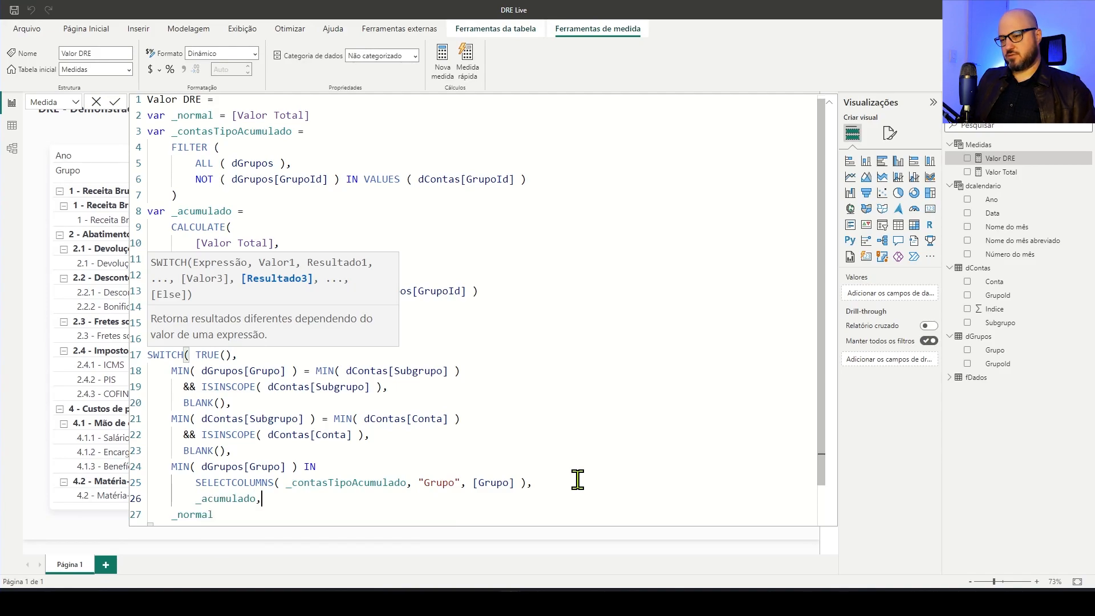
{"action": "scroll", "coordinate": [570, 476], "scroll_direction": "down", "scroll_amount": 1}
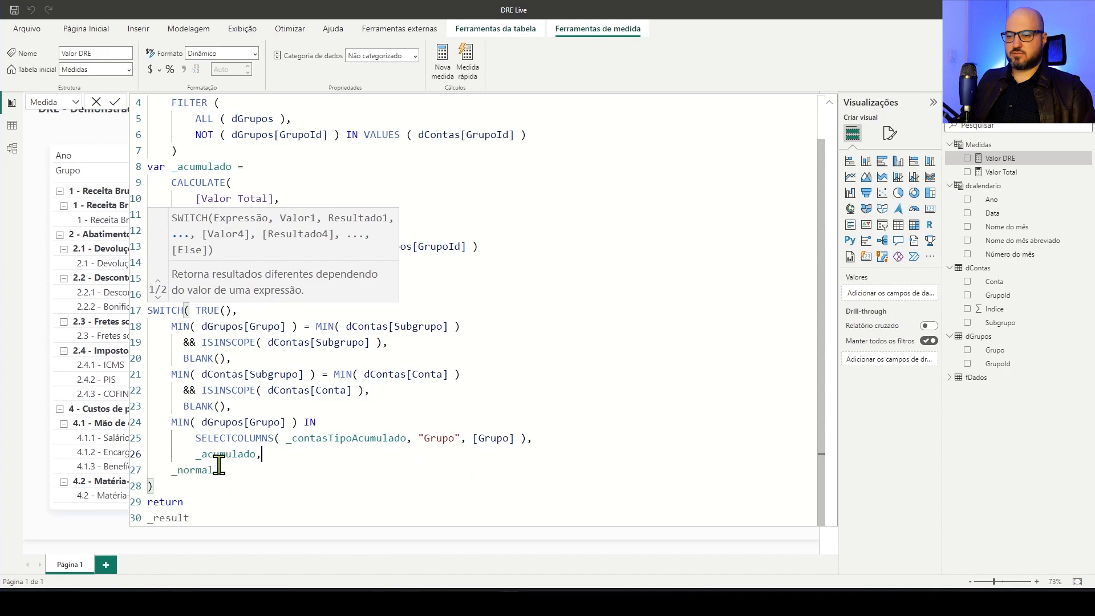
{"action": "left_click", "coordinate": [196, 455]}
{"action": "key", "text": "BackSpace"}
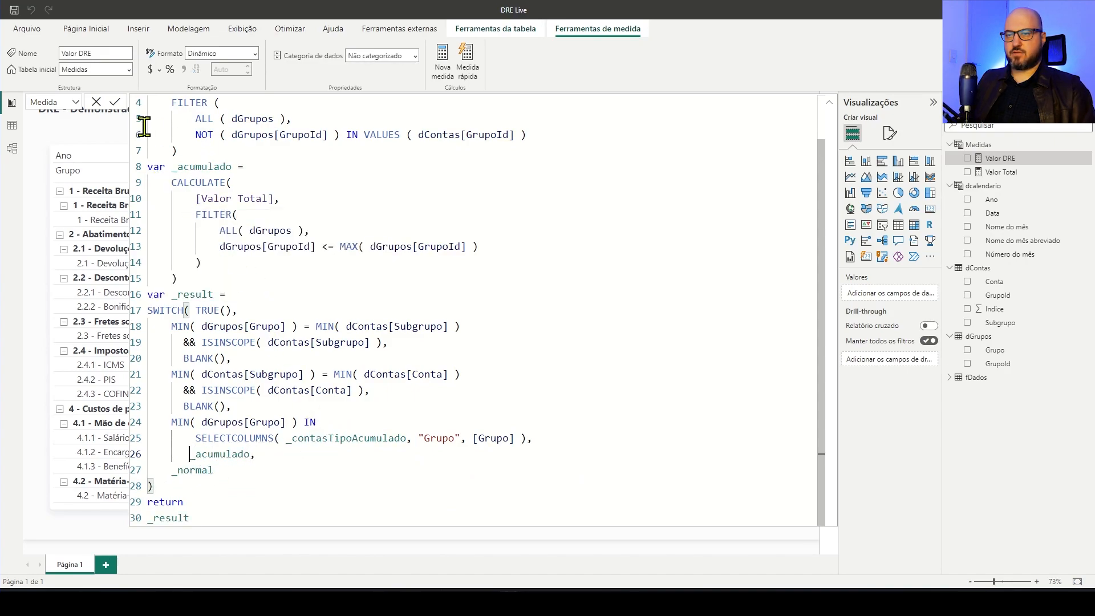
Commit the Valor DRE formula, collapse the editor and review the matrix down to the 5 - Margem Bruta group
{"action": "left_click", "coordinate": [115, 102]}
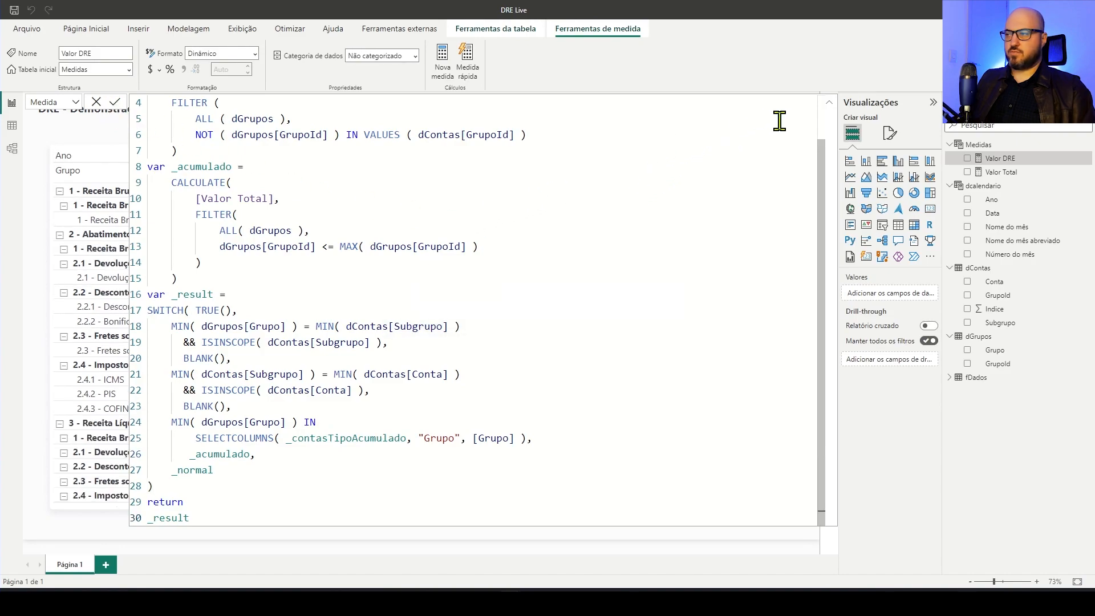
{"action": "left_click", "coordinate": [829, 102]}
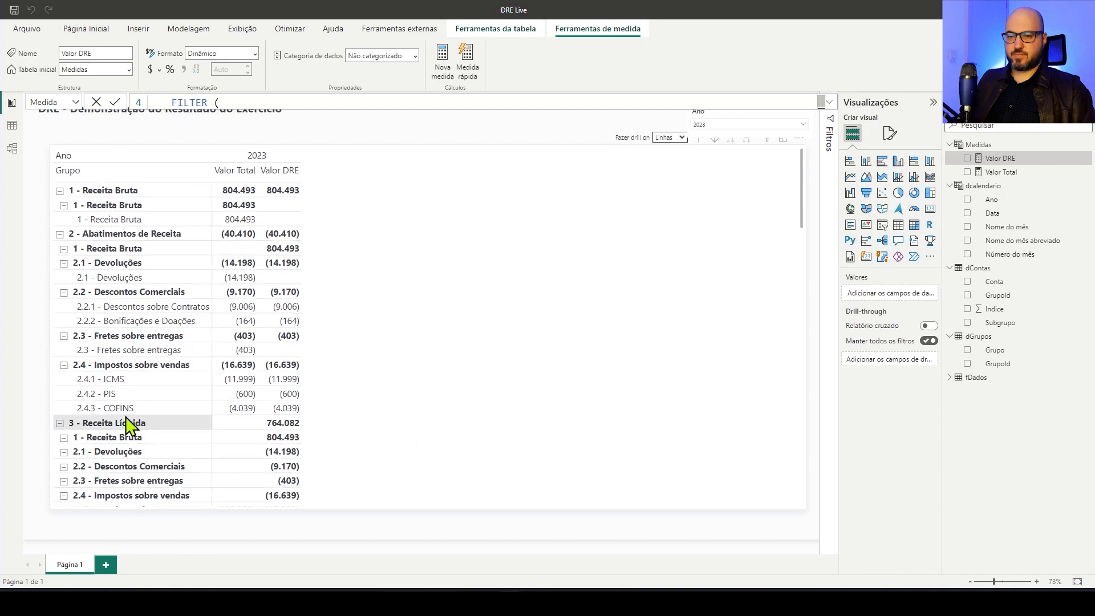
{"action": "scroll", "coordinate": [126, 425], "scroll_direction": "down", "scroll_amount": 3}
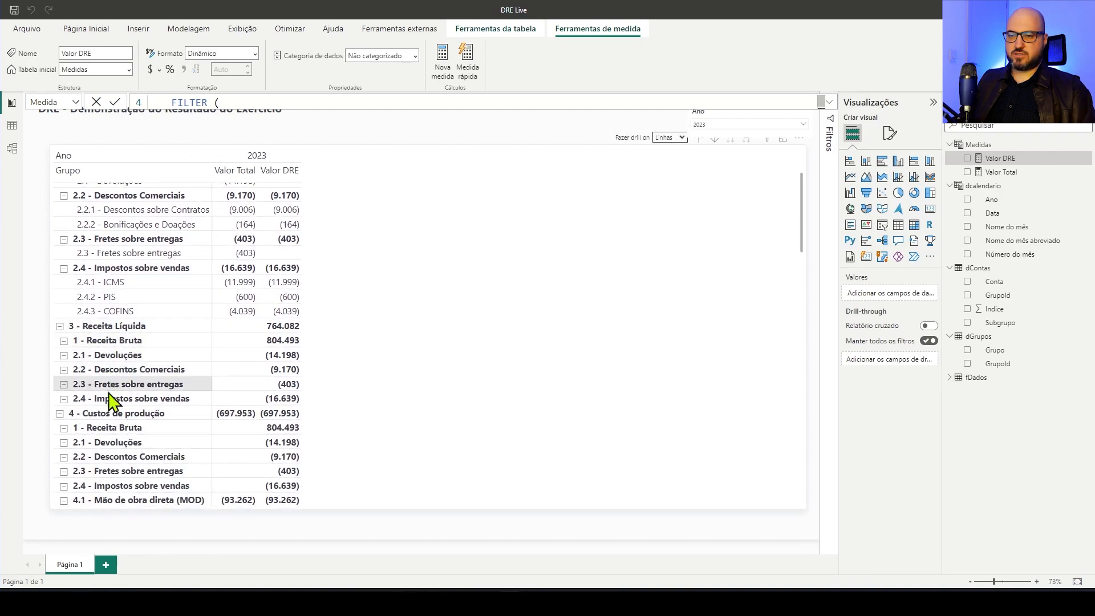
{"action": "scroll", "coordinate": [80, 377], "scroll_direction": "down", "scroll_amount": 3}
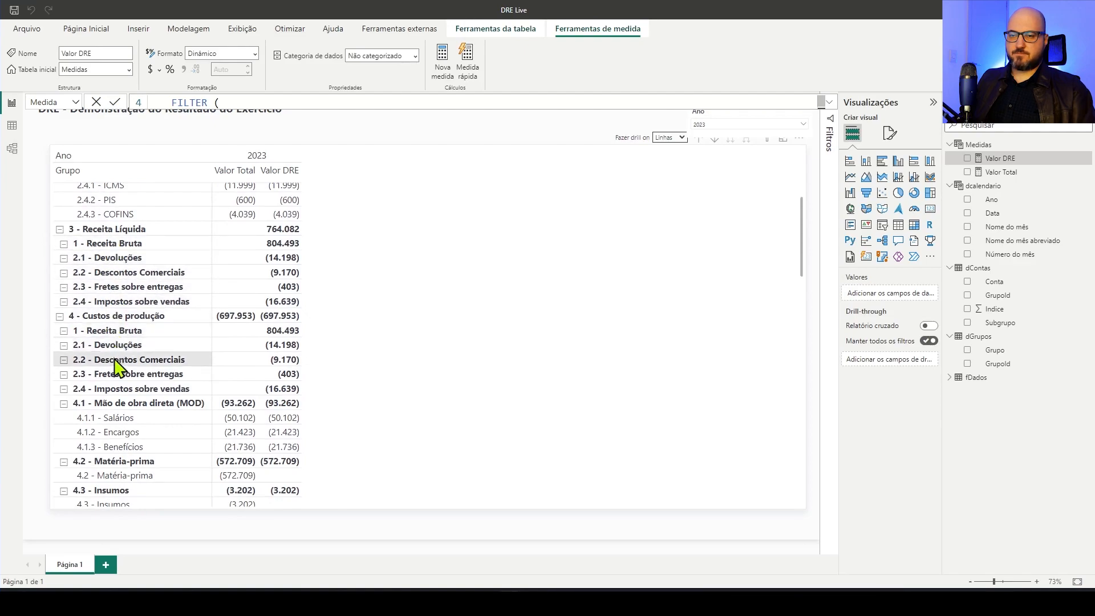
{"action": "scroll", "coordinate": [114, 417], "scroll_direction": "down", "scroll_amount": 4}
{"action": "scroll", "coordinate": [111, 416], "scroll_direction": "down", "scroll_amount": 3}
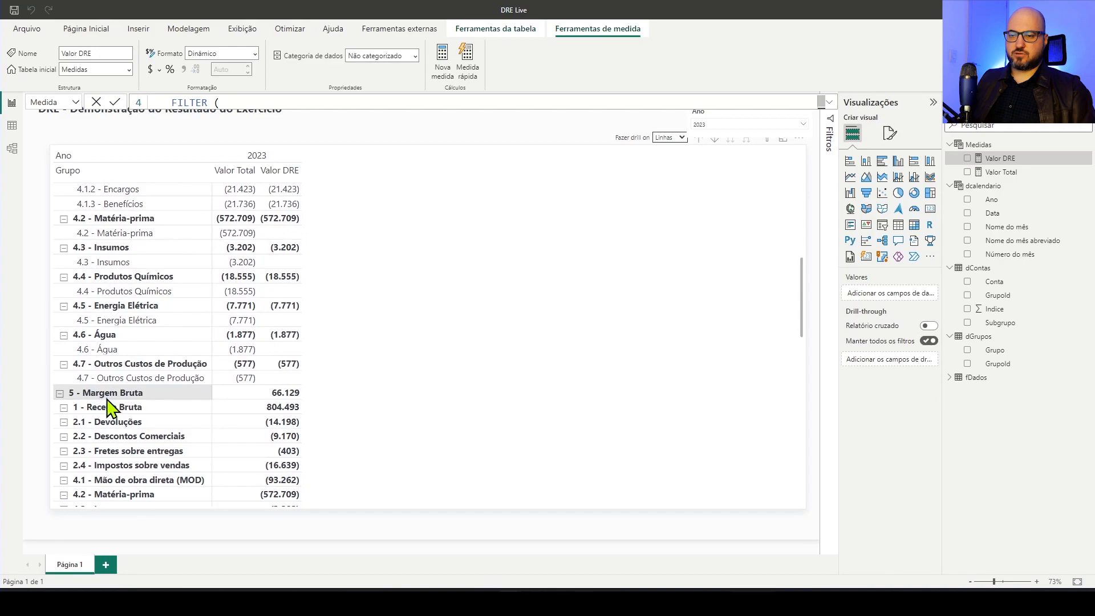
Review the subgroup rows repeated with Valor DRE amounts under 3 - Receita Líquida, 4 - Custos de produção and the groups above them
{"action": "scroll", "coordinate": [112, 405], "scroll_direction": "up", "scroll_amount": 6}
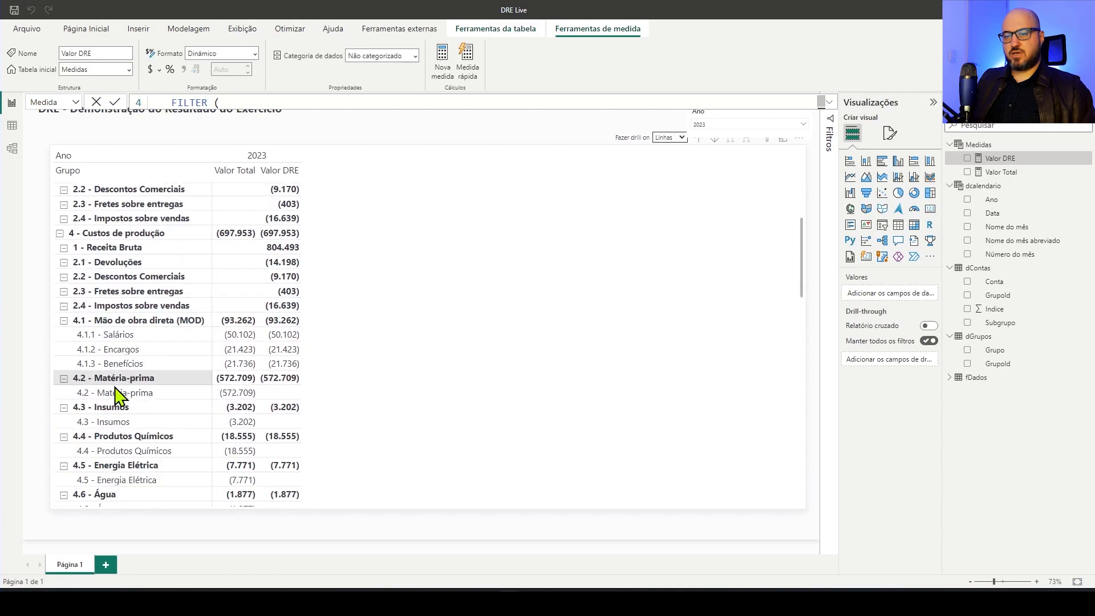
{"action": "scroll", "coordinate": [114, 393], "scroll_direction": "up", "scroll_amount": 3}
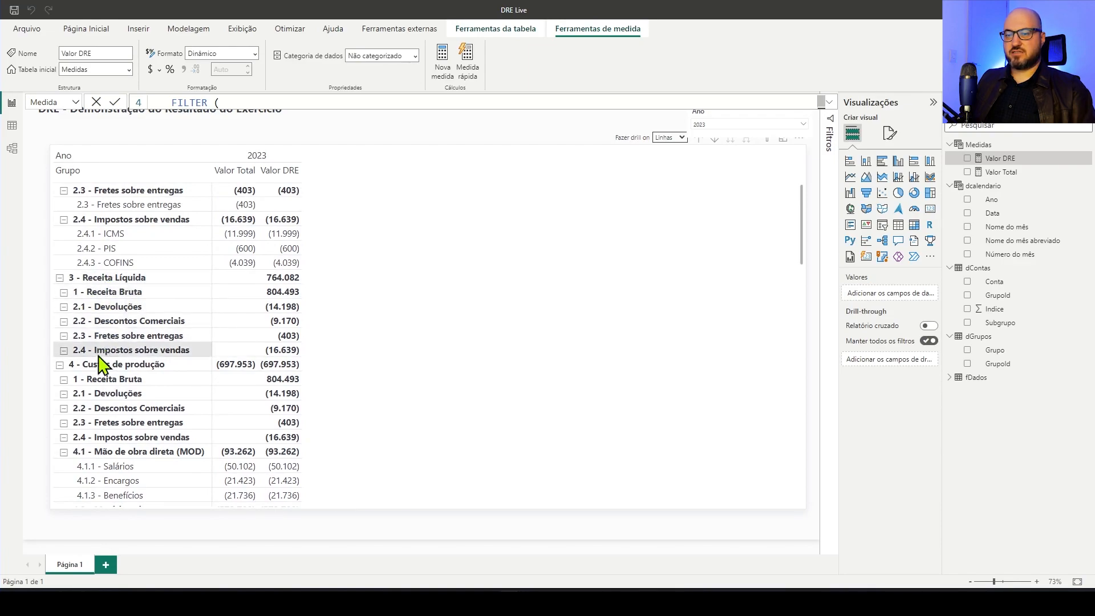
{"action": "scroll", "coordinate": [120, 374], "scroll_direction": "down", "scroll_amount": 2}
{"action": "scroll", "coordinate": [108, 337], "scroll_direction": "down", "scroll_amount": 1}
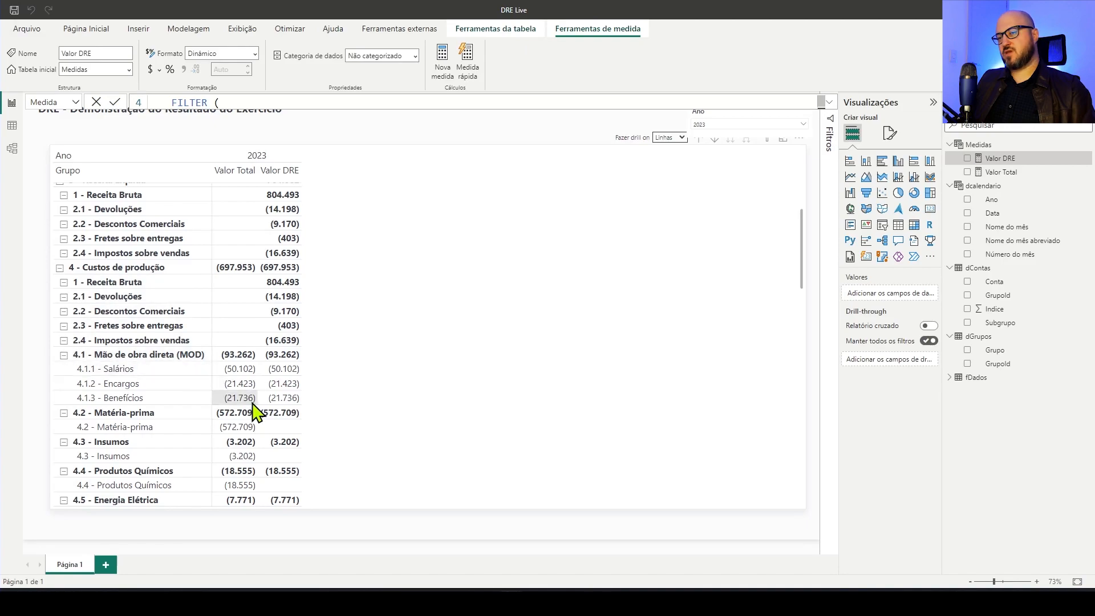
{"action": "scroll", "coordinate": [246, 408], "scroll_direction": "up", "scroll_amount": 10}
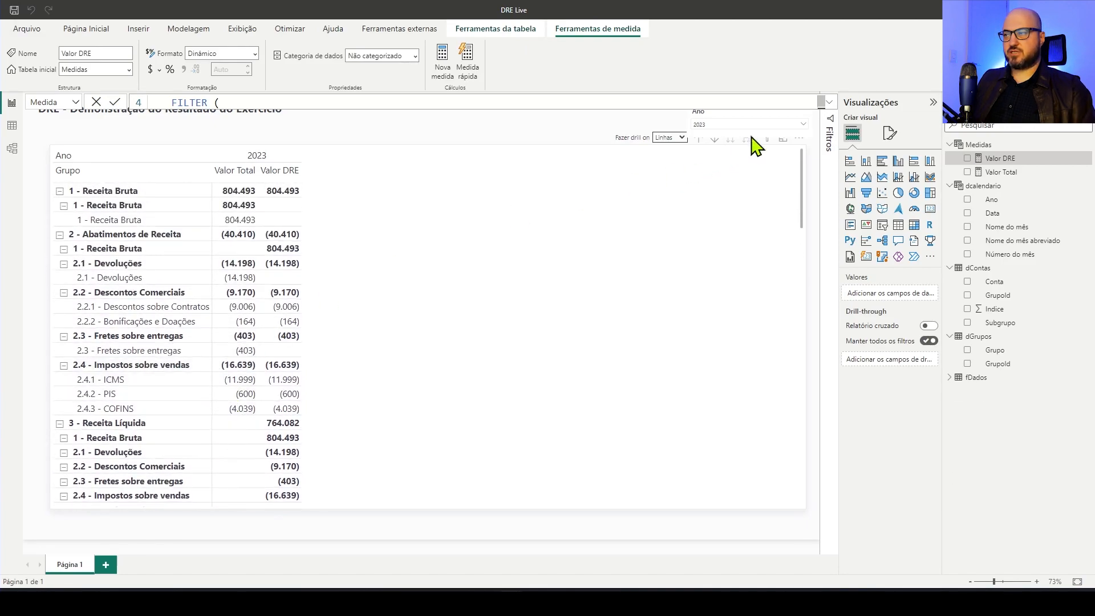
Reopen the full Valor DRE formula and extend the SELECTCOLUMNS condition with a new line starting && NOT(
{"action": "left_click", "coordinate": [829, 102]}
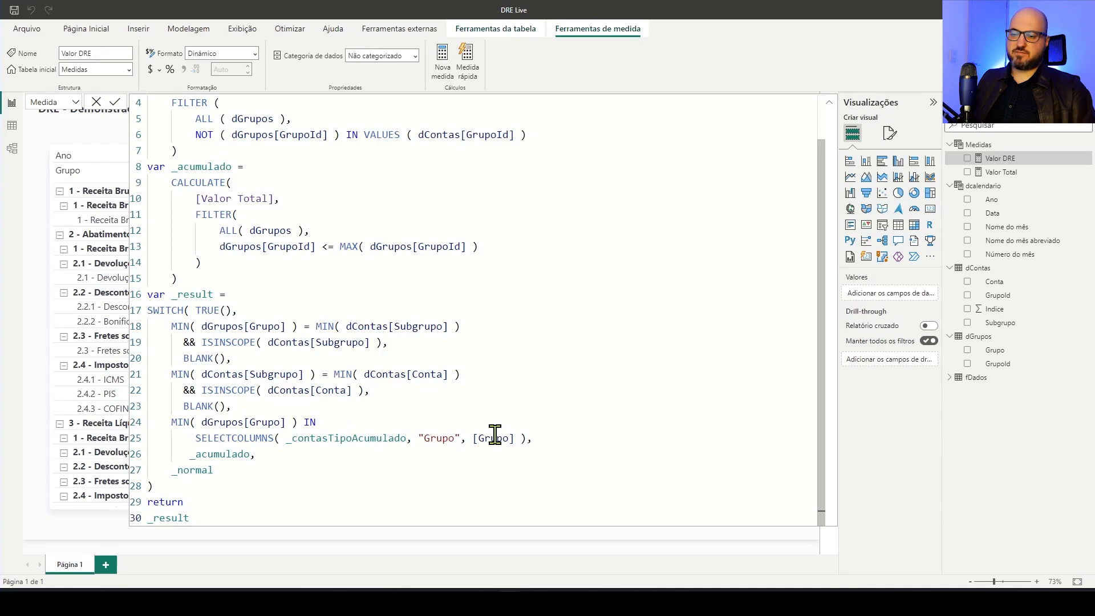
{"action": "left_click", "coordinate": [525, 436]}
{"action": "key", "text": "shift+Return"}
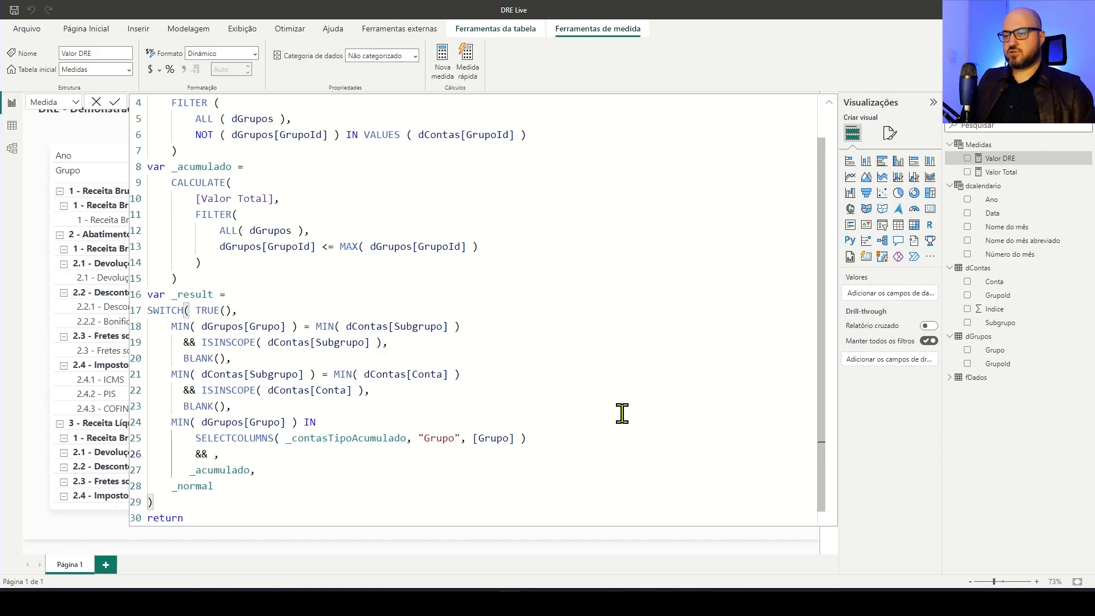
{"action": "type", "text": "NOT"}
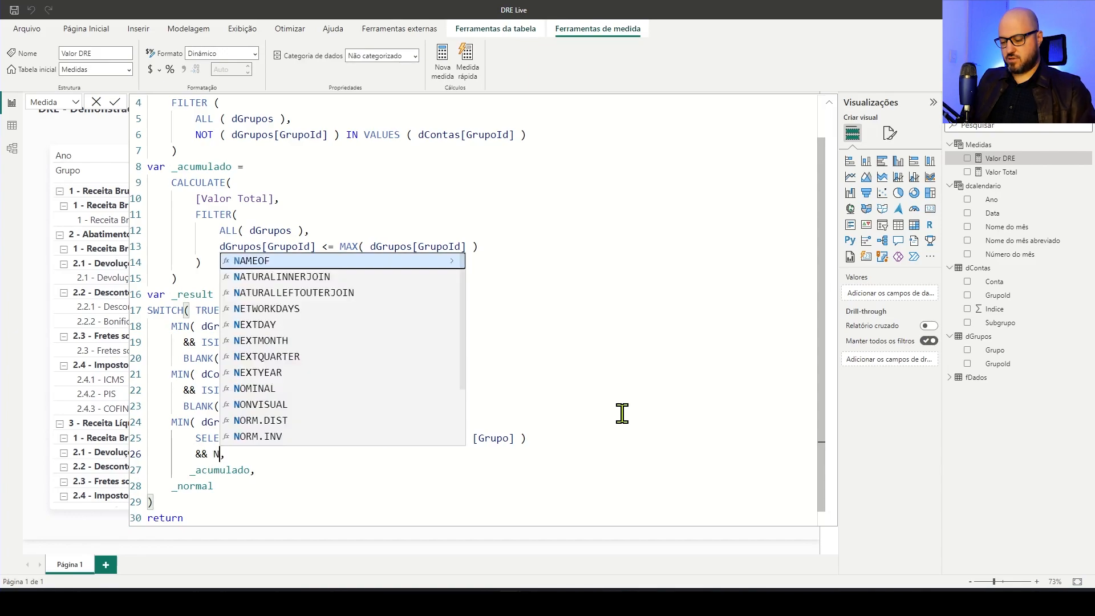
{"action": "type", "text": "("}
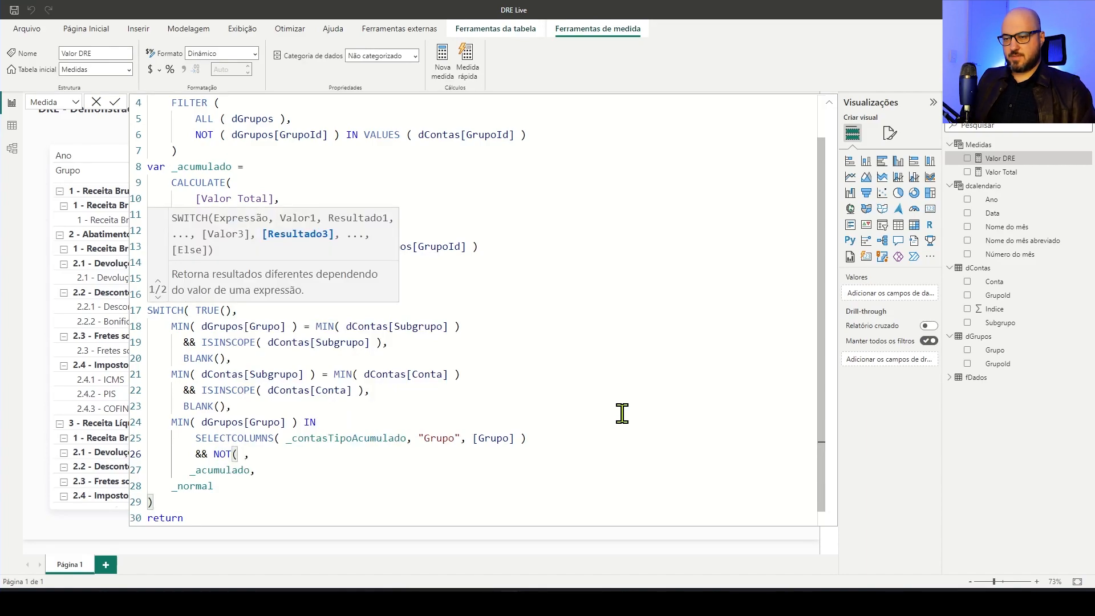
{"action": "type", "text": " IS"}
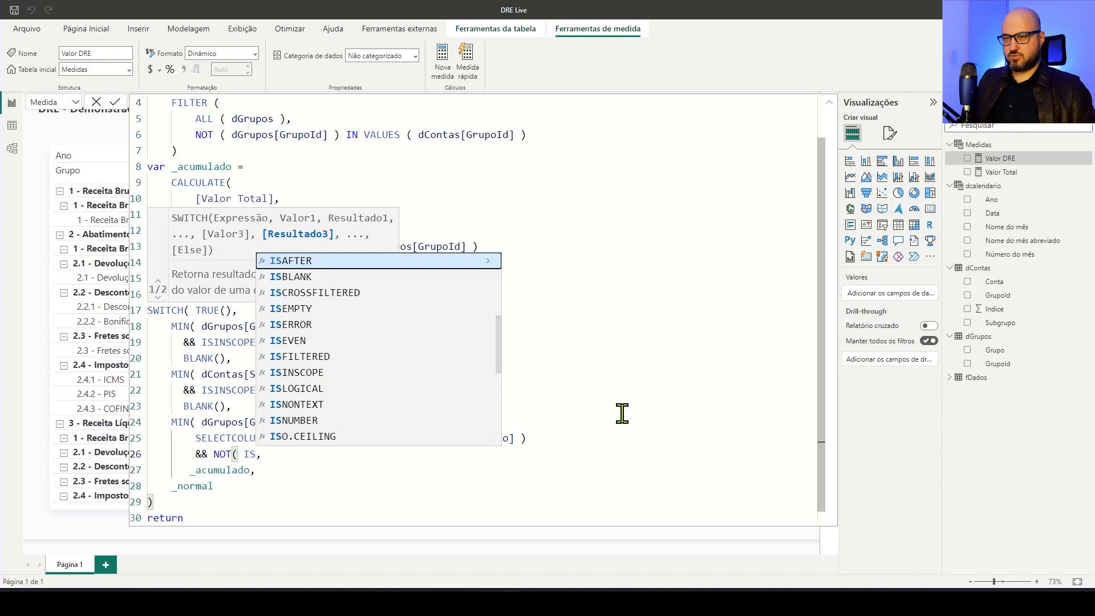
{"action": "type", "text": "IN"}
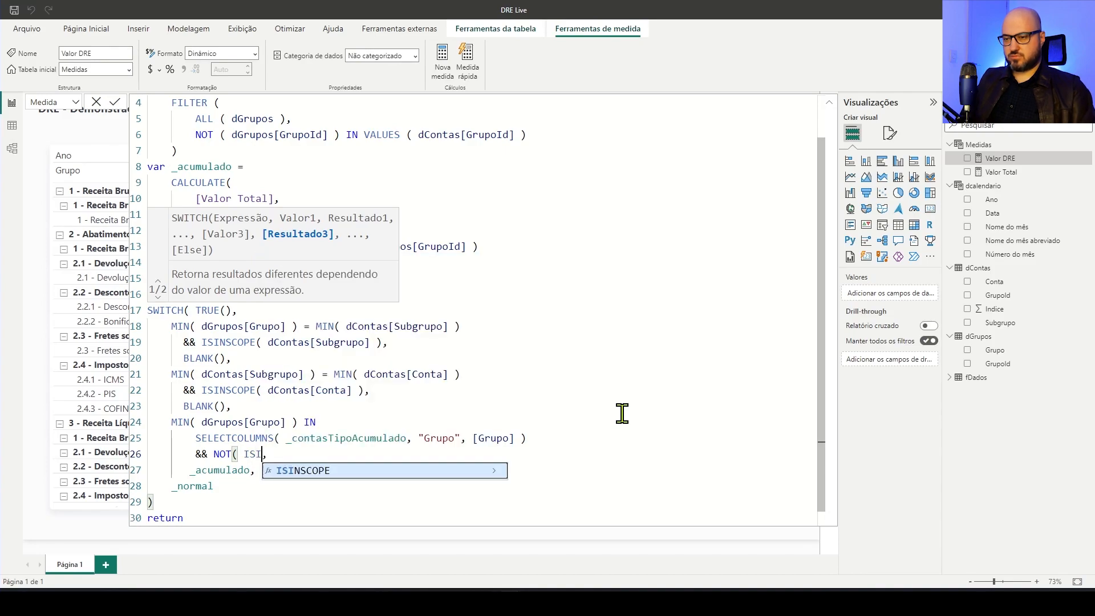
Complete the NOT condition with ISINSCOPE( dContas[Subgrupo] ) and close both parentheses
{"action": "key", "text": "Tab"}
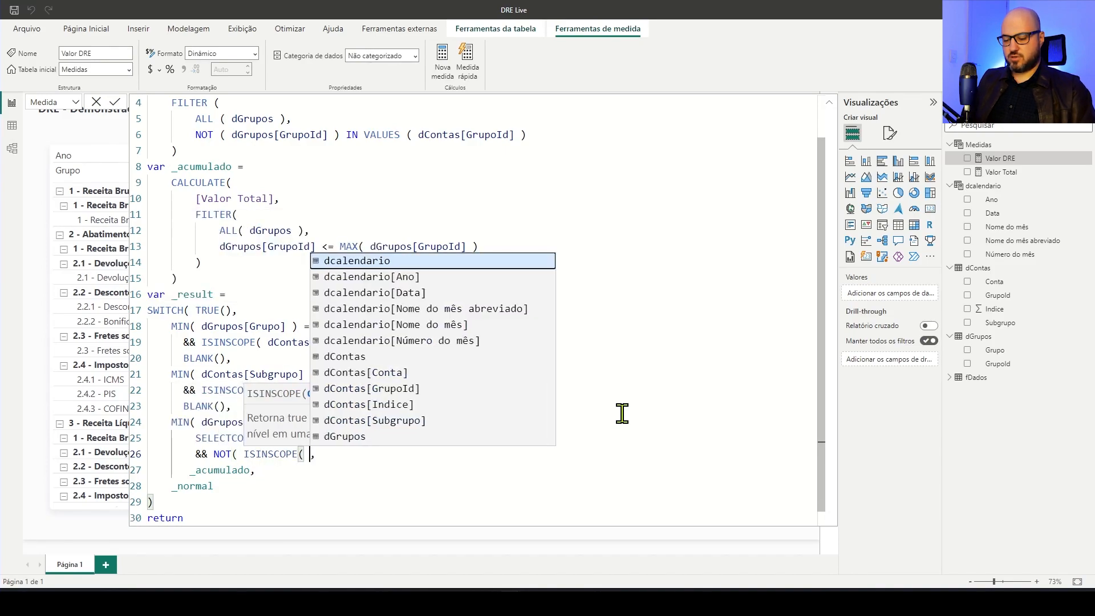
{"action": "type", "text": "Sub"}
{"action": "key", "text": "Tab"}
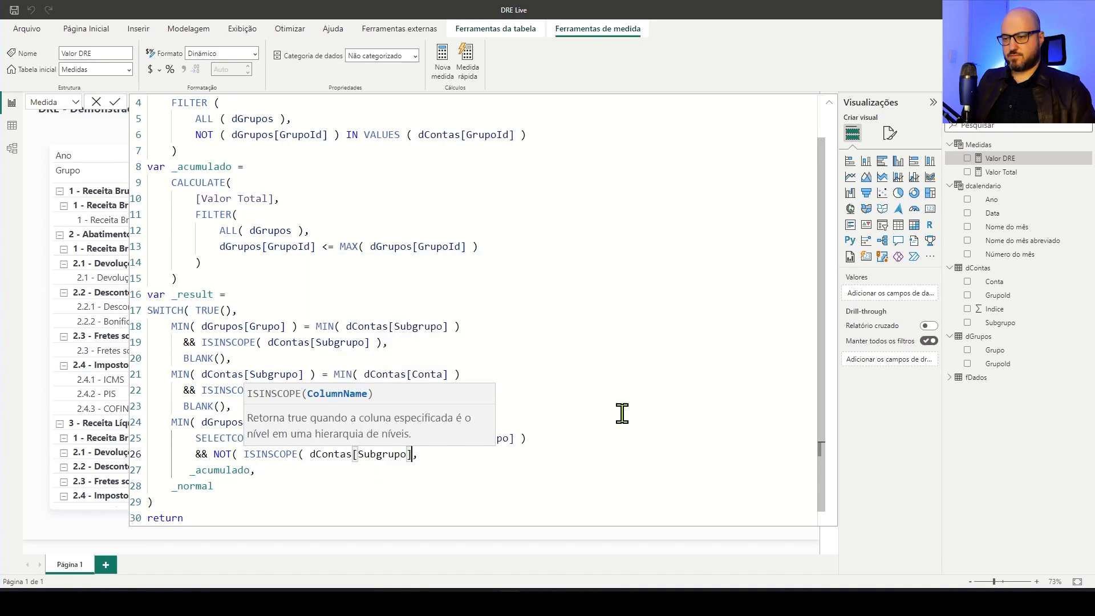
{"action": "type", "text": ") )"}
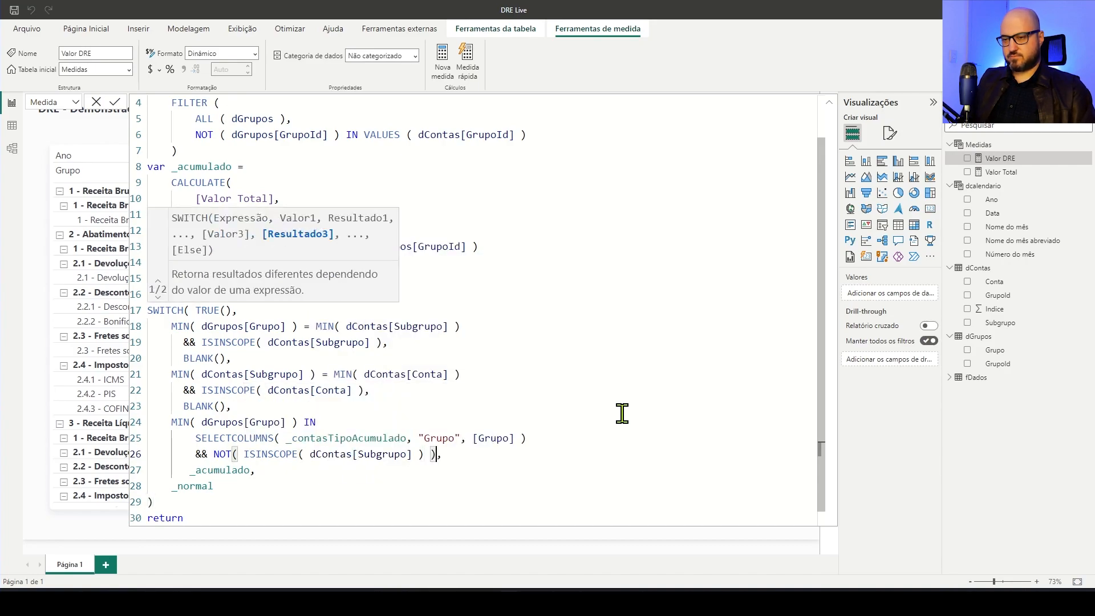
Review the whole Valor DRE formula, from the _normal variable through the SWITCH to the returned _result
{"action": "left_click", "coordinate": [266, 472]}
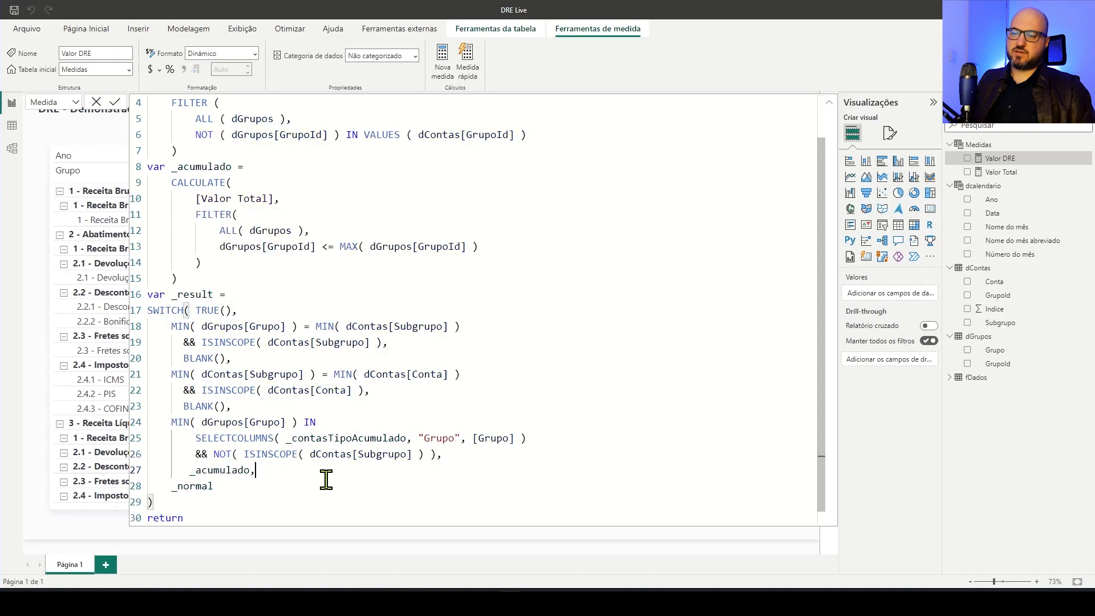
{"action": "left_click", "coordinate": [265, 482]}
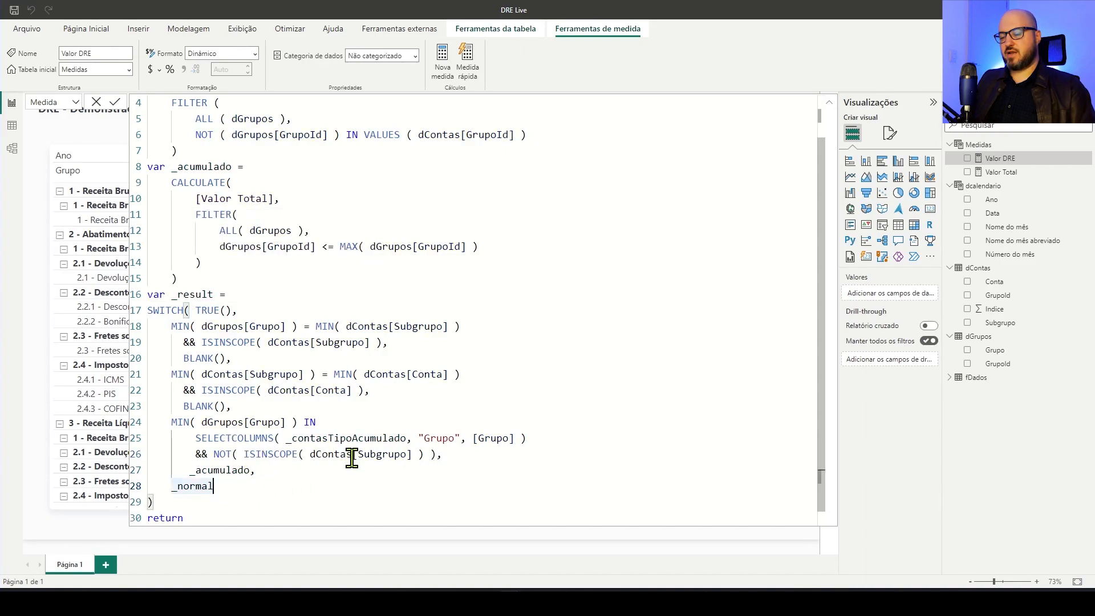
{"action": "left_click", "coordinate": [251, 518]}
{"action": "key", "text": "Return"}
{"action": "type", "text": "_result"}
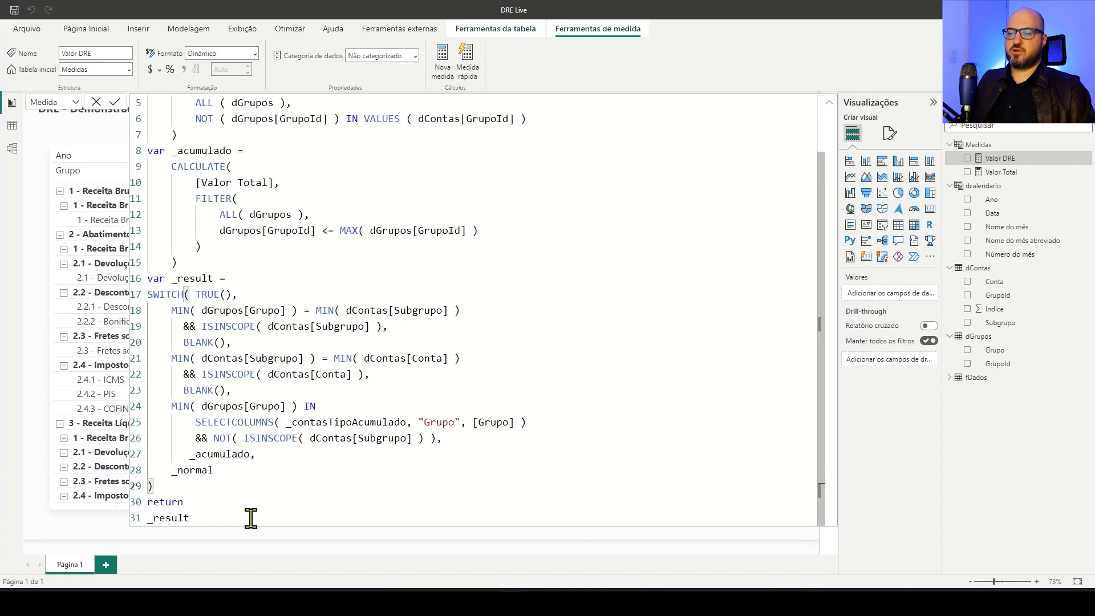
{"action": "scroll", "coordinate": [420, 342], "scroll_direction": "up", "scroll_amount": 2}
{"action": "scroll", "coordinate": [443, 322], "scroll_direction": "down", "scroll_amount": 1, "text": "ctrl"}
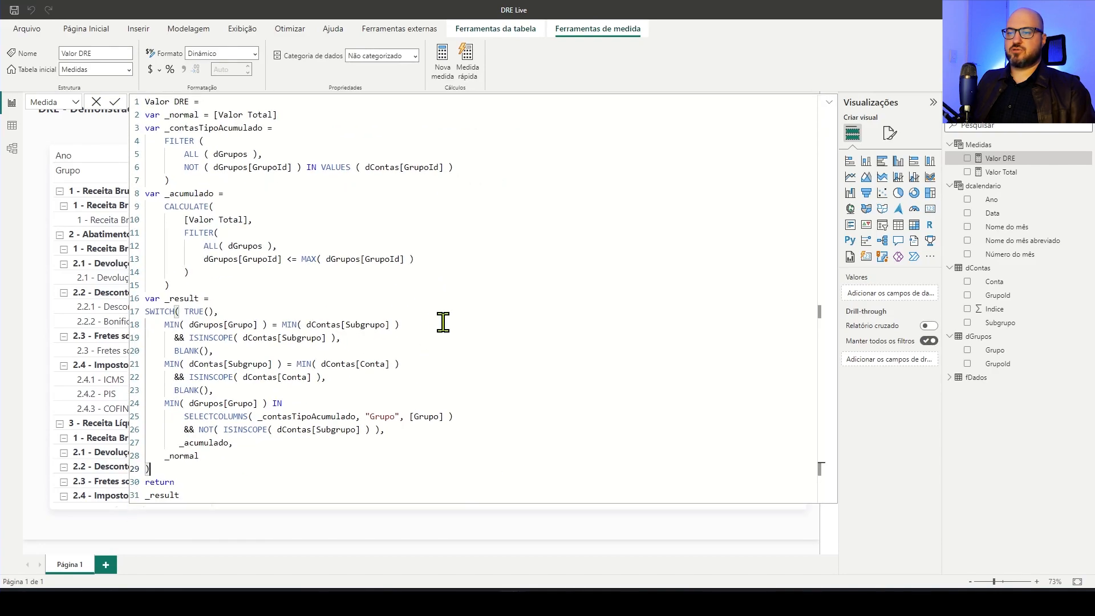
{"action": "left_click", "coordinate": [329, 197]}
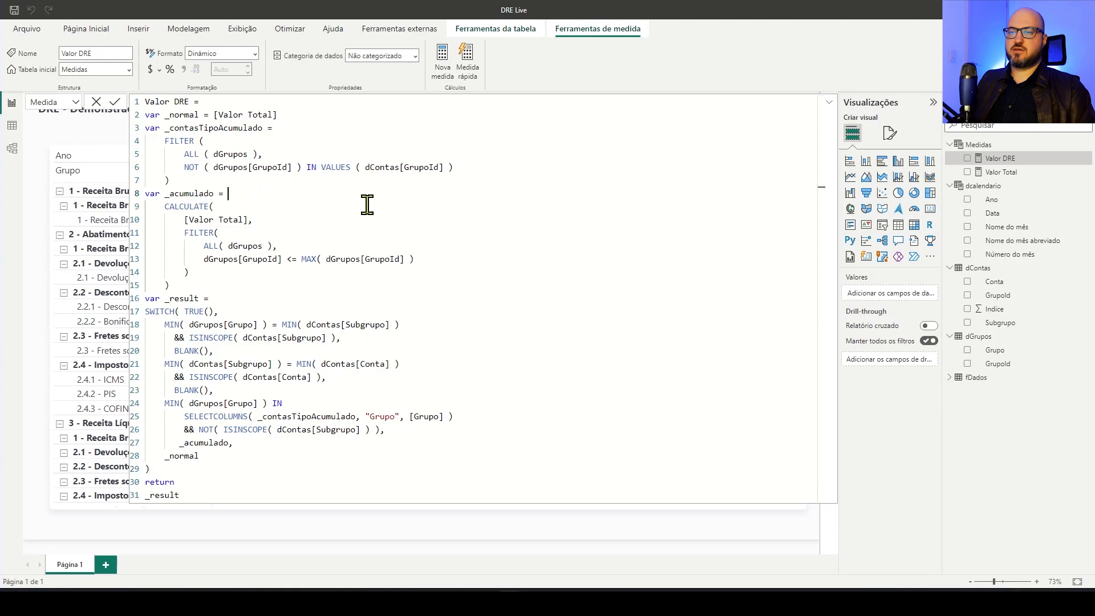
Commit the Valor DRE formula, collapse the editor and check the subtotal groups in the matrix
{"action": "left_click", "coordinate": [114, 102]}
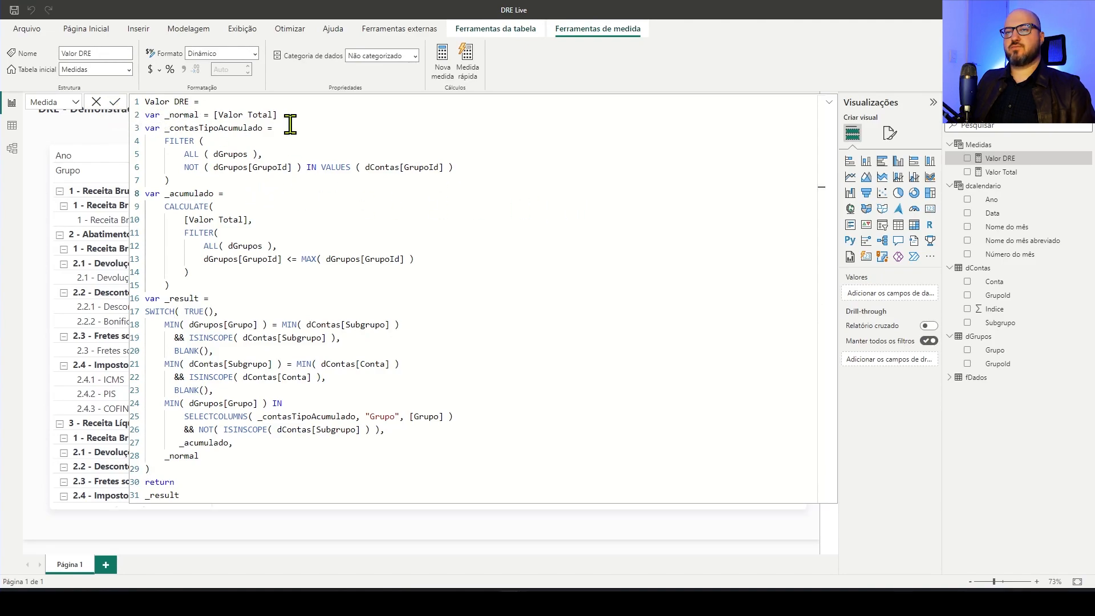
{"action": "left_click", "coordinate": [829, 103]}
{"action": "left_click", "coordinate": [829, 103]}
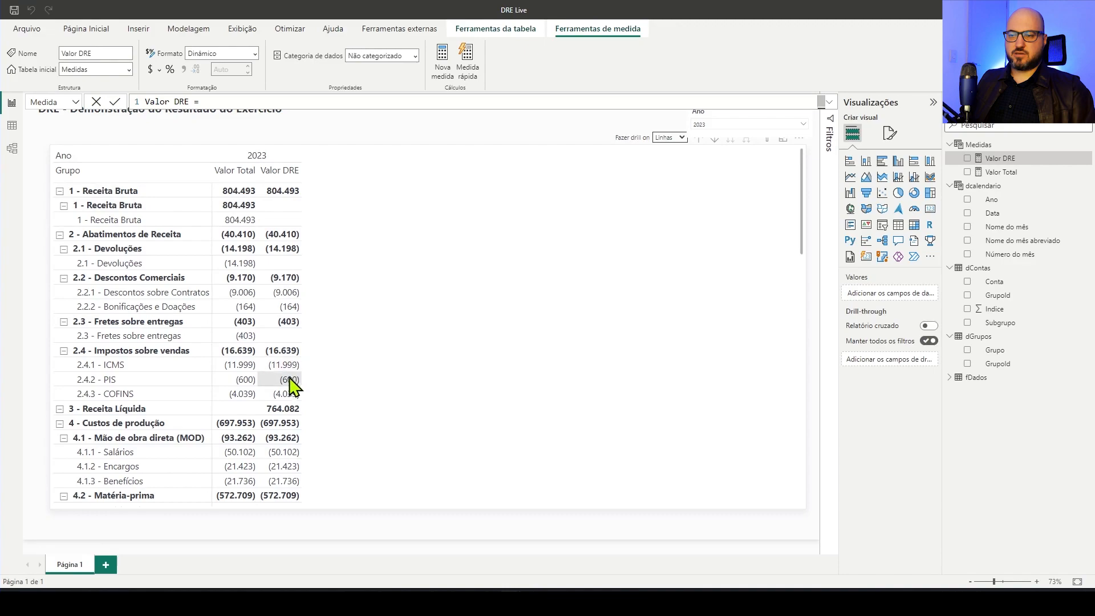
{"action": "scroll", "coordinate": [295, 376], "scroll_direction": "down", "scroll_amount": 5}
{"action": "scroll", "coordinate": [294, 366], "scroll_direction": "down", "scroll_amount": 6}
{"action": "scroll", "coordinate": [293, 361], "scroll_direction": "up", "scroll_amount": 12}
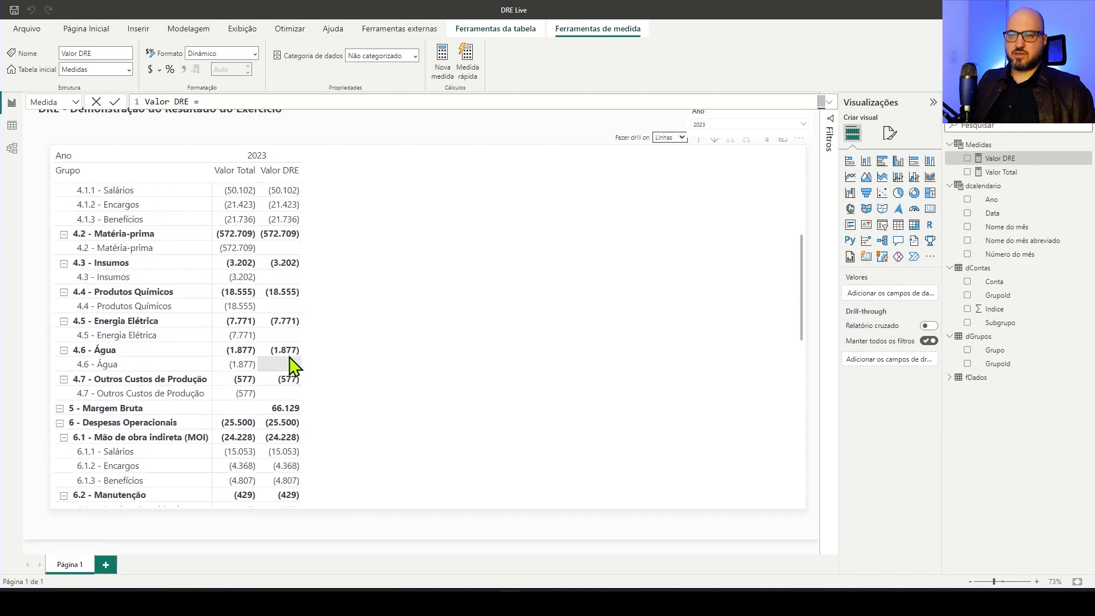
Remove Valor Total from the DRE matrix's values, keeping only Valor DRE
{"action": "left_click", "coordinate": [427, 229]}
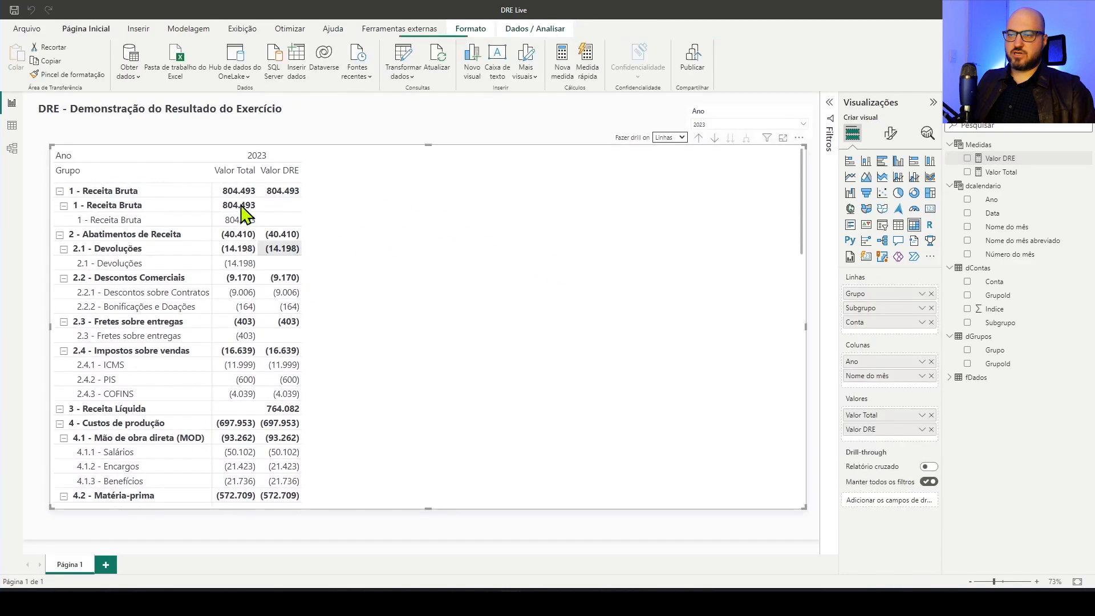
{"action": "left_click", "coordinate": [932, 415]}
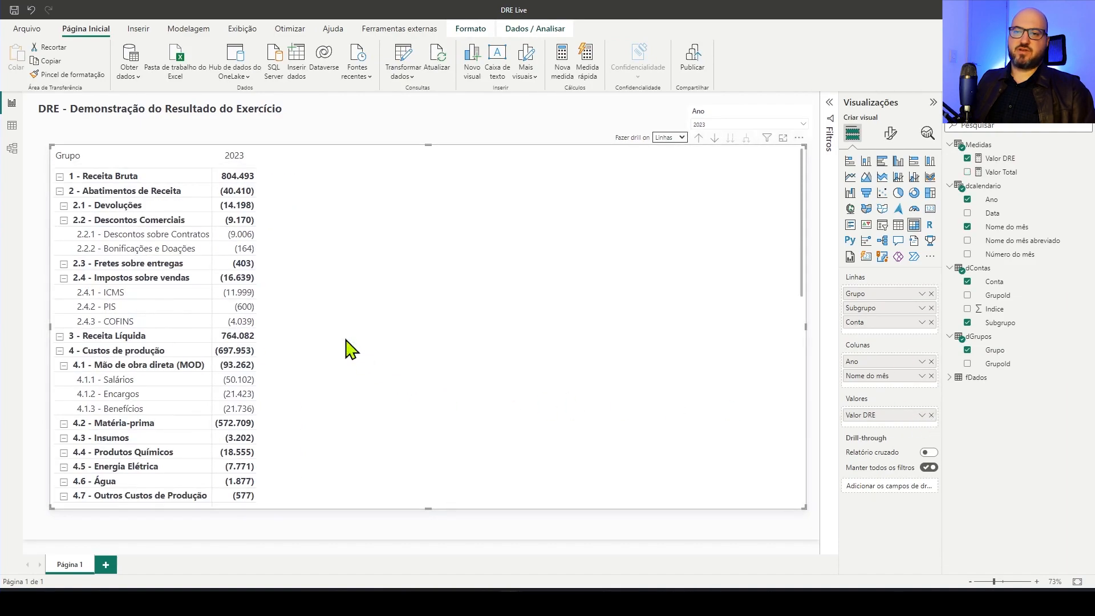
Collapse the 1 - Receita Bruta, 2 - Abatimentos de Receita and 4 - Custos de produção groups, including subgroups 2.2 and 4.1
{"action": "left_click", "coordinate": [59, 178]}
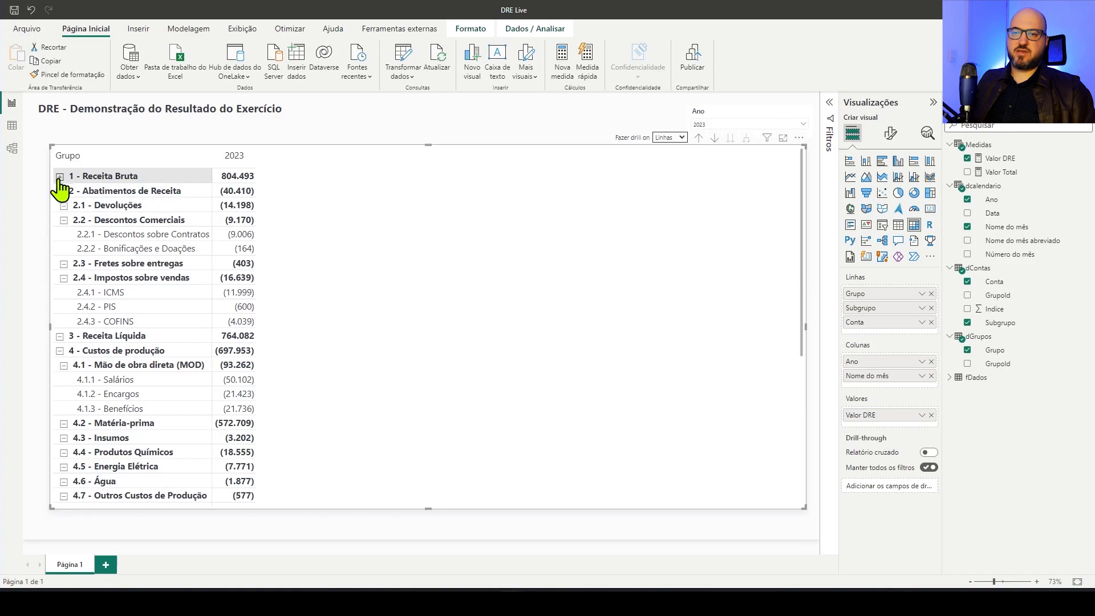
{"action": "left_click", "coordinate": [64, 221]}
{"action": "left_click", "coordinate": [63, 221]}
{"action": "left_click", "coordinate": [64, 221]}
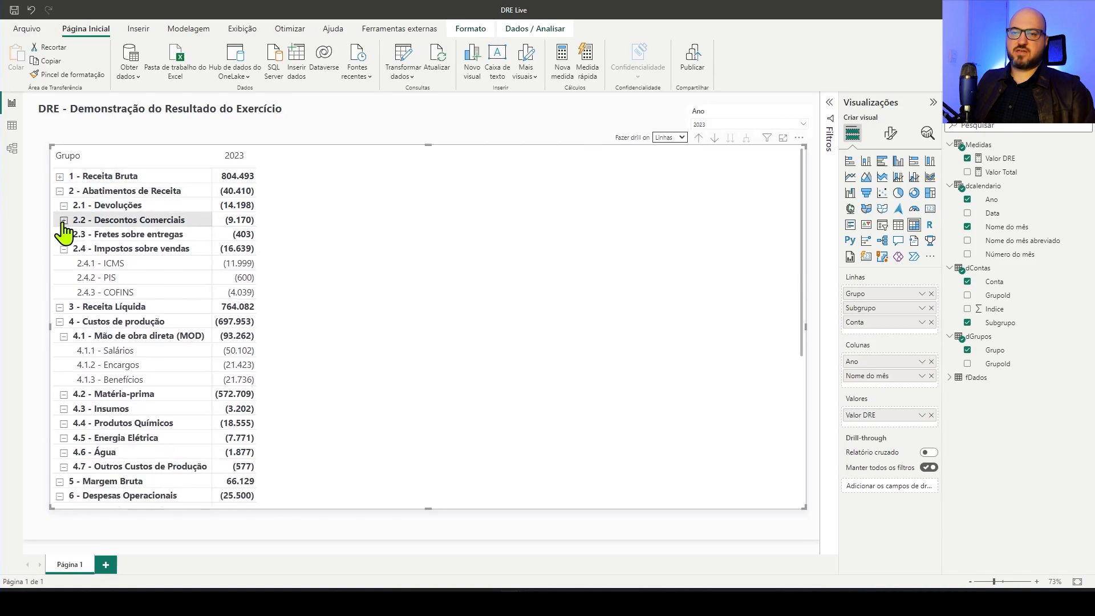
{"action": "left_click", "coordinate": [59, 191]}
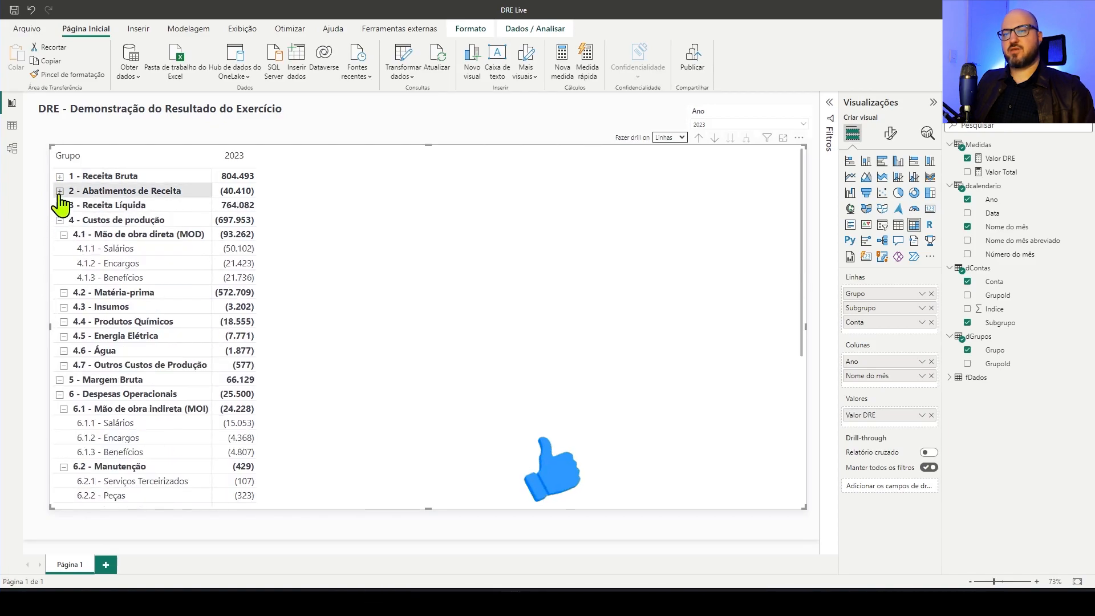
{"action": "left_click", "coordinate": [64, 235]}
{"action": "left_click", "coordinate": [59, 220]}
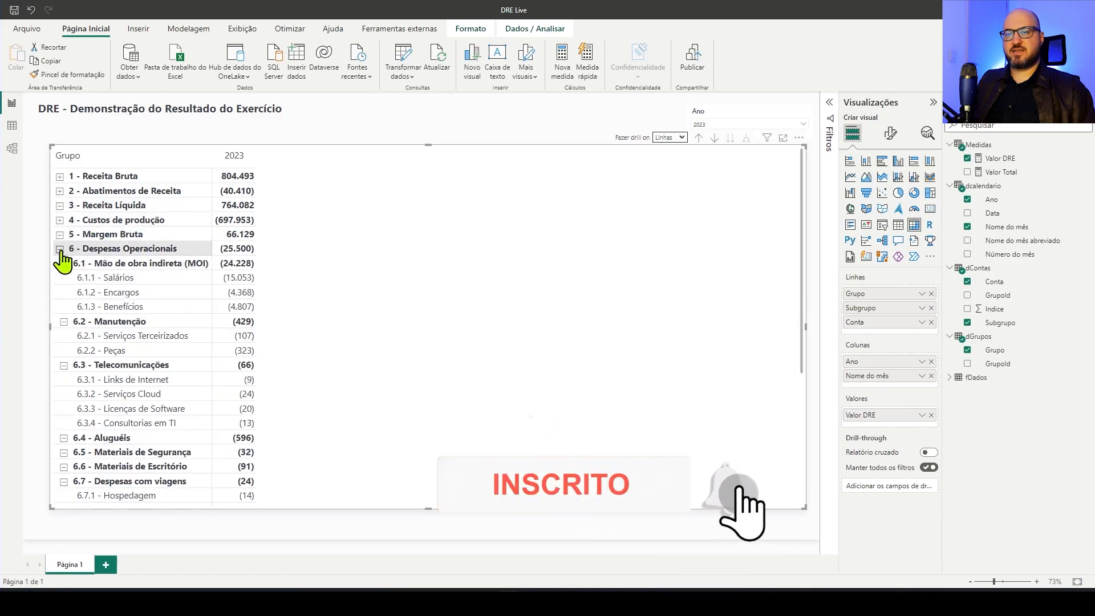
Drill the matrix rows up to the Grupo level and expand them all two levels down to the accounts
{"action": "left_click", "coordinate": [697, 140]}
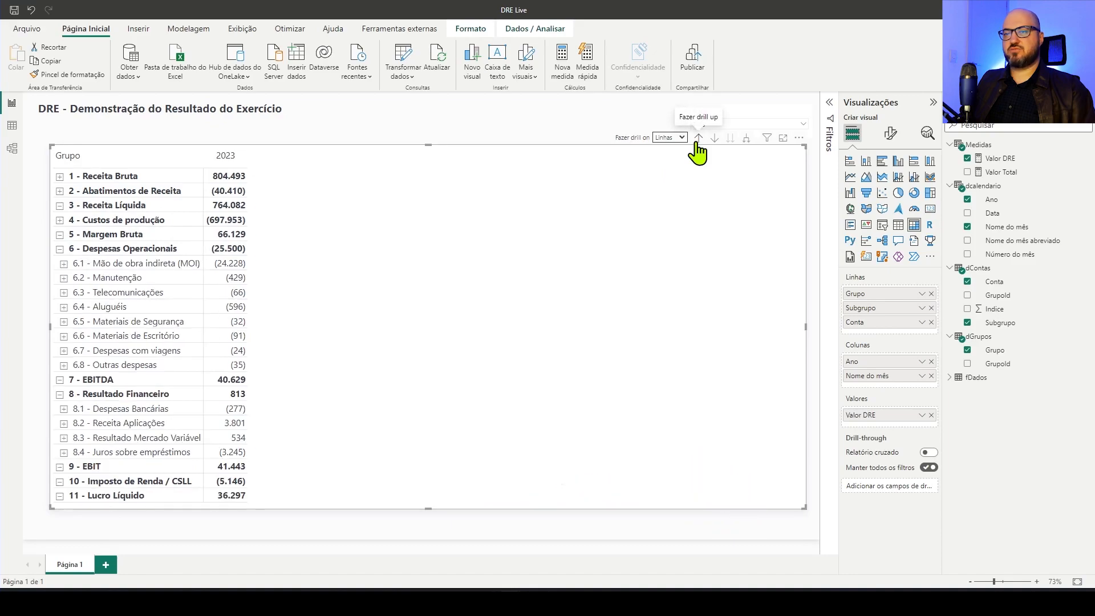
{"action": "left_click", "coordinate": [697, 141]}
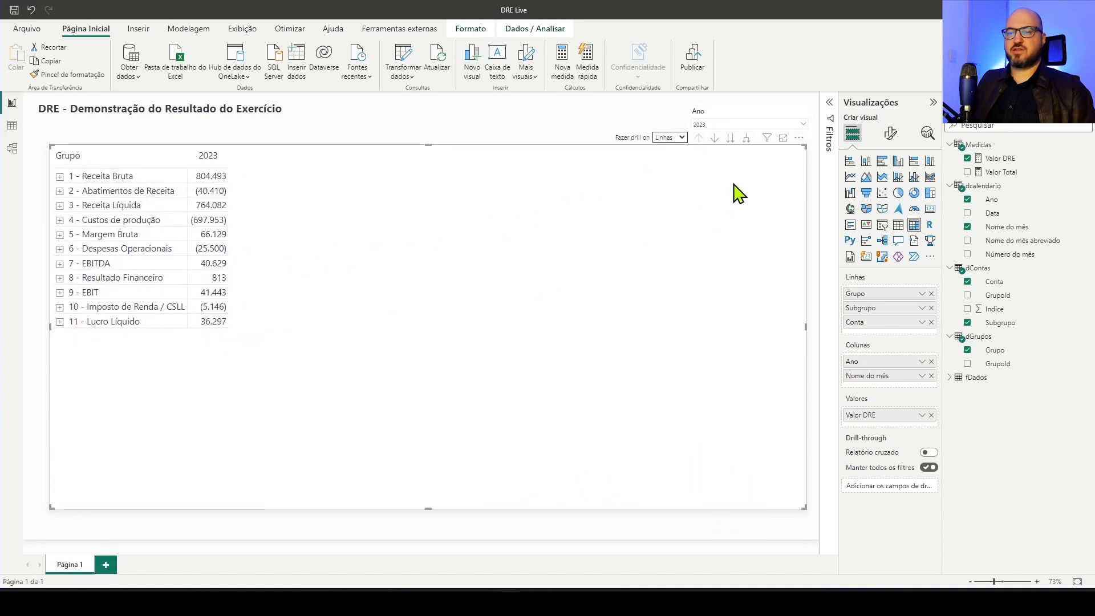
{"action": "left_click", "coordinate": [746, 139]}
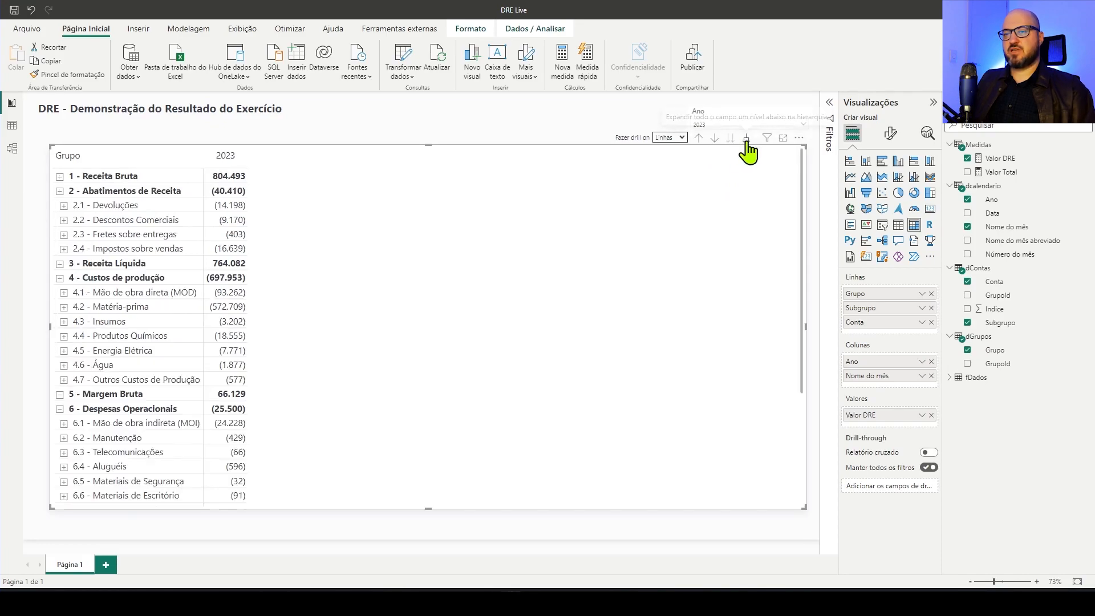
{"action": "left_click", "coordinate": [747, 141]}
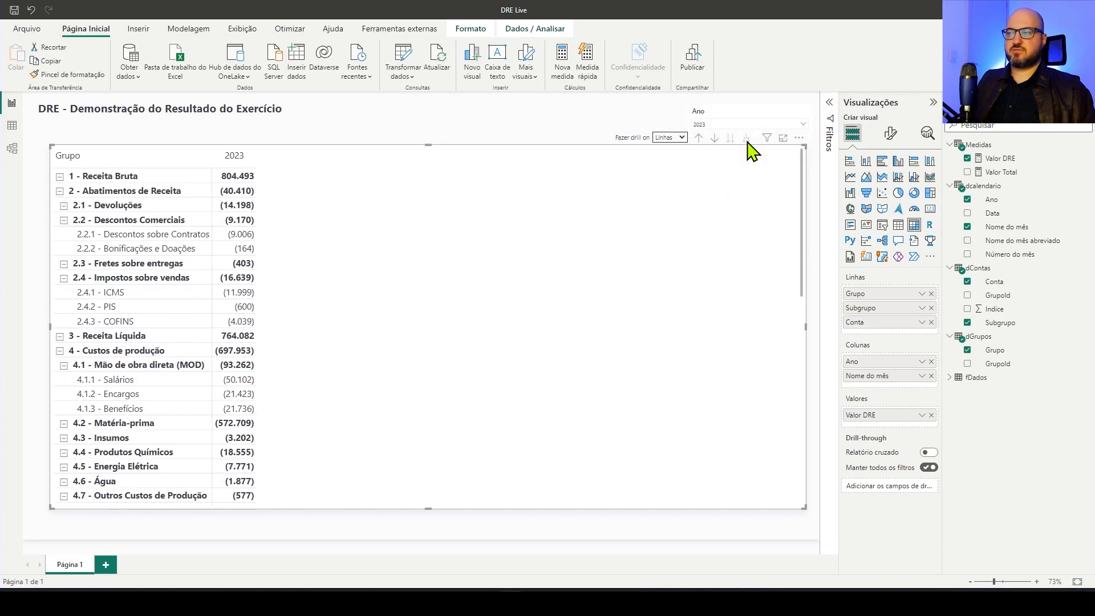
Review the fully expanded matrix down to 11 - Lucro Líquido and return to its first group
{"action": "scroll", "coordinate": [203, 336], "scroll_direction": "down", "scroll_amount": 6}
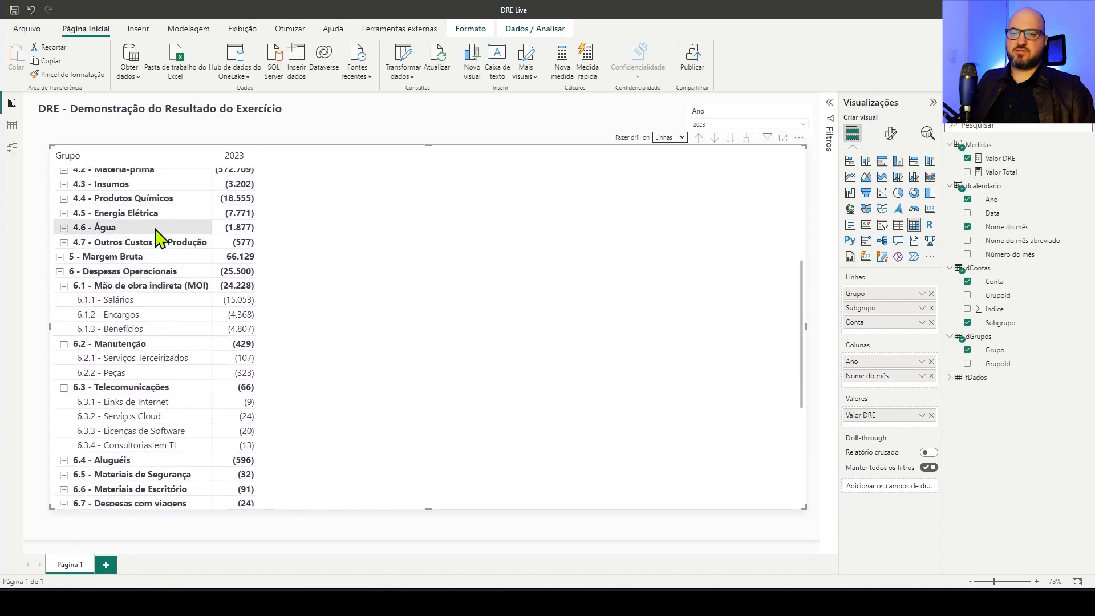
{"action": "scroll", "coordinate": [340, 363], "scroll_direction": "down", "scroll_amount": 5}
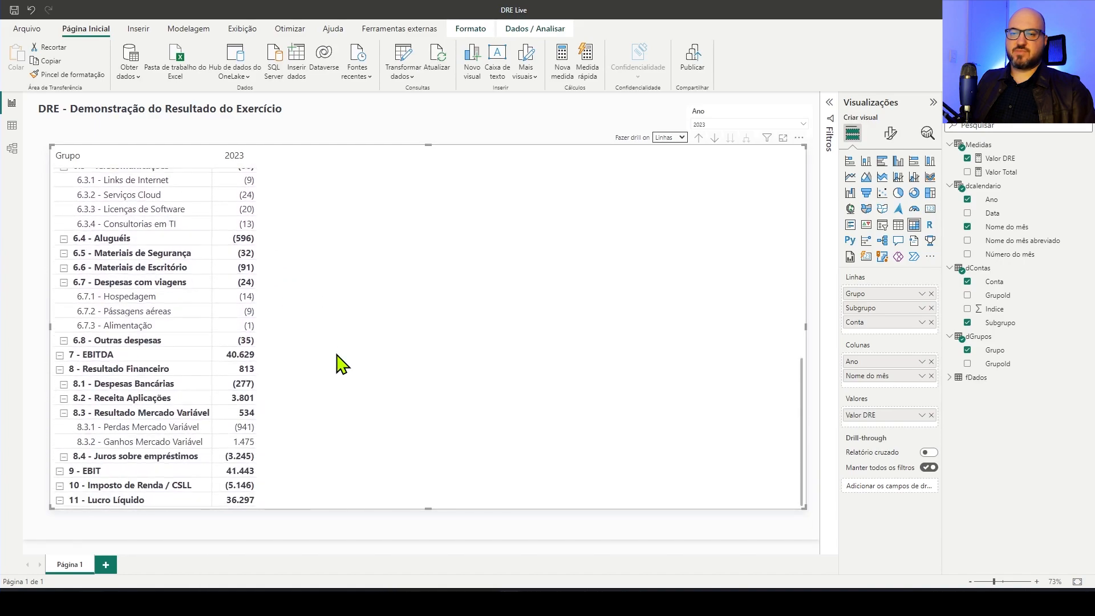
{"action": "scroll", "coordinate": [340, 362], "scroll_direction": "up", "scroll_amount": 11}
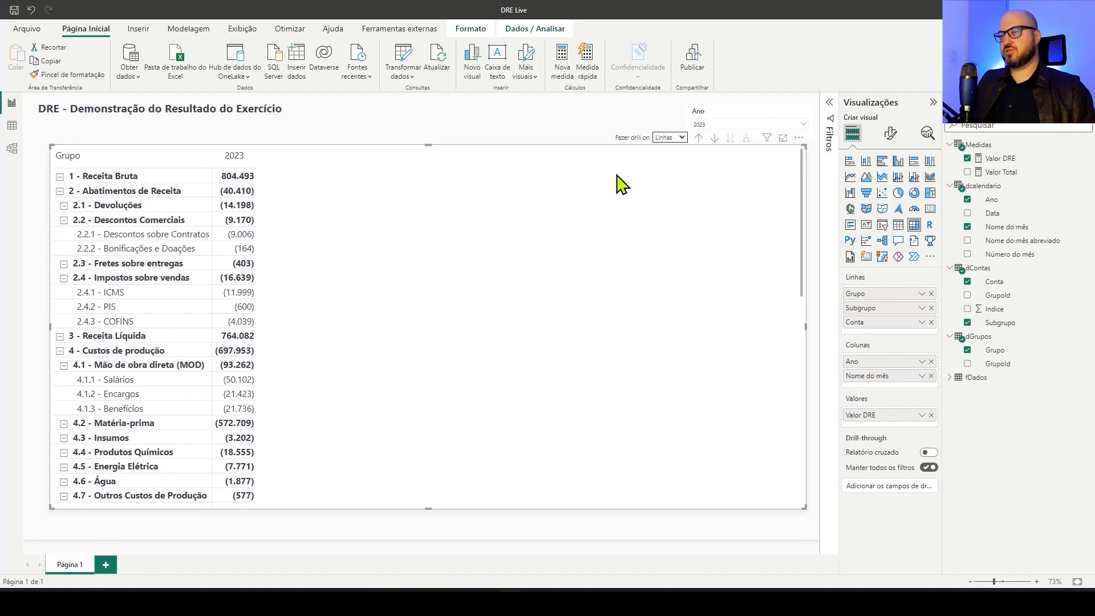
Switch the matrix's drill direction to Colunas and clear the Ano slicer's selection to cover all years
{"action": "left_click", "coordinate": [680, 139]}
{"action": "left_click", "coordinate": [682, 164]}
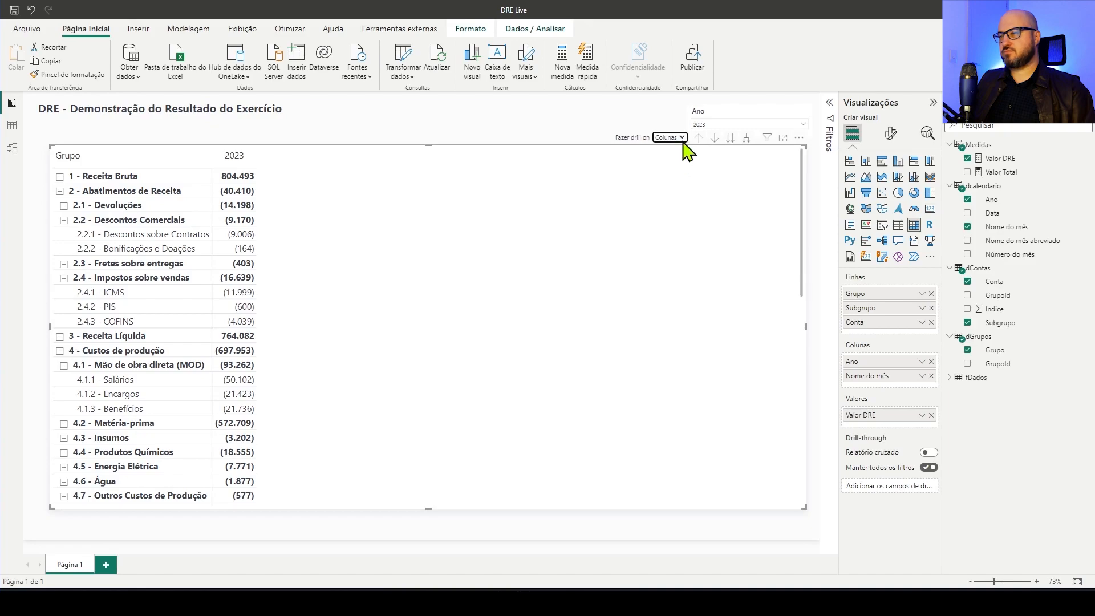
{"action": "left_click", "coordinate": [794, 117]}
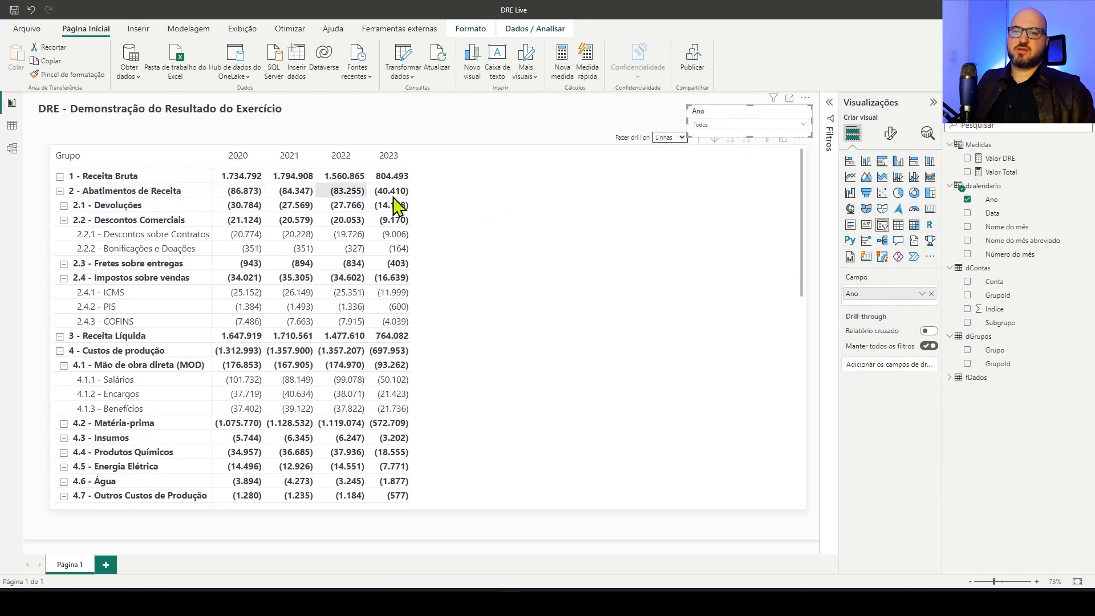
{"action": "left_click", "coordinate": [596, 133]}
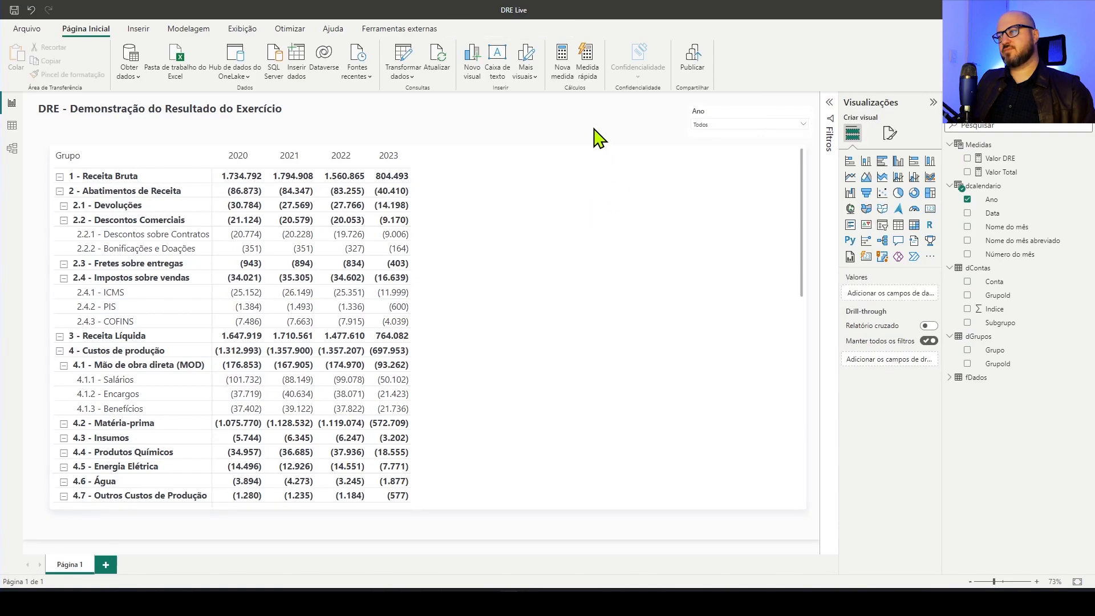
{"action": "left_click", "coordinate": [531, 173]}
{"action": "left_click", "coordinate": [483, 135]}
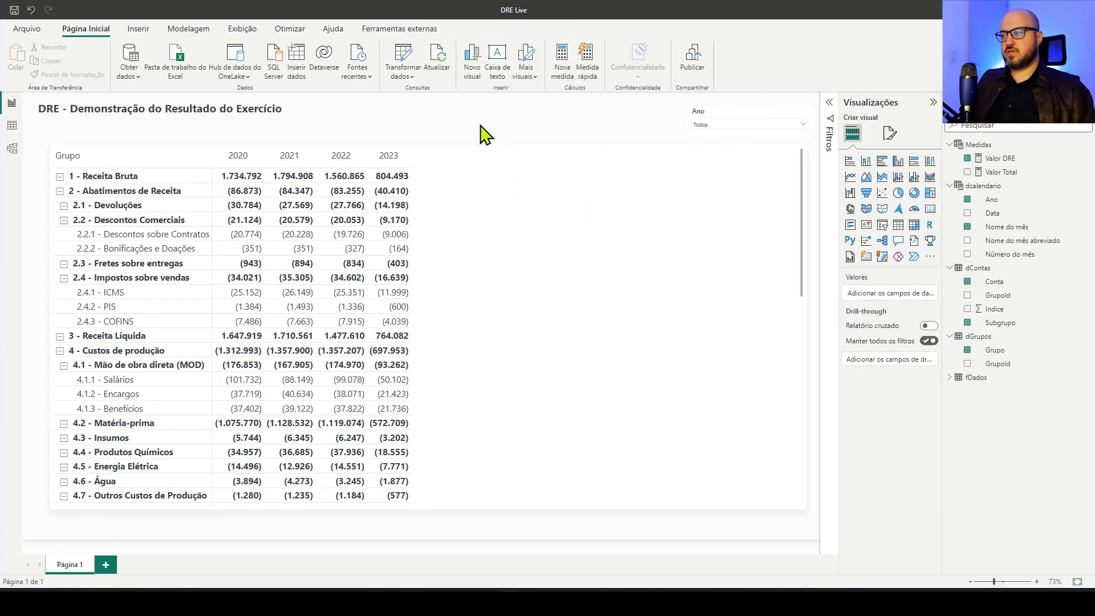
Enlarge the DRE matrix slightly by extending its lower edge downward and its left edge outward
{"action": "left_click", "coordinate": [522, 281]}
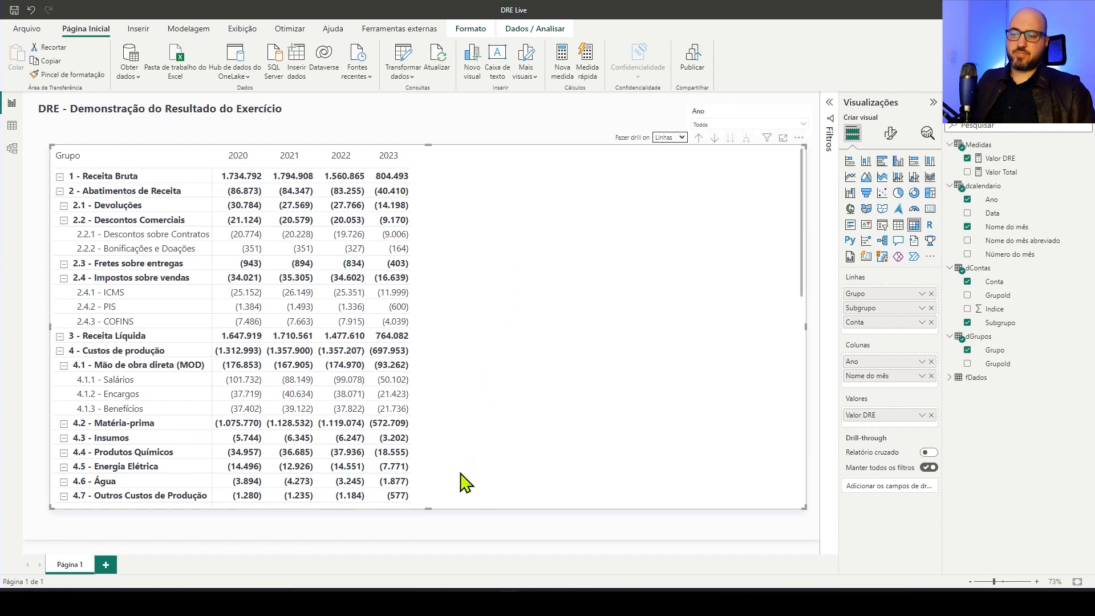
{"action": "left_click_drag", "start_coordinate": [424, 507], "coordinate": [428, 525]}
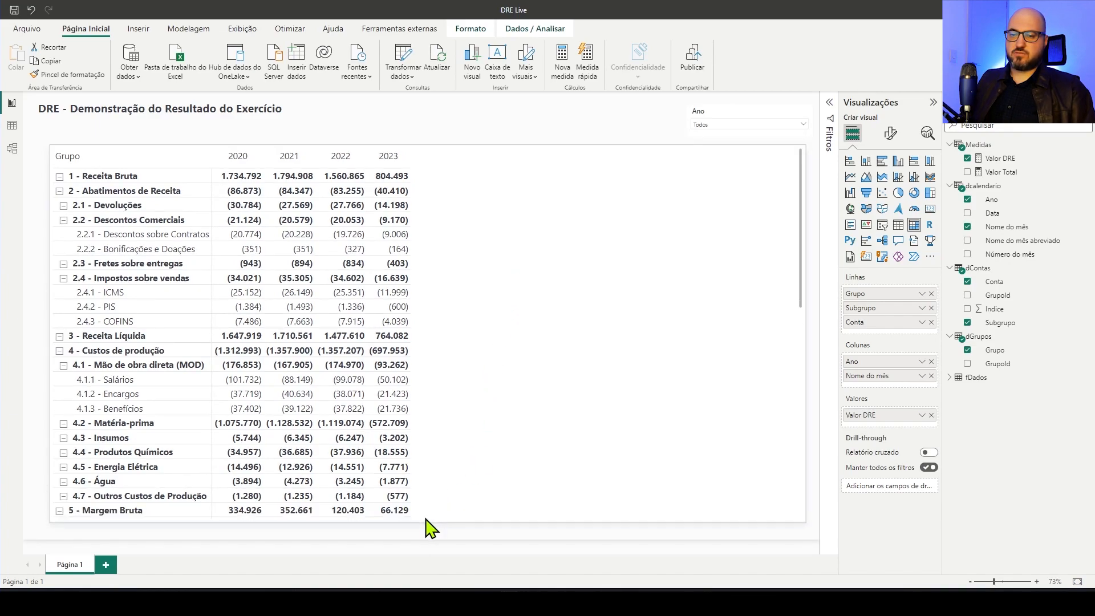
{"action": "left_click_drag", "start_coordinate": [48, 336], "coordinate": [42, 337]}
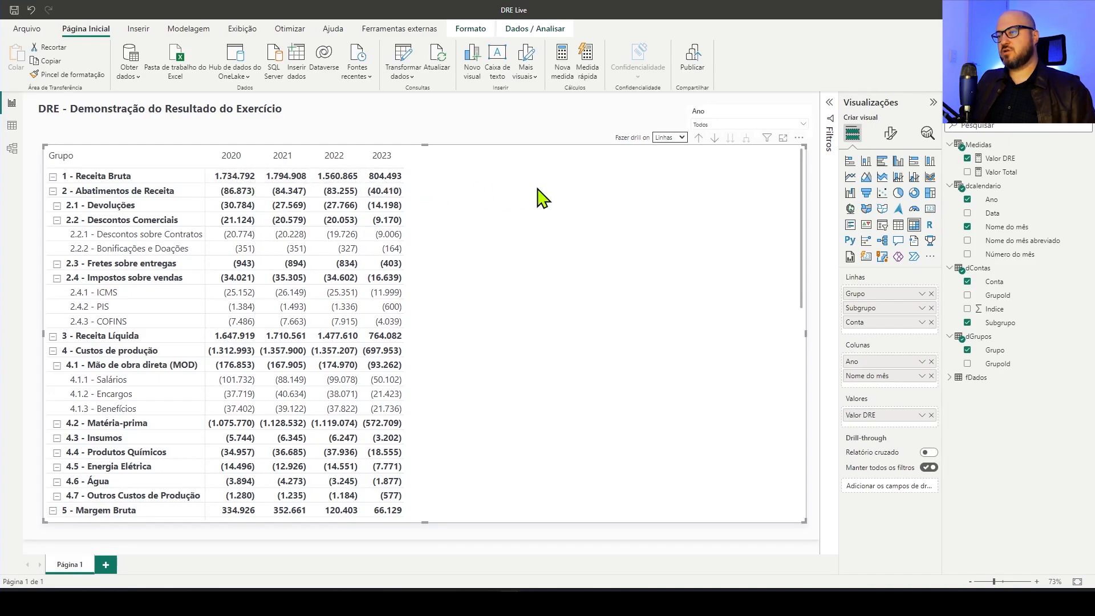
Create a measure named AV in the Medidas table and declare the variable _receitaLiquida in it
{"action": "right_click", "coordinate": [998, 156]}
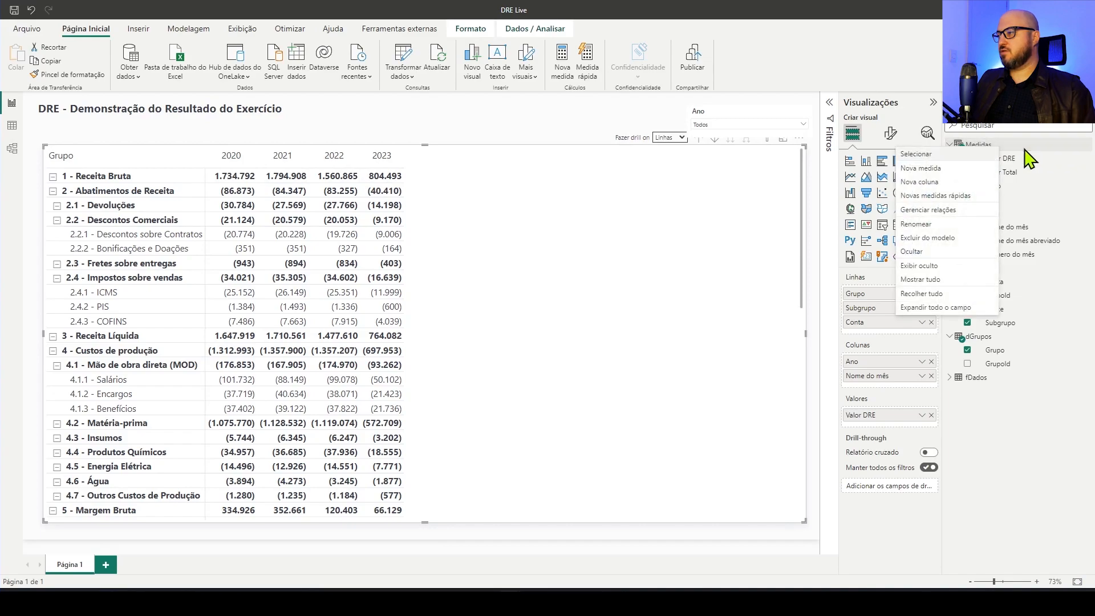
{"action": "left_click", "coordinate": [938, 176]}
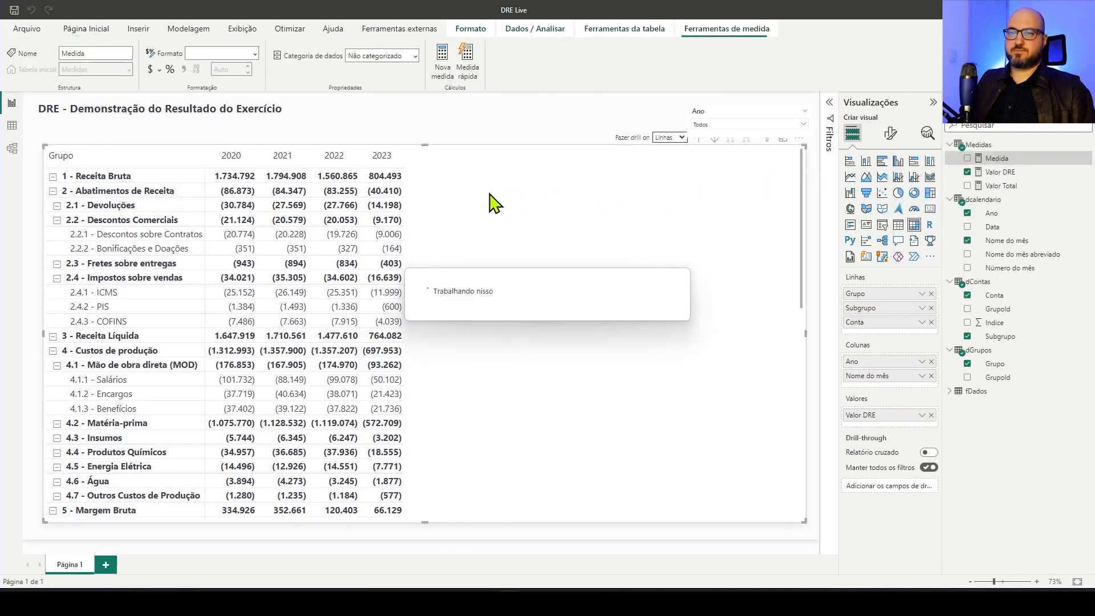
{"action": "type", "text": "AV ="}
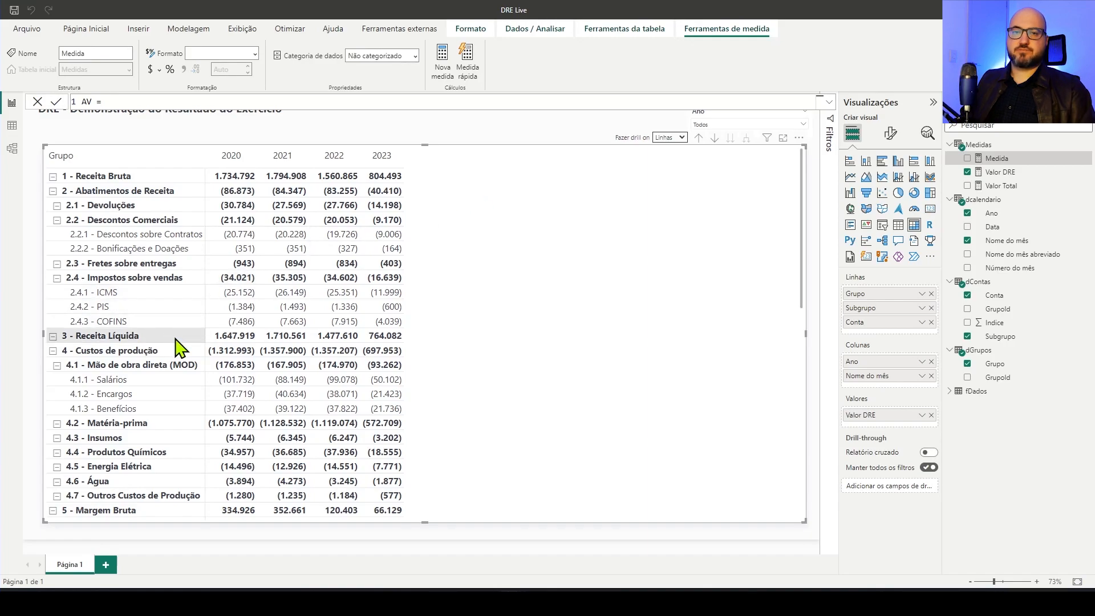
{"action": "key", "text": "shift+Return"}
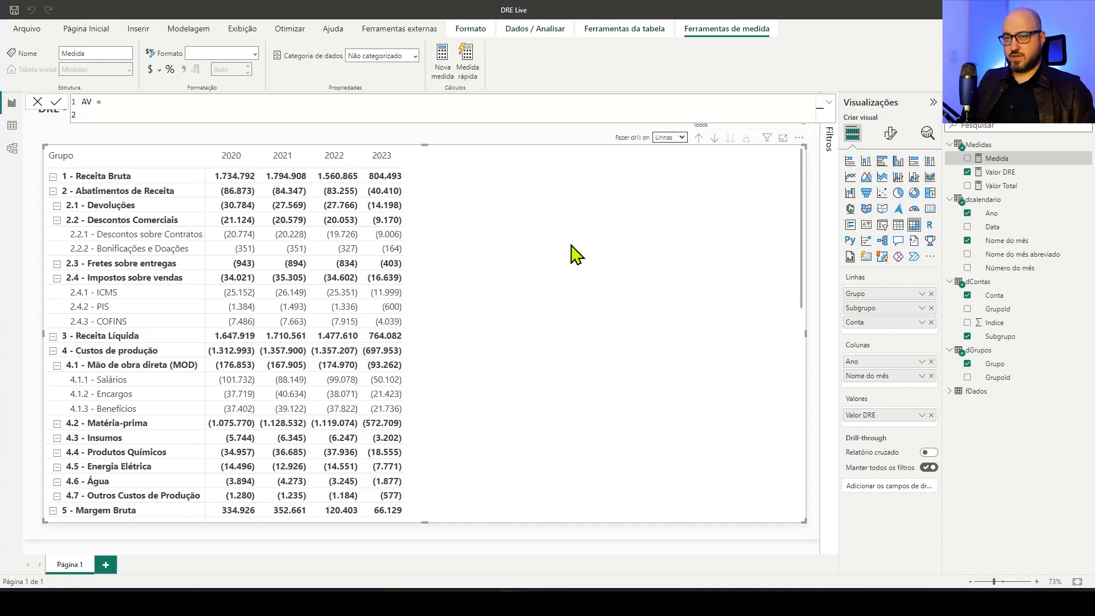
{"action": "type", "text": "var "}
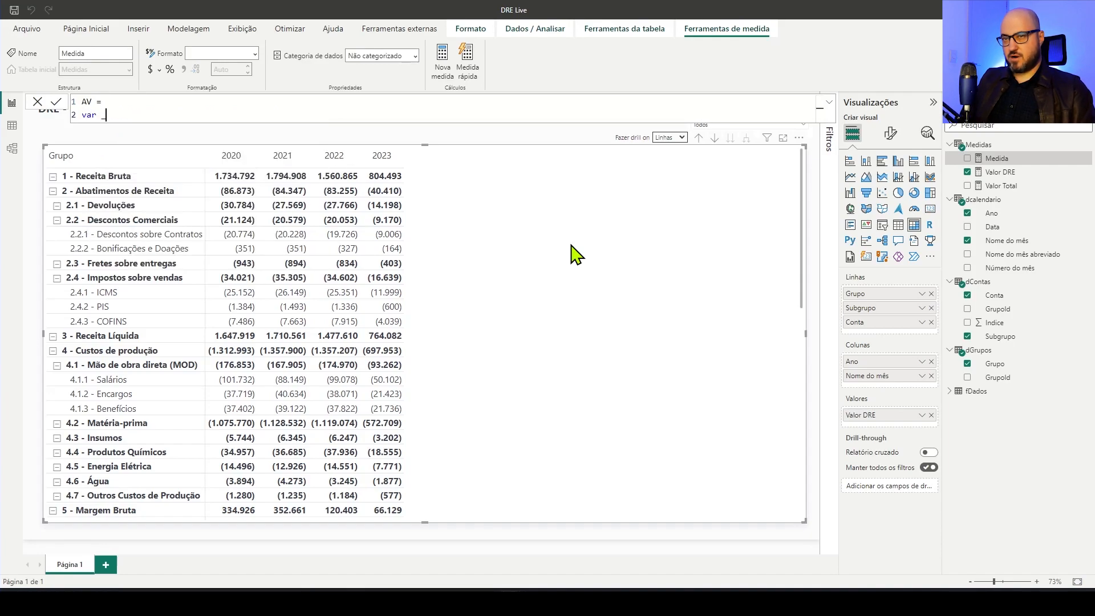
{"action": "type", "text": "_receitaLiquida"}
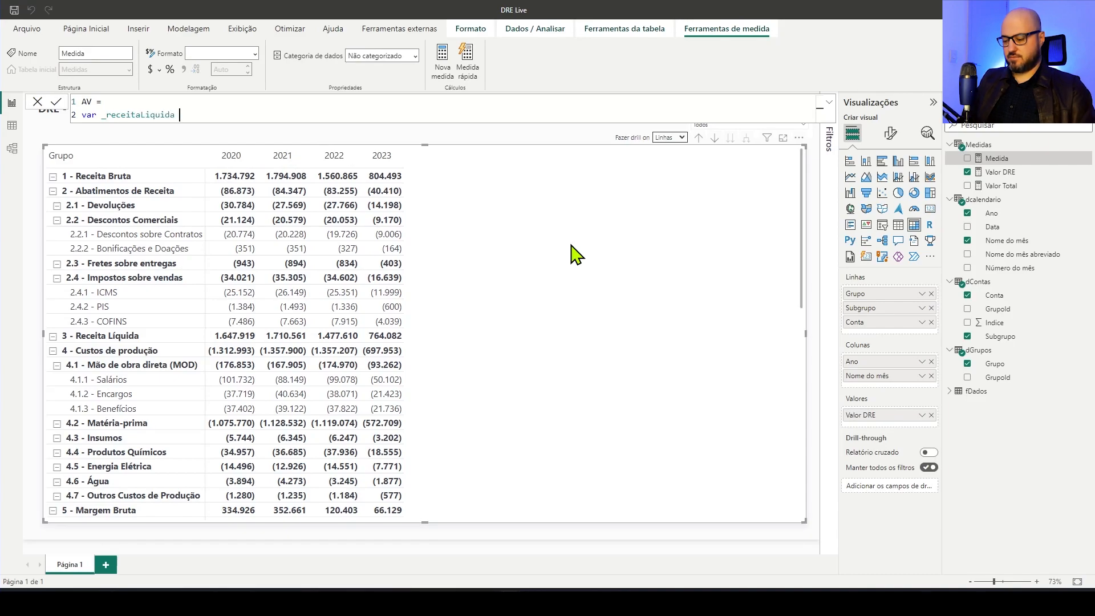
{"action": "type", "text": " ="}
{"action": "key", "text": "shift+Return"}
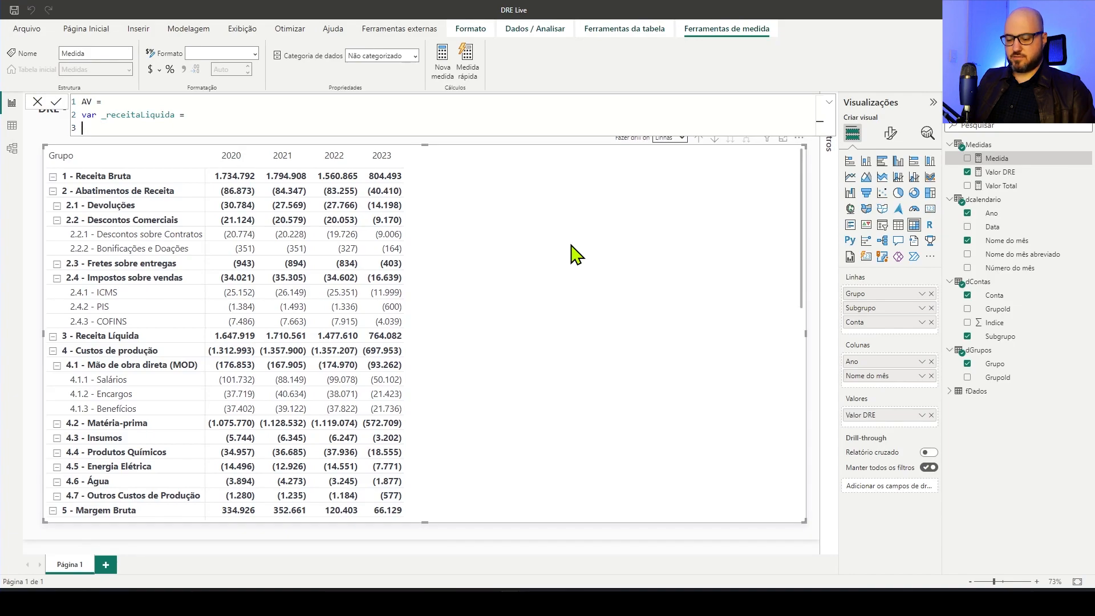
Begin the _receitaLiquida variable with a CALCULATE function that evaluates [Valor DRE]
{"action": "type", "text": "cal"}
{"action": "key", "text": "Tab"}
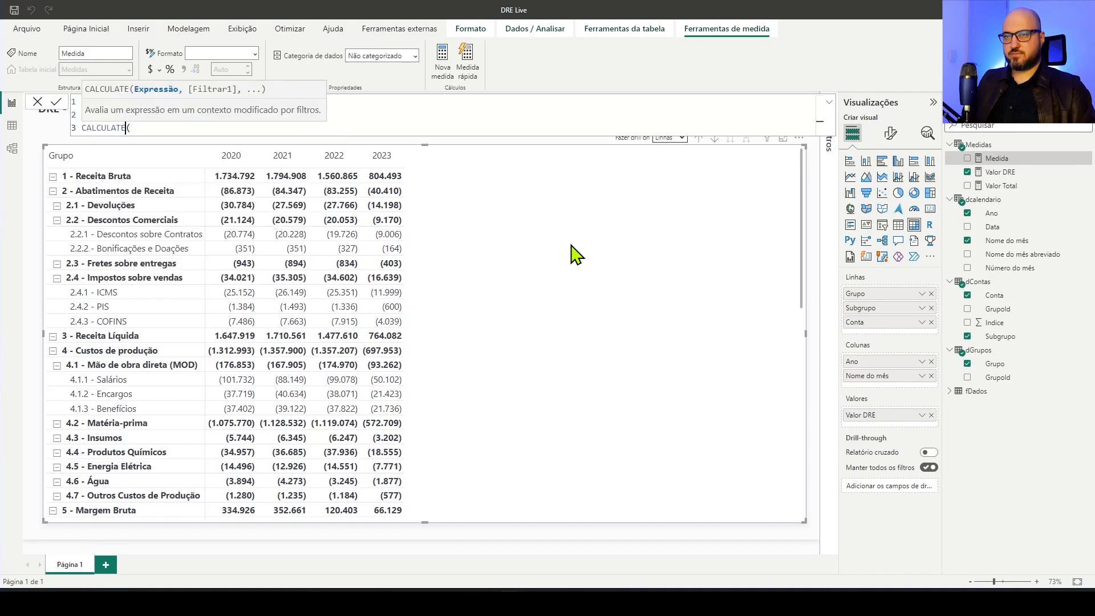
{"action": "key", "text": "BackSpace"}
{"action": "type", "text": "("}
{"action": "key", "text": "shift+Return"}
{"action": "type", "text": "["}
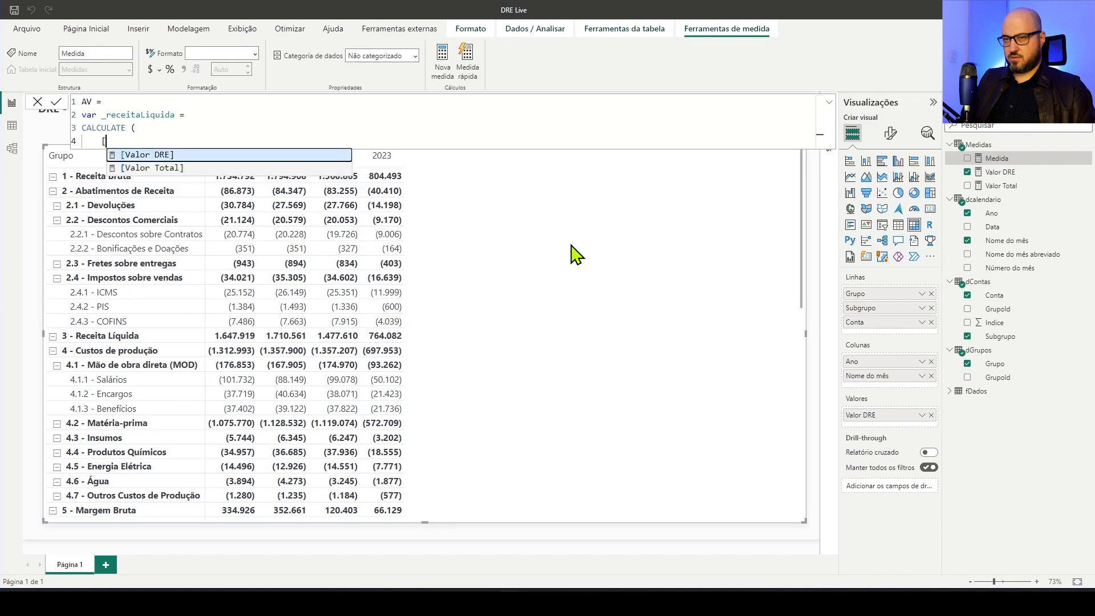
{"action": "key", "text": "Tab"}
{"action": "type", "text": ","}
{"action": "key", "text": "shift+Return"}
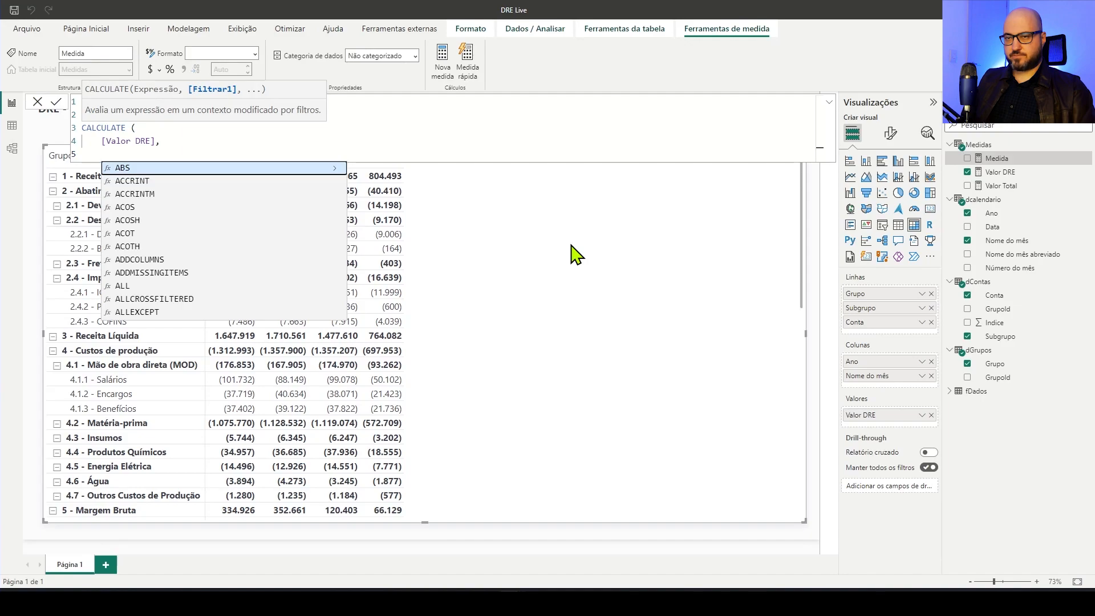
Add the filter dGrupos[Grupo] = "3 - Receita Líquida" to the CALCULATE function and close it
{"action": "type", "text": "gru"}
{"action": "key", "text": "Down"}
{"action": "key", "text": "Down"}
{"action": "key", "text": "Down"}
{"action": "key", "text": "Tab"}
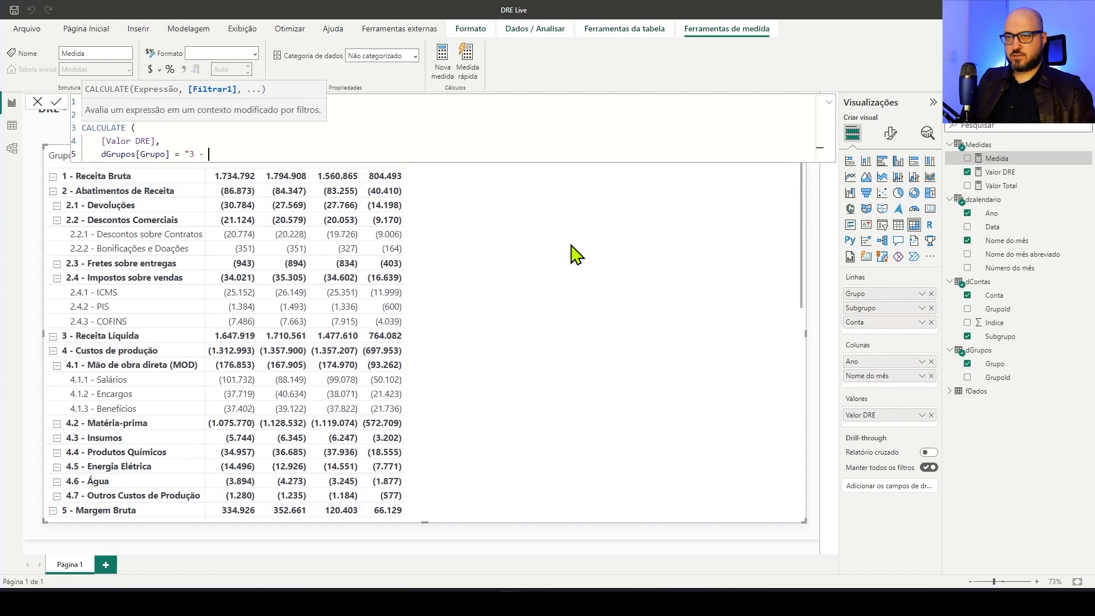
{"action": "type", "text": "= \"3 - Receita"}
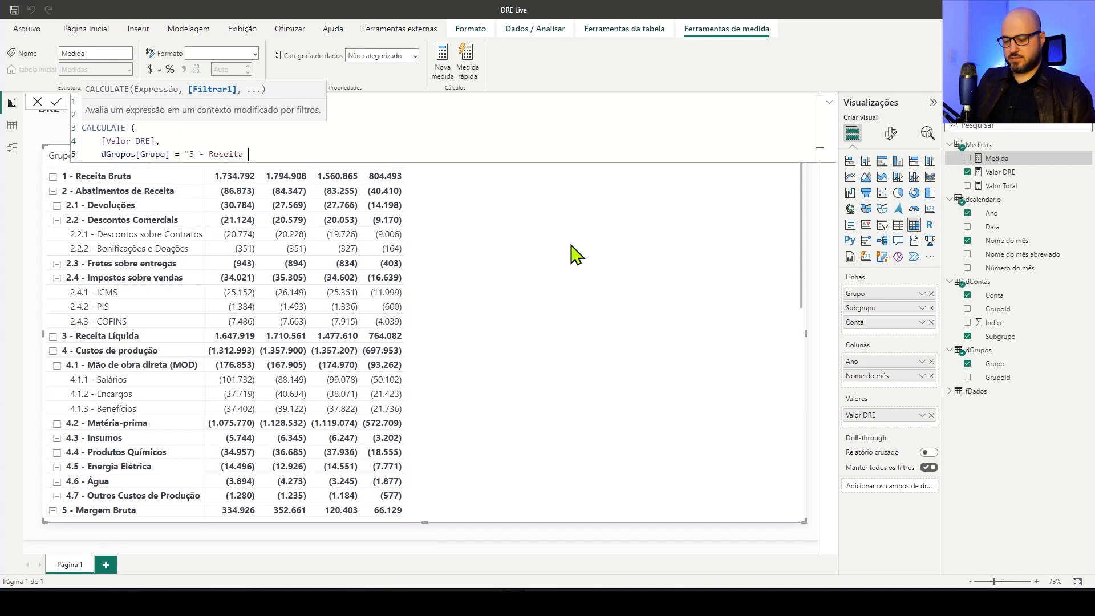
{"action": "type", "text": " Líquida"}
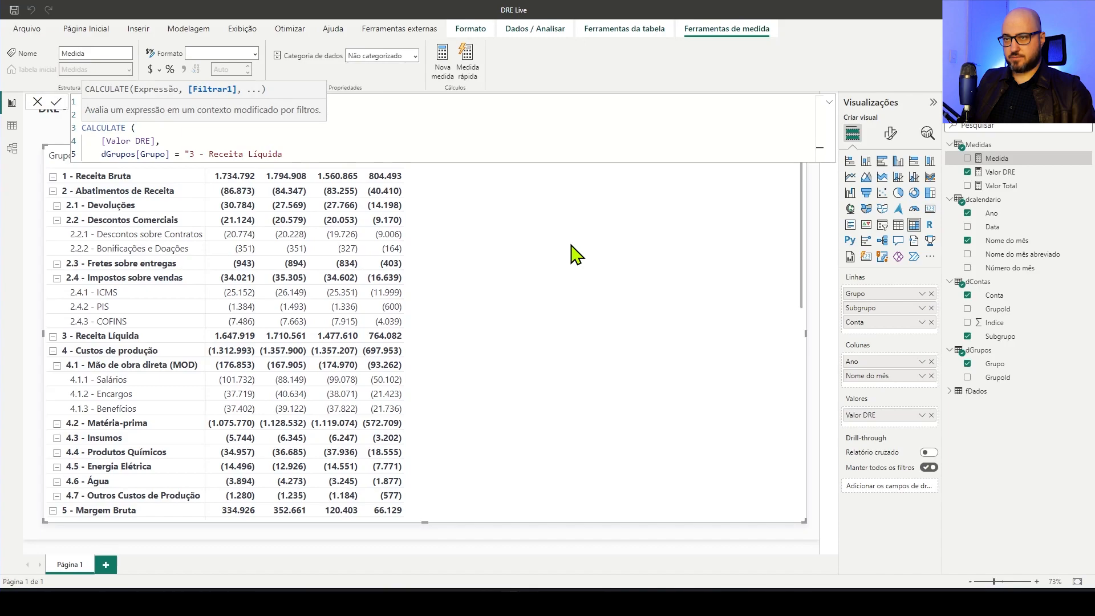
{"action": "key", "text": "shift+Return"}
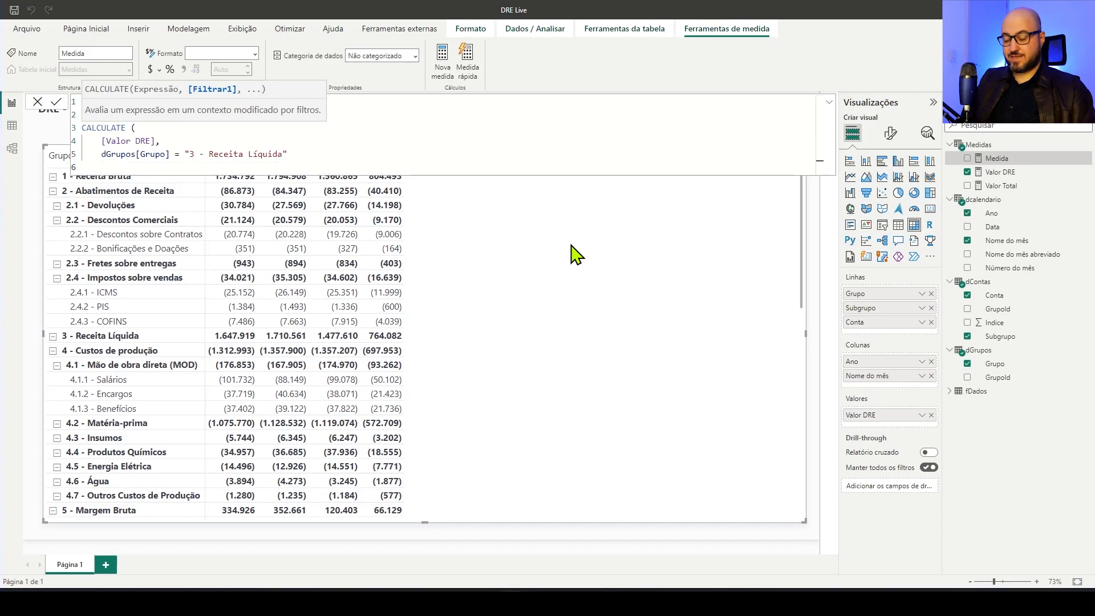
{"action": "type", "text": ")"}
{"action": "key", "text": "shift+Return"}
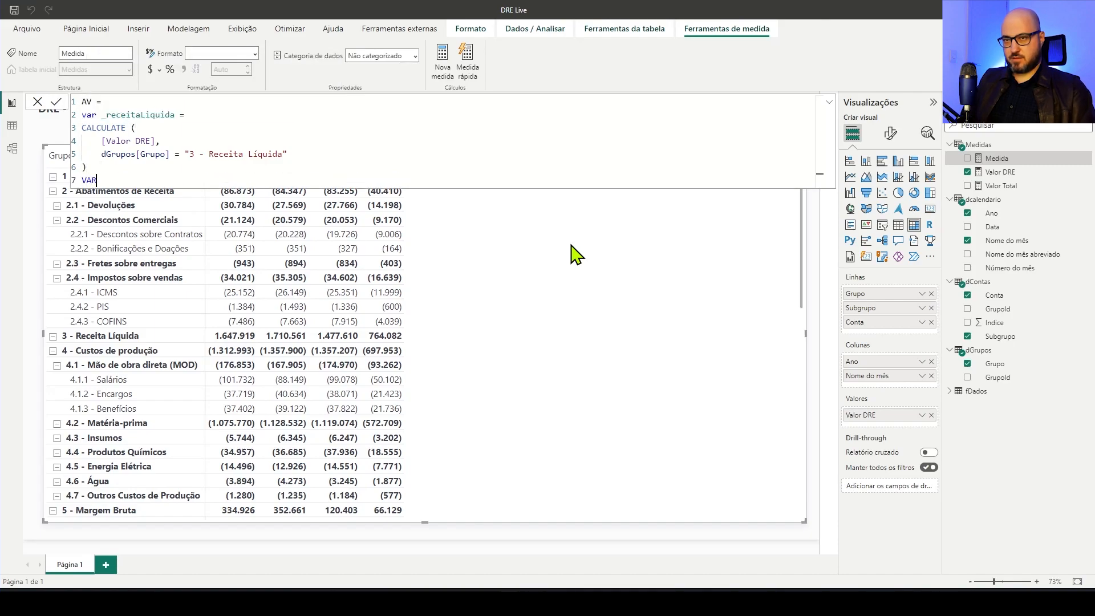
Make the AV measure return _receitaLiquida, commit it and add AV to the matrix values
{"action": "key", "text": "BackSpace"}
{"action": "key", "text": "BackSpace"}
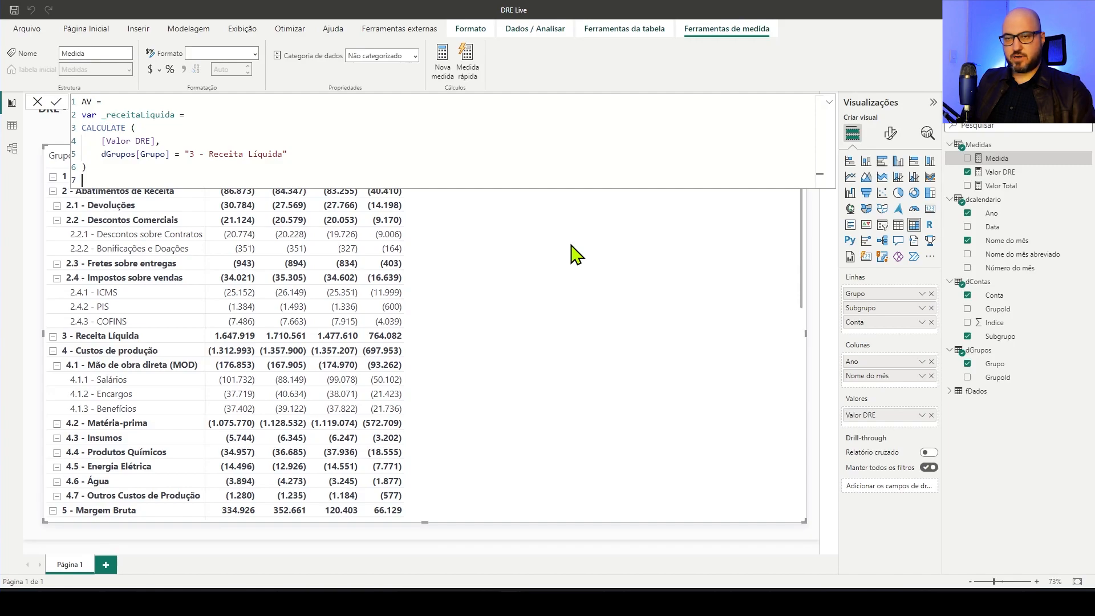
{"action": "type", "text": "return"}
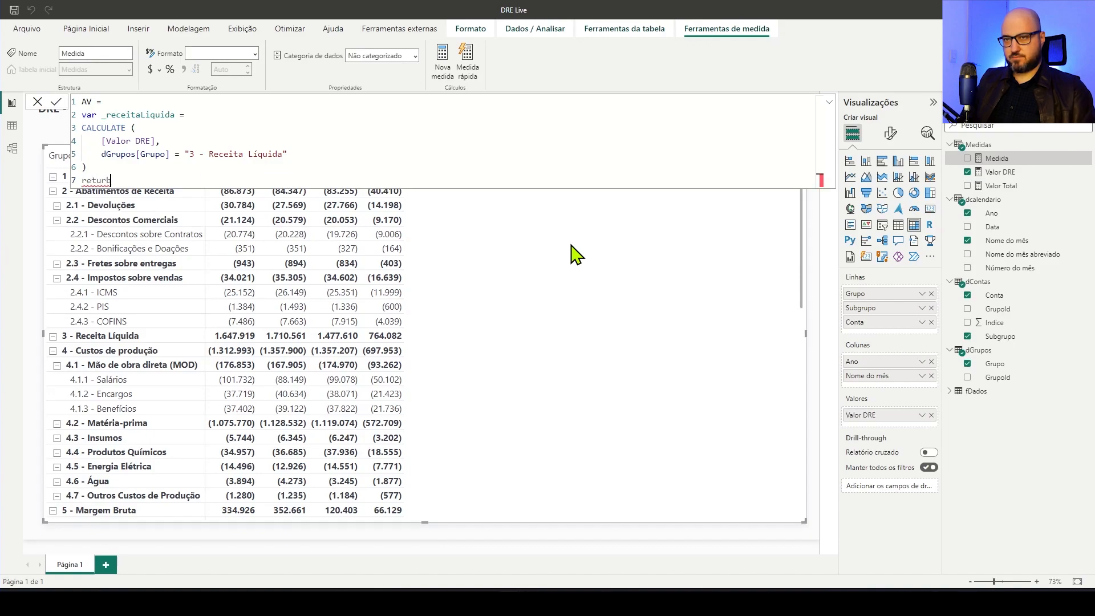
{"action": "key", "text": "BackSpace"}
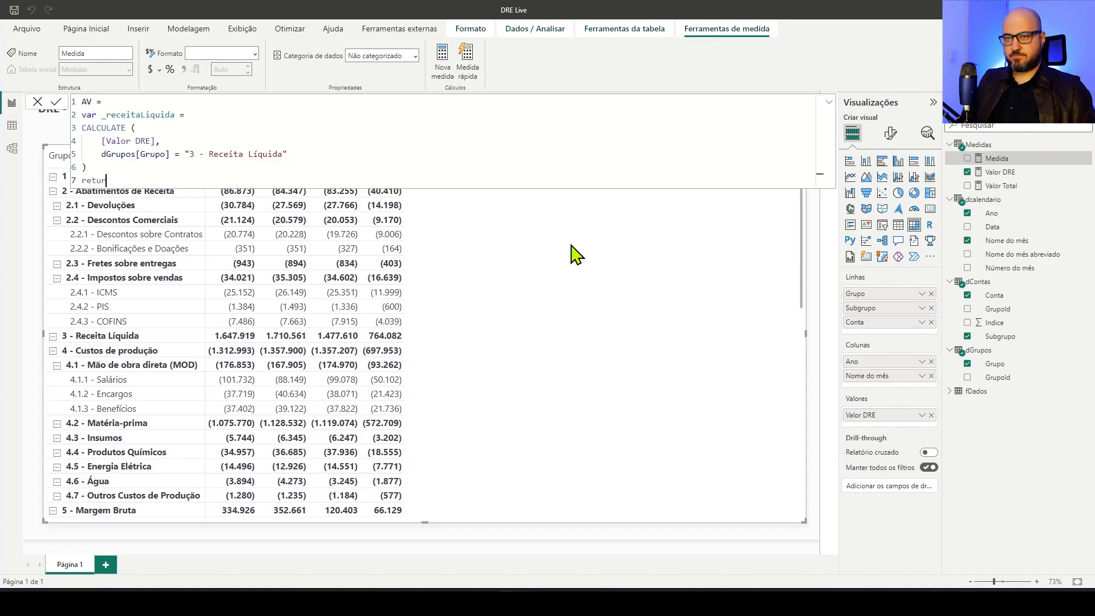
{"action": "key", "text": "shift+Return"}
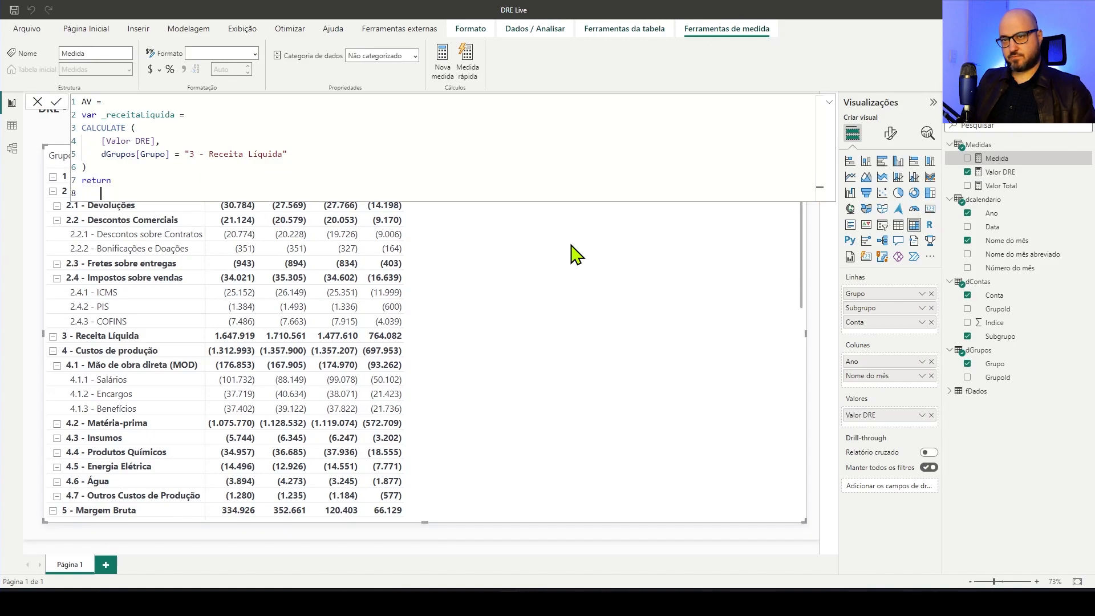
{"action": "type", "text": "_rec"}
{"action": "key", "text": "Tab"}
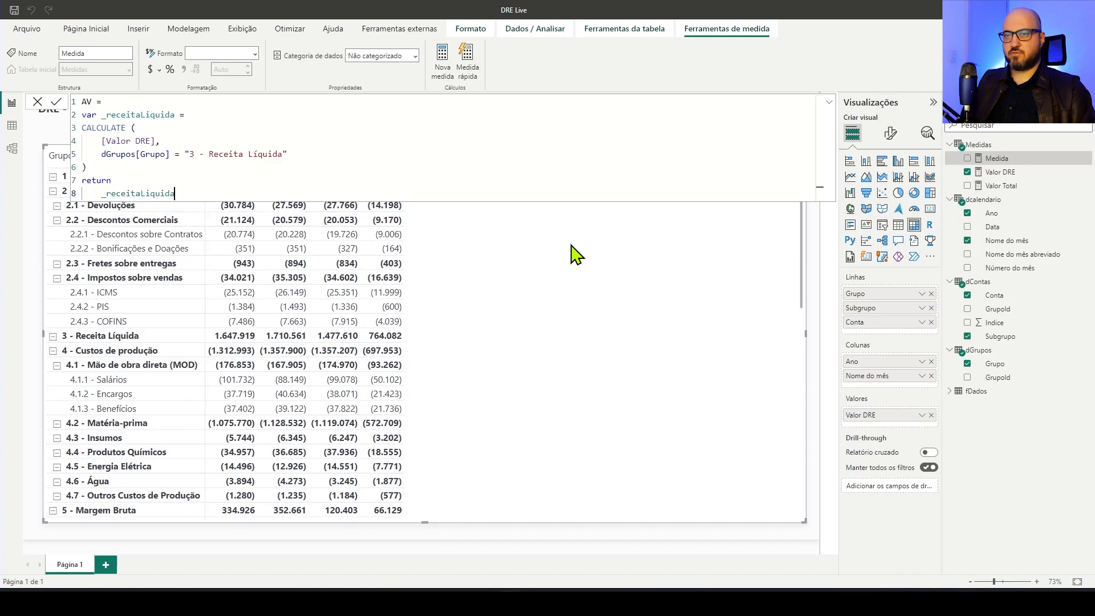
{"action": "key", "text": "Return"}
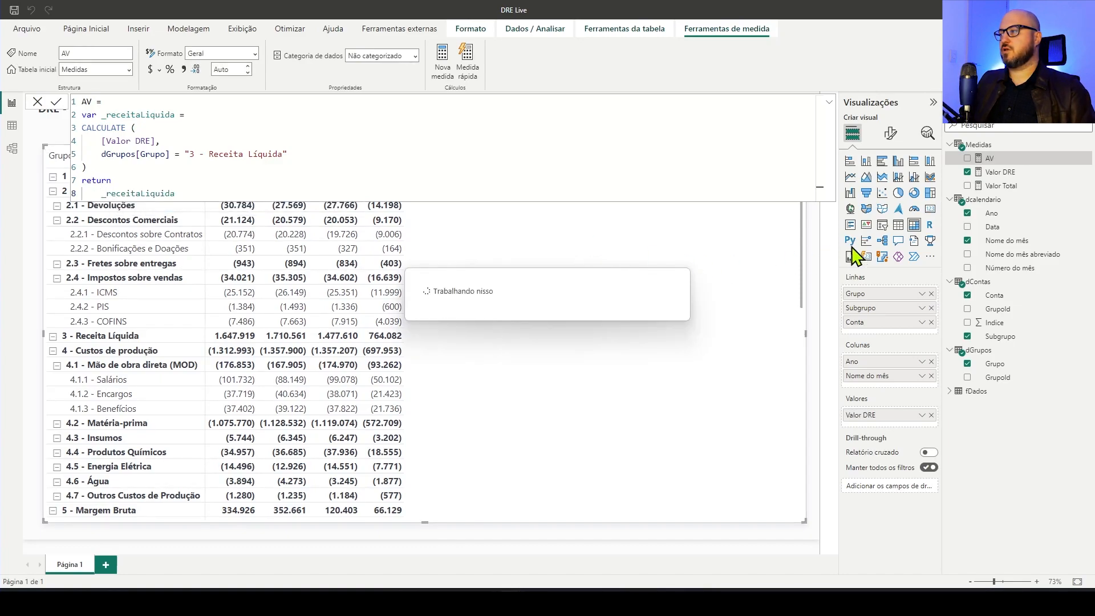
{"action": "left_click", "coordinate": [992, 158]}
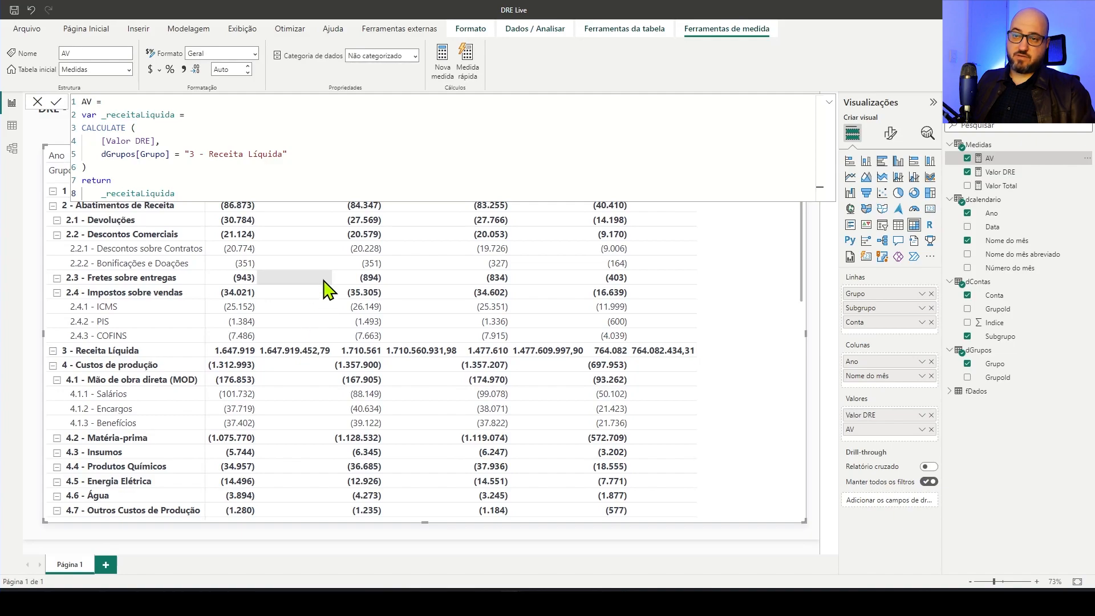
Insert ALL( dContas ) as a filter argument before the dGrupos[Grupo] condition in the AV measure
{"action": "left_click", "coordinate": [357, 132]}
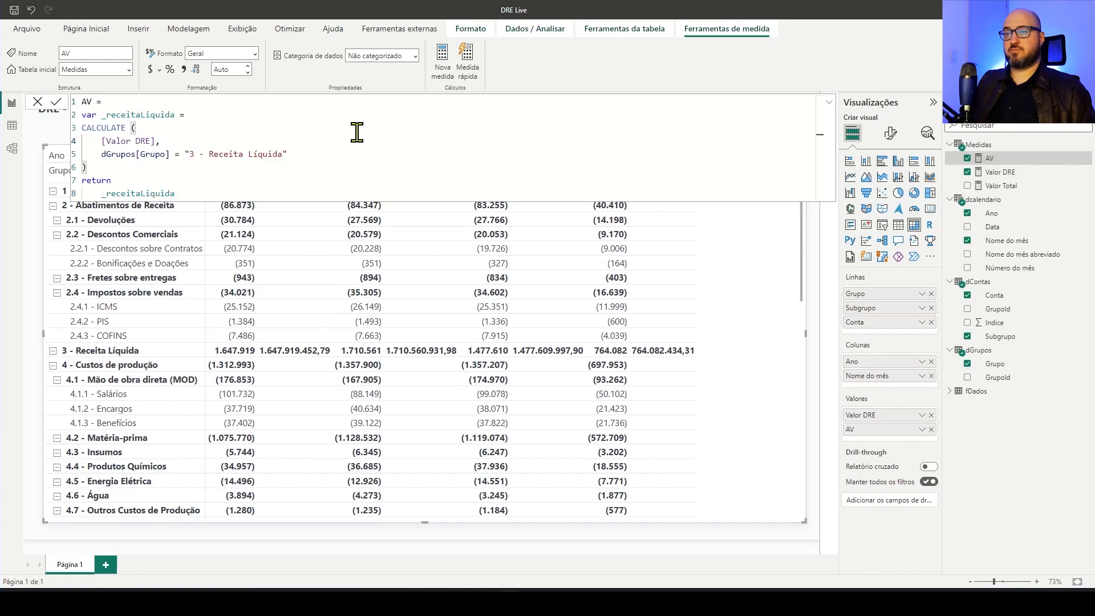
{"action": "key", "text": "Return"}
{"action": "type", "text": "ALL("}
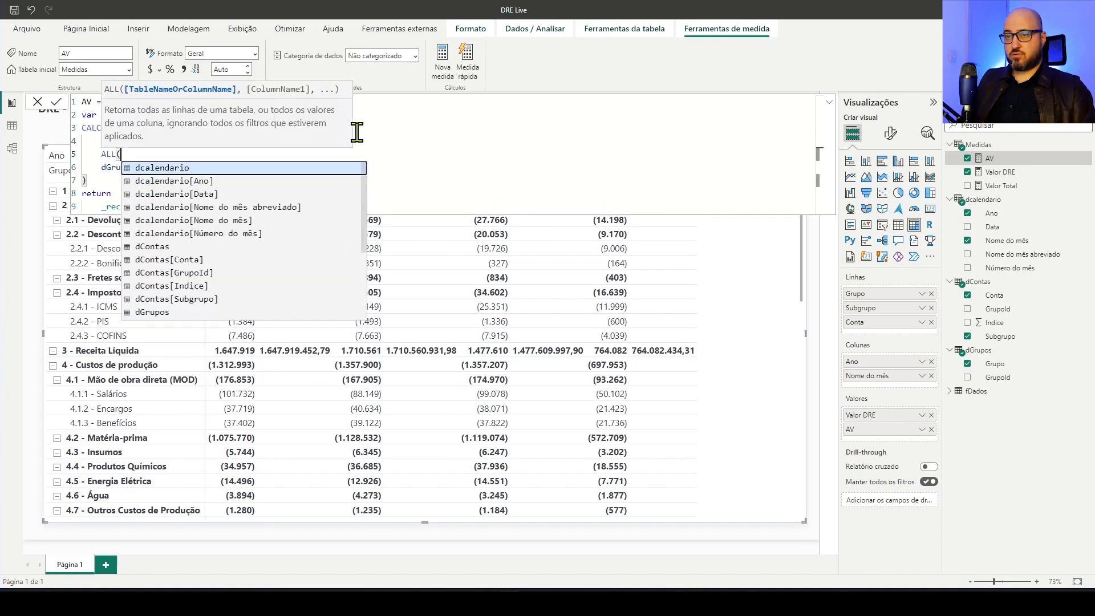
{"action": "type", "text": " dContas"}
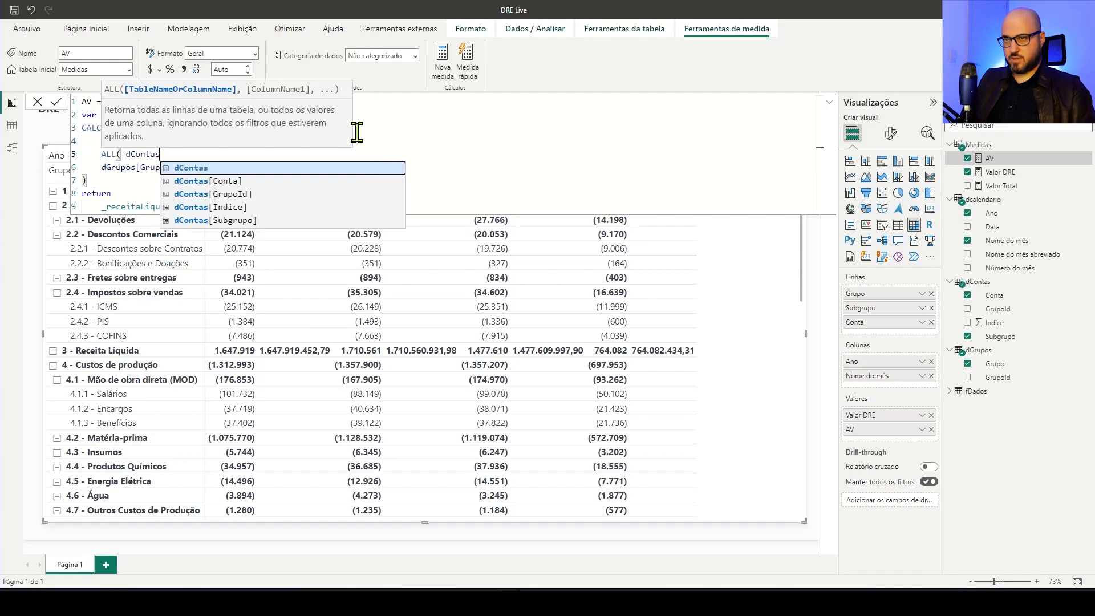
{"action": "type", "text": ", dGr"}
{"action": "key", "text": "Tab"}
{"action": "type", "text": ")"}
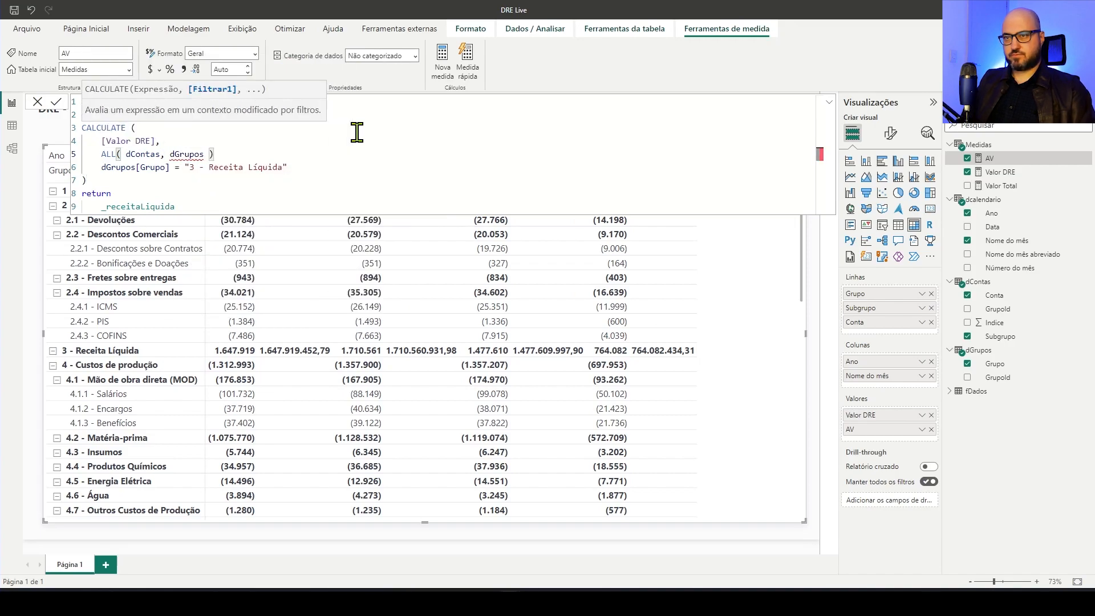
{"action": "left_click_drag", "start_coordinate": [160, 153], "coordinate": [213, 153]}
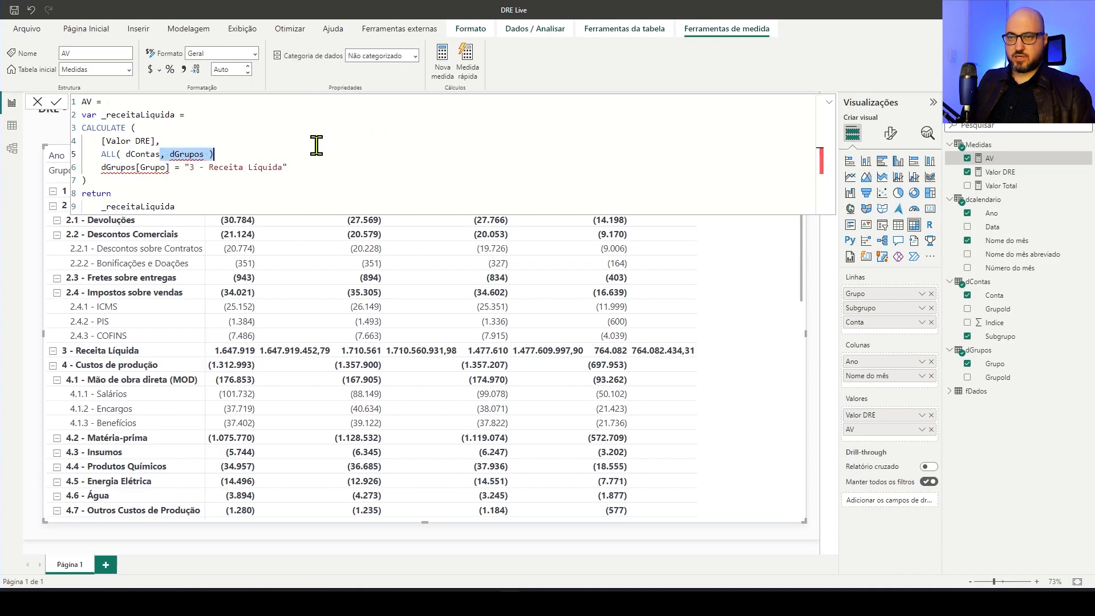
{"action": "key", "text": "BackSpace"}
{"action": "type", "text": "),"}
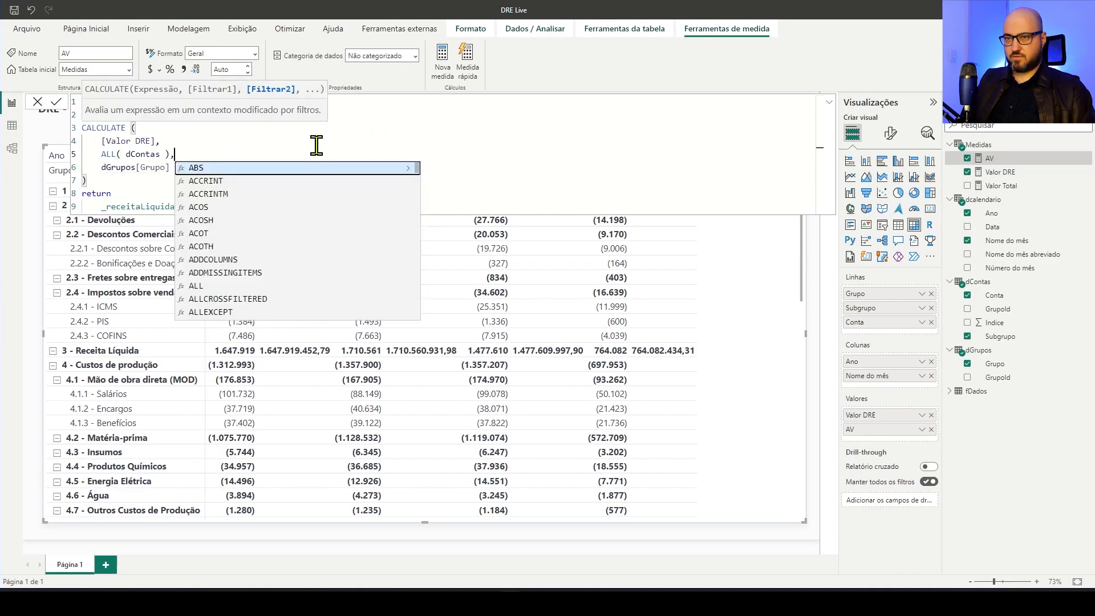
{"action": "key", "text": "Return"}
{"action": "type", "text": "ALL"}
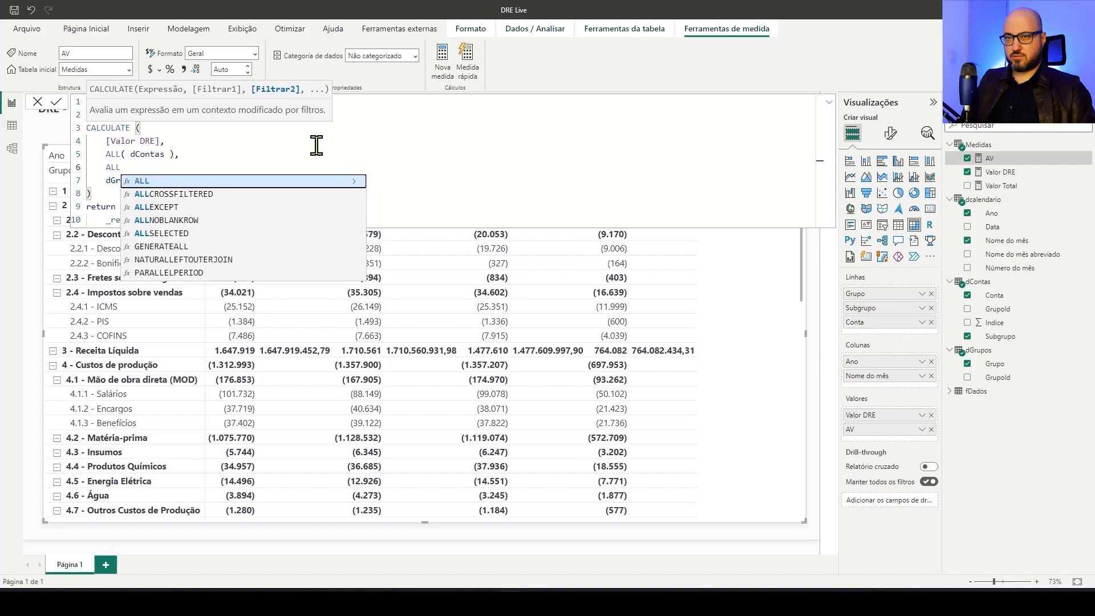
{"action": "type", "text": "("}
{"action": "key", "text": "BackSpace"}
{"action": "key", "text": "BackSpace"}
{"action": "key", "text": "BackSpace"}
{"action": "key", "text": "BackSpace"}
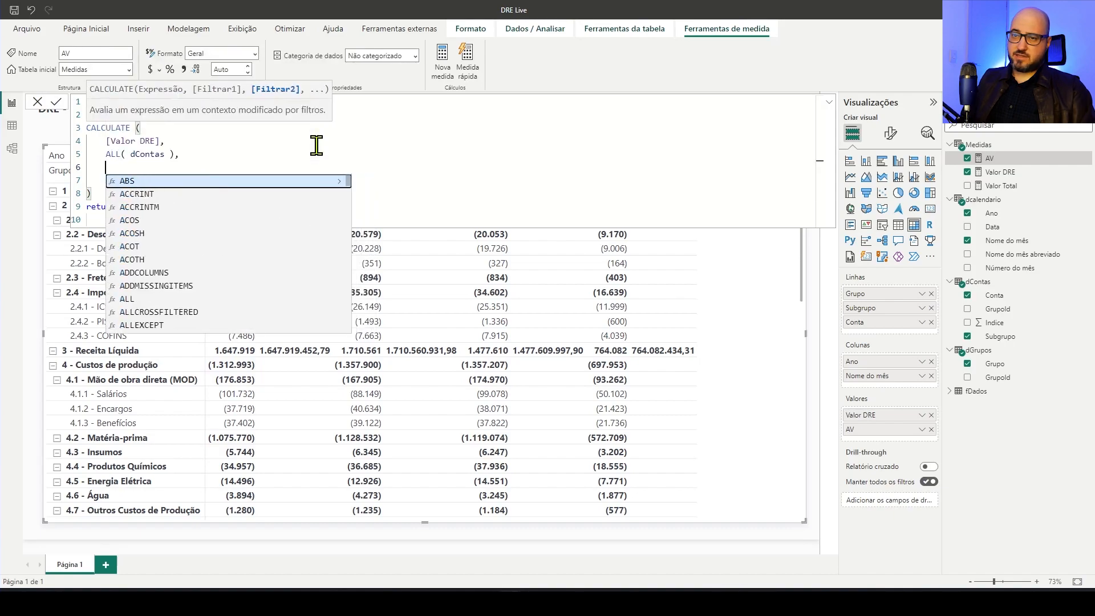
{"action": "type", "text": "dGrupos[Grupo]"}
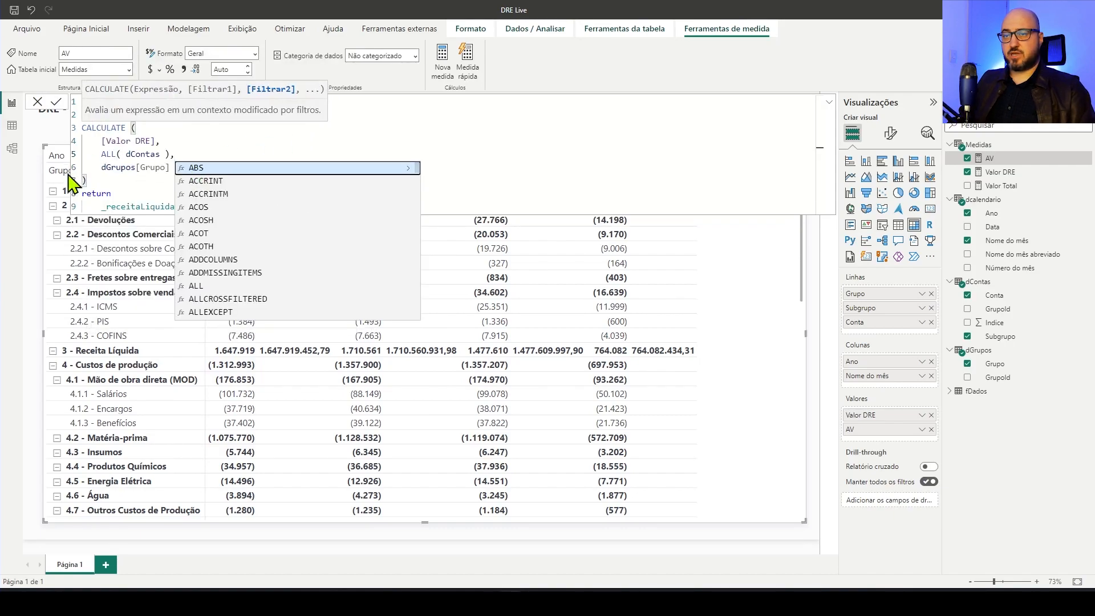
Commit the AV measure with the ALL( dContas ) filter placed ahead of the dGrupos[Grupo] condition
{"action": "key", "text": "Escape"}
{"action": "left_click_drag", "start_coordinate": [101, 168], "coordinate": [320, 168]}
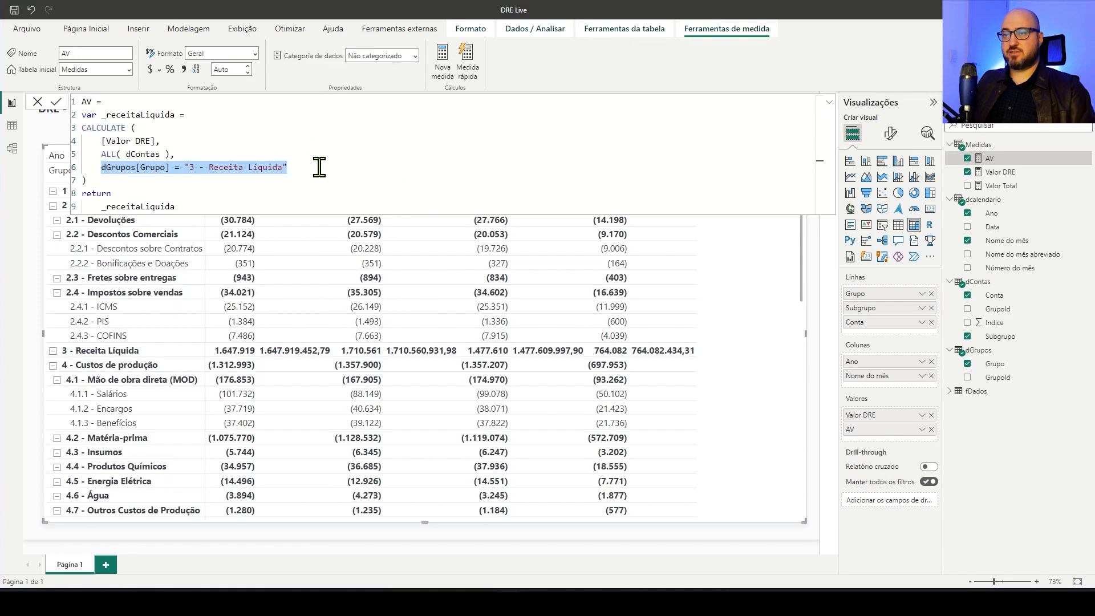
{"action": "left_click", "coordinate": [196, 155]}
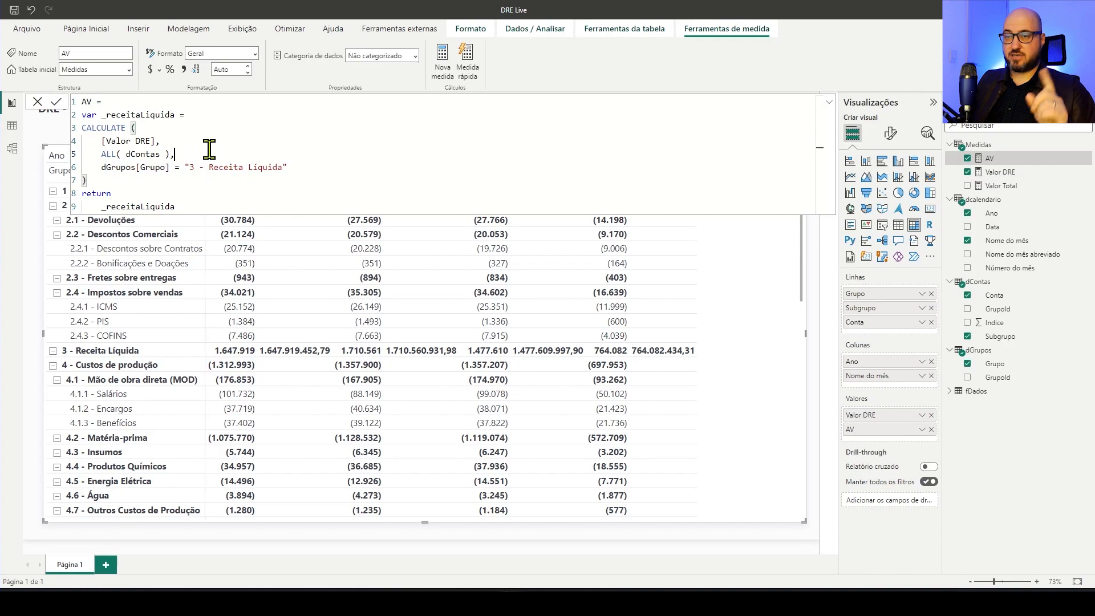
{"action": "left_click_drag", "start_coordinate": [101, 167], "coordinate": [274, 166]}
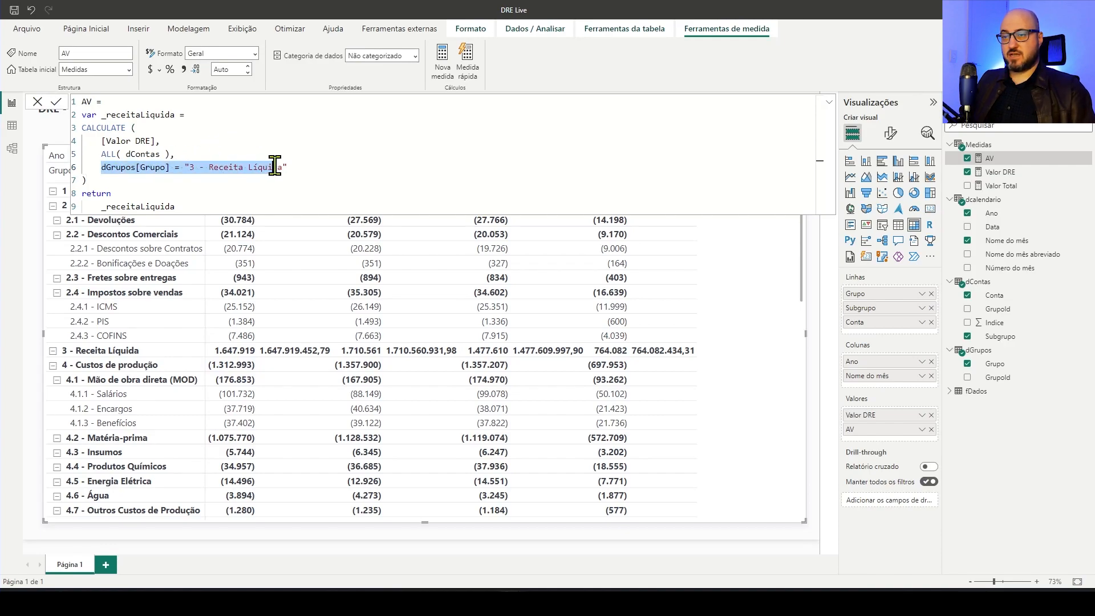
{"action": "left_click_drag", "start_coordinate": [100, 166], "coordinate": [295, 167]}
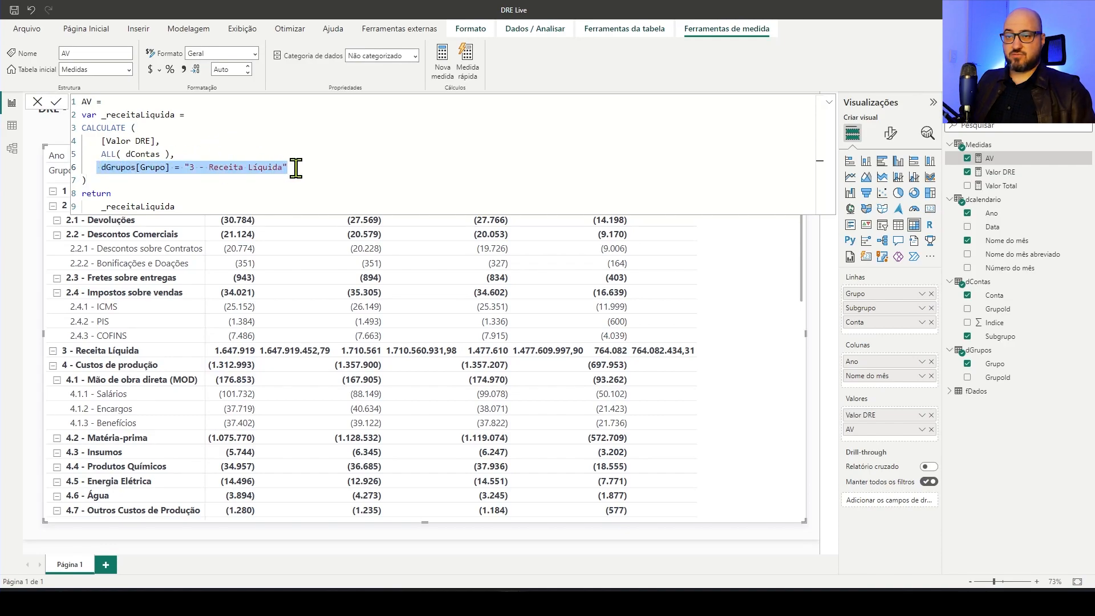
{"action": "left_click", "coordinate": [178, 181]}
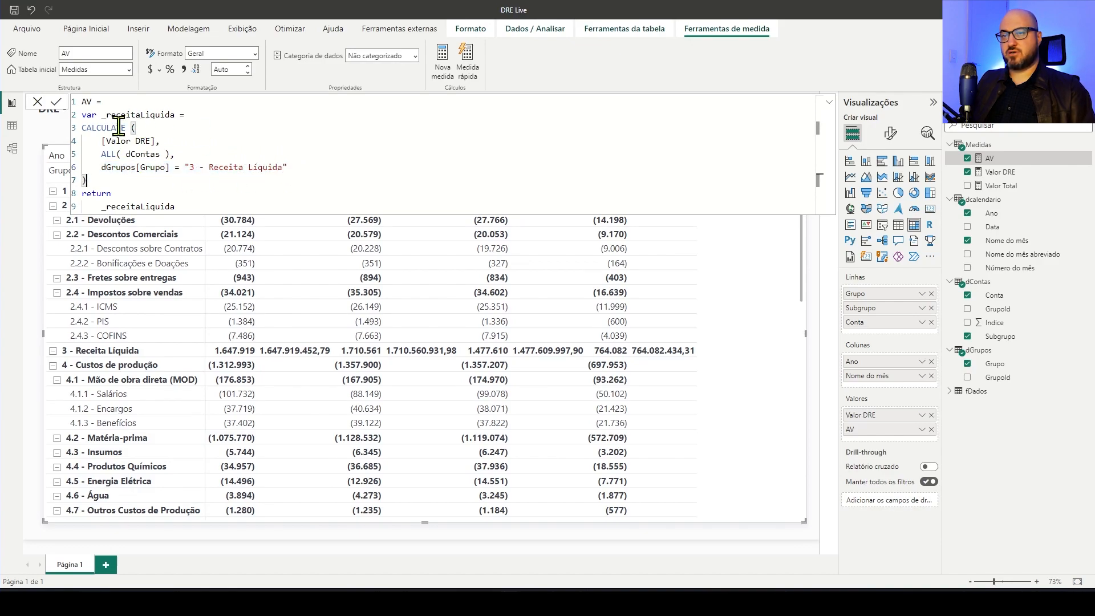
{"action": "left_click", "coordinate": [56, 102]}
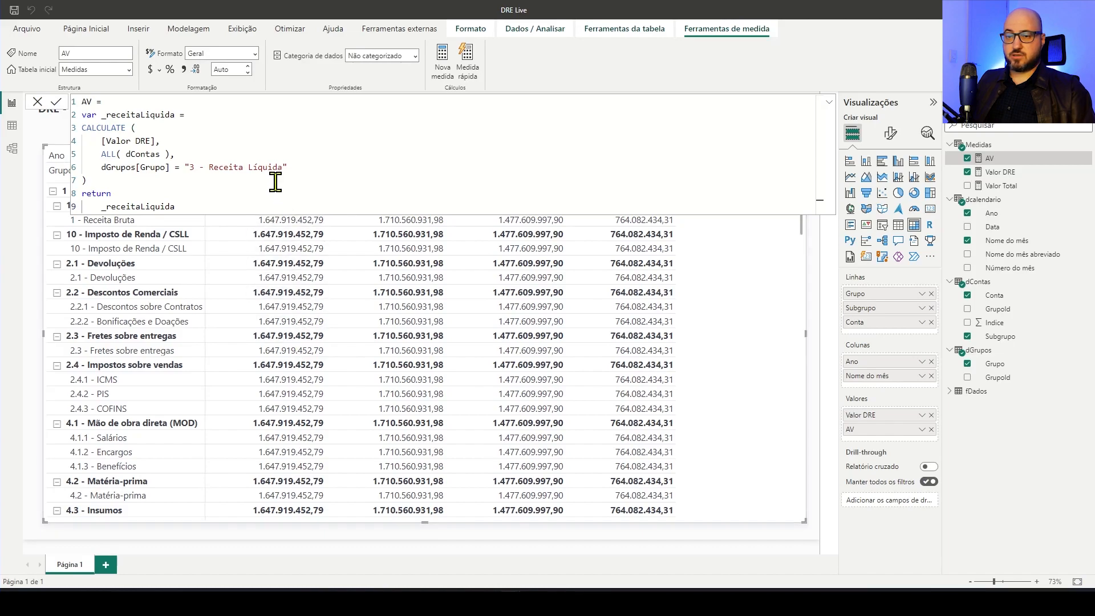
Add a _result variable after the CALCULATE in the AV measure, defined as DIVIDE( [Valor DRE], _receitaLiquida )
{"action": "left_click", "coordinate": [113, 180]}
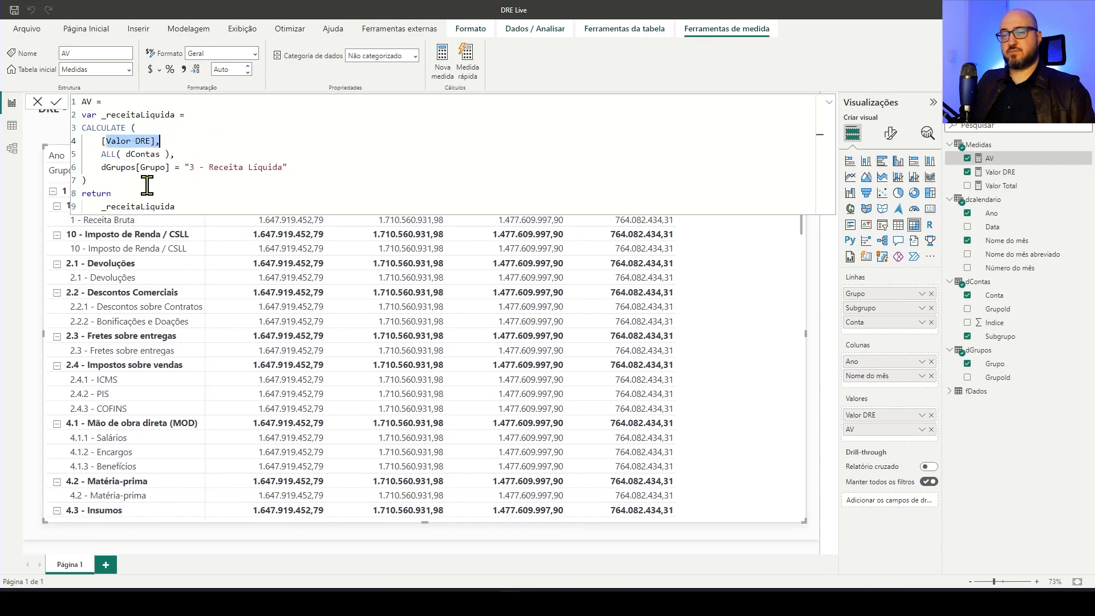
{"action": "key", "text": "shift+Return"}
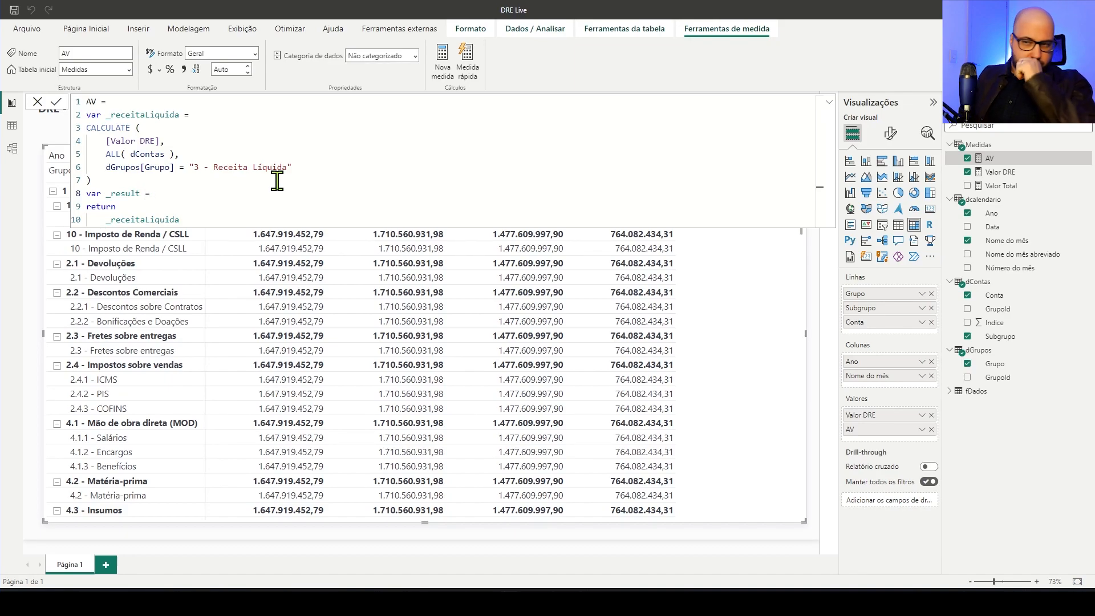
{"action": "type", "text": "DIVIDE( "}
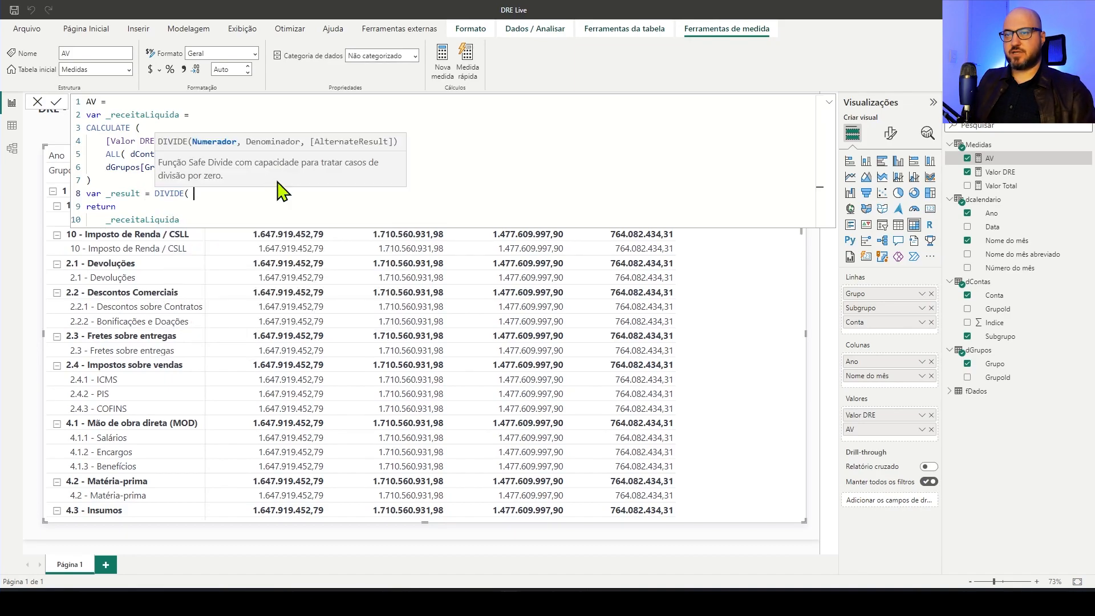
{"action": "type", "text": "["}
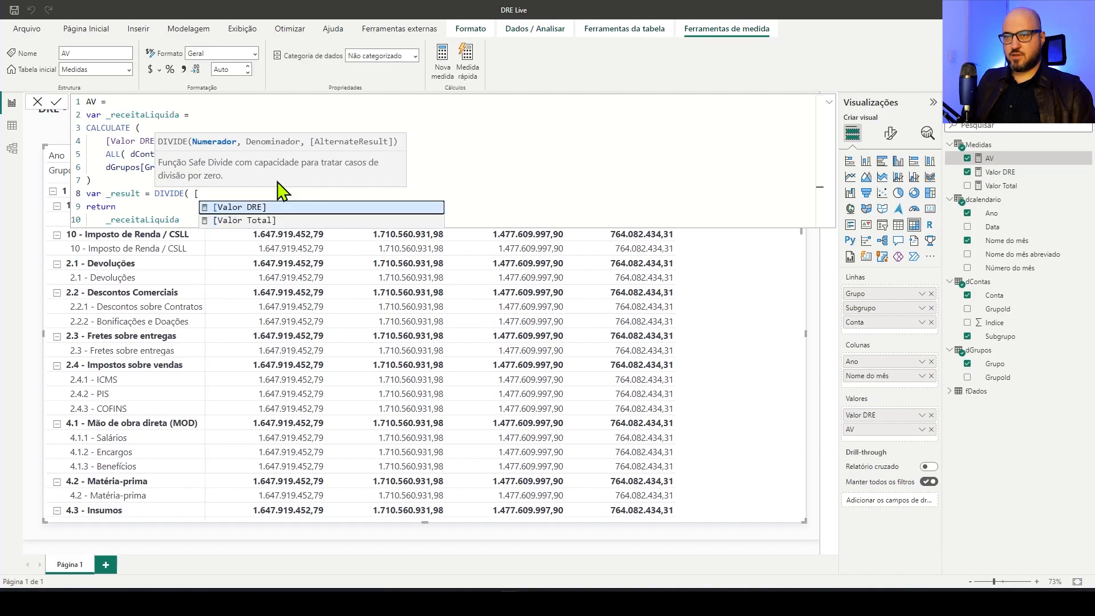
{"action": "key", "text": "Tab"}
{"action": "type", "text": ", _r"}
{"action": "key", "text": "Tab"}
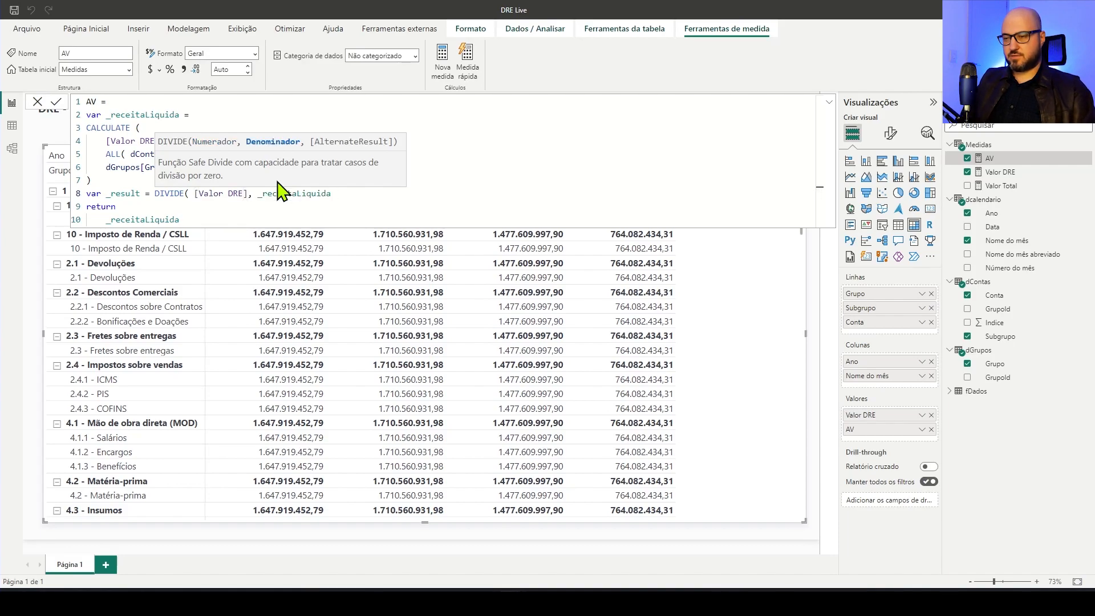
{"action": "type", "text": ")"}
Make the AV measure return _result instead of _receitaLiquida, commit it and collapse the formula editor
{"action": "double_click", "coordinate": [122, 194]}
{"action": "key", "text": "ctrl+c"}
{"action": "double_click", "coordinate": [165, 219]}
{"action": "key", "text": "ctrl+v"}
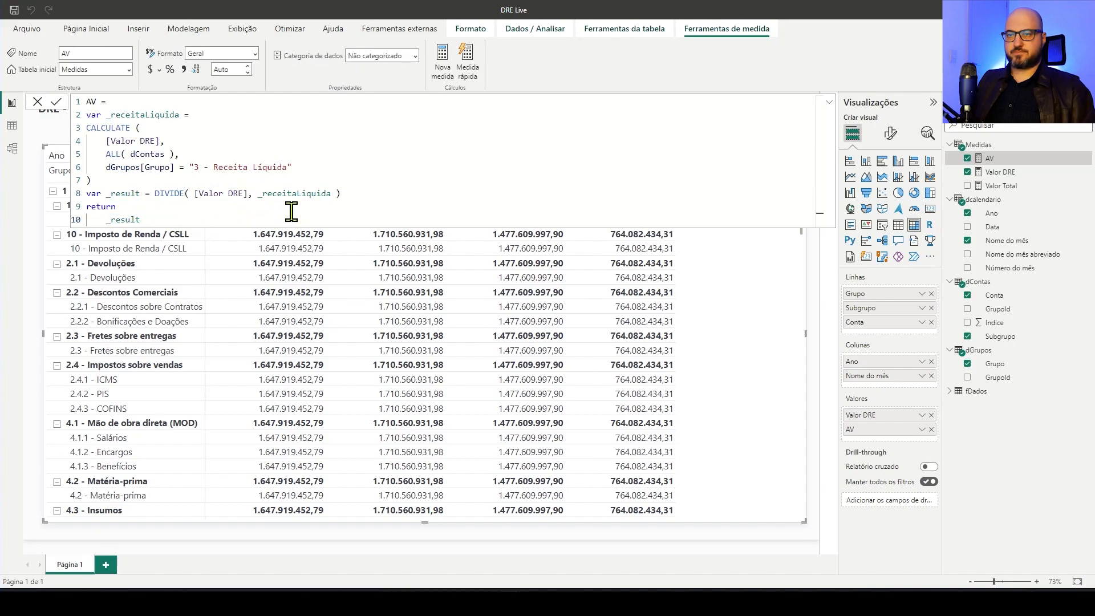
{"action": "key", "text": "Return"}
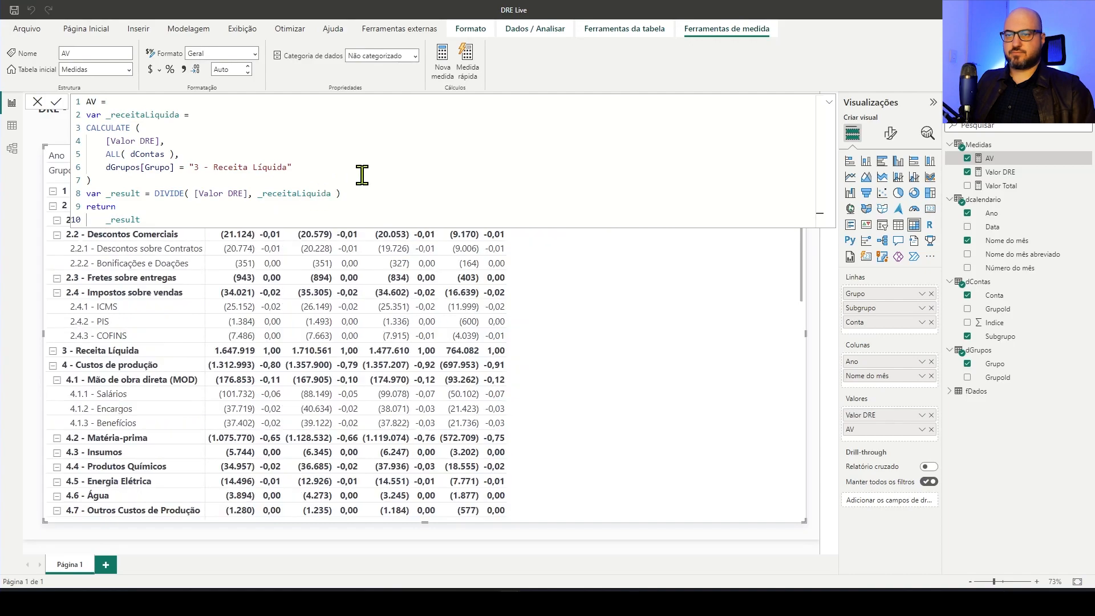
{"action": "left_click", "coordinate": [829, 105]}
{"action": "left_click", "coordinate": [828, 106]}
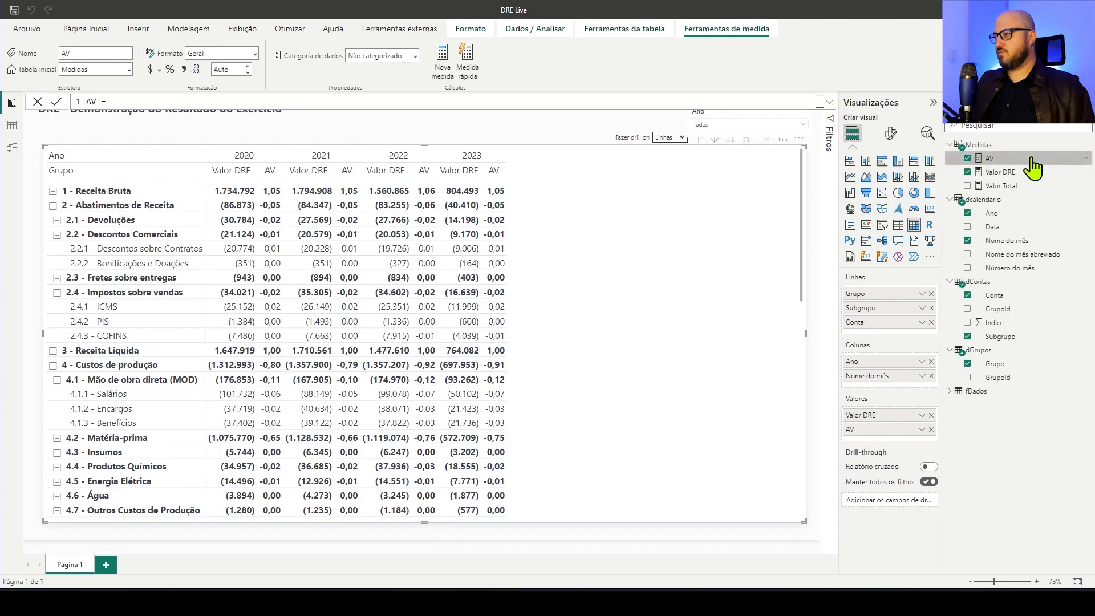
Give the AV measure a dynamic format with the format string "0.0%;(0.0%)" and commit it
{"action": "left_click", "coordinate": [254, 55]}
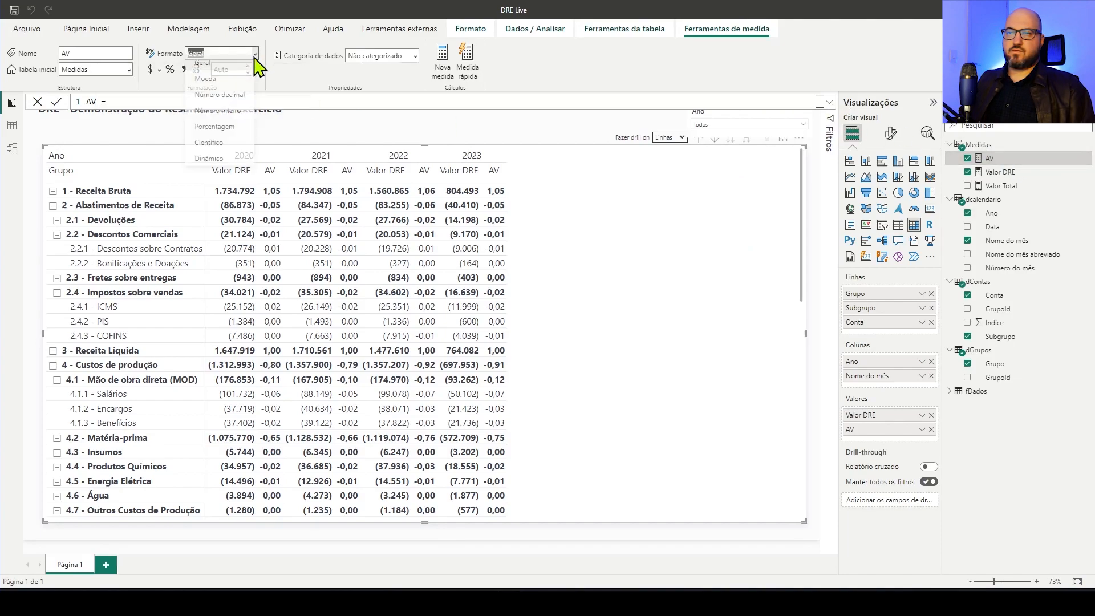
{"action": "left_click", "coordinate": [207, 164]}
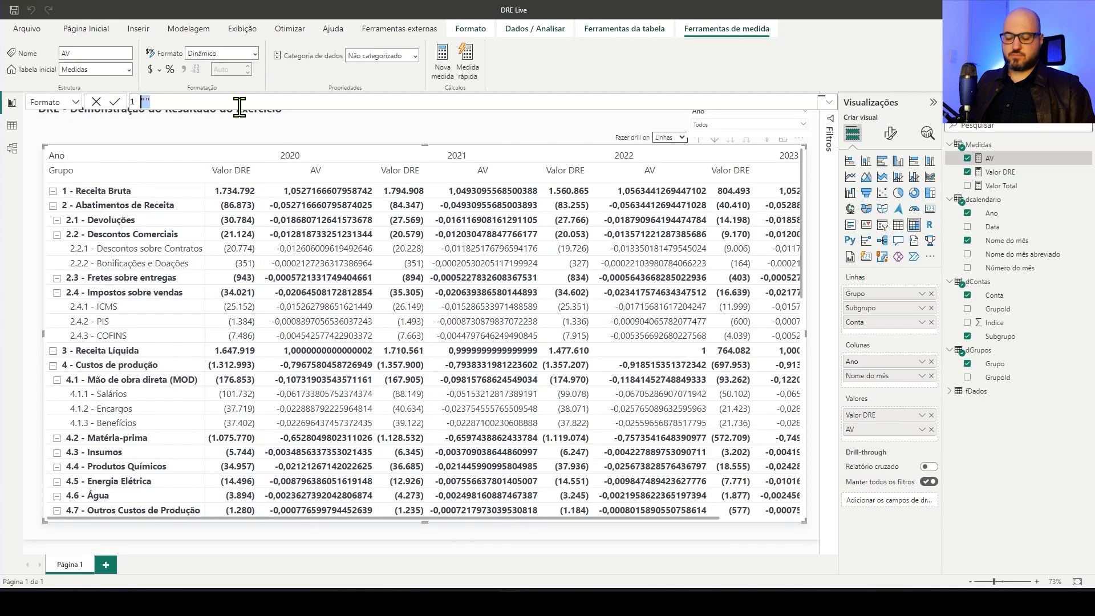
{"action": "key", "text": "ctrl+v"}
{"action": "left_click", "coordinate": [114, 102]}
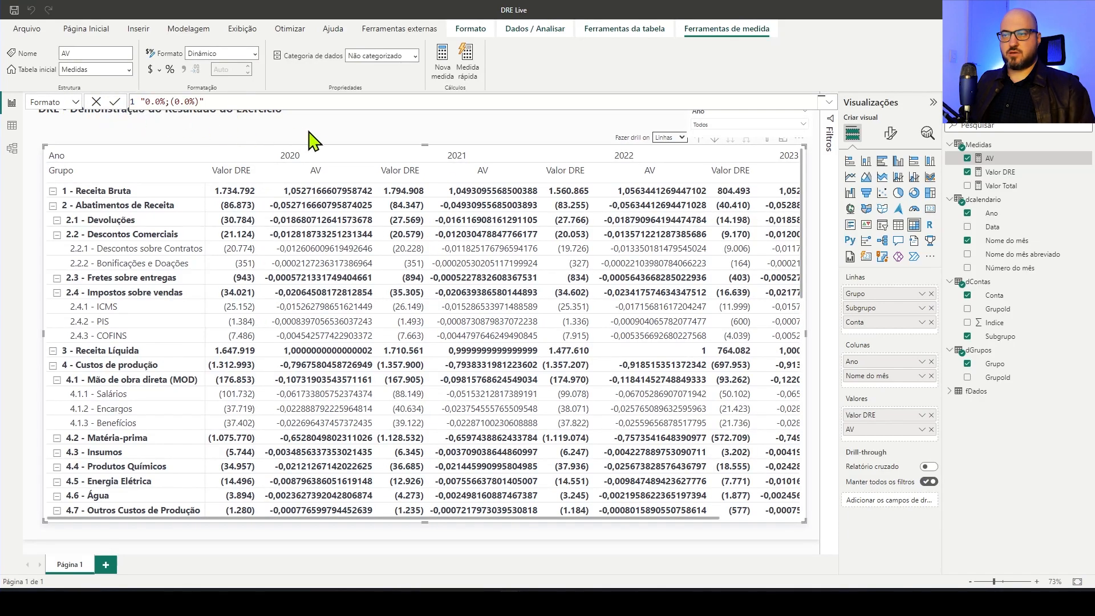
{"action": "left_click", "coordinate": [350, 140]}
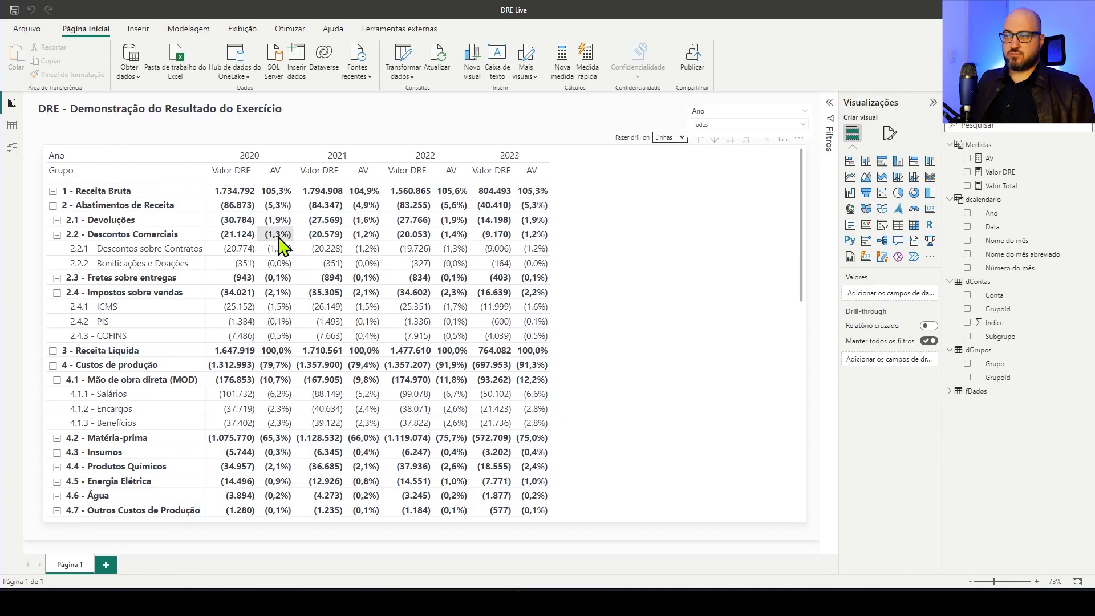
Lower the upper edge of the DRE matrix slightly, making the visual a little shorter
{"action": "left_click", "coordinate": [645, 163]}
{"action": "left_click_drag", "start_coordinate": [425, 146], "coordinate": [425, 159]}
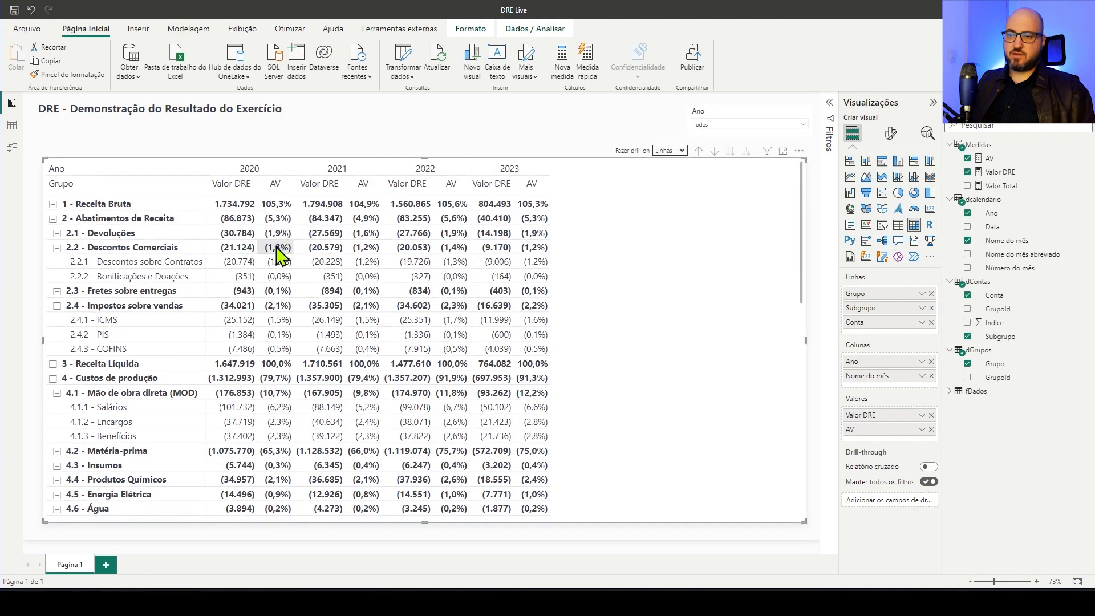
{"action": "left_click", "coordinate": [452, 150]}
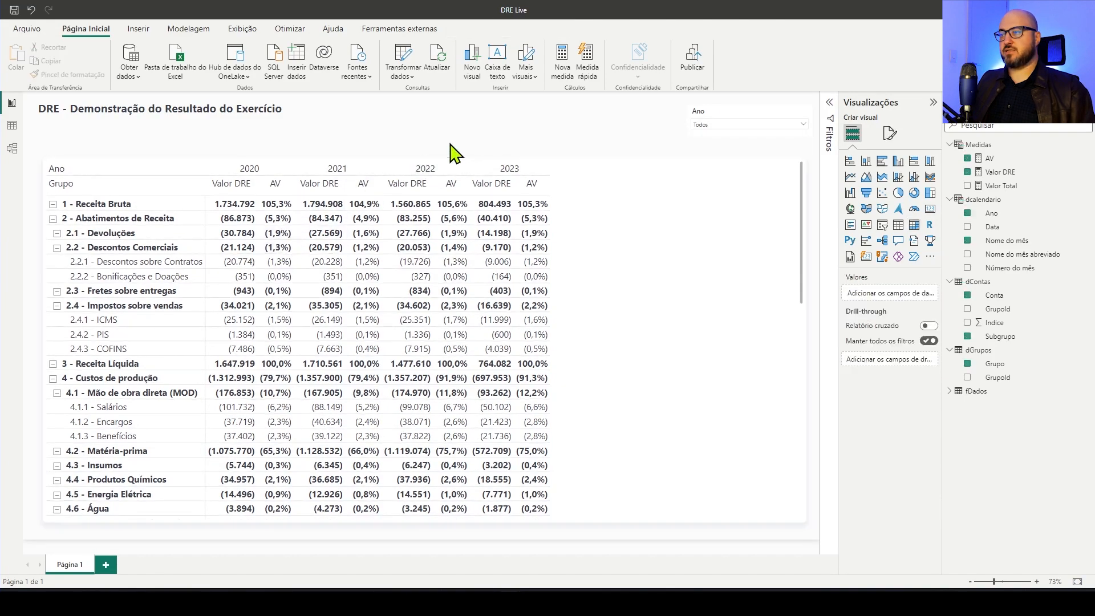
{"action": "left_click", "coordinate": [638, 216]}
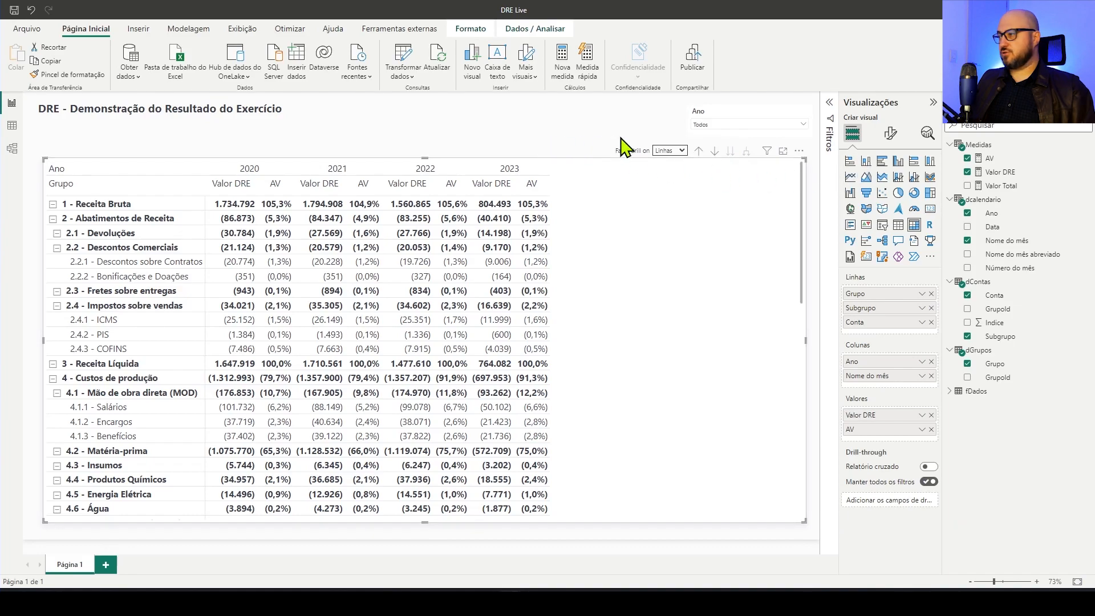
Create a new measure named AH in the Medidas table and declare the variable _anoAnterior
{"action": "right_click", "coordinate": [985, 147]}
{"action": "left_click", "coordinate": [1021, 172]}
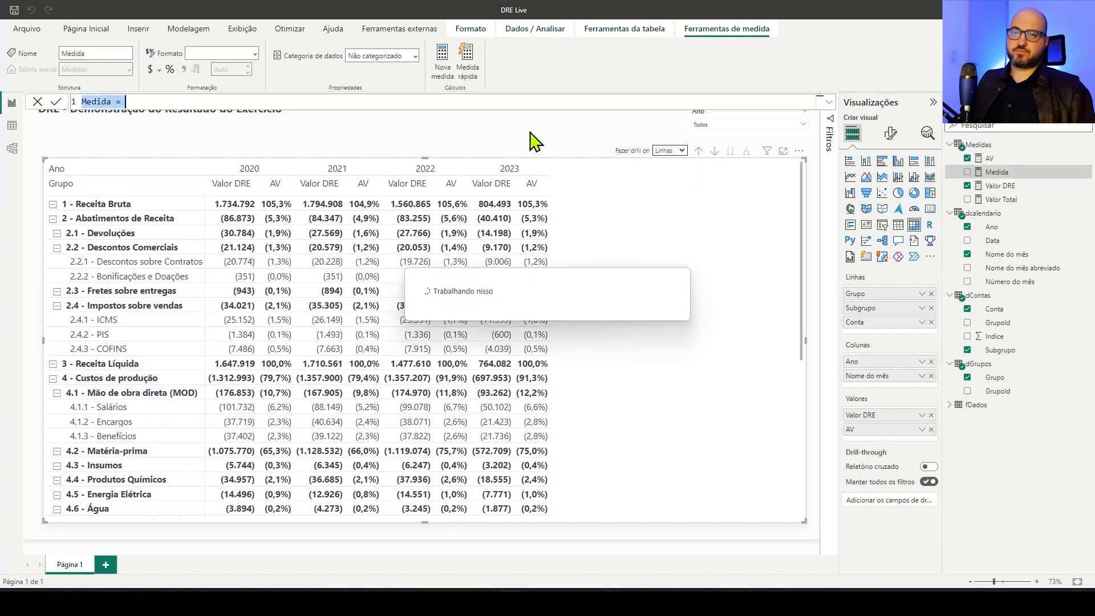
{"action": "type", "text": "AH"}
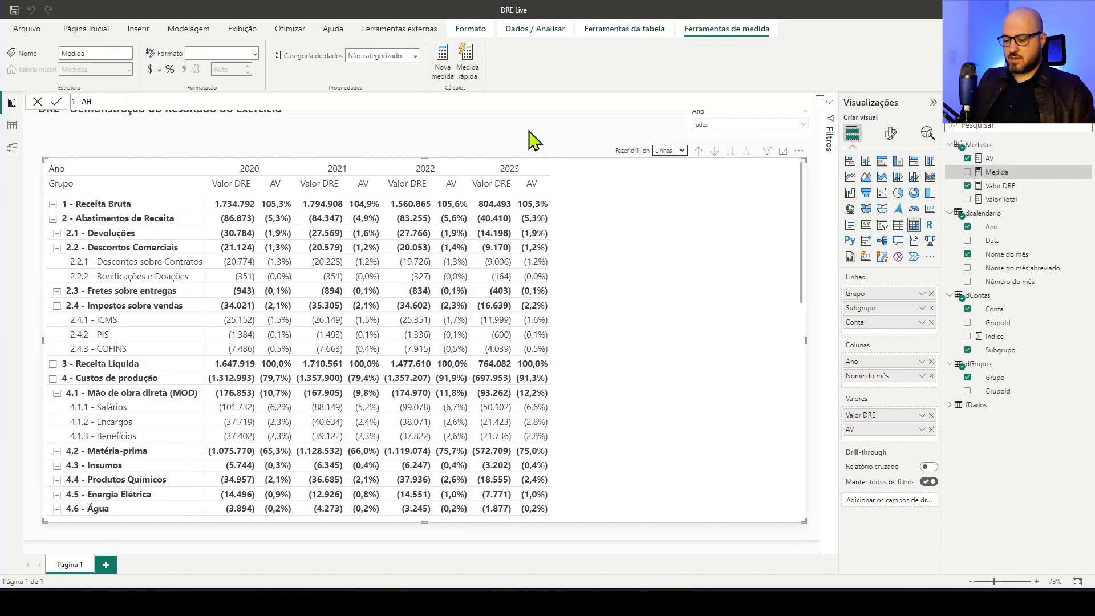
{"action": "key", "text": "shift+Return"}
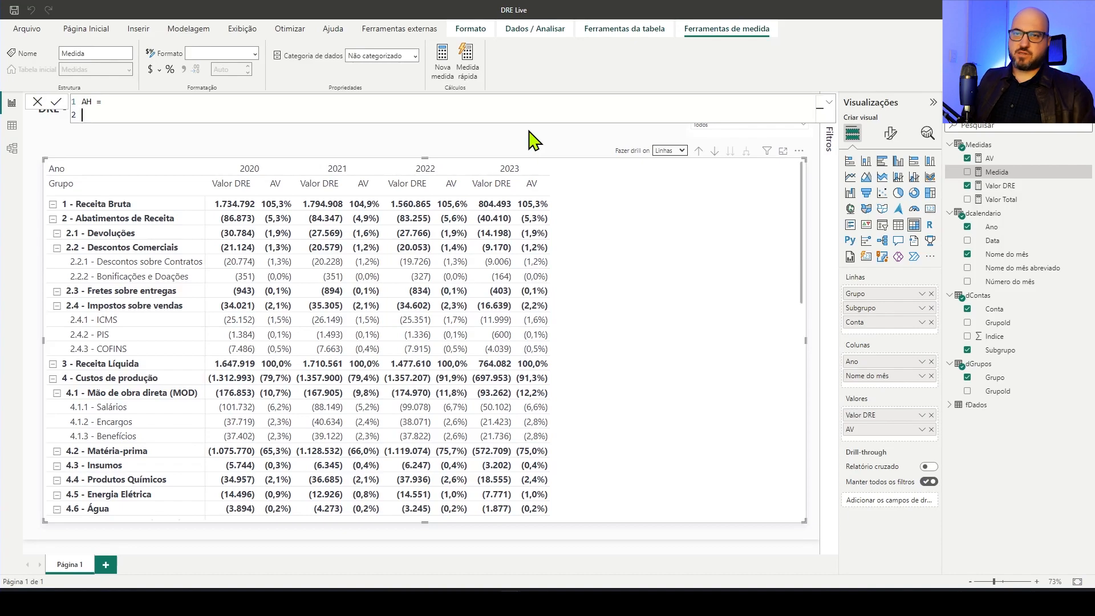
{"action": "type", "text": "var _anoAnterior ="}
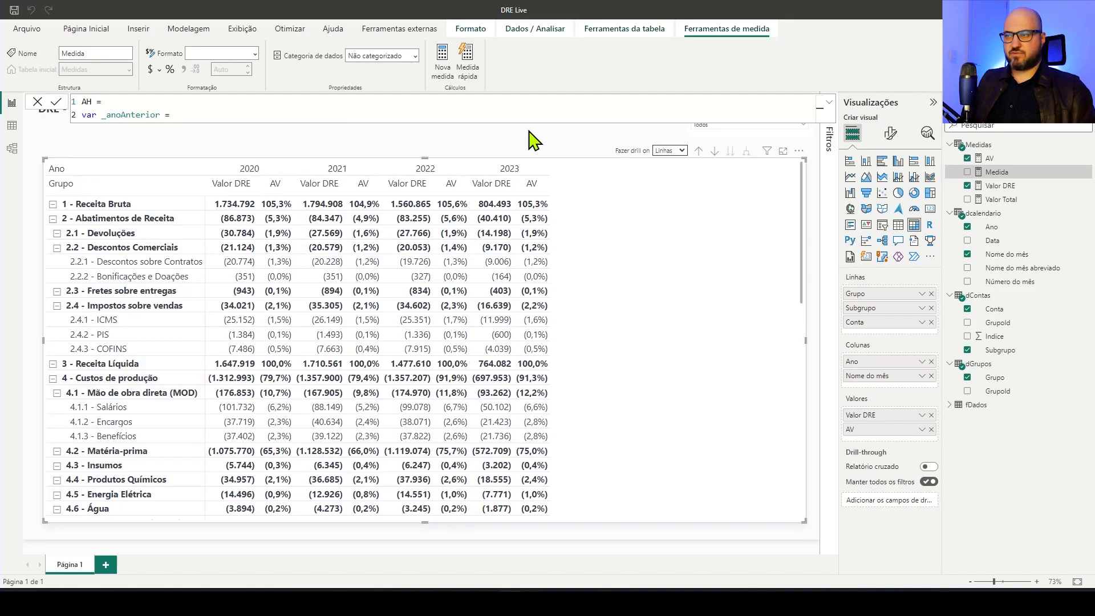
Begin the _anoAnterior variable with a CALCULATE function that uses [Valor DRE] as its expression
{"action": "key", "text": "shift+Return"}
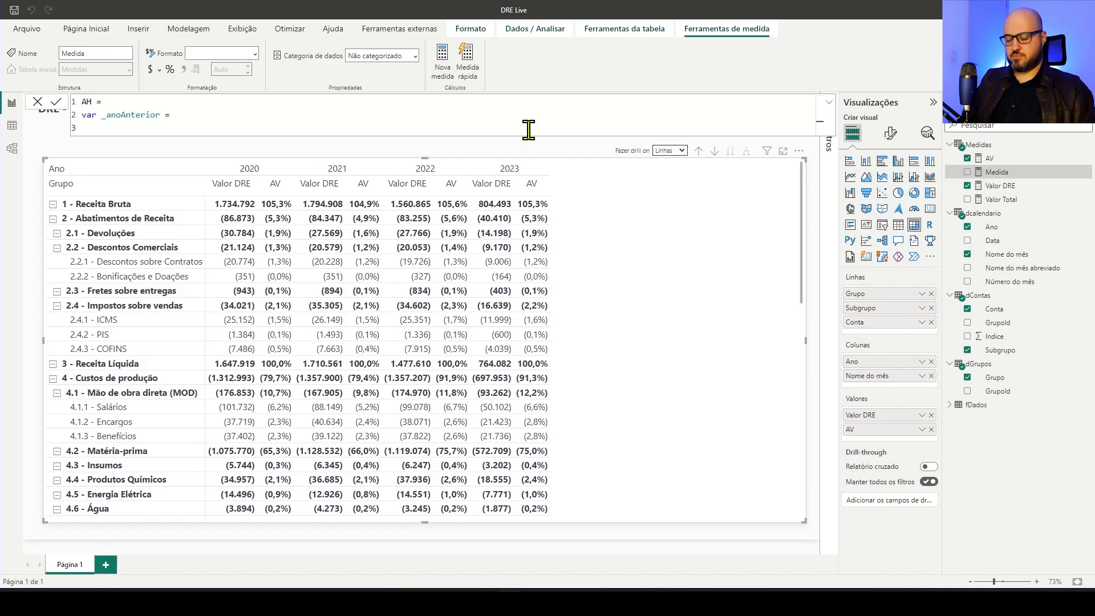
{"action": "type", "text": "CAL"}
{"action": "key", "text": "Tab"}
{"action": "key", "text": "shift+Return"}
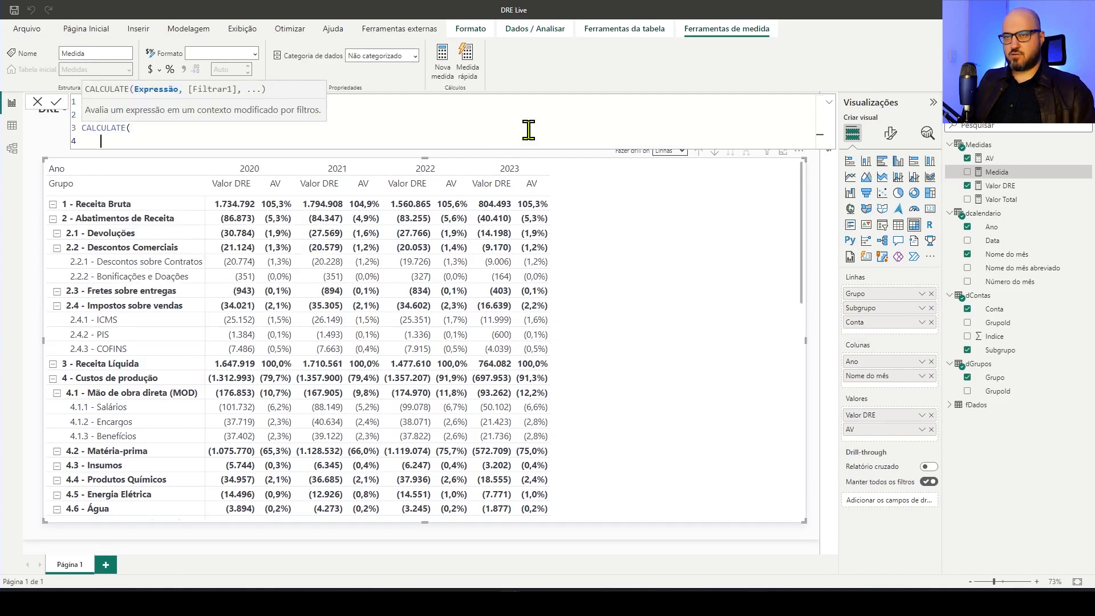
{"action": "type", "text": "["}
{"action": "key", "text": "Down"}
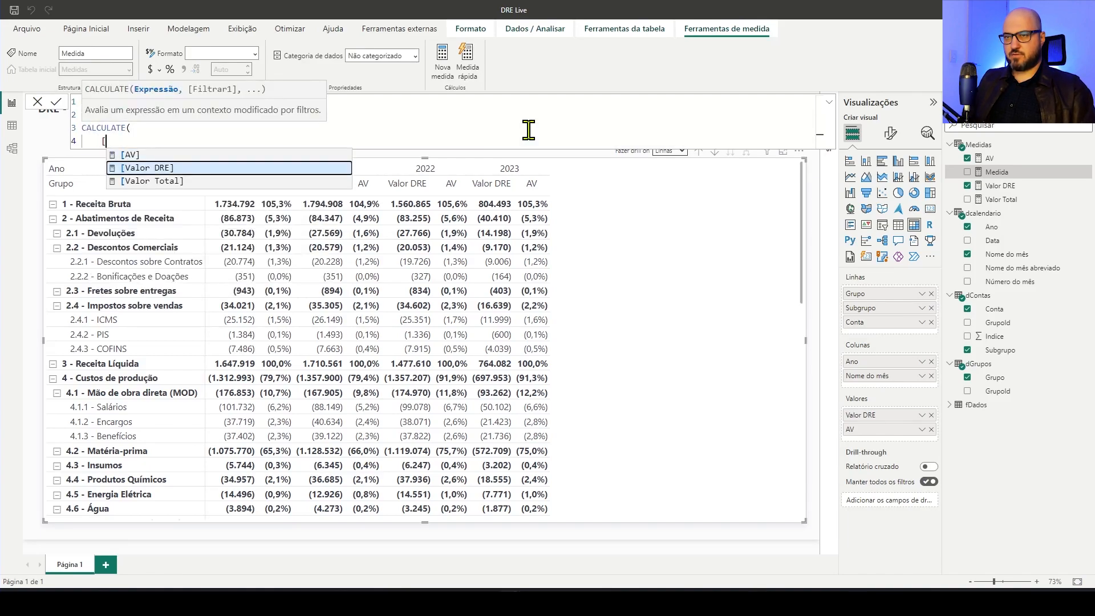
{"action": "key", "text": "Tab"}
{"action": "type", "text": ","}
{"action": "key", "text": "shift+Return"}
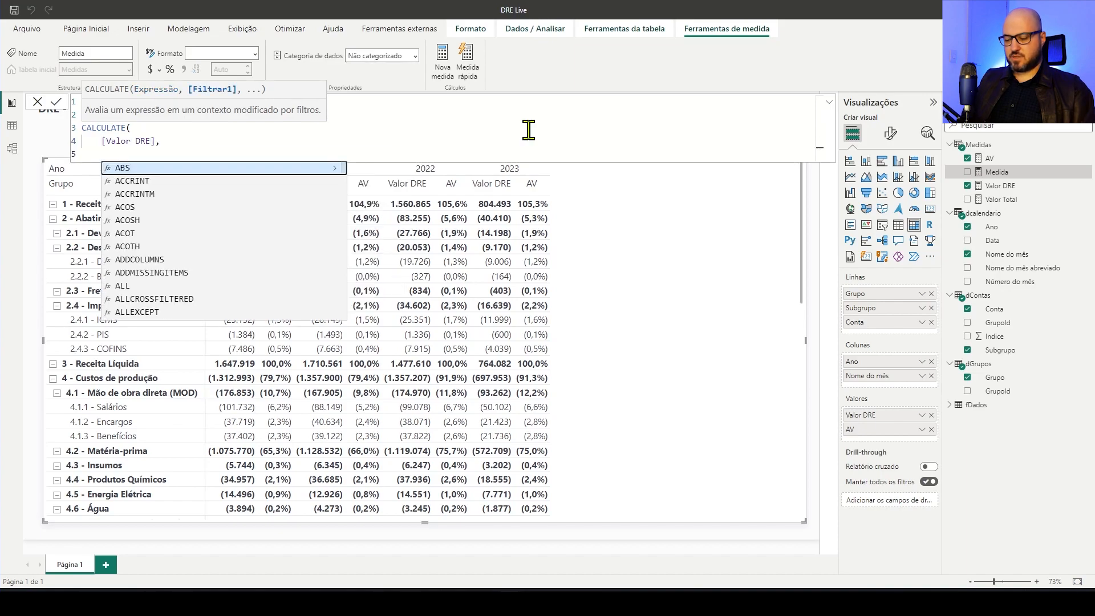
Filter the CALCULATE in _anoAnterior with SAMEPERIODLASTYEAR( dcalendario[Data] ) and close the function
{"action": "type", "text": "sam"}
{"action": "key", "text": "Tab"}
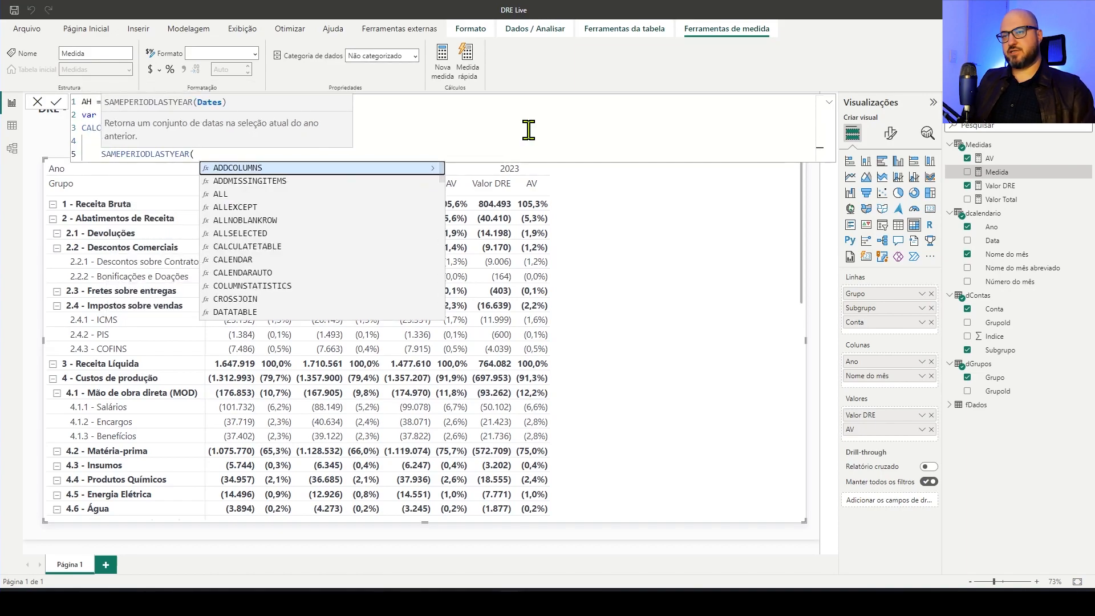
{"action": "type", "text": "dCa"}
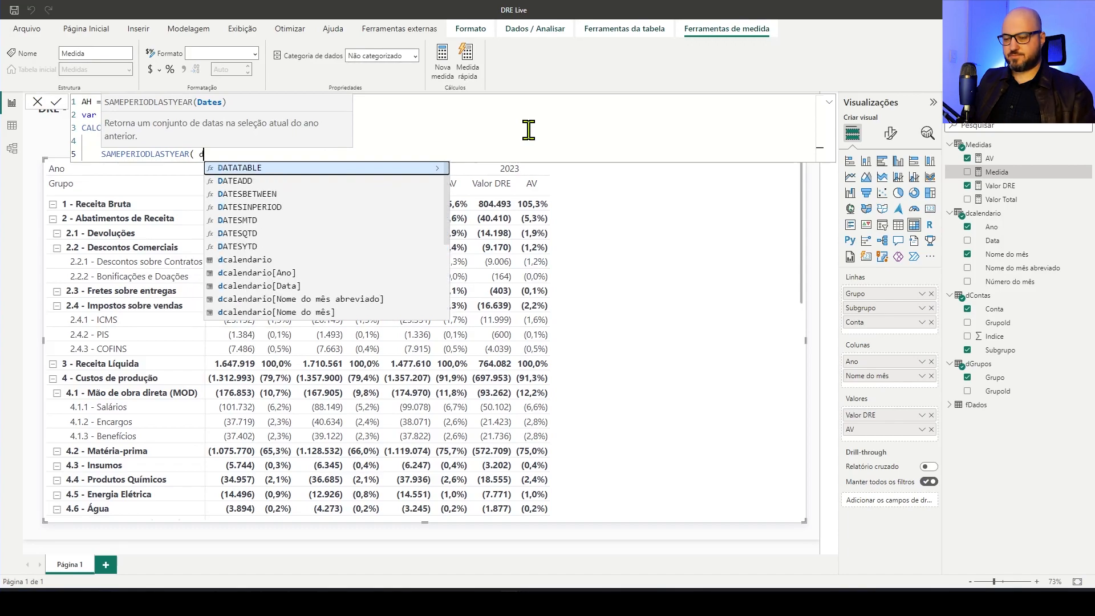
{"action": "key", "text": "Down"}
{"action": "key", "text": "Down"}
{"action": "key", "text": "Tab"}
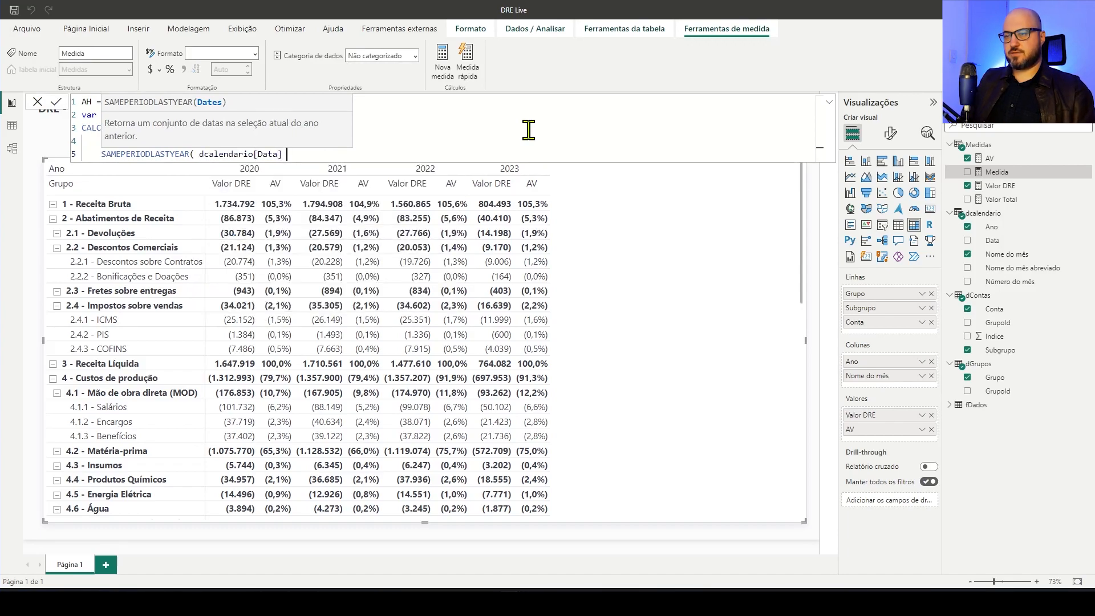
{"action": "type", "text": ")"}
{"action": "key", "text": "Return"}
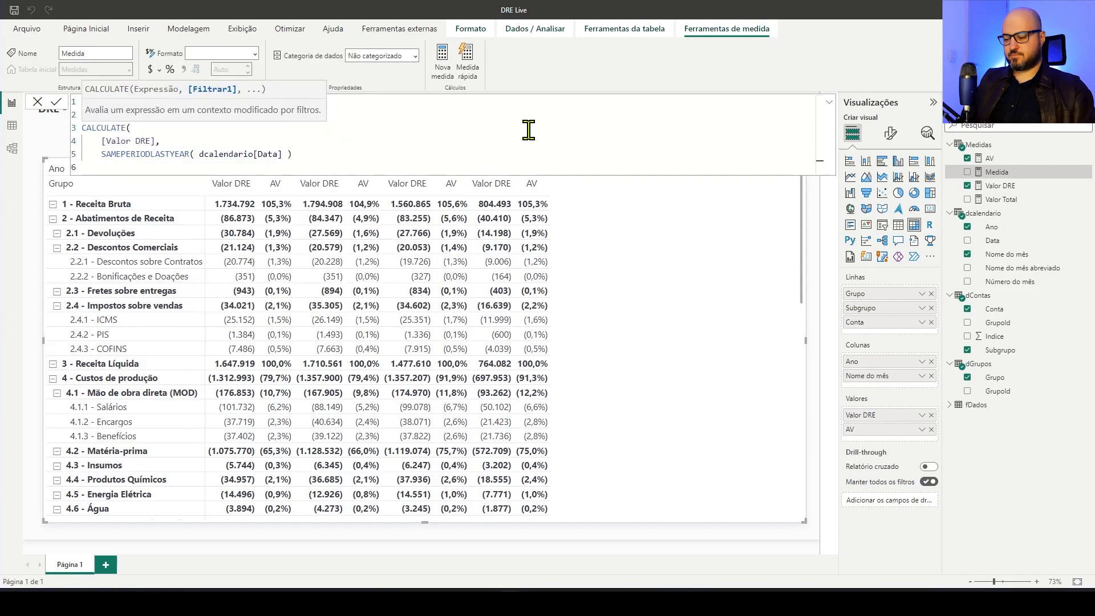
{"action": "type", "text": ")"}
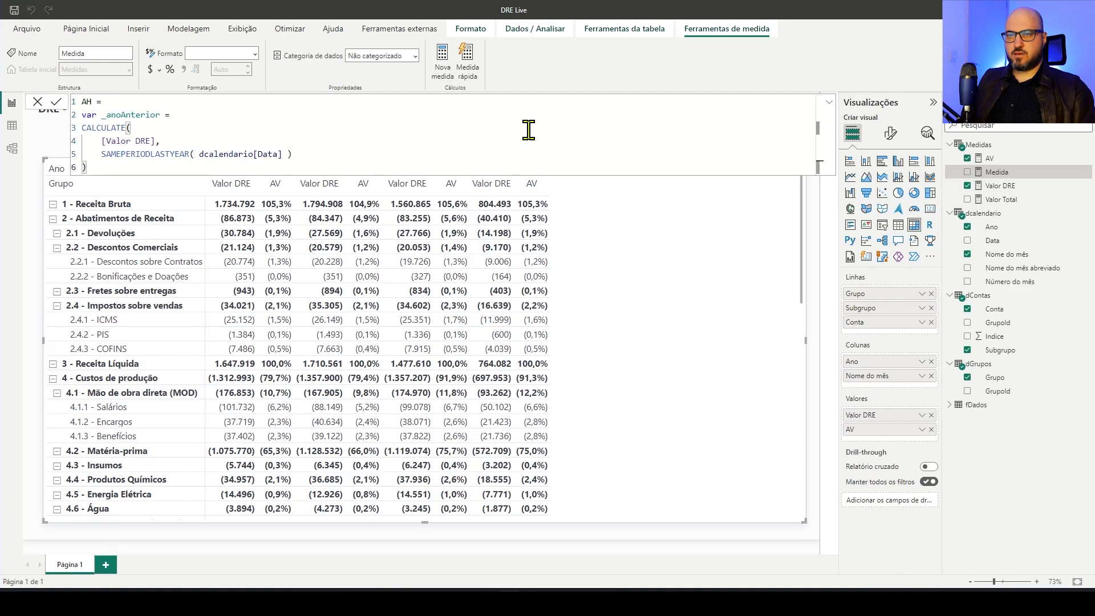
Add a return clause that outputs _anoAnterior and commit the AH measure
{"action": "key", "text": "Return"}
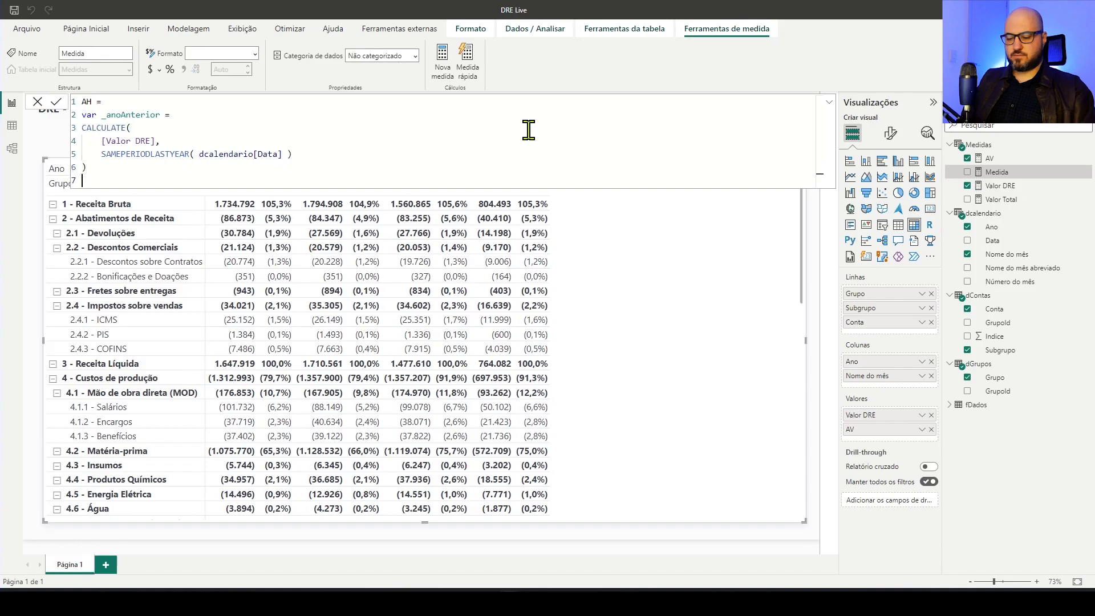
{"action": "type", "text": "return"}
{"action": "key", "text": "Return"}
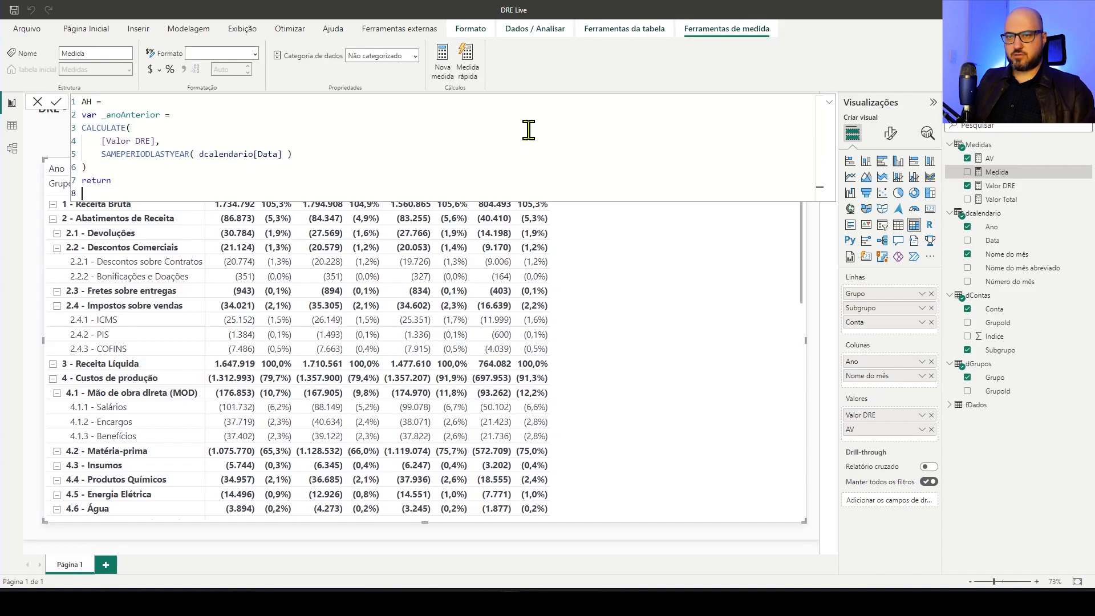
{"action": "type", "text": "_"}
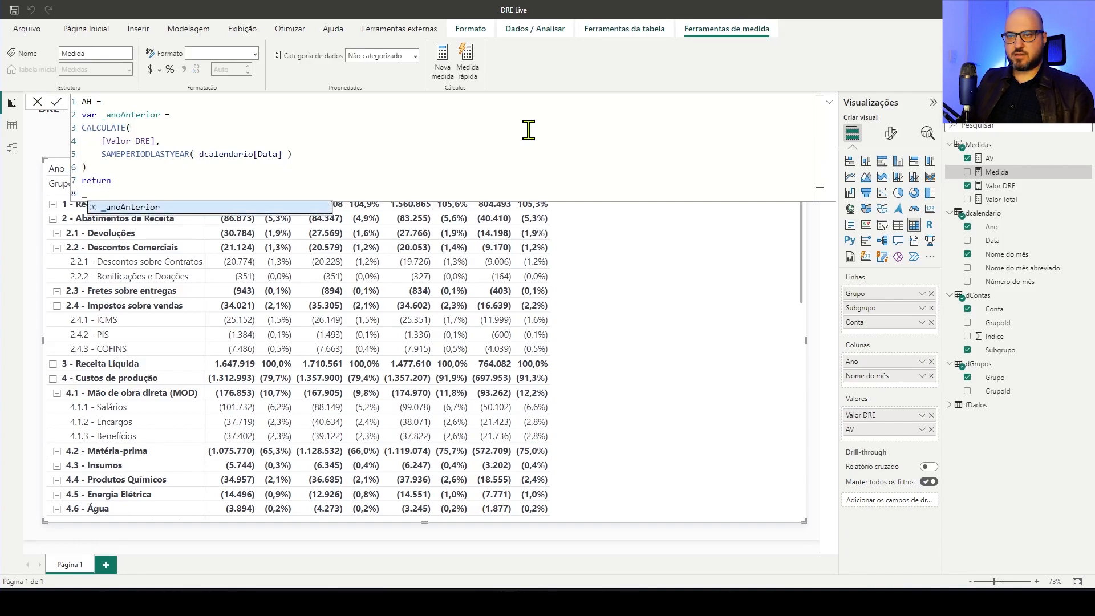
{"action": "key", "text": "Tab"}
{"action": "key", "text": "Return"}
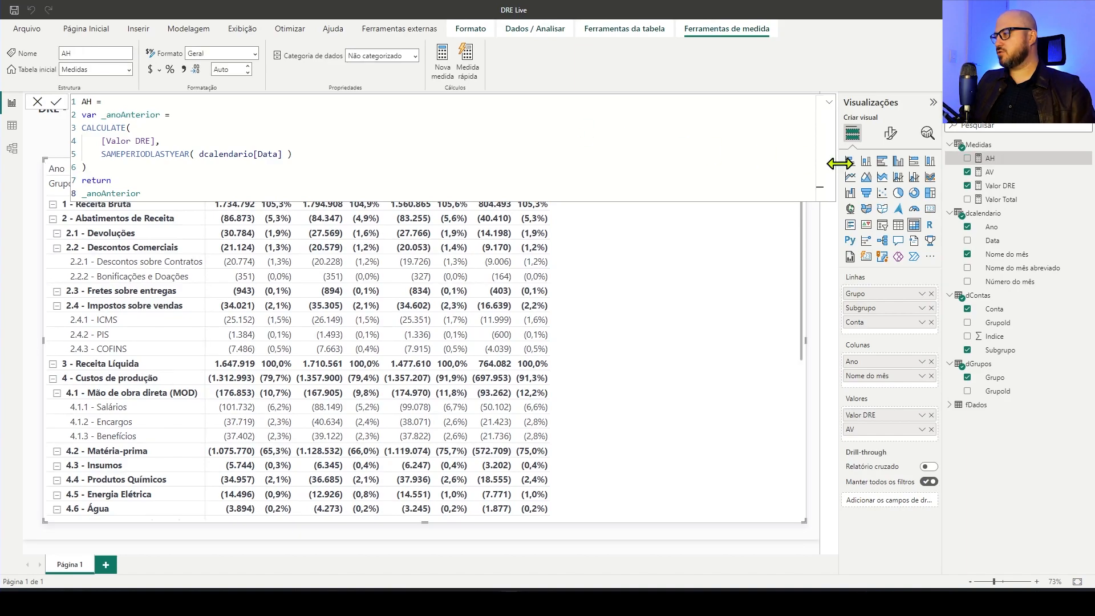
Mark the dcalendario table as a date table, using Data as its date column
{"action": "left_click", "coordinate": [1002, 216]}
{"action": "left_click", "coordinate": [162, 72]}
{"action": "left_click", "coordinate": [190, 95]}
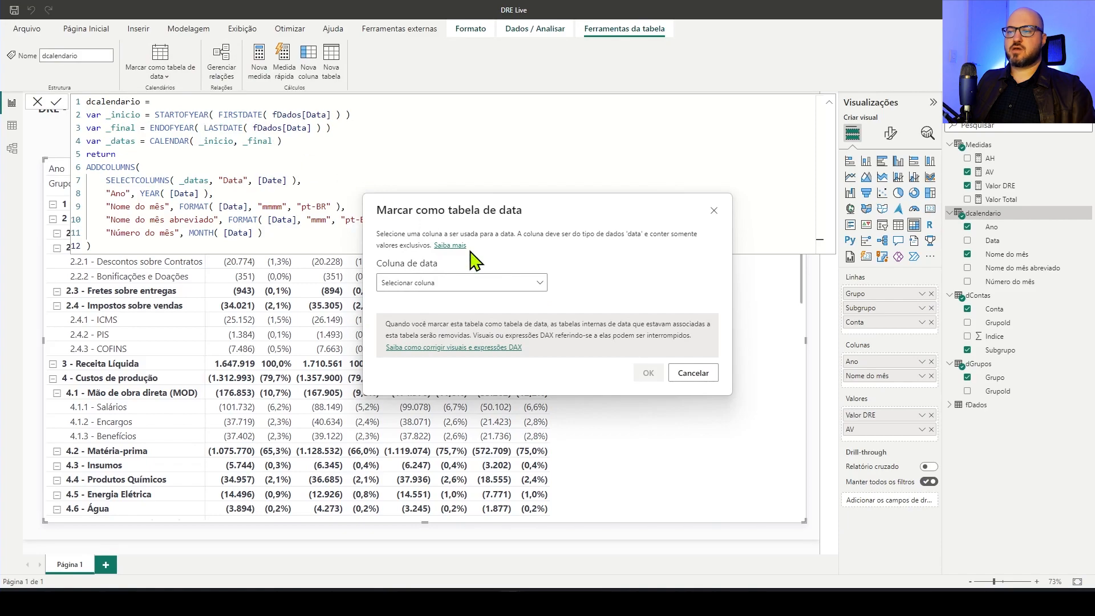
{"action": "left_click", "coordinate": [485, 283]}
{"action": "left_click", "coordinate": [425, 321]}
{"action": "left_click", "coordinate": [648, 373]}
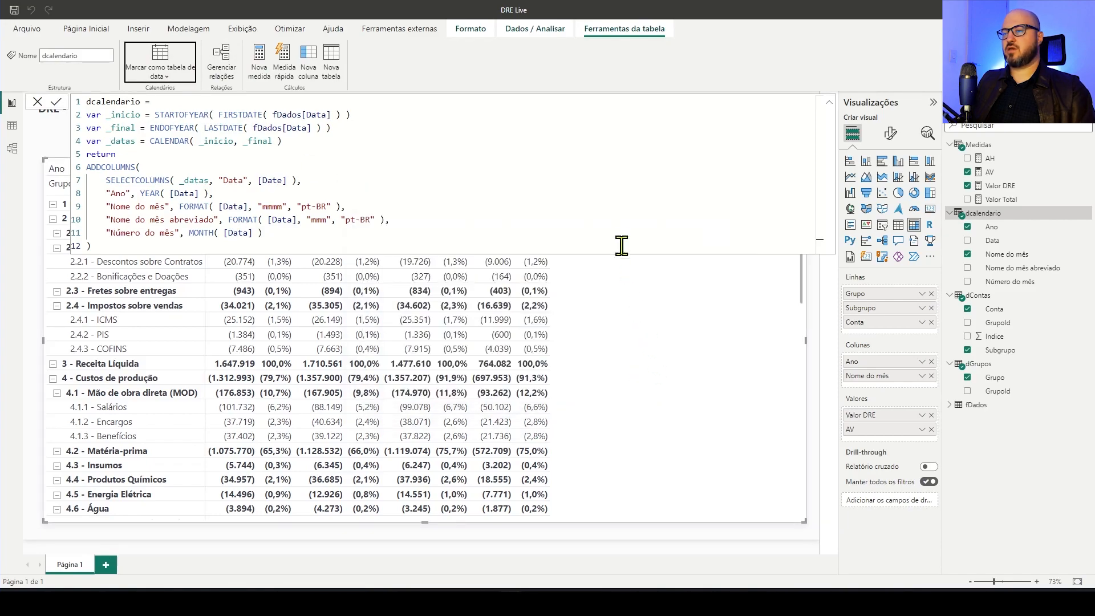
Collapse the formula editor and add the AH measure to the values of the DRE matrix
{"action": "left_click", "coordinate": [828, 102]}
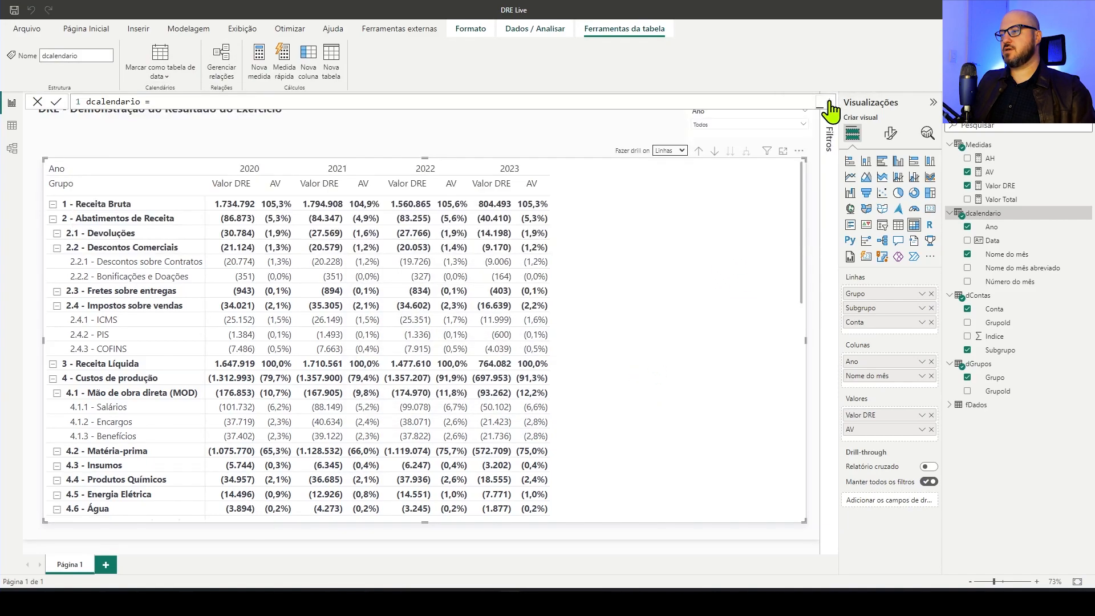
{"action": "left_click", "coordinate": [994, 173]}
{"action": "left_click_drag", "start_coordinate": [990, 158], "coordinate": [646, 245]}
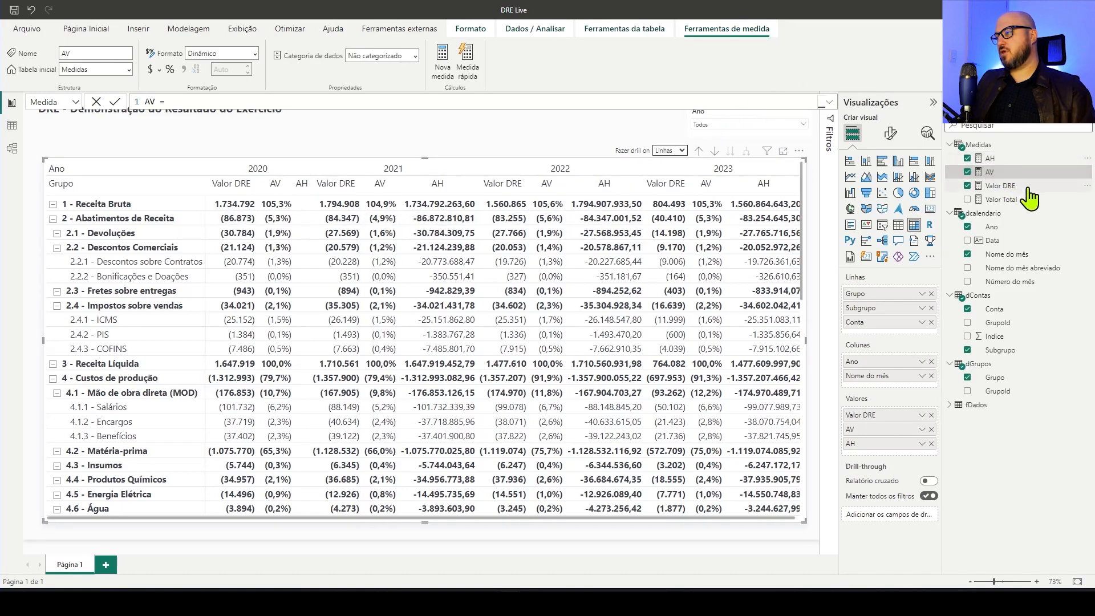
In the AH measure, declare _result above return as a DIVIDE with the numerator [Valor DRE] - _anoAnterior
{"action": "left_click", "coordinate": [996, 159]}
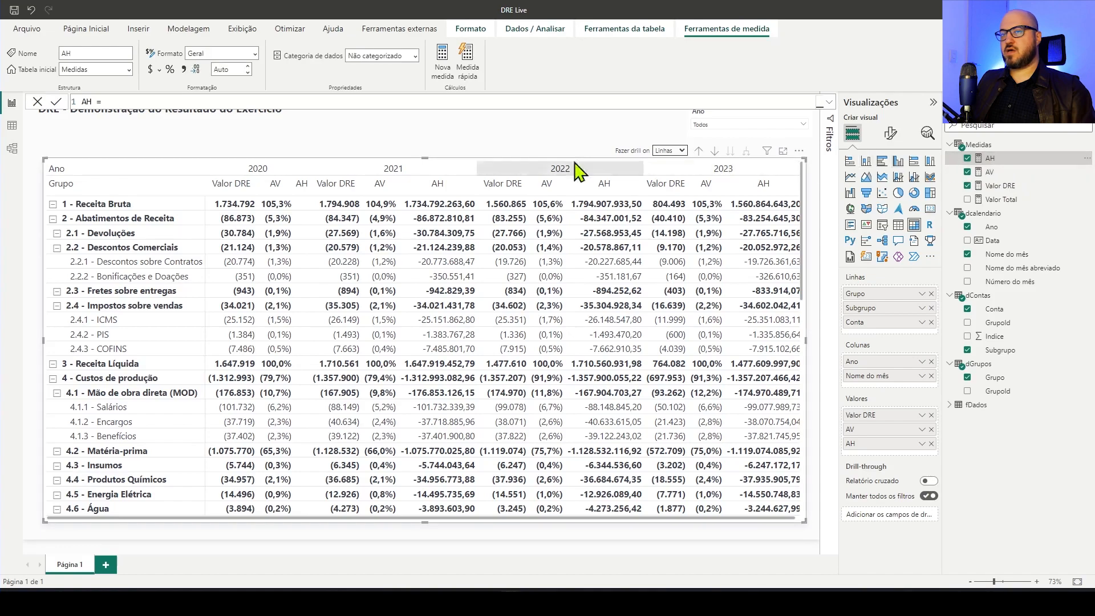
{"action": "left_click", "coordinate": [829, 101]}
{"action": "left_click", "coordinate": [130, 171]}
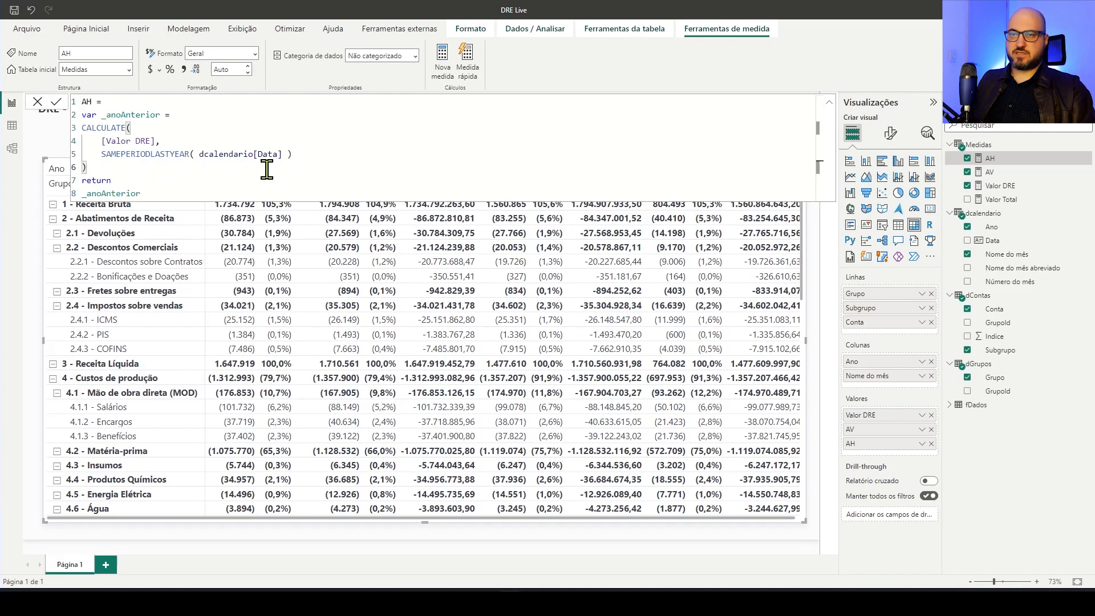
{"action": "key", "text": "shift+Return"}
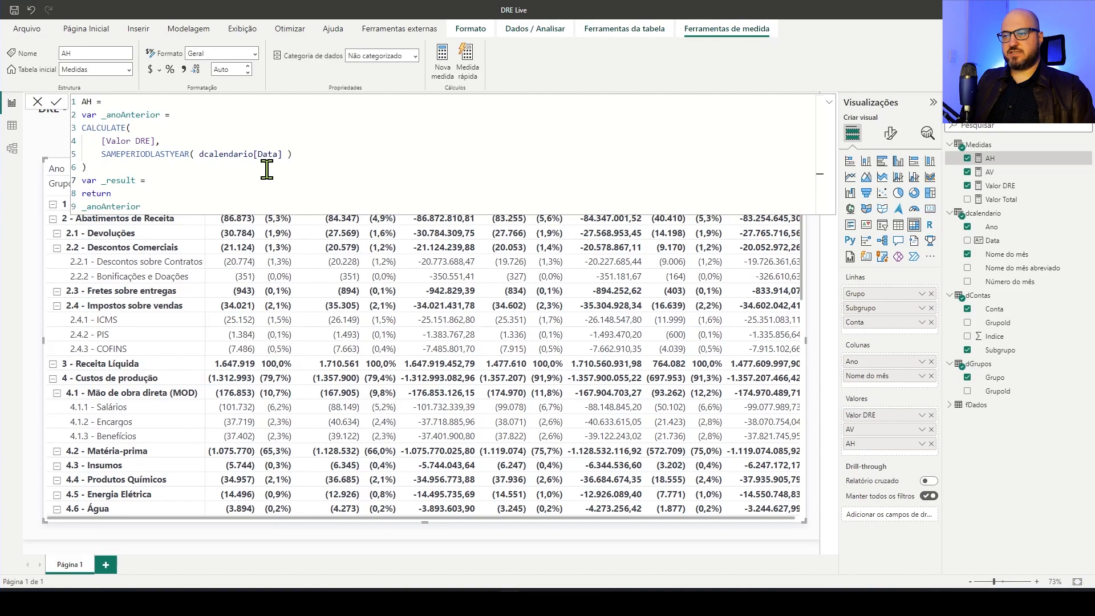
{"action": "type", "text": "DIVIDE( "}
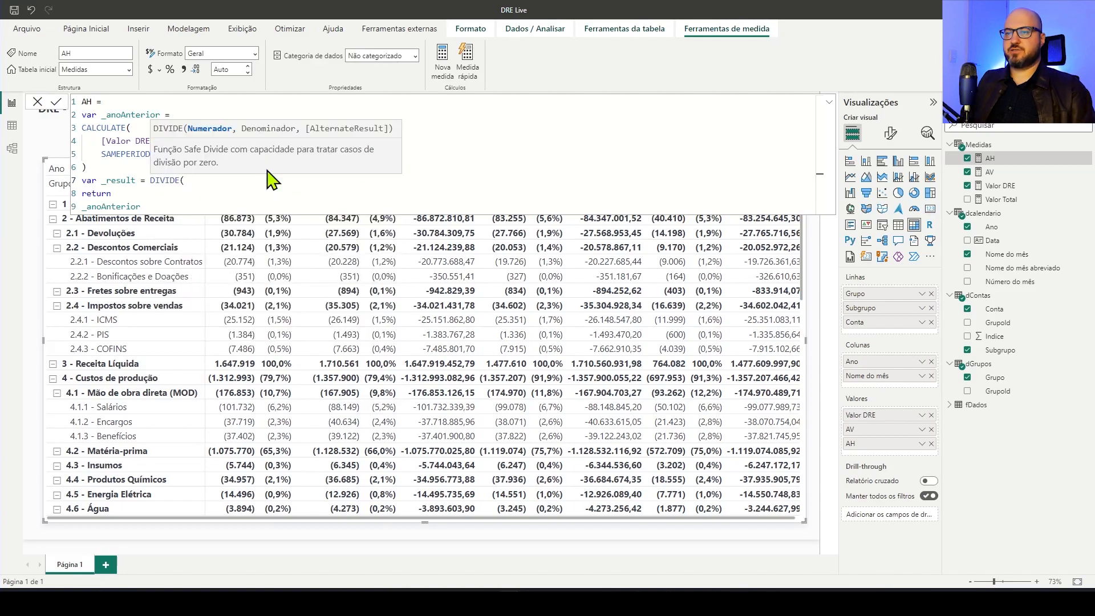
{"action": "type", "text": "["}
{"action": "key", "text": "Down"}
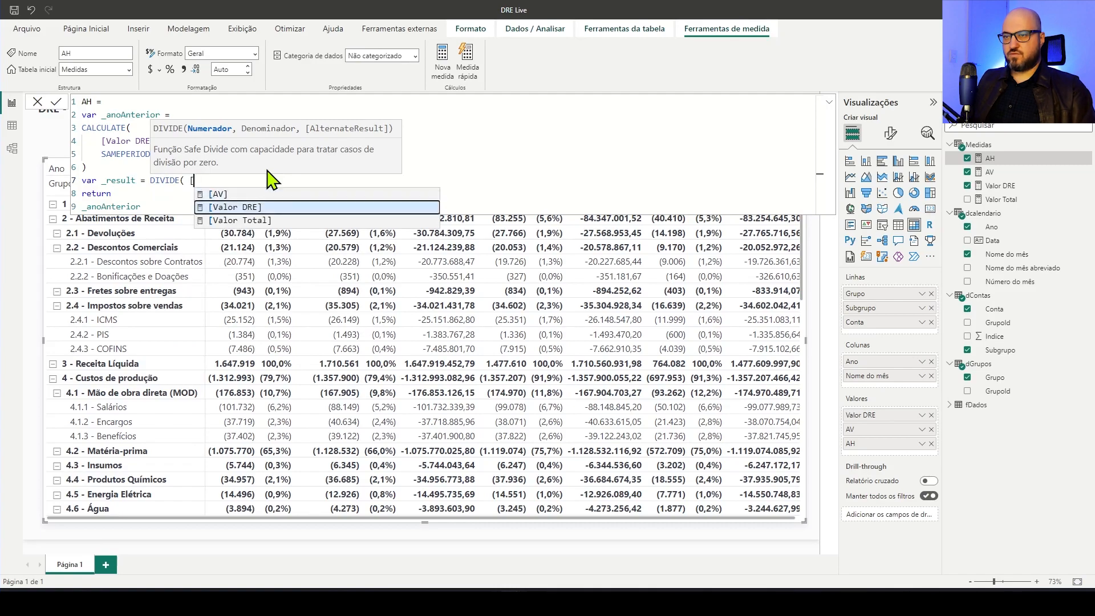
{"action": "key", "text": "Tab"}
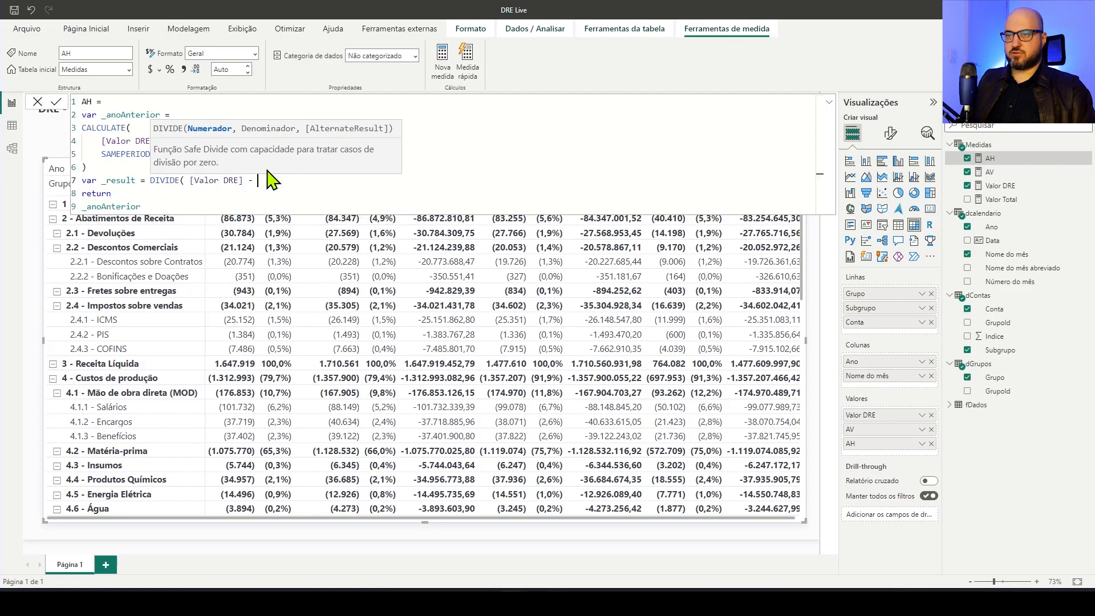
{"action": "double_click", "coordinate": [123, 115]}
{"action": "key", "text": "ctrl+c"}
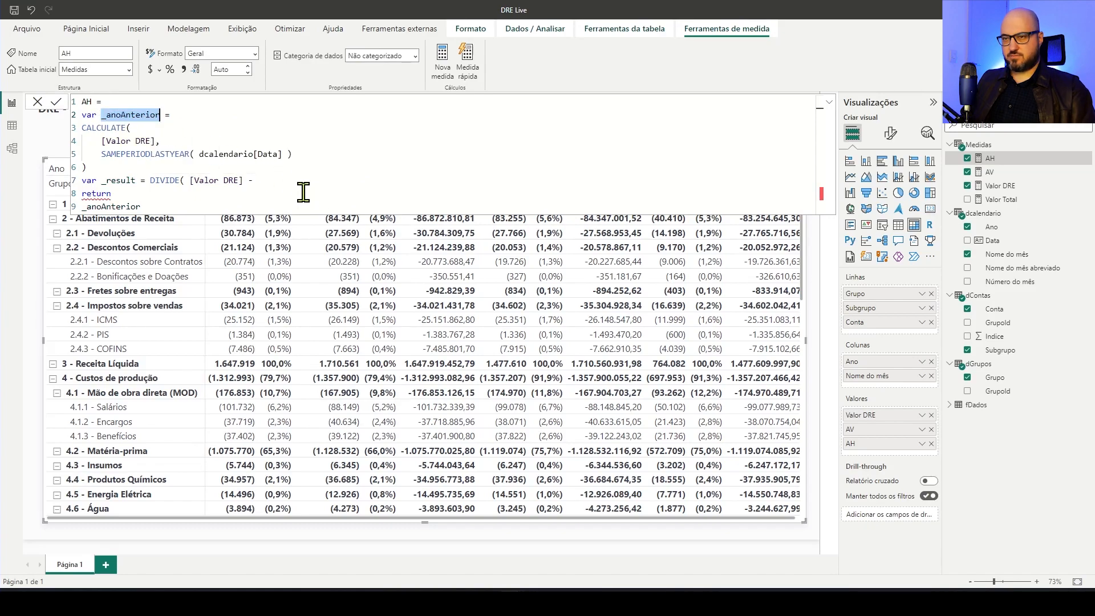
{"action": "left_click", "coordinate": [292, 180]}
{"action": "key", "text": "ctrl+v"}
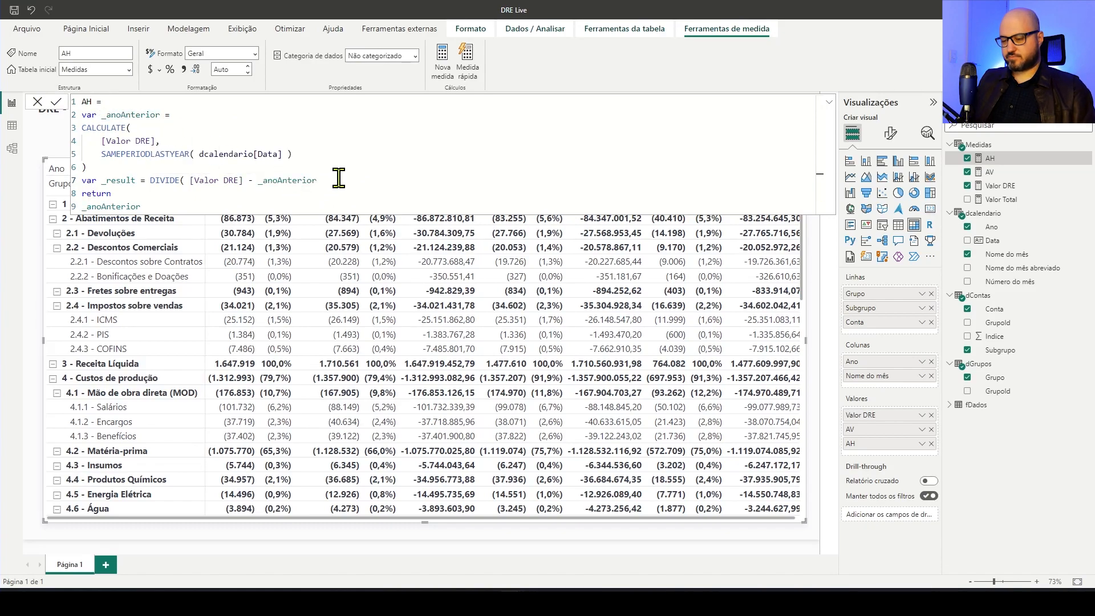
Complete the DIVIDE in _result with ABS( _anoAnterior ) as the denominator
{"action": "type", "text": ", AB"}
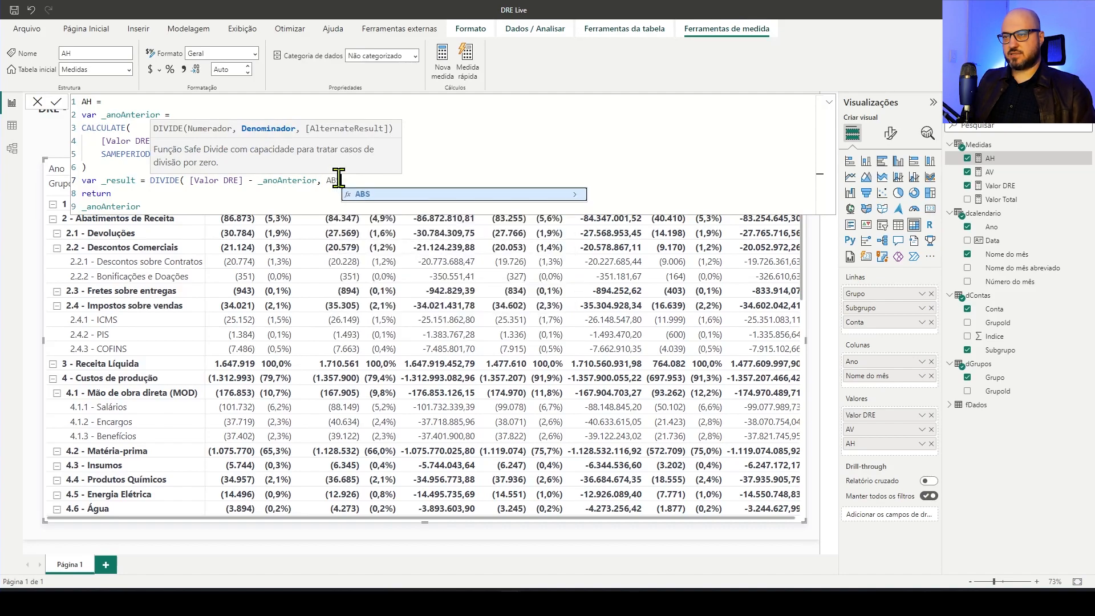
{"action": "type", "text": "S"}
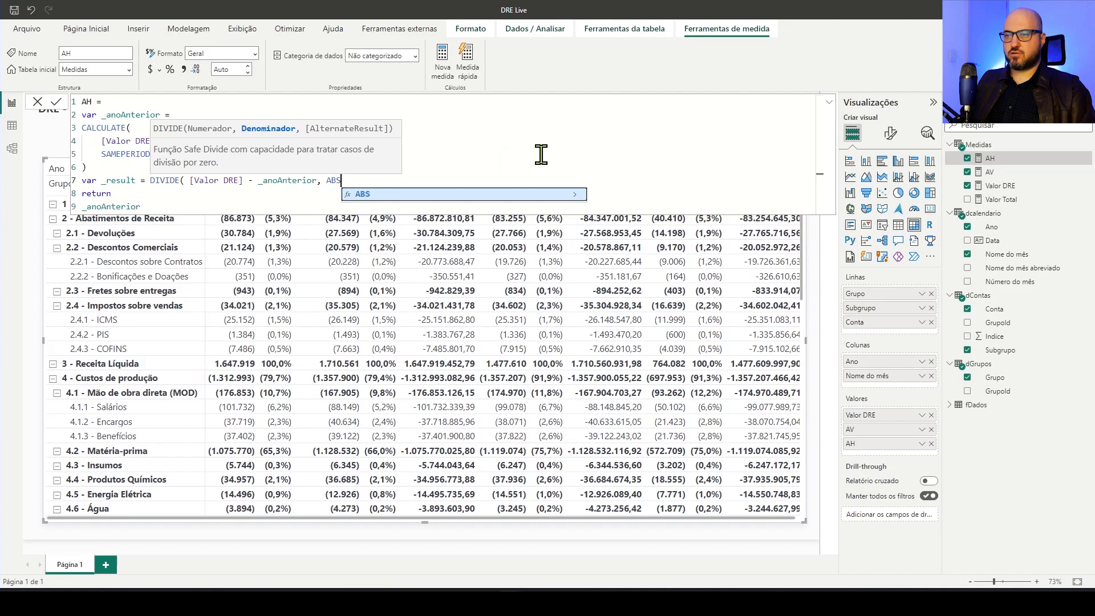
{"action": "type", "text": "("}
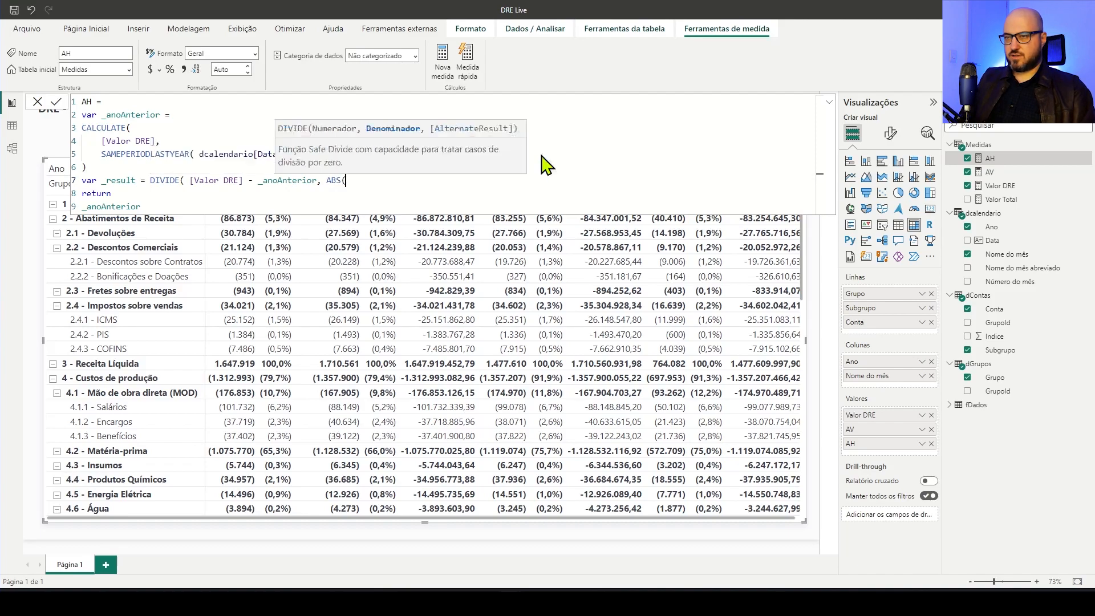
{"action": "type", "text": " )"}
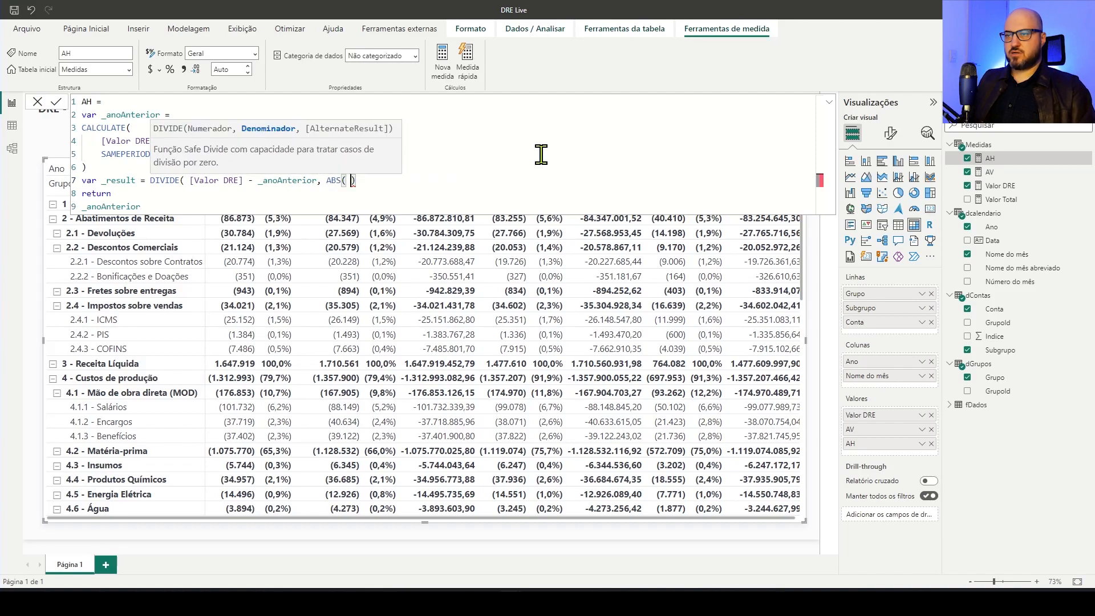
{"action": "key", "text": "Left"}
{"action": "type", "text": "_"}
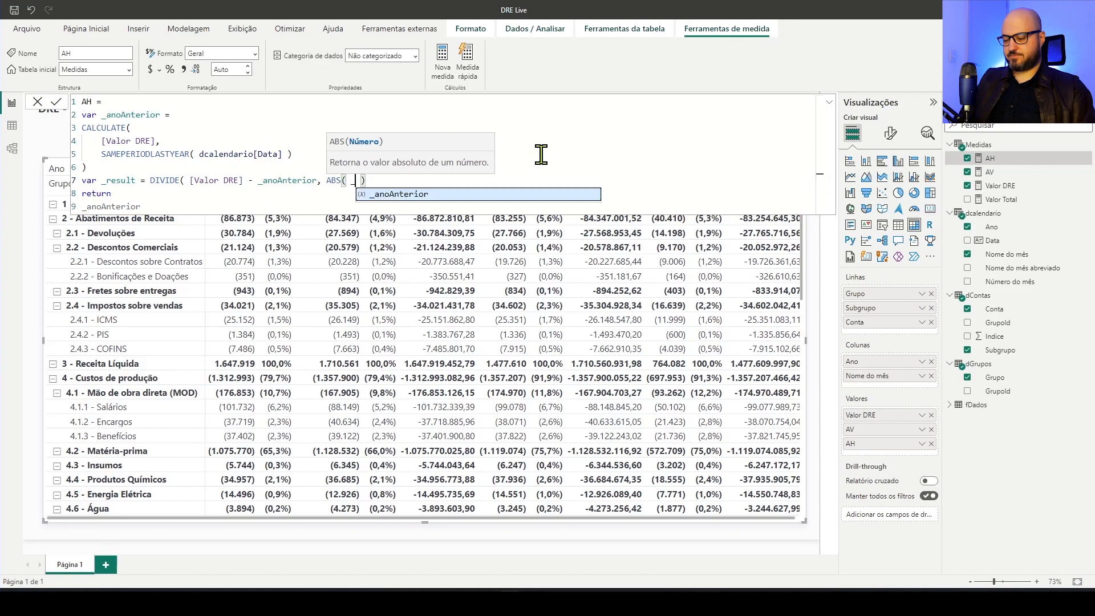
{"action": "key", "text": "Tab"}
{"action": "key", "text": "End"}
{"action": "type", "text": ")"}
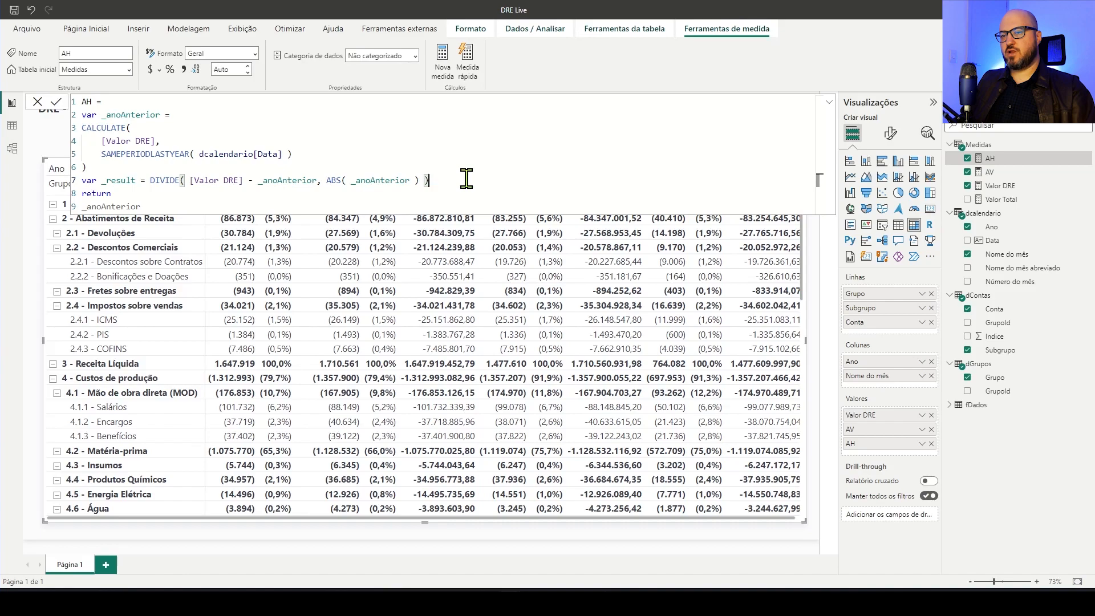
Make the AH measure return _result instead of _anoAnterior and commit the formula
{"action": "left_click", "coordinate": [123, 182]}
{"action": "double_click", "coordinate": [123, 182]}
{"action": "key", "text": "ctrl+c"}
{"action": "double_click", "coordinate": [118, 206]}
{"action": "key", "text": "ctrl+v"}
{"action": "left_click", "coordinate": [294, 157]}
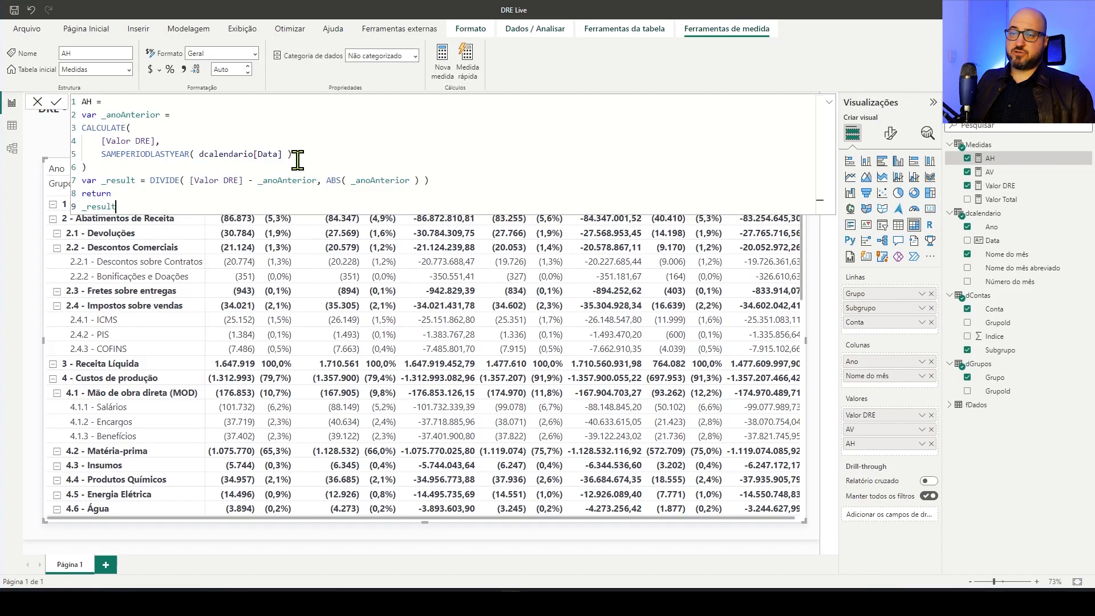
{"action": "left_click", "coordinate": [56, 103]}
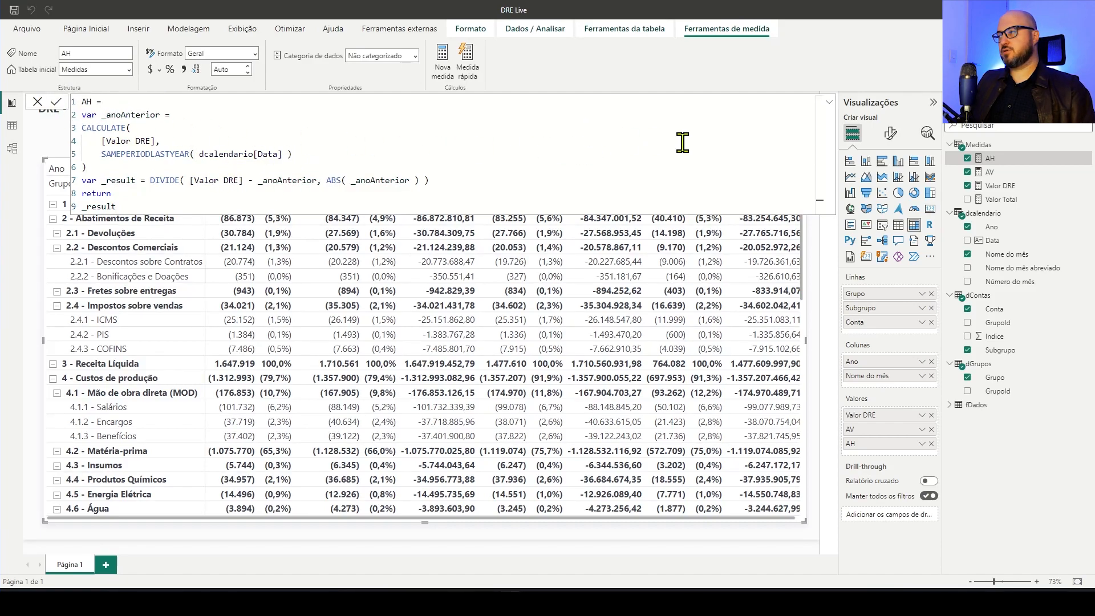
Copy the dynamic format string "0.0%;(0.0%)" from the AV measure
{"action": "left_click", "coordinate": [991, 173]}
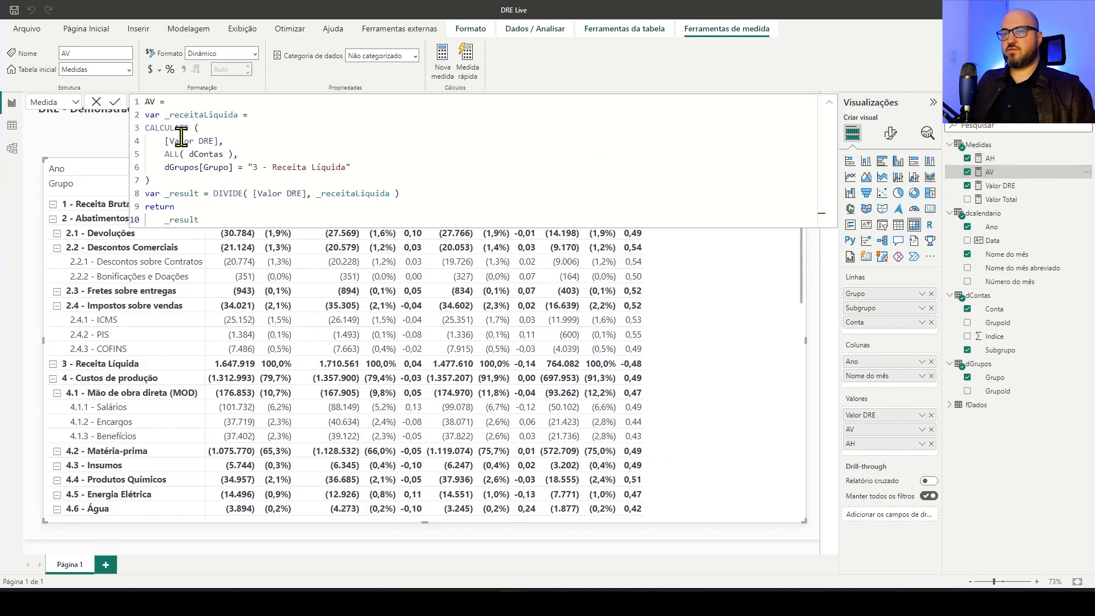
{"action": "left_click", "coordinate": [63, 108]}
{"action": "left_click", "coordinate": [59, 140]}
{"action": "left_click_drag", "start_coordinate": [245, 103], "coordinate": [122, 114]}
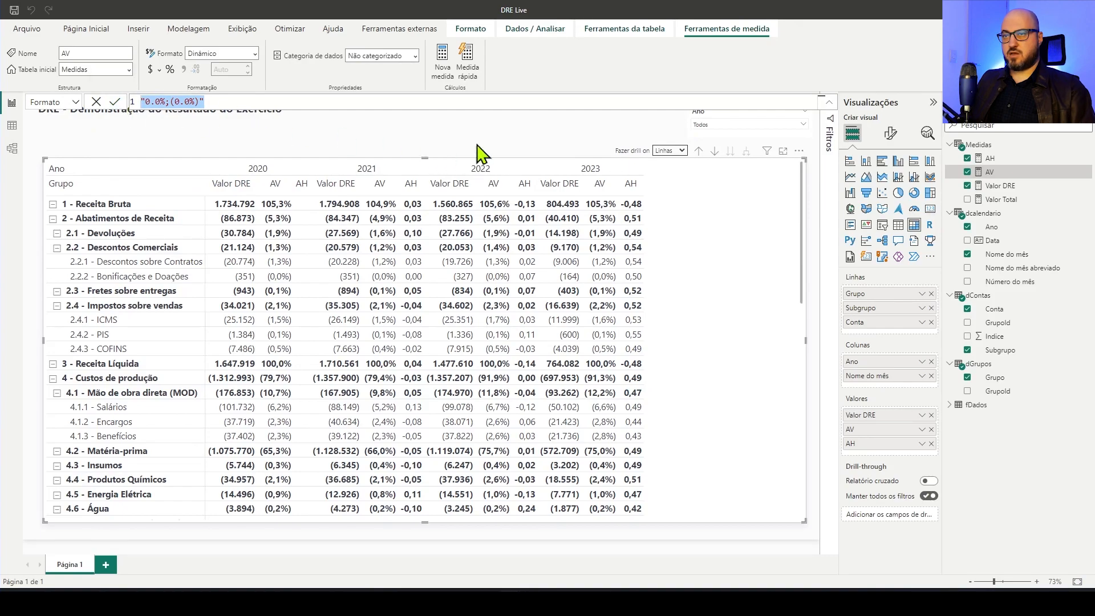
{"action": "left_click", "coordinate": [458, 144]}
Set the AH measure's format to Dinâmico and apply the format string "0.0%;(0.0%)"
{"action": "left_click", "coordinate": [991, 158]}
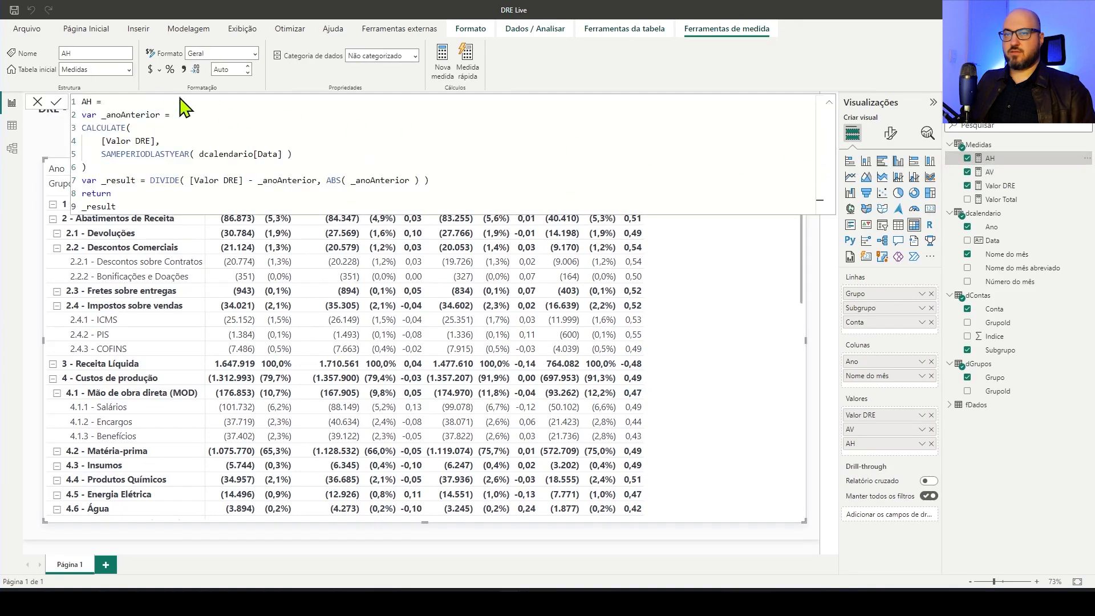
{"action": "left_click", "coordinate": [255, 54]}
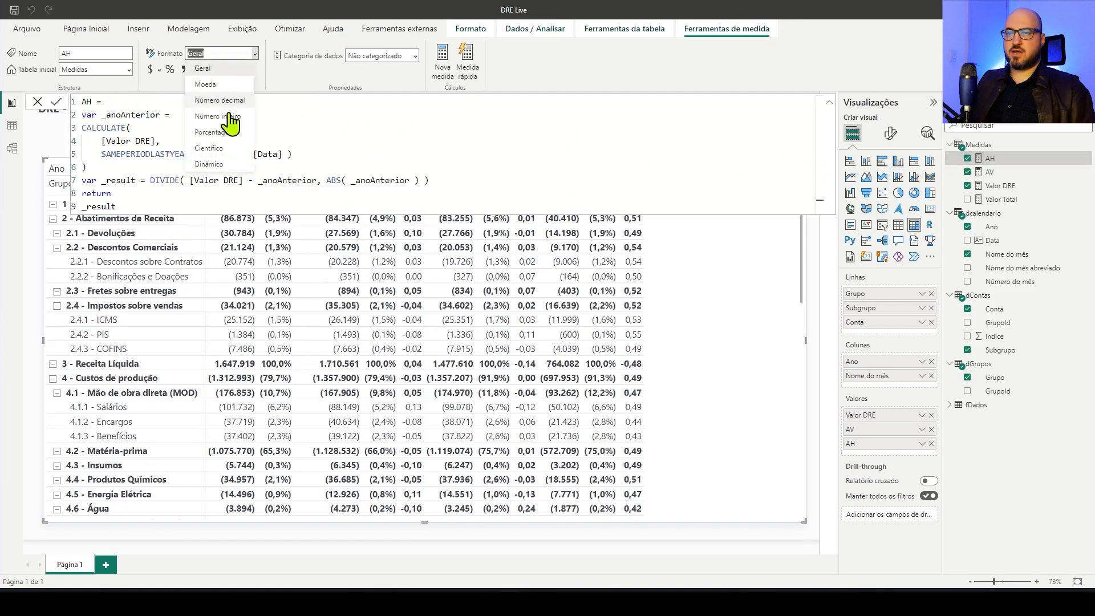
{"action": "left_click", "coordinate": [222, 163]}
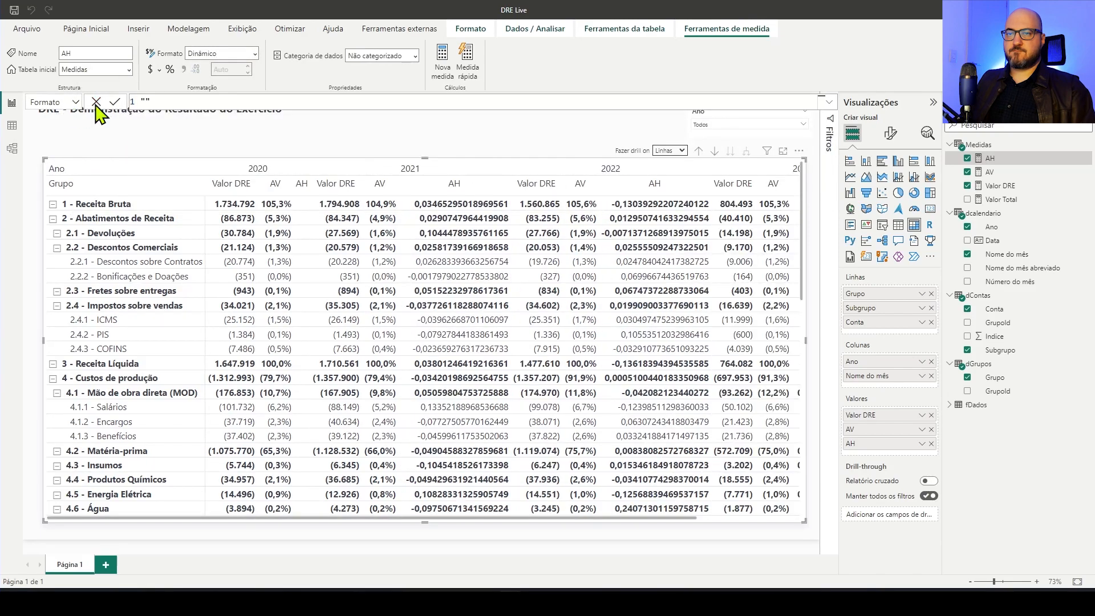
{"action": "type", "text": "\"0.0%;(0.0%)\""}
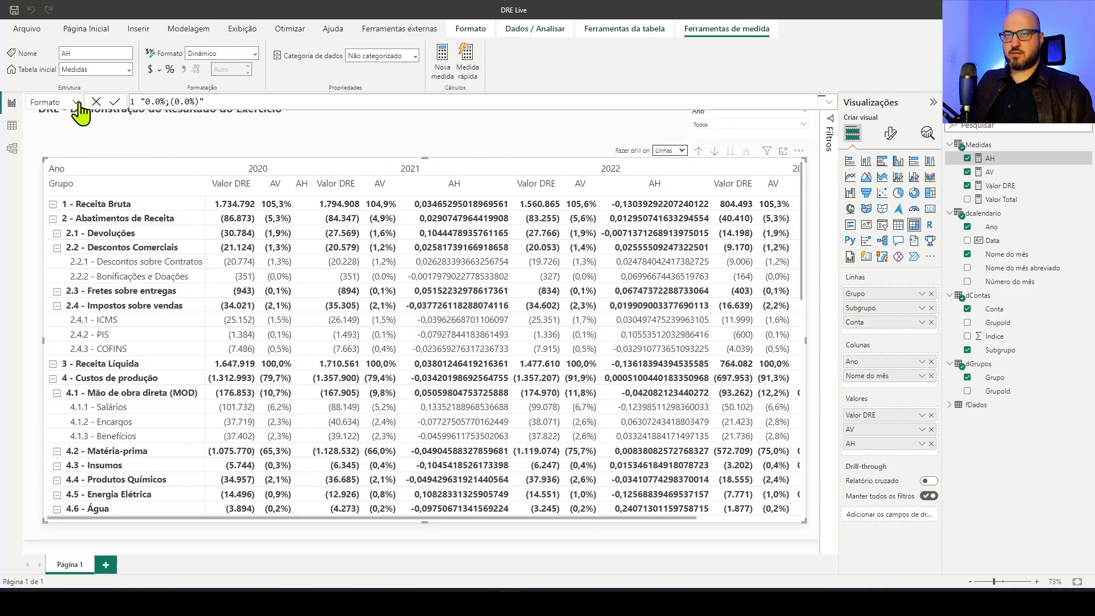
{"action": "left_click", "coordinate": [115, 105]}
{"action": "key", "text": "Return"}
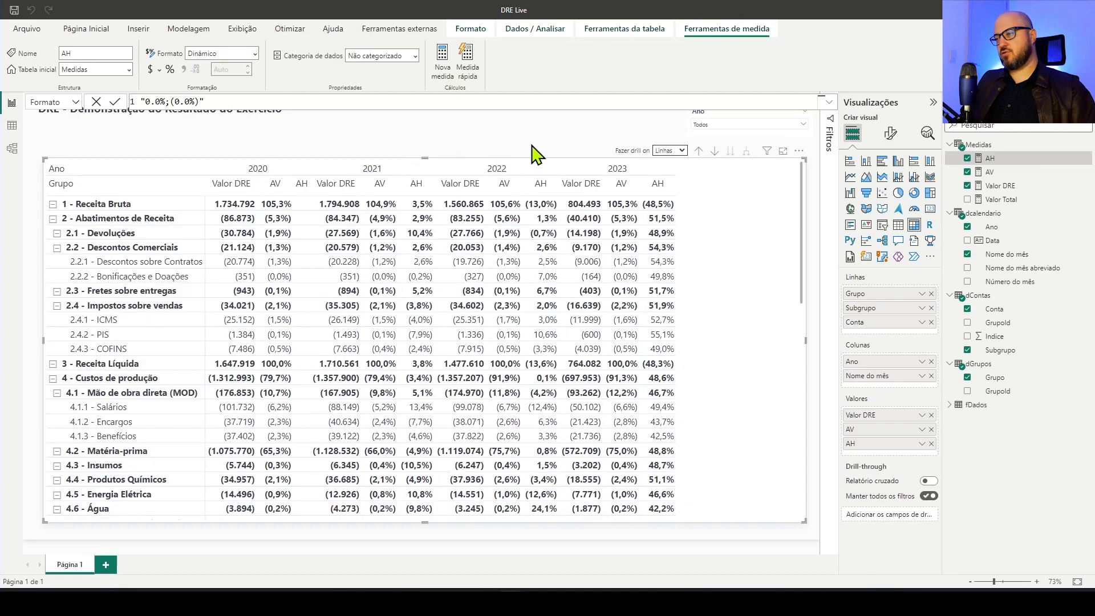
{"action": "left_click", "coordinate": [553, 143]}
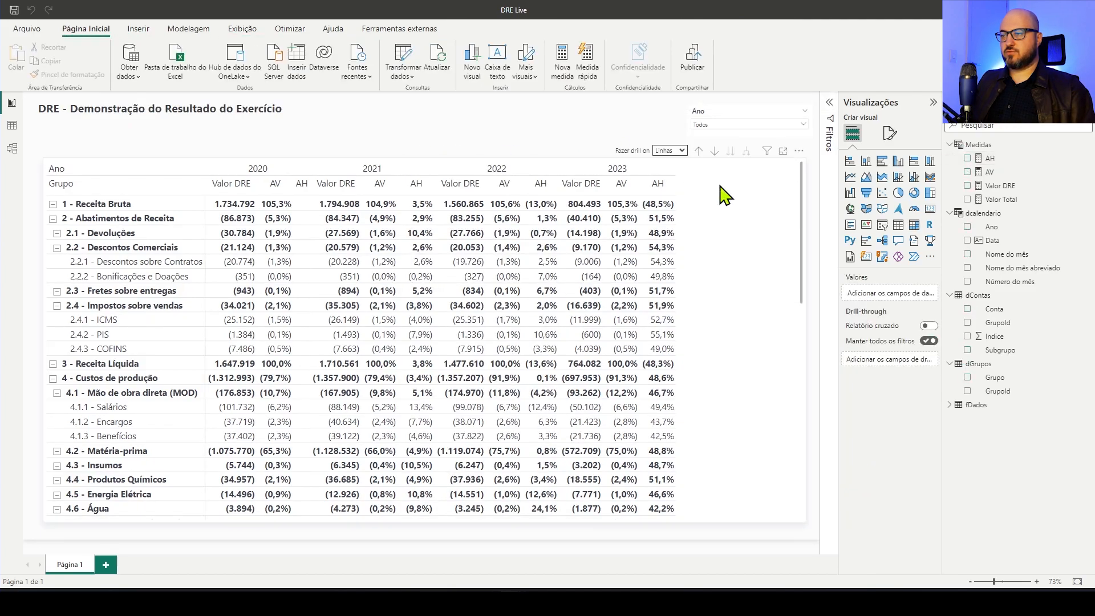
{"action": "left_click", "coordinate": [742, 213]}
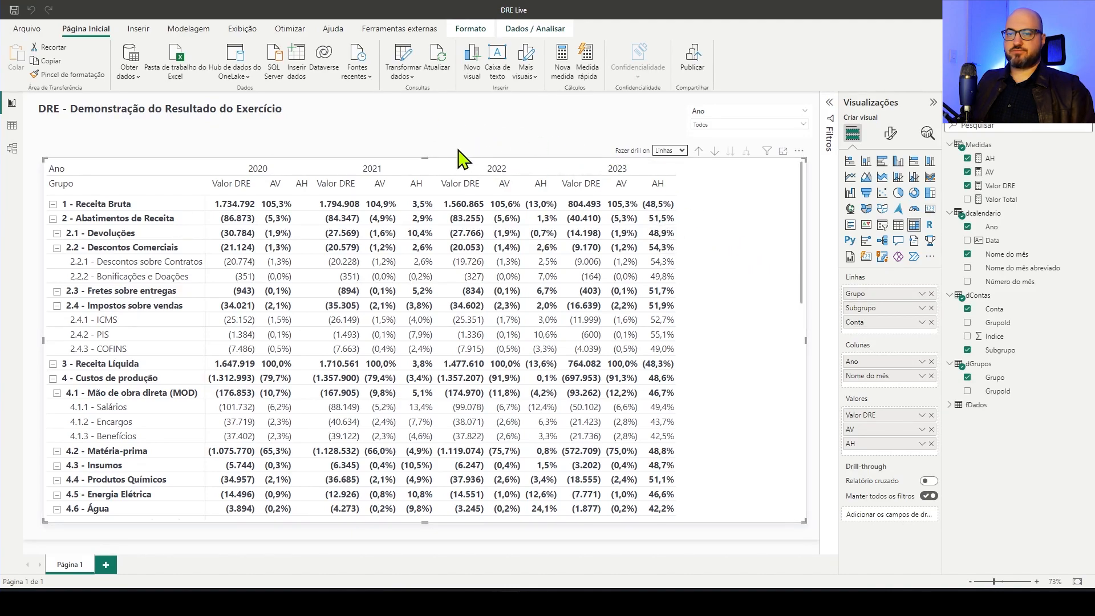
Collapse group 2 - Abatimentos de Receita and subgroups 4.1, 6.1, 6.2, 6.3 and 6.7 in the DRE matrix
{"action": "left_click", "coordinate": [57, 248]}
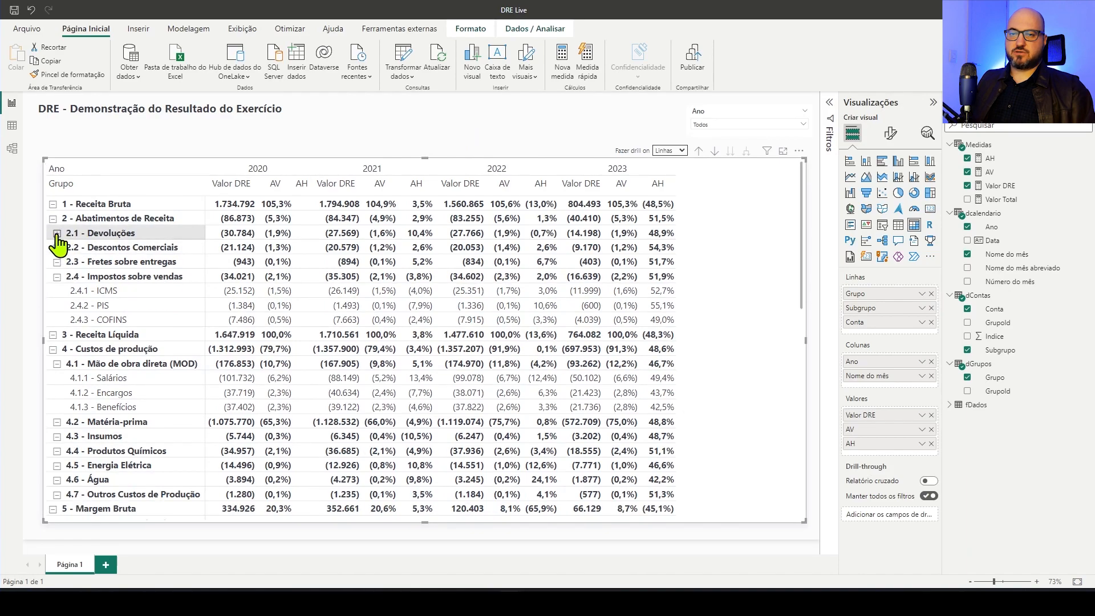
{"action": "left_click", "coordinate": [53, 219]}
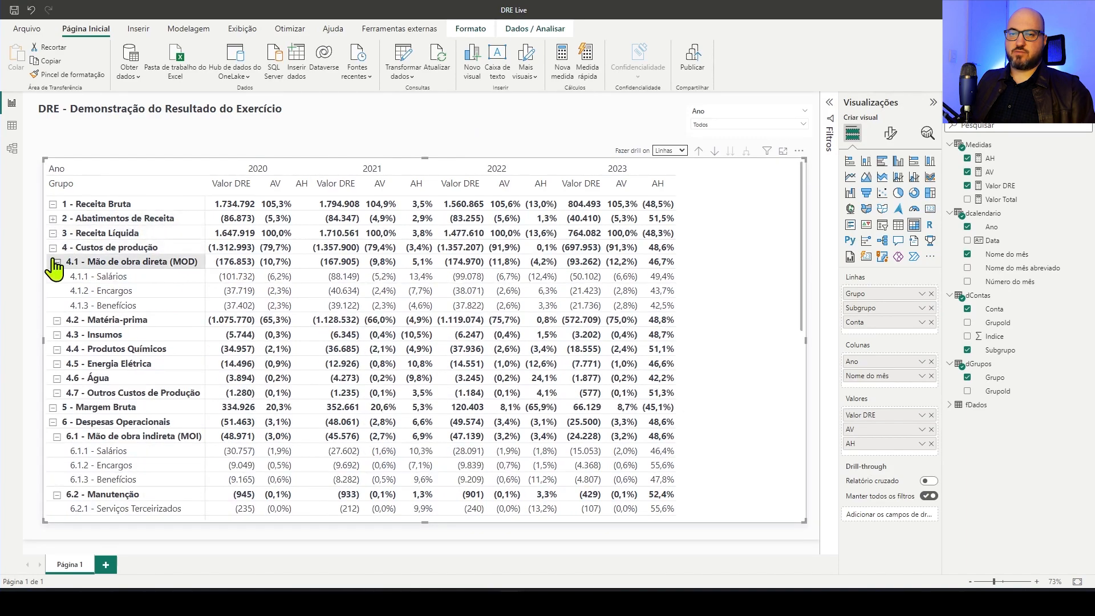
{"action": "left_click", "coordinate": [57, 263]}
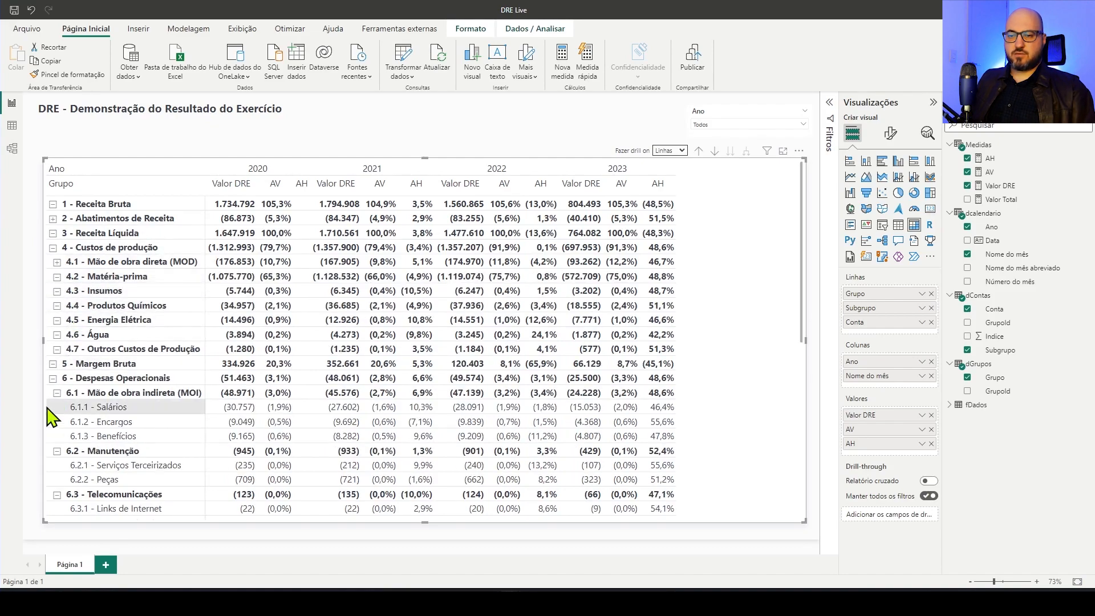
{"action": "left_click", "coordinate": [56, 393]}
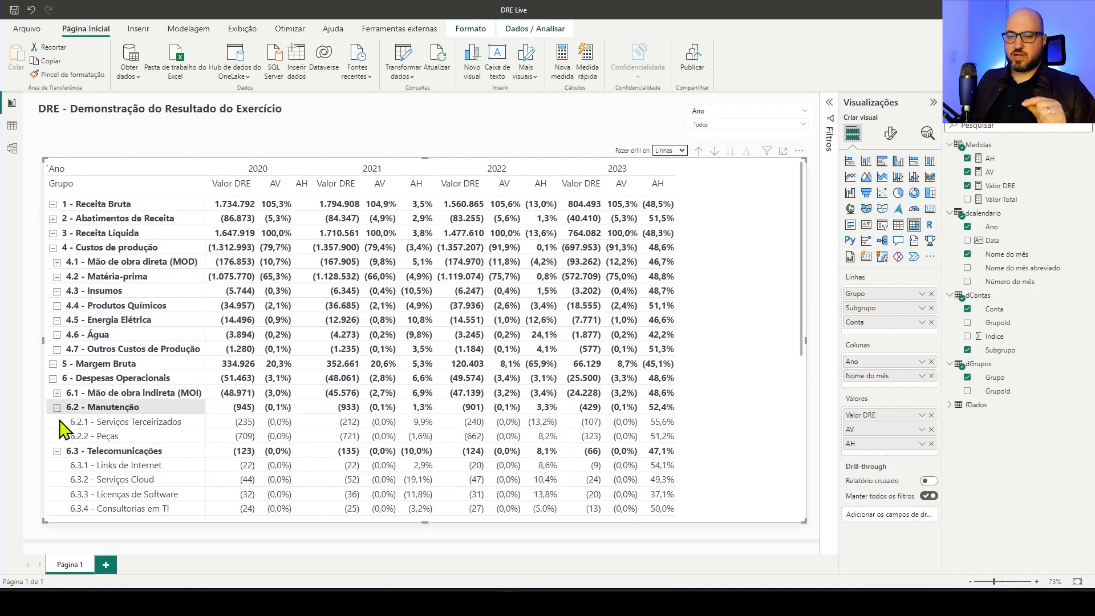
{"action": "left_click", "coordinate": [57, 407]}
{"action": "left_click", "coordinate": [57, 422]}
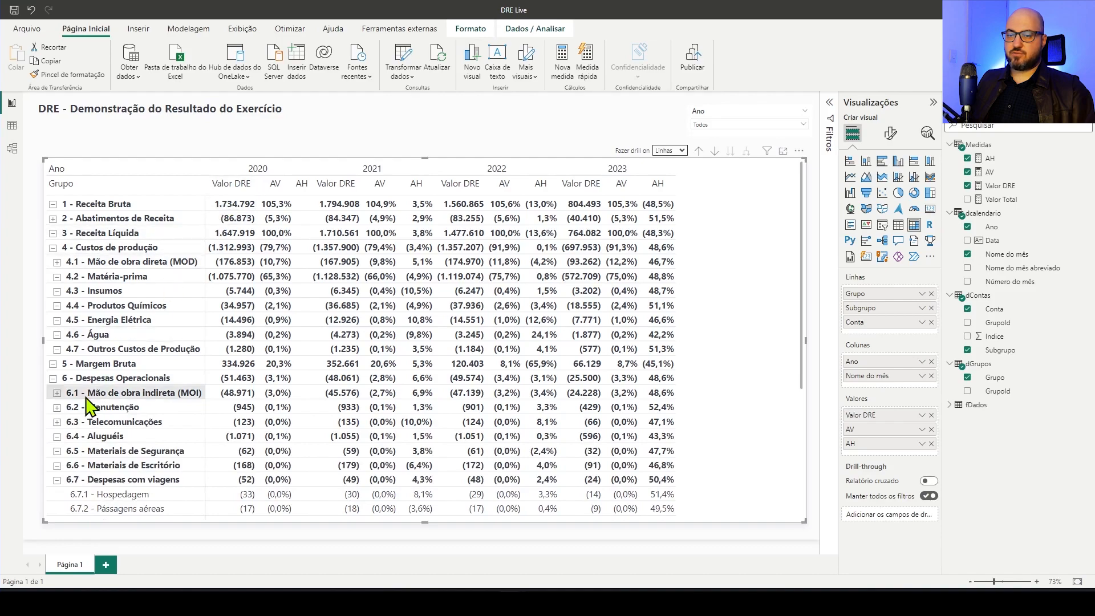
{"action": "left_click", "coordinate": [57, 479]}
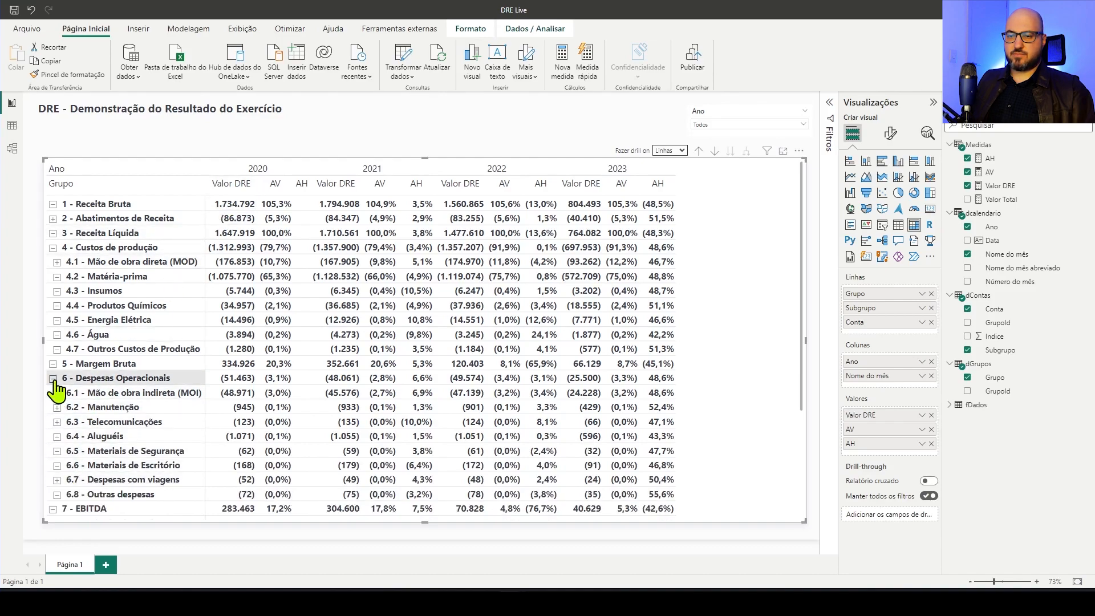
Collapse the groups 6 - Despesas Operacionais, 4 - Custos de produção and 8 - Resultado Financeiro in the matrix
{"action": "left_click", "coordinate": [53, 378]}
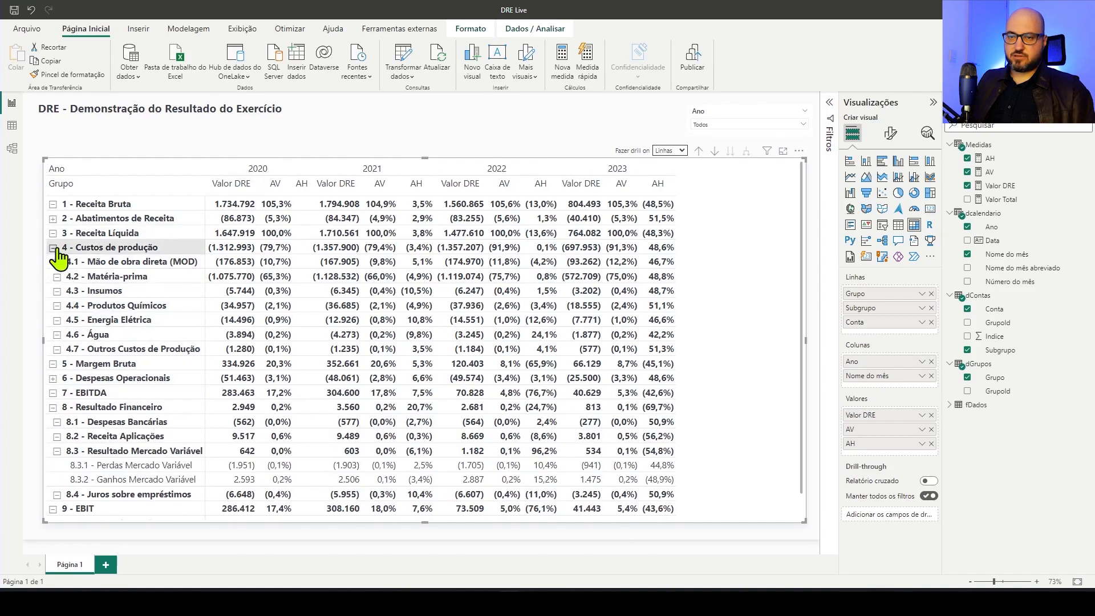
{"action": "left_click", "coordinate": [53, 248]}
{"action": "left_click", "coordinate": [57, 350]}
{"action": "left_click", "coordinate": [53, 305]}
{"action": "left_click", "coordinate": [415, 134]}
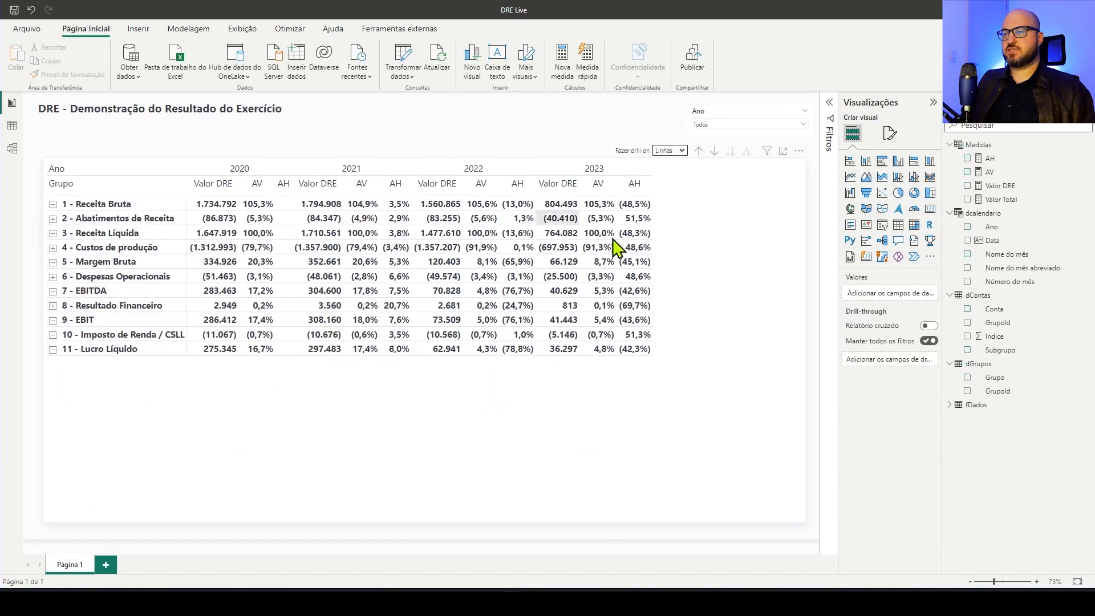
Set the matrix's global font size to 12 in its grid options
{"action": "left_click", "coordinate": [713, 282]}
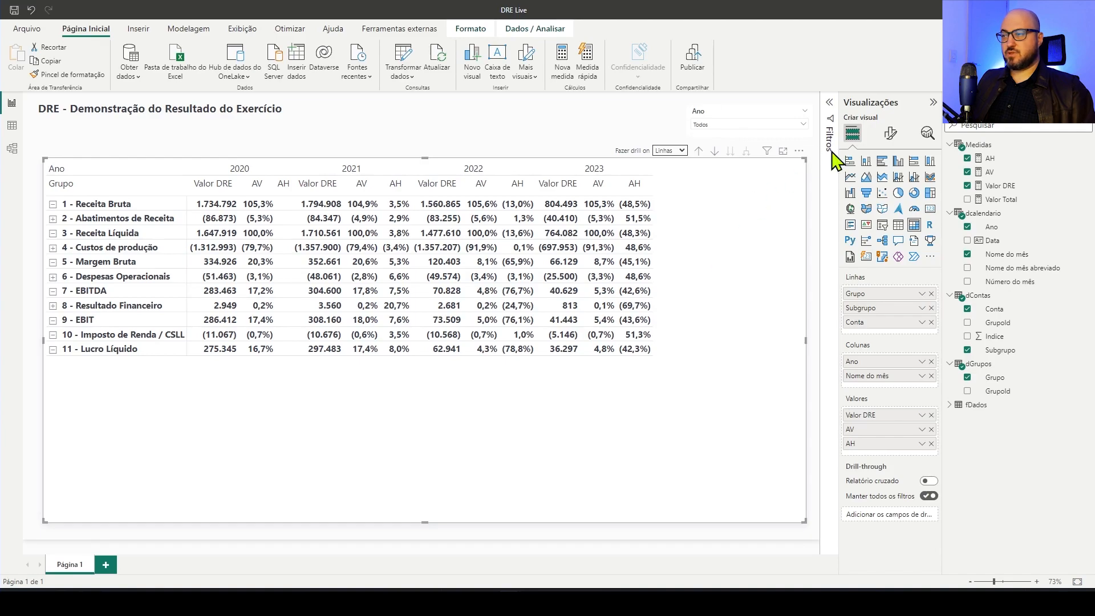
{"action": "left_click", "coordinate": [891, 134]}
{"action": "left_click", "coordinate": [863, 236]}
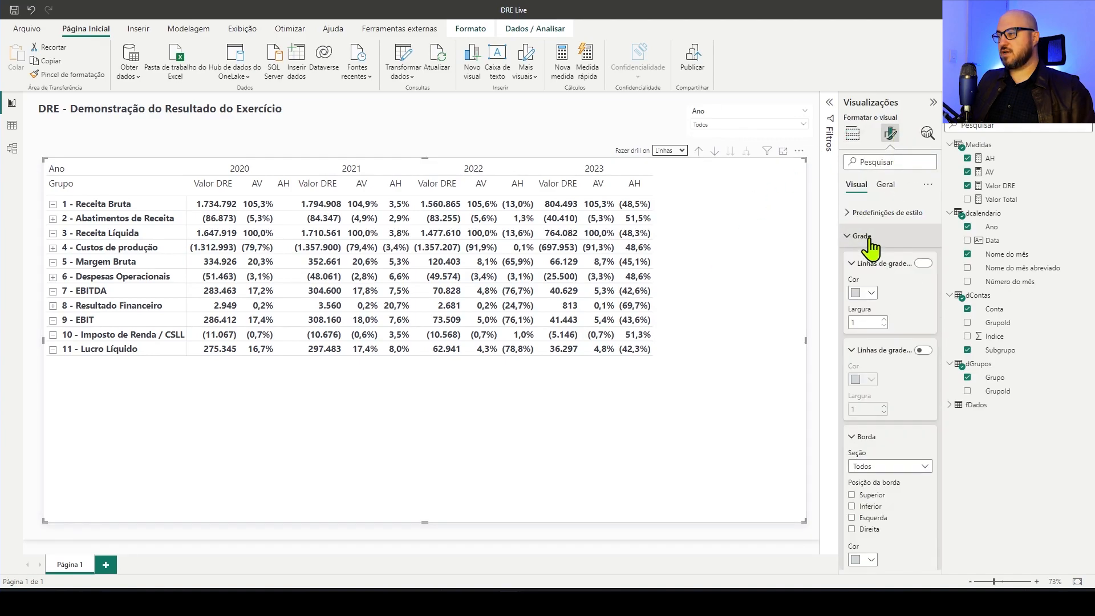
{"action": "scroll", "coordinate": [899, 354], "scroll_direction": "down", "scroll_amount": 5}
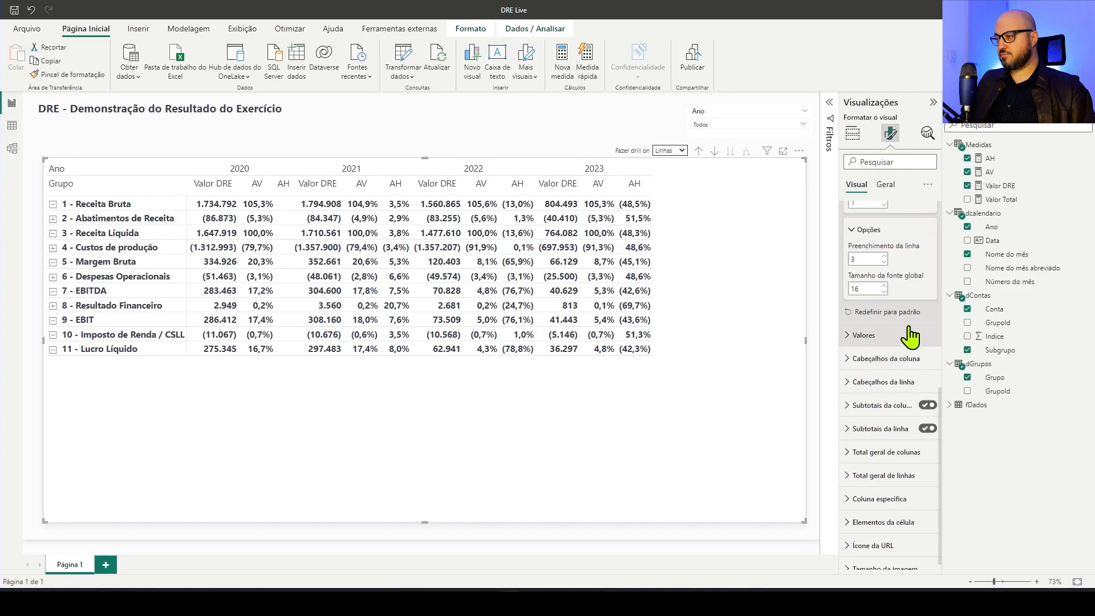
{"action": "left_click", "coordinate": [887, 292]}
{"action": "left_click", "coordinate": [887, 292]}
{"action": "left_click", "coordinate": [885, 292]}
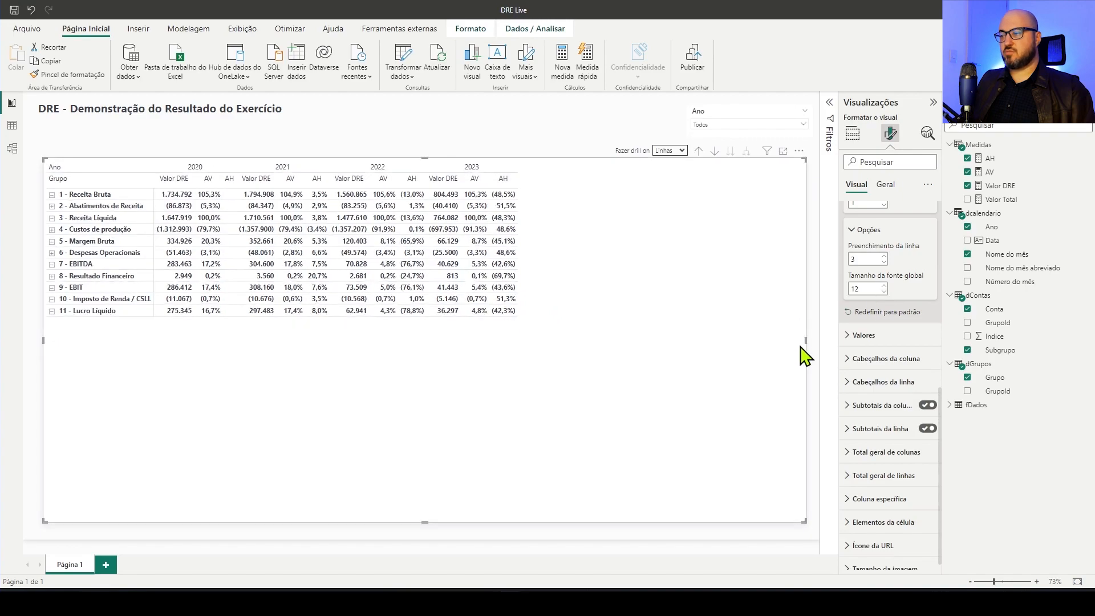
Narrow the matrix to a little over half the page width near the left page edge, and expand its rows to the subgroup level
{"action": "left_click_drag", "start_coordinate": [805, 342], "coordinate": [539, 323]}
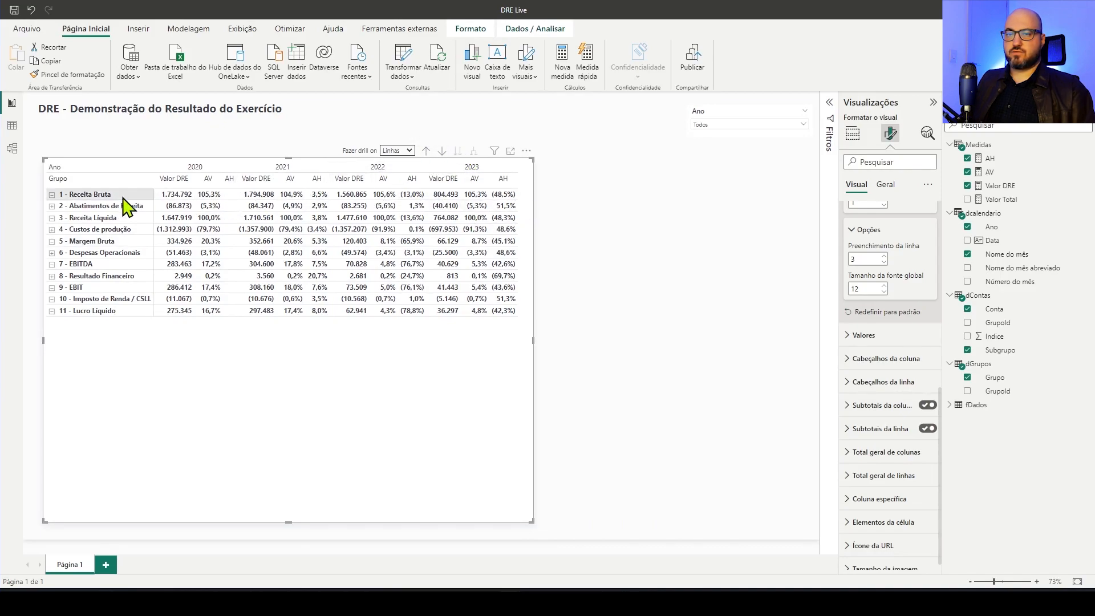
{"action": "left_click_drag", "start_coordinate": [444, 155], "coordinate": [451, 157]}
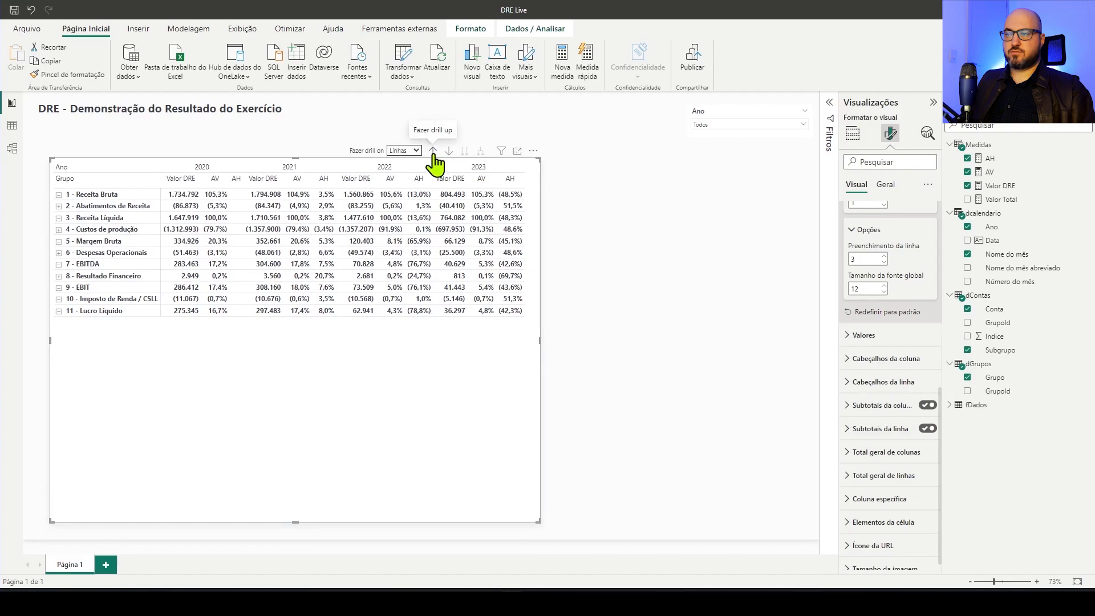
{"action": "left_click", "coordinate": [480, 152]}
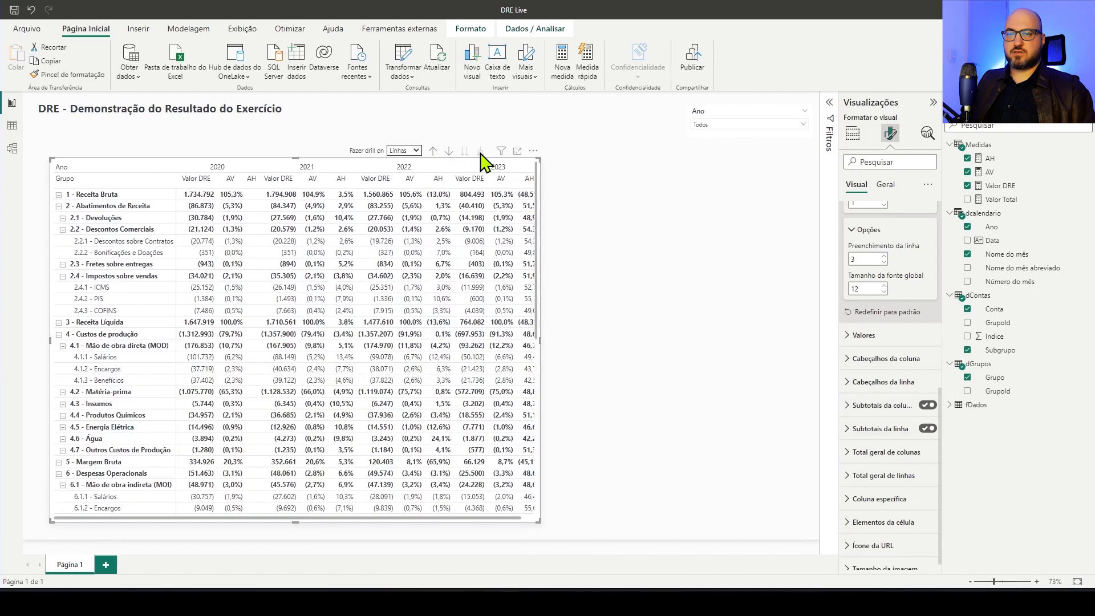
{"action": "left_click_drag", "start_coordinate": [524, 172], "coordinate": [504, 168]}
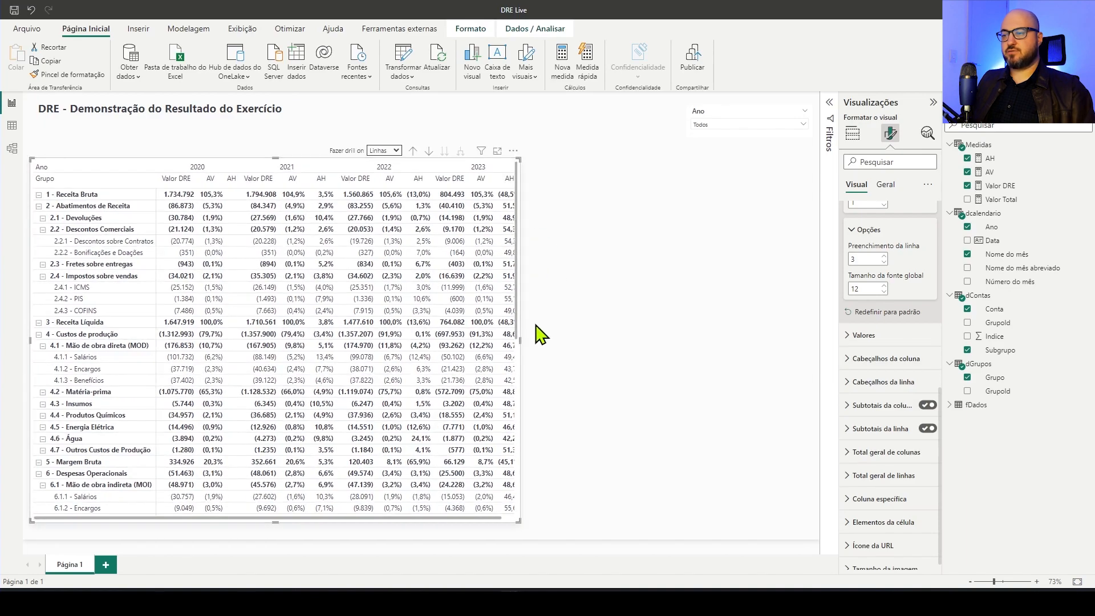
{"action": "left_click_drag", "start_coordinate": [519, 340], "coordinate": [513, 349]}
{"action": "left_click", "coordinate": [401, 151]}
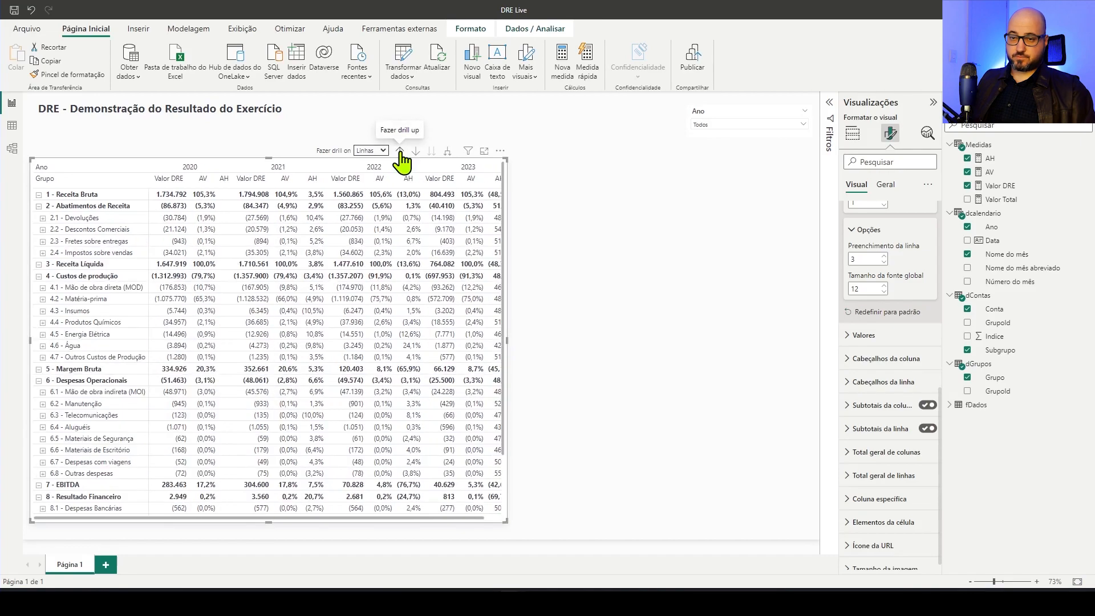
Add a waterfall chart in the upper part of the free space beside the matrix, and extend the matrix slightly downward
{"action": "left_click", "coordinate": [576, 200]}
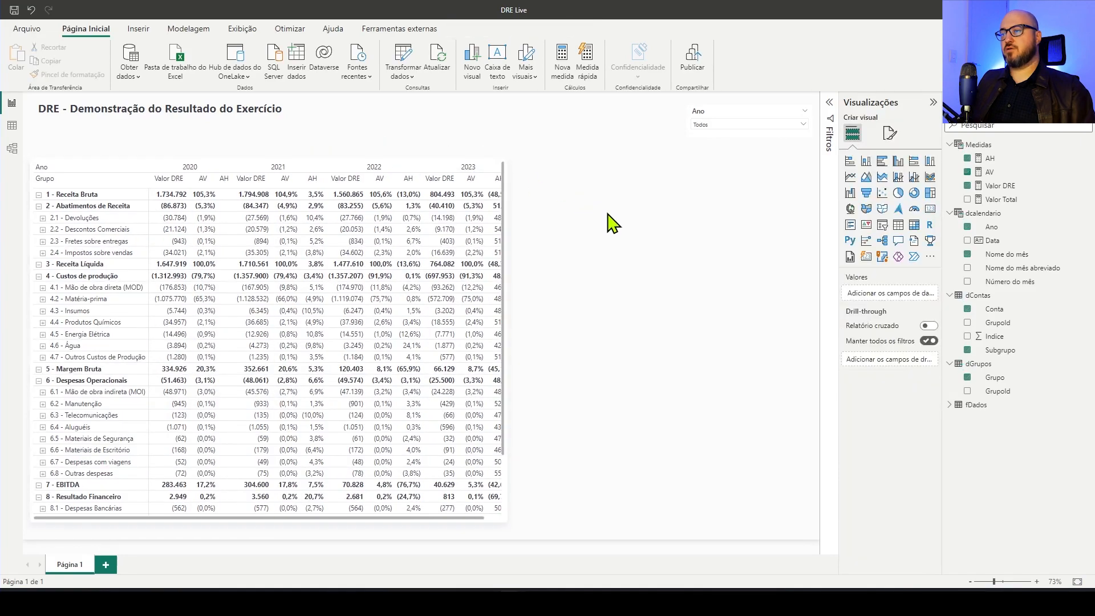
{"action": "left_click", "coordinate": [850, 194]}
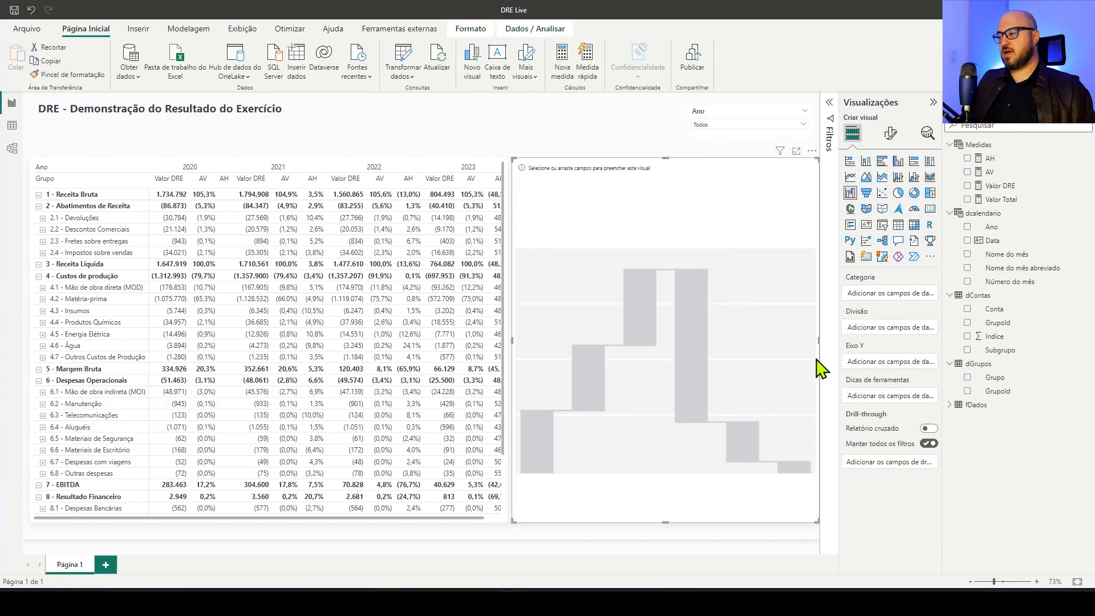
{"action": "left_click_drag", "start_coordinate": [820, 340], "coordinate": [813, 343]}
{"action": "left_click_drag", "start_coordinate": [668, 522], "coordinate": [661, 349]}
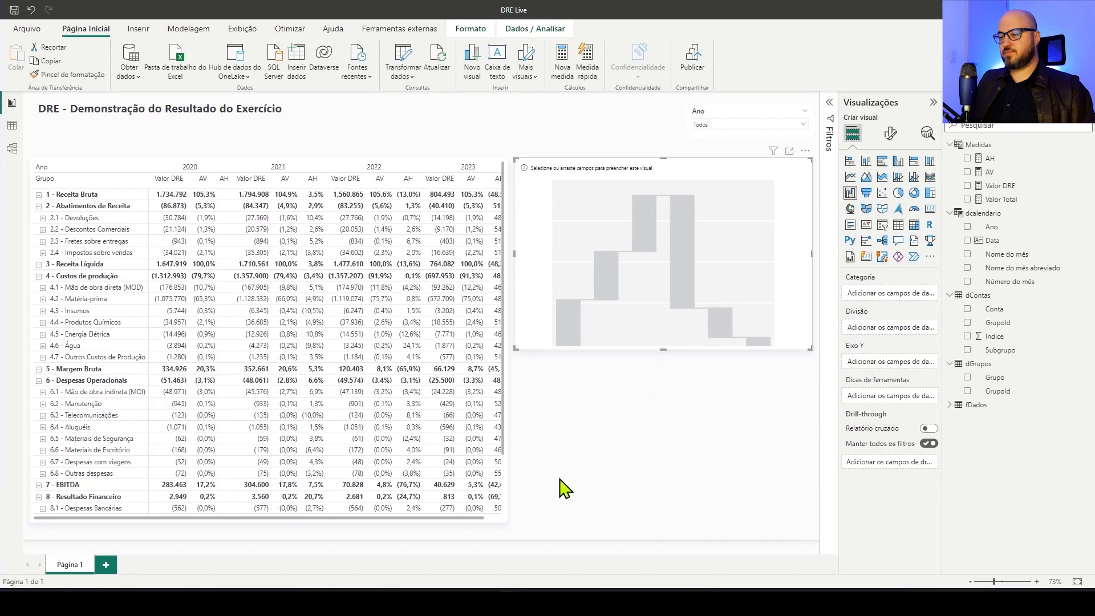
{"action": "left_click", "coordinate": [297, 522]}
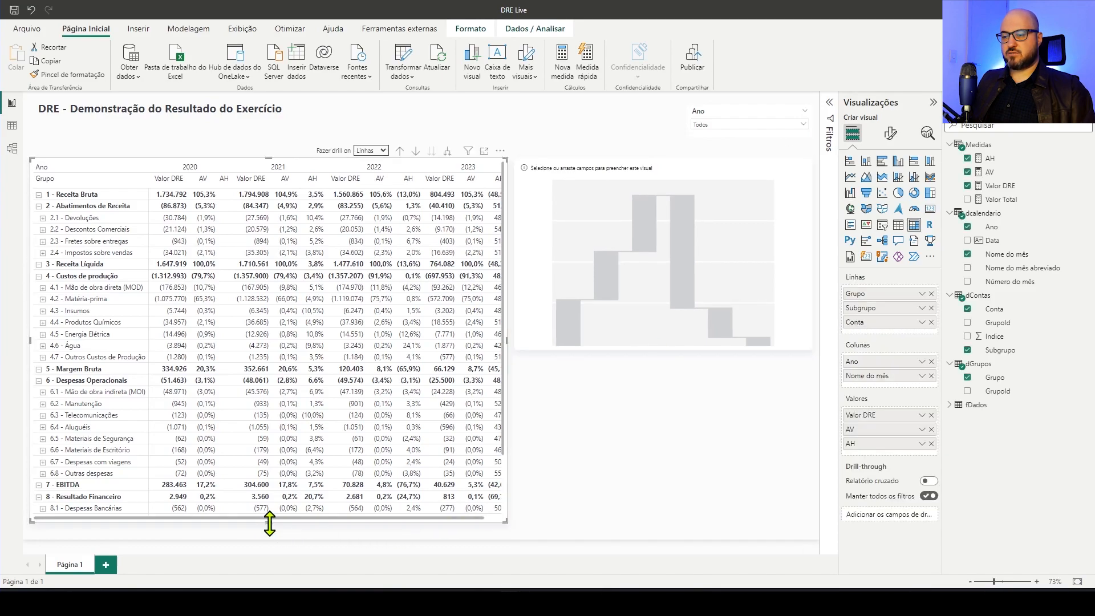
{"action": "left_click_drag", "start_coordinate": [268, 520], "coordinate": [274, 539]}
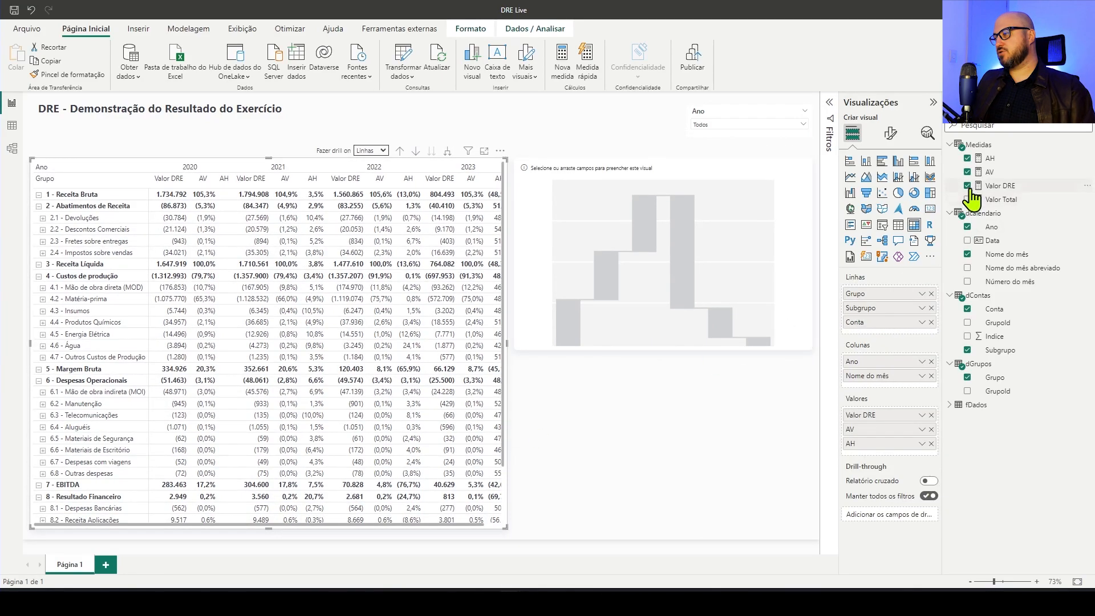
Give the waterfall chart Valor DRE as its Y axis and Grupo as its category
{"action": "left_click", "coordinate": [709, 220]}
{"action": "left_click_drag", "start_coordinate": [998, 186], "coordinate": [709, 216]}
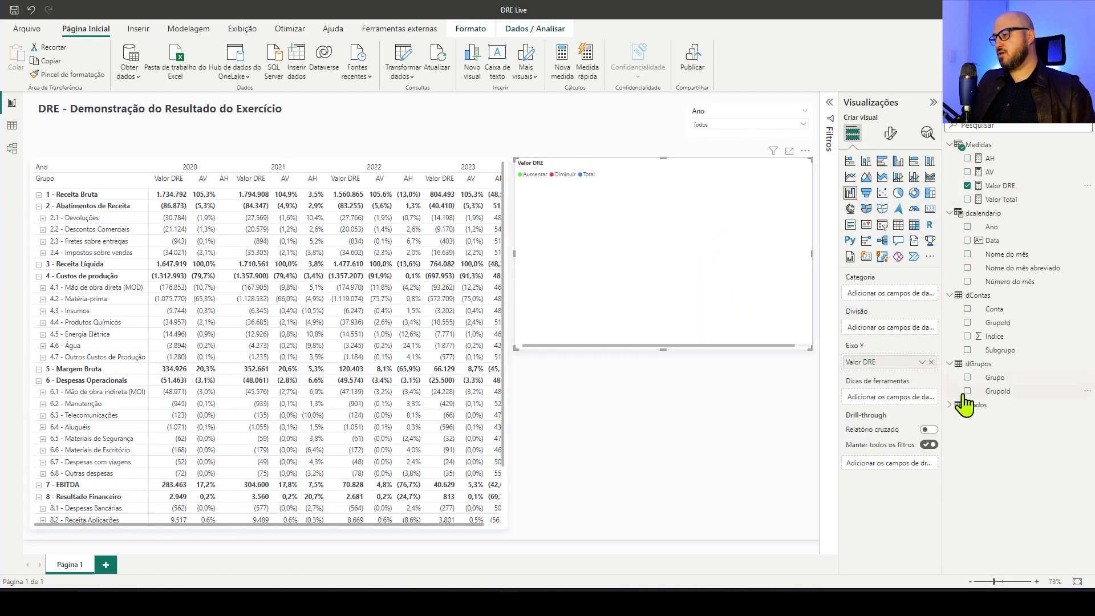
{"action": "left_click_drag", "start_coordinate": [995, 378], "coordinate": [900, 293]}
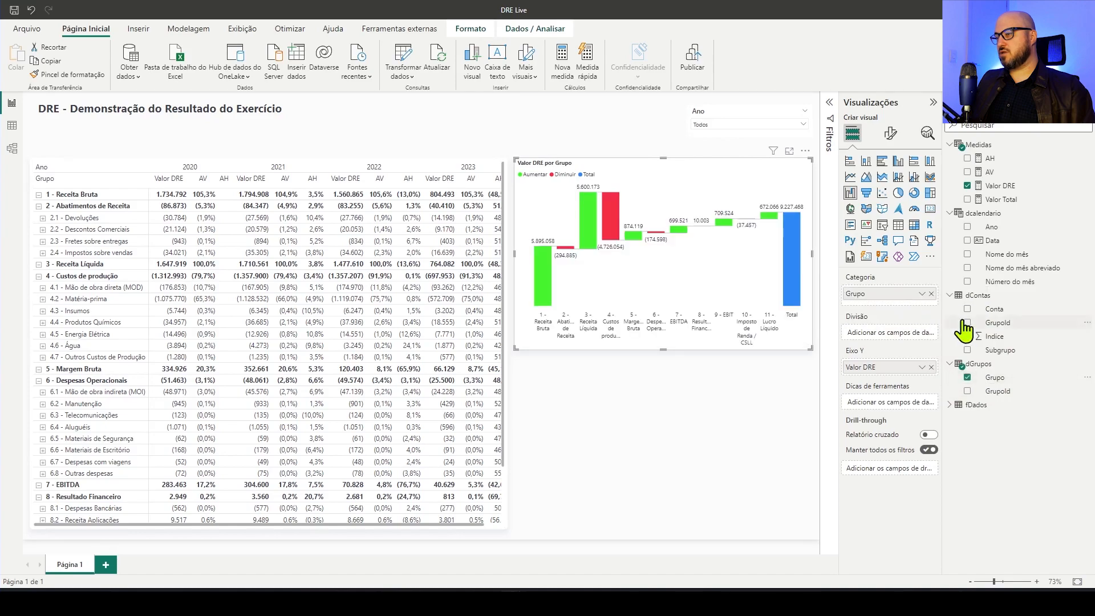
Turn off the total column in the waterfall chart's column colour settings
{"action": "left_click", "coordinate": [891, 135]}
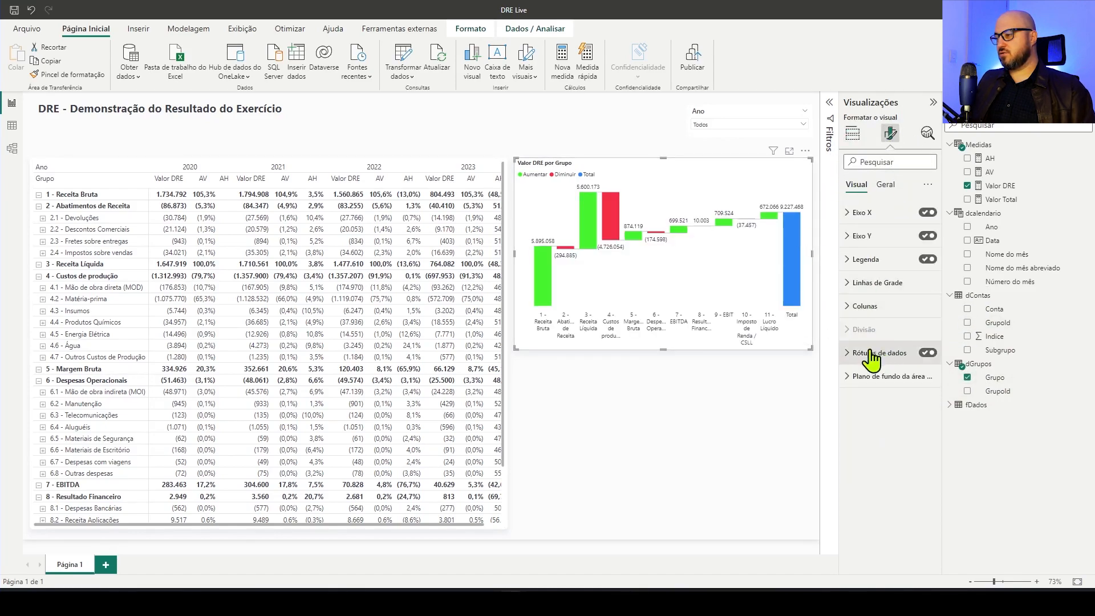
{"action": "left_click", "coordinate": [932, 311]}
{"action": "left_click", "coordinate": [923, 438]}
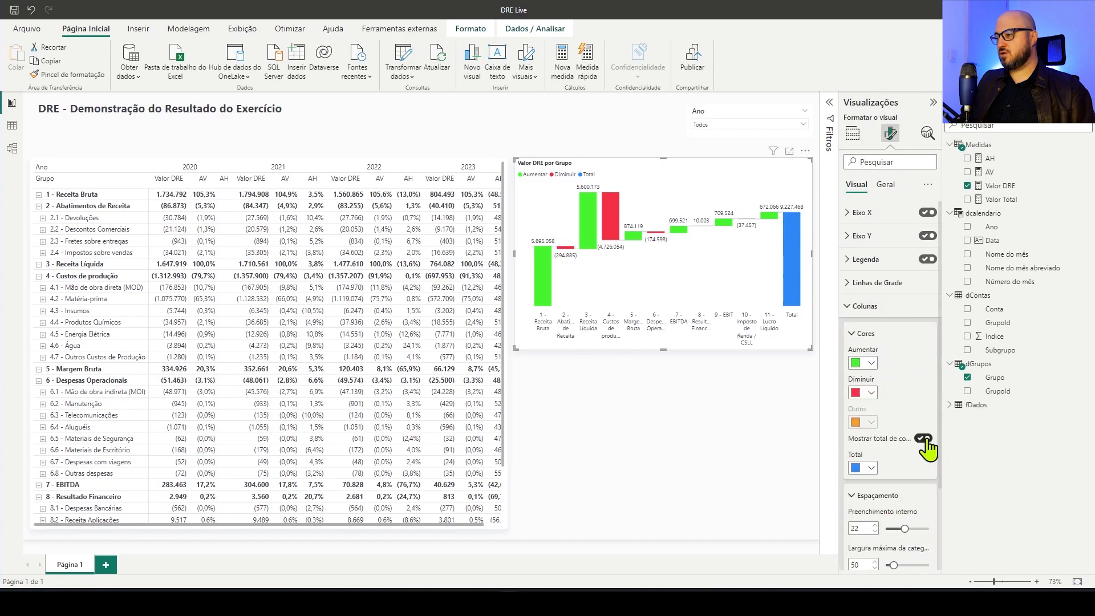
{"action": "left_click", "coordinate": [739, 418]}
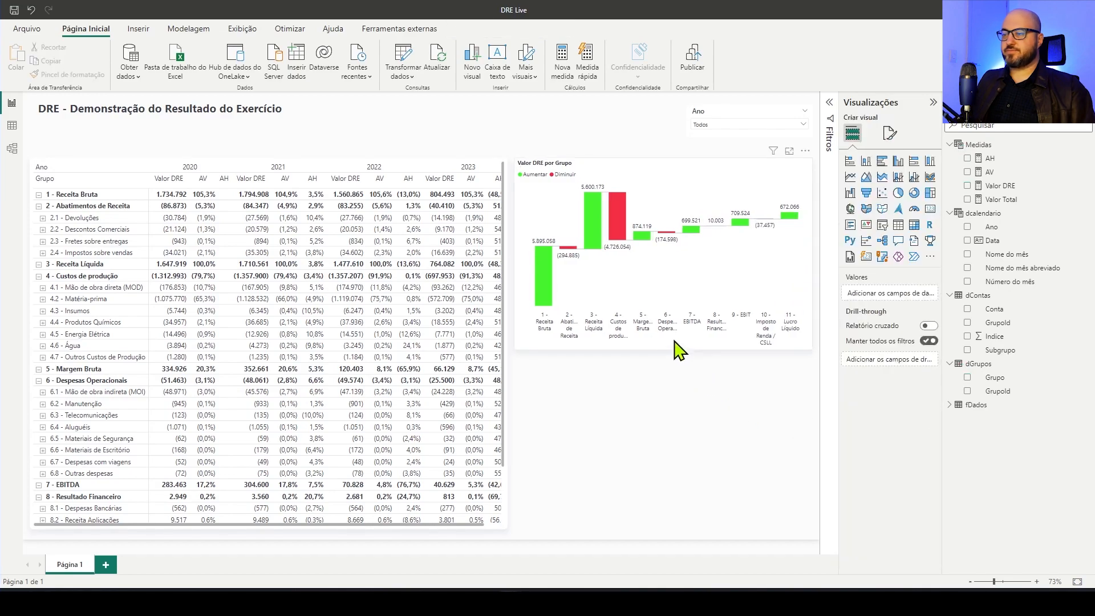
{"action": "left_click", "coordinate": [789, 151]}
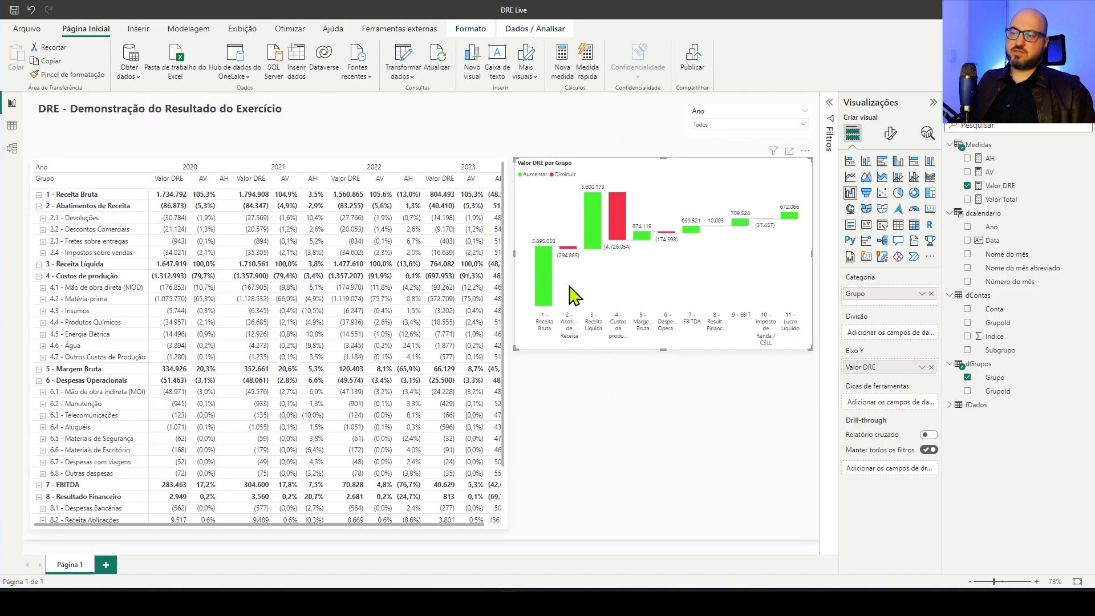
Check how the matrix filters for 1 - Receita Bruta, 3 - Receita Líquida and 4 - Custos de produção from the waterfall chart, clearing each selection
{"action": "left_click", "coordinate": [551, 279]}
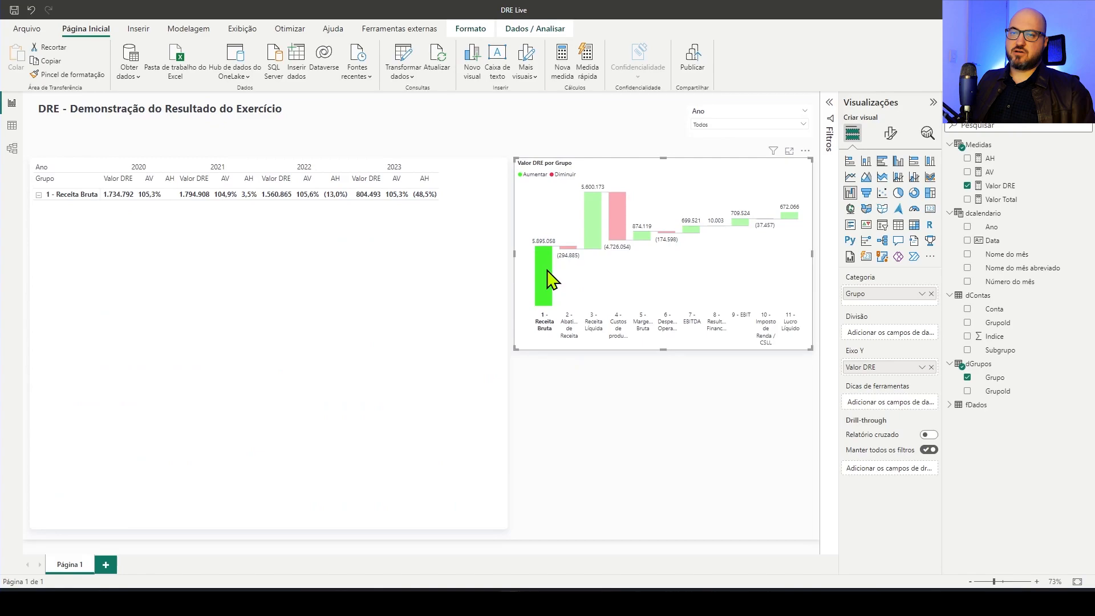
{"action": "left_click", "coordinate": [549, 272]}
{"action": "left_click", "coordinate": [594, 215]}
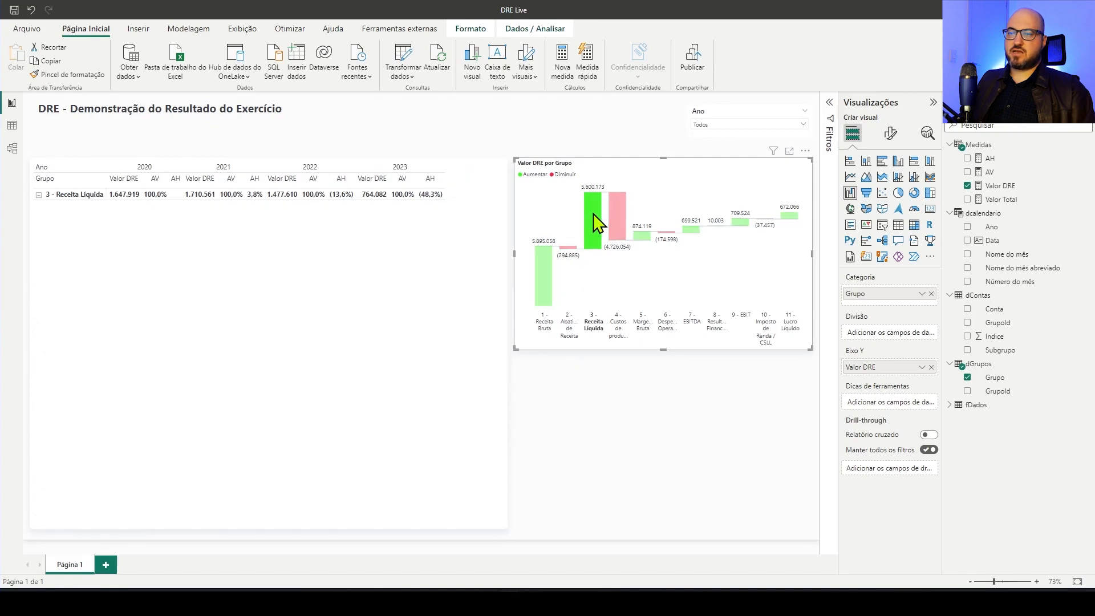
{"action": "left_click", "coordinate": [596, 223]}
{"action": "left_click", "coordinate": [622, 226]}
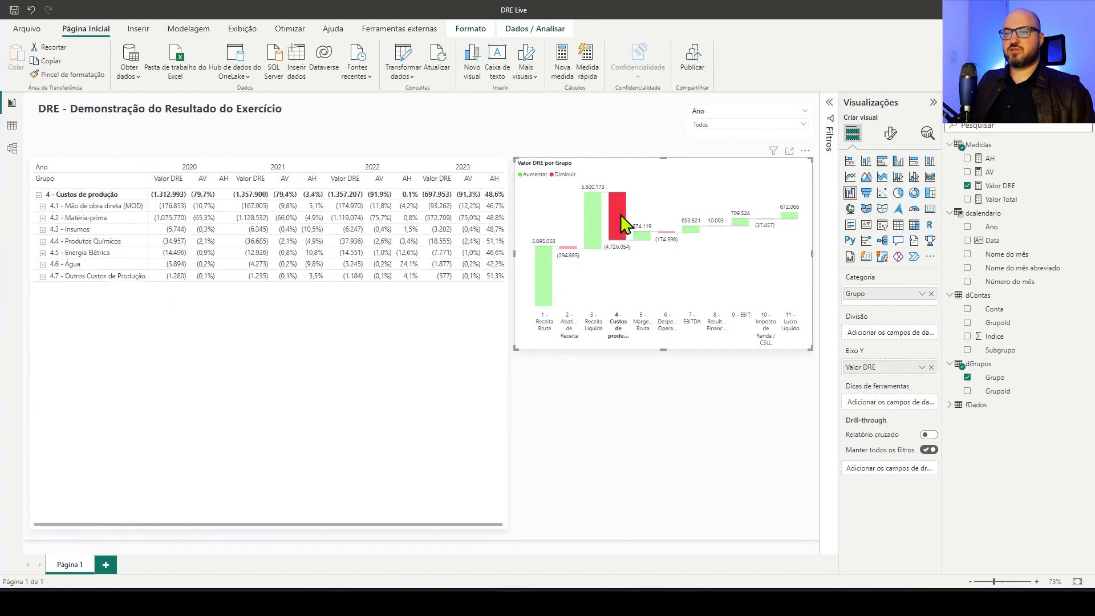
{"action": "left_click", "coordinate": [624, 225]}
Add a clustered column chart of Valor DRE by Nome do mês abreviado below the waterfall chart, and reduce its height
{"action": "left_click", "coordinate": [660, 386]}
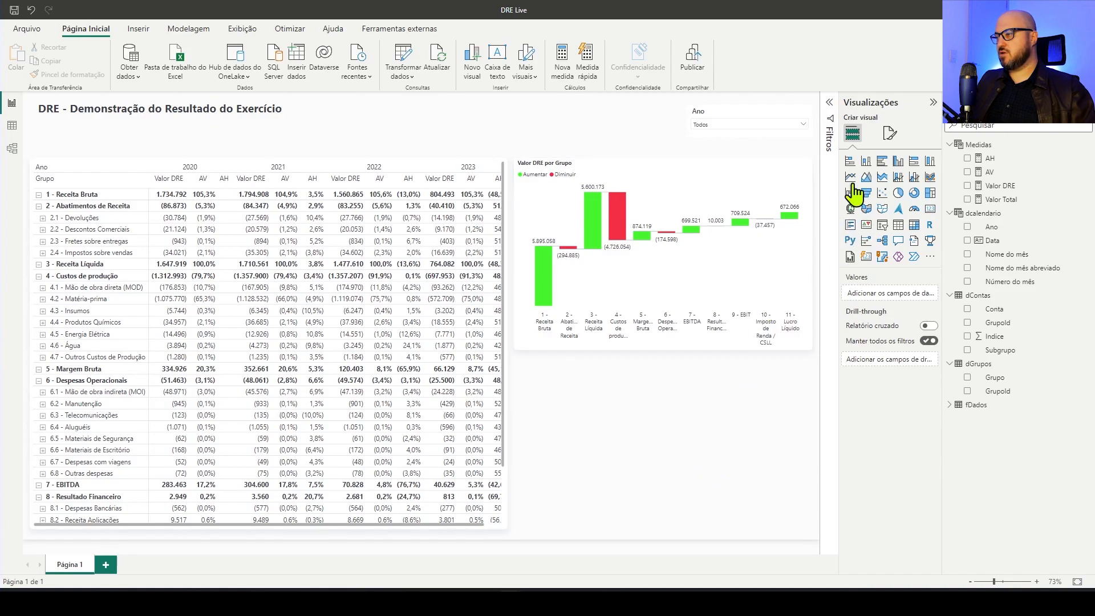
{"action": "left_click", "coordinate": [897, 161]}
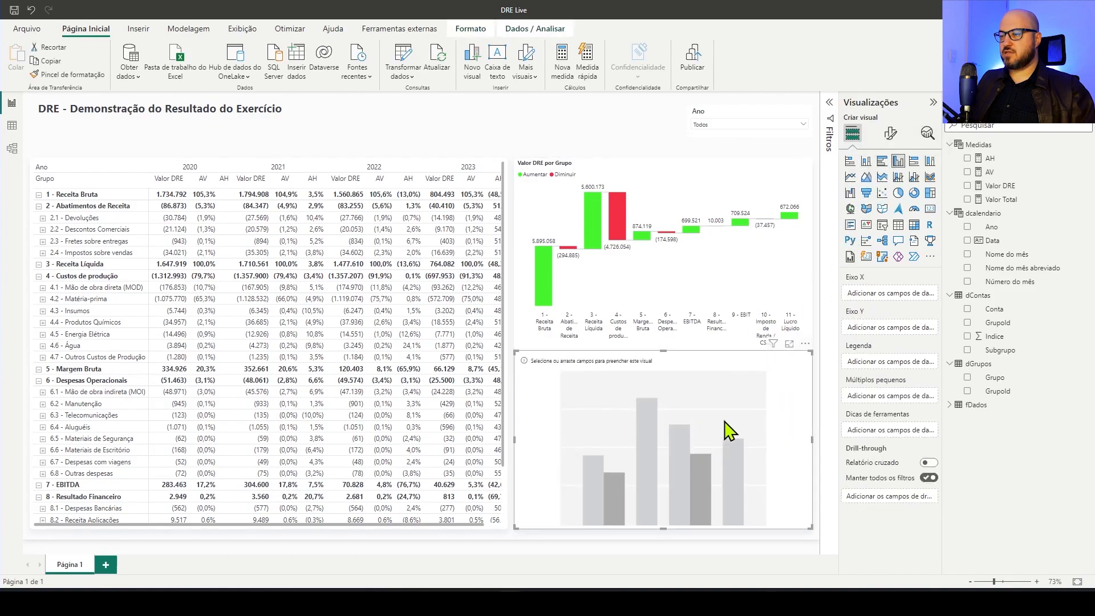
{"action": "left_click", "coordinate": [967, 186]}
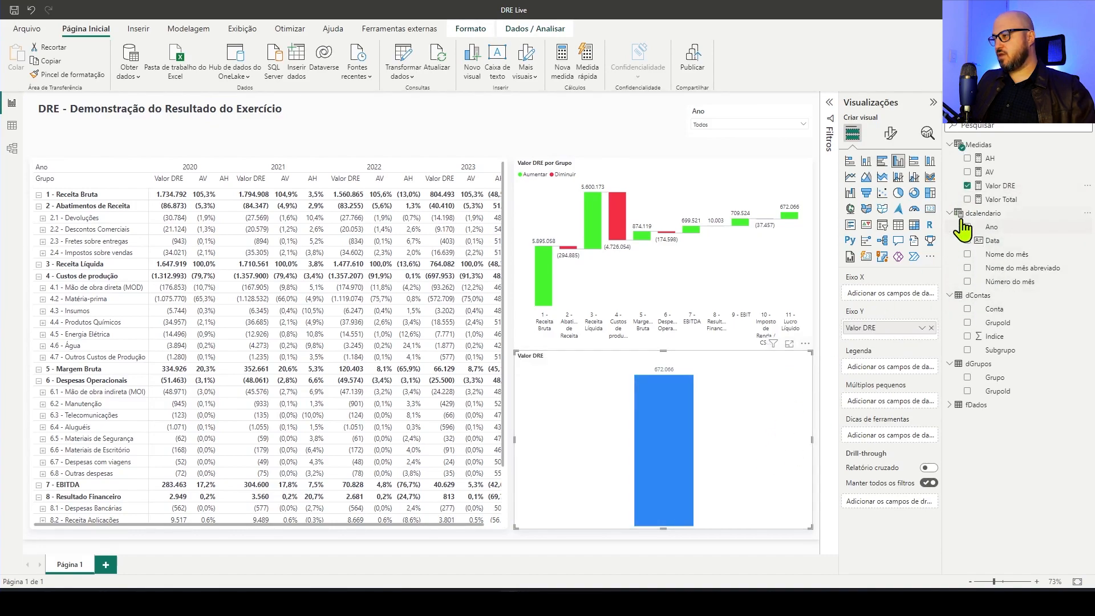
{"action": "left_click_drag", "start_coordinate": [997, 269], "coordinate": [906, 293]}
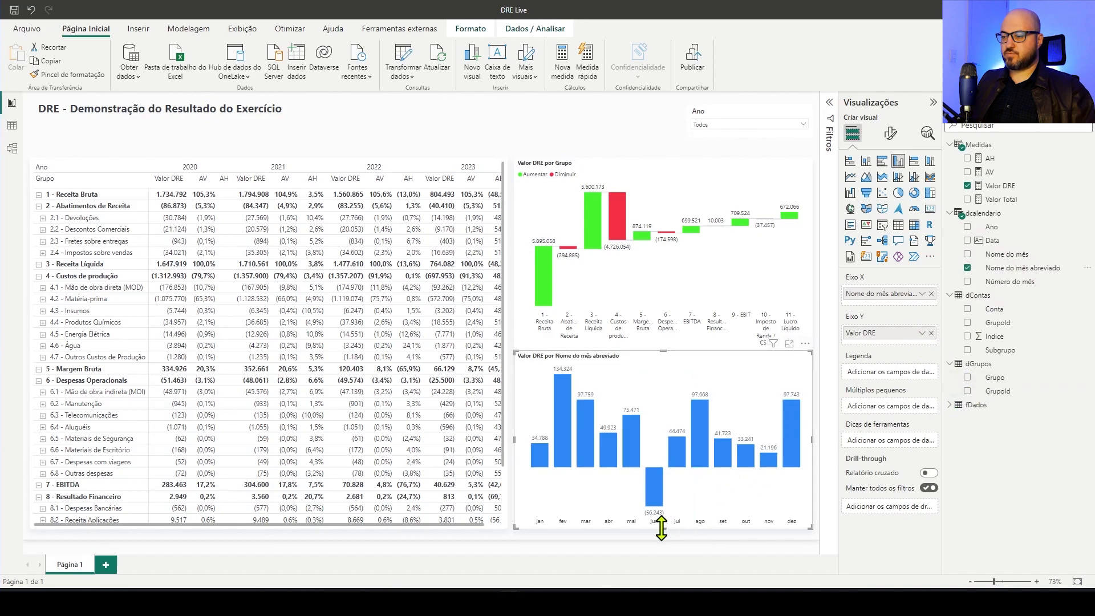
{"action": "left_click_drag", "start_coordinate": [662, 527], "coordinate": [672, 454]}
{"action": "left_click_drag", "start_coordinate": [662, 368], "coordinate": [668, 377]}
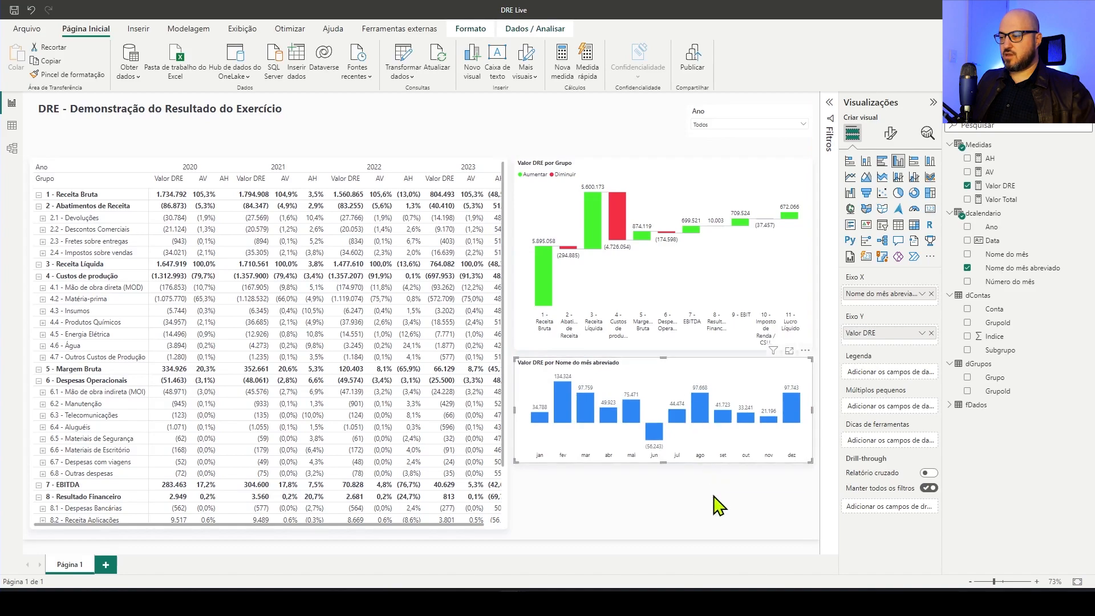
Duplicate the monthly column chart, place the copy at the bottom of the page, and replace its Valor DRE measure with AV
{"action": "key", "text": "ctrl+c"}
{"action": "key", "text": "ctrl+v"}
{"action": "left_click_drag", "start_coordinate": [726, 402], "coordinate": [709, 449]}
{"action": "left_click", "coordinate": [931, 333]}
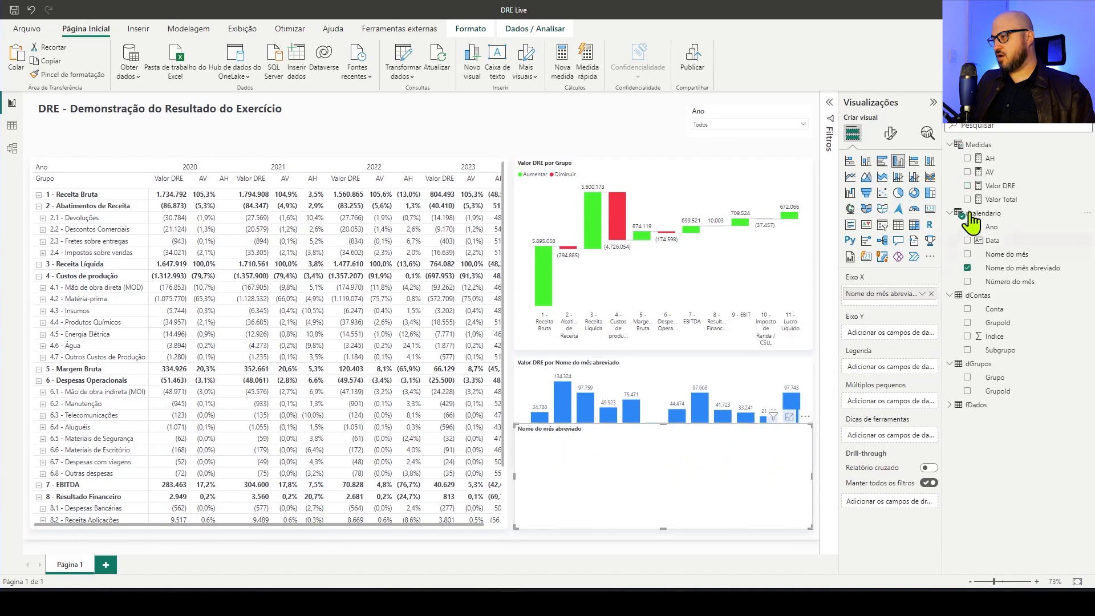
{"action": "left_click", "coordinate": [970, 172]}
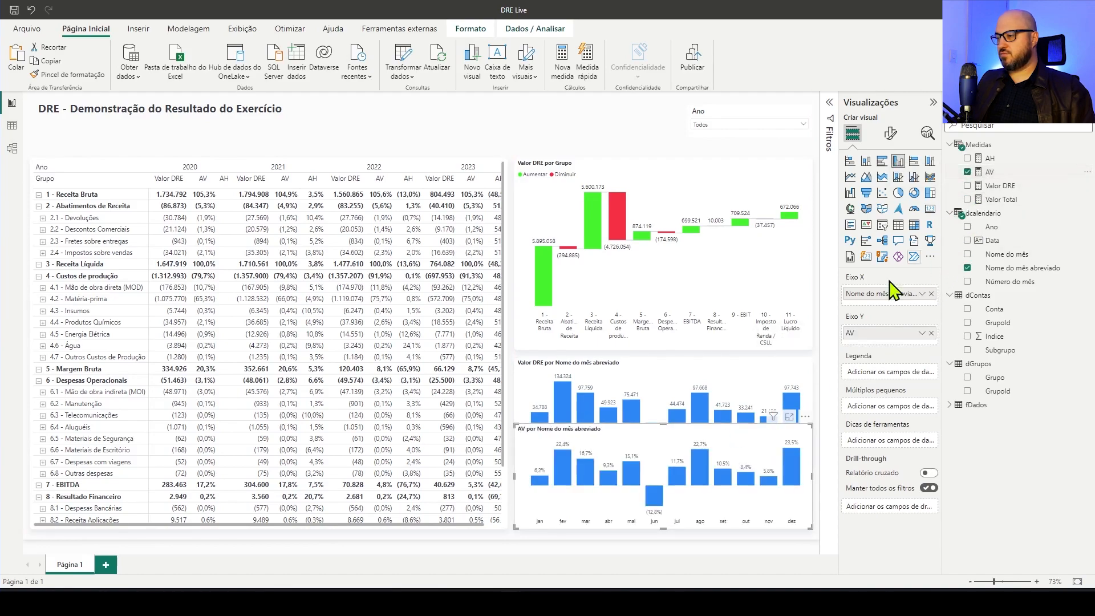
Shorten the waterfall chart and fit the Valor DRE column chart between it and the AV chart
{"action": "left_click", "coordinate": [673, 347]}
{"action": "left_click_drag", "start_coordinate": [664, 349], "coordinate": [664, 314]}
Convert the AV by month chart to a line chart and turn on its data labels
{"action": "left_click", "coordinate": [684, 446]}
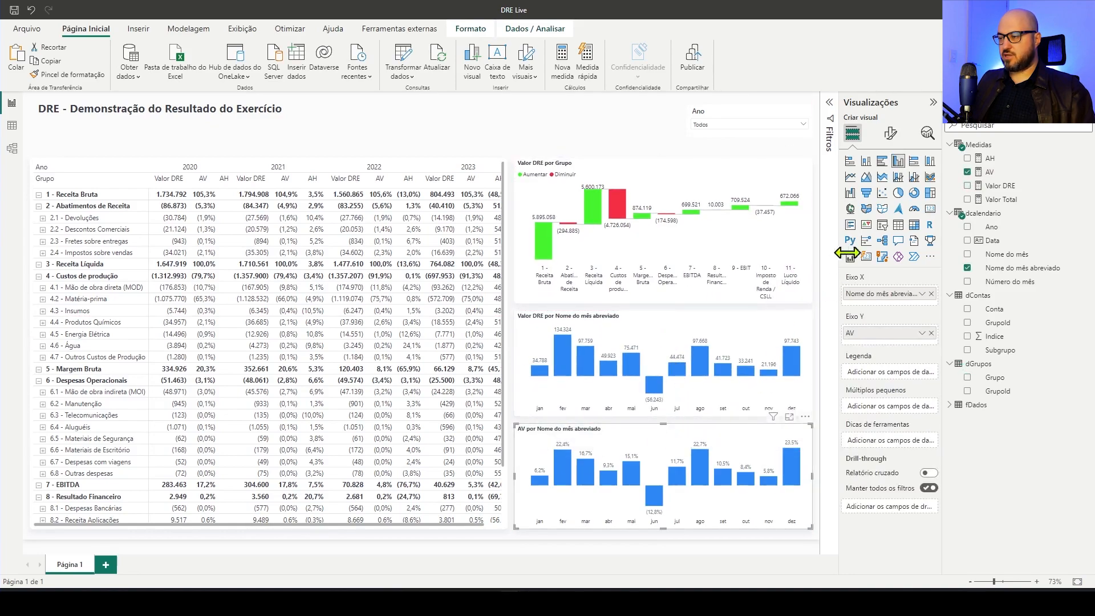
{"action": "left_click", "coordinate": [850, 177]}
{"action": "left_click", "coordinate": [891, 133]}
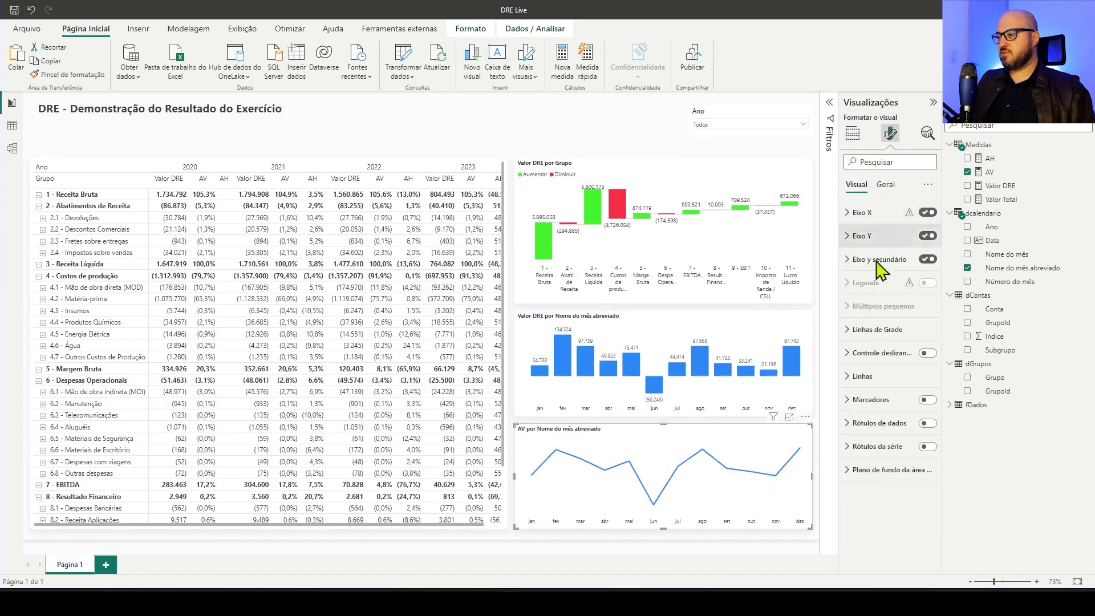
{"action": "left_click", "coordinate": [928, 424]}
{"action": "left_click", "coordinate": [713, 552]}
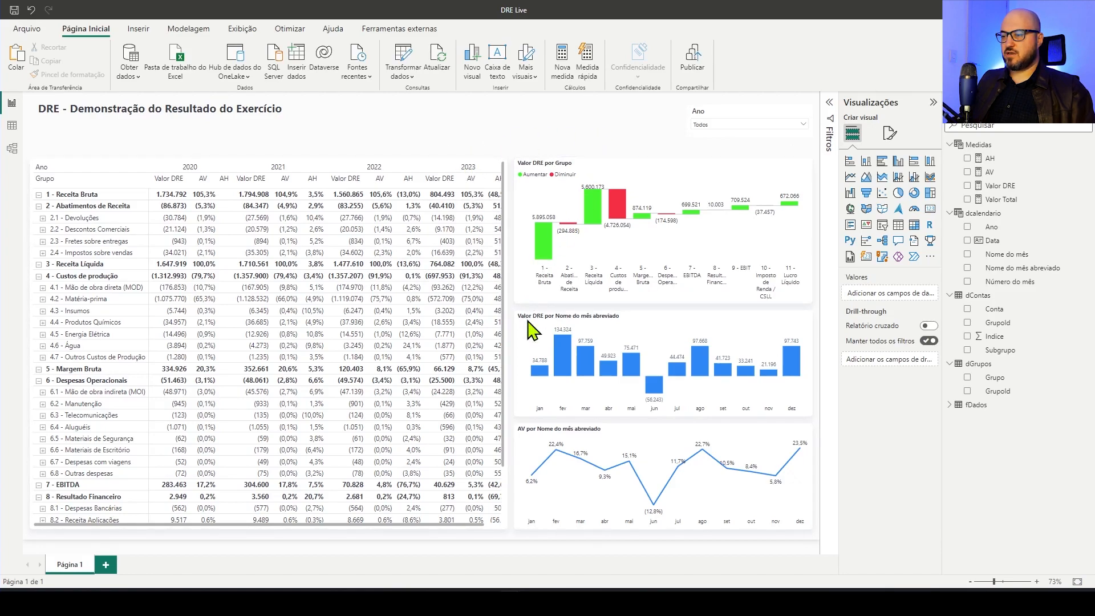
Examine the visuals cross-filtered by jun and by jun with 2023, clear the month, and filter by 2021 and 2020
{"action": "left_click", "coordinate": [657, 391]}
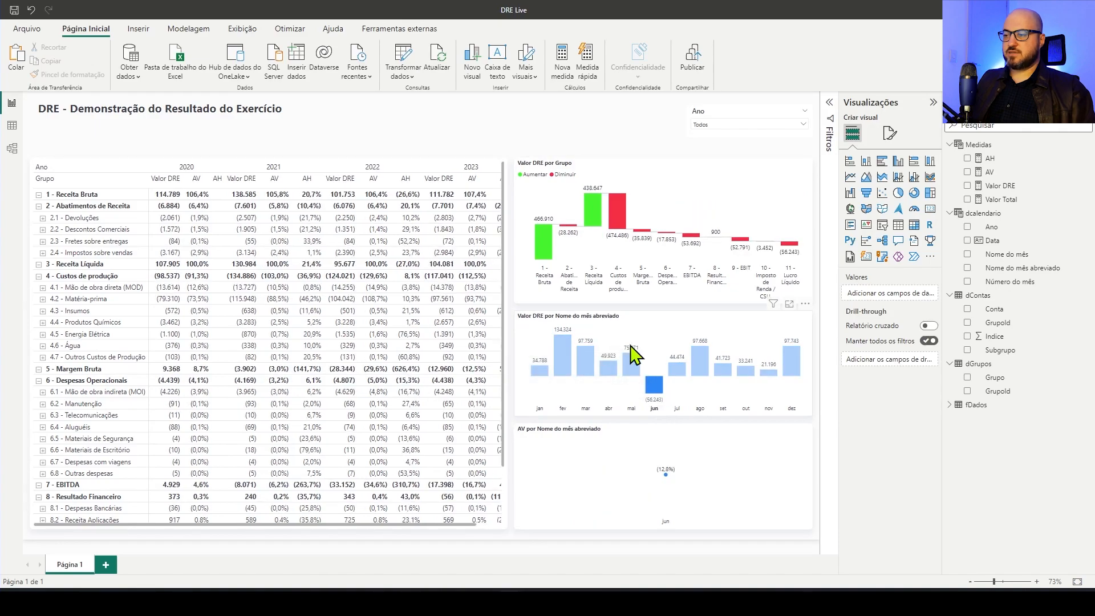
{"action": "left_click", "coordinate": [471, 166]}
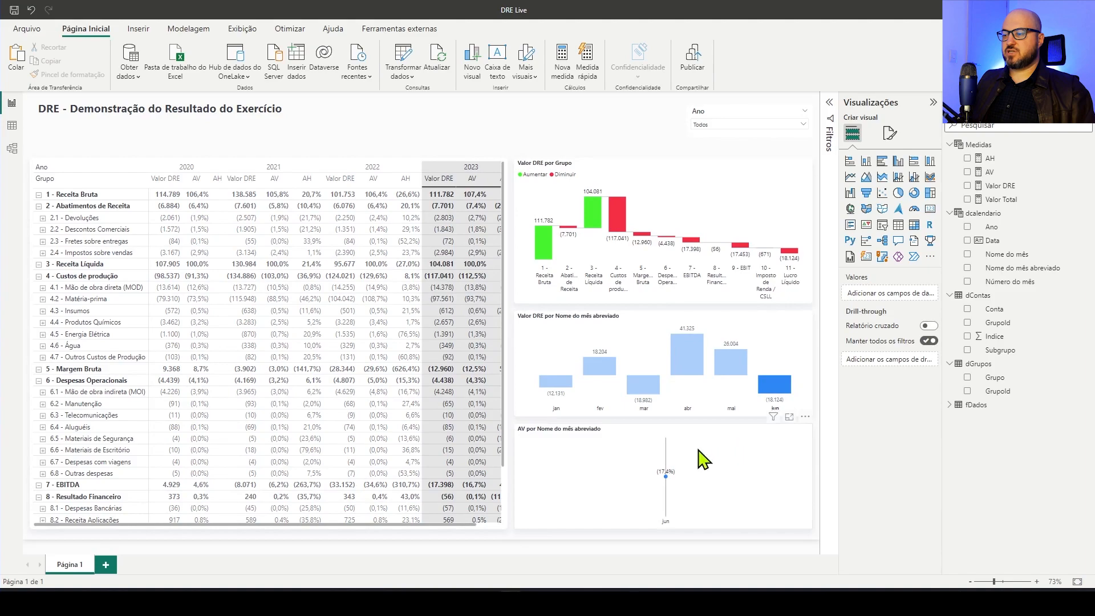
{"action": "left_click", "coordinate": [775, 392]}
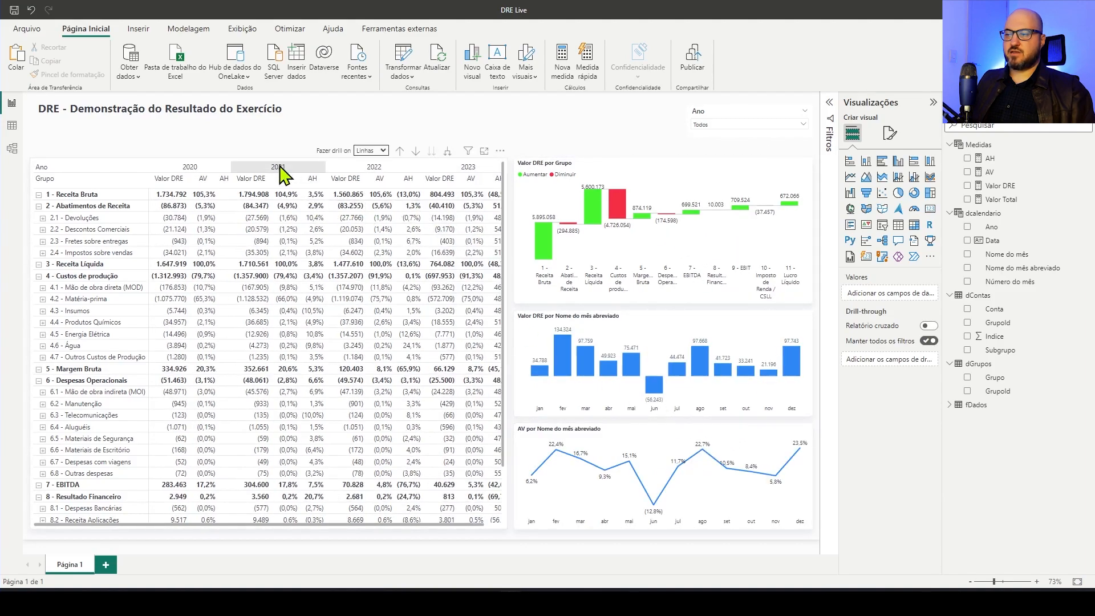
{"action": "left_click", "coordinate": [282, 168]}
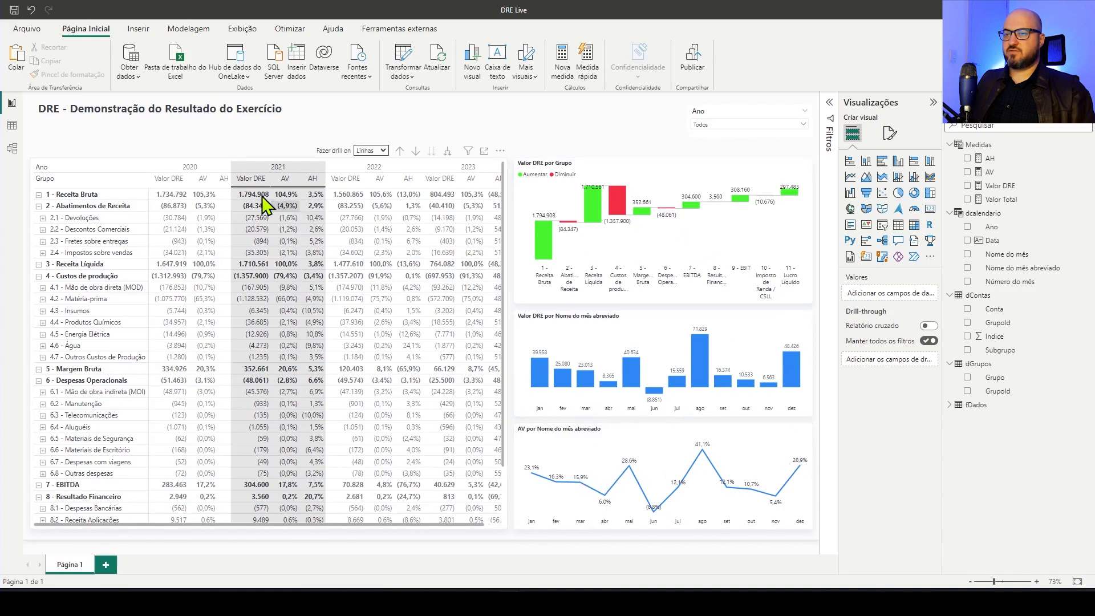
{"action": "left_click", "coordinate": [195, 169]}
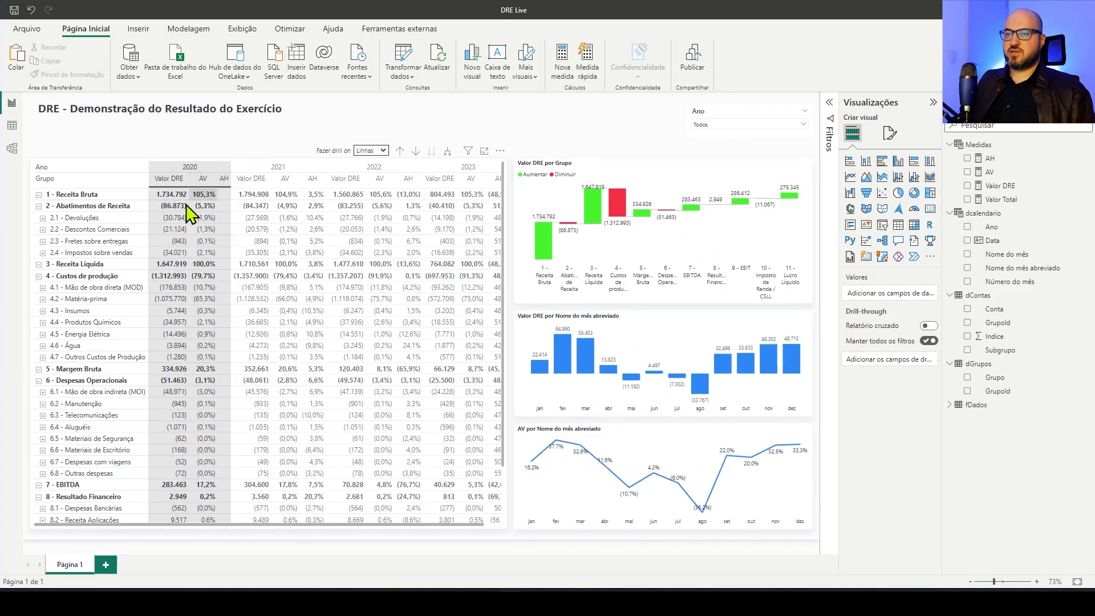
Examine the charts filtered by 4 - Custos de produção, 4.1 - Mão de obra direta (MOD) and 4.1.2 - Encargos, the last also for 2021 and 2022
{"action": "left_click", "coordinate": [90, 277]}
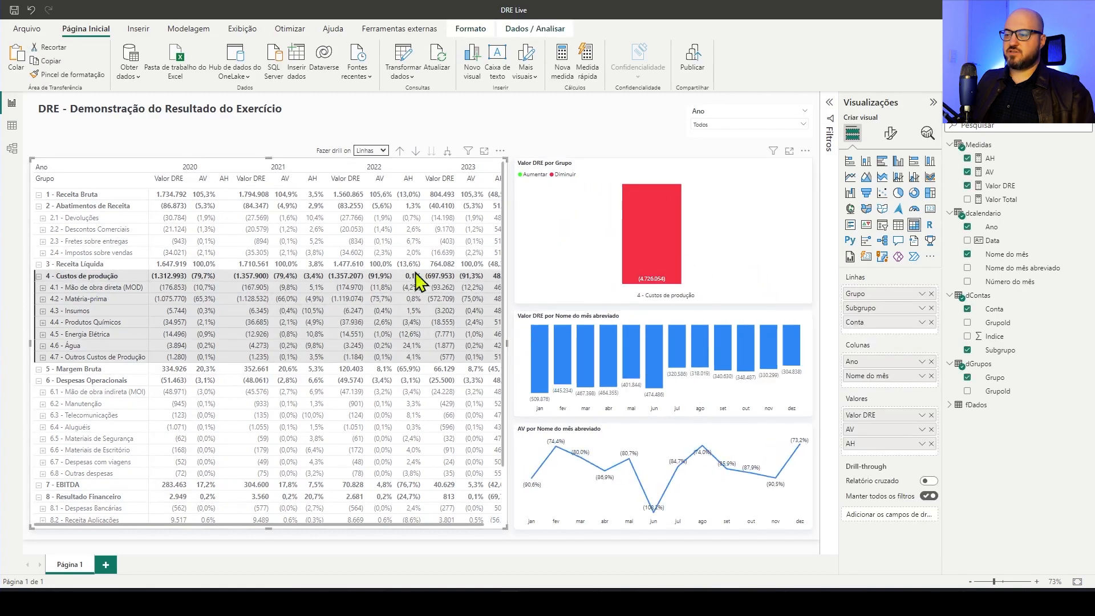
{"action": "left_click", "coordinate": [87, 287]}
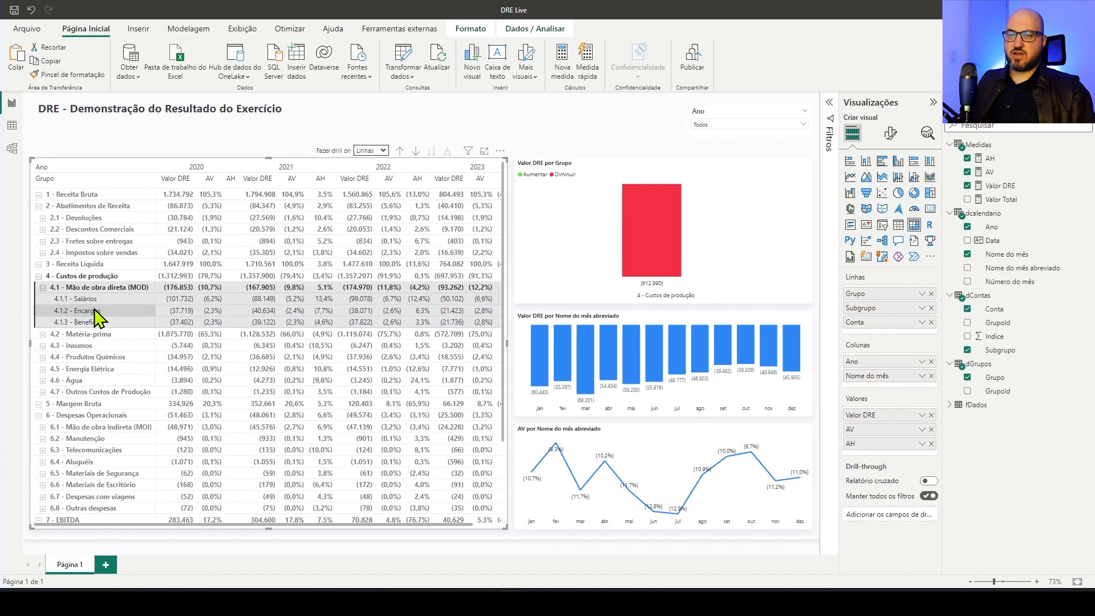
{"action": "left_click", "coordinate": [110, 314]}
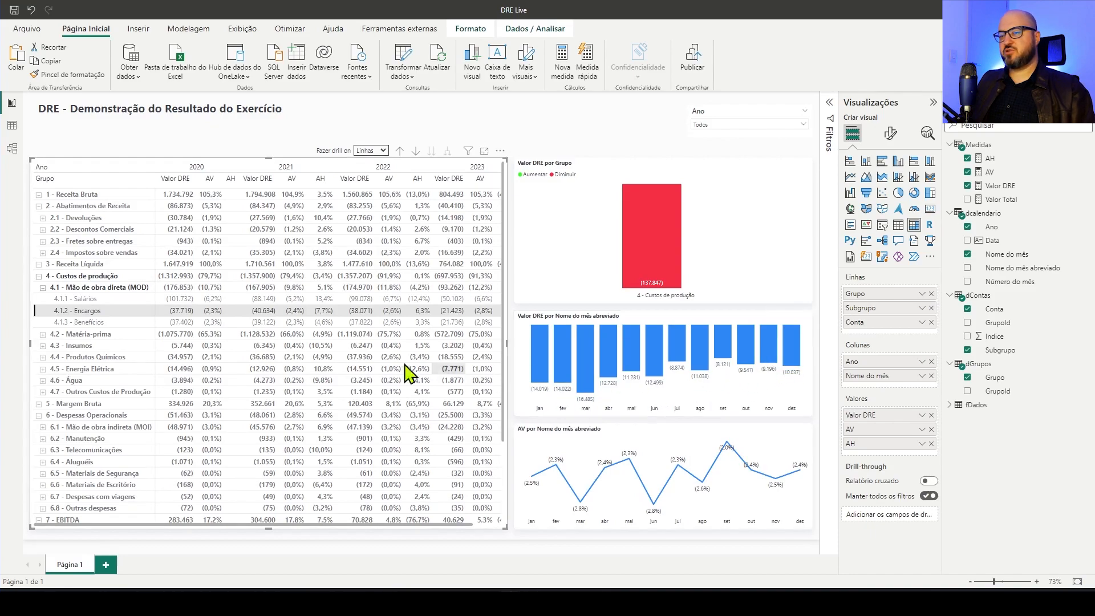
{"action": "left_click", "coordinate": [262, 311]}
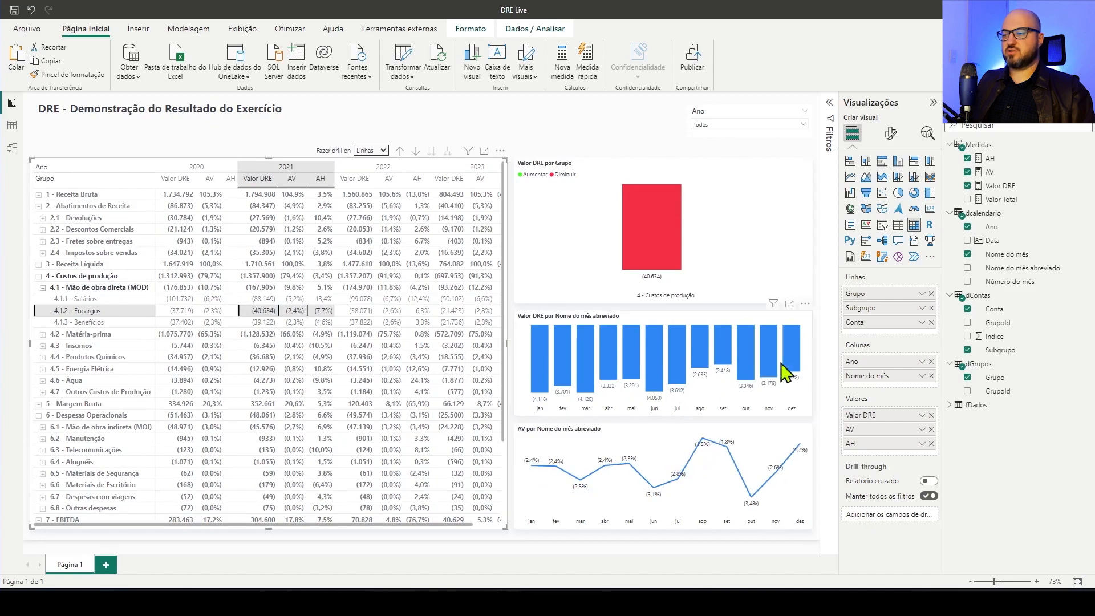
{"action": "left_click", "coordinate": [365, 312]}
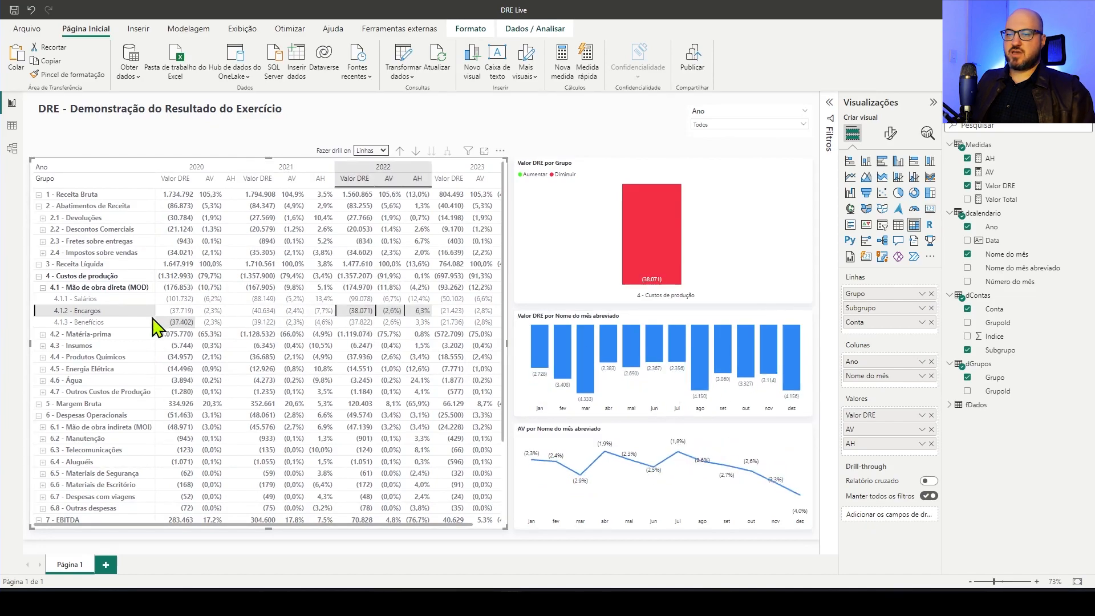
{"action": "left_click", "coordinate": [107, 313]}
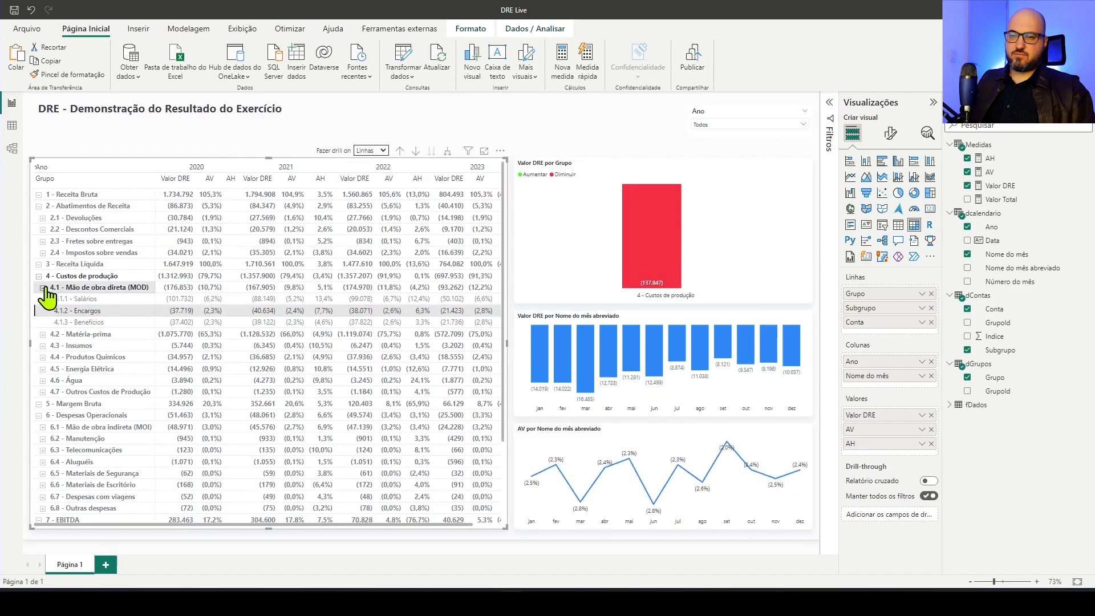
Collapse 4.1 - Mão de obra direta (MOD) in the matrix and clear the cross-filter from all visuals
{"action": "left_click", "coordinate": [40, 287]}
{"action": "left_click", "coordinate": [536, 138]}
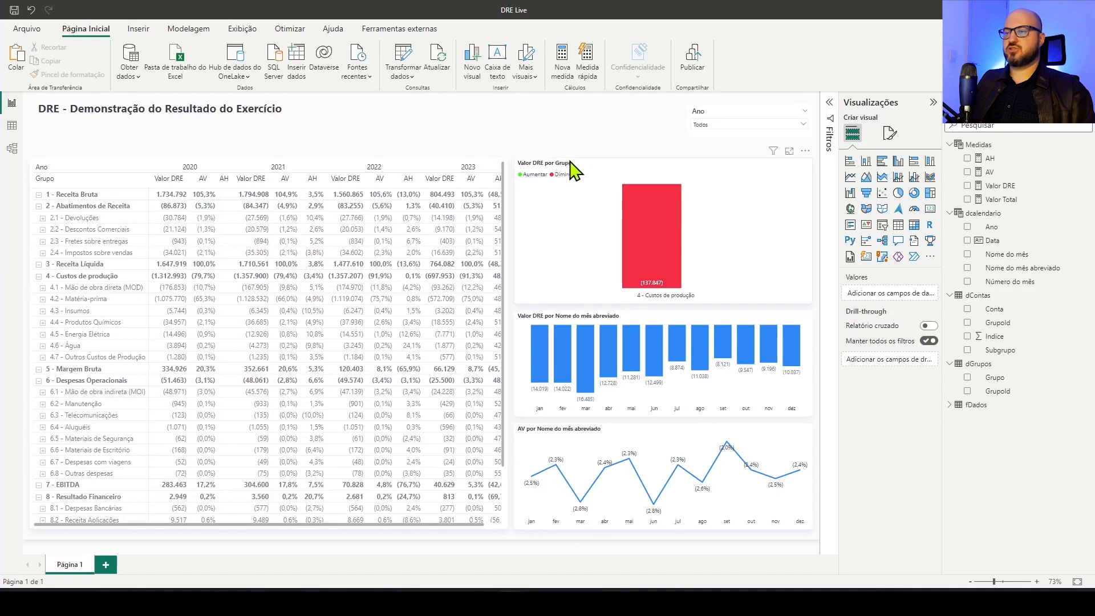
{"action": "left_click", "coordinate": [657, 227]}
{"action": "left_click", "coordinate": [623, 204]}
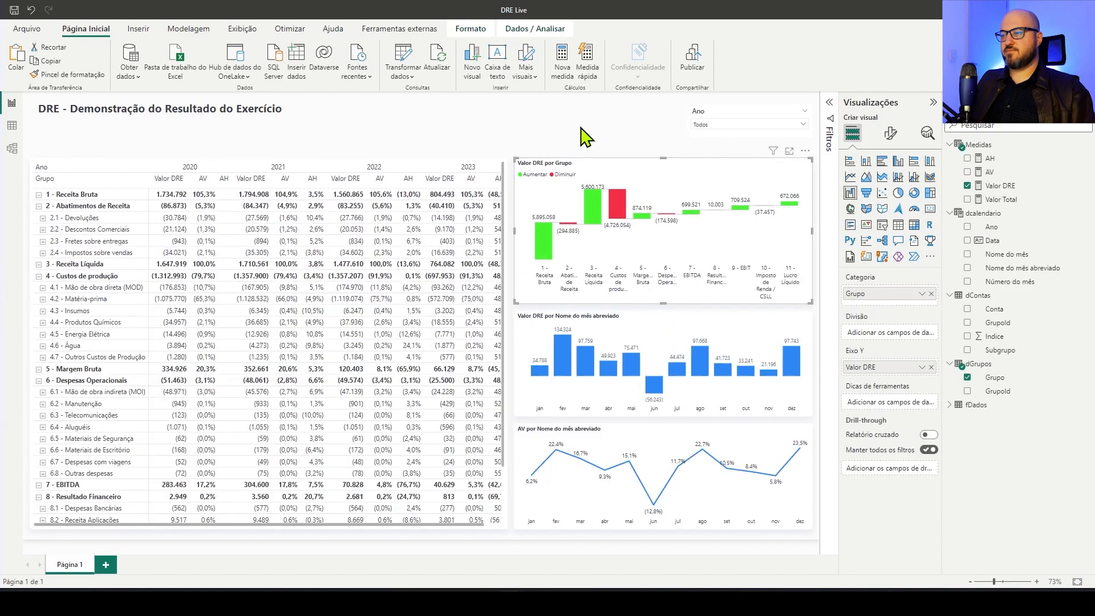
{"action": "left_click", "coordinate": [586, 137]}
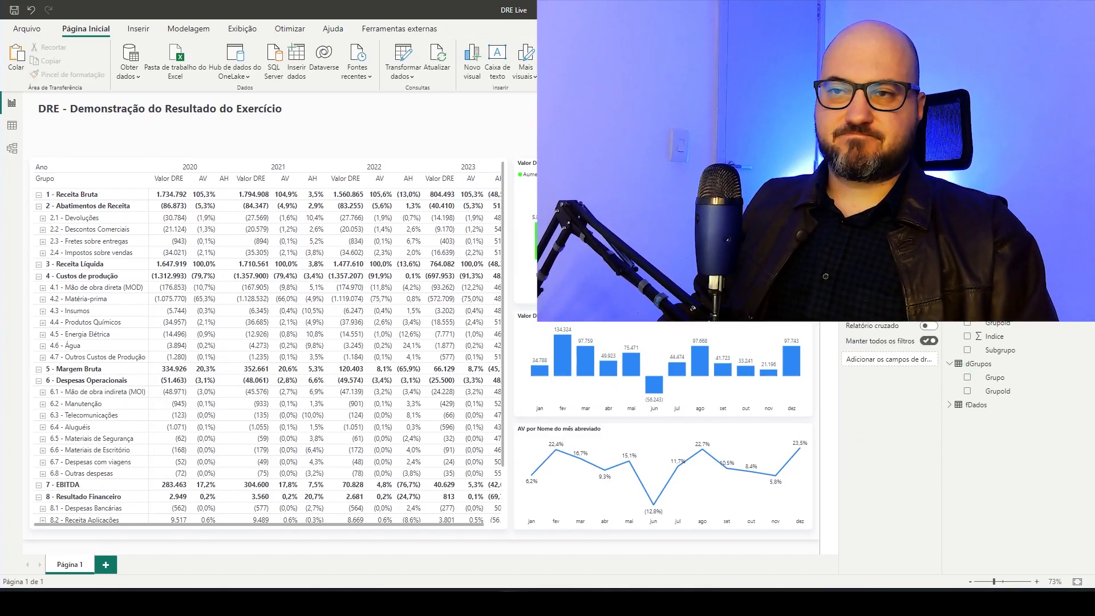